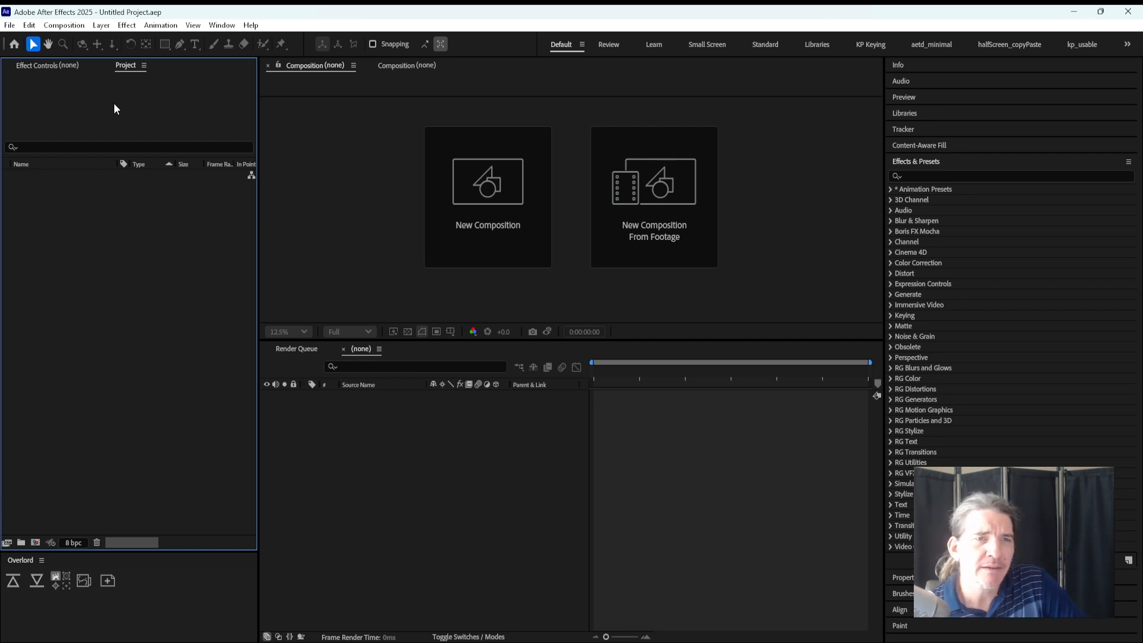
Step: Narrow the Project panel and the Effects & Presets column to give the Composition and Timeline panels more width
drag(255, 106, 195, 156)
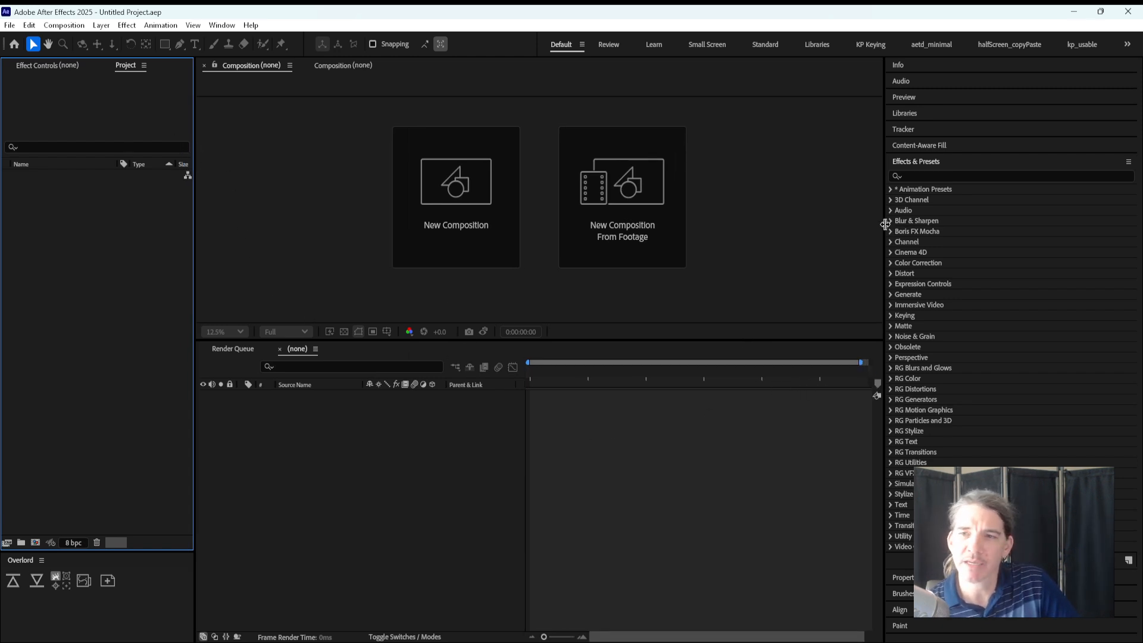
drag(886, 223, 938, 224)
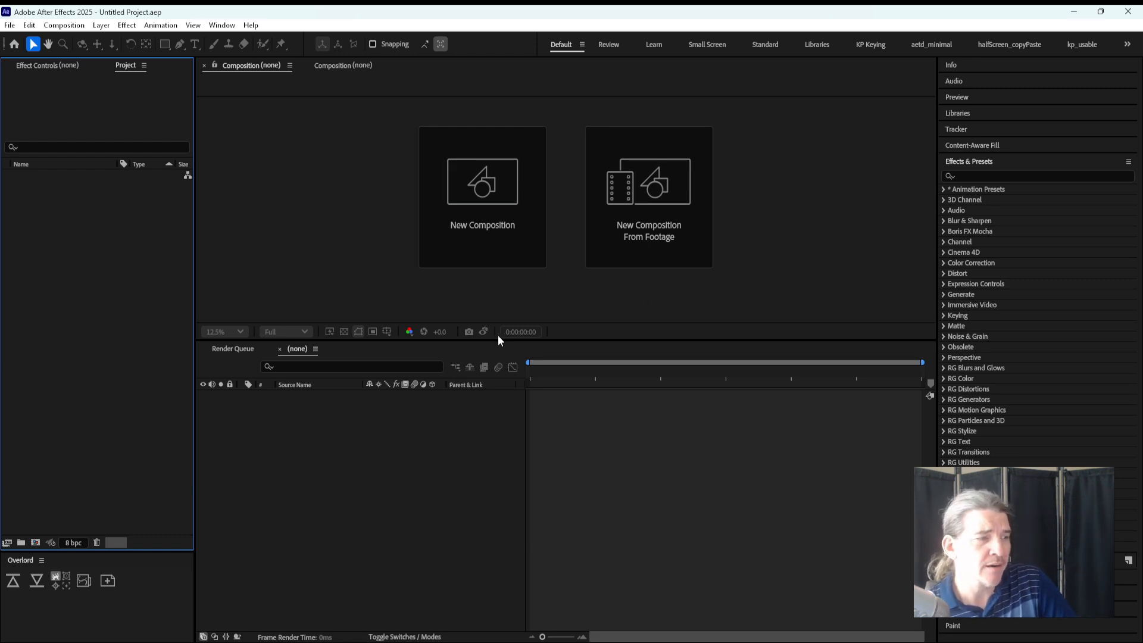
click(599, 473)
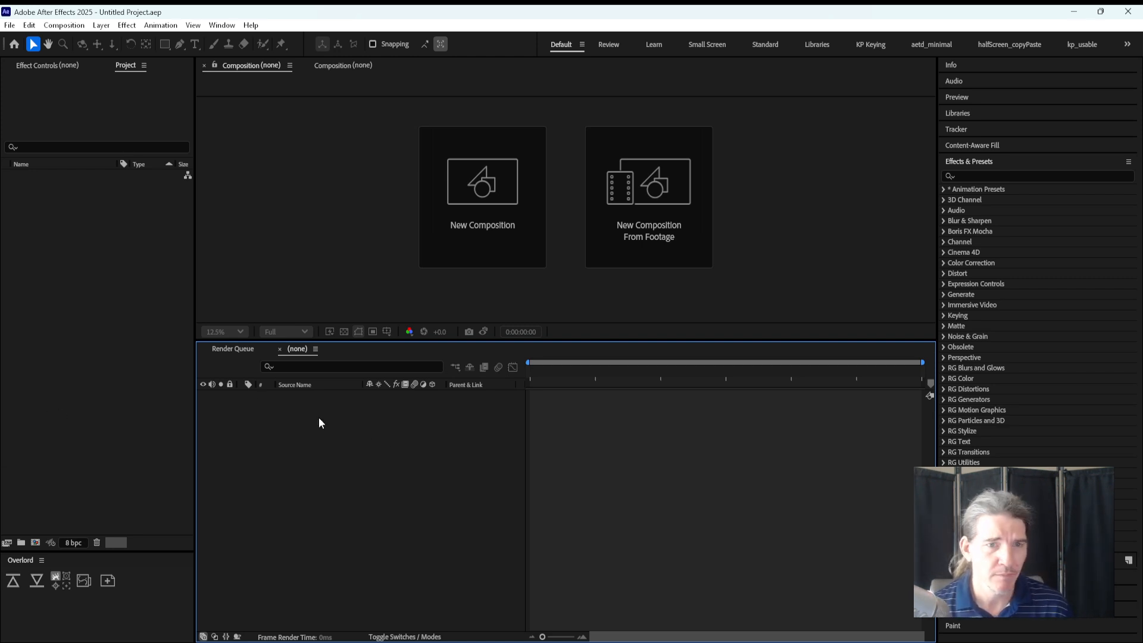
click(78, 286)
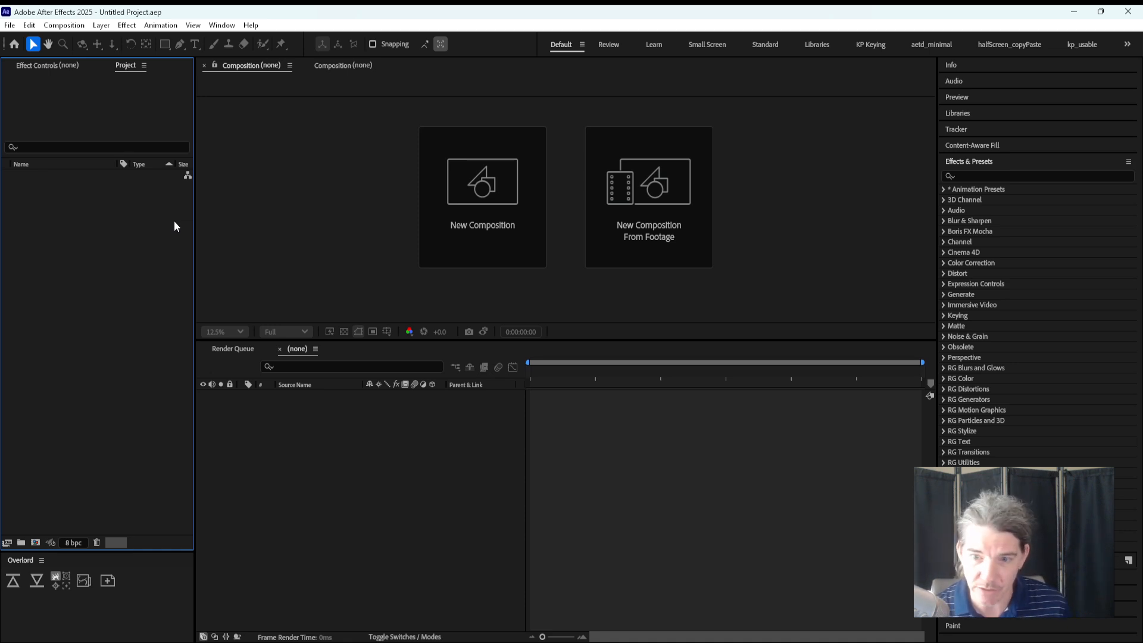
Step: Launch Adobe Illustrator 2025 through the system search and dismiss its What's new window
key(super+s)
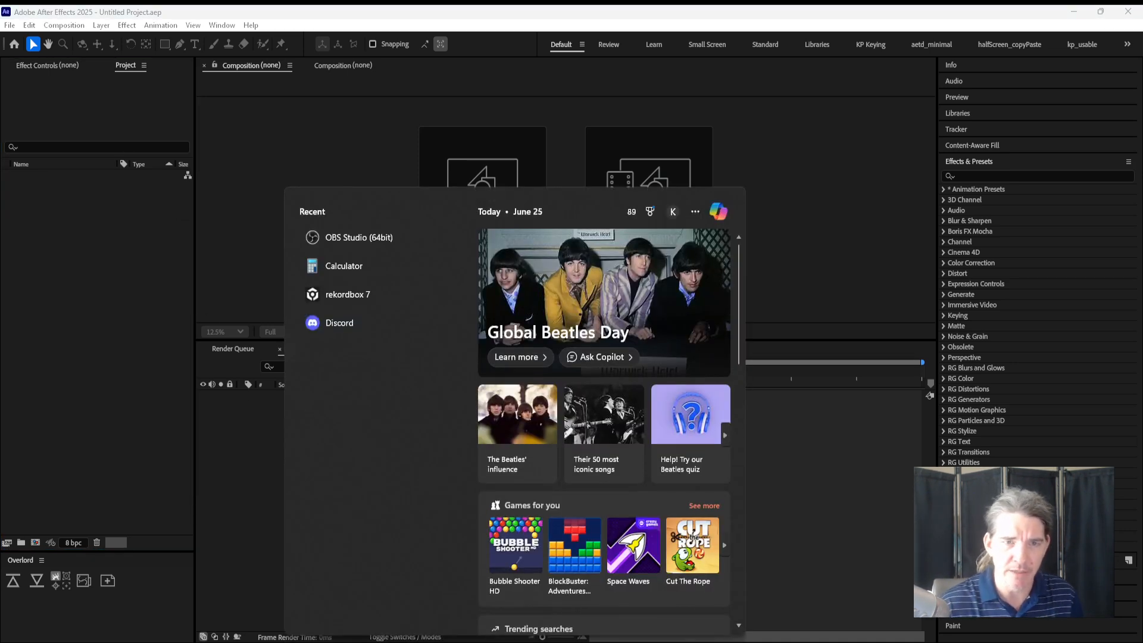
text(adobe)
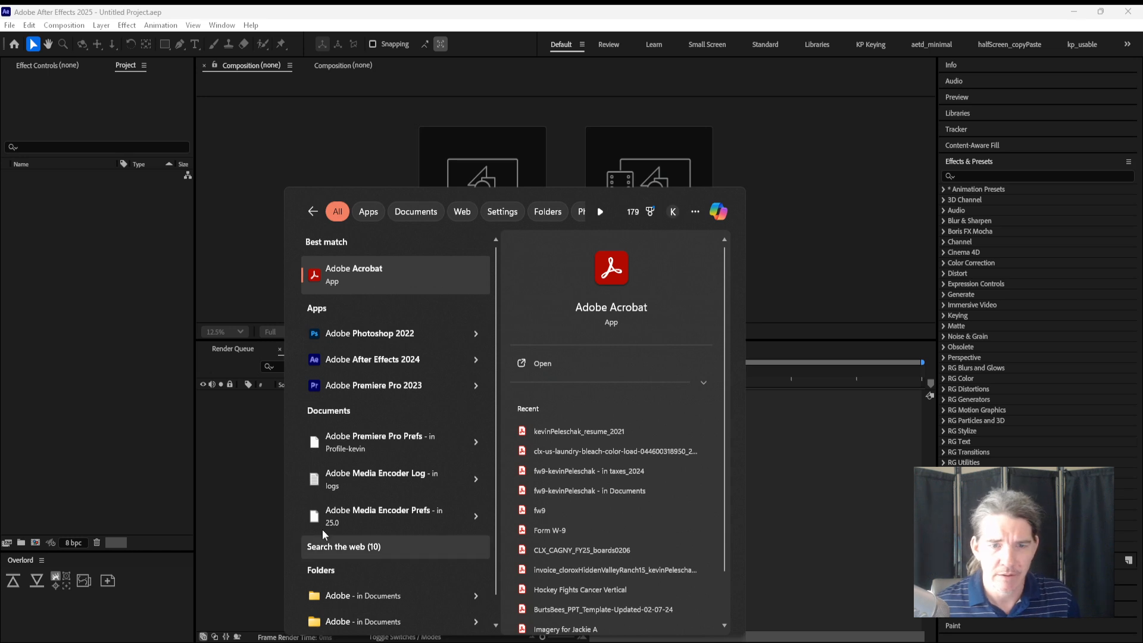
text( illu)
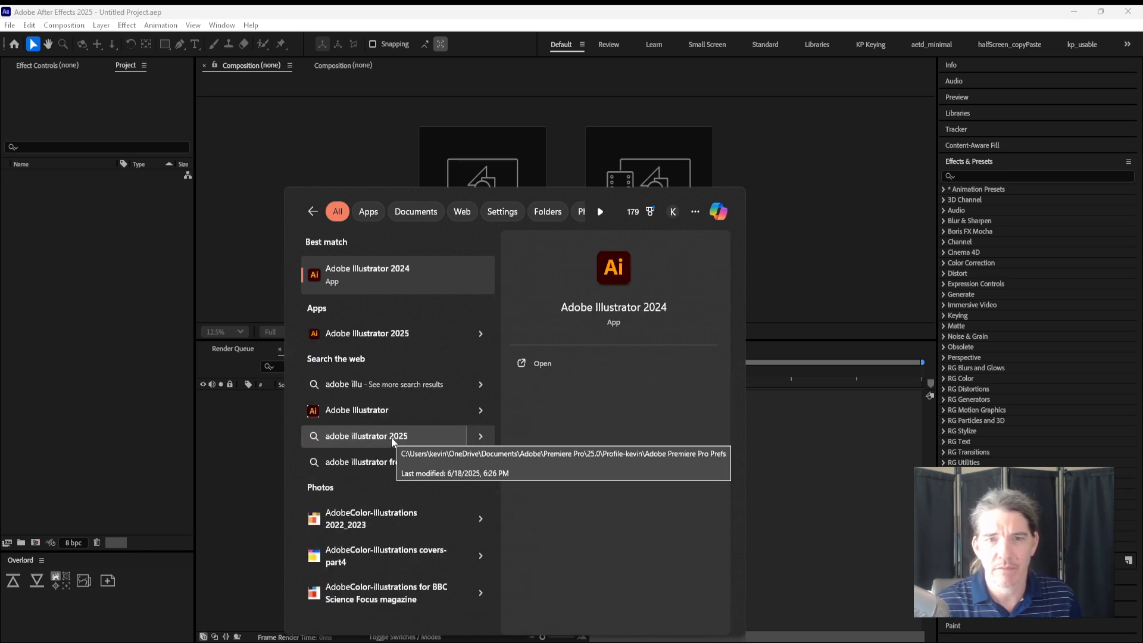
click(417, 338)
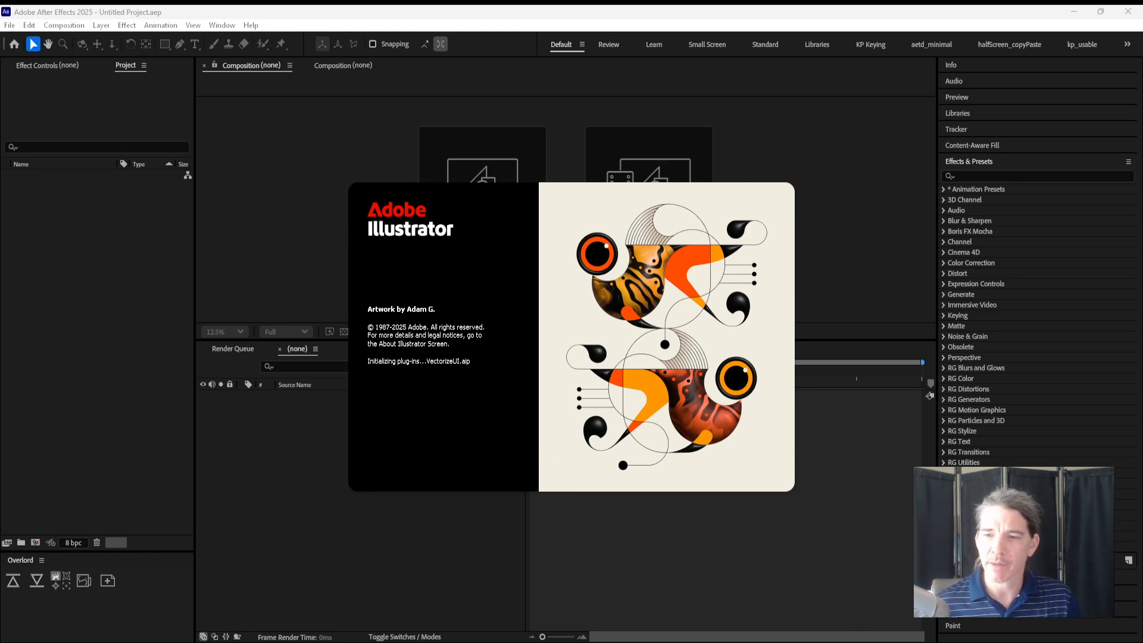
mouse_move(887, 642)
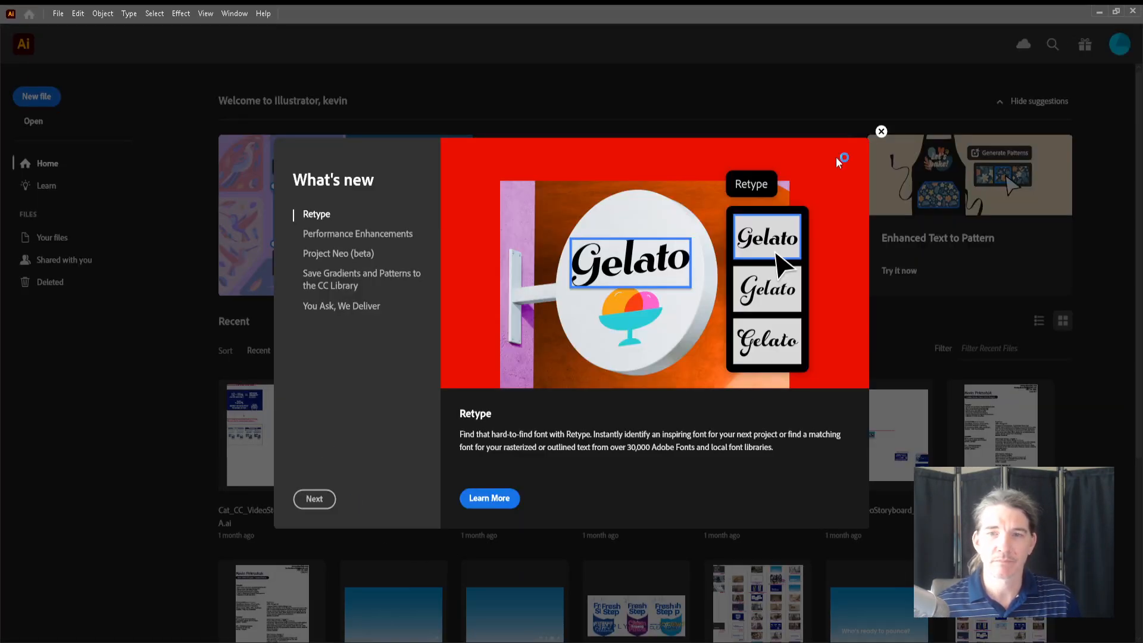
click(881, 132)
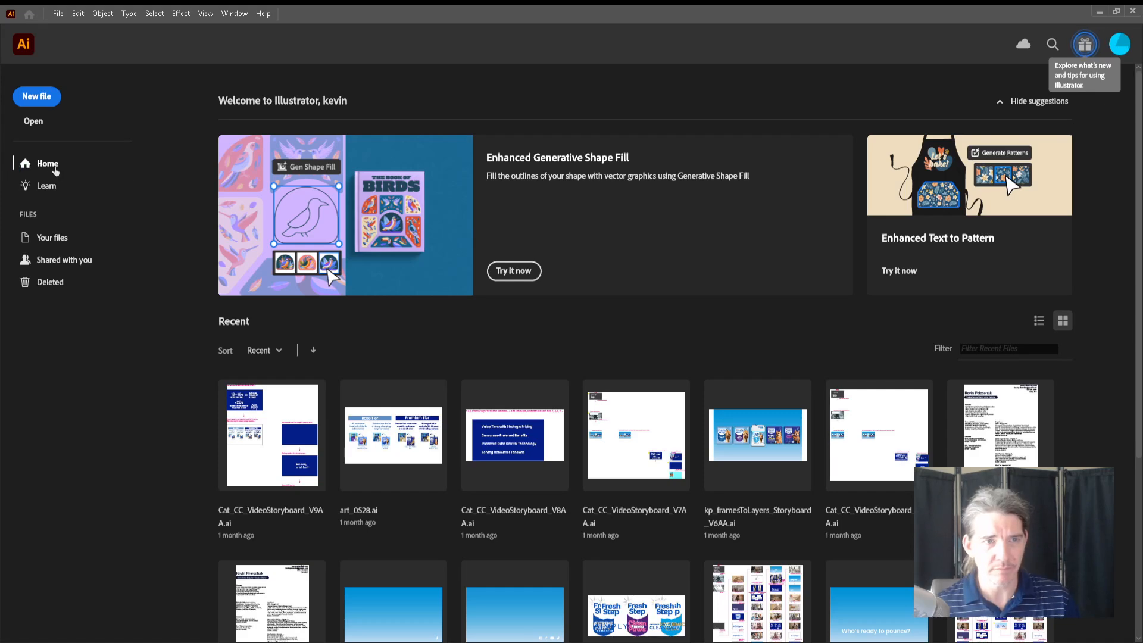
Step: Create a new 1920 x 1080 px Illustrator document from the HDV/HDTV 1080 preset
click(60, 15)
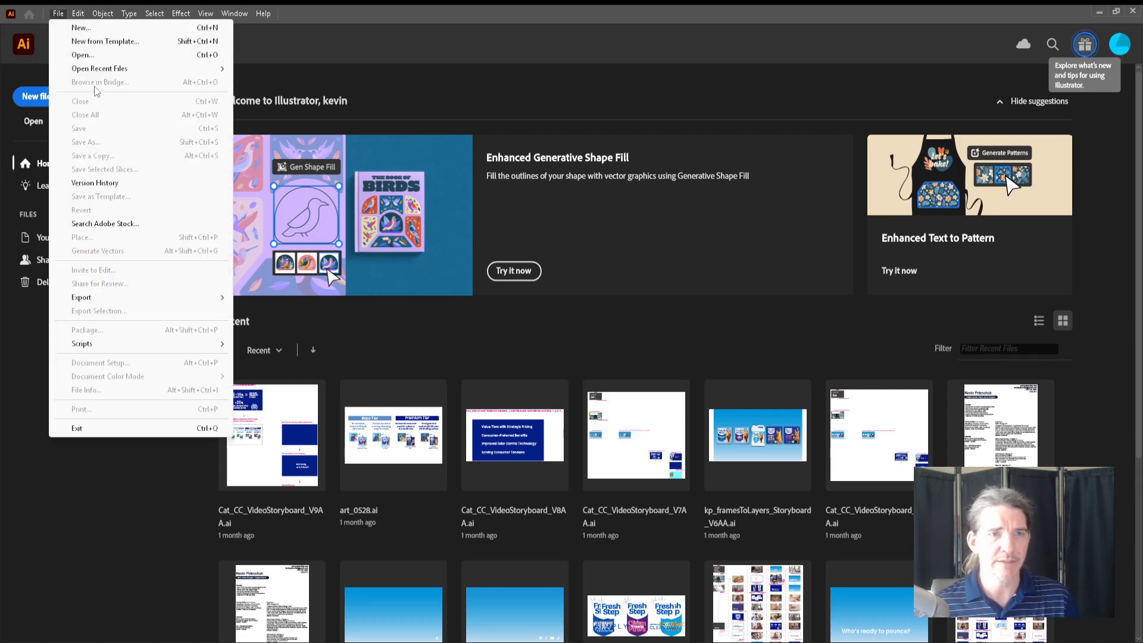
click(37, 97)
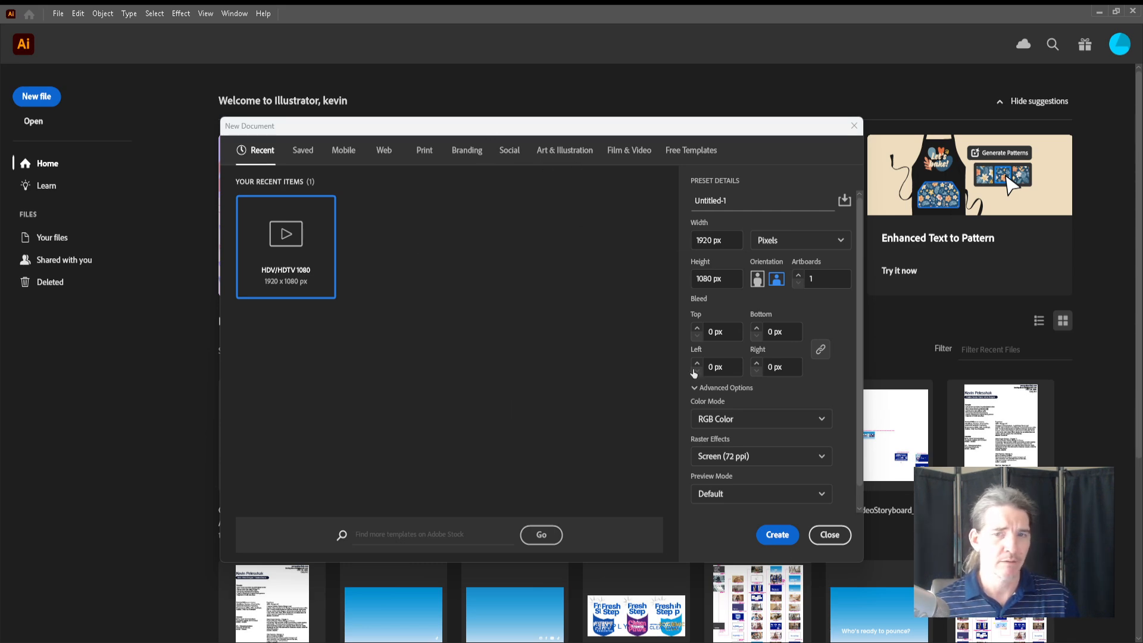
click(772, 534)
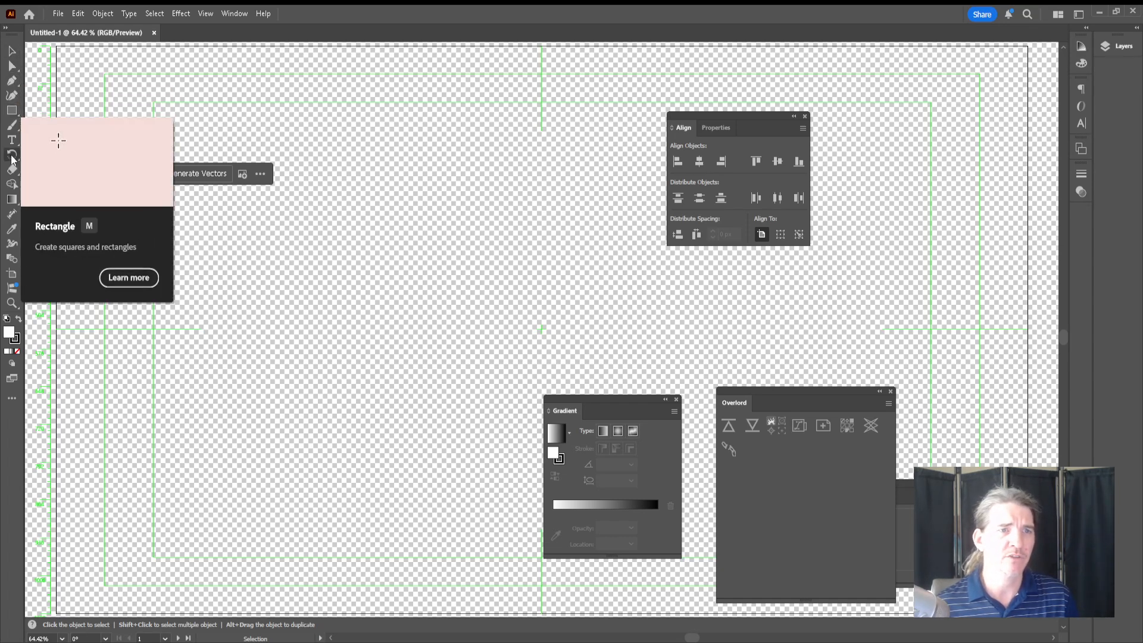
Step: Try out the Rectangle, Pen and Paintbrush tools in Illustrator without drawing anything
click(13, 112)
click(14, 112)
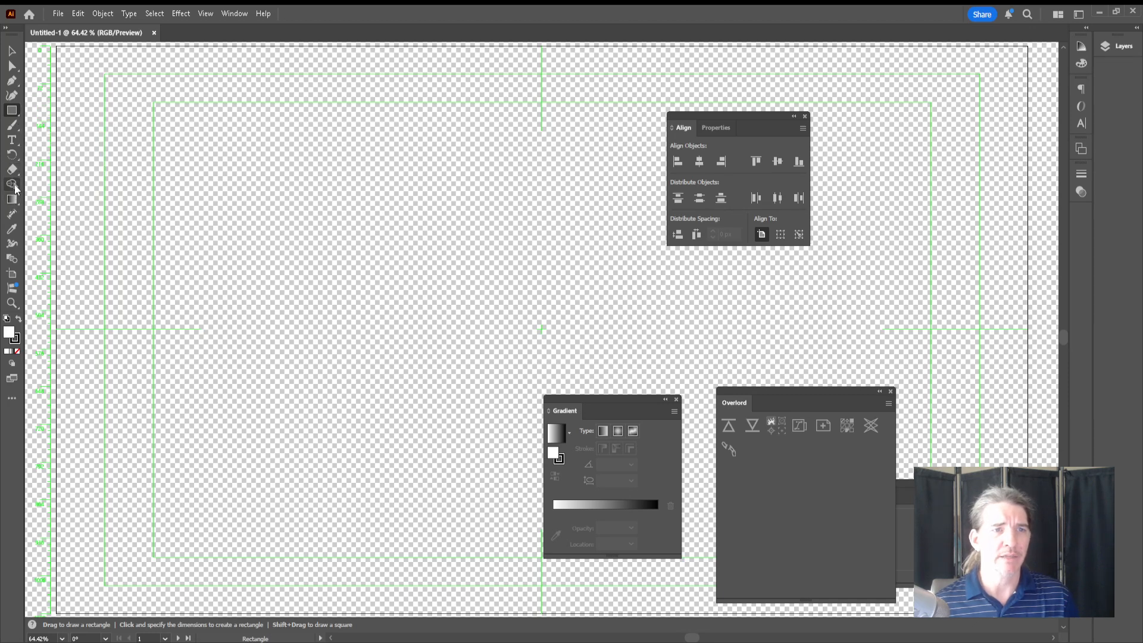
click(11, 81)
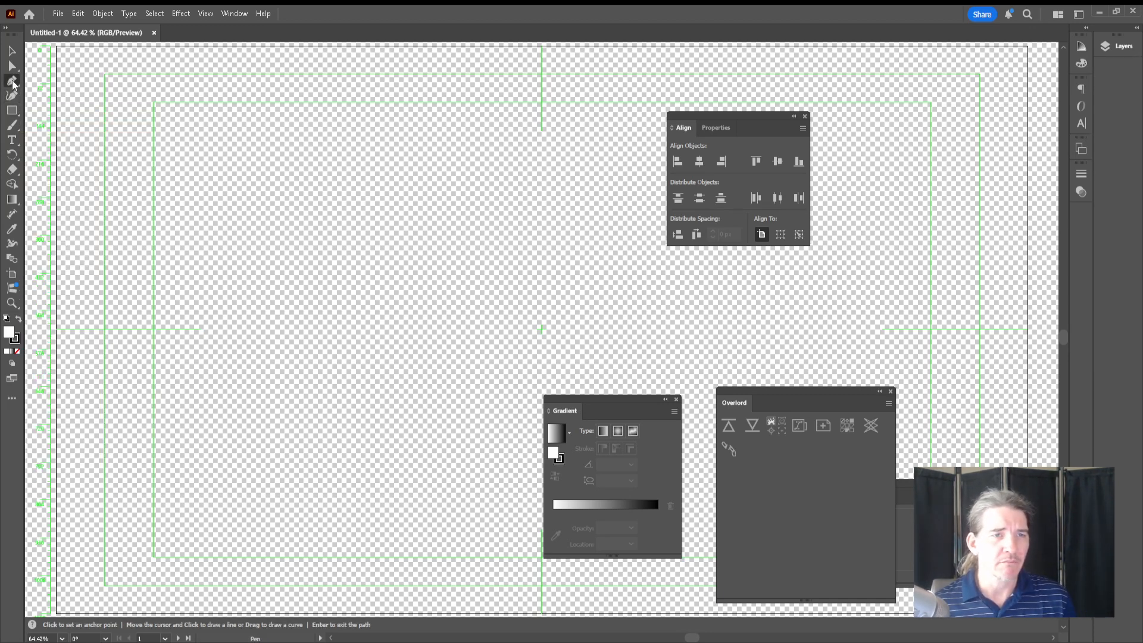
click(11, 111)
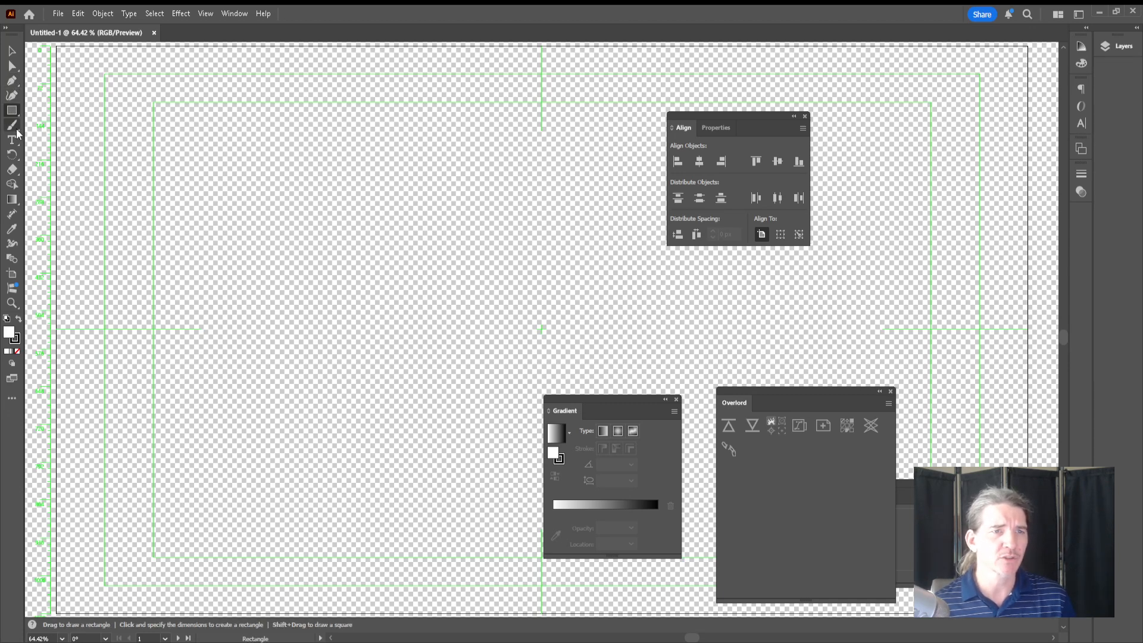
click(13, 126)
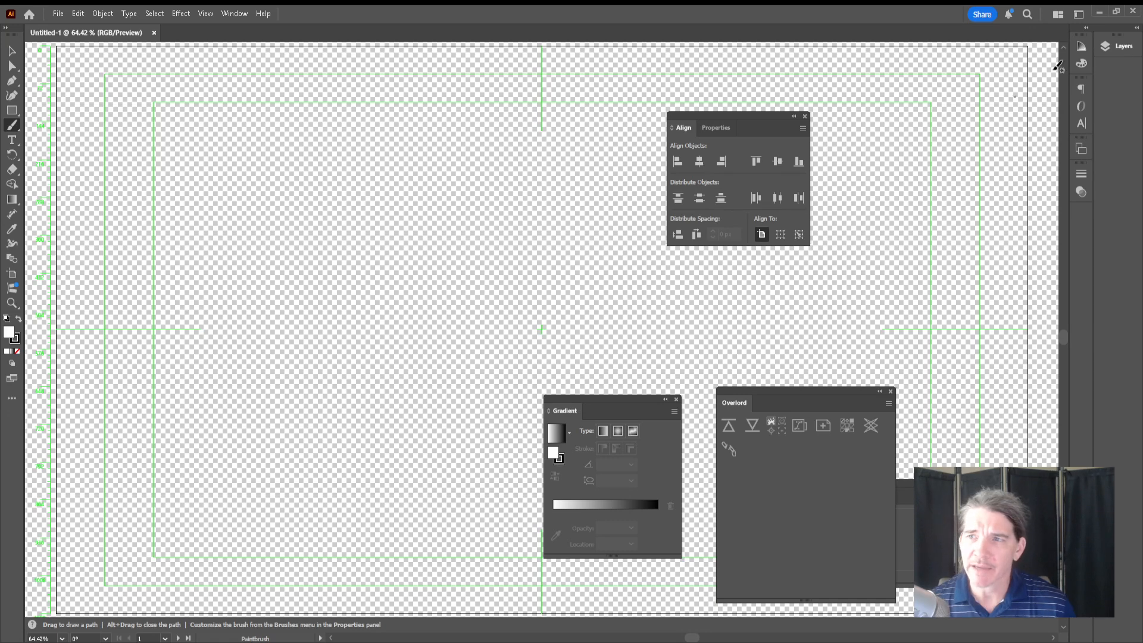
Step: Minimize Illustrator to return to After Effects and collapse the Effects & Presets panel
click(1099, 13)
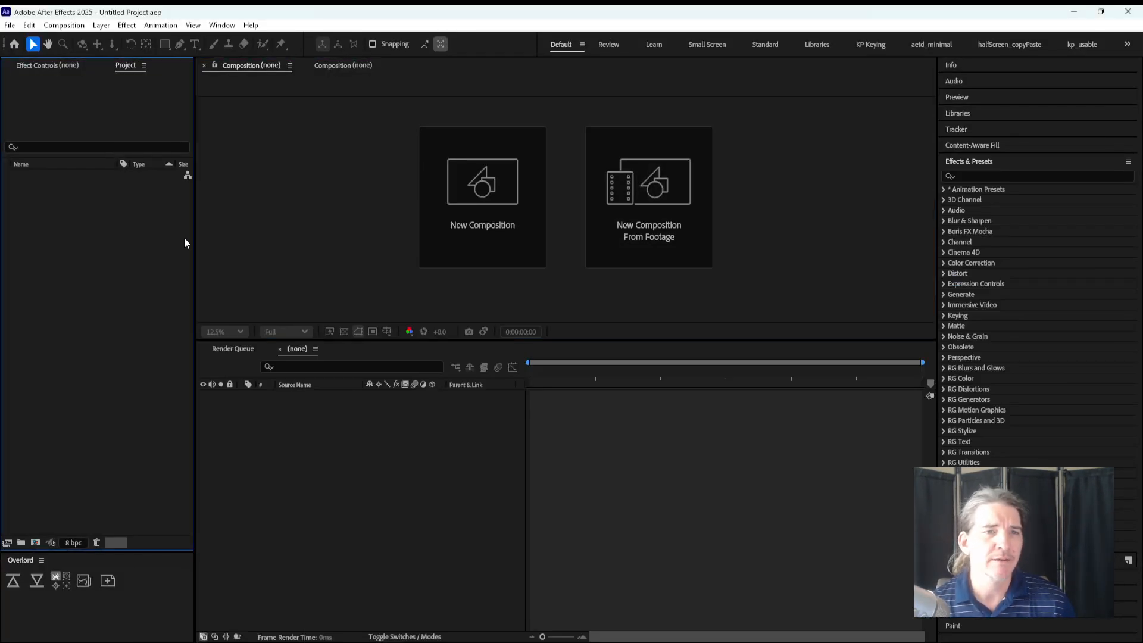
click(492, 503)
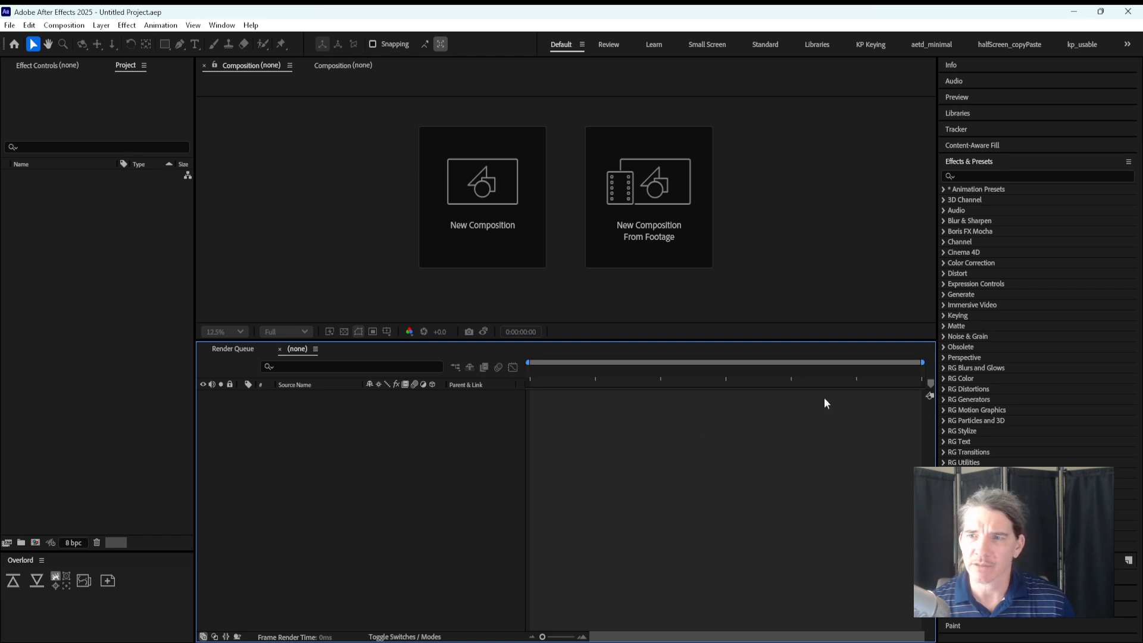
click(988, 216)
click(973, 162)
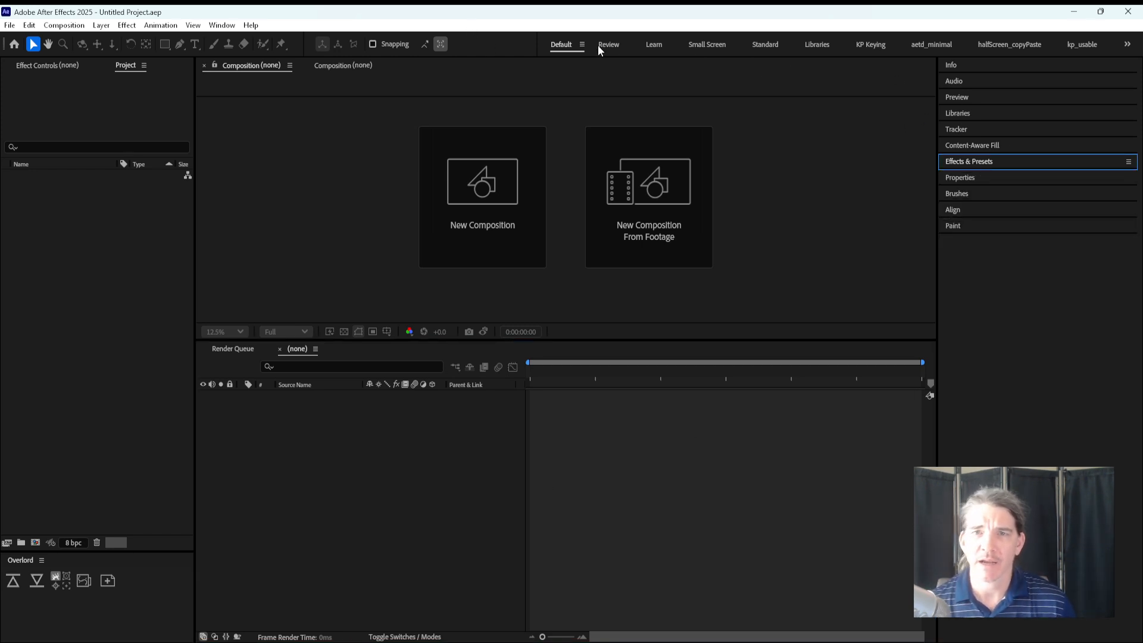
click(221, 25)
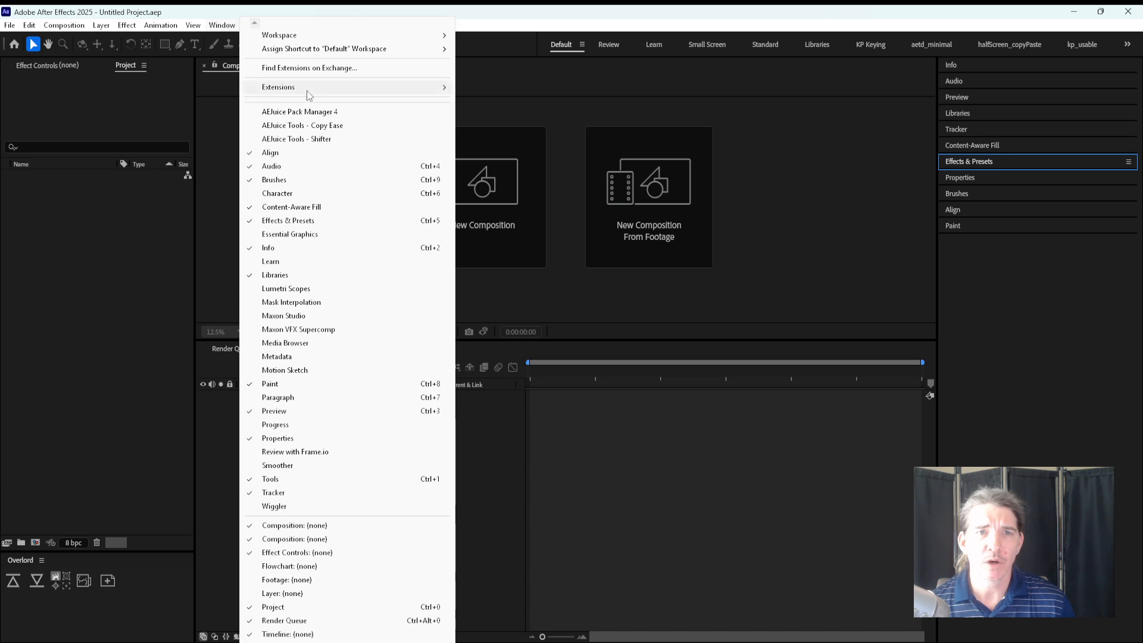
mouse_move(313, 35)
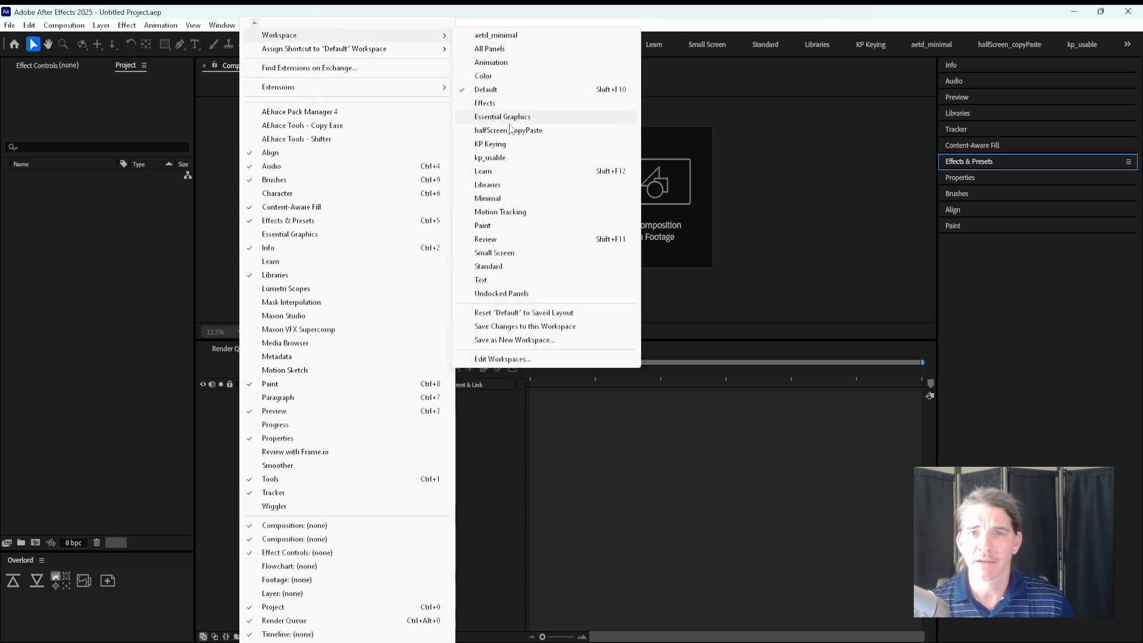
click(744, 76)
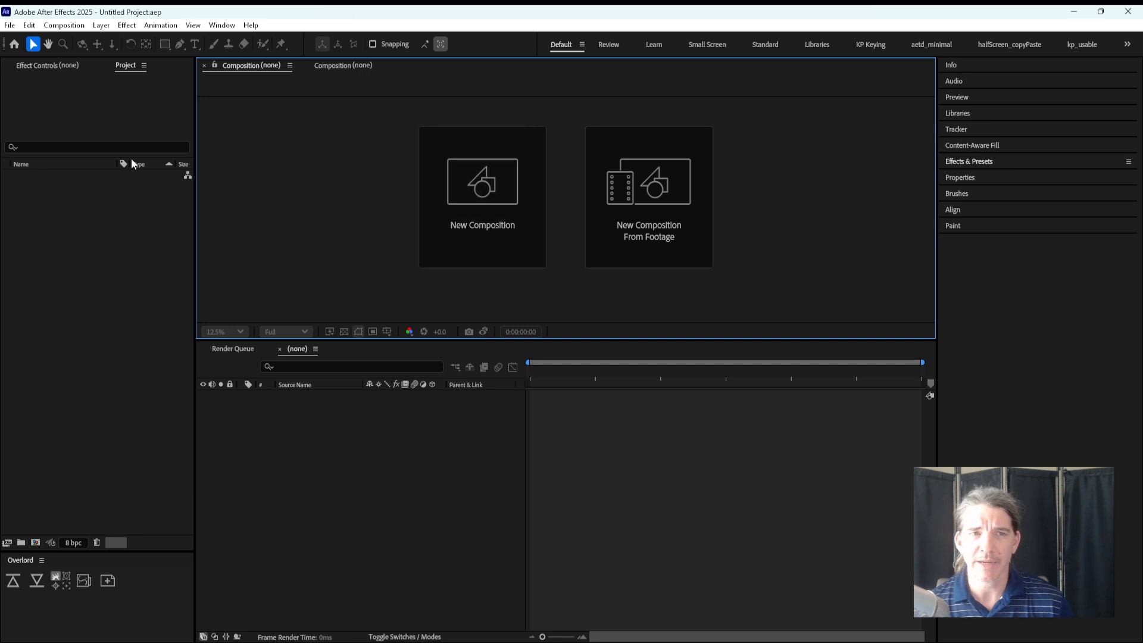
click(148, 114)
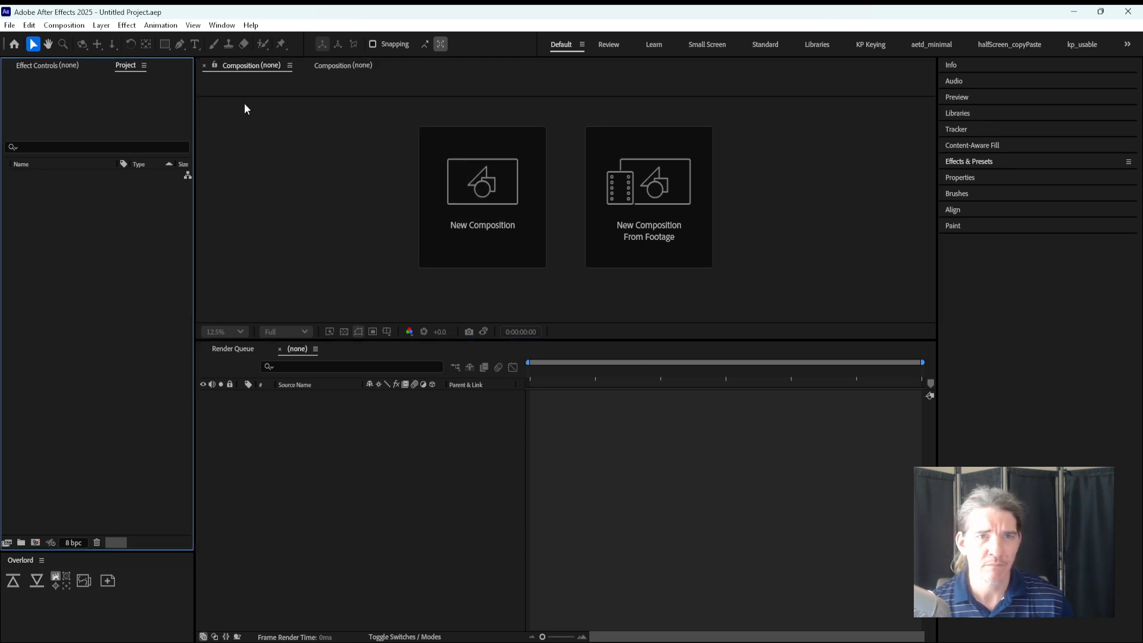
Step: Switch to the Minimal workspace and add the Effects & Presets panel to it
click(218, 27)
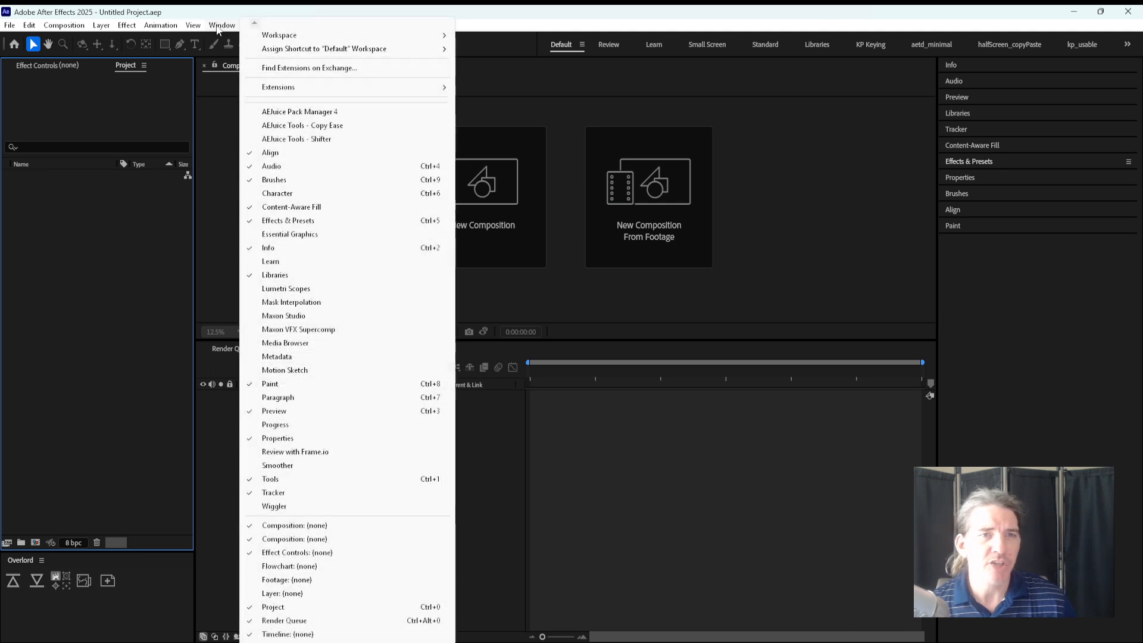
mouse_move(318, 37)
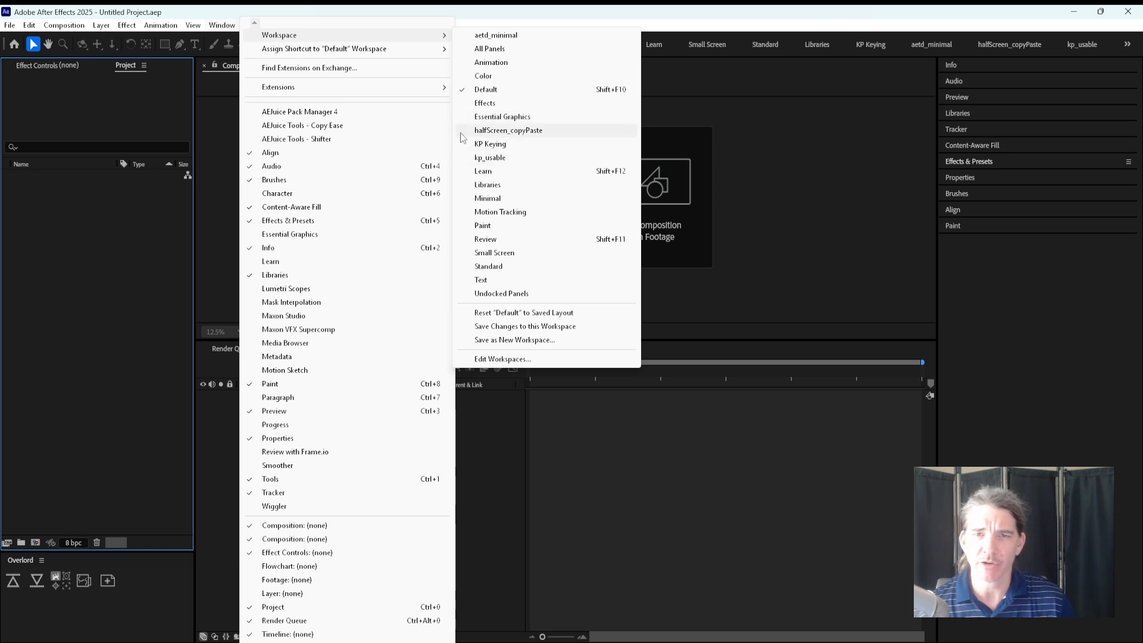
click(495, 200)
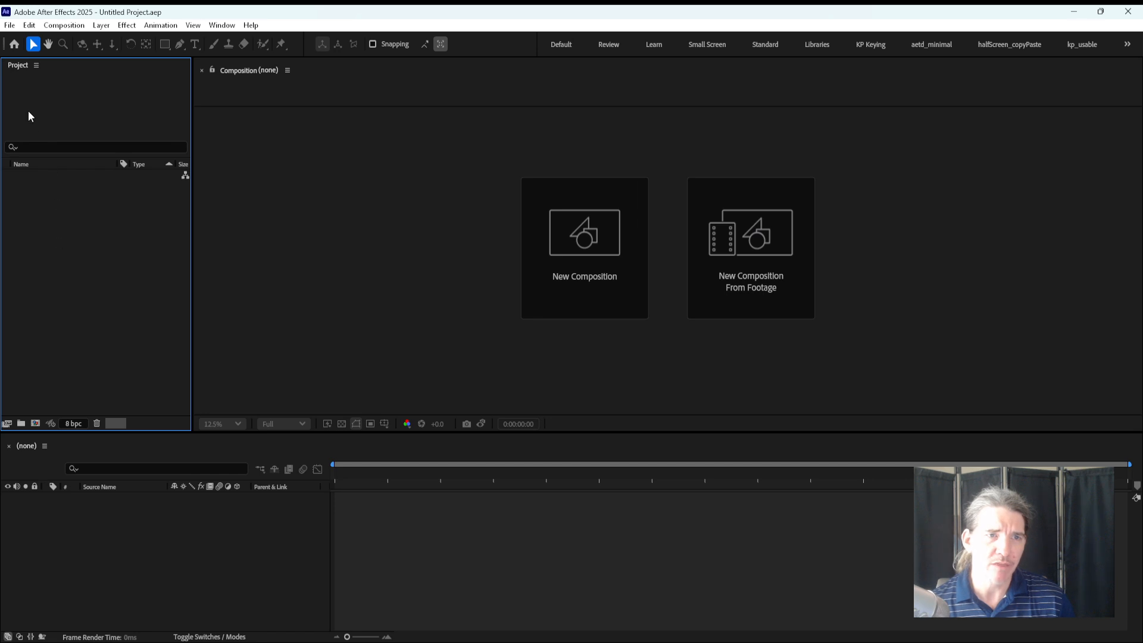
click(259, 103)
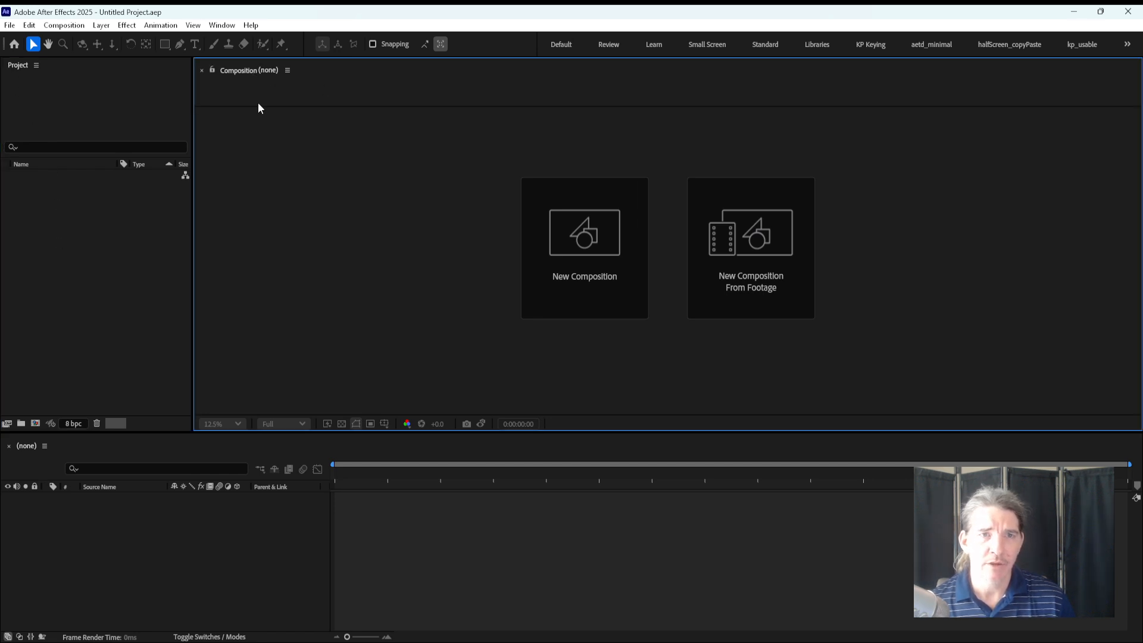
click(30, 450)
click(75, 355)
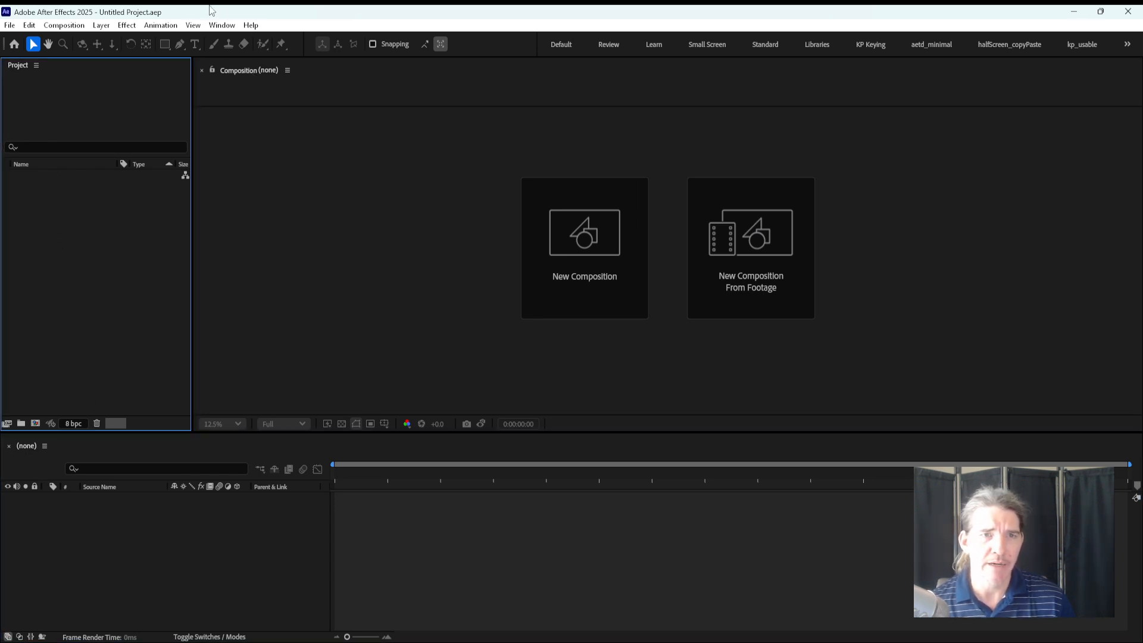
click(222, 25)
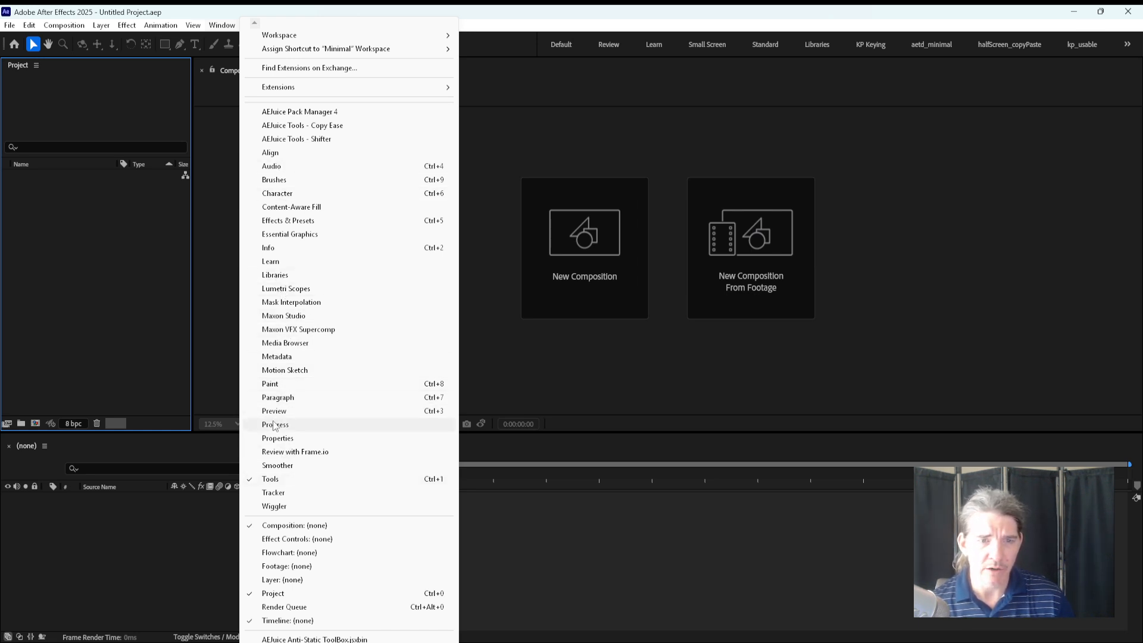
click(281, 221)
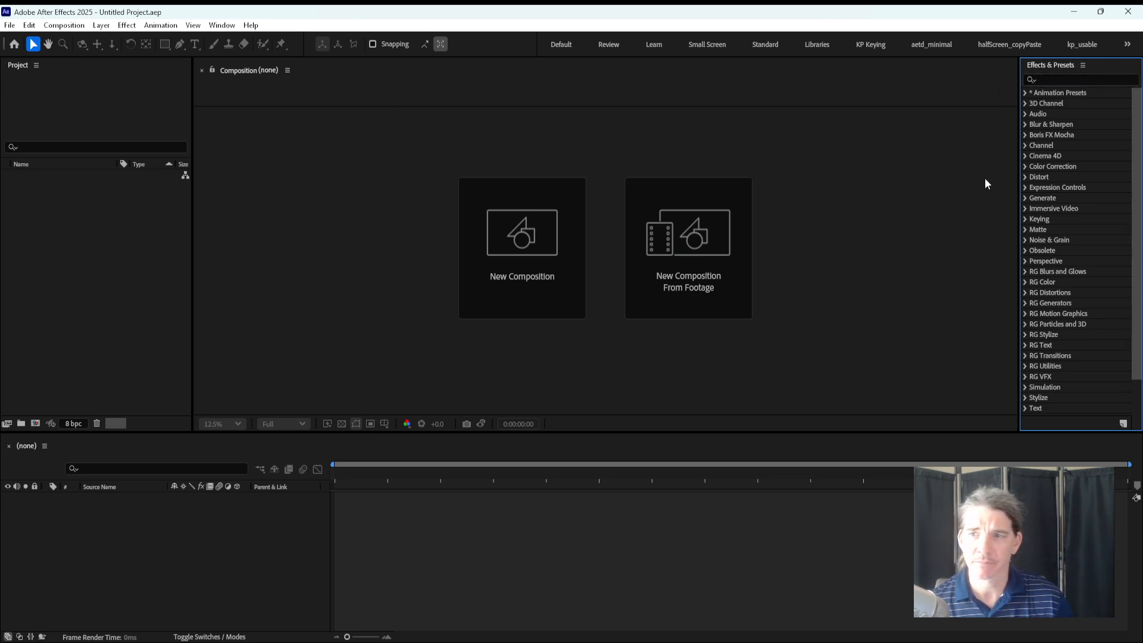
Step: Switch After Effects to the Small Screen workspace
click(221, 25)
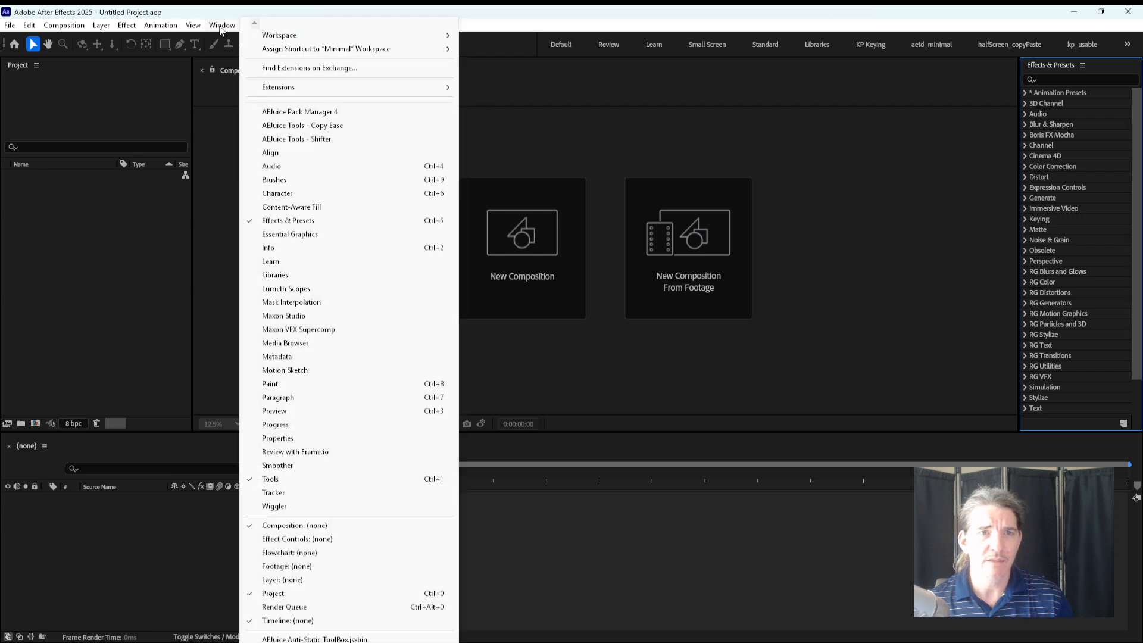
mouse_move(293, 37)
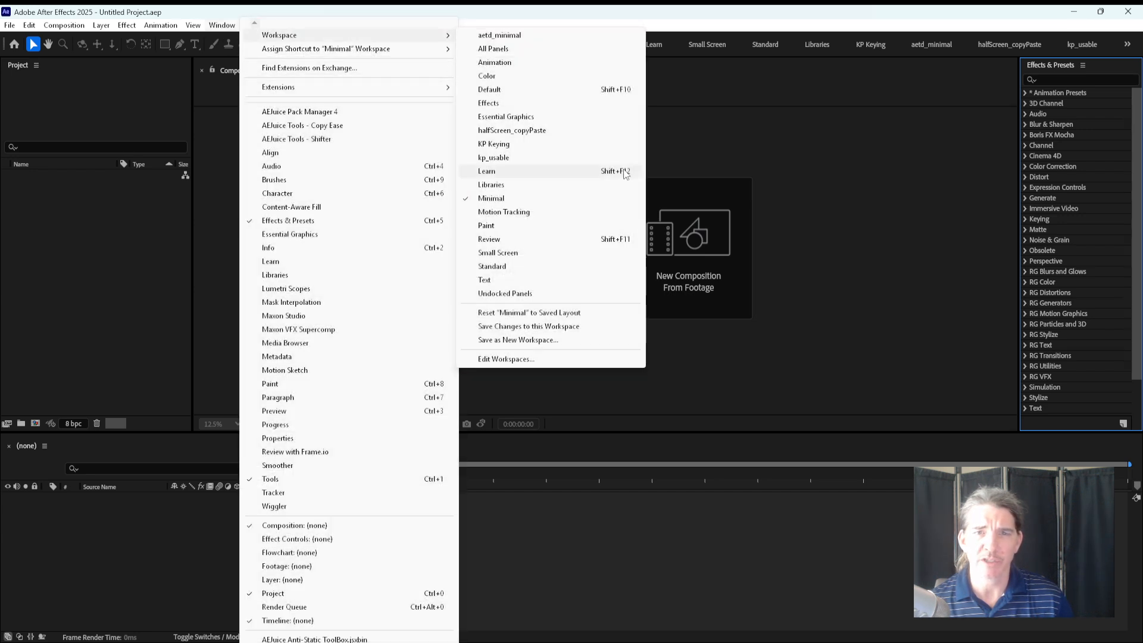
click(507, 255)
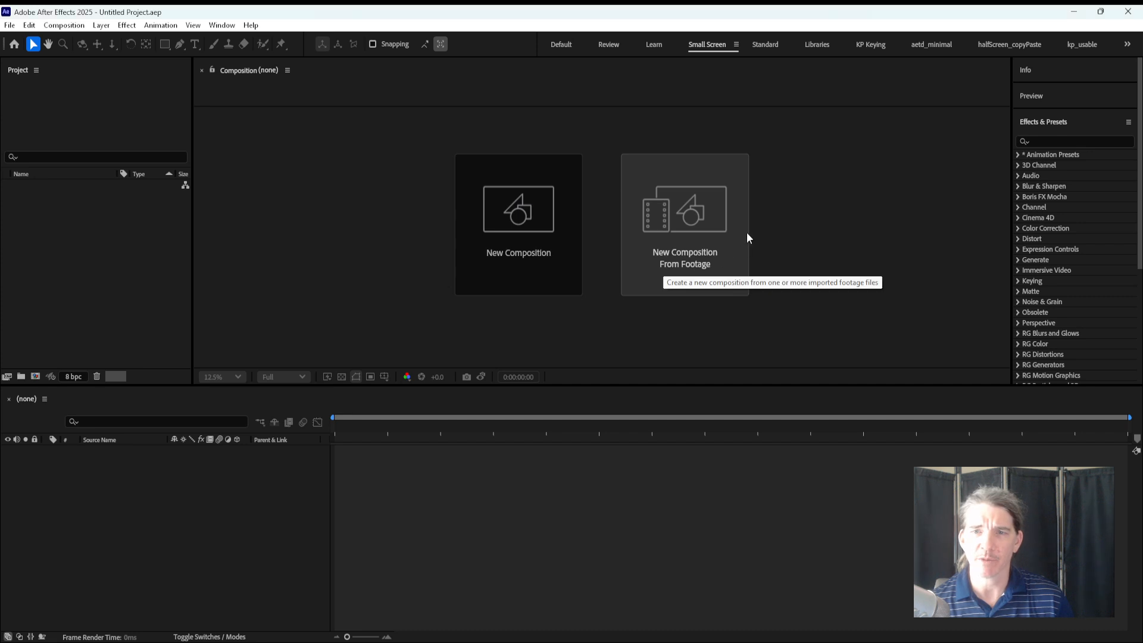
Step: Switch to the Text workspace and activate its Character and Paragraph panels in turn
click(221, 25)
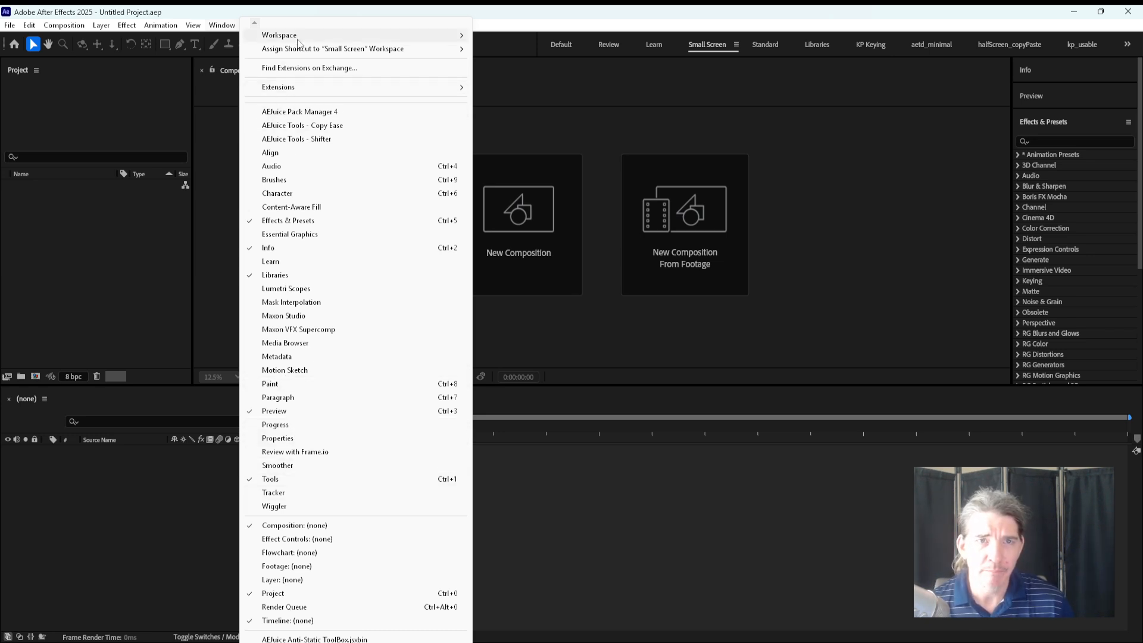
mouse_move(310, 36)
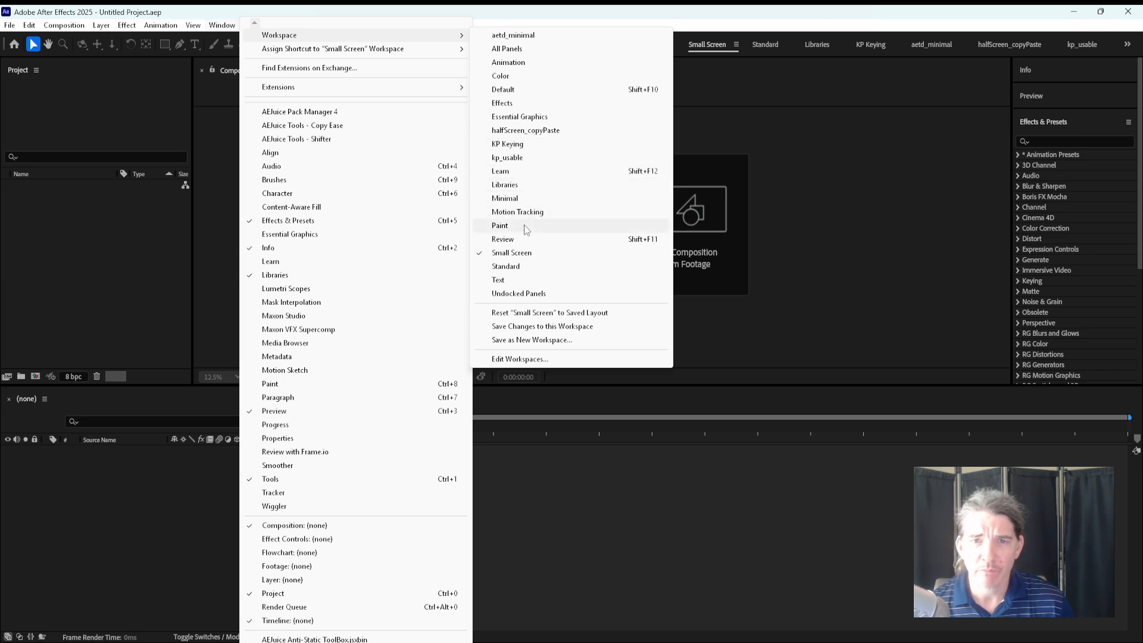
click(509, 280)
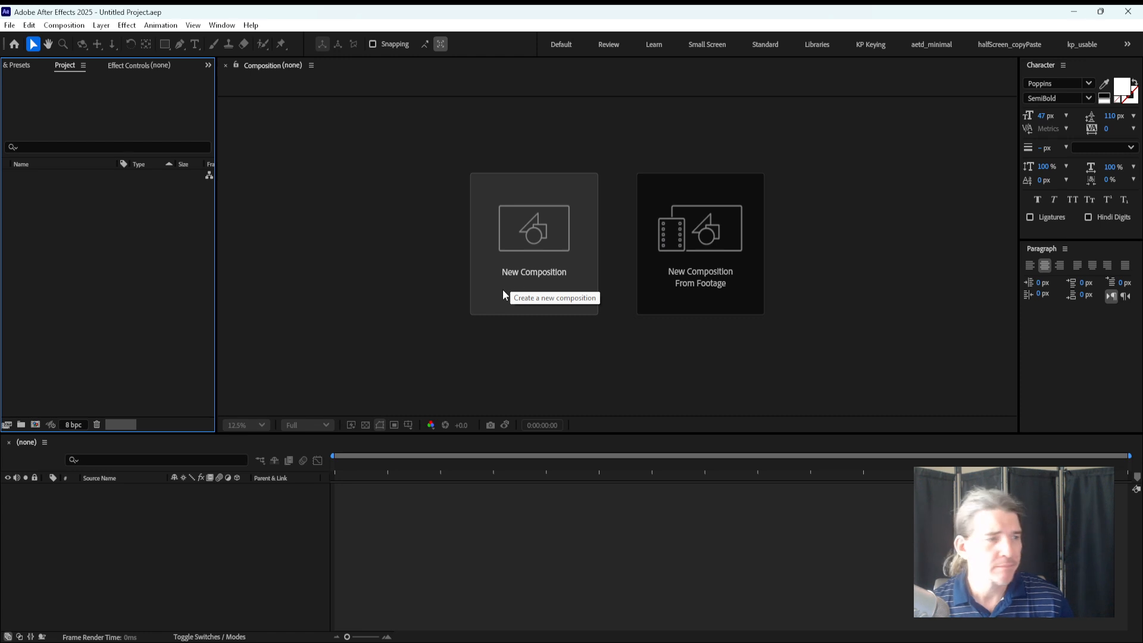
click(1038, 66)
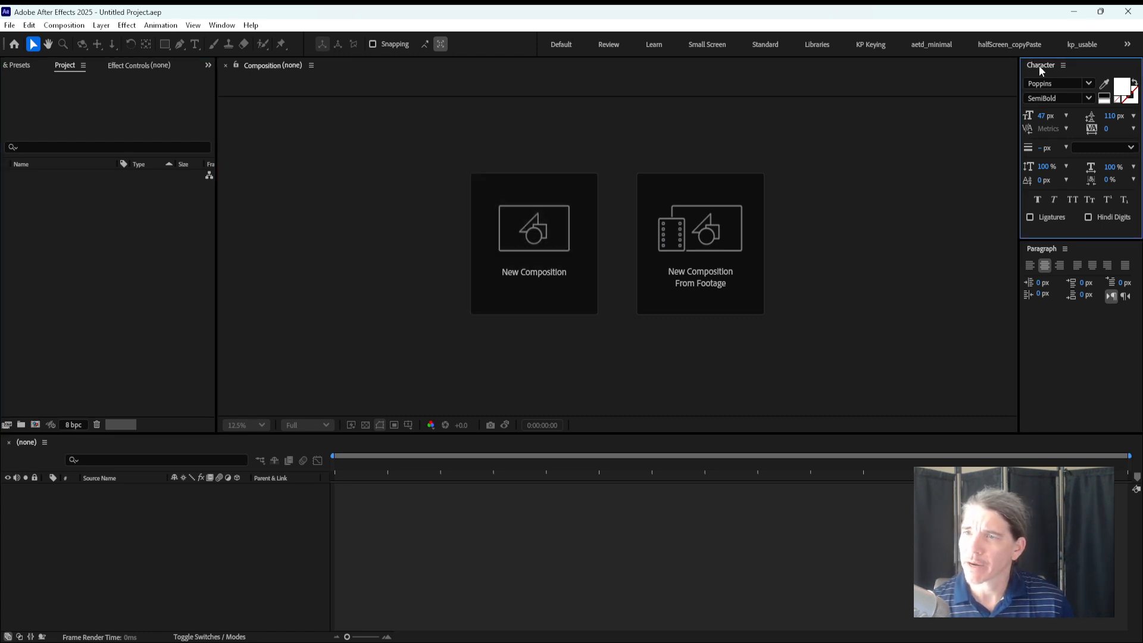
click(1053, 251)
Step: Close the Paragraph panel and restore it from the list of available panels
click(222, 26)
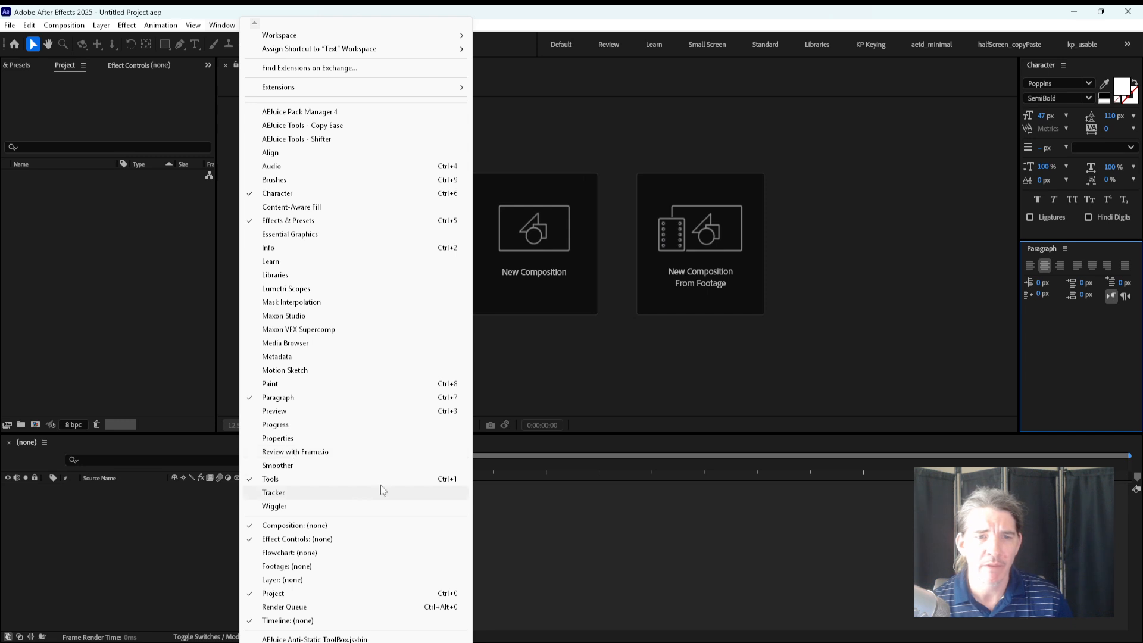
click(1066, 249)
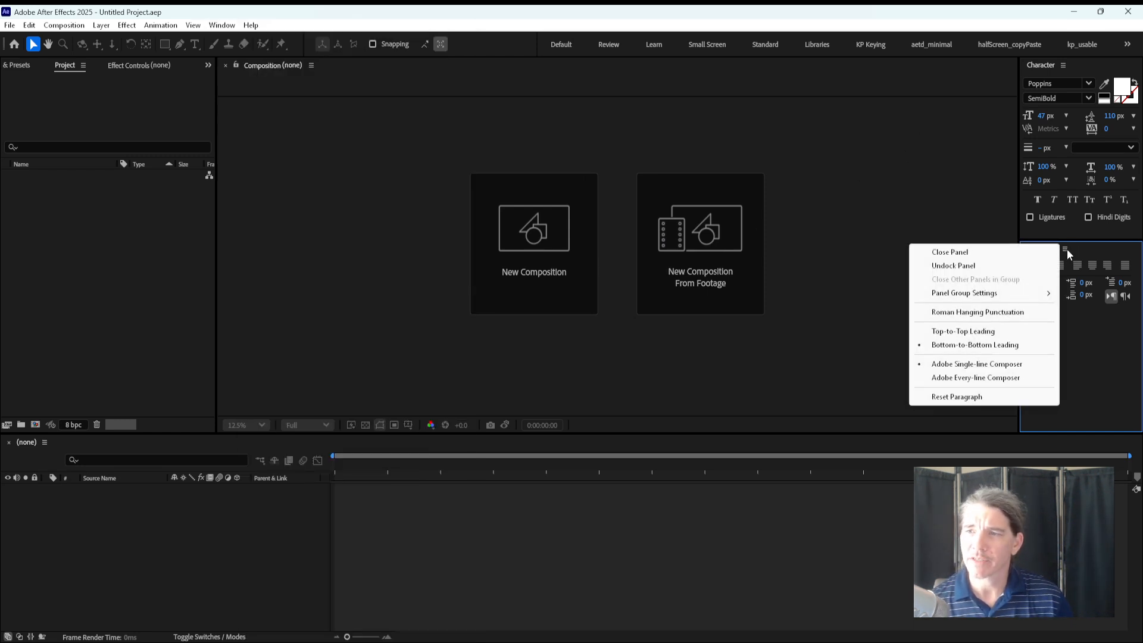
click(1067, 248)
click(1066, 249)
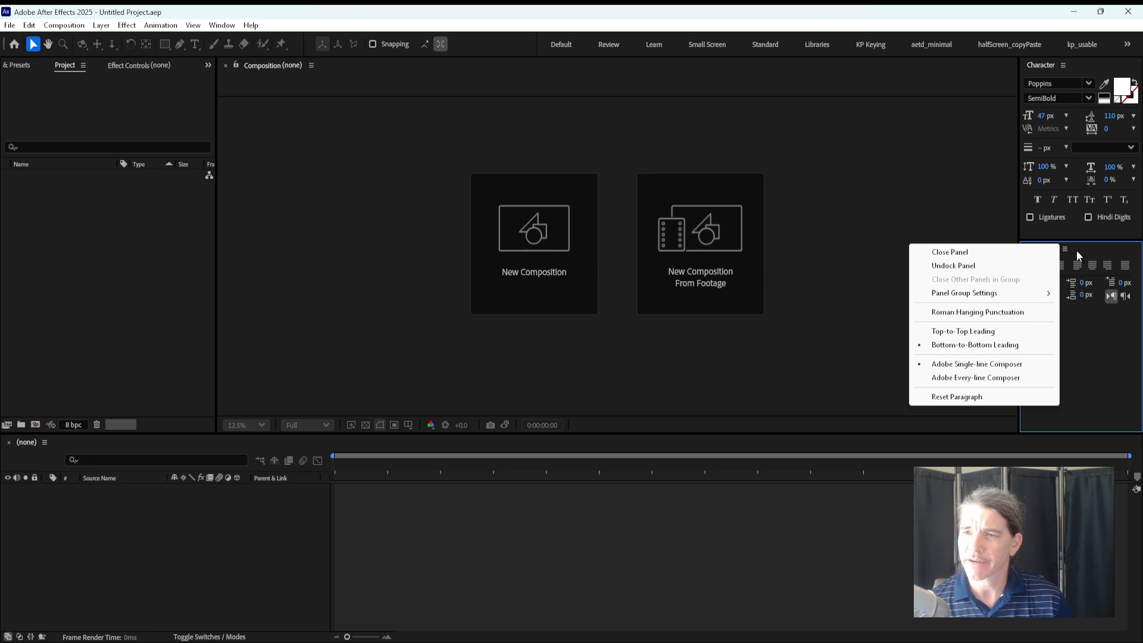
click(960, 255)
click(223, 25)
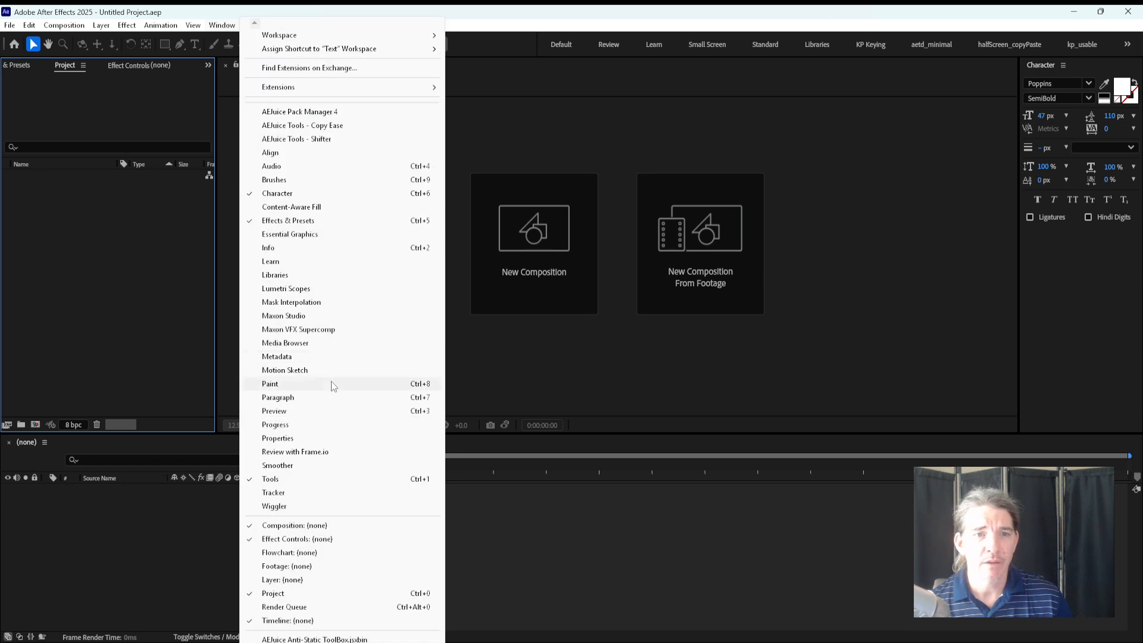
click(282, 397)
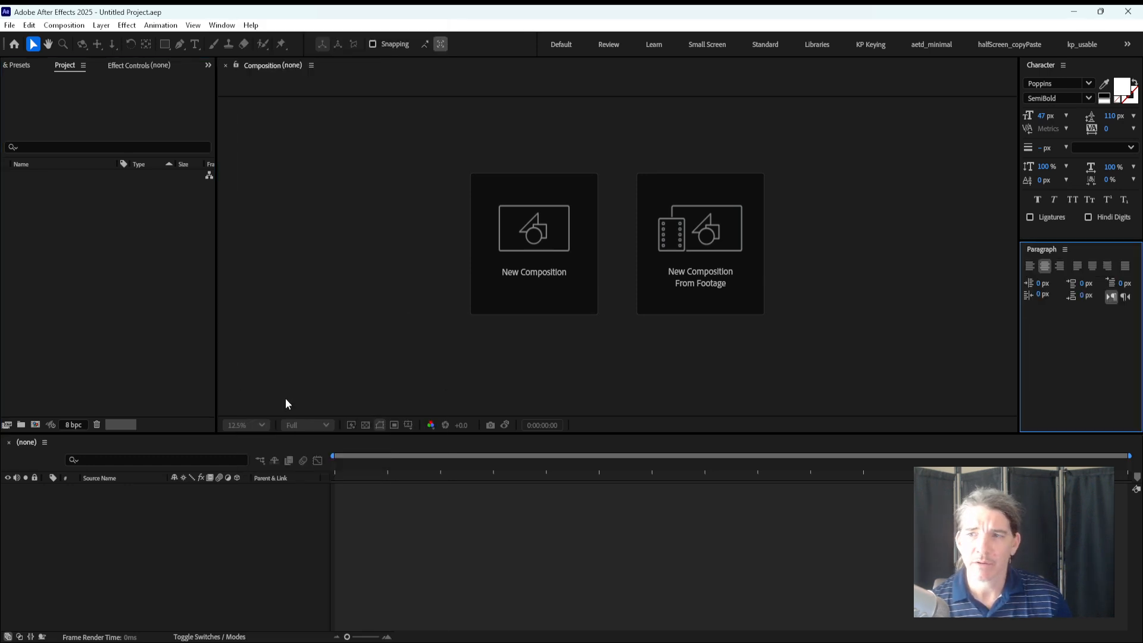
Step: Undock the Paragraph panel as a floating window and dock it as a tab beside the Composition panel
click(222, 25)
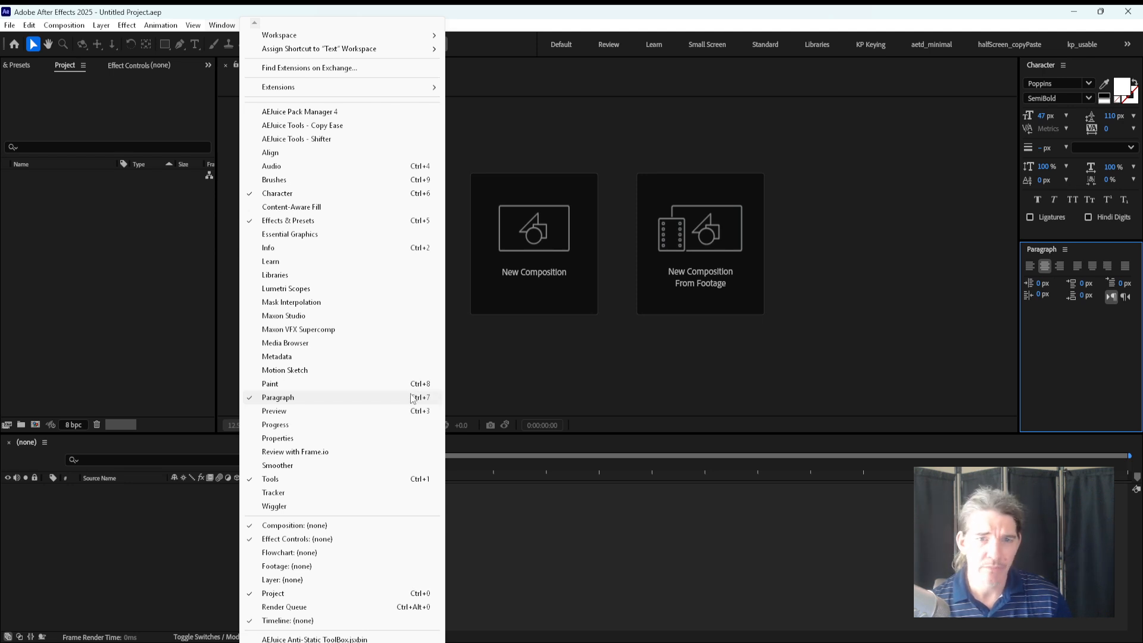
click(1100, 347)
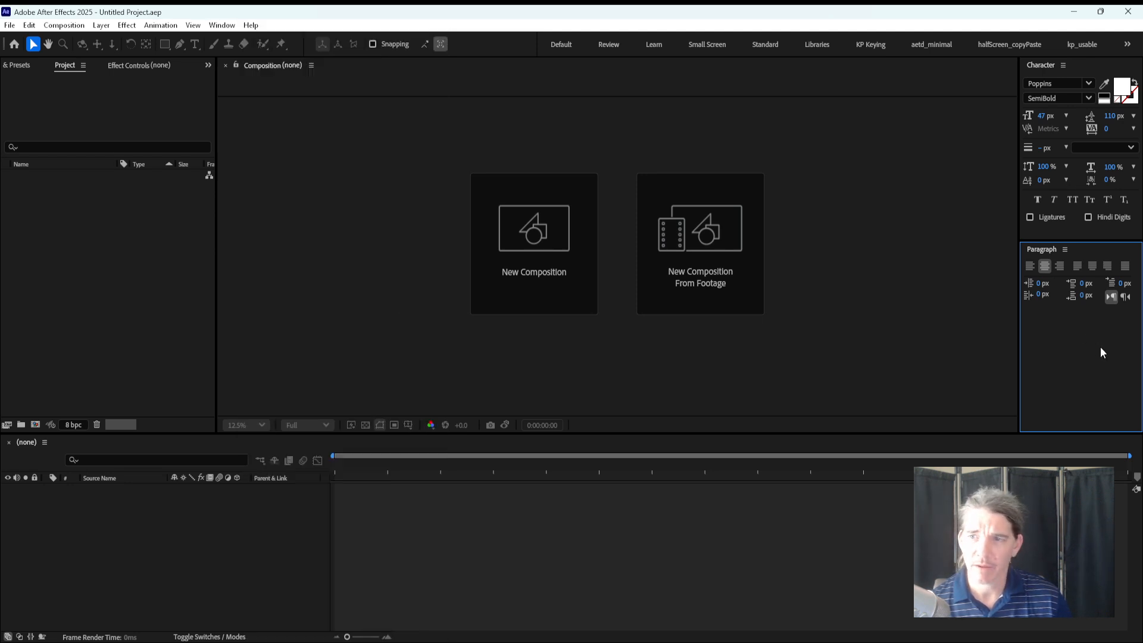
click(1065, 250)
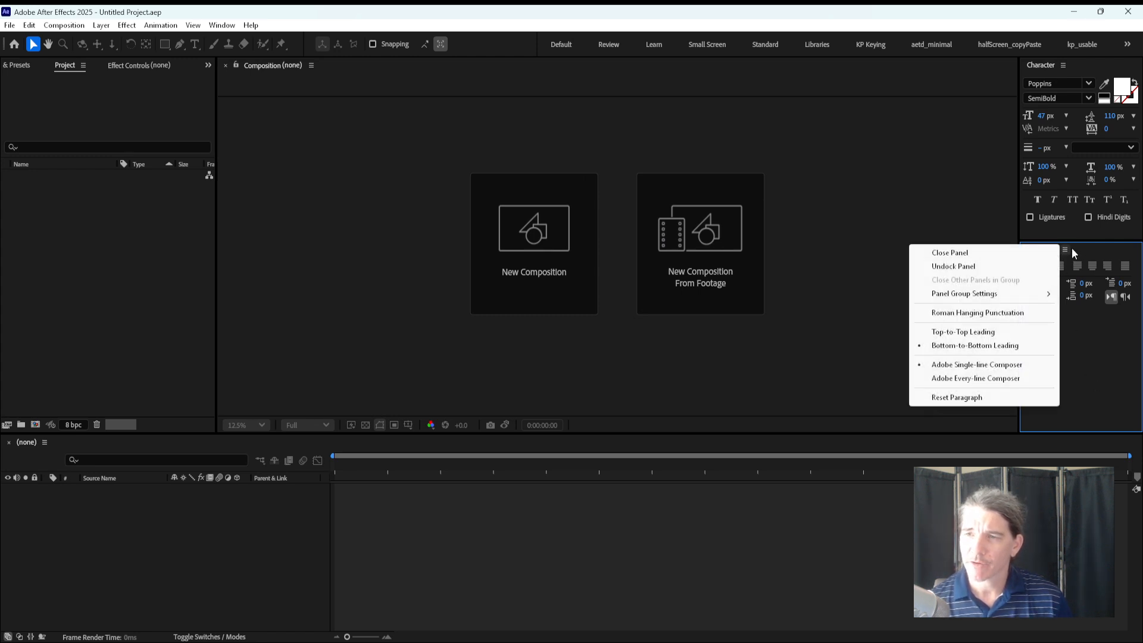
click(984, 267)
drag(1083, 229, 872, 235)
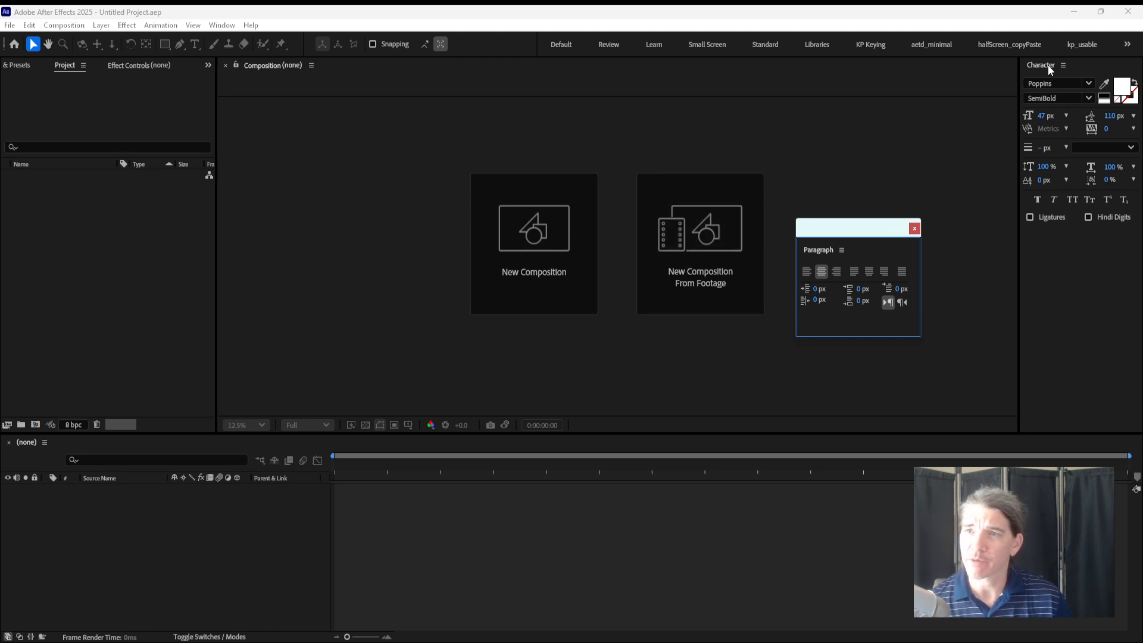
drag(820, 248, 860, 254)
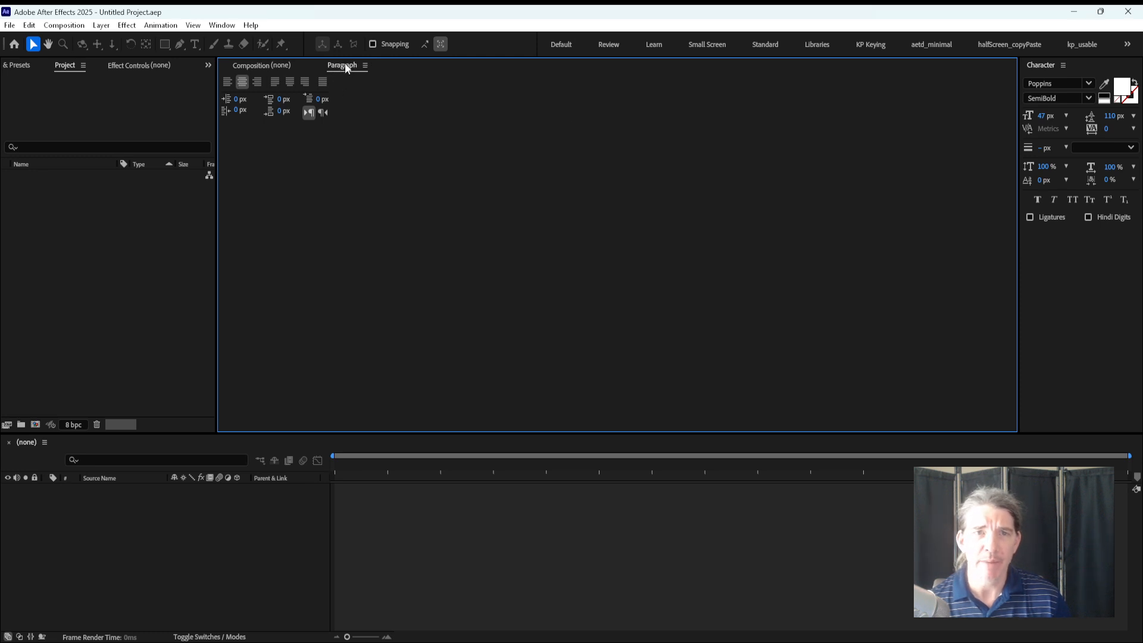
Step: Move the Paragraph panel out of the Composition group and dock it directly below the Character panel
click(365, 66)
click(365, 66)
drag(343, 71, 1033, 364)
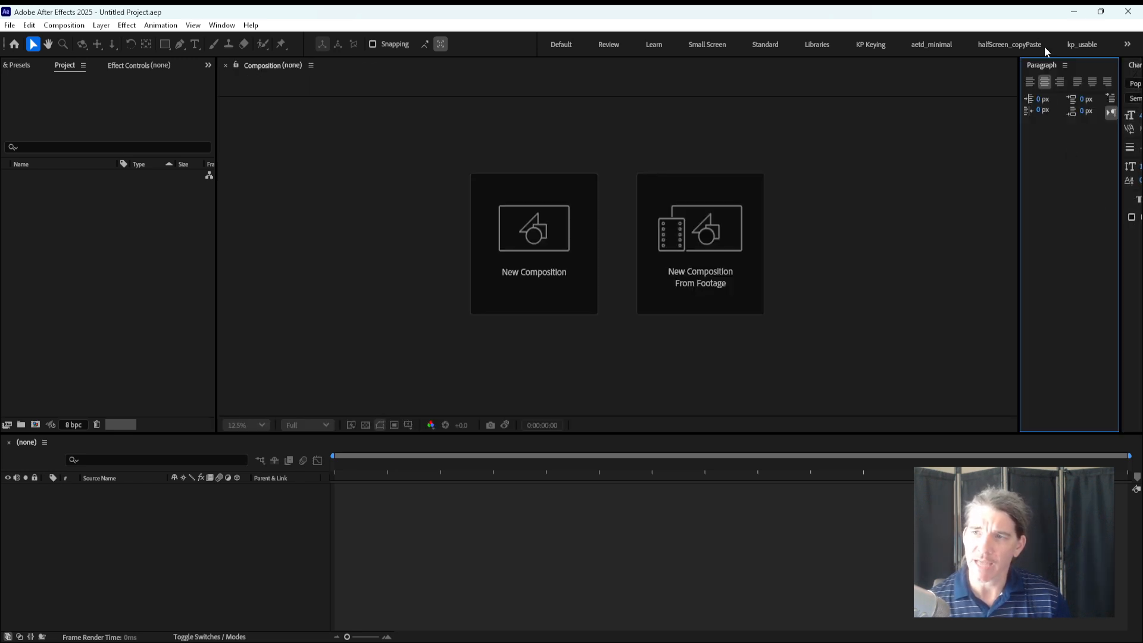
drag(1048, 69, 1000, 368)
drag(915, 69, 1059, 424)
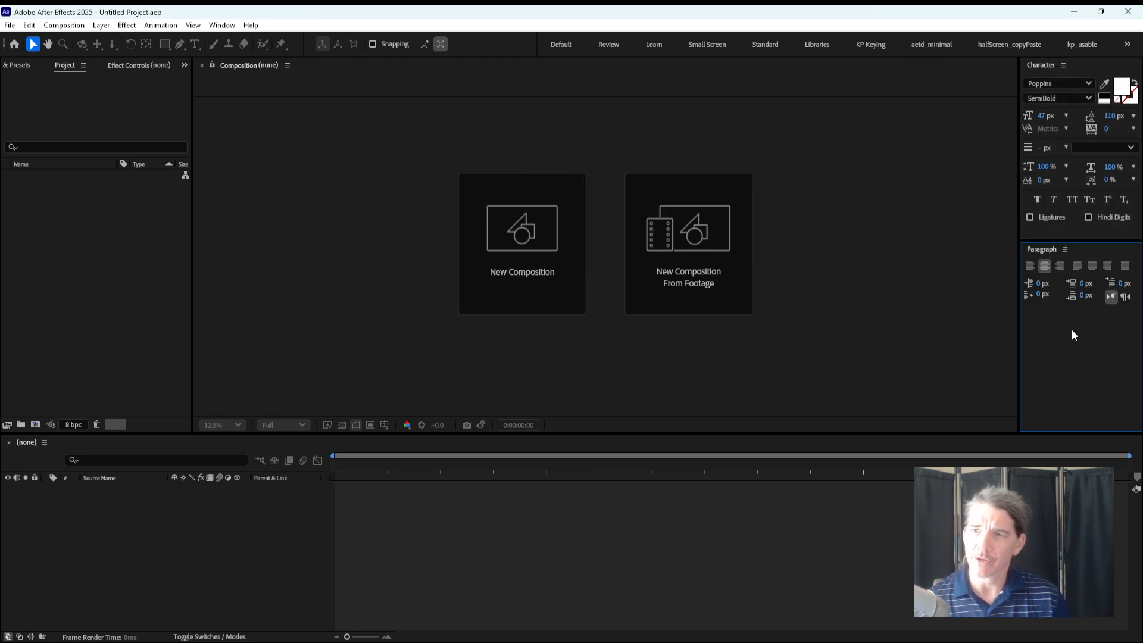
Step: Group the Paragraph panel with the Character panel as tabs and switch between the two, ending on Character
drag(1042, 249, 1074, 246)
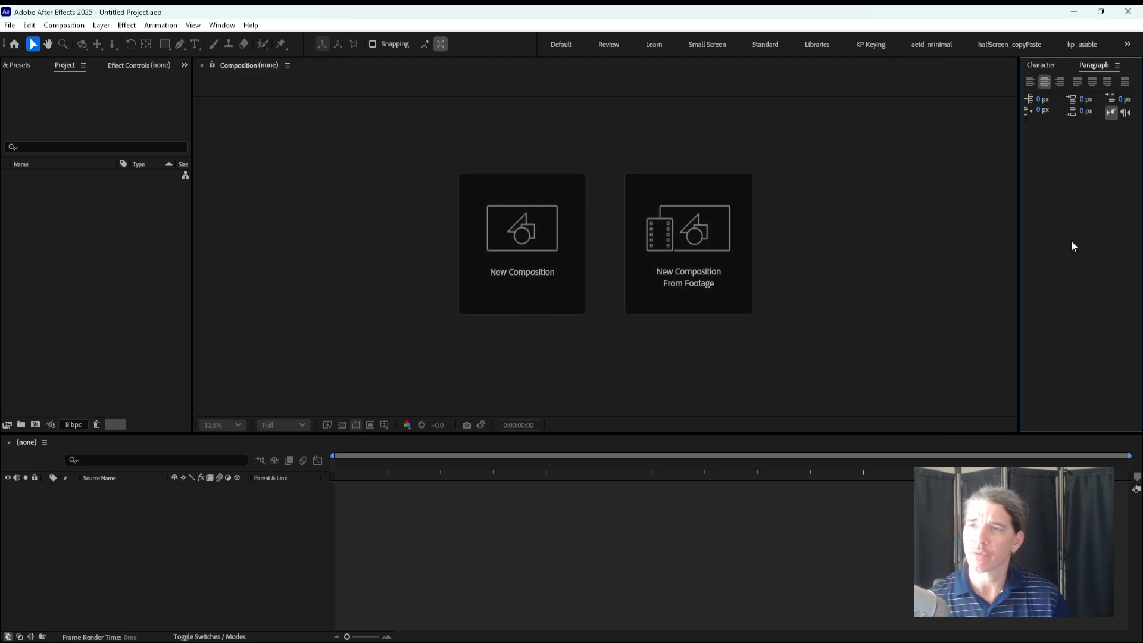
click(1043, 64)
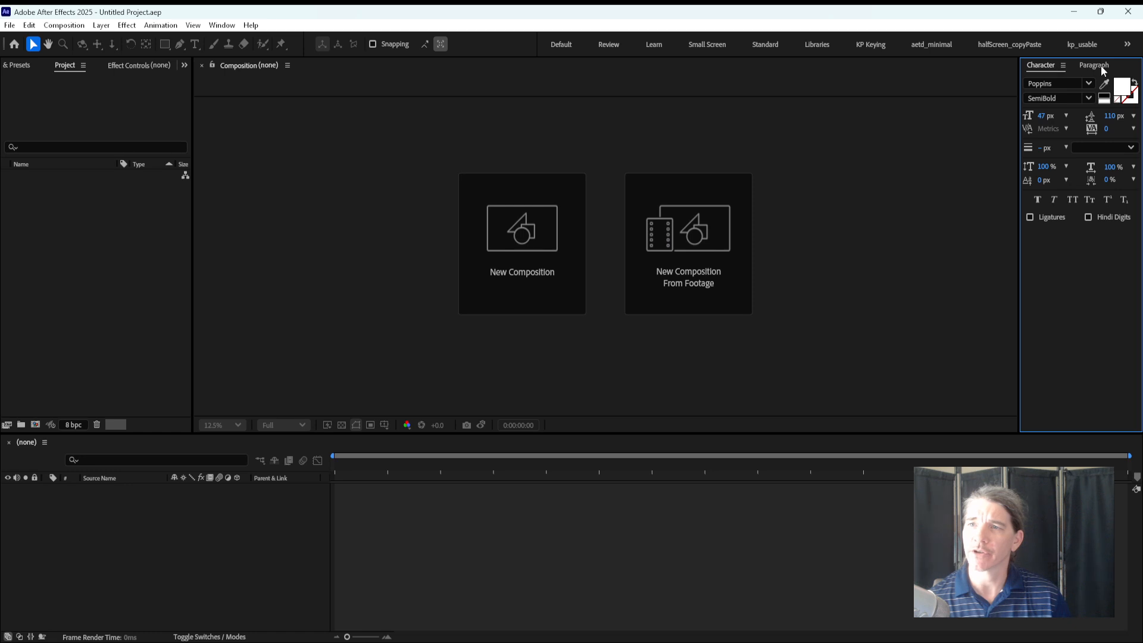
click(1096, 65)
click(1039, 67)
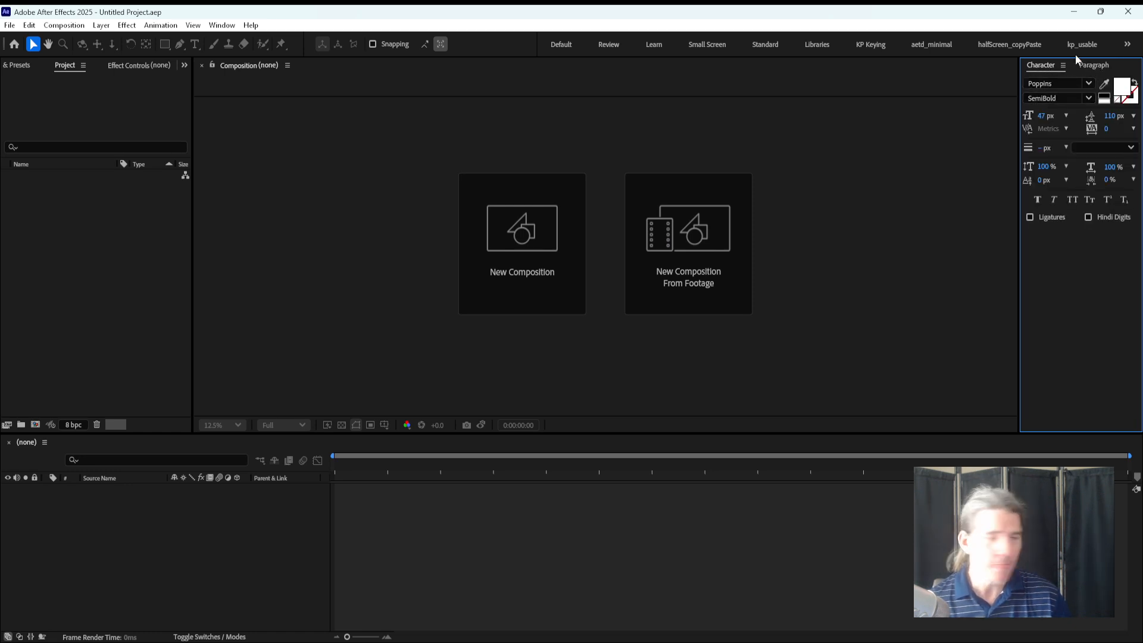
click(1094, 65)
click(1028, 69)
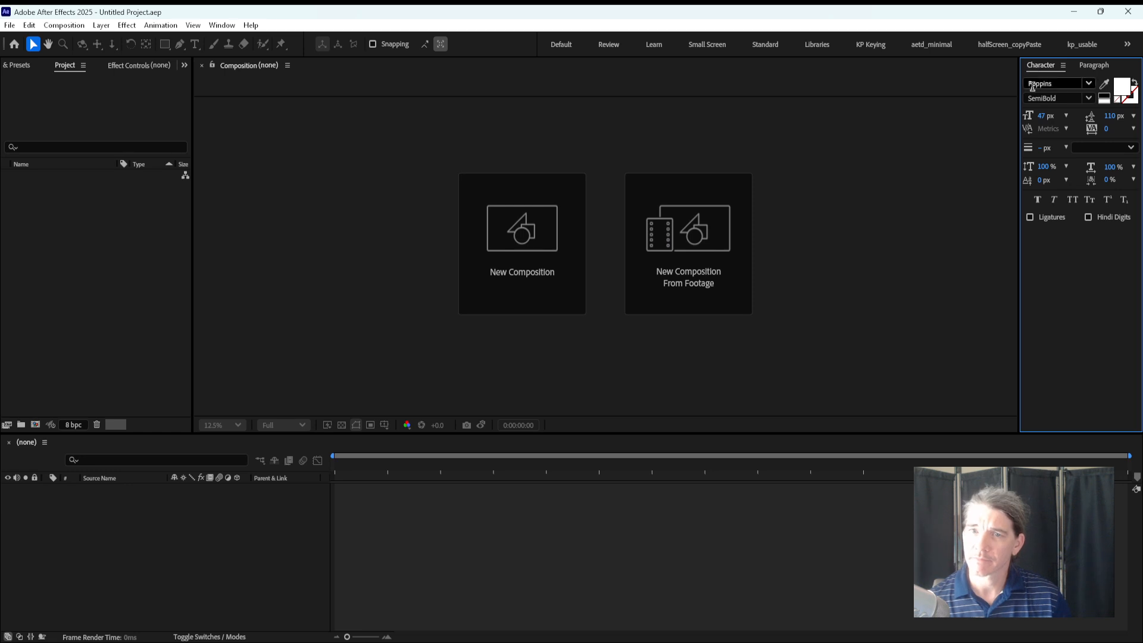
Step: Examine the list of panels in the Project panel's group and the Character panel's options
click(124, 121)
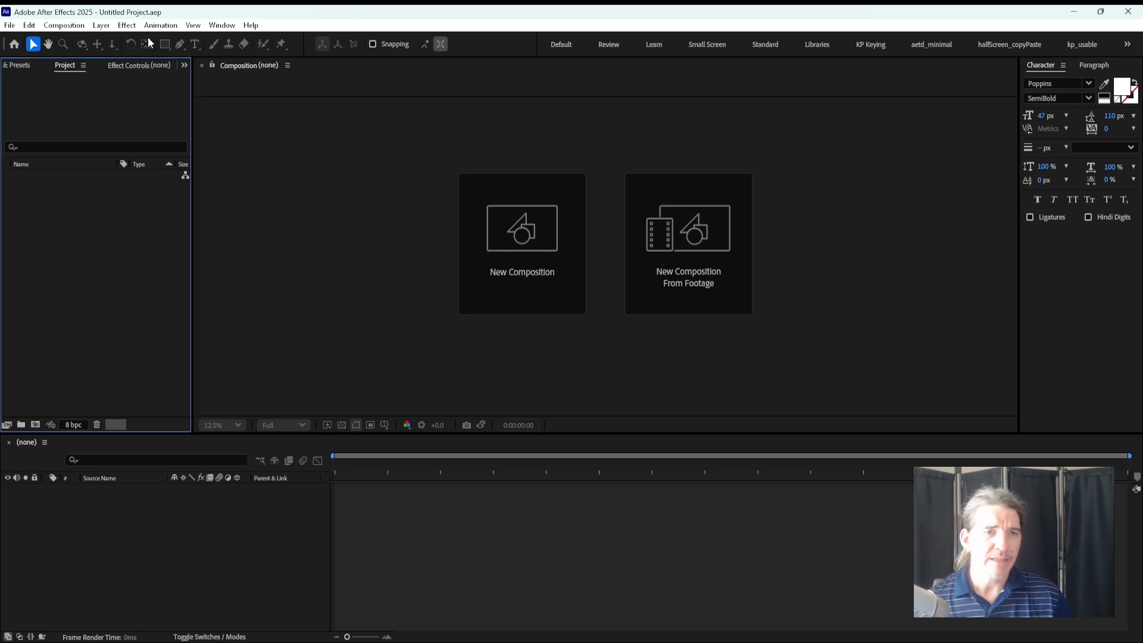
click(185, 65)
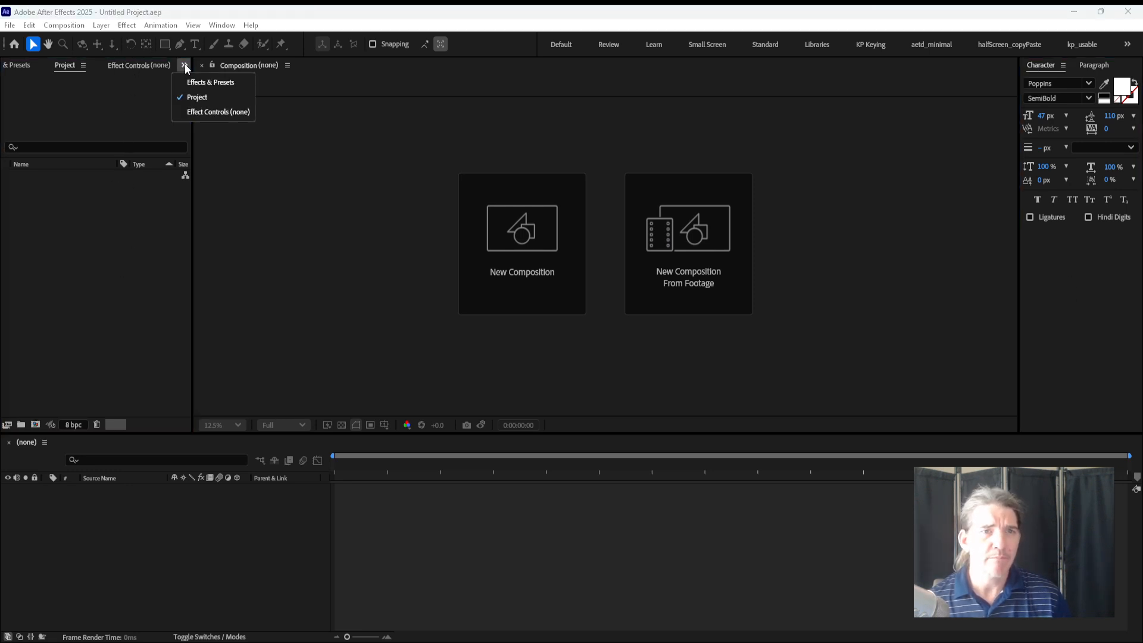
click(125, 79)
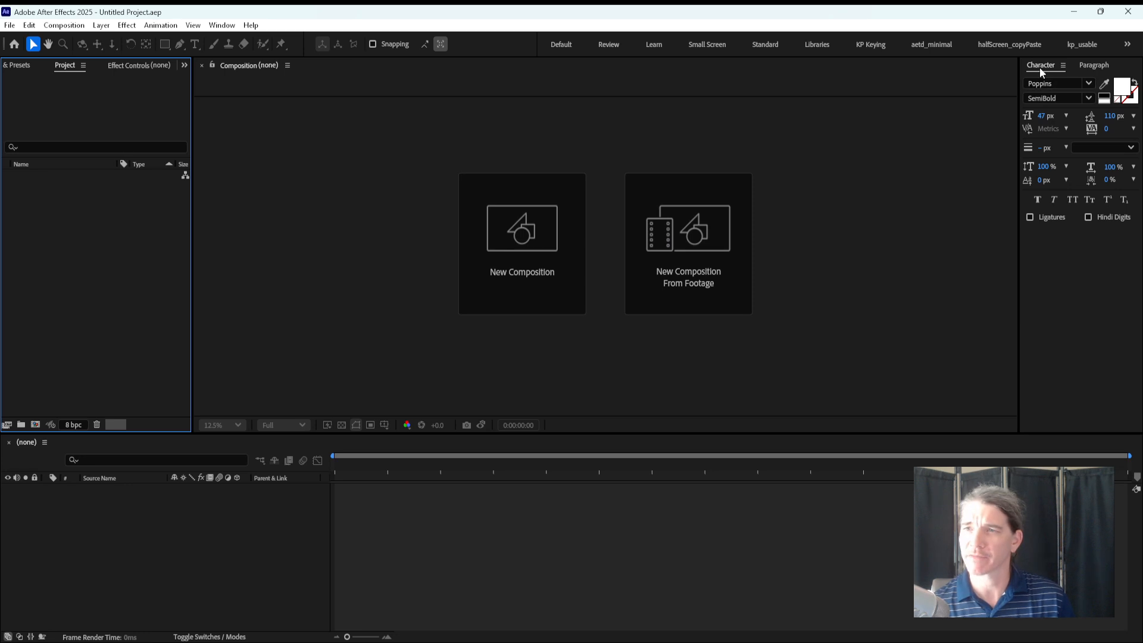
click(1063, 65)
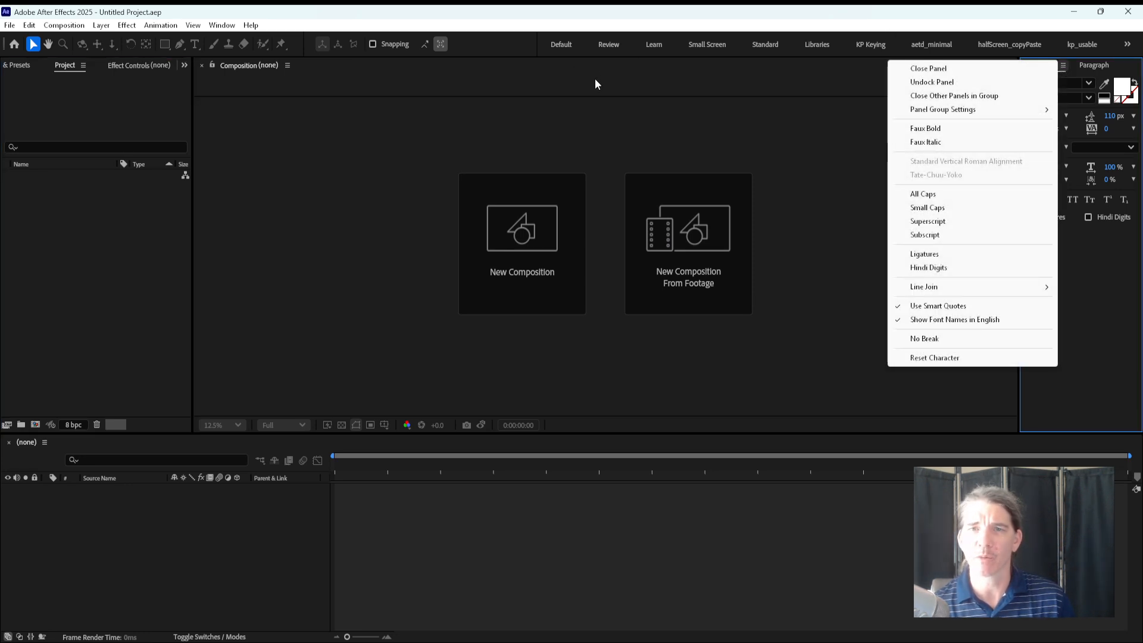
Step: Switch to the Default workspace and try collapsing and expanding its stacked panels, including Effects & Presets, Audio, Libraries, Properties, Align and Paint
click(561, 45)
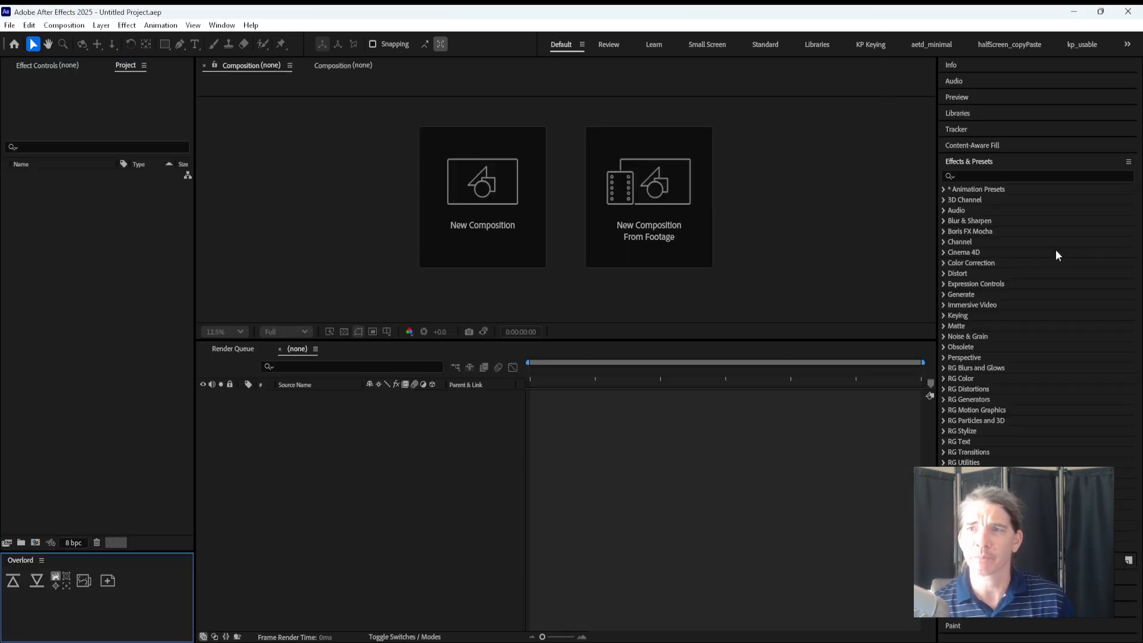
click(1039, 162)
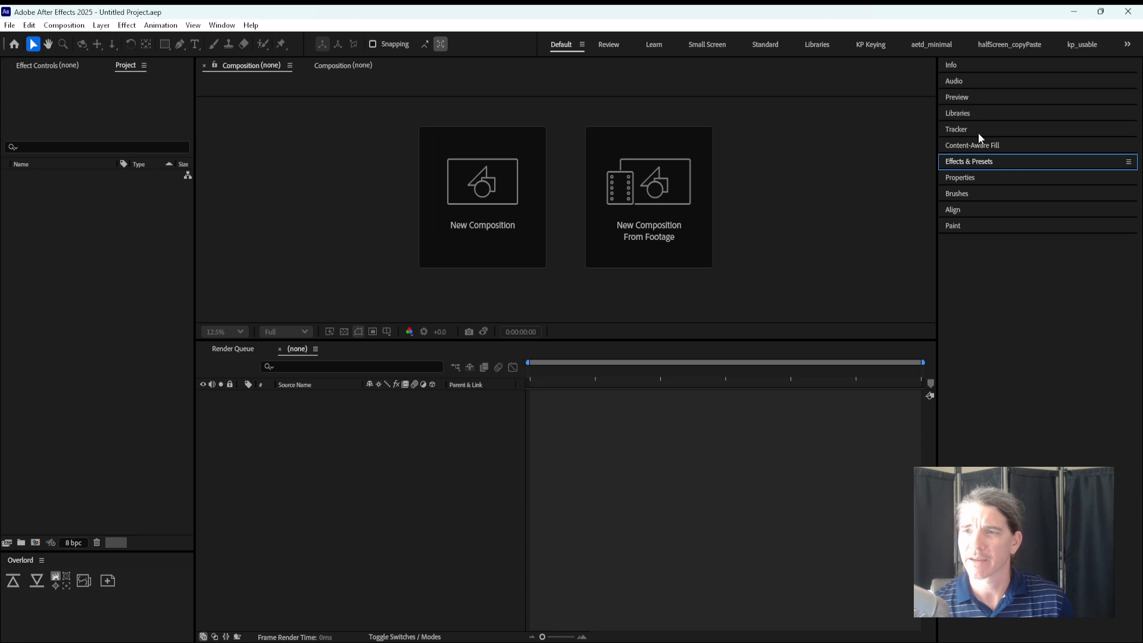
click(968, 80)
click(967, 80)
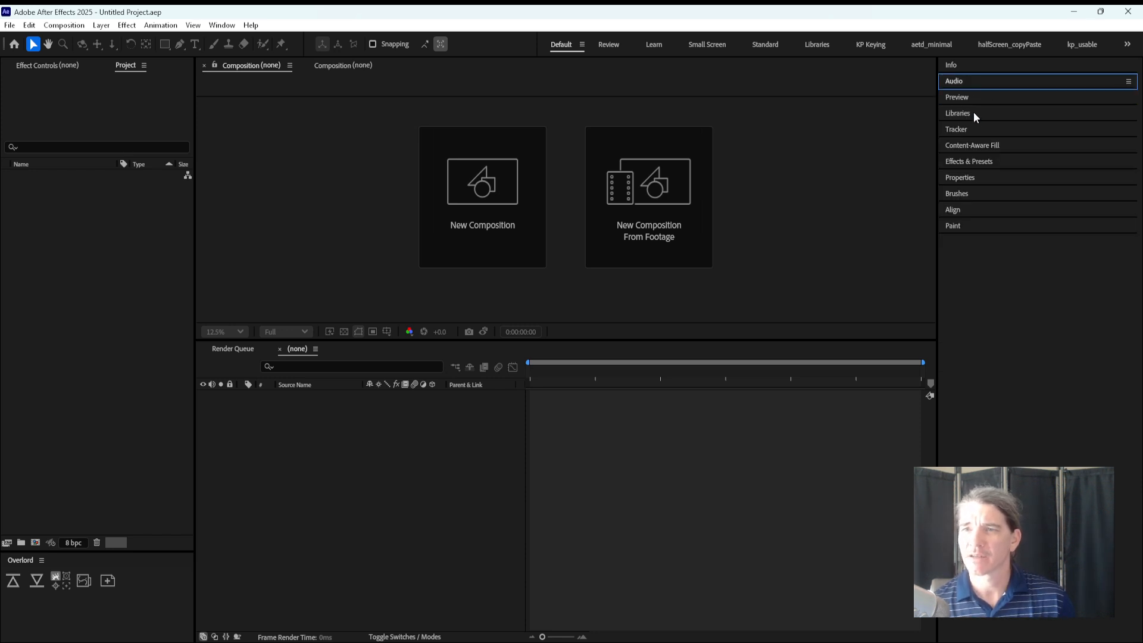
click(974, 113)
click(967, 109)
click(973, 178)
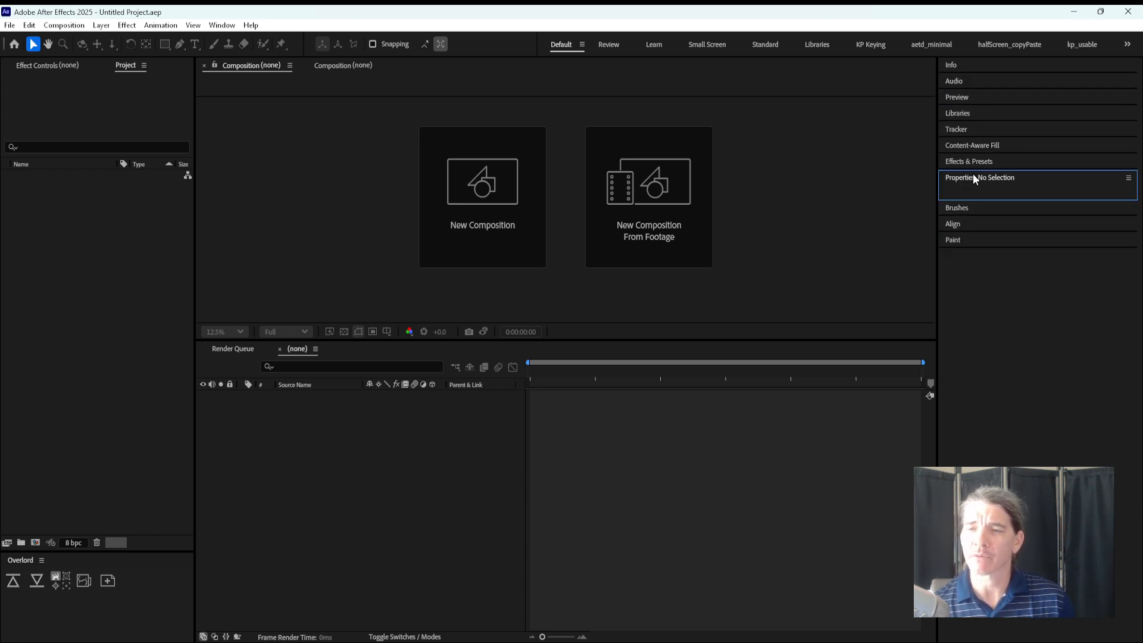
click(974, 176)
click(965, 209)
click(959, 212)
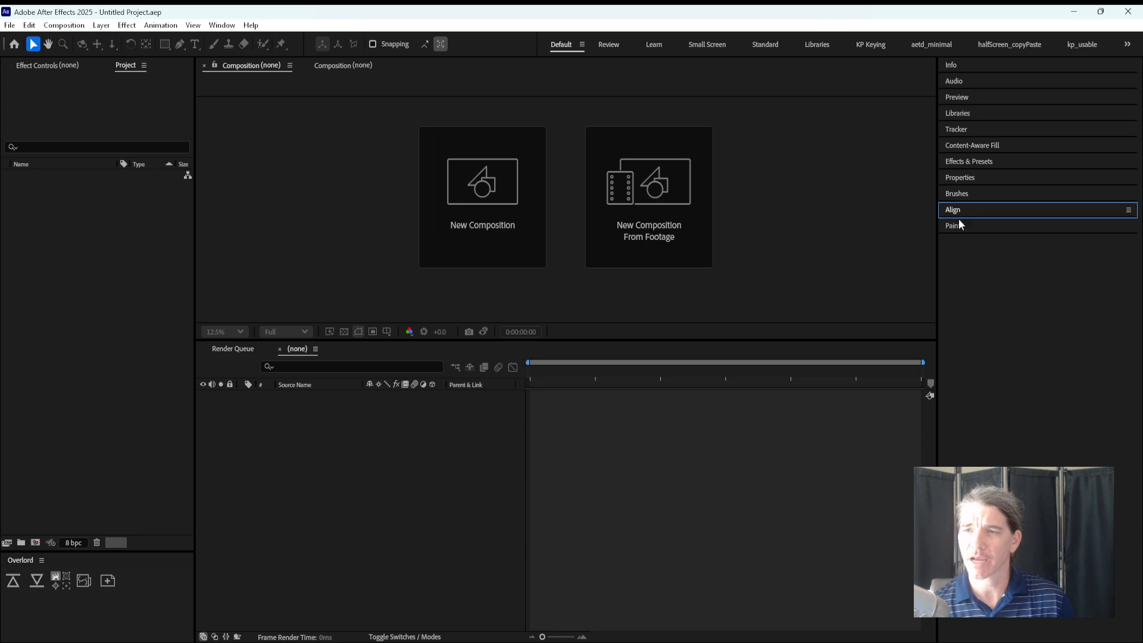
click(958, 224)
click(959, 221)
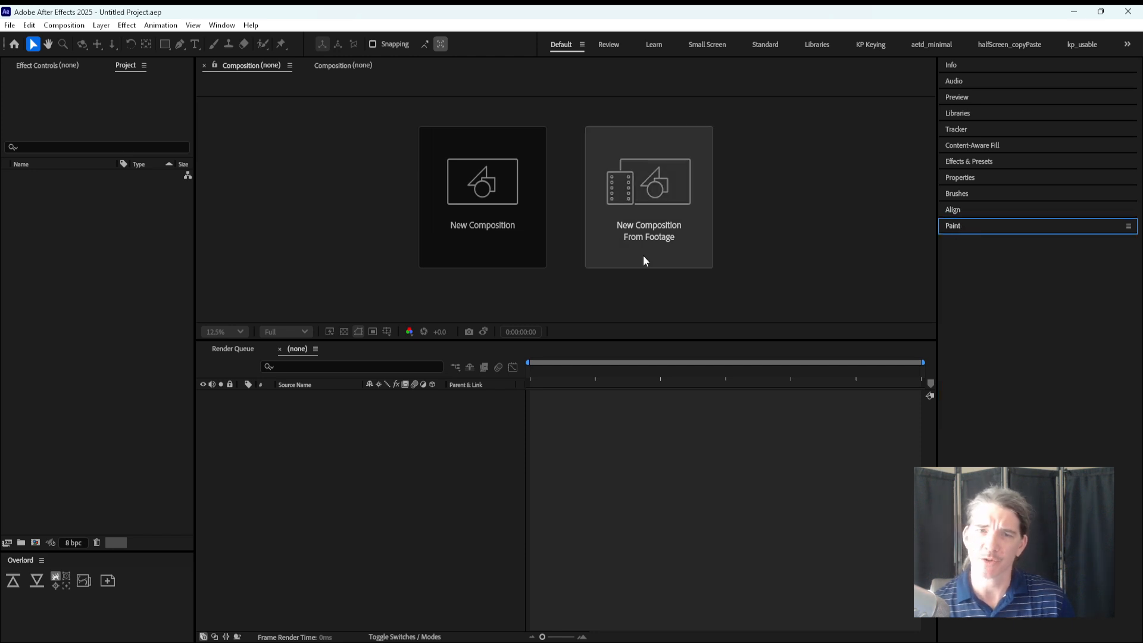
Step: Close the Paint panel in the Default workspace and bring up the Align panel's options
click(100, 275)
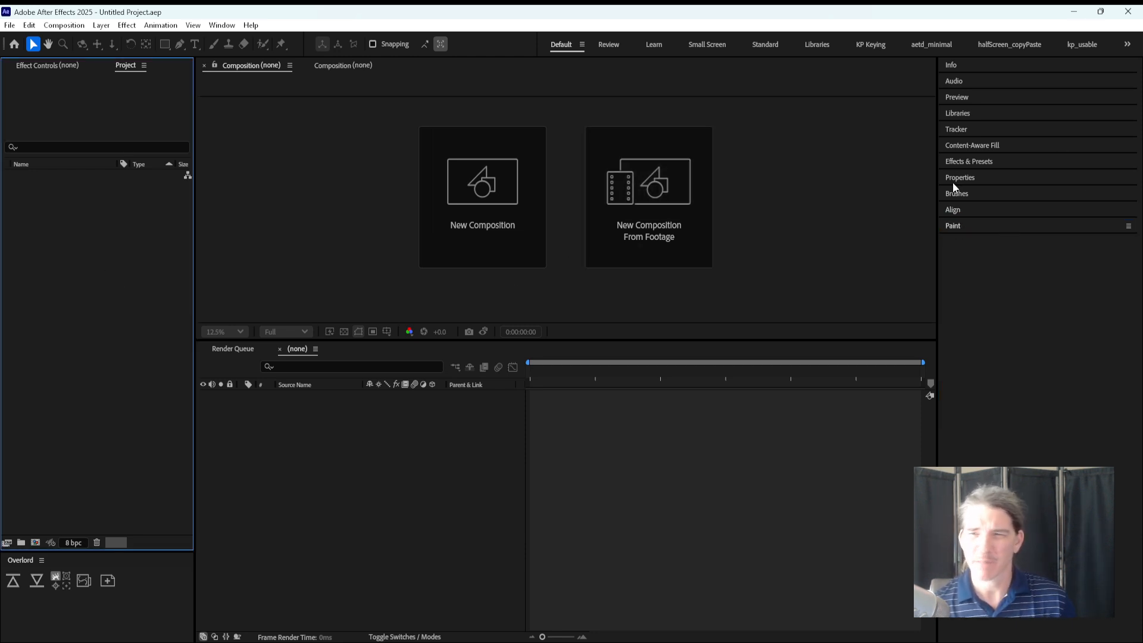
click(1128, 226)
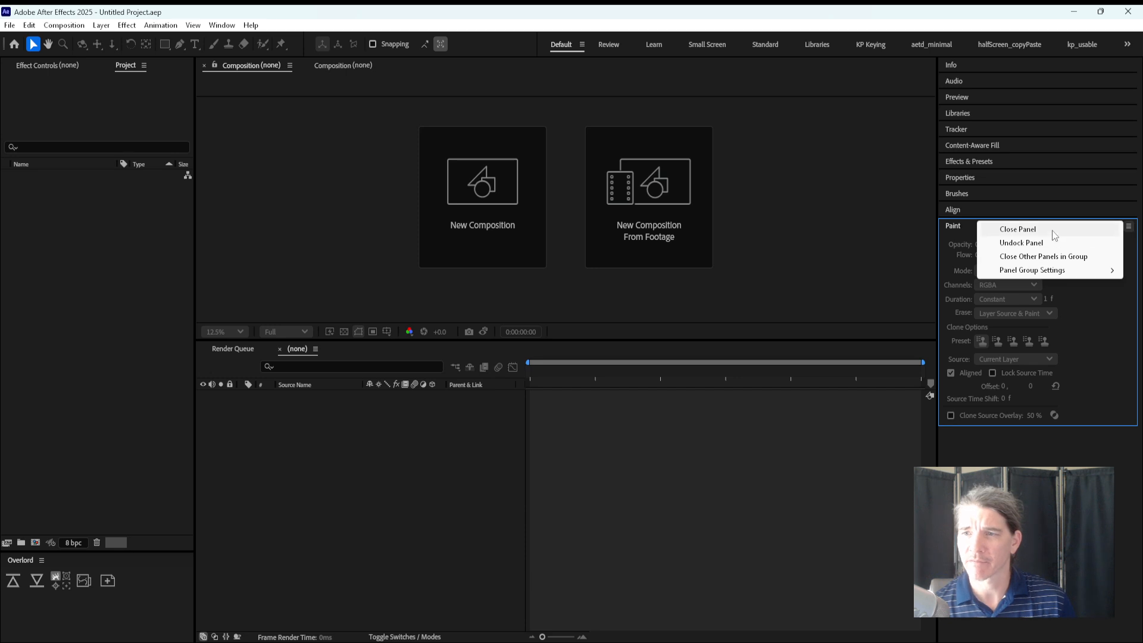
click(1052, 226)
click(1129, 211)
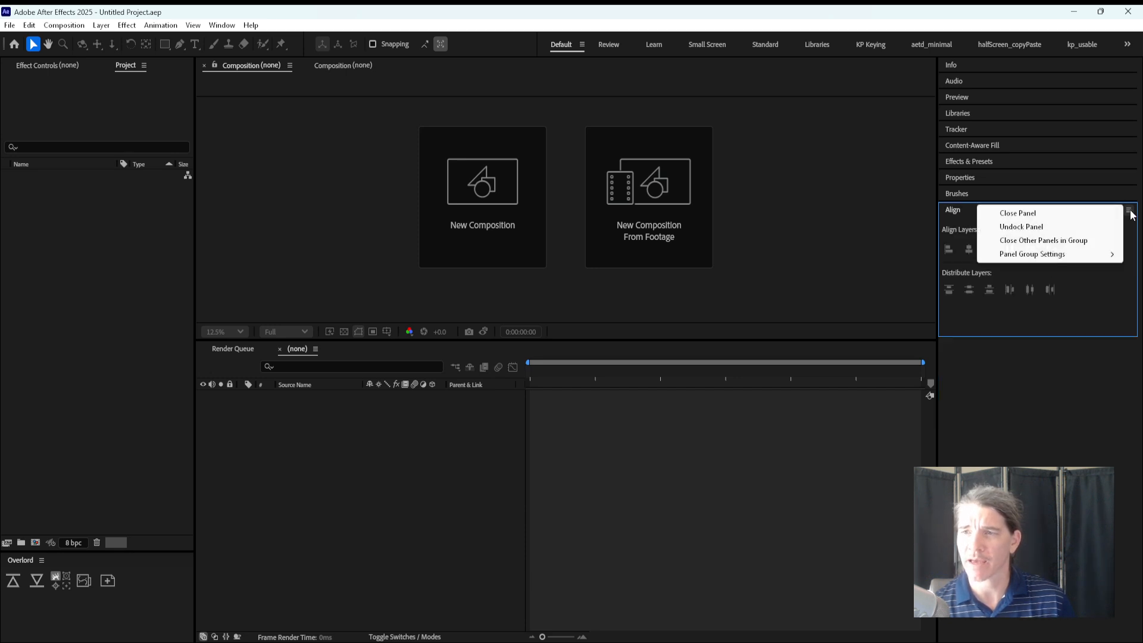
Step: Switch back to the Small Screen workspace and activate the Timeline panel and the Project panel
click(716, 44)
click(719, 45)
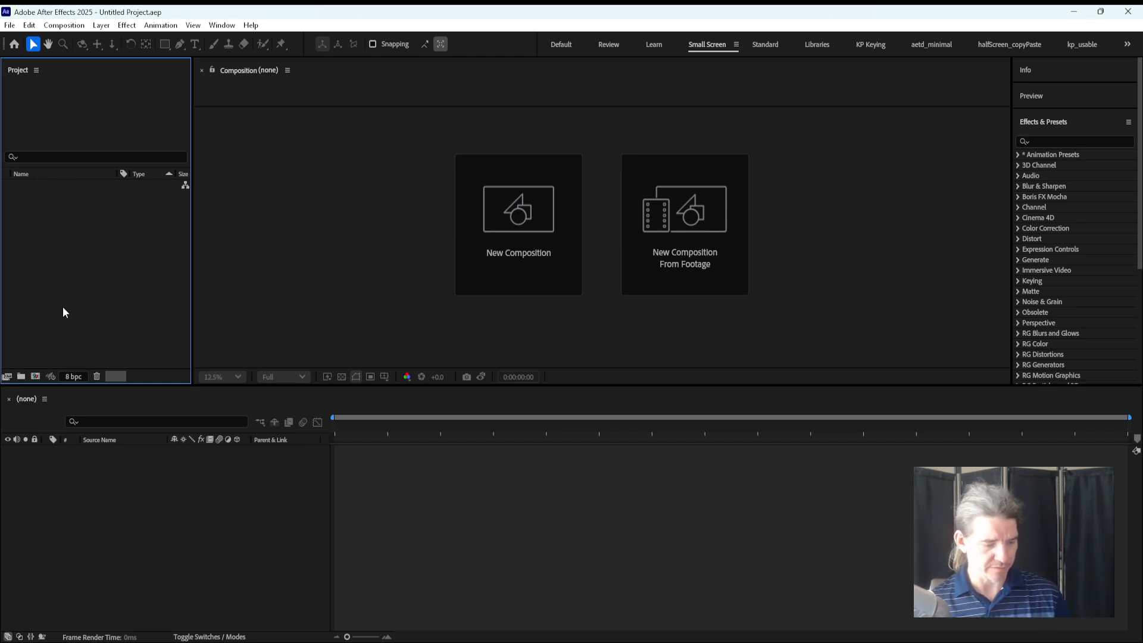
click(29, 398)
click(47, 217)
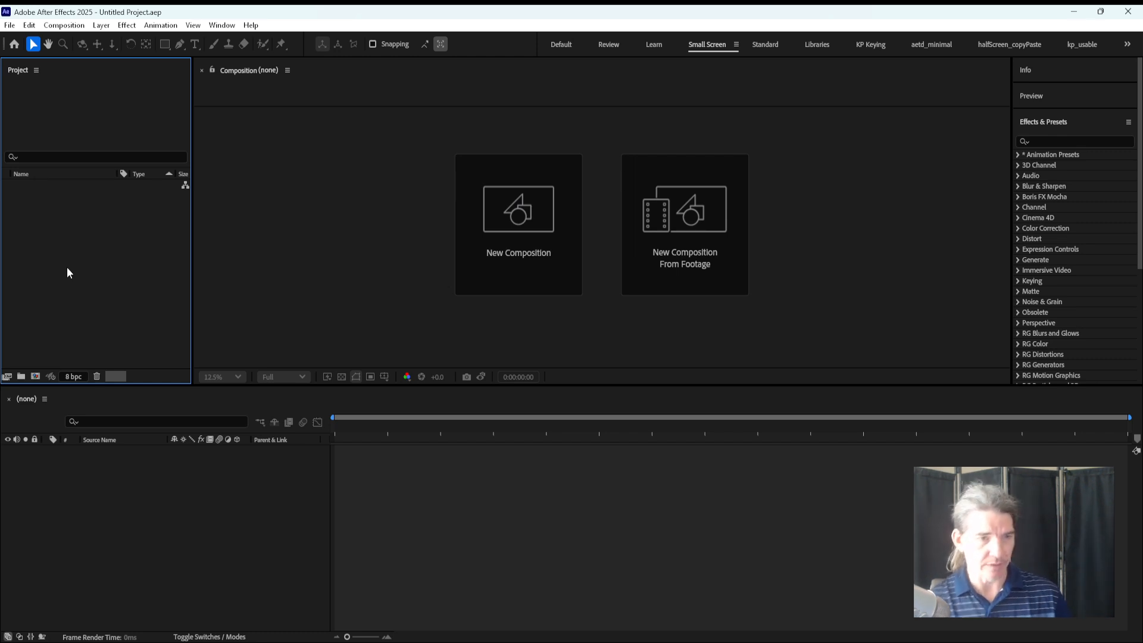
Step: Maximize and restore the Project panel and the Timeline panel in turn to view each one at full window size
key(grave)
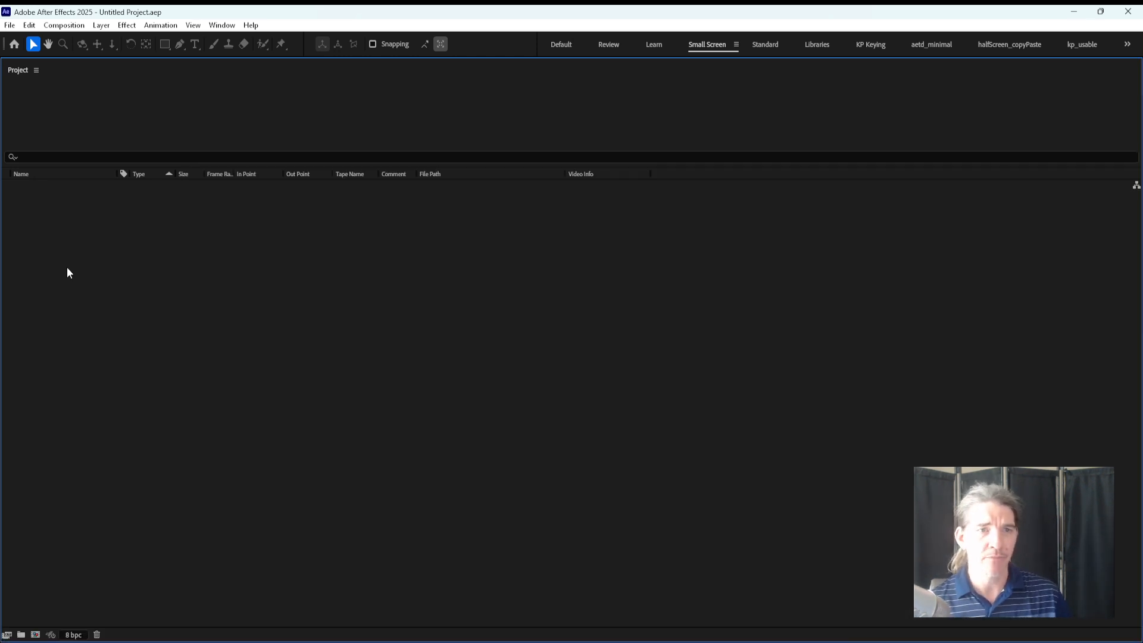
key(grave)
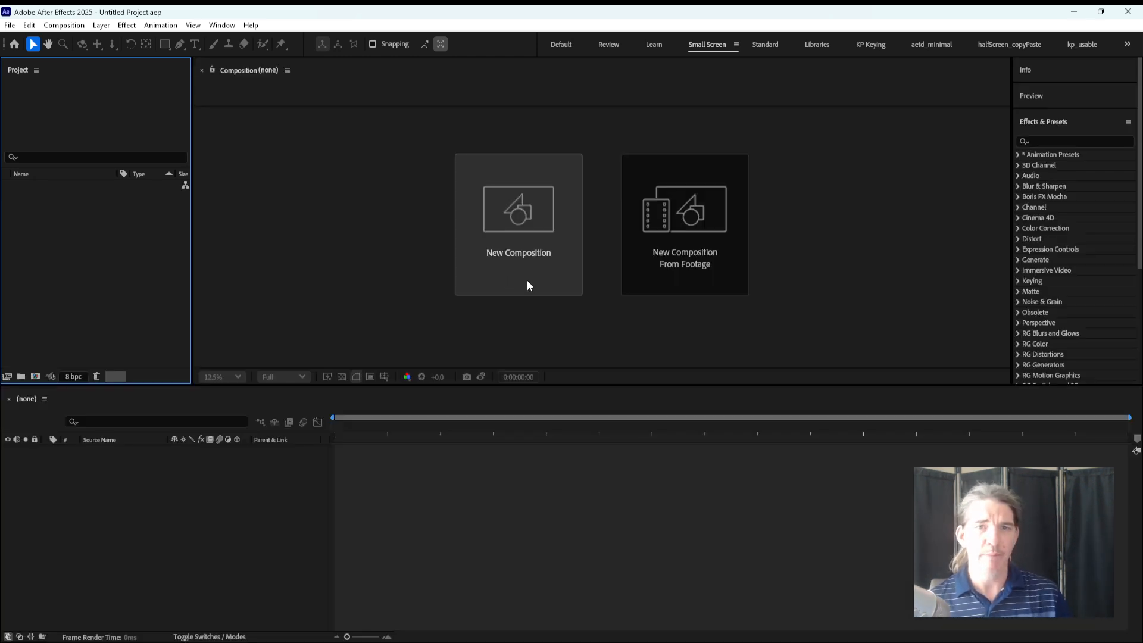
click(31, 400)
key(grave)
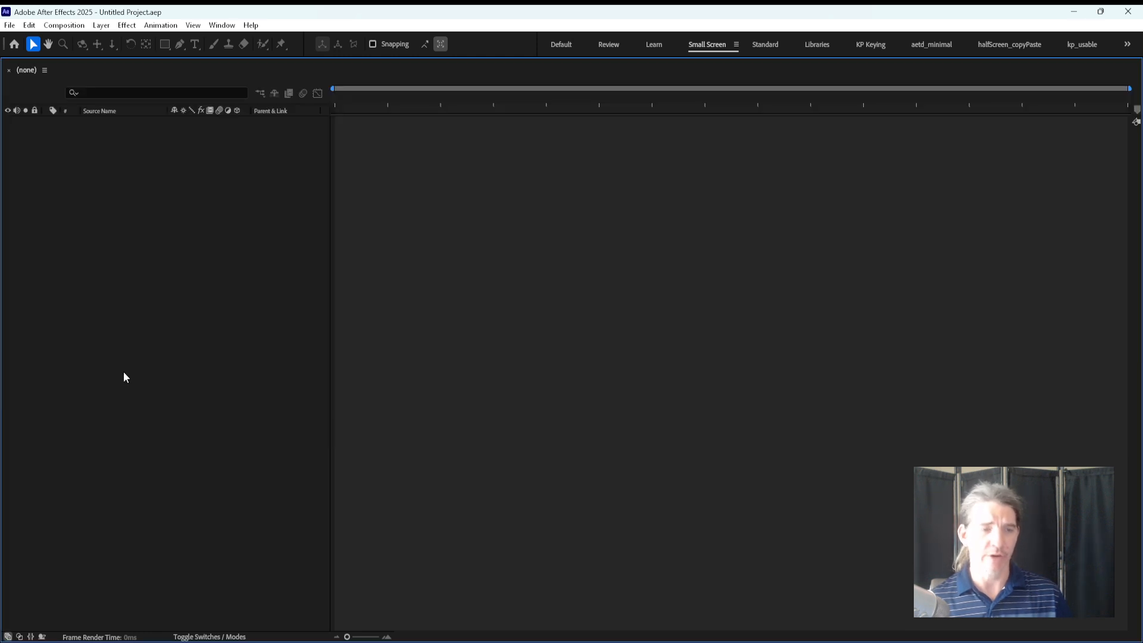
key(grave)
key(grave)
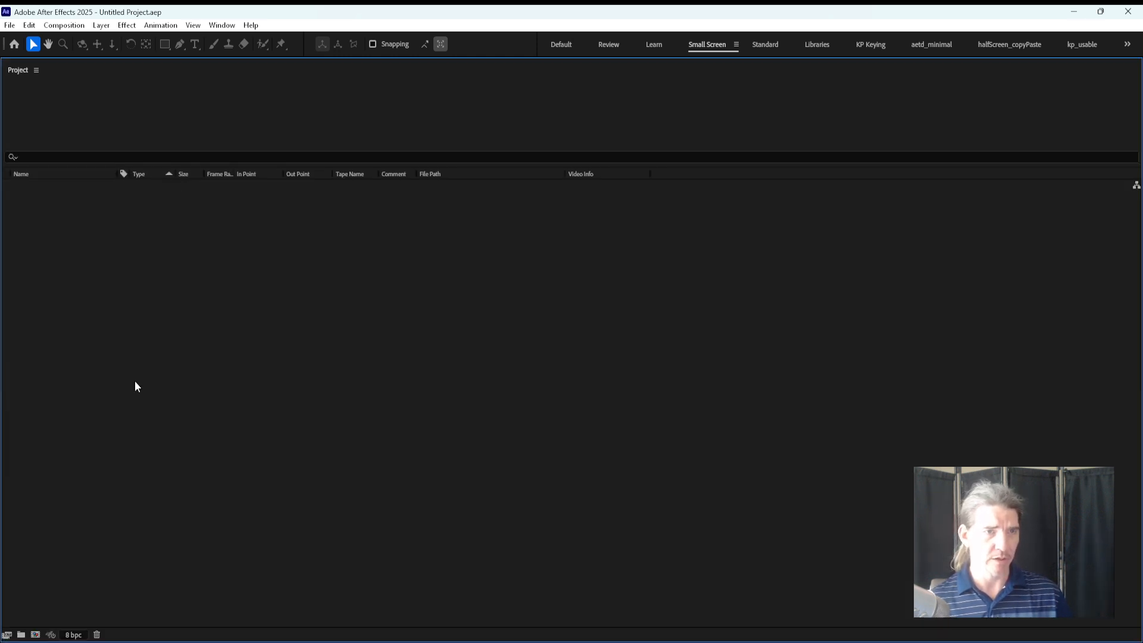
key(grave)
Step: Activate the Effects & Presets panel, maximize it to view the full effects list, and restore the layout
click(1060, 121)
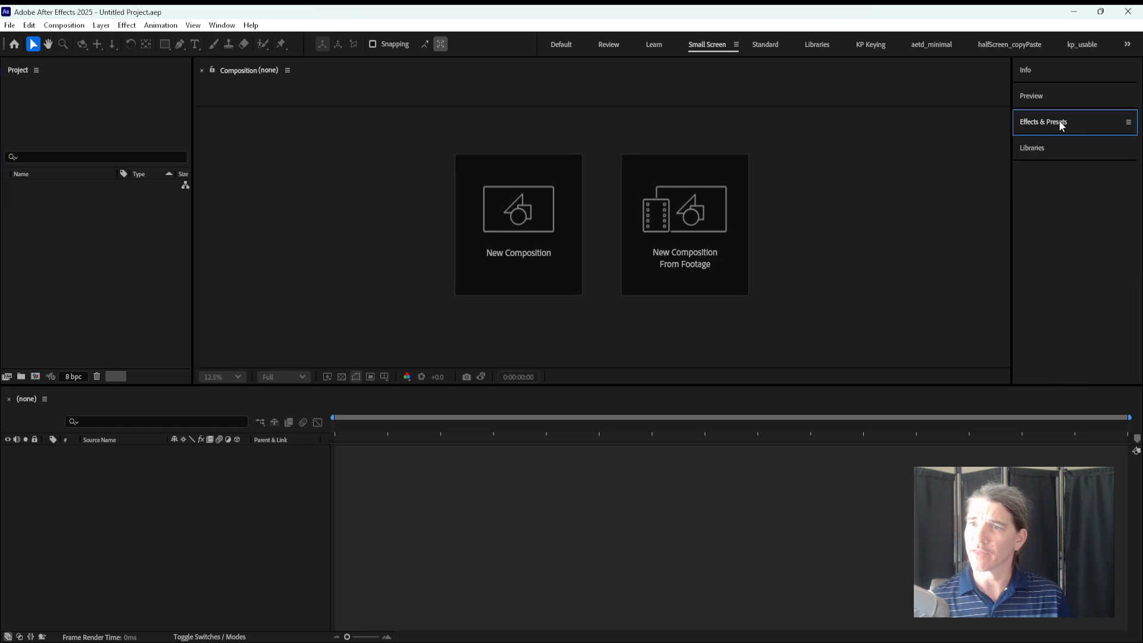
key(grave)
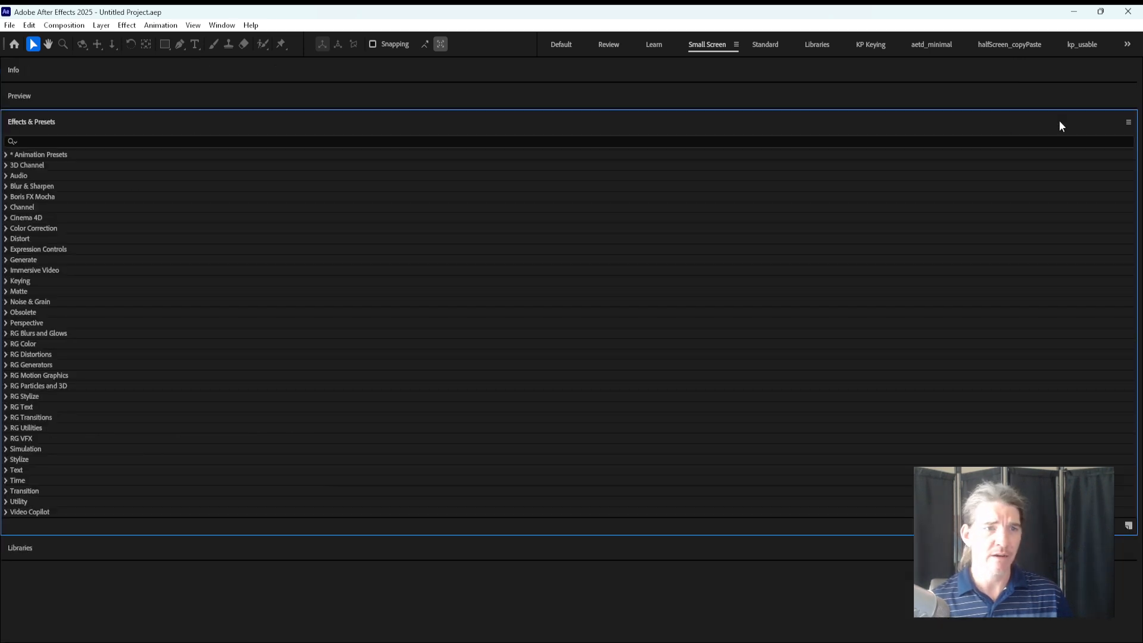
key(grave)
key(grave)
key(grave)
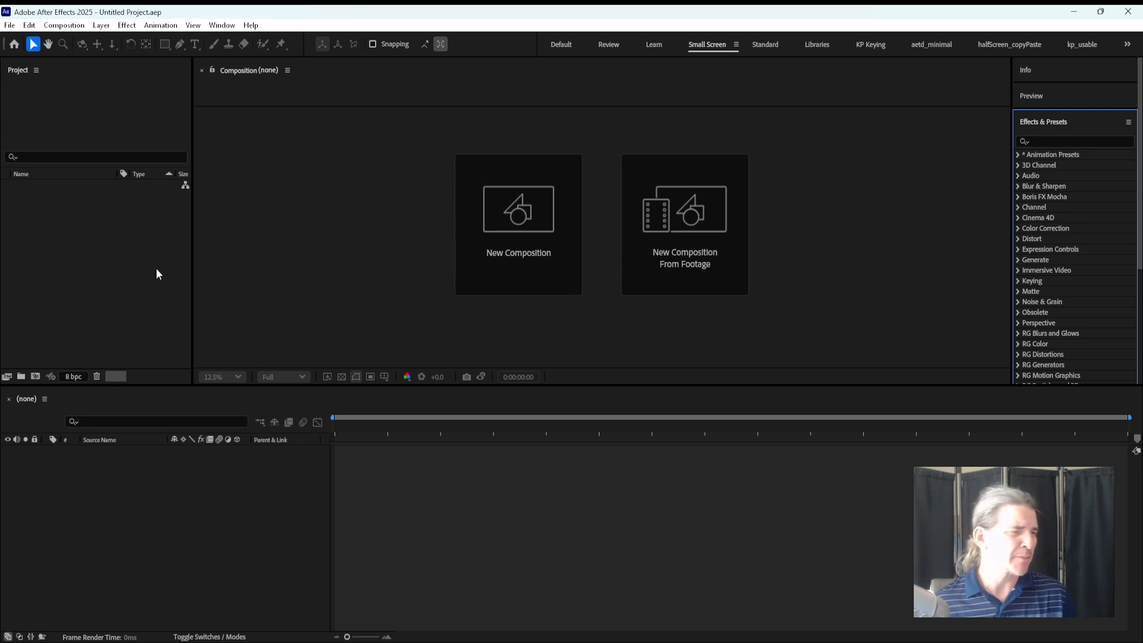
Step: Maximize and restore the Composition panel and the Timeline panel in turn
click(64, 460)
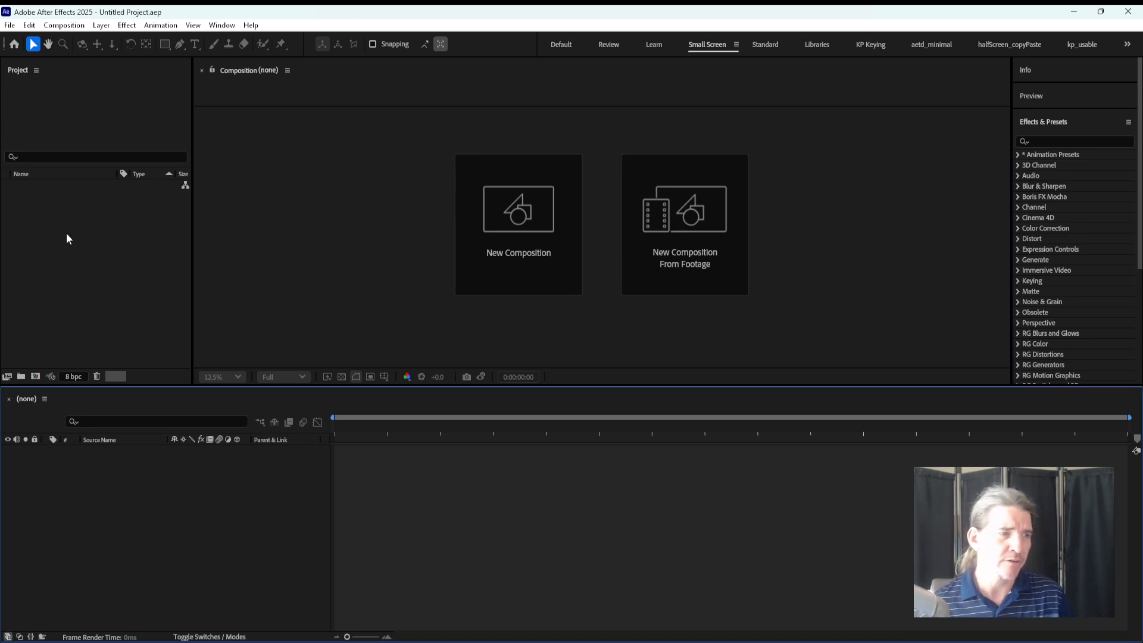
click(240, 69)
key(grave)
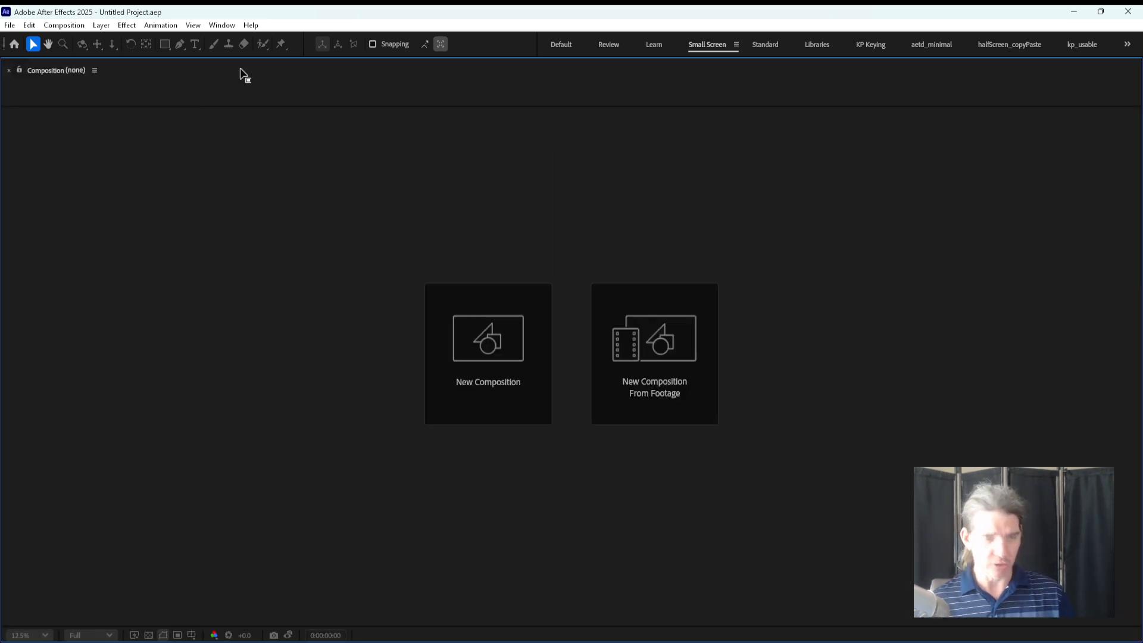
key(grave)
key(grave)
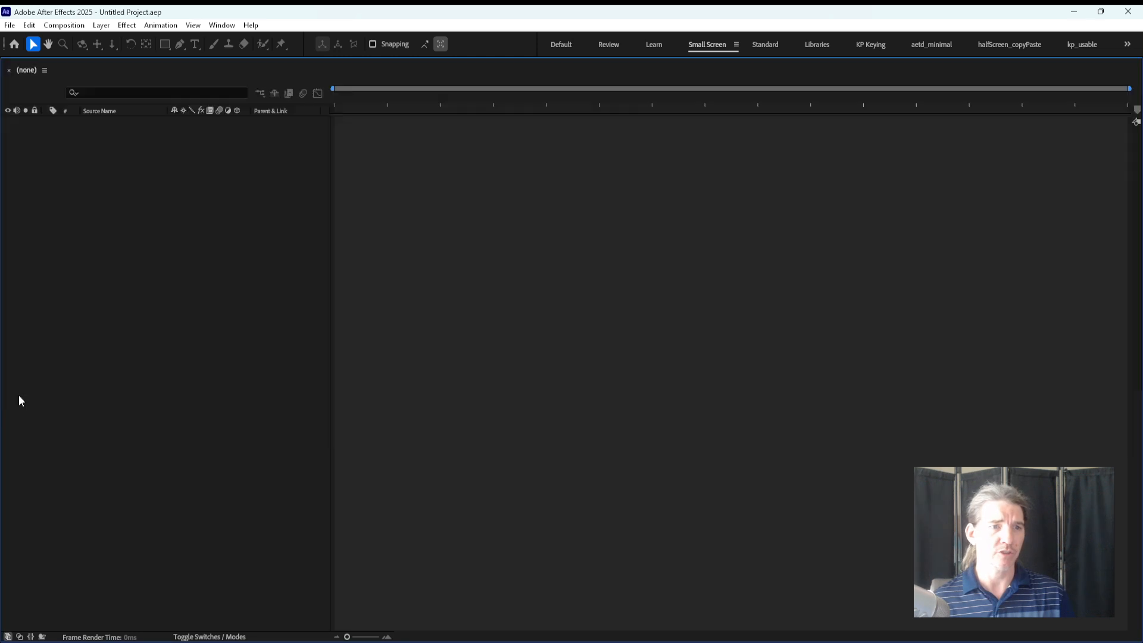
key(grave)
Step: Activate the Project, Composition and Timeline panels one after another, and look over the list of available panels
click(59, 239)
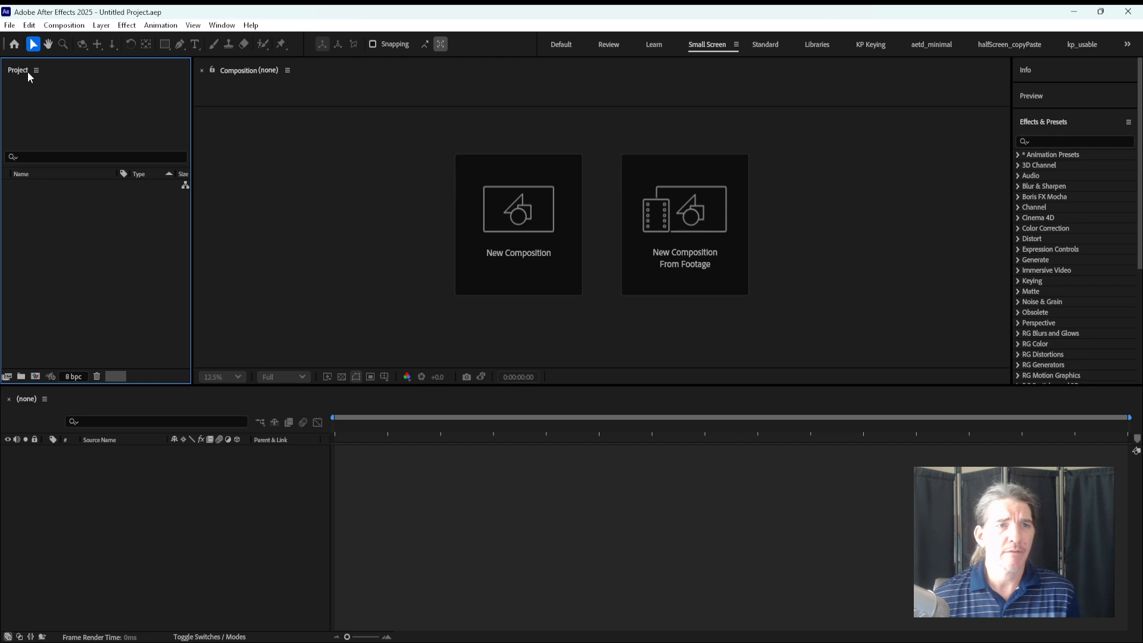
click(245, 72)
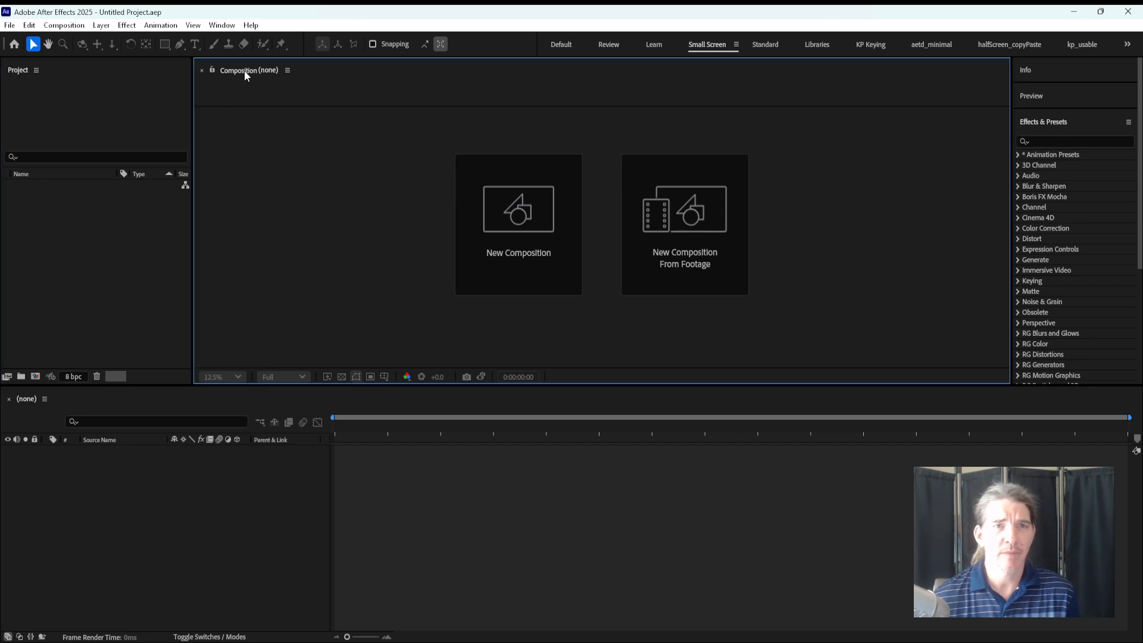
click(27, 400)
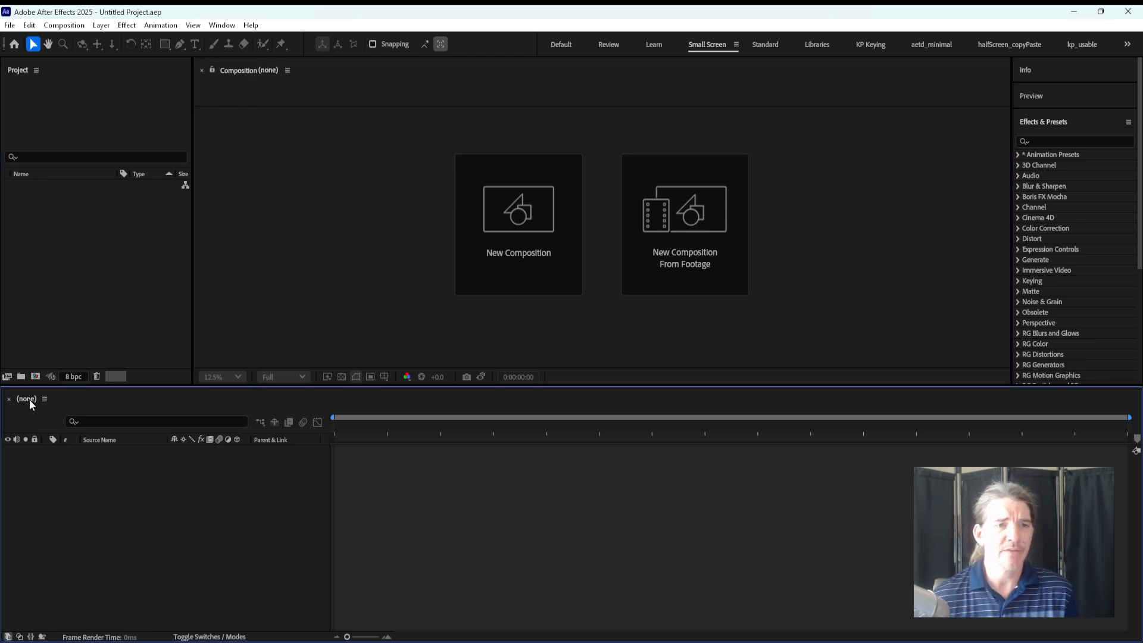
click(222, 25)
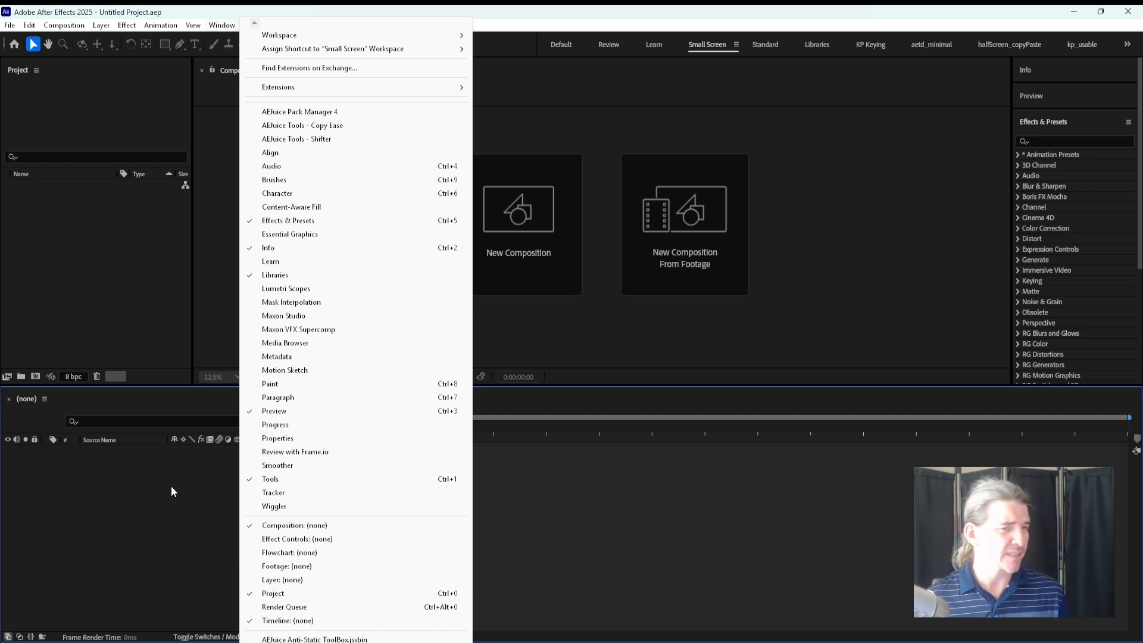
click(171, 517)
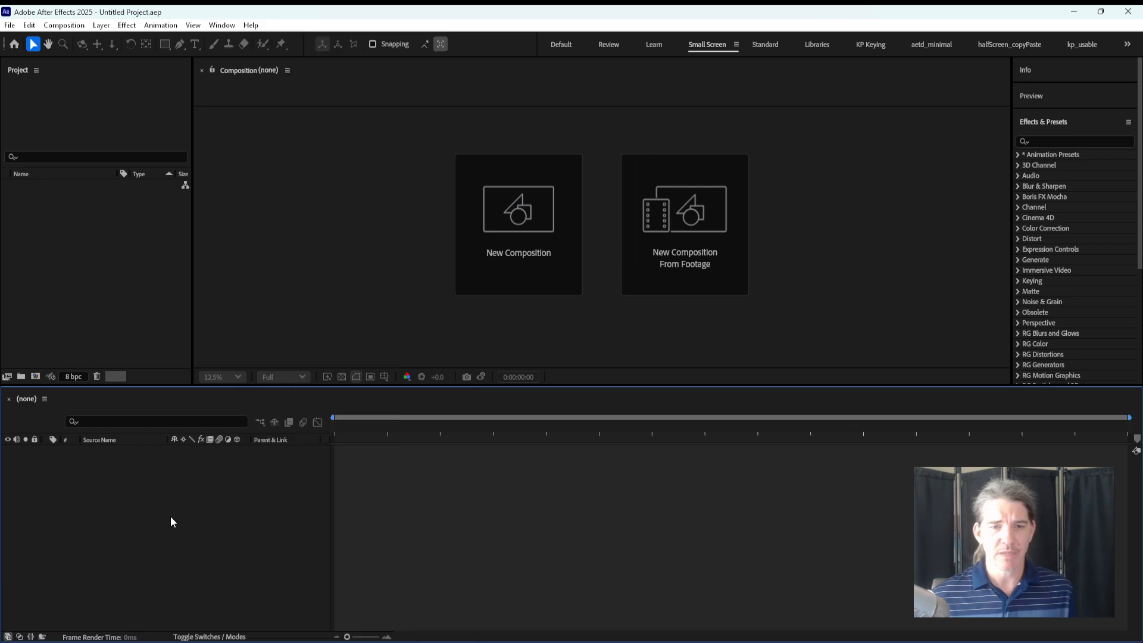
Step: Activate the Composition panel and the Project panel, and widen the Project panel to more than twice its width
click(242, 66)
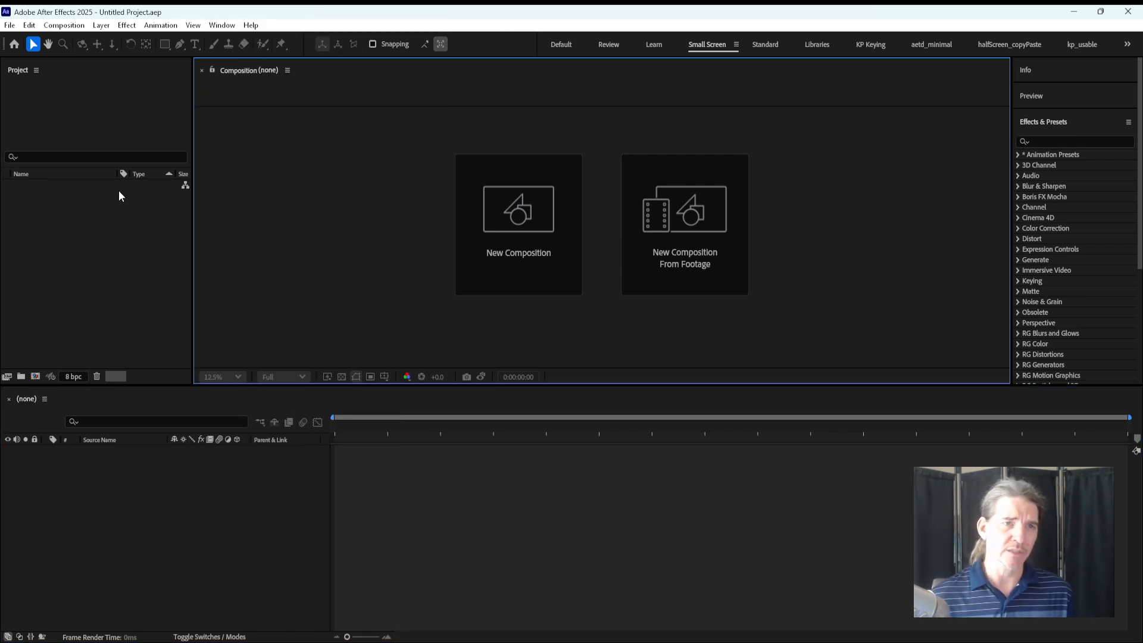
click(99, 241)
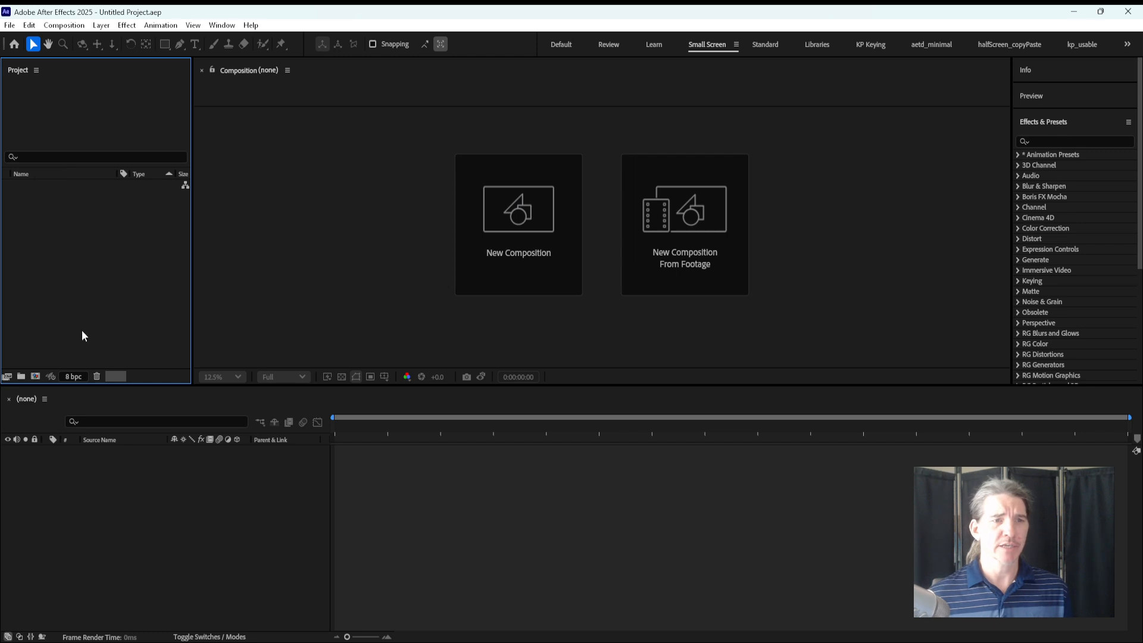
drag(193, 313, 434, 319)
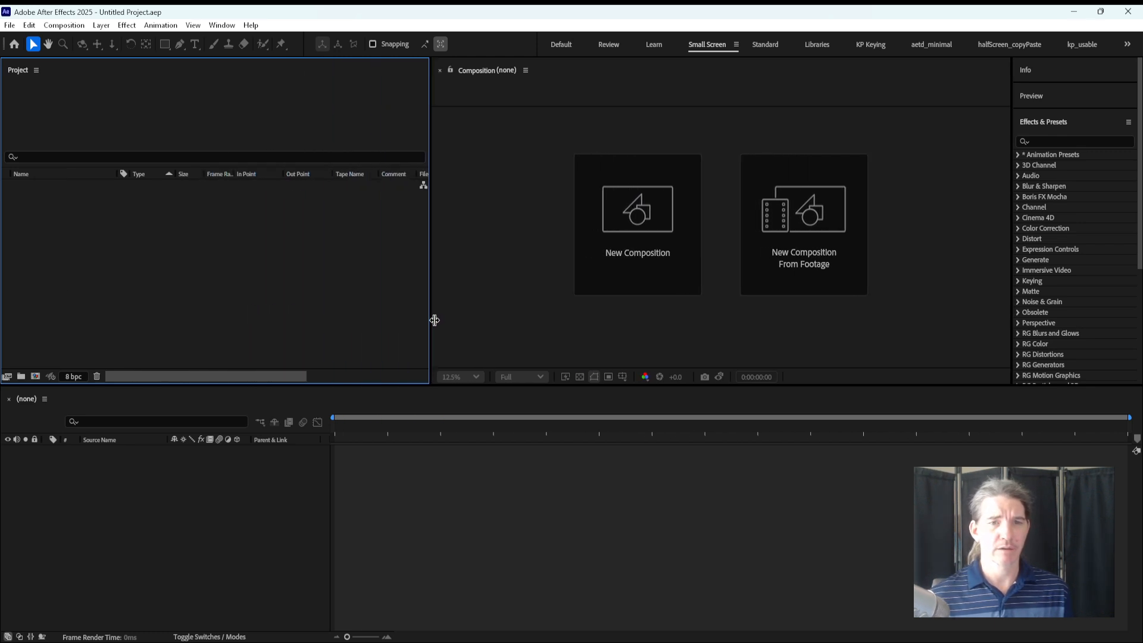
Step: Create a folder in the Project panel, expand it and rename it 1
click(21, 377)
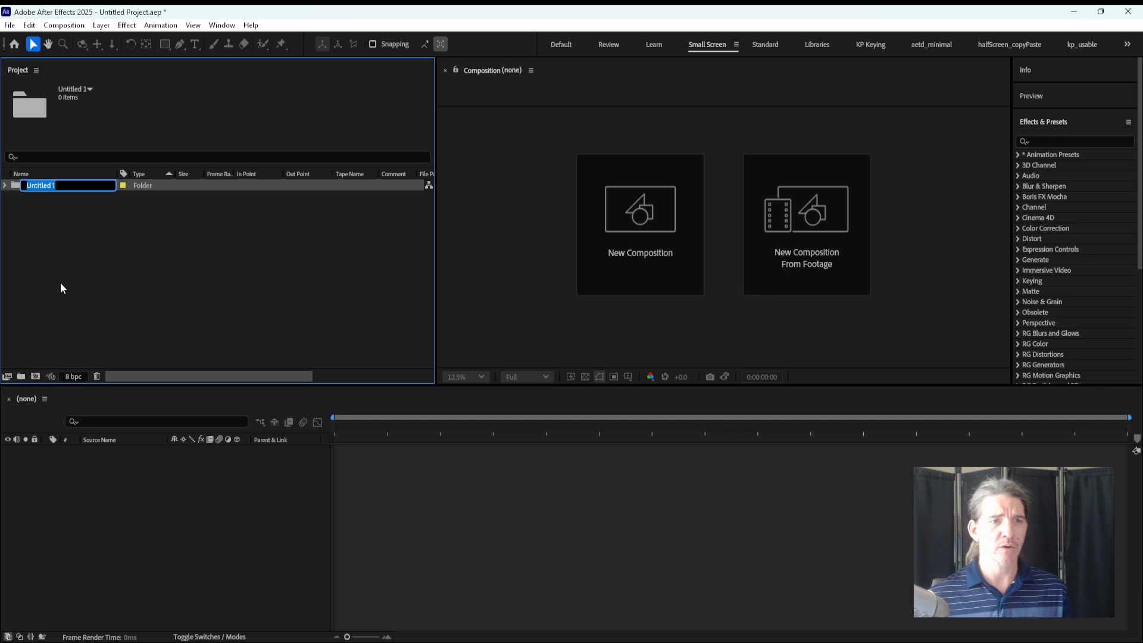
click(9, 215)
click(27, 186)
click(4, 186)
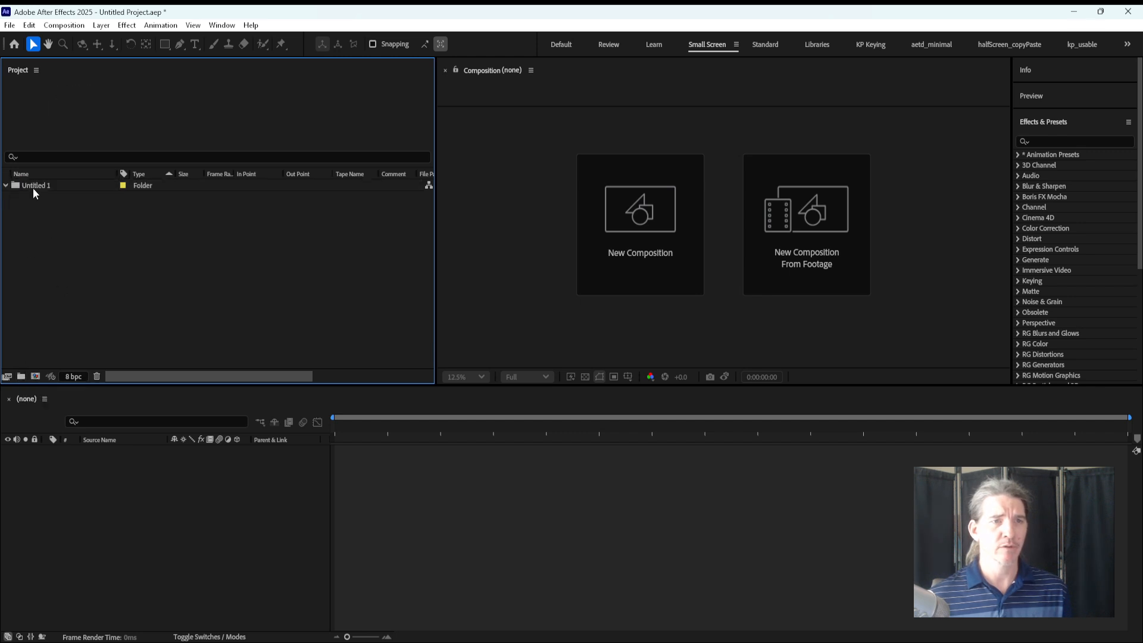
click(36, 186)
key(Return)
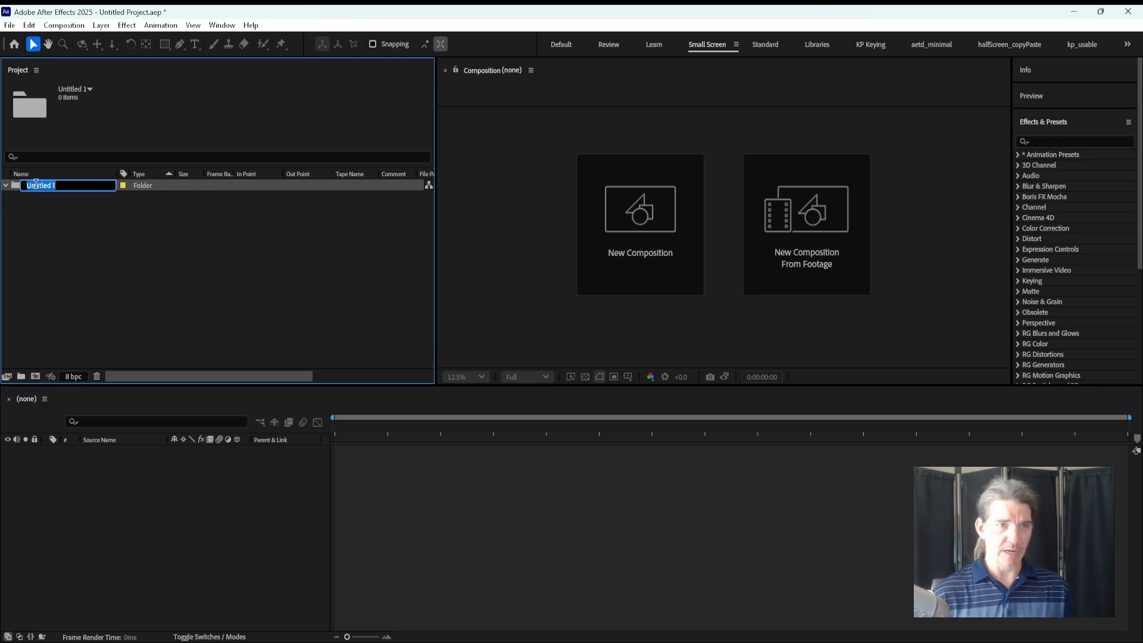
text(1)
key(Return)
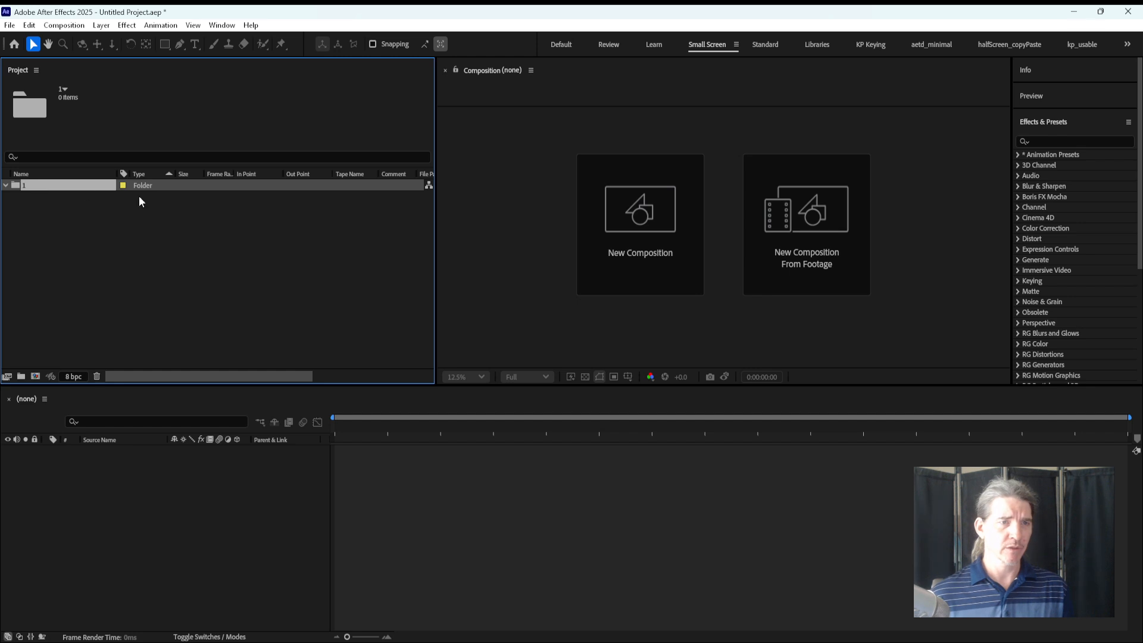
Step: Create a second folder in the Project panel and nest it inside folder 1
click(83, 253)
click(21, 377)
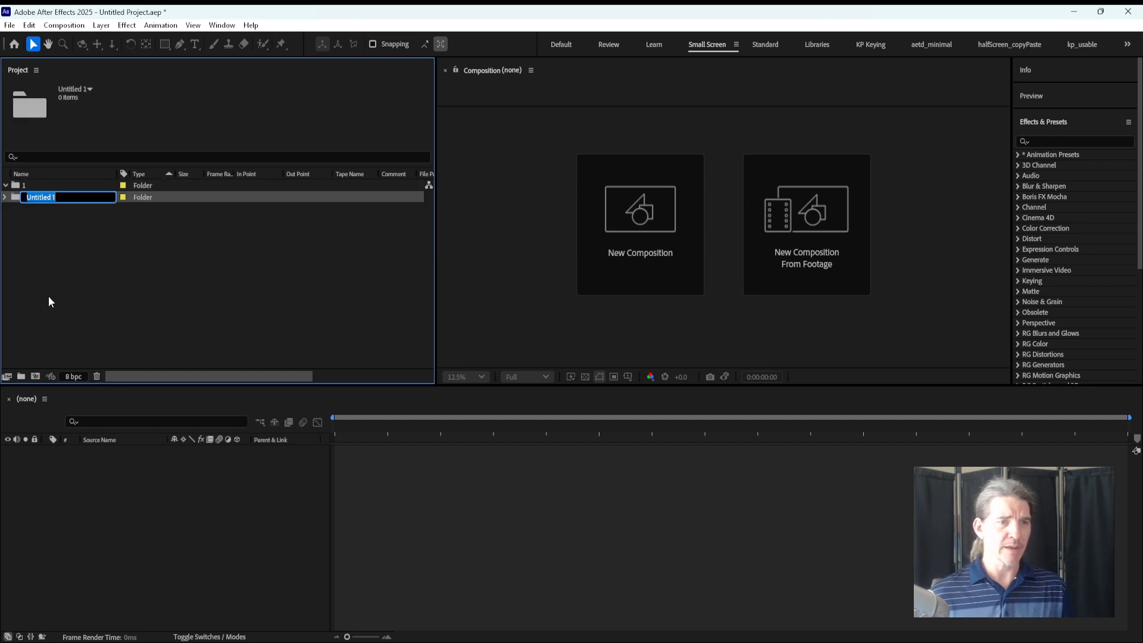
click(48, 294)
drag(25, 202, 22, 185)
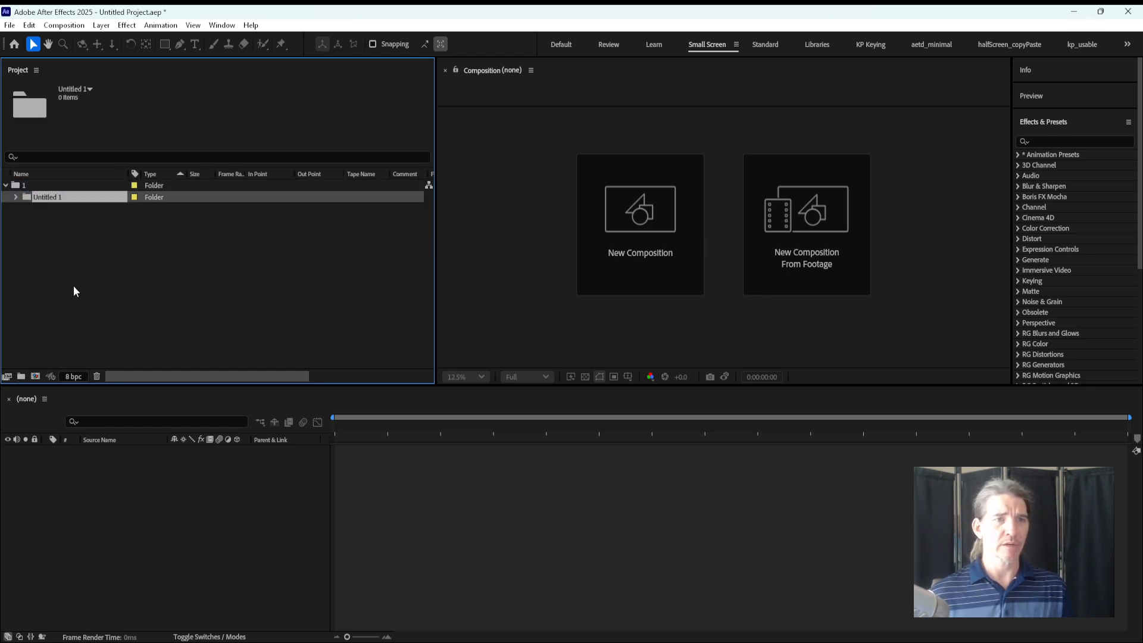
click(74, 284)
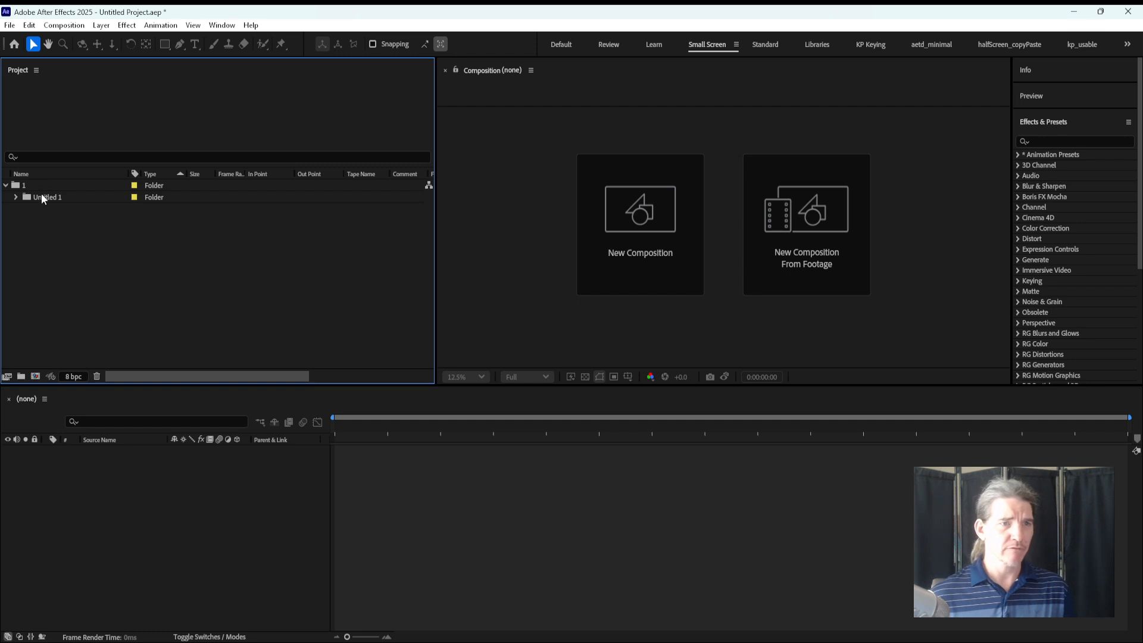
Step: Rename the folder nested inside folder 1 as pre
click(41, 194)
key(Return)
text(pre)
key(Return)
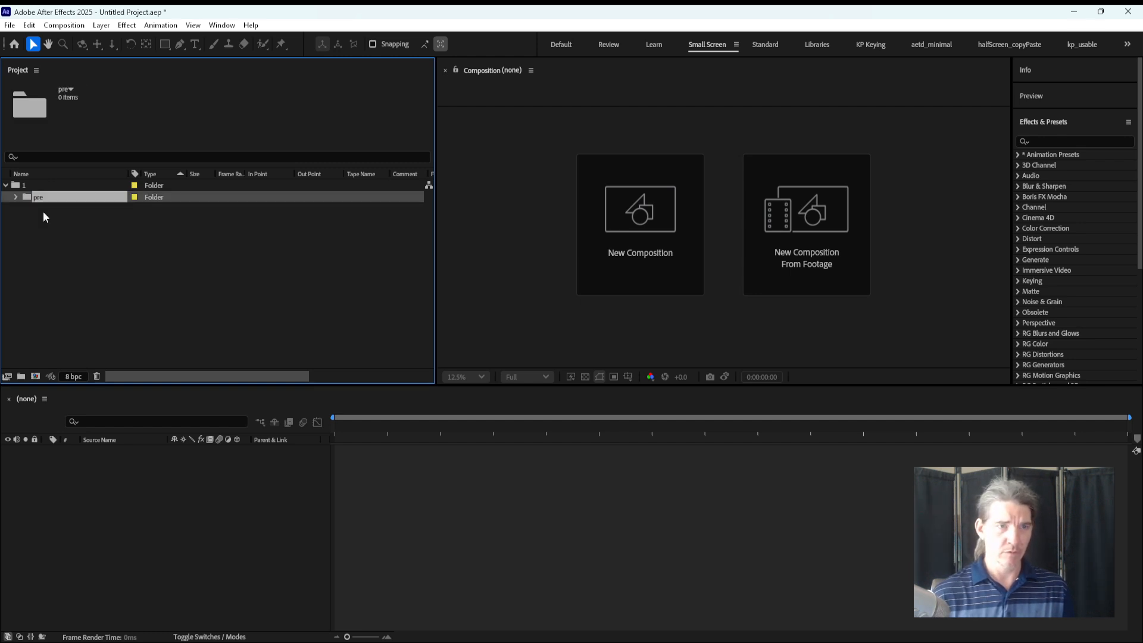
click(44, 217)
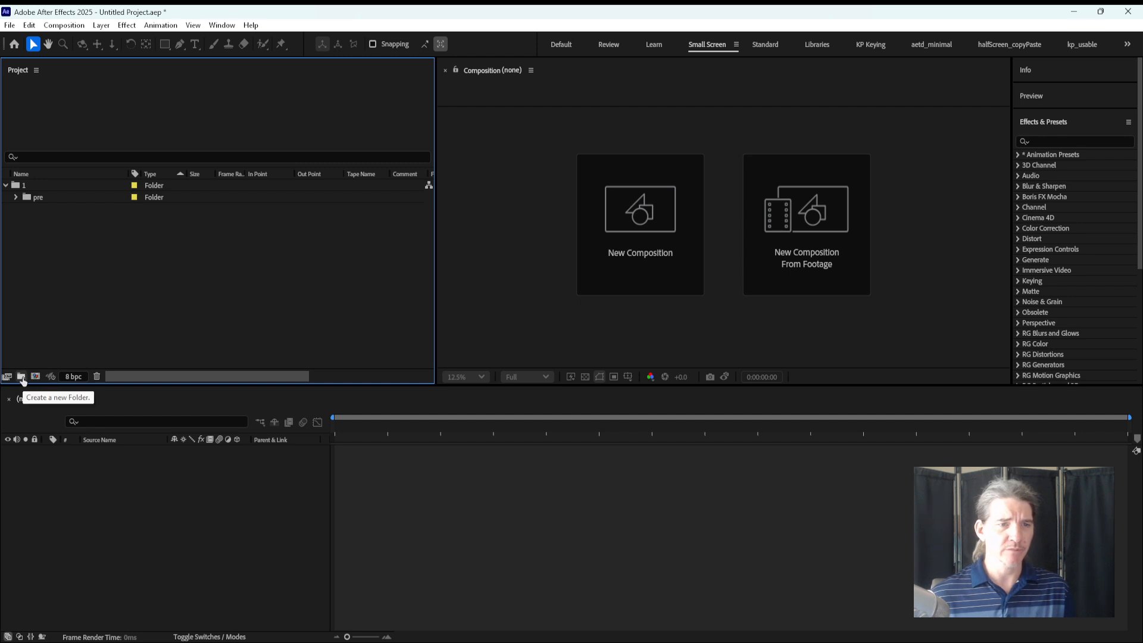
Step: Start a new composition and move its Composition Settings dialog aside
click(64, 25)
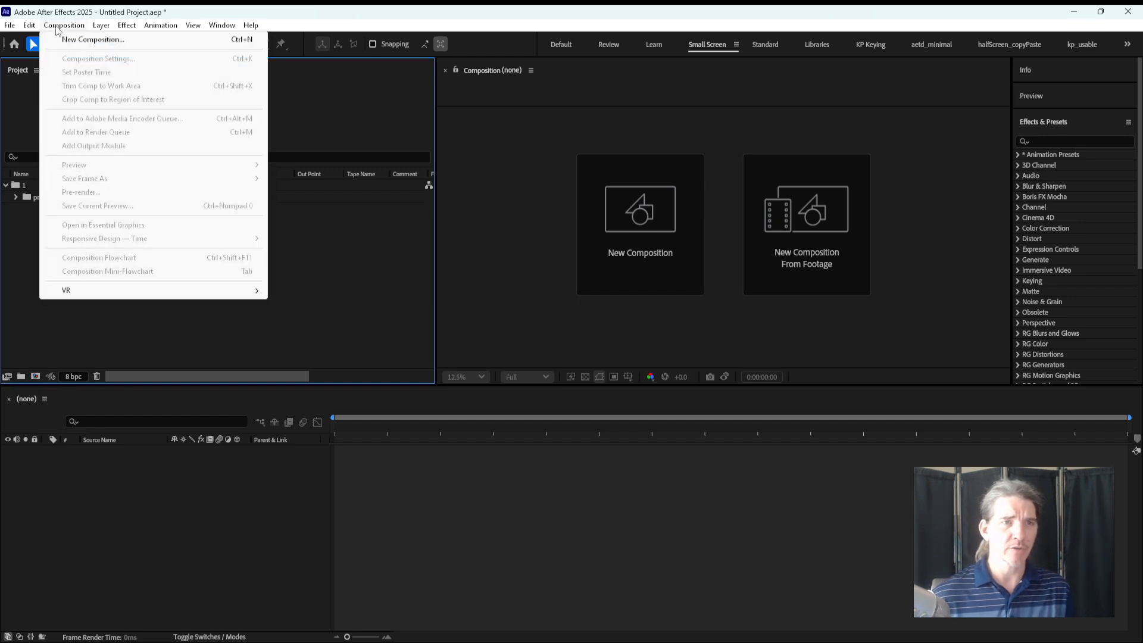
click(72, 39)
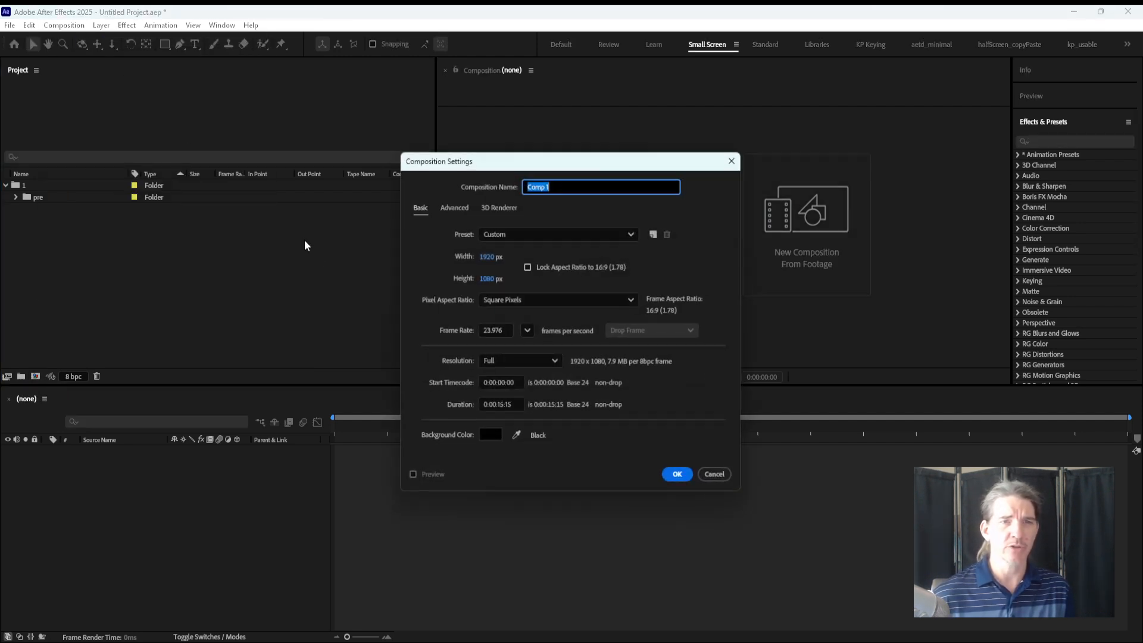
drag(535, 157, 489, 137)
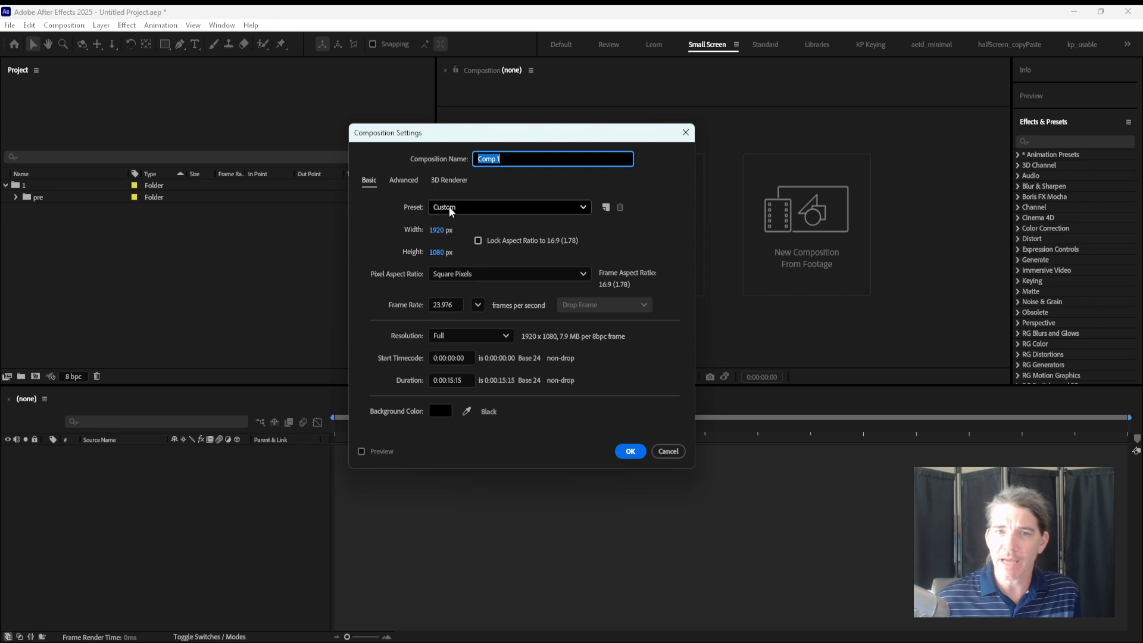
Step: Examine the available composition presets, including the HD, UHD and social media formats, keeping Custom
click(471, 208)
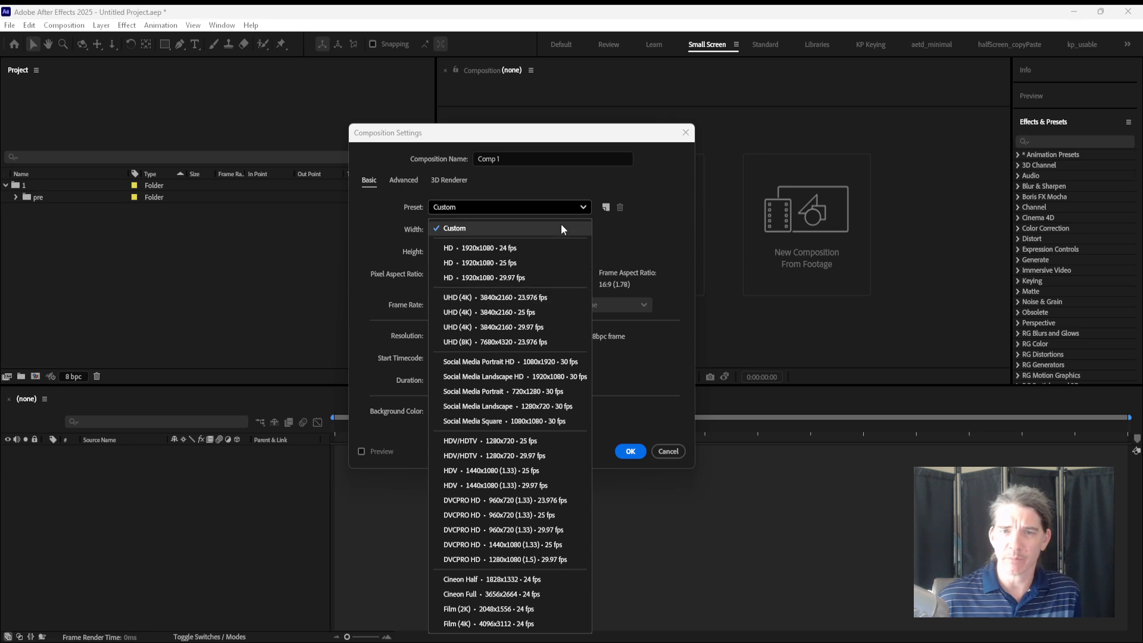
click(497, 211)
click(503, 207)
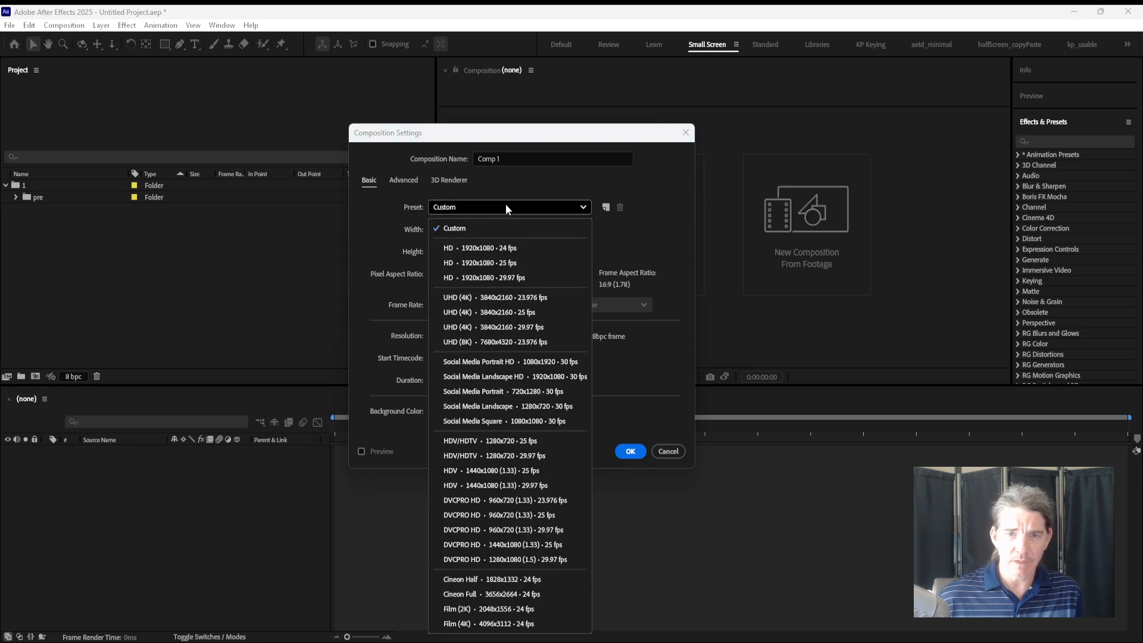
click(505, 204)
click(505, 208)
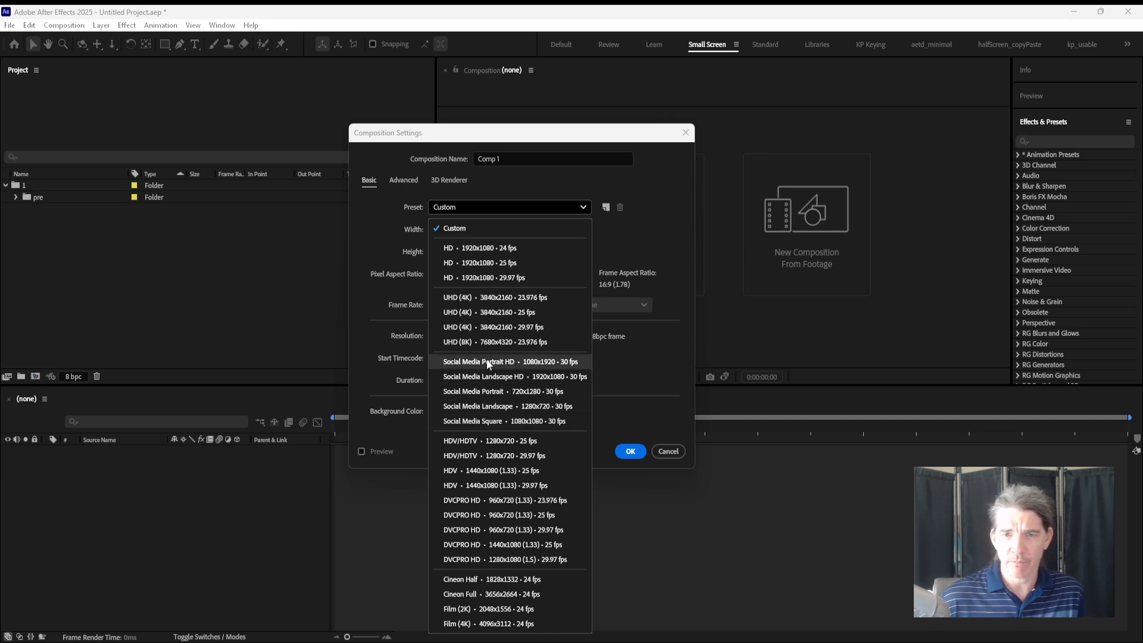
click(628, 206)
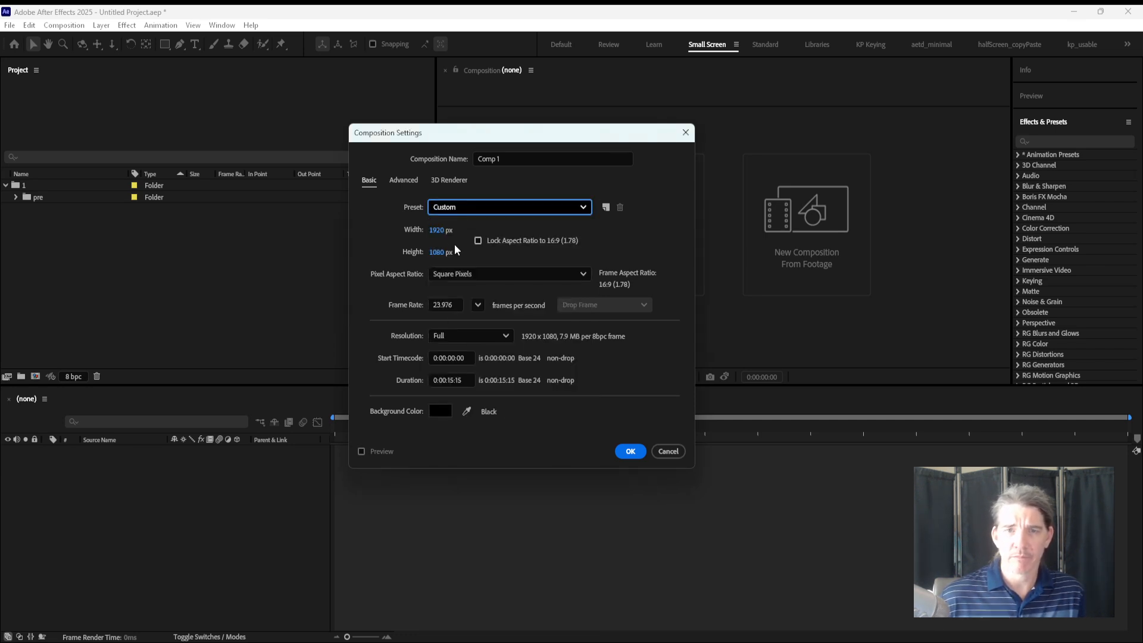
click(467, 207)
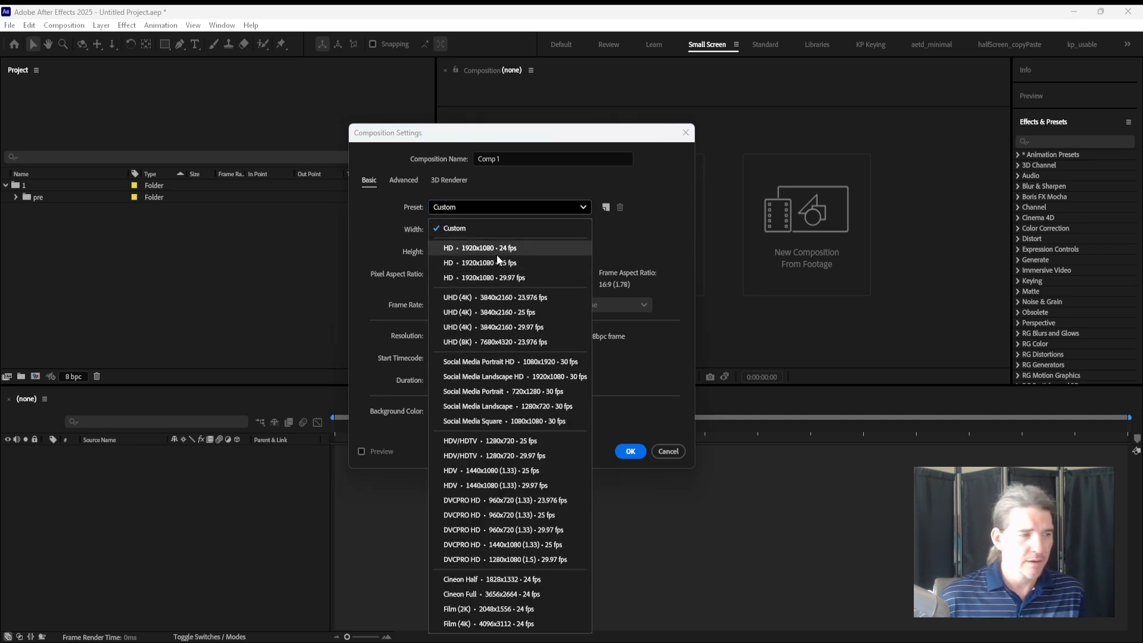
click(643, 185)
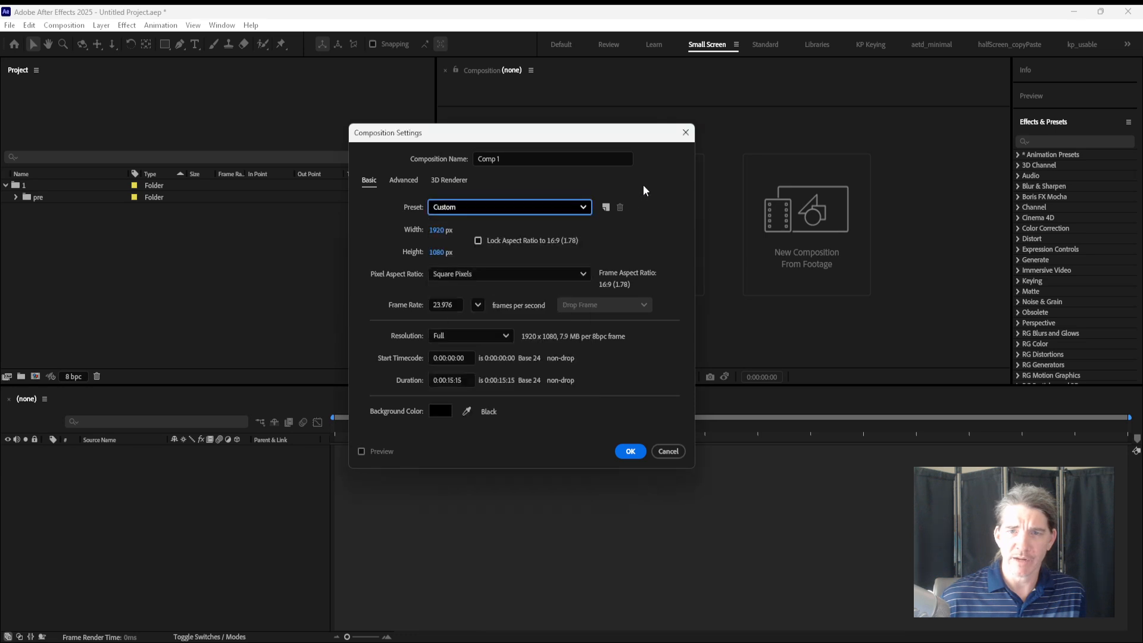
Step: Examine the frame rate and resolution choices for the new composition, keeping the current options
click(479, 305)
click(460, 305)
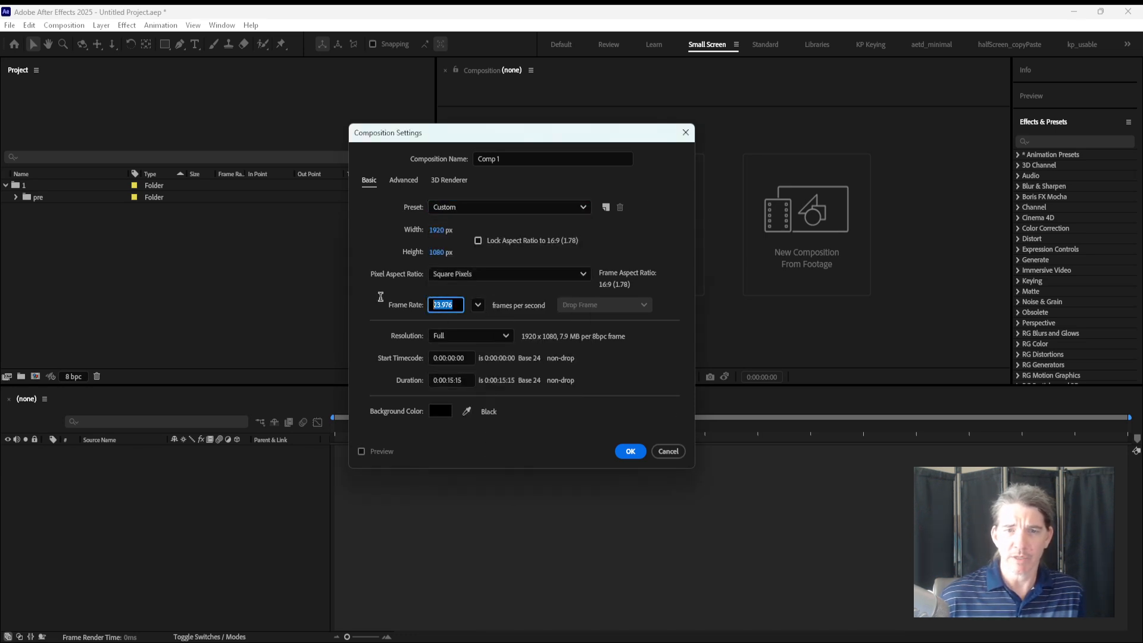
click(477, 305)
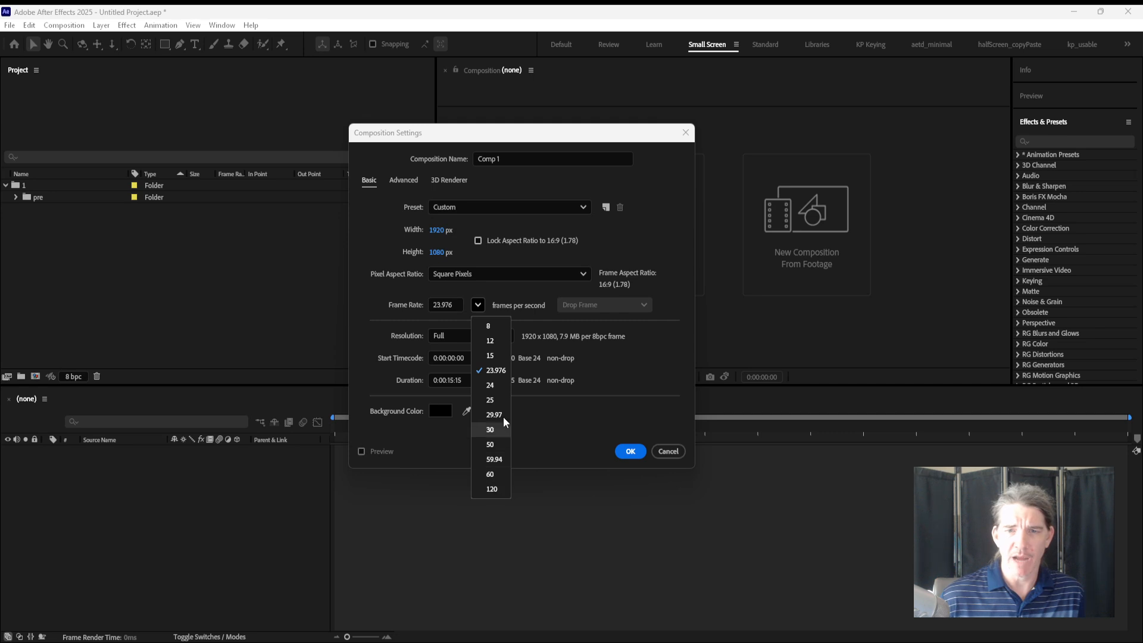
click(466, 337)
click(470, 335)
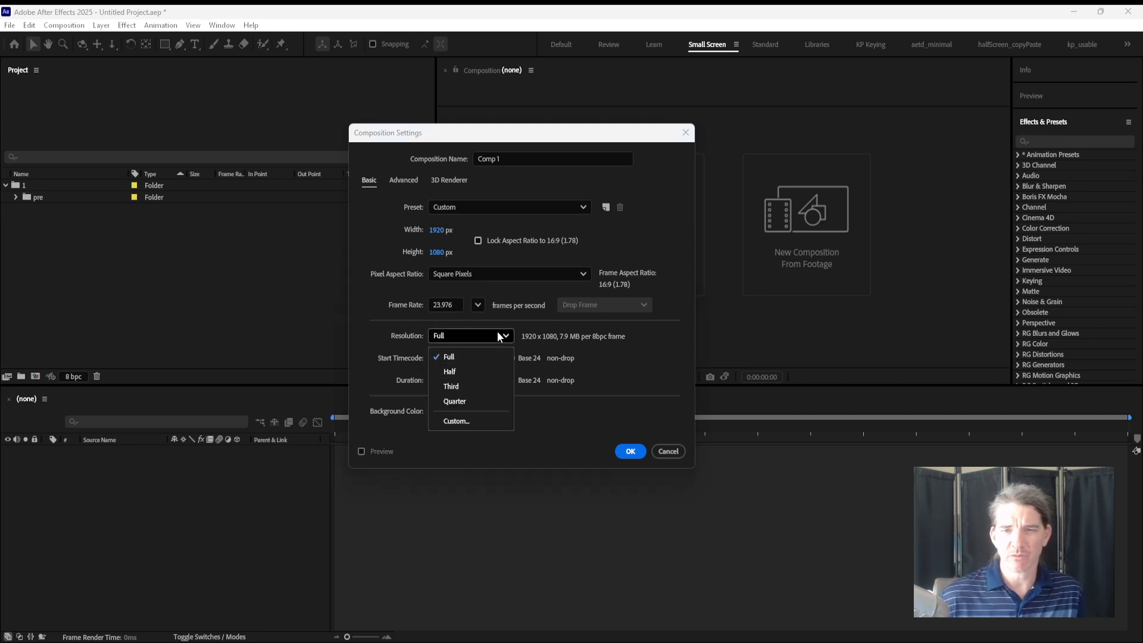
click(601, 348)
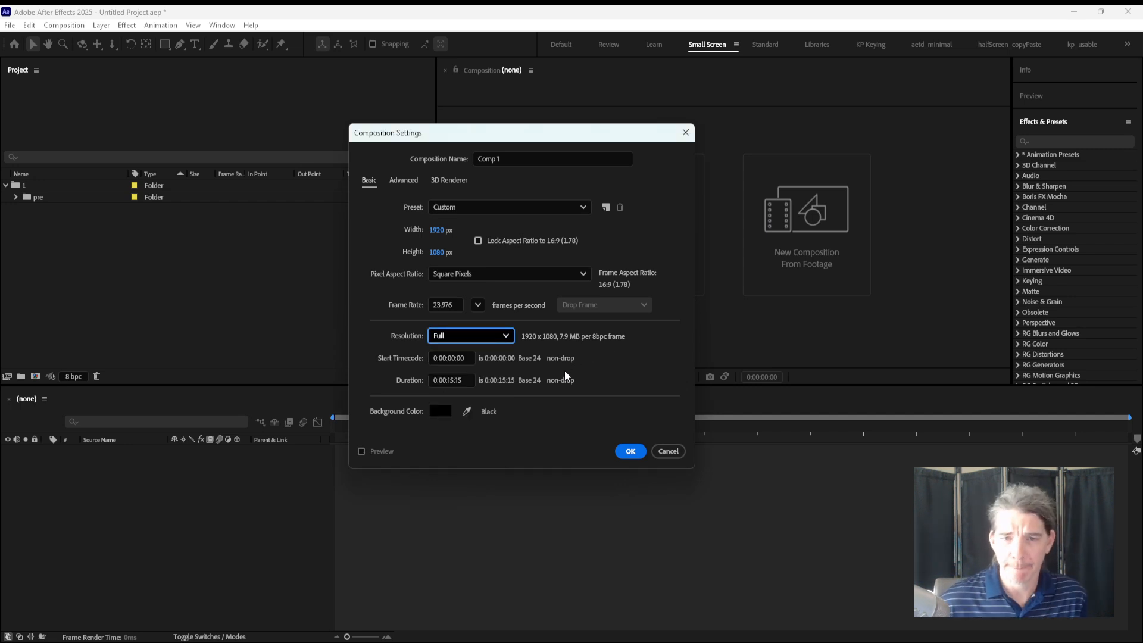
click(440, 412)
drag(527, 294, 535, 291)
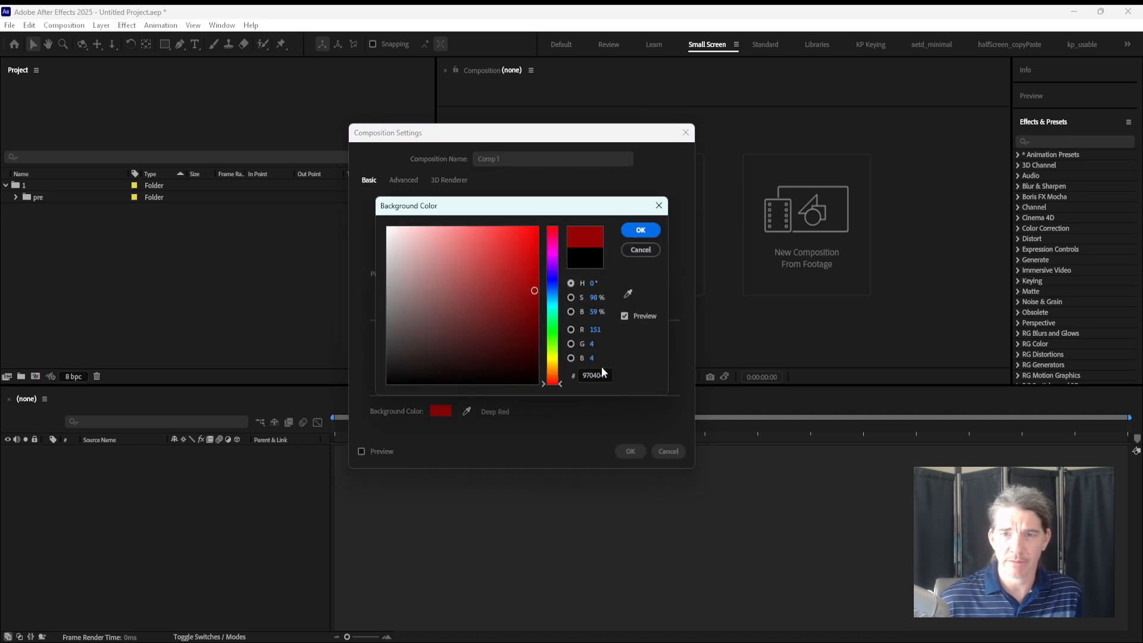
click(643, 250)
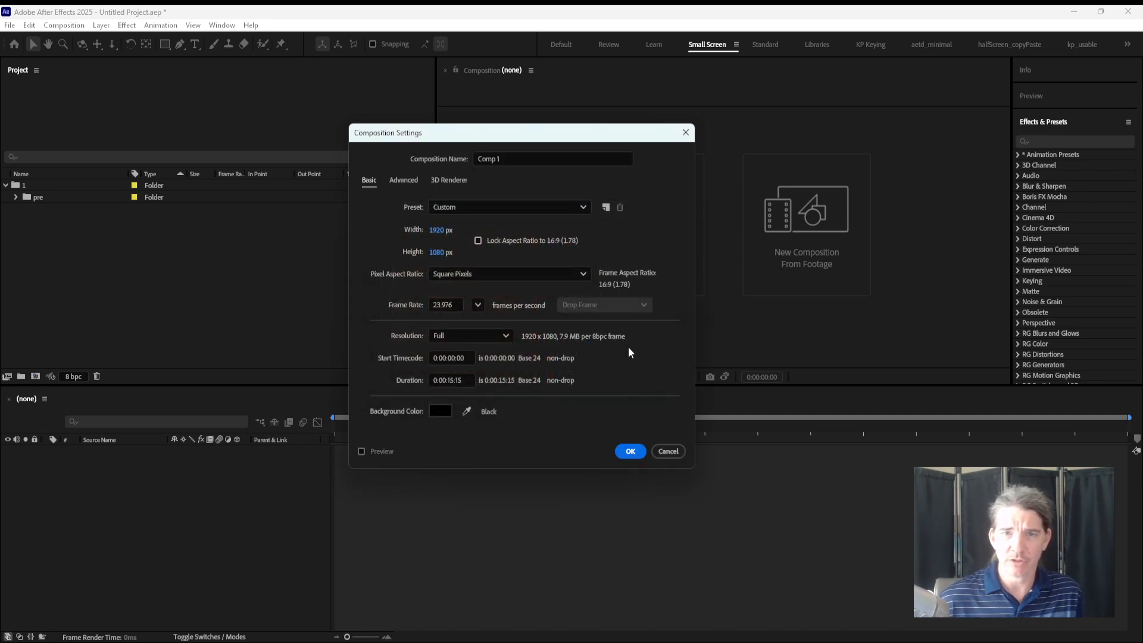
Step: Name the new composition "first comp" and create it with the current settings
click(511, 159)
text(first)
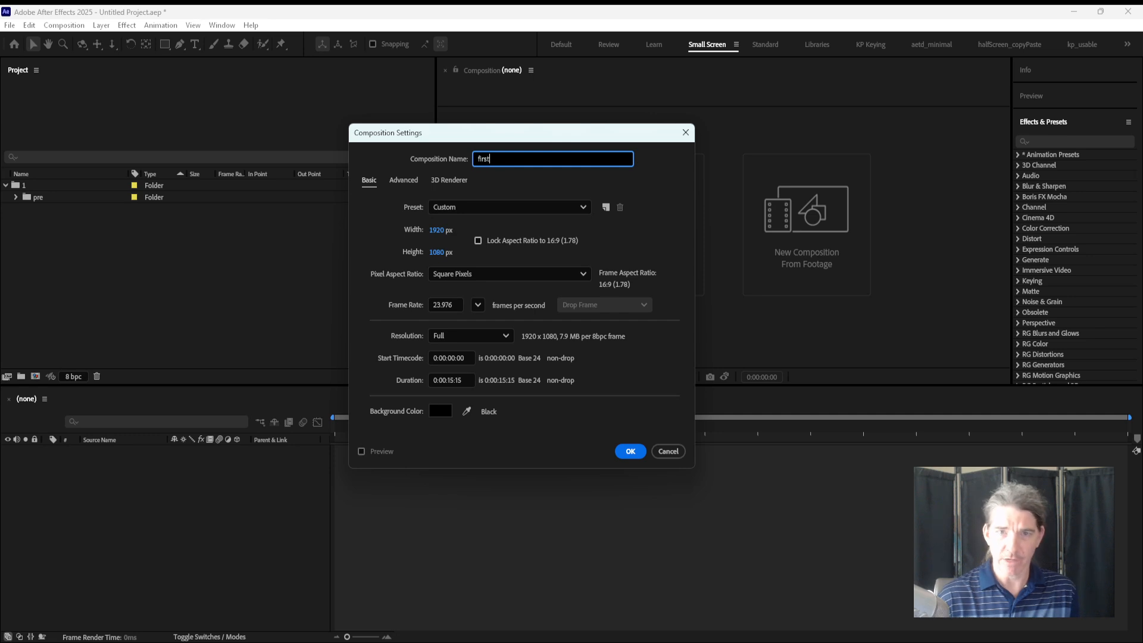
text( comp)
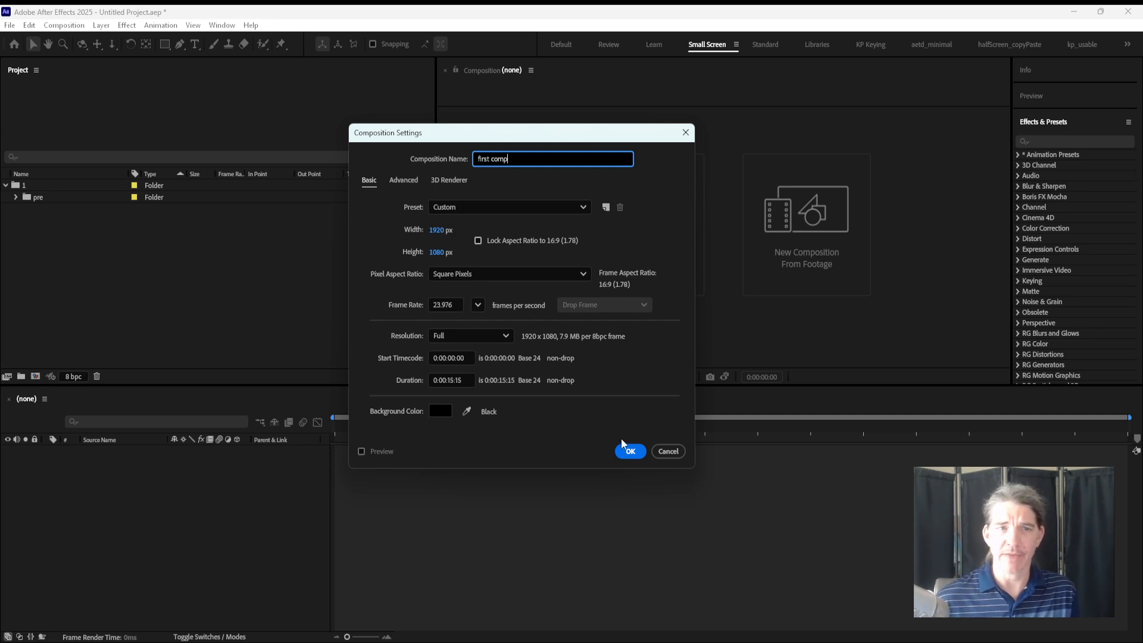
click(630, 452)
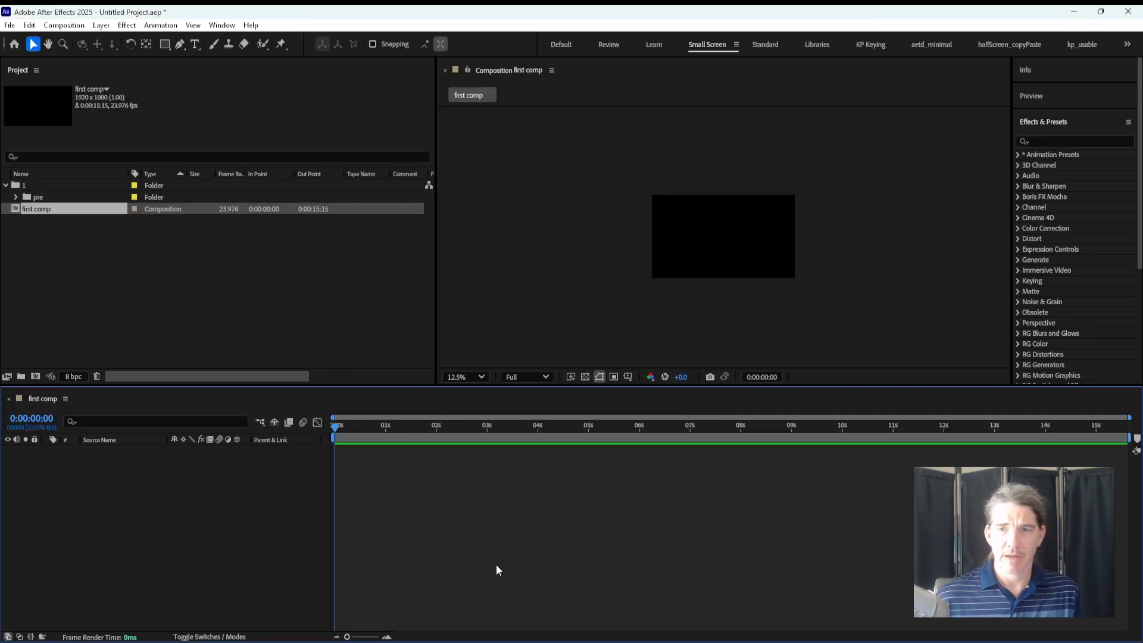
Step: Activate the Project, Composition and Timeline panels in turn to examine how the focused panel is outlined
click(84, 301)
click(509, 71)
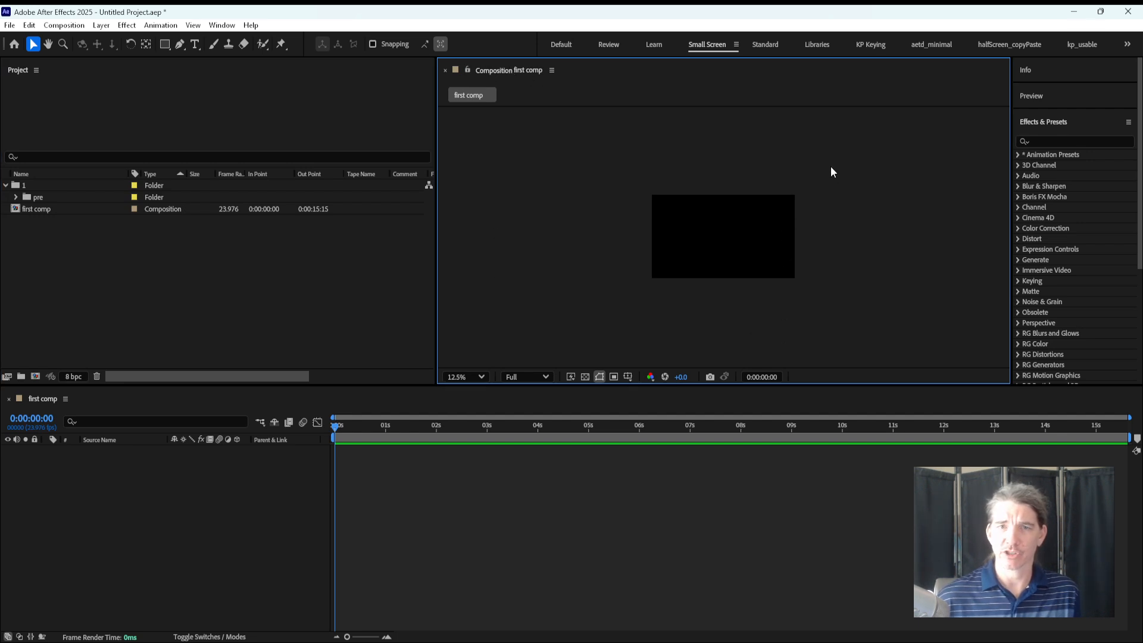
click(83, 546)
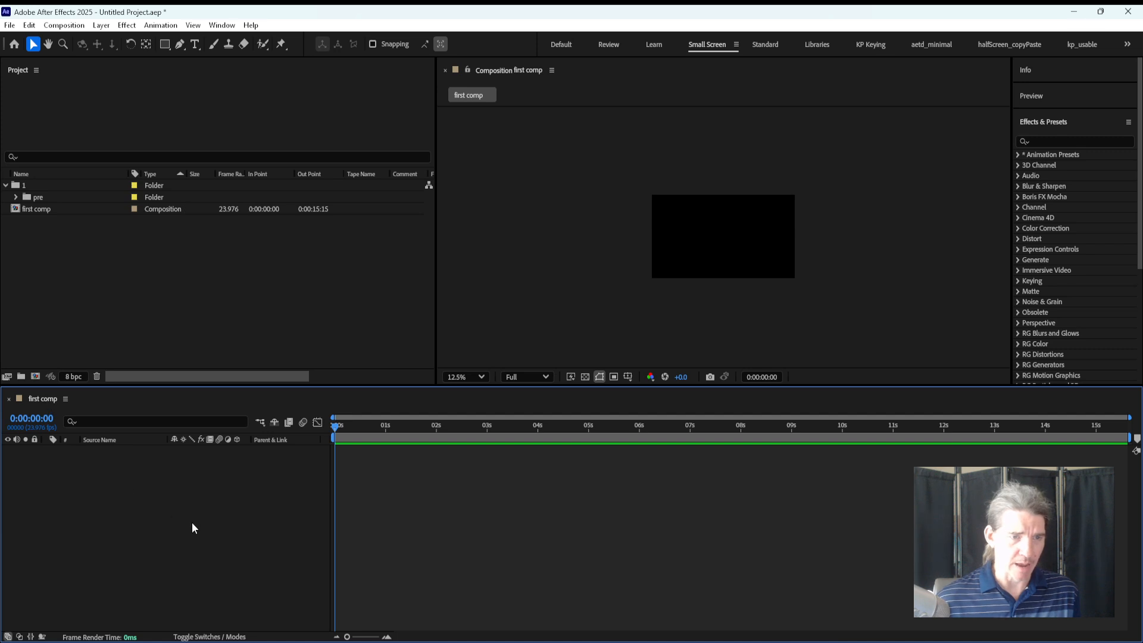
click(214, 310)
click(536, 300)
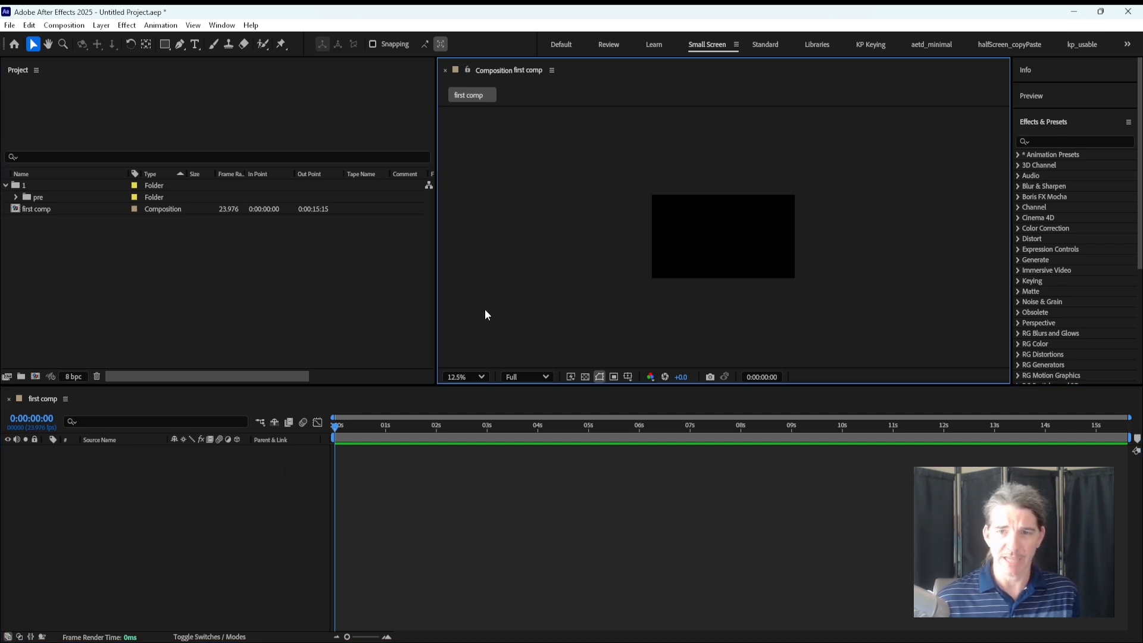
click(122, 308)
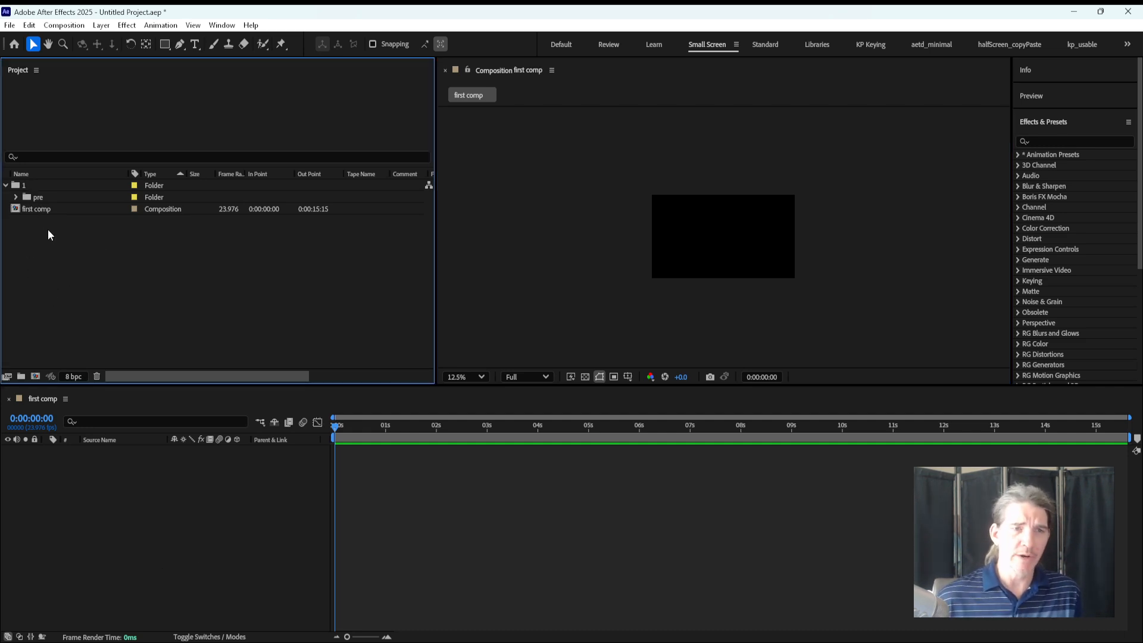
click(531, 293)
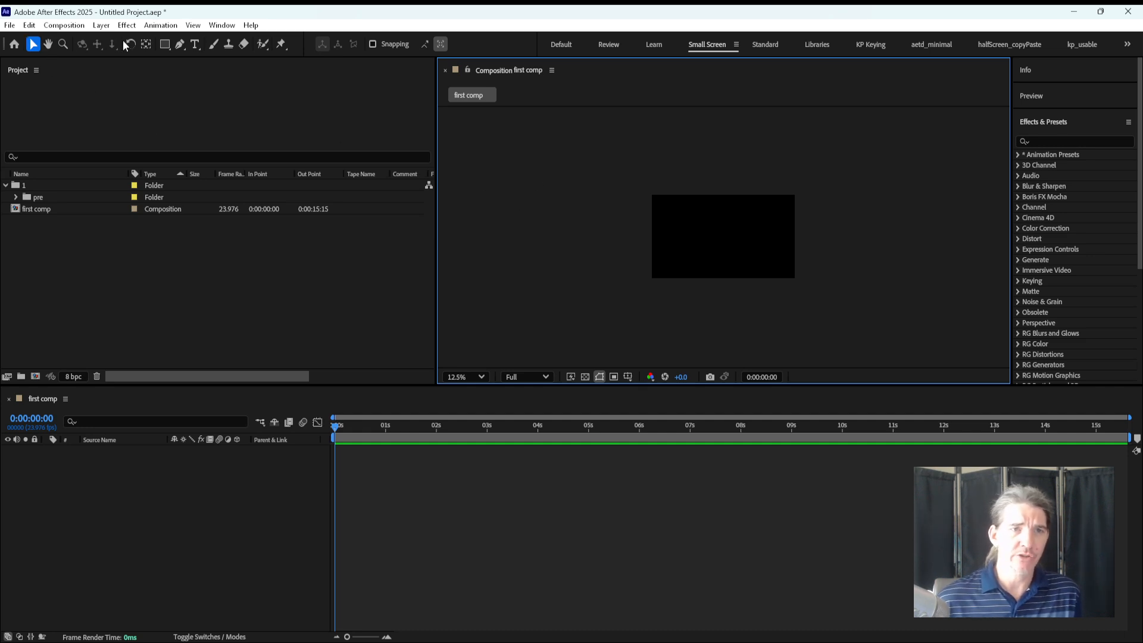
Step: Add a text layer reading HELLO WORLD near the middle of the composition frame
click(194, 44)
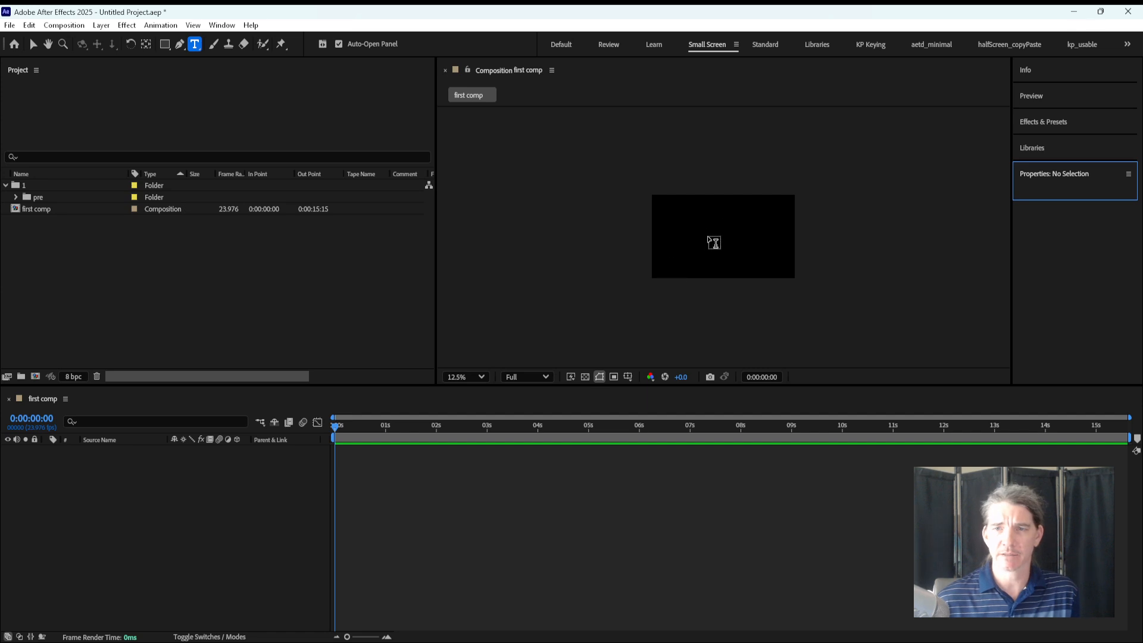
click(720, 231)
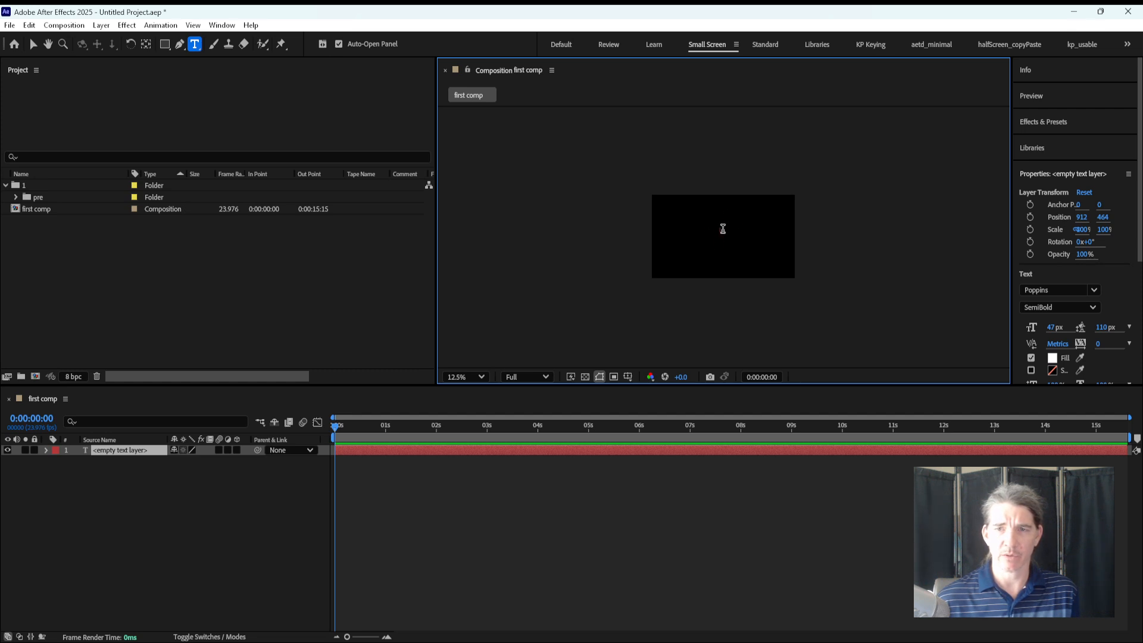
text(HELL)
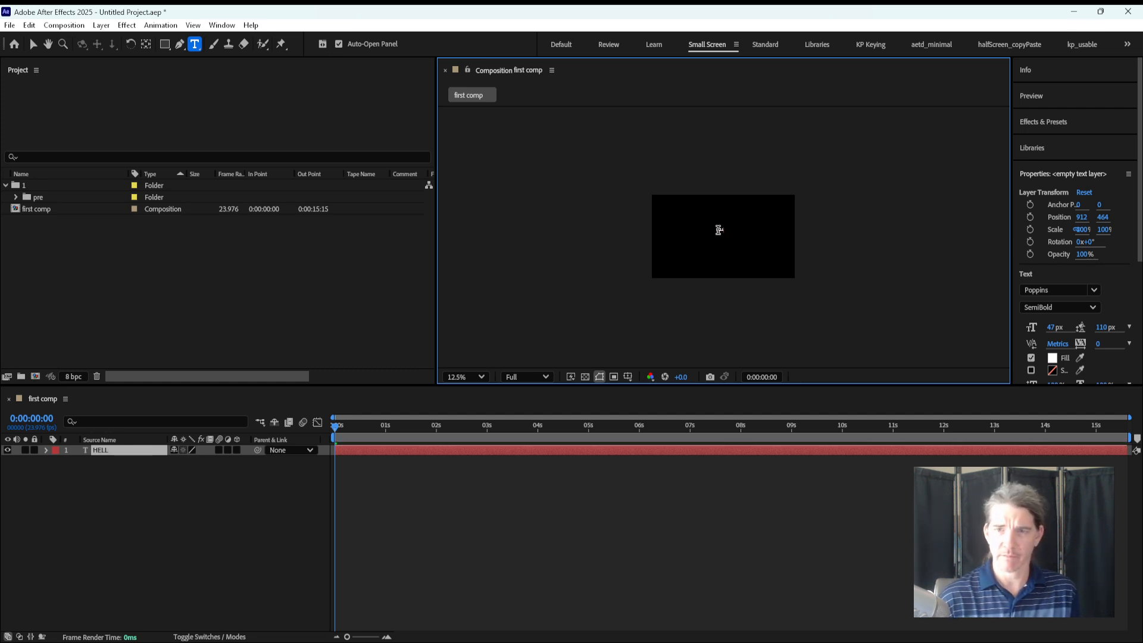
text(O WORLD)
key(KP_Enter)
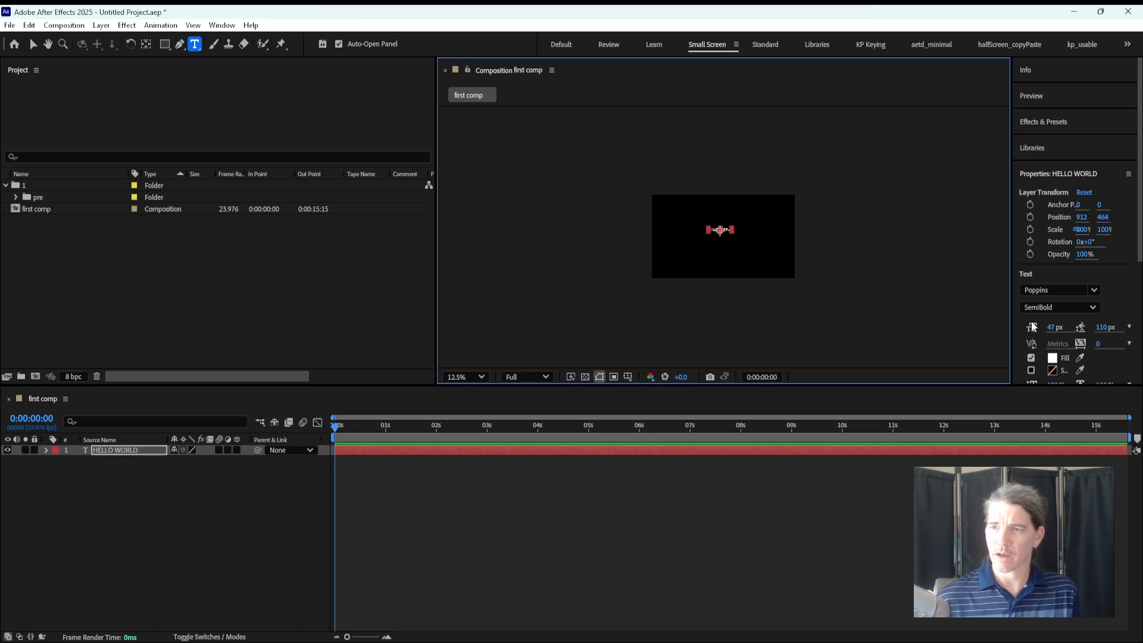
Step: Reduce the Timeline panel's height and switch its Source Name column to Layer Name
drag(1042, 386, 524, 422)
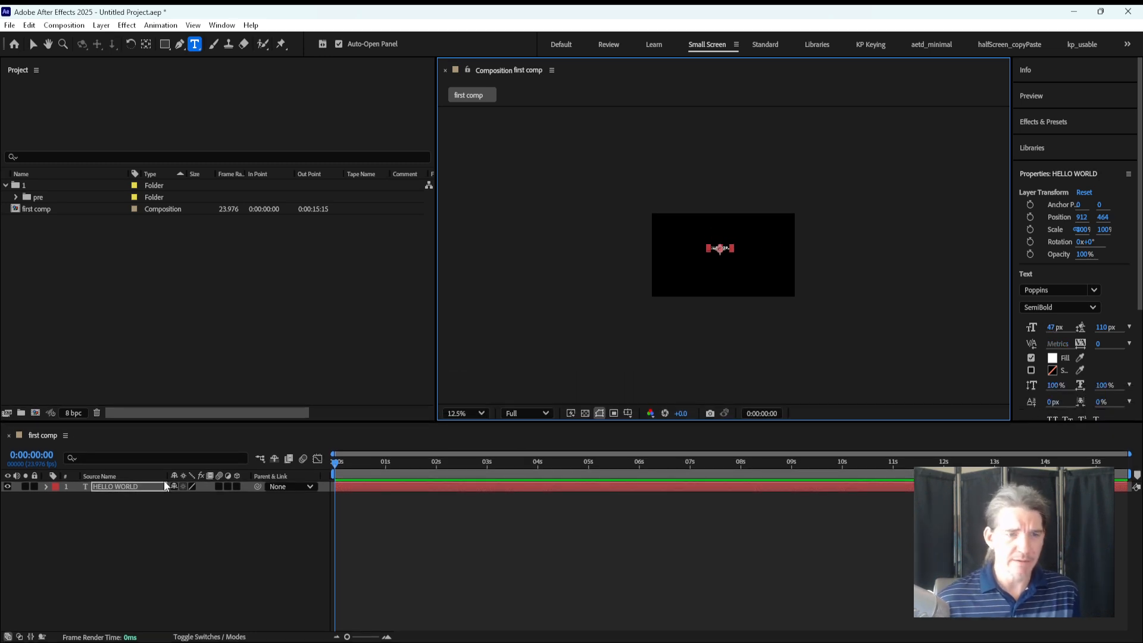
click(109, 488)
click(98, 506)
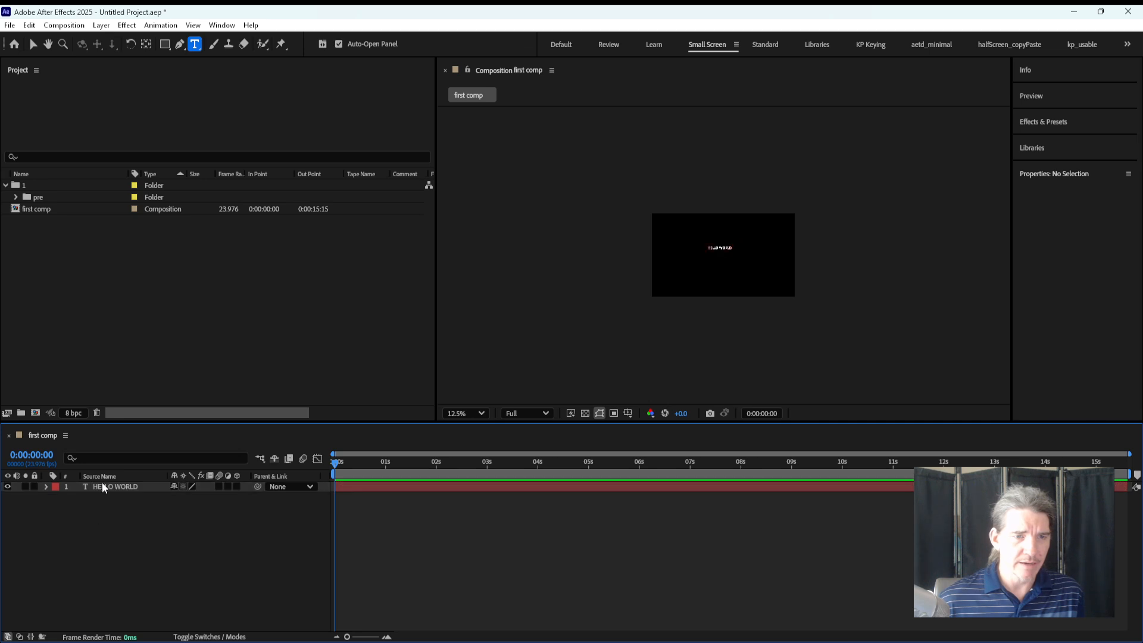
click(103, 480)
click(122, 487)
click(266, 525)
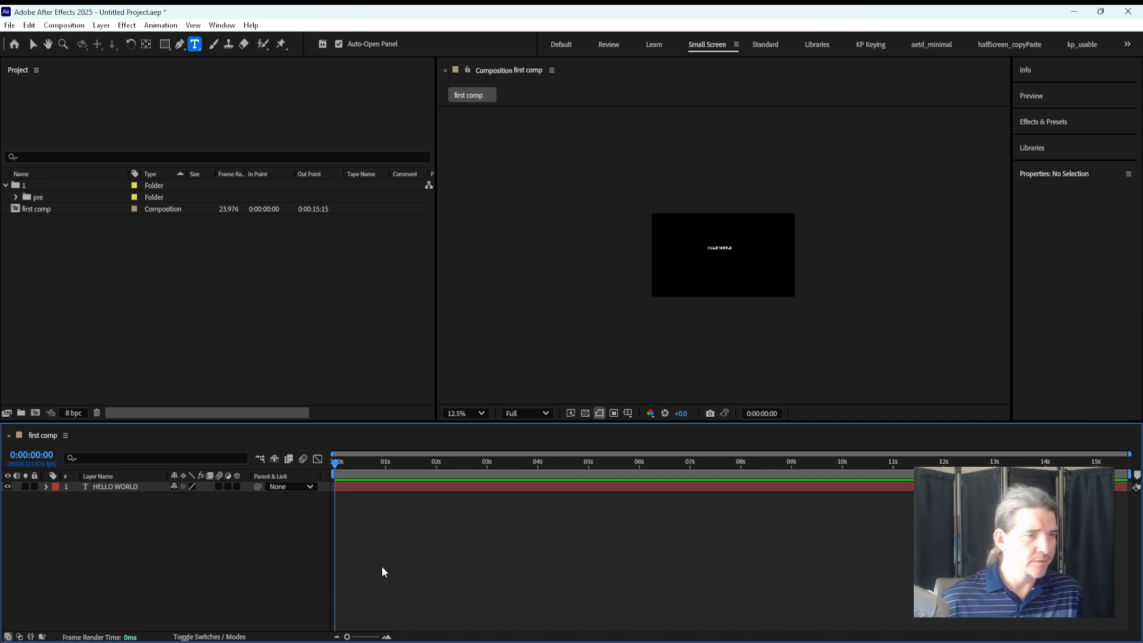
Step: Scrub the current-time indicator through the Timeline, return it to the start, and place it at 0:00:01:00
drag(352, 475, 434, 448)
key(Home)
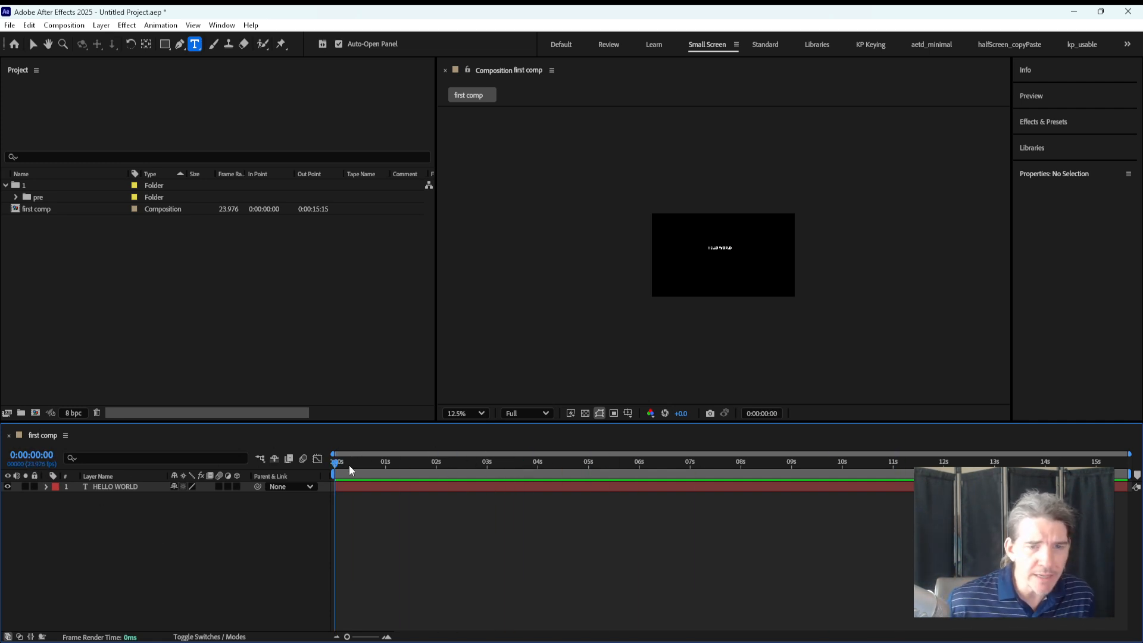
drag(336, 464, 197, 462)
click(43, 247)
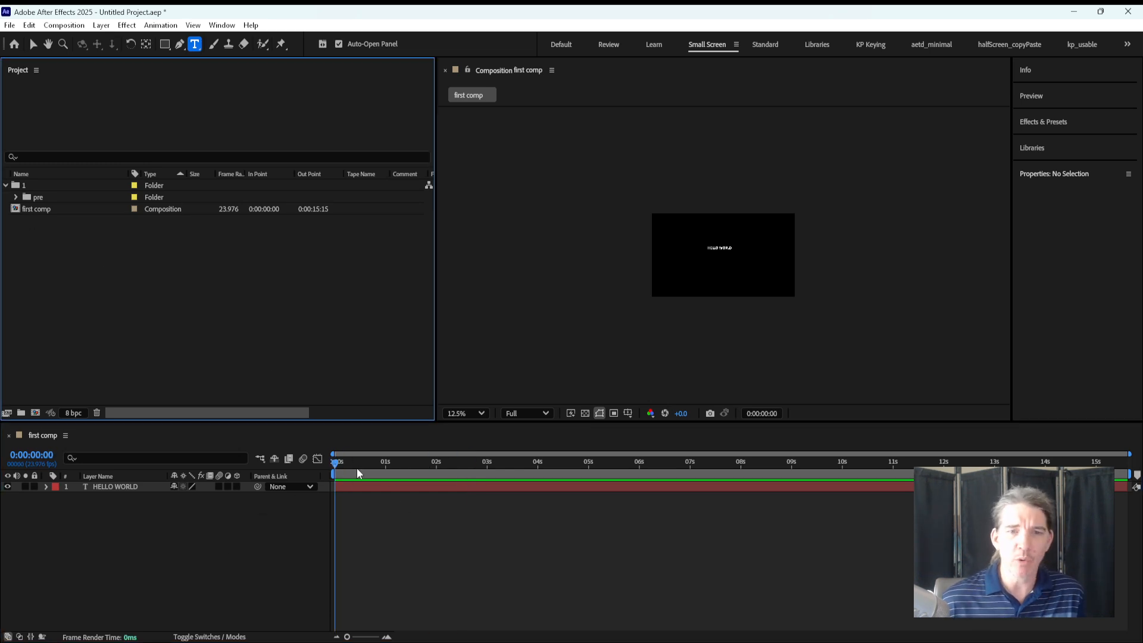
drag(336, 464, 387, 480)
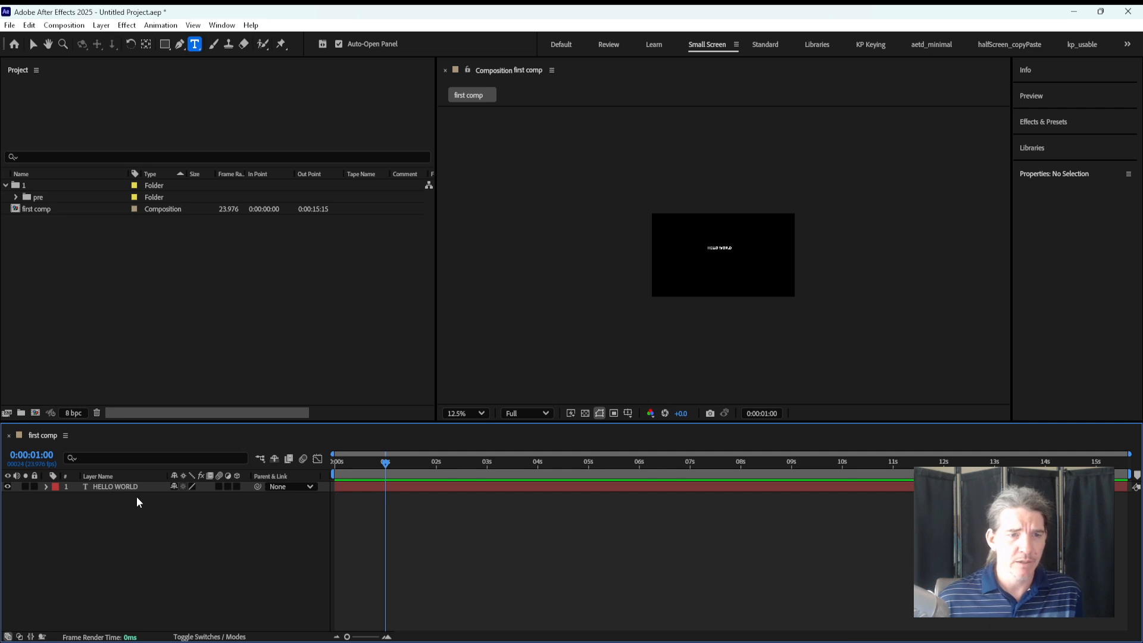
Step: With the Selection tool, select and deselect the HELLO WORLD layer, once from the composition view and once from the Timeline
click(37, 47)
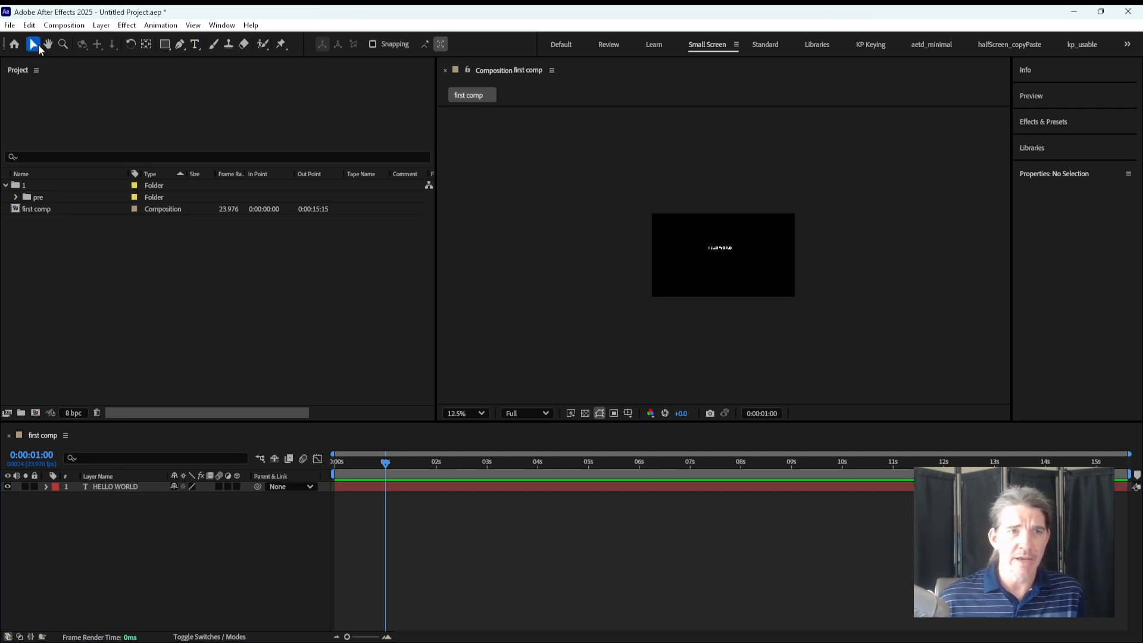
click(714, 246)
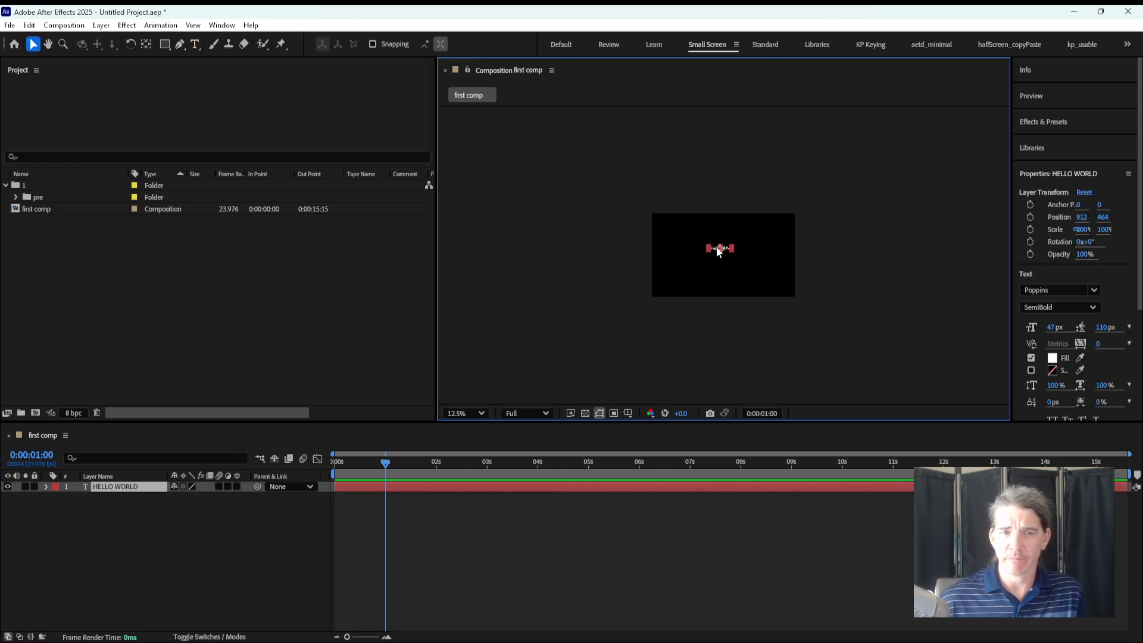
click(93, 538)
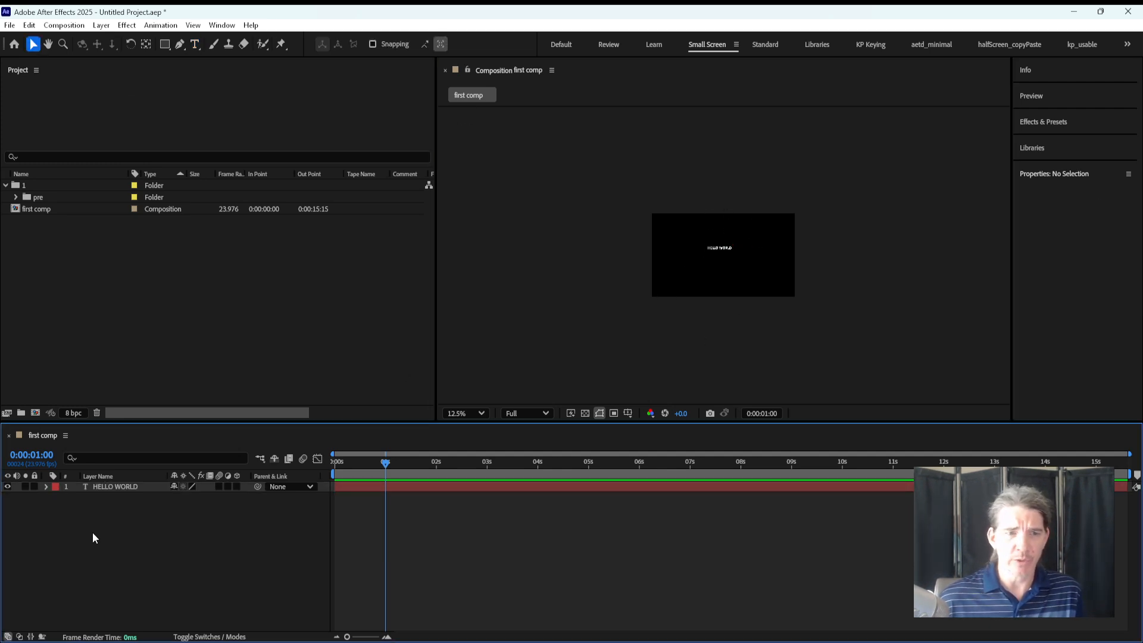
click(124, 486)
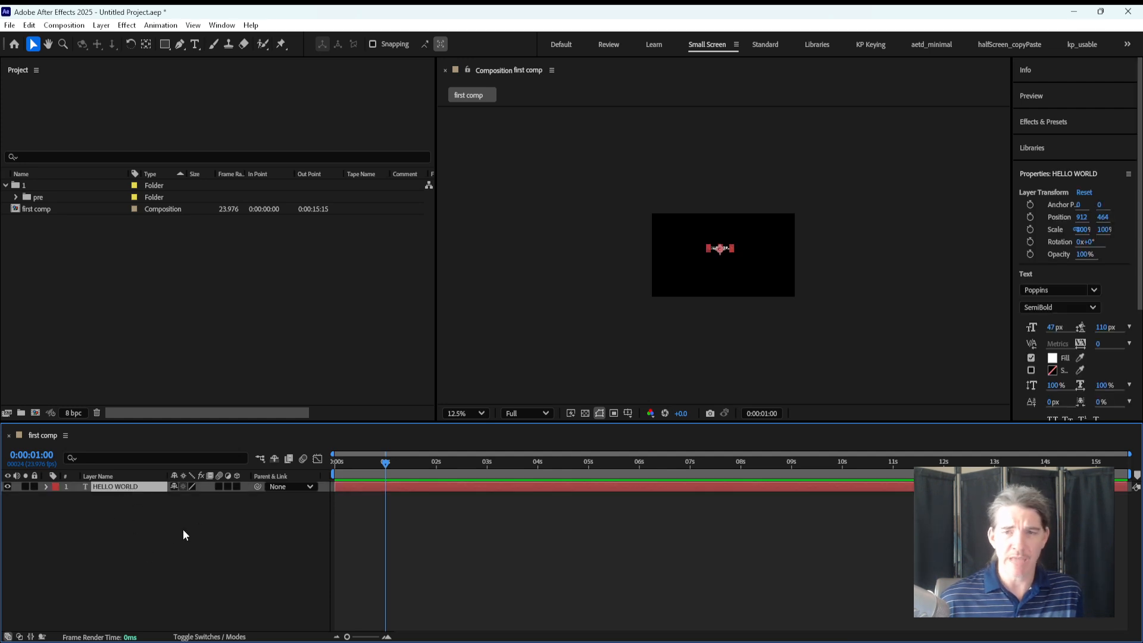
click(754, 336)
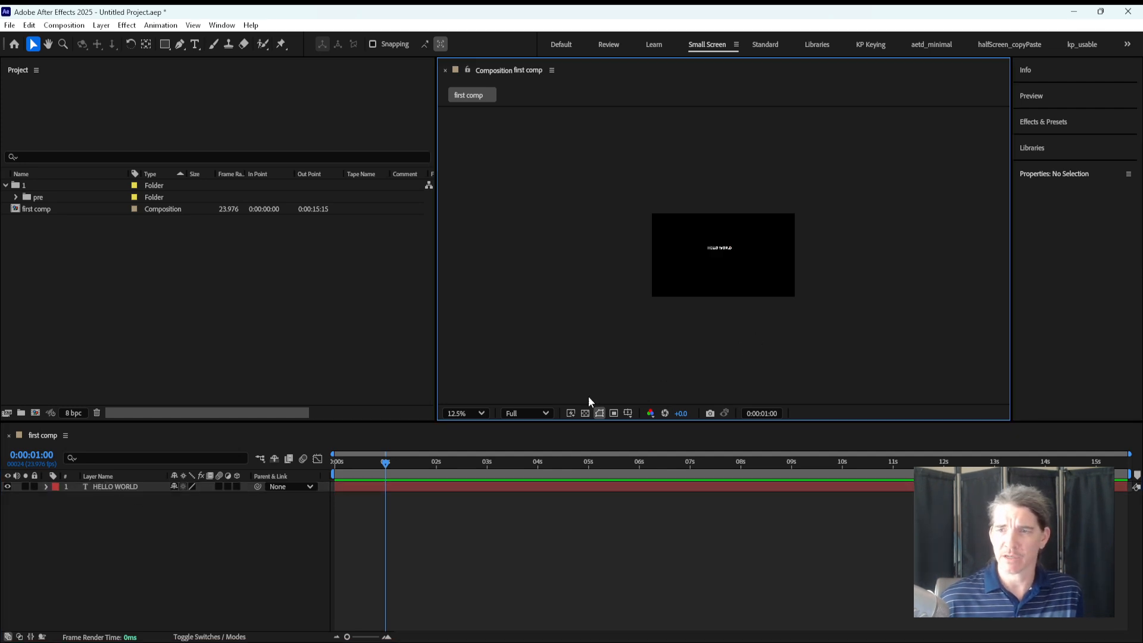
Step: Open the Character panel for the selected HELLO WORLD layer and try a different font size, undoing the change
click(137, 488)
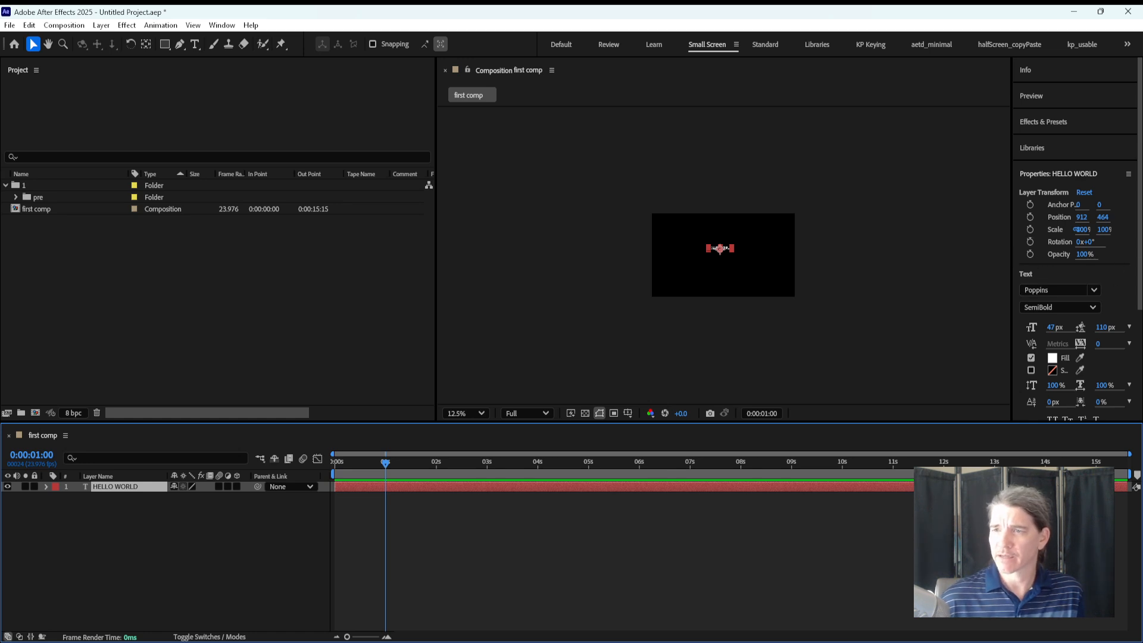
click(1045, 173)
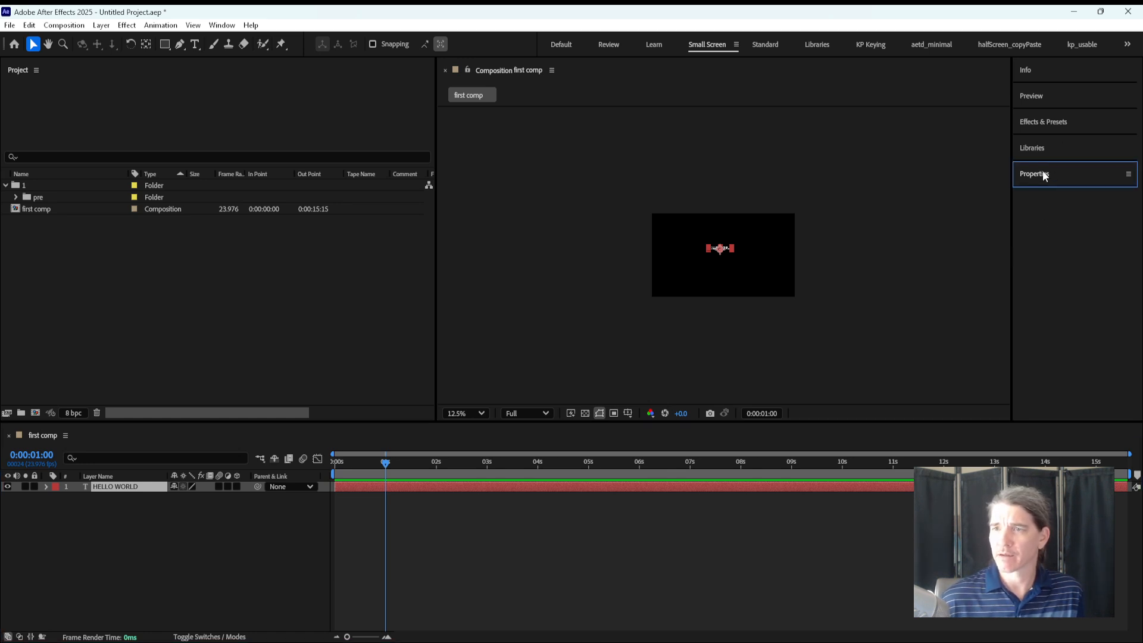
click(225, 27)
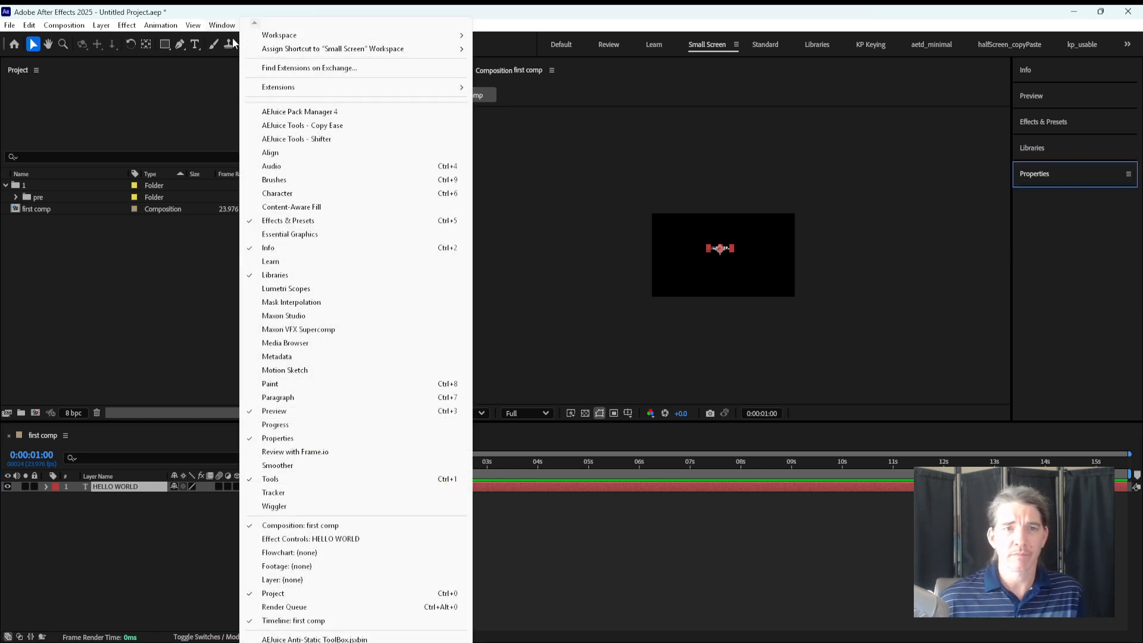
click(296, 194)
drag(1037, 257, 1091, 246)
key(ctrl+z)
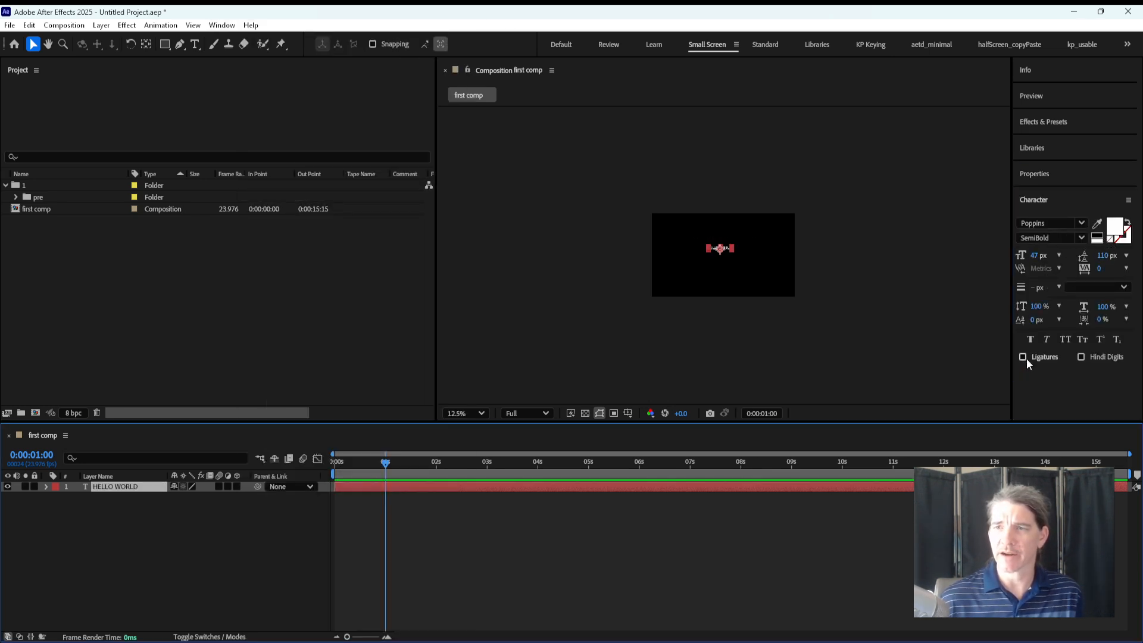
Step: Collapse the Character panel and expand the Properties panel for the HELLO WORLD layer
click(1040, 198)
click(1035, 172)
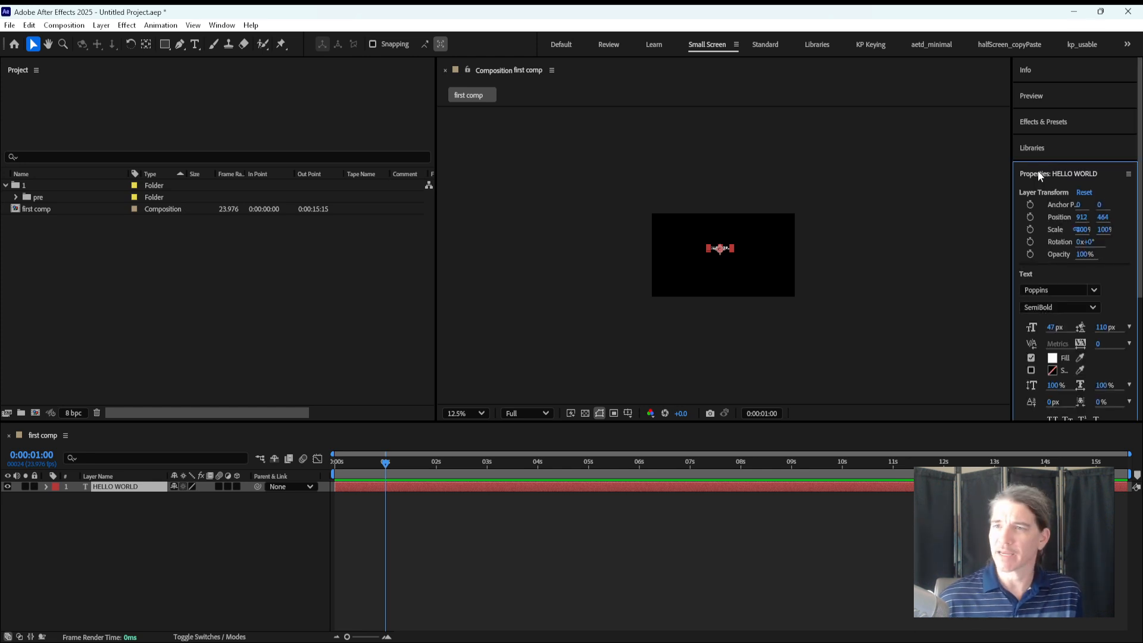
click(222, 25)
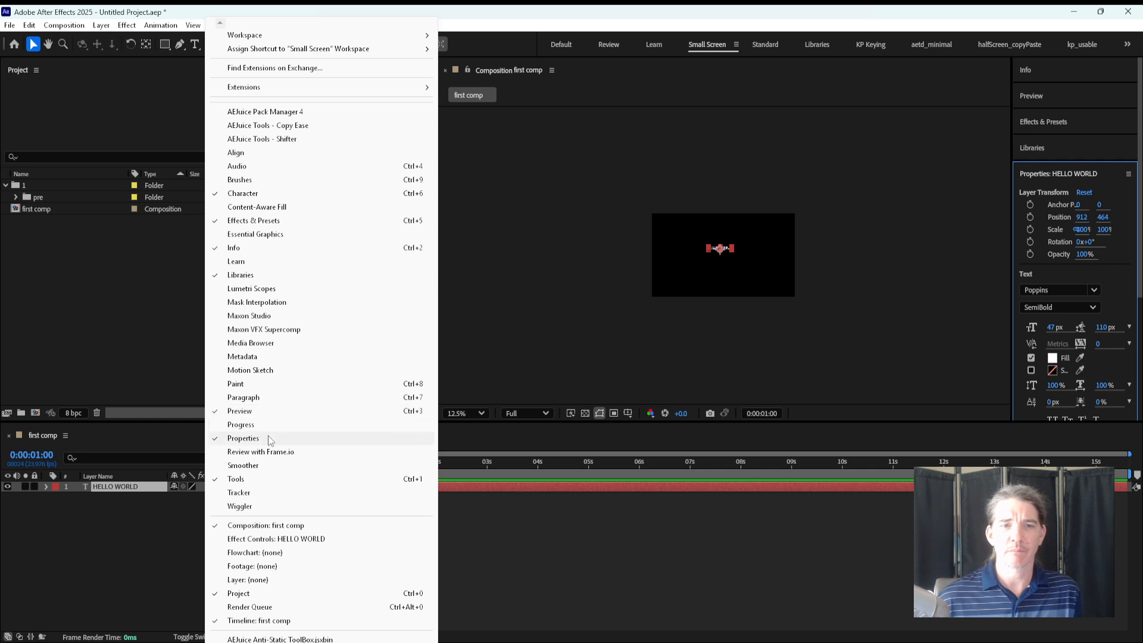
click(1048, 172)
click(1036, 173)
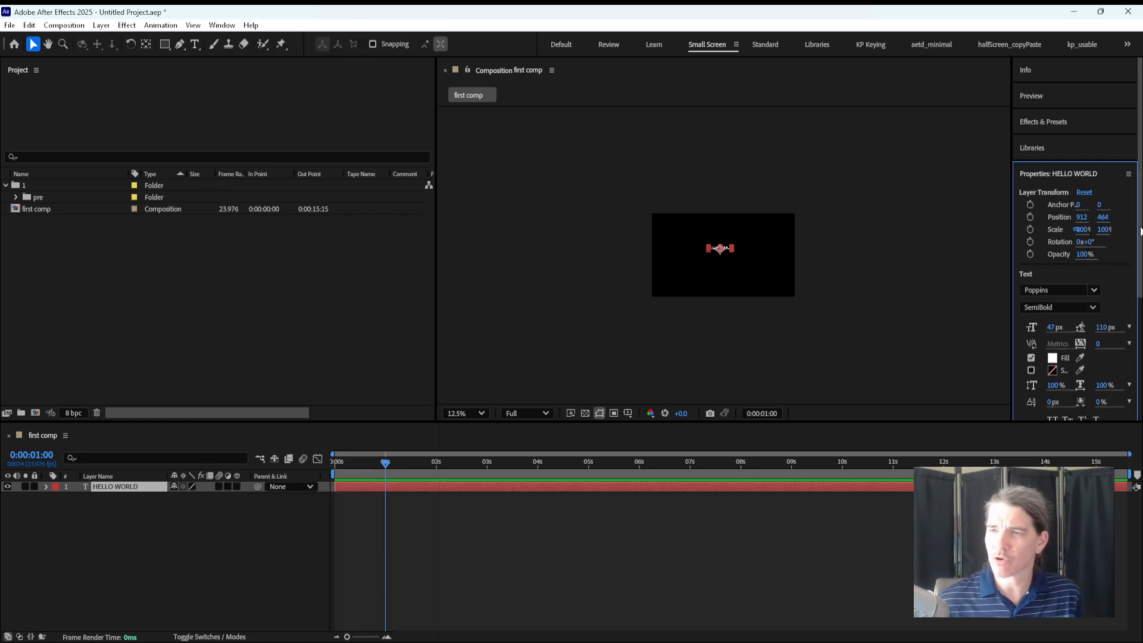
Step: Set the HELLO WORLD text's font size to 214 px in its layer properties
scroll(1141, 268, down, 2)
drag(1141, 268, 1141, 231)
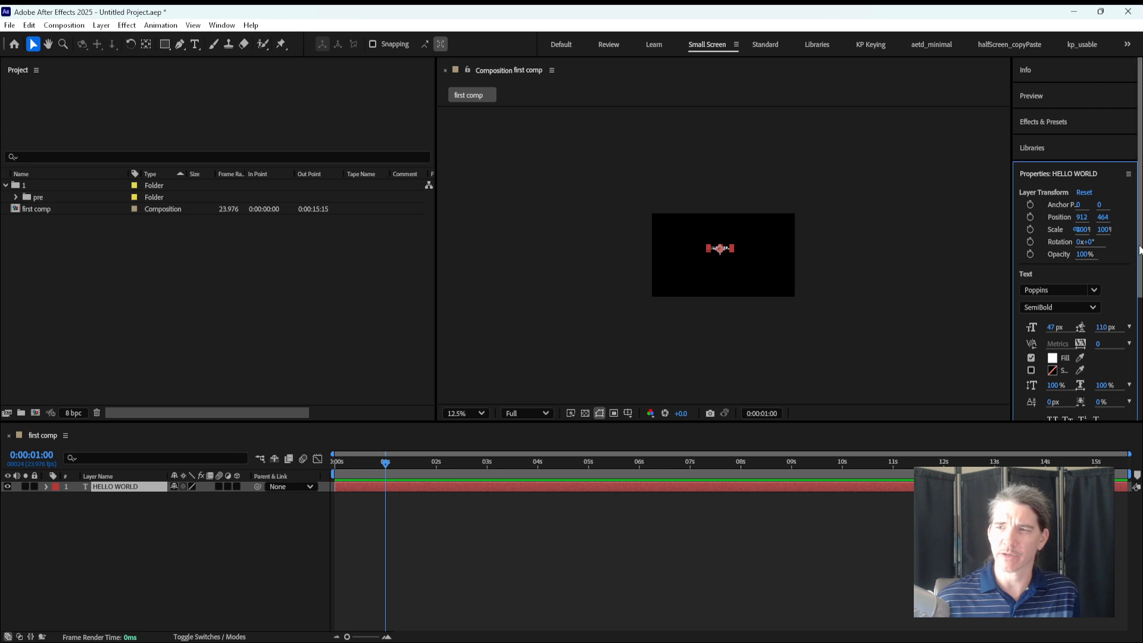
drag(1140, 251, 1139, 254)
scroll(1139, 256, down, 5)
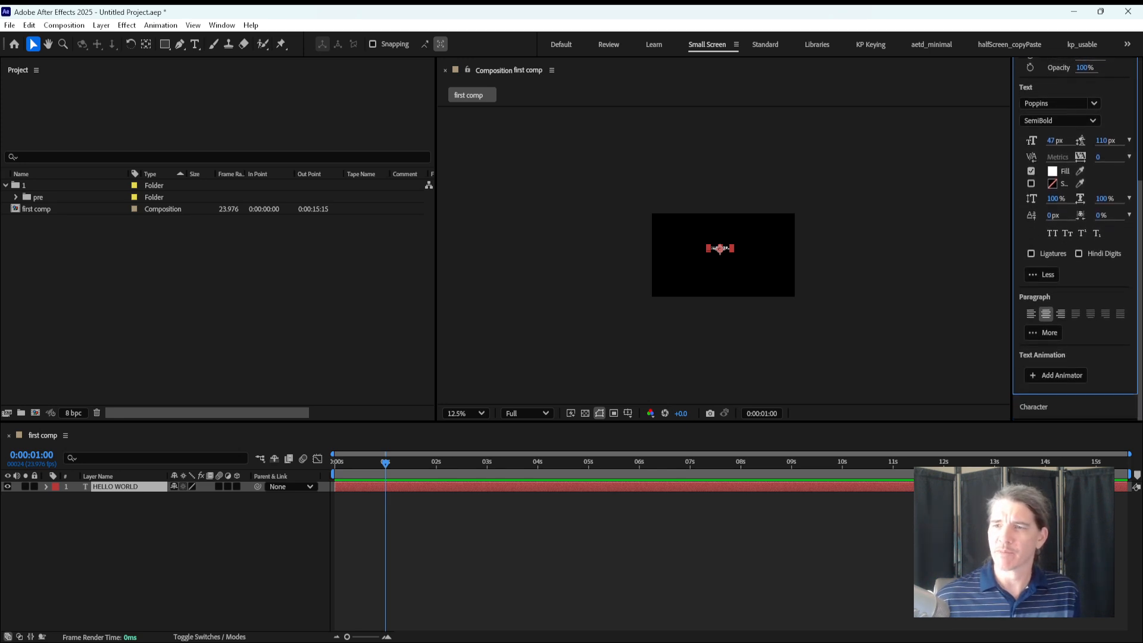
drag(1140, 250, 1140, 211)
drag(1052, 200, 1138, 196)
Step: Try reducing only the word WORLD to a font size of 104 px, and undo the change
double_click(744, 253)
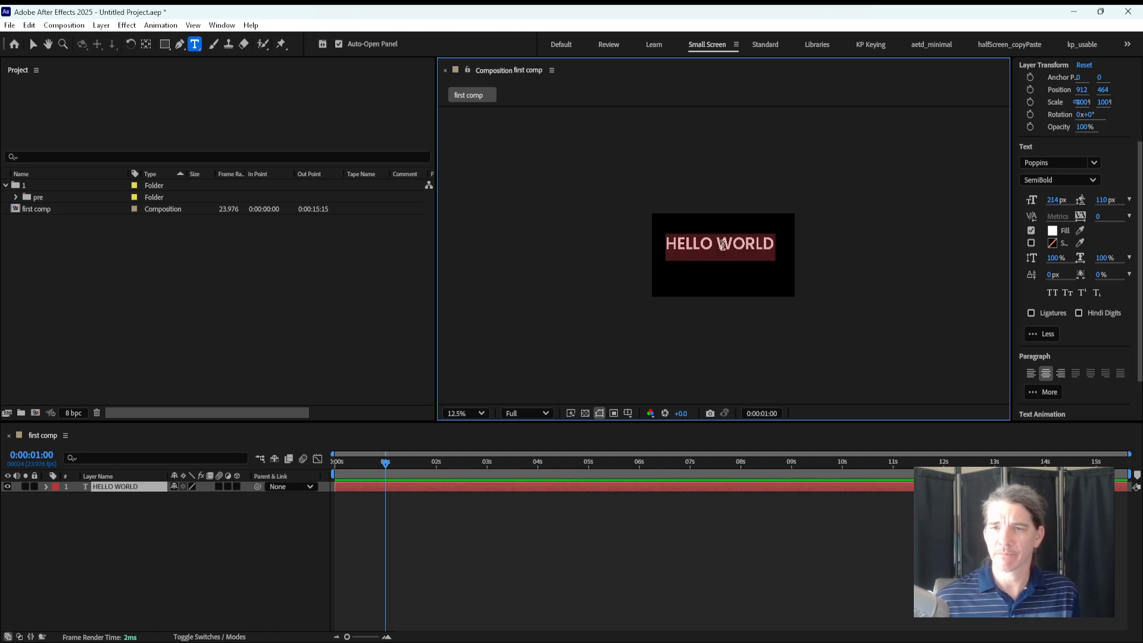
click(719, 243)
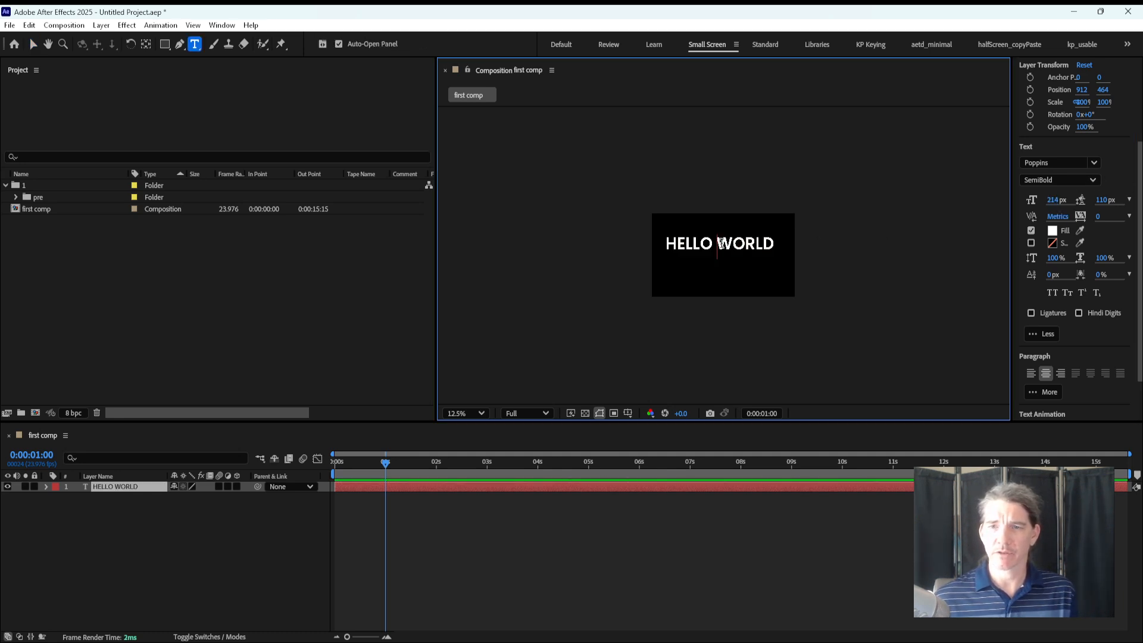
shift+click(770, 243)
drag(1055, 201, 995, 211)
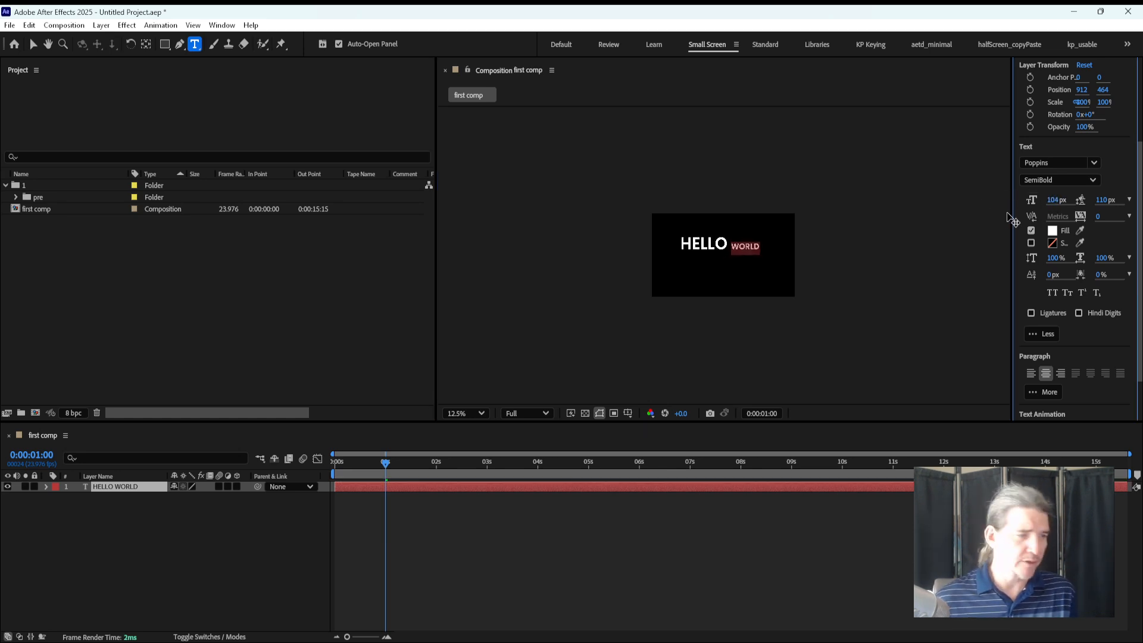
key(ctrl+z)
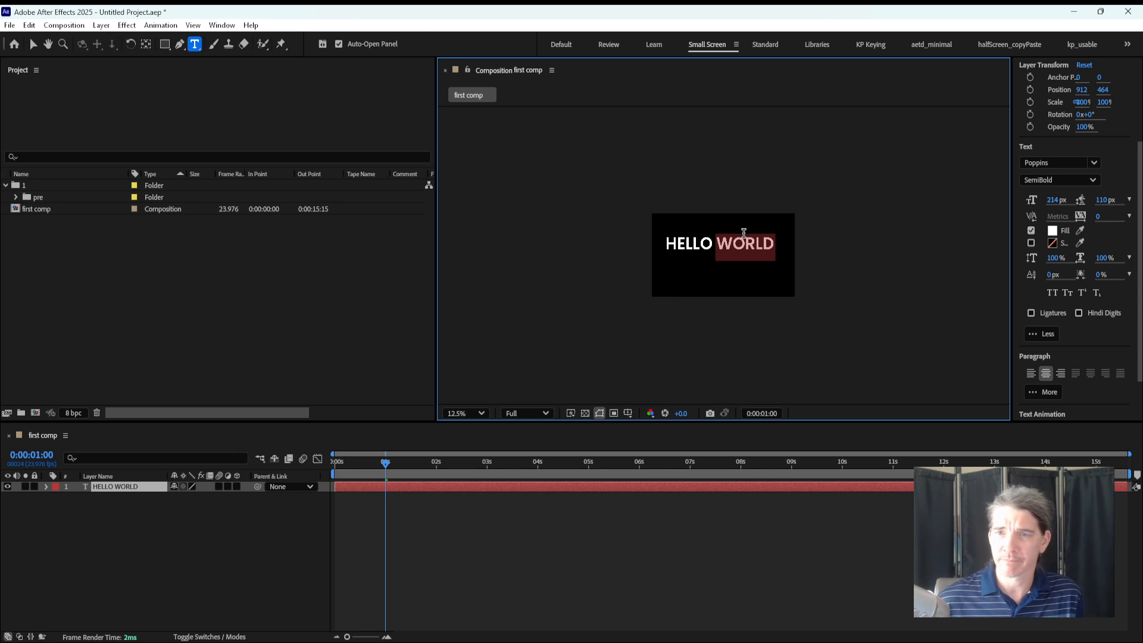
Step: Change the fill color of the word WORLD to red (R 230, G 0, B 0) and leave text editing
click(735, 245)
double_click(722, 242)
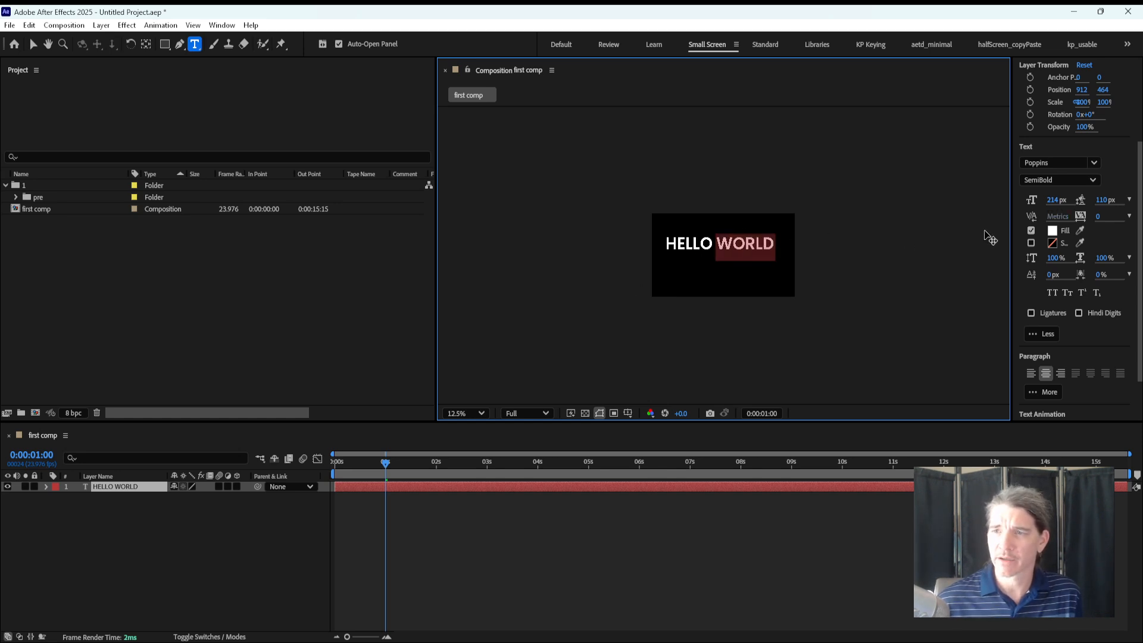
click(1052, 231)
click(587, 255)
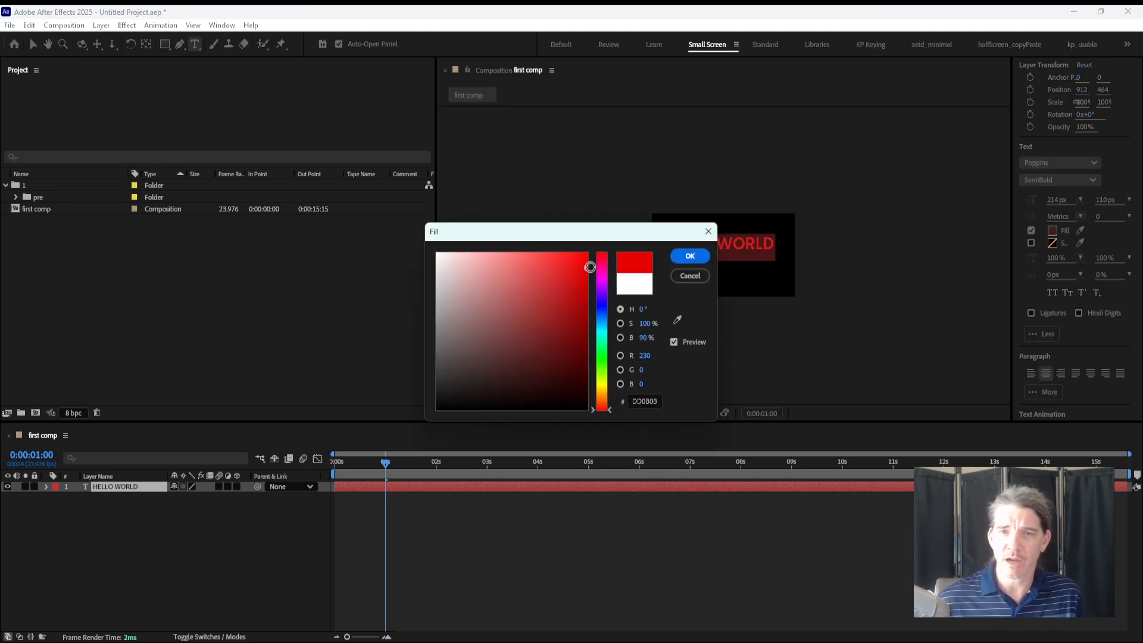
click(690, 256)
key(Escape)
key(v)
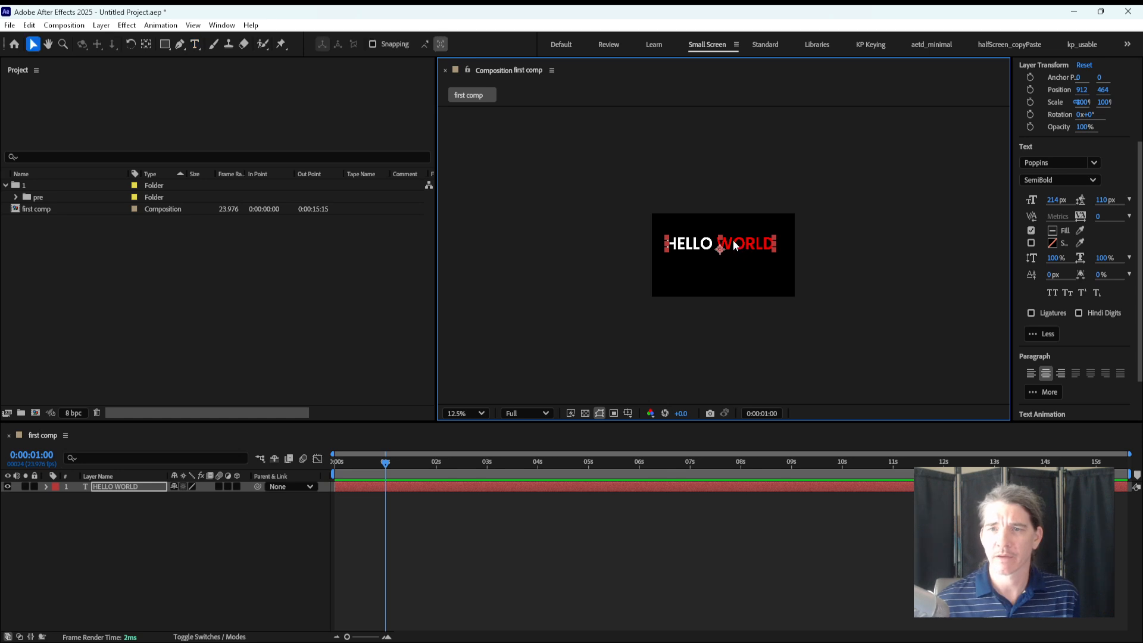
Step: Move the HELLO WORLD layer to 936, 480 and try left and right paragraph alignment around its anchor point
drag(734, 242, 735, 244)
double_click(735, 243)
key(ctrl+shift+l)
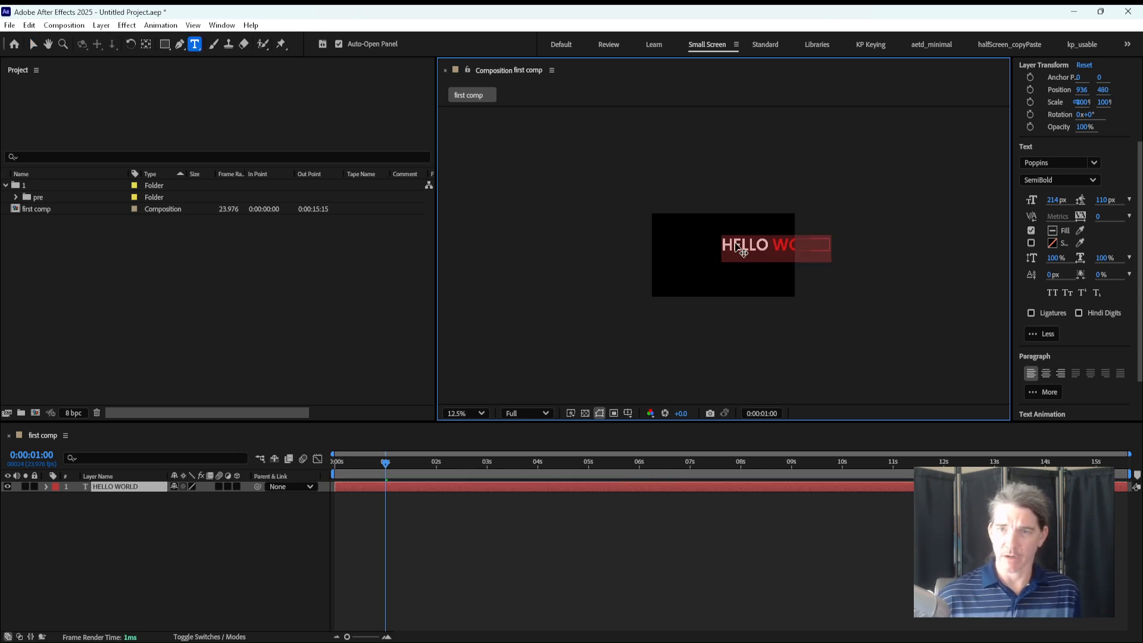
click(1061, 374)
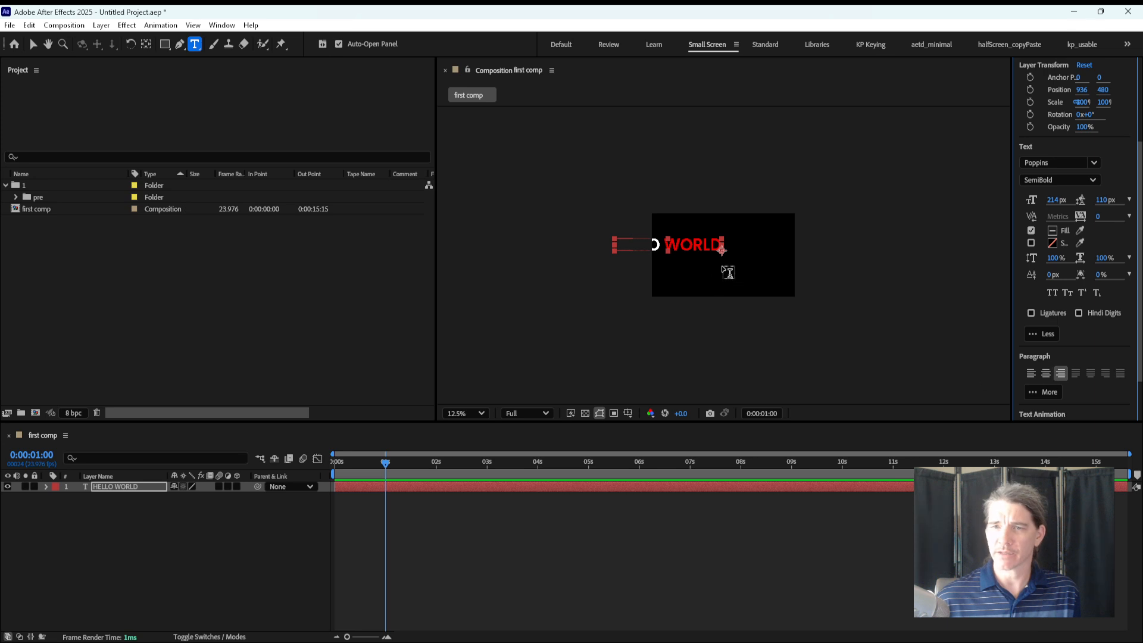
key(v)
scroll(722, 256, up, 1)
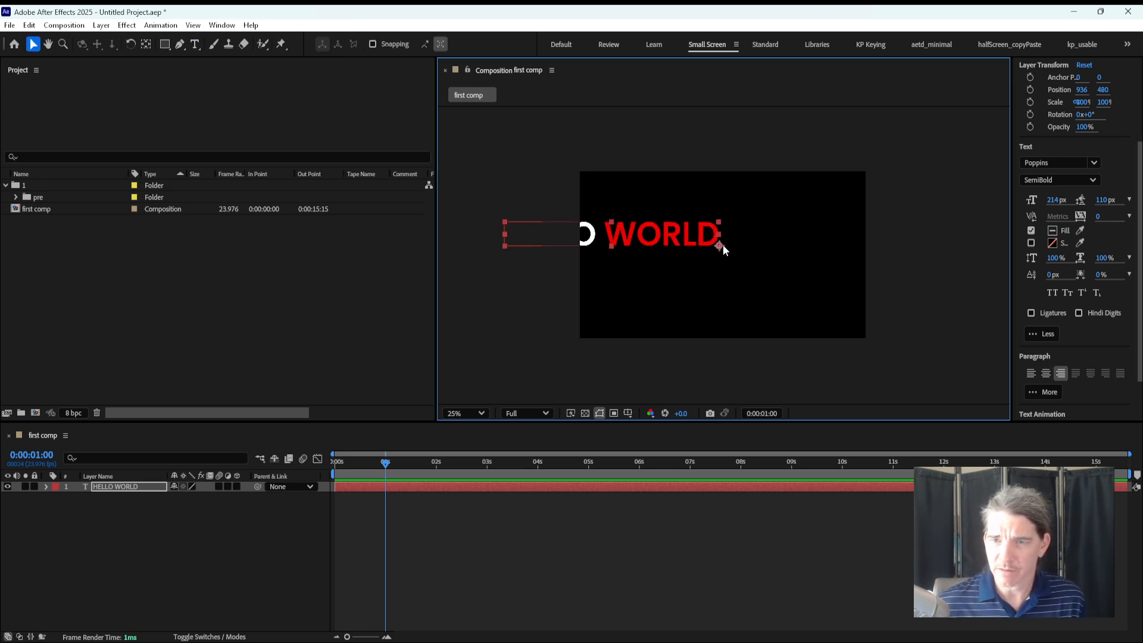
scroll(723, 245, up, 2)
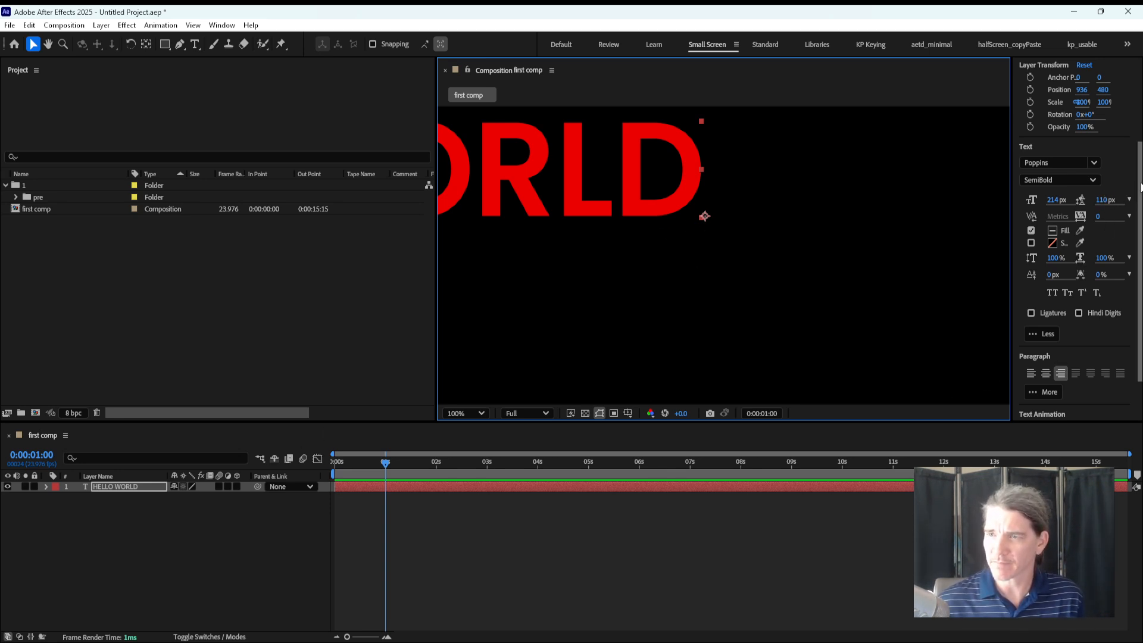
Step: Expand the HELLO WORLD layer in the Timeline to reveal its Transform properties
scroll(1057, 126, up, 2)
click(1056, 117)
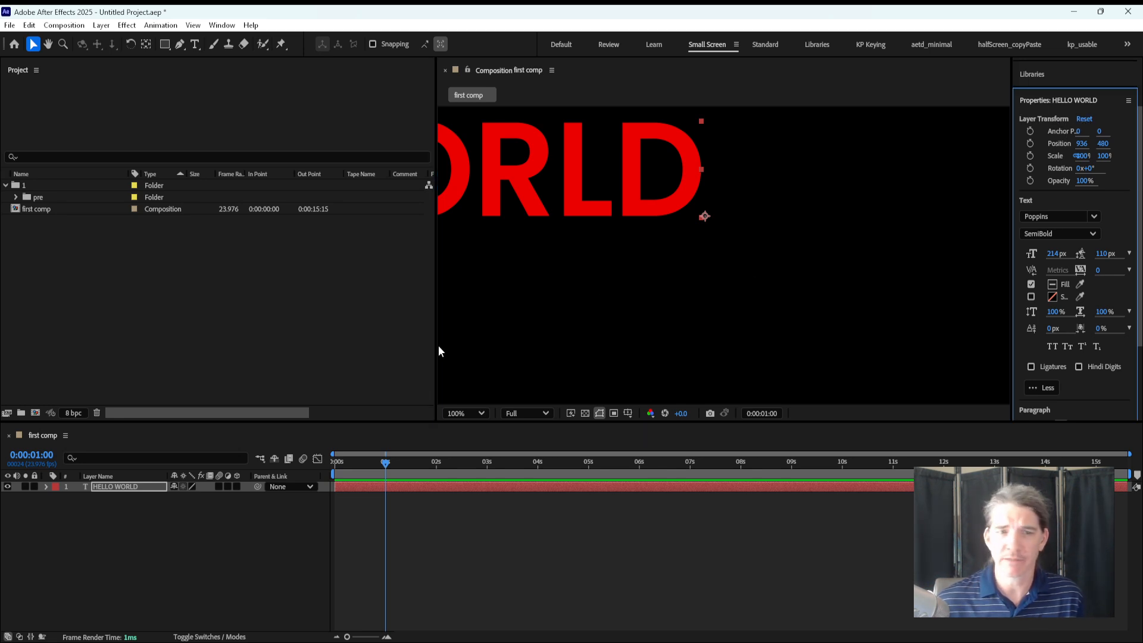
click(126, 487)
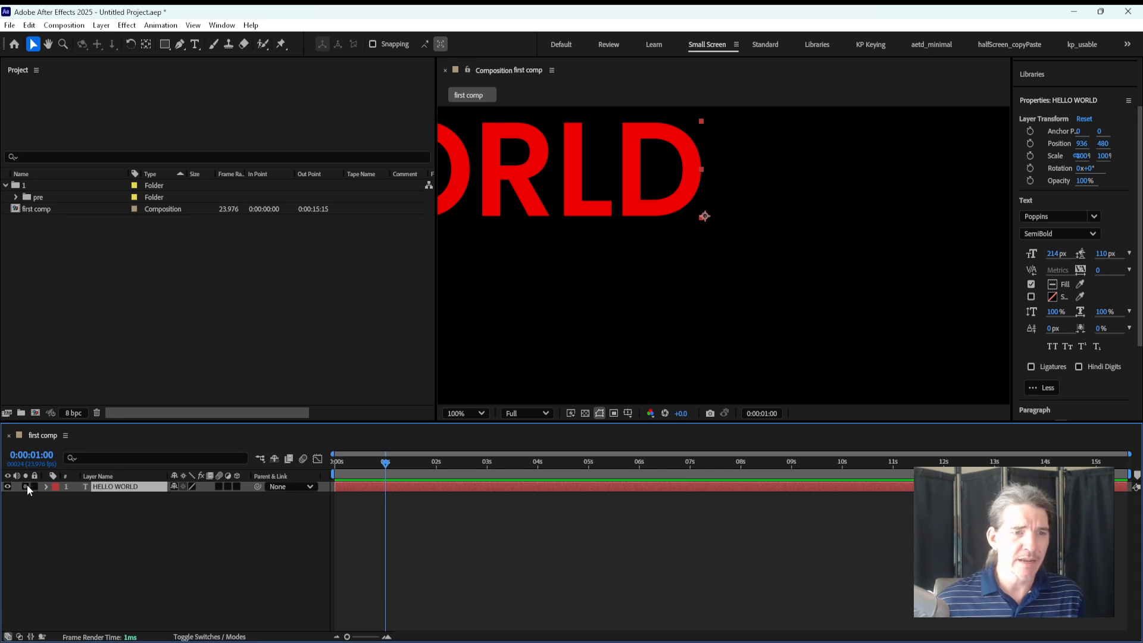
click(77, 516)
click(113, 486)
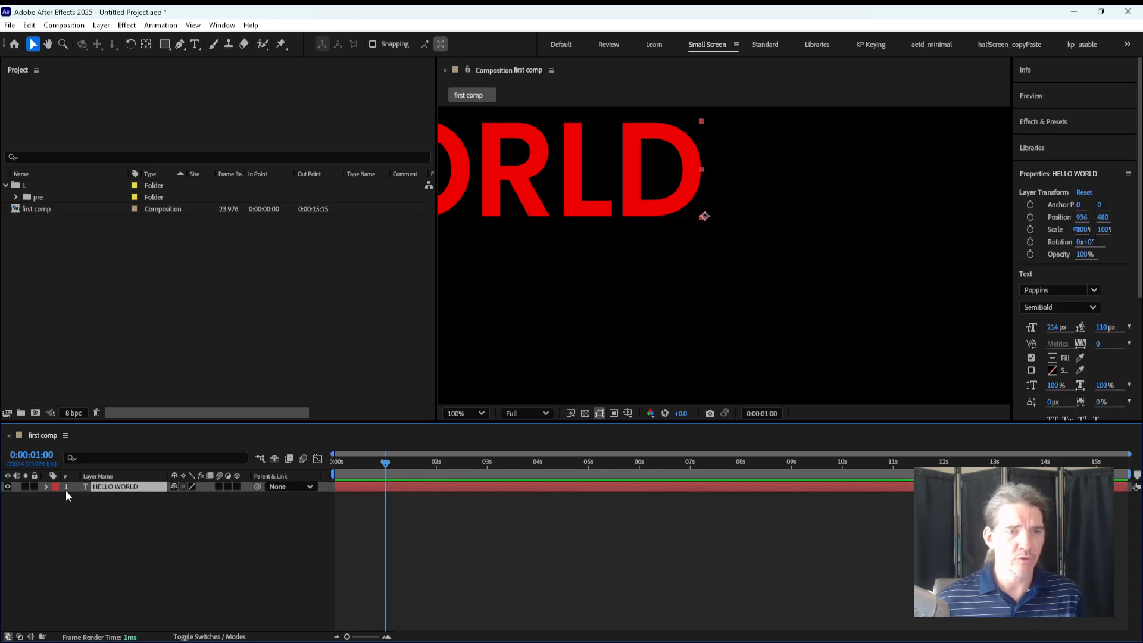
click(46, 486)
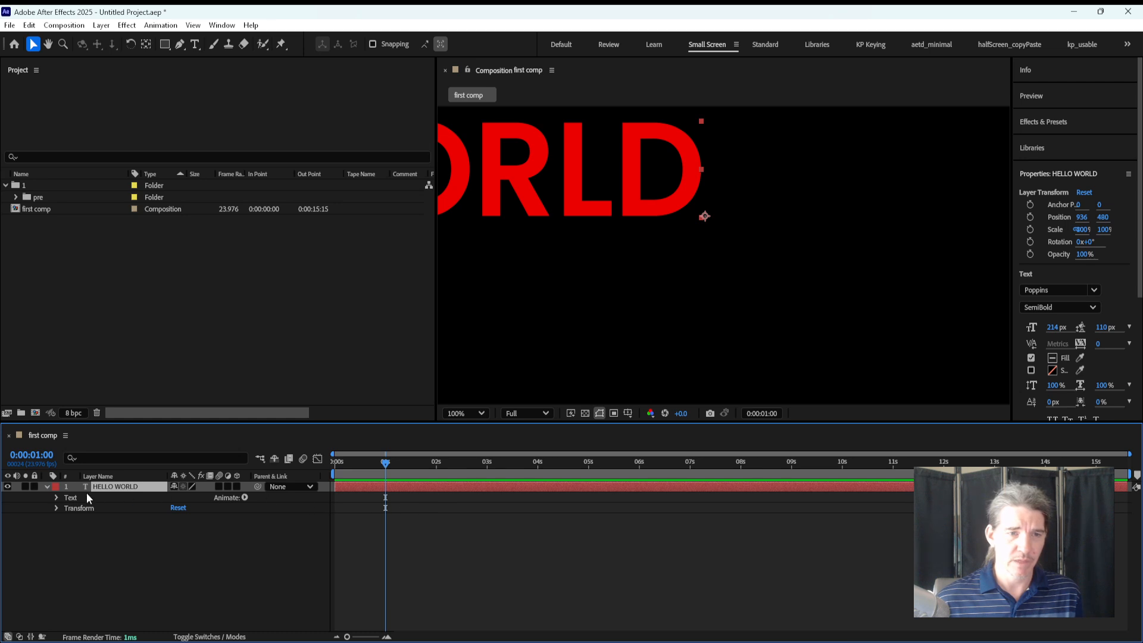
click(56, 508)
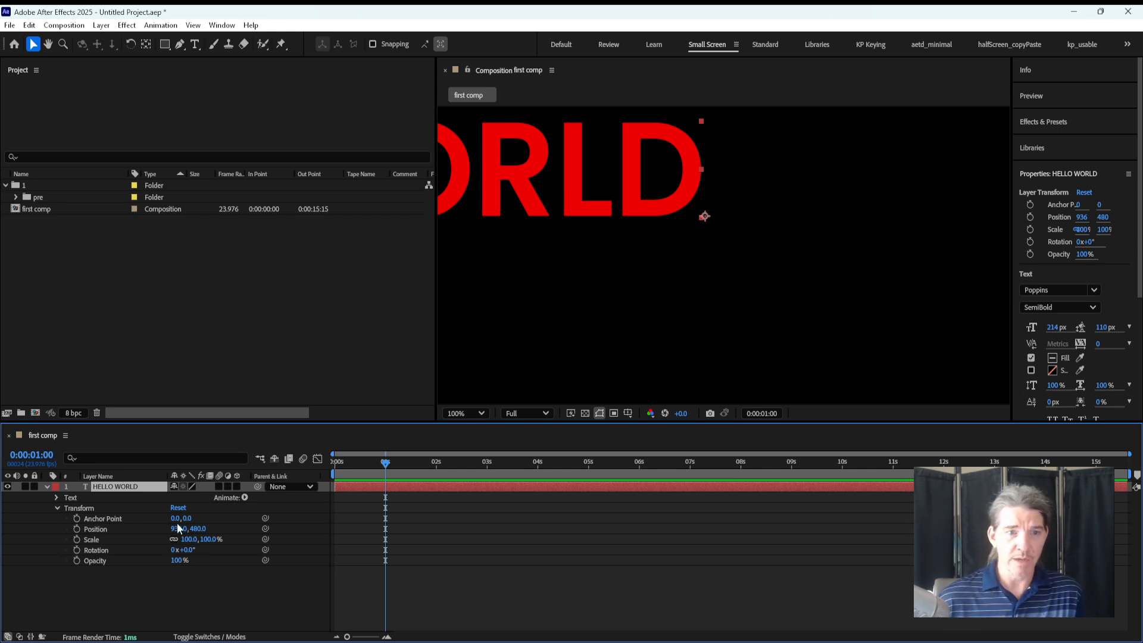
Step: Set the HELLO WORLD layer's horizontal Position to 1108 in the Timeline and deselect the layer
drag(176, 528, 201, 529)
key(comma)
click(566, 537)
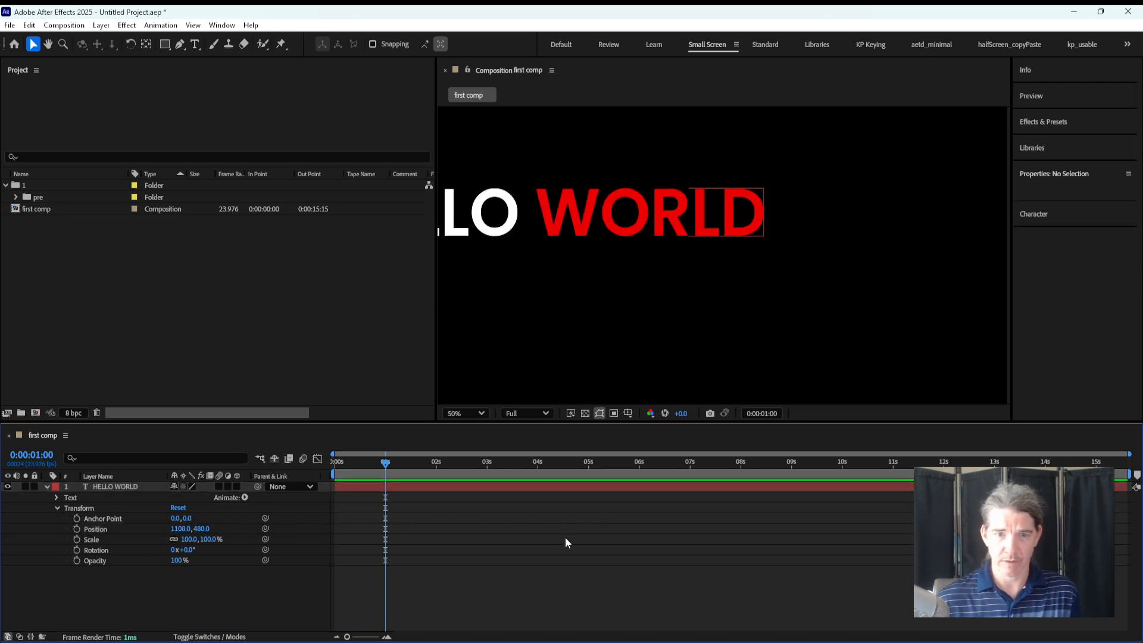
Step: Set the composition view's magnification to 100%, and finally to Fit up to 100%
click(464, 413)
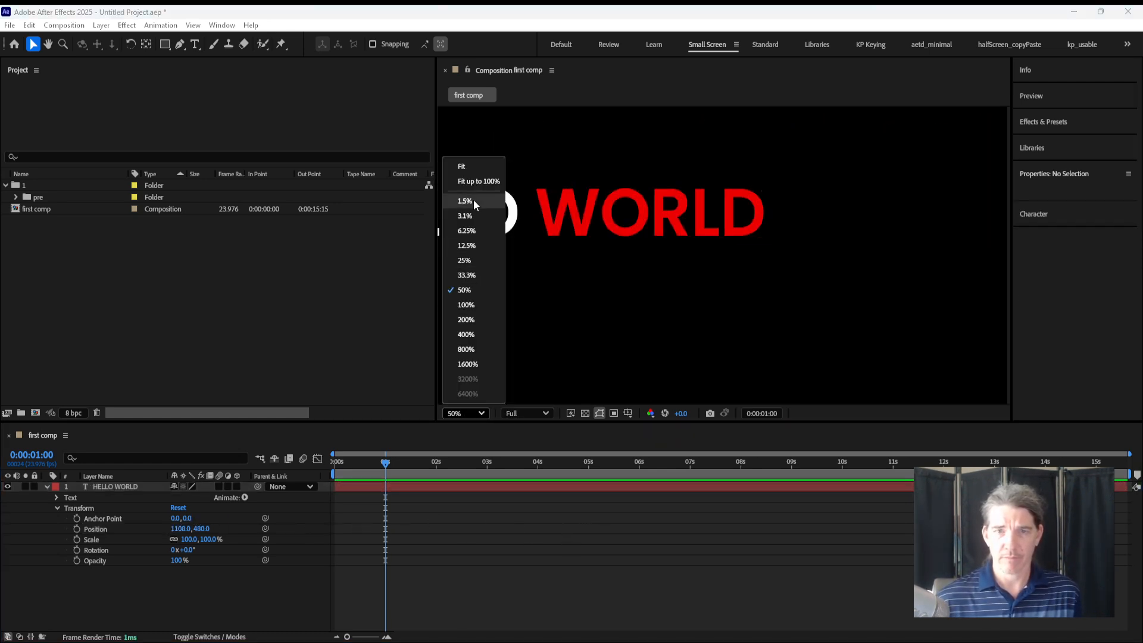
click(469, 306)
click(465, 415)
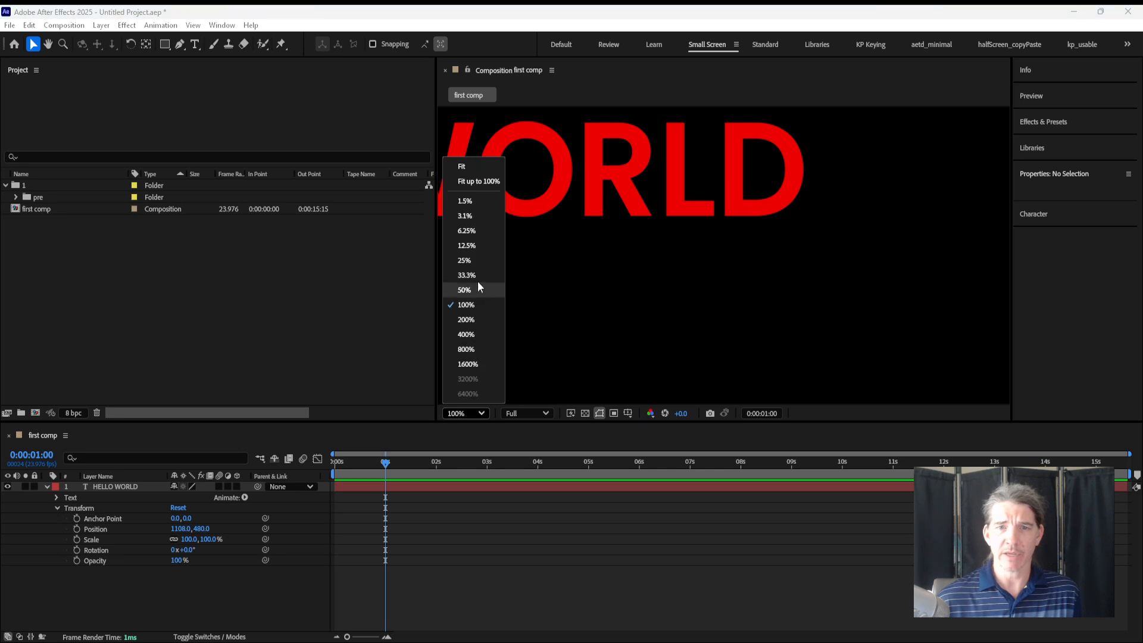
click(472, 182)
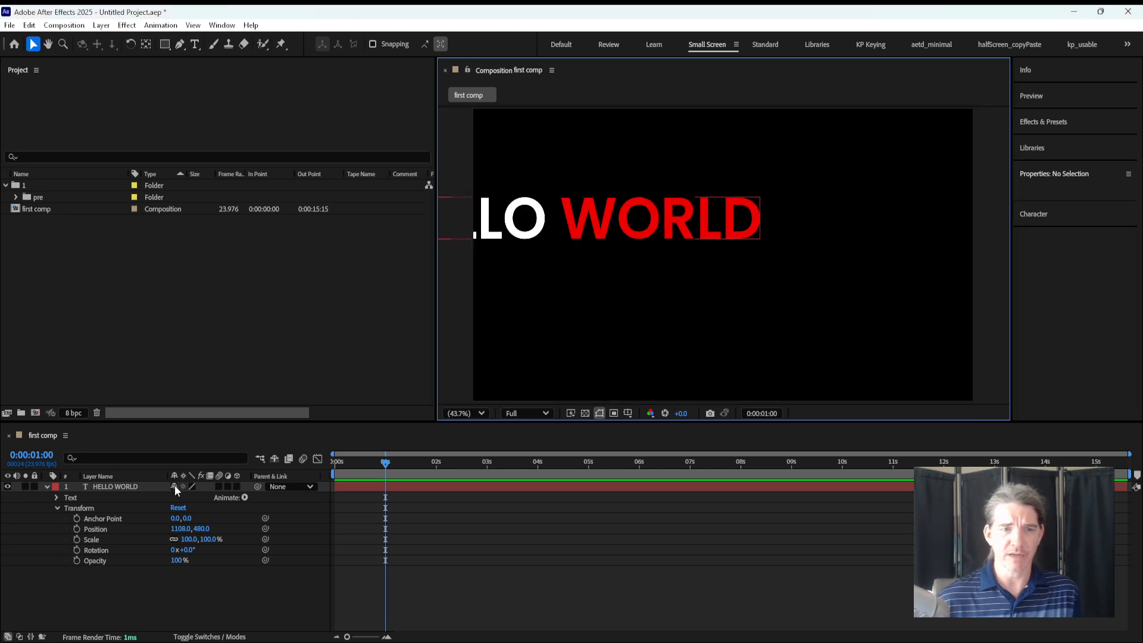
Step: Center-align the whole HELLO WORLD text around its anchor point and leave text editing
click(119, 487)
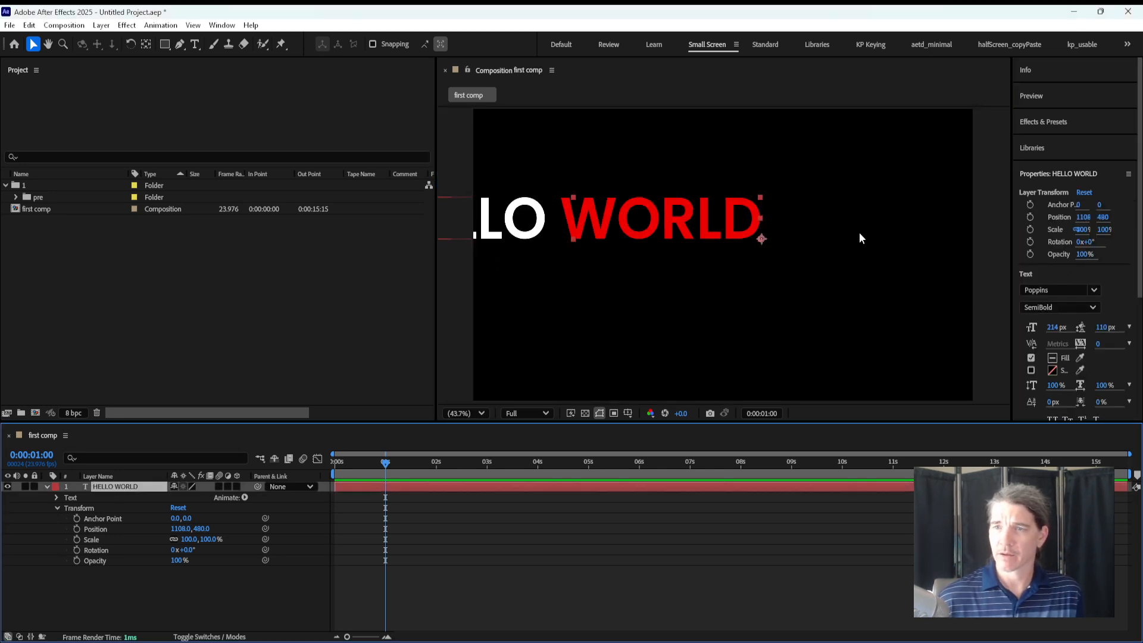
double_click(110, 487)
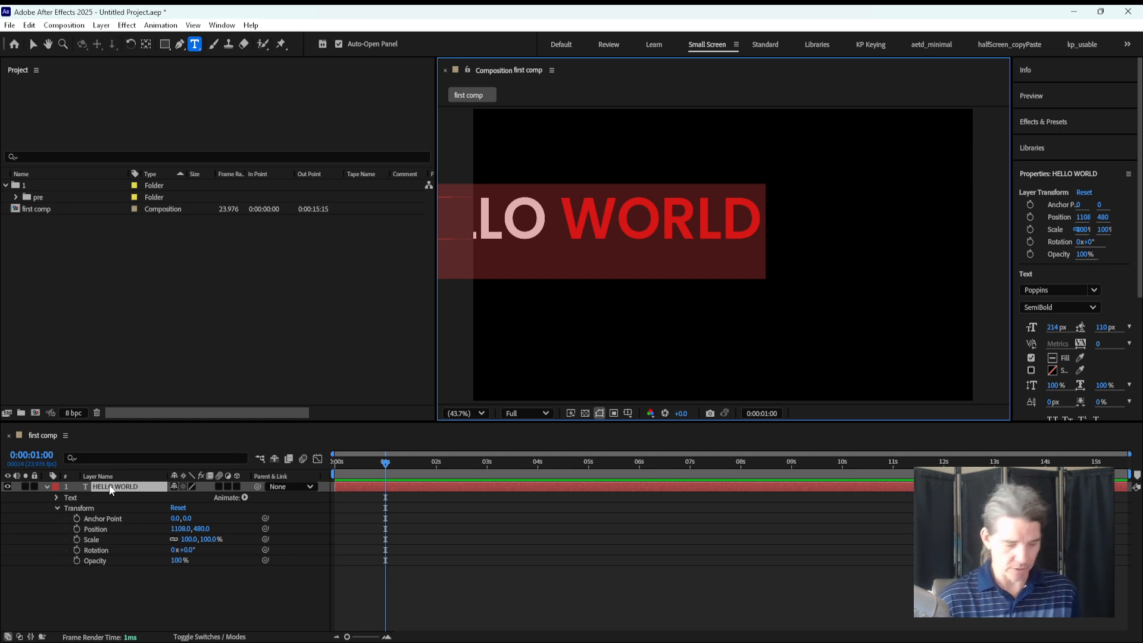
key(ctrl+shift+c)
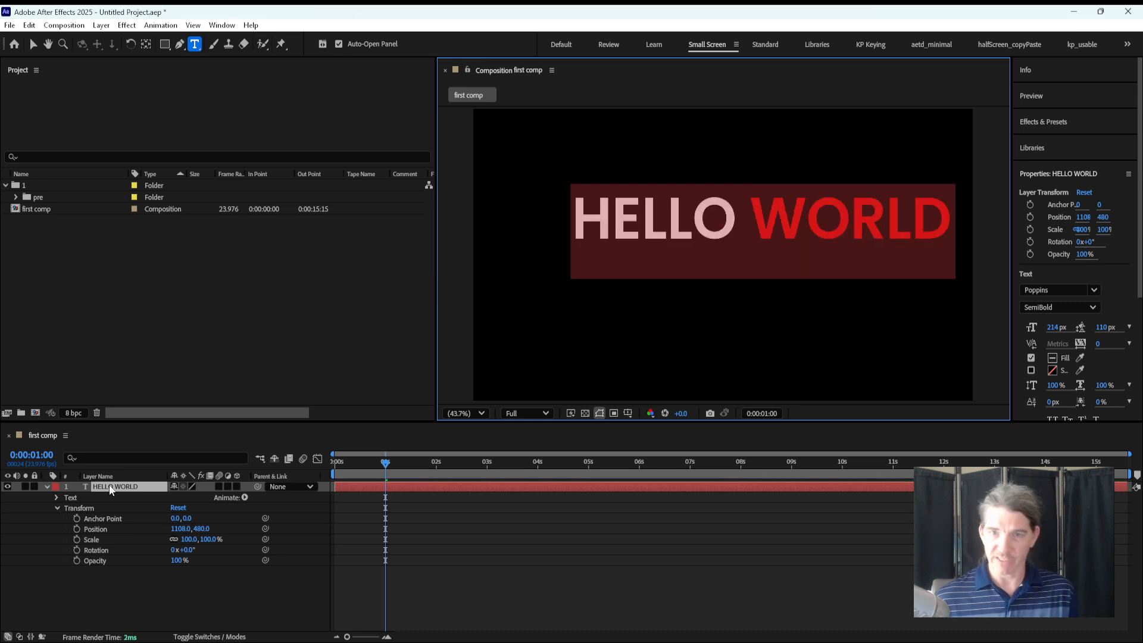
key(Escape)
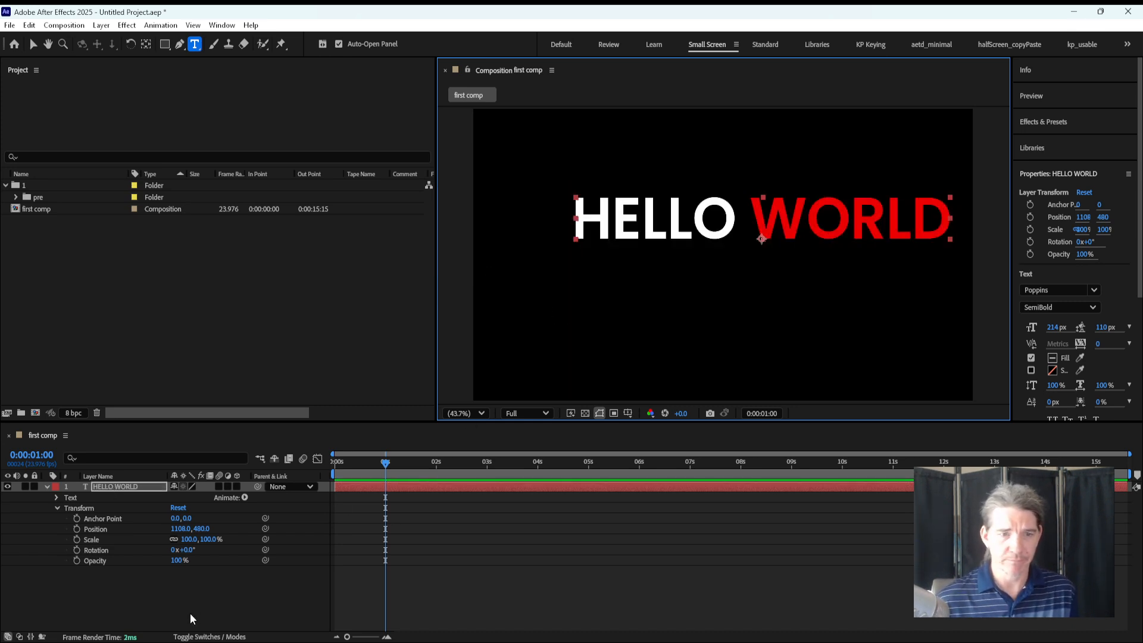
Step: Set the HELLO WORLD layer's Position to 894, 225 in the Timeline and reselect the layer
drag(174, 529, 19, 562)
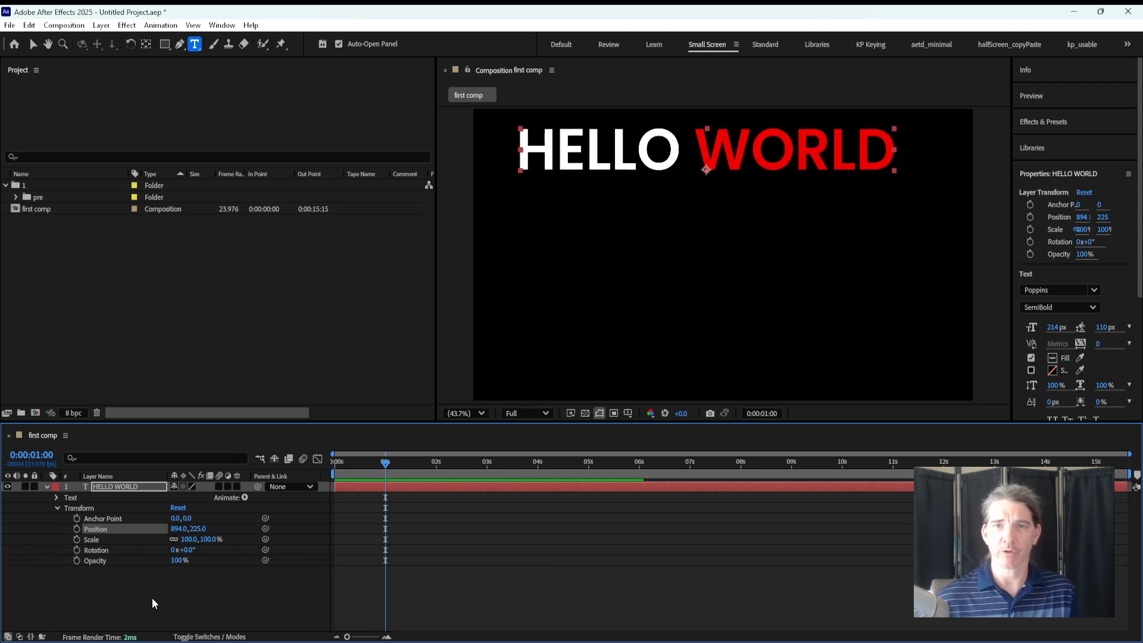
click(475, 611)
click(623, 168)
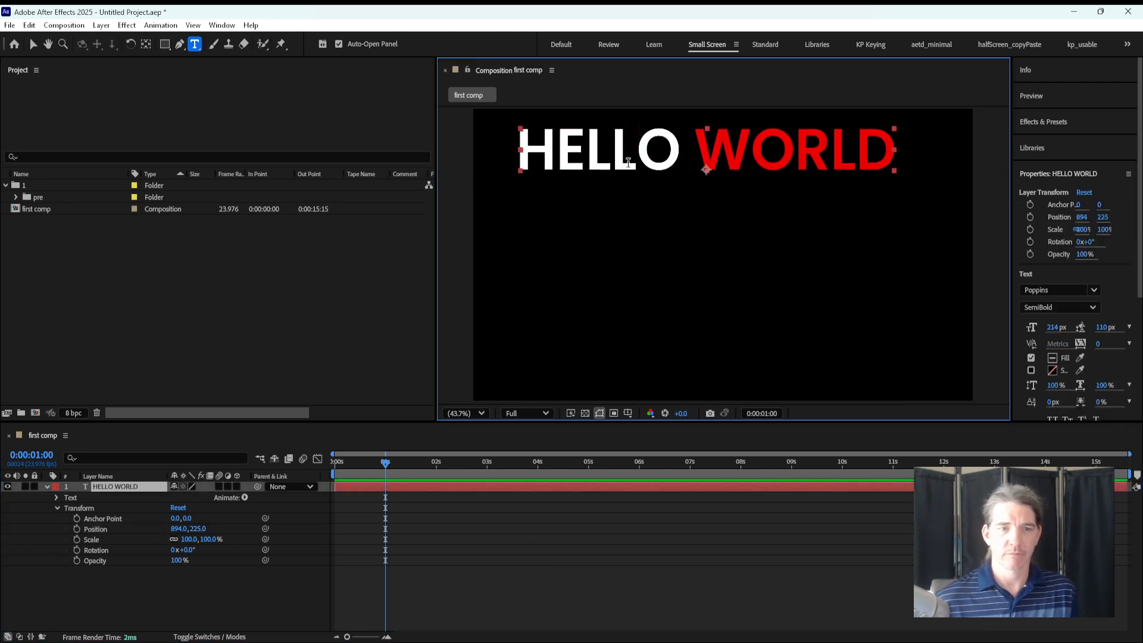
Step: Duplicate the HELLO WORLD text layer and move the copy straight down to about the middle of the composition
key(v)
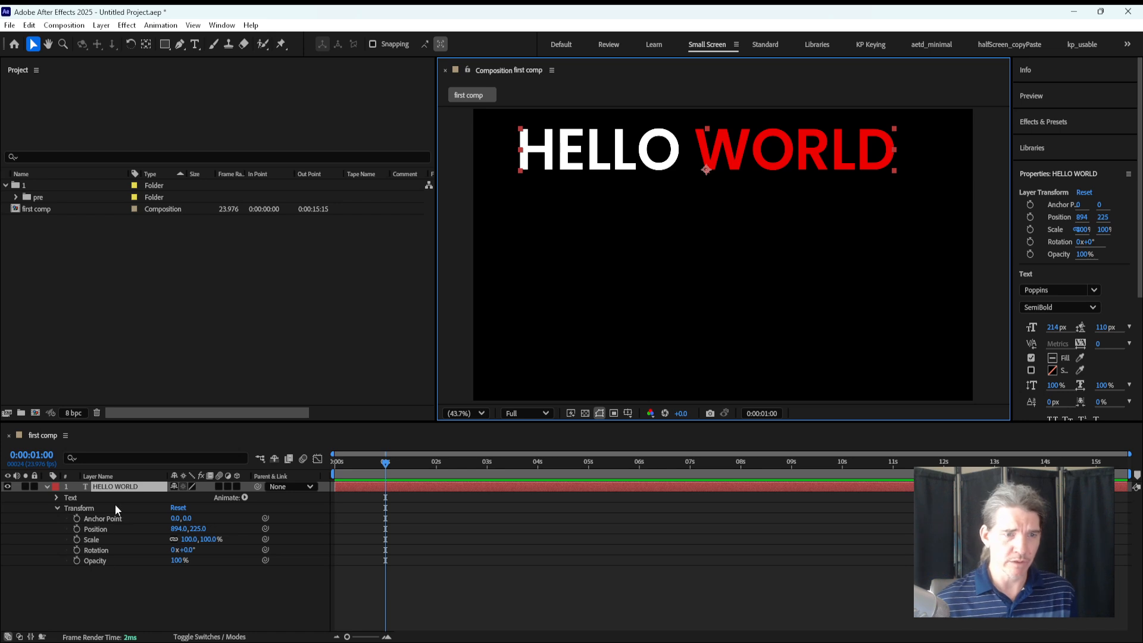
key(ctrl+d)
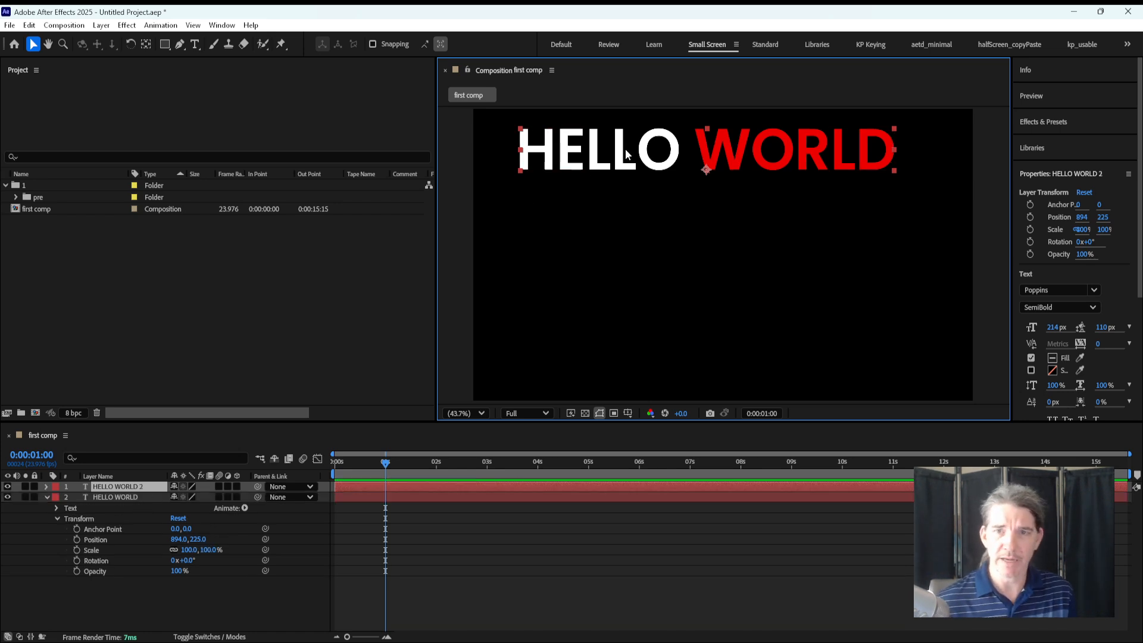
drag(640, 154, 638, 274)
Step: Replace the duplicate layer's text with WELCOME TO and THIS LIVE STREAM on two lines, and finish text editing
double_click(639, 274)
text(WE)
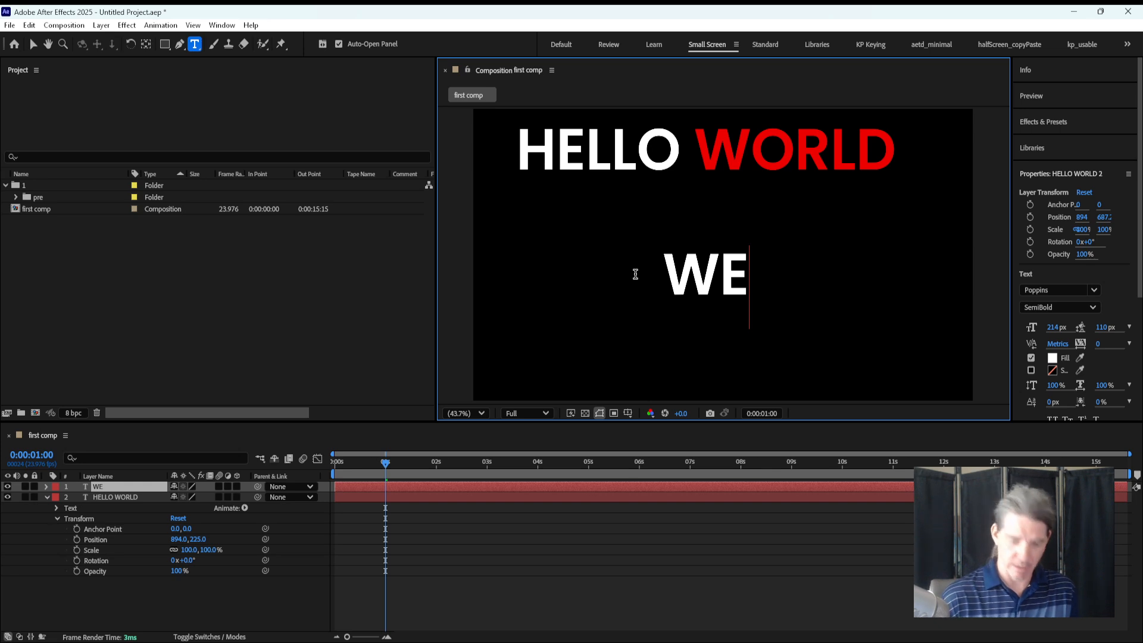
text(LCOME TO)
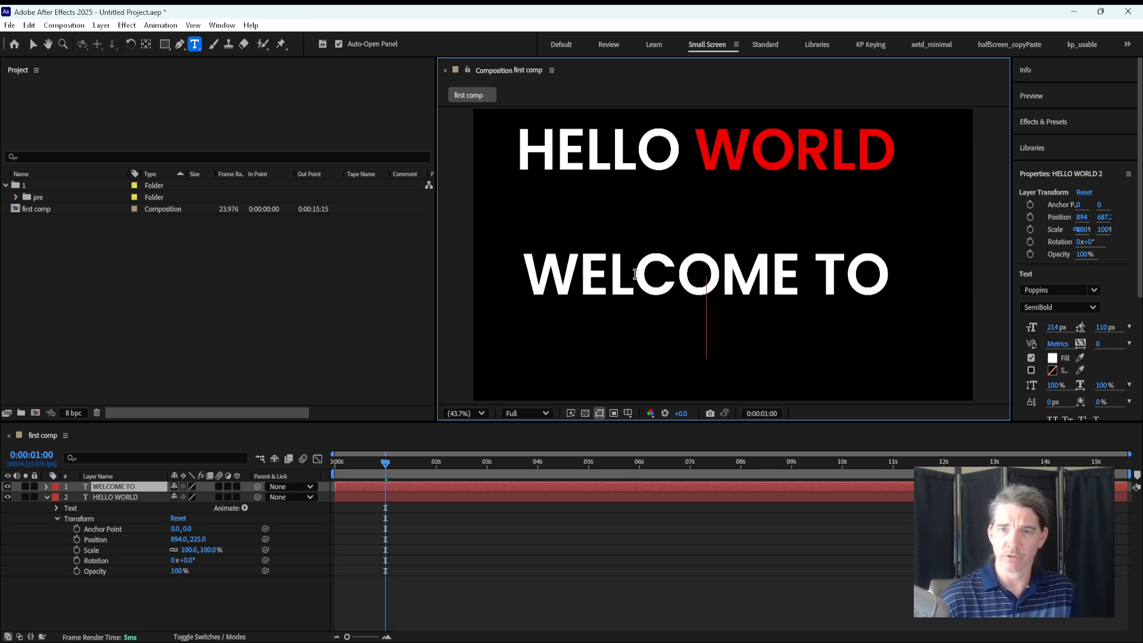
key(Return)
text(THIS LIVE ST)
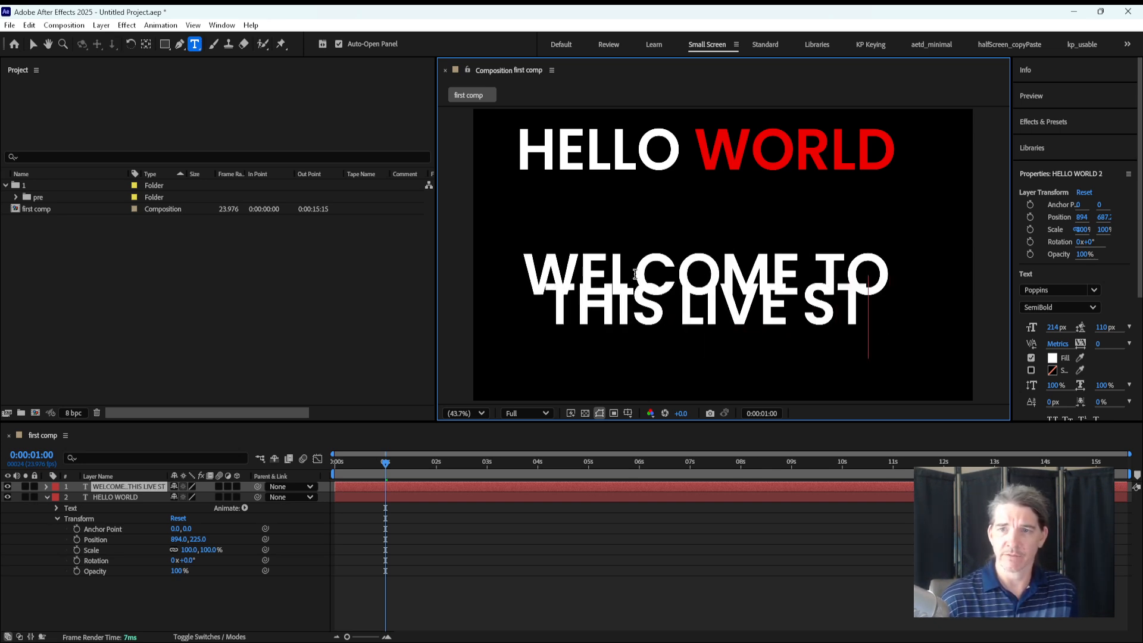
text(REAM)
key(KP_Enter)
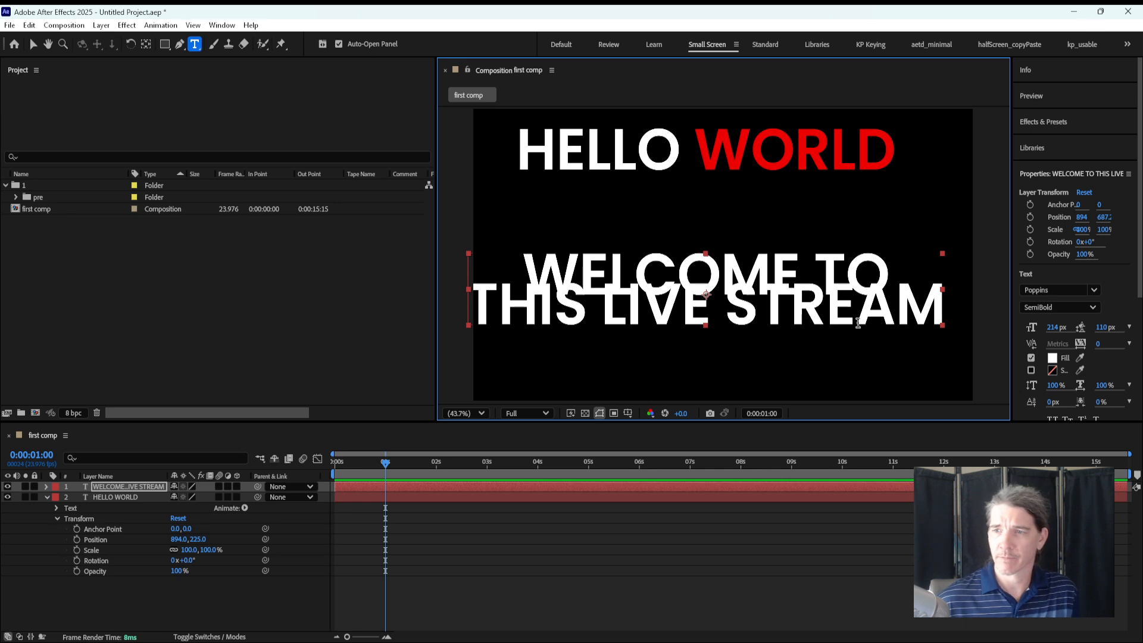
Step: Try a font size of 108 px on the WELCOME TO THIS LIVE STREAM text and undo it
drag(1056, 328, 1003, 338)
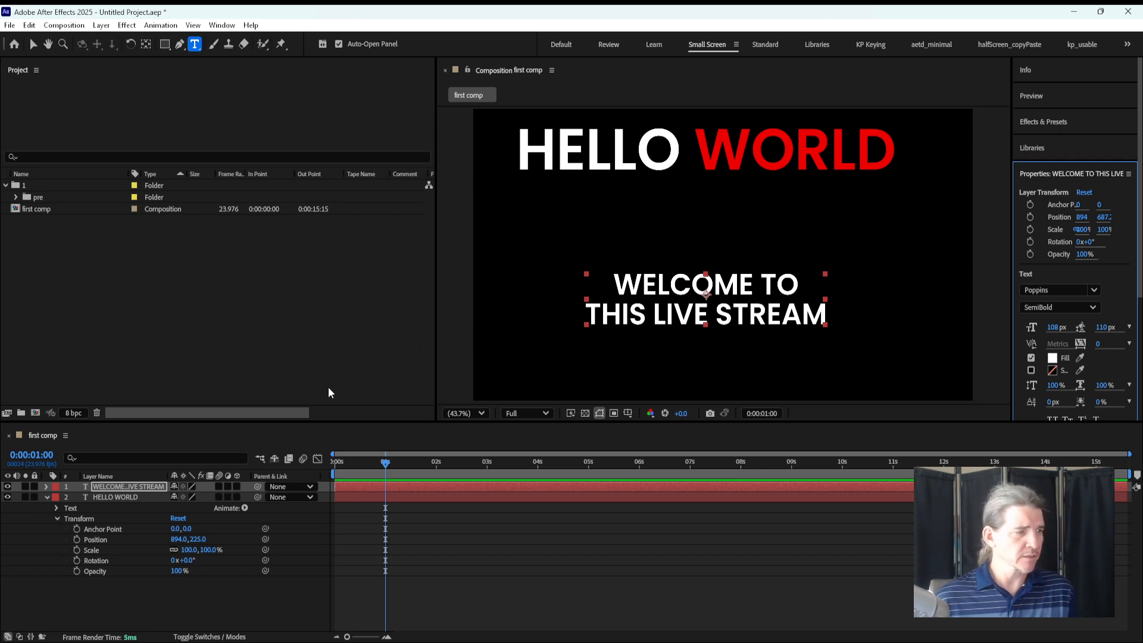
key(ctrl+z)
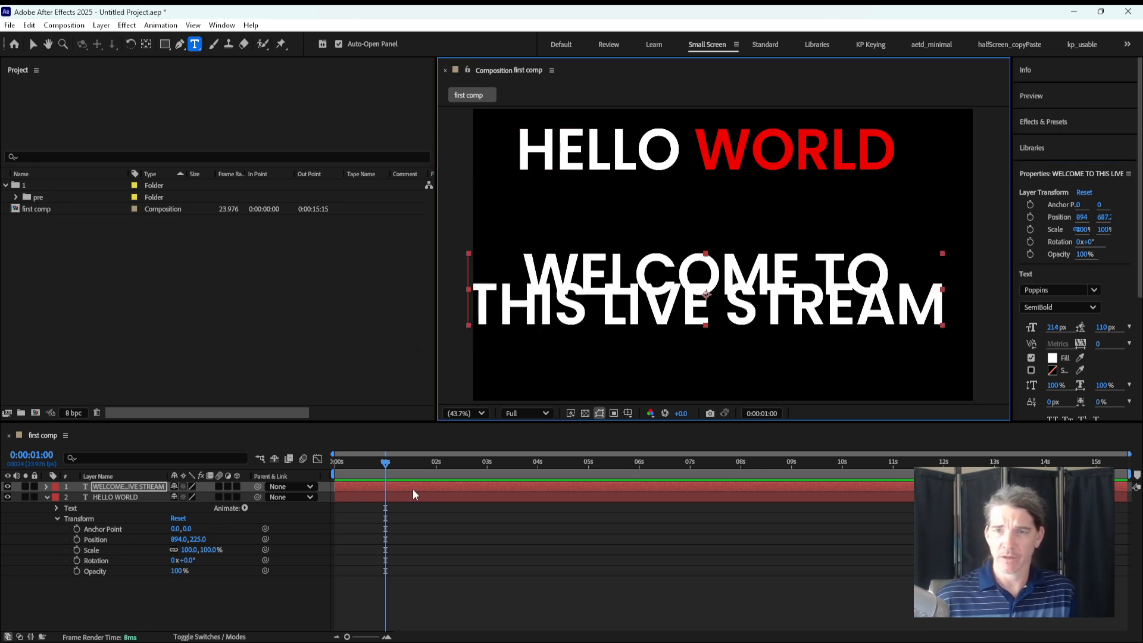
Step: Show the welcome text layer's Transform properties in the Timeline and set its Scale to 46%
click(155, 487)
key(s)
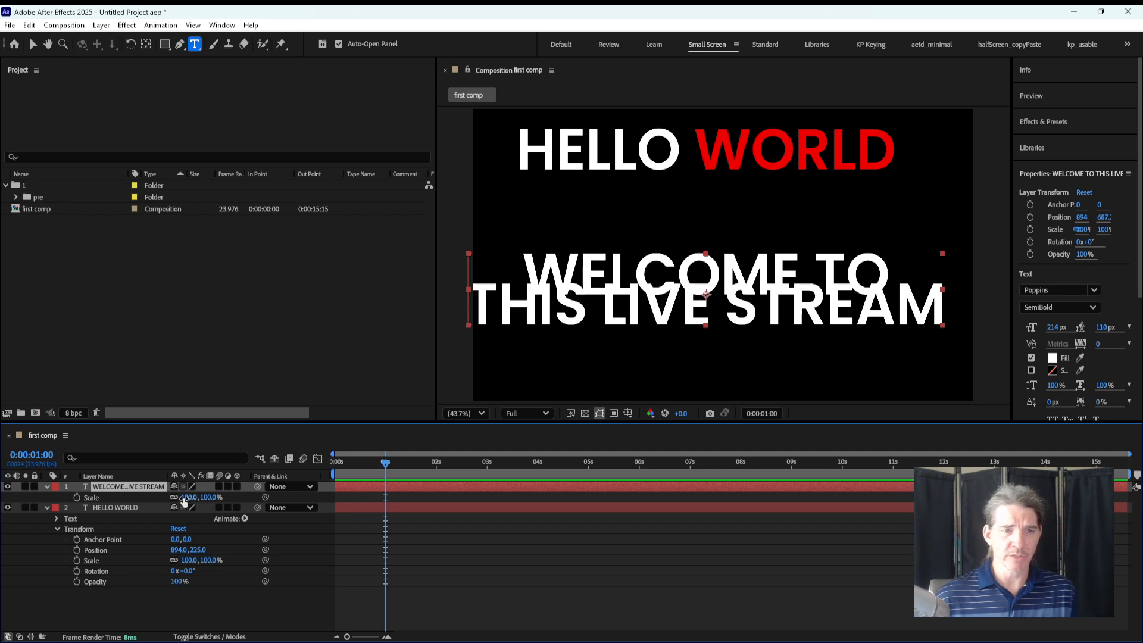
click(53, 486)
click(47, 486)
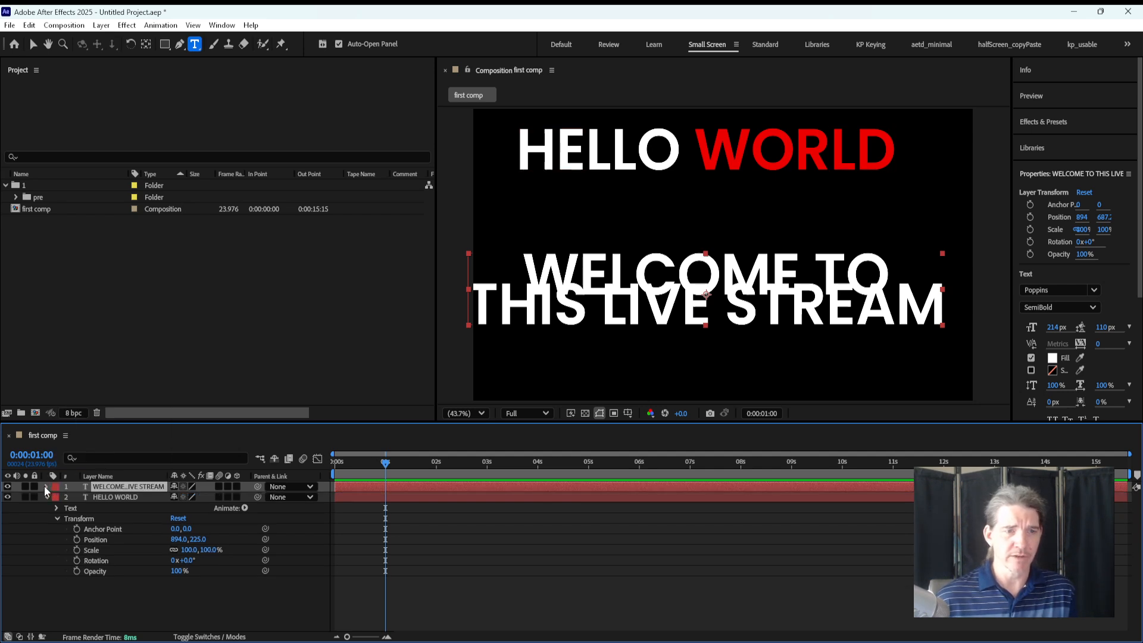
click(47, 486)
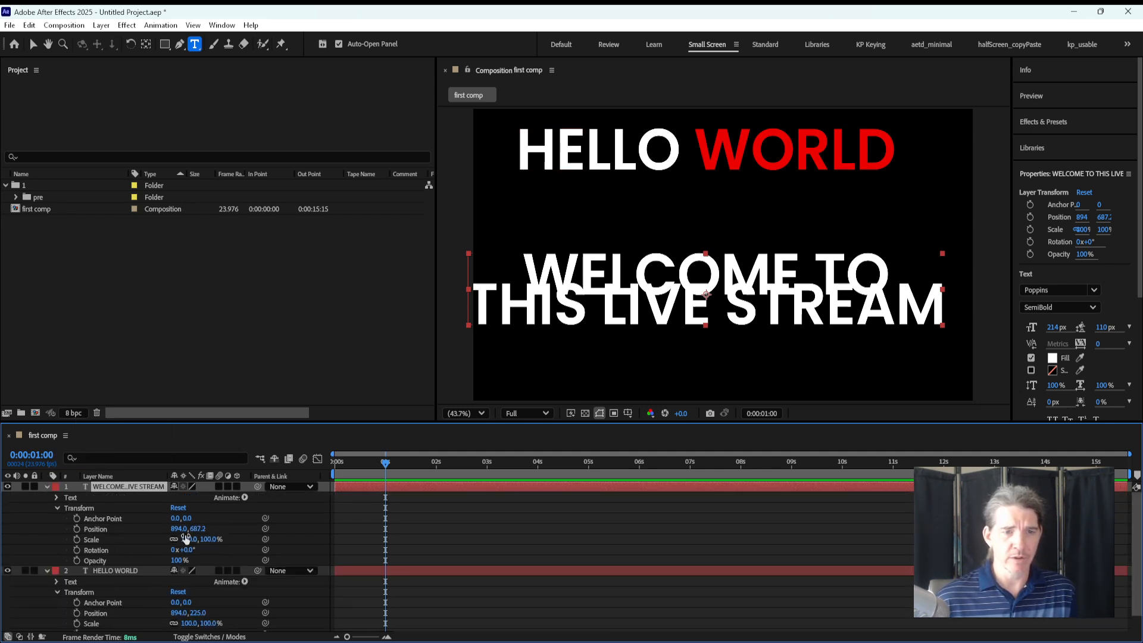
click(115, 539)
drag(190, 543, 156, 539)
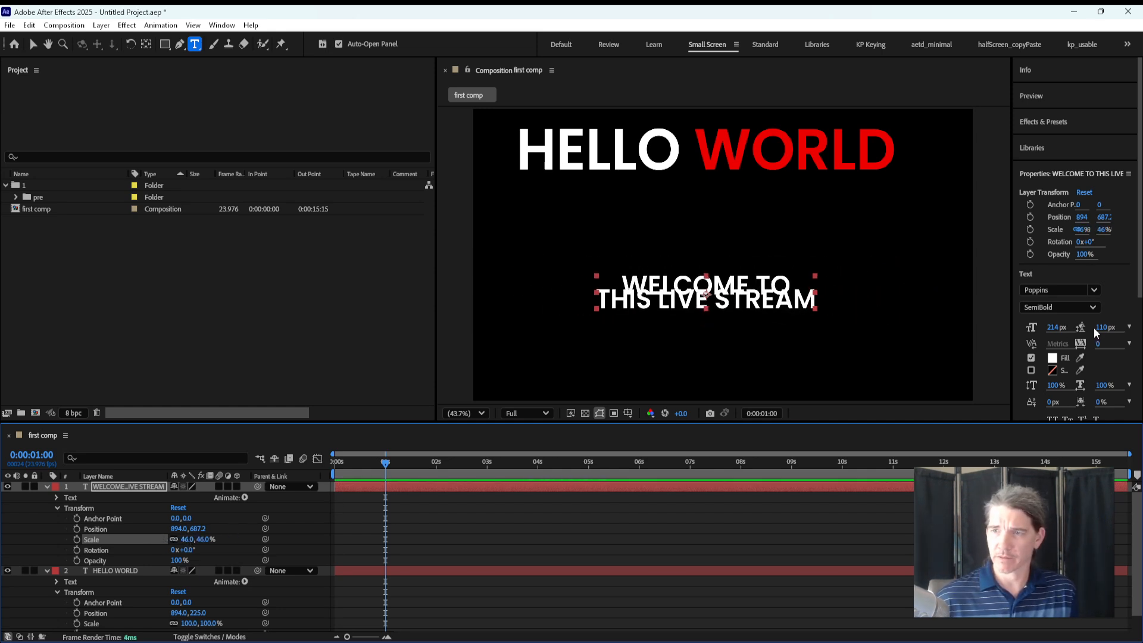
Step: Increase the leading of the two-line welcome text to 191 px
drag(1106, 332, 1142, 325)
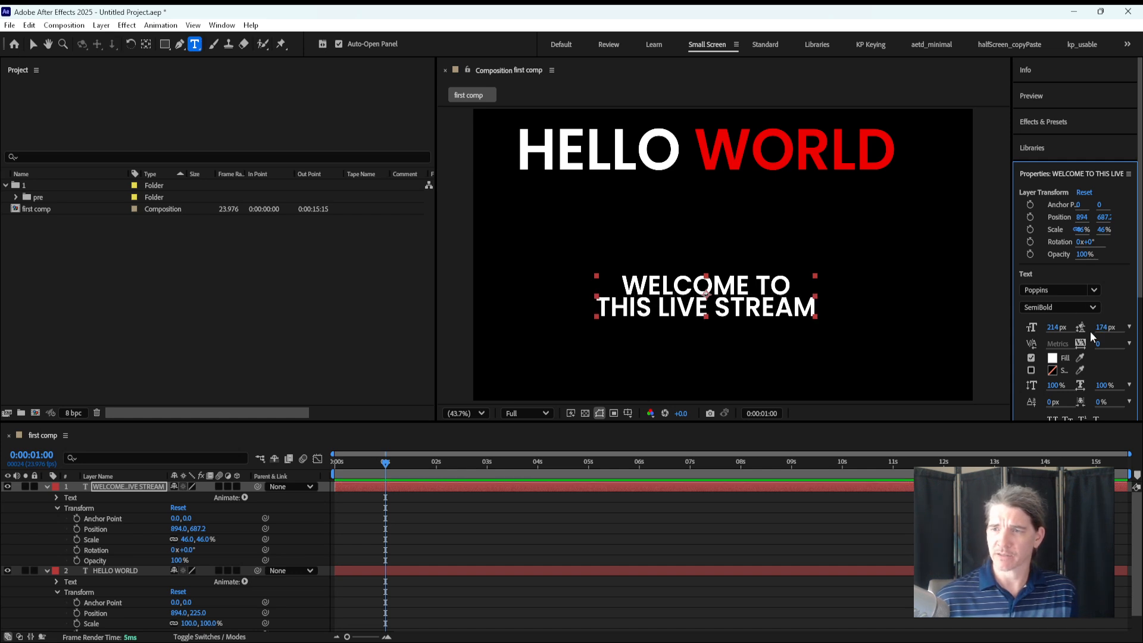
drag(1126, 328, 1117, 332)
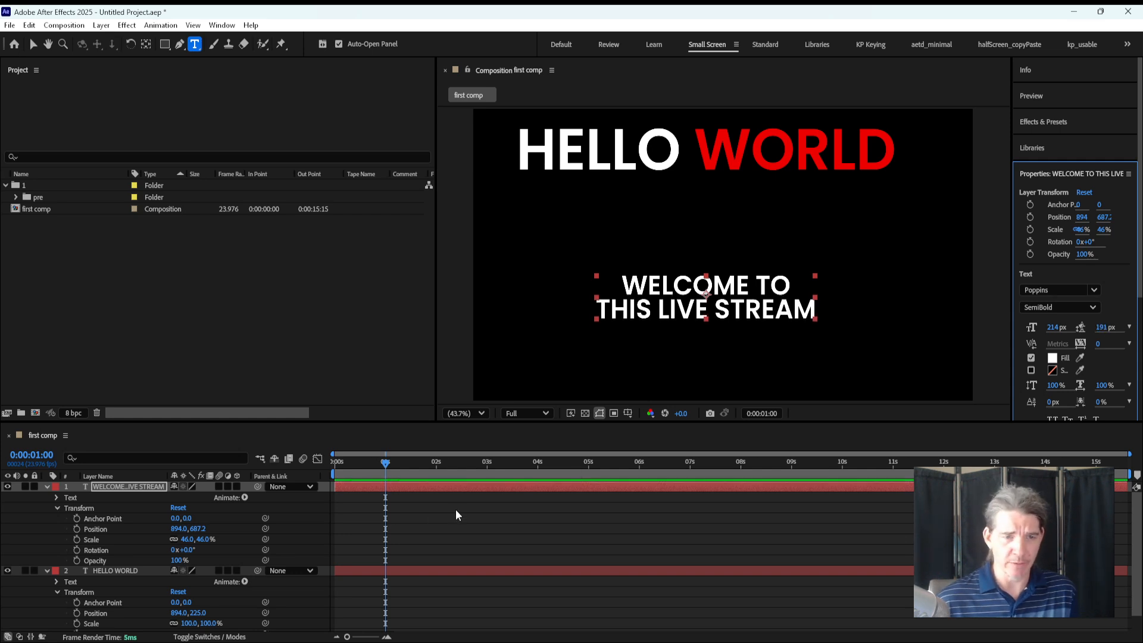
Step: Set the welcome text layer's Scale to 100% in the Timeline
click(188, 540)
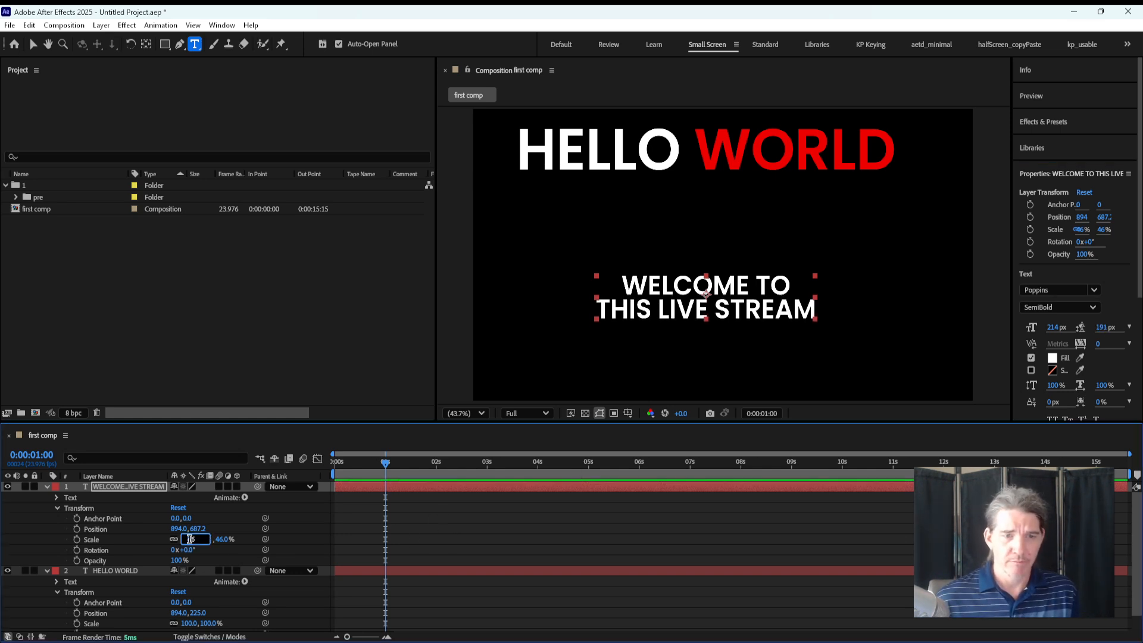
text(10)
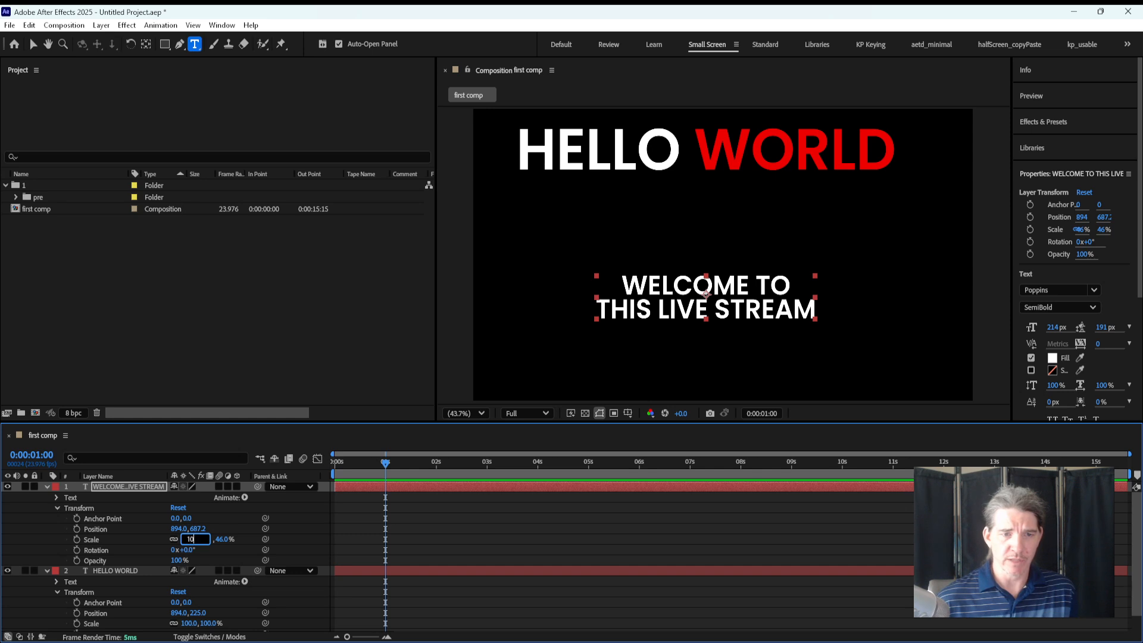
text(0)
key(Return)
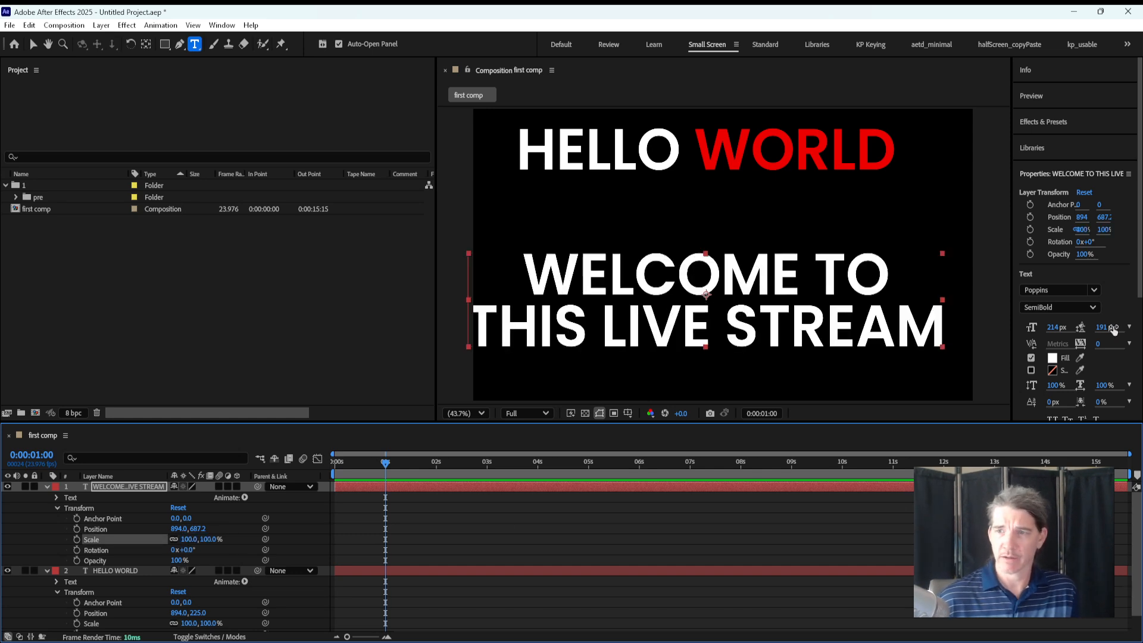
Step: Set the welcome text's font size to 83 px and its leading to 72 px, and deselect the layer
drag(1057, 328, 991, 333)
drag(1102, 329, 1012, 330)
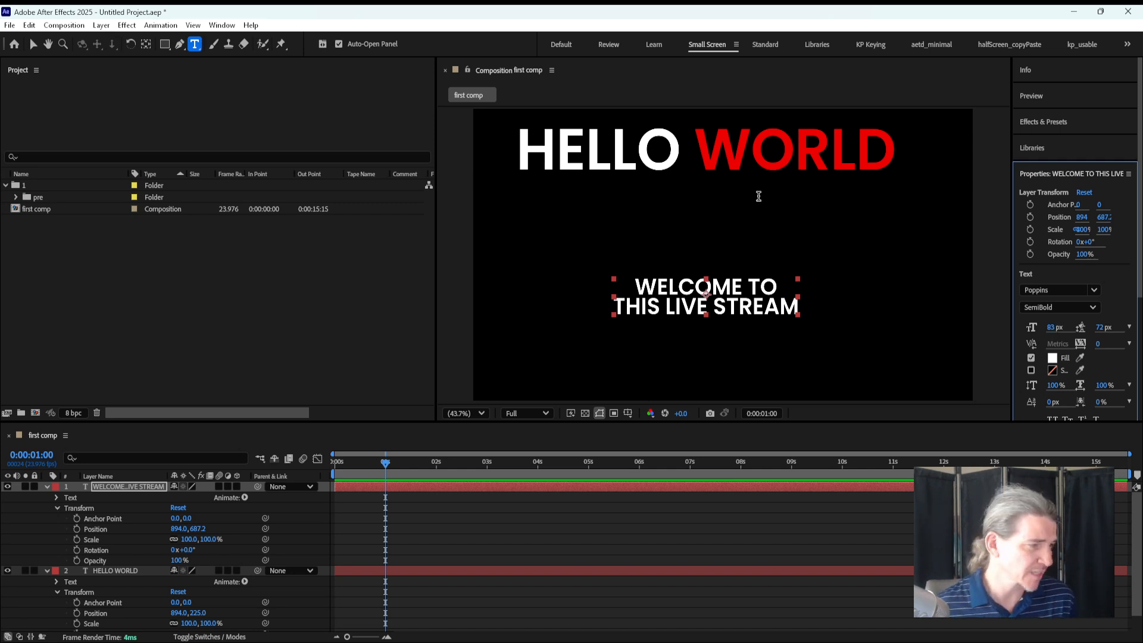
click(556, 520)
Step: Move the welcome text under HELLO, to a Position of about 539, 467, and deselect it
key(v)
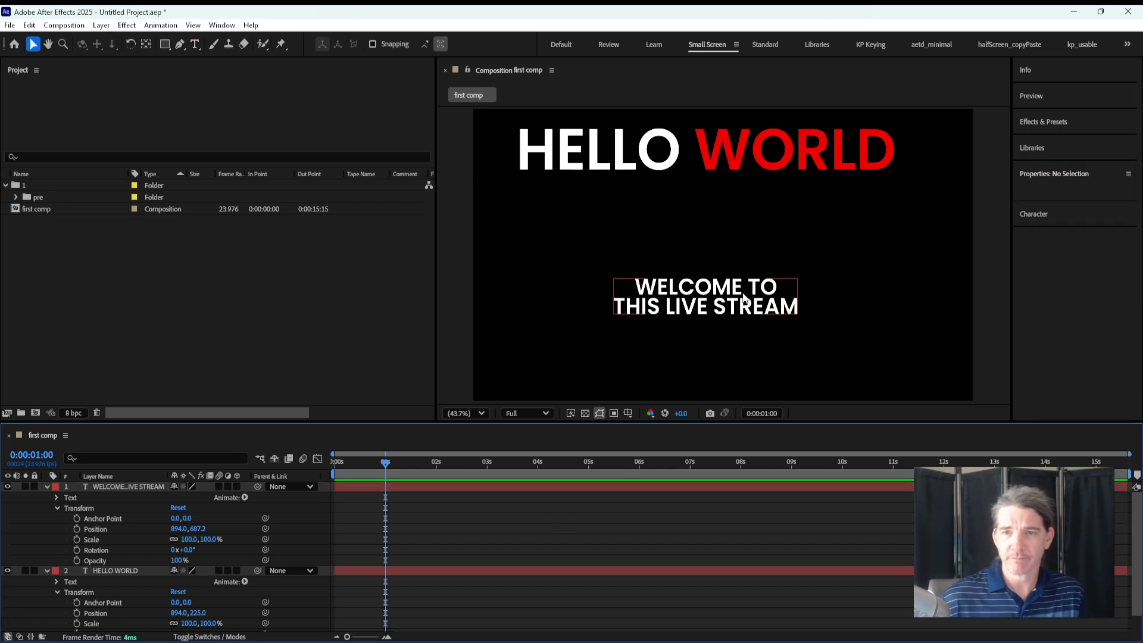
drag(743, 300, 652, 240)
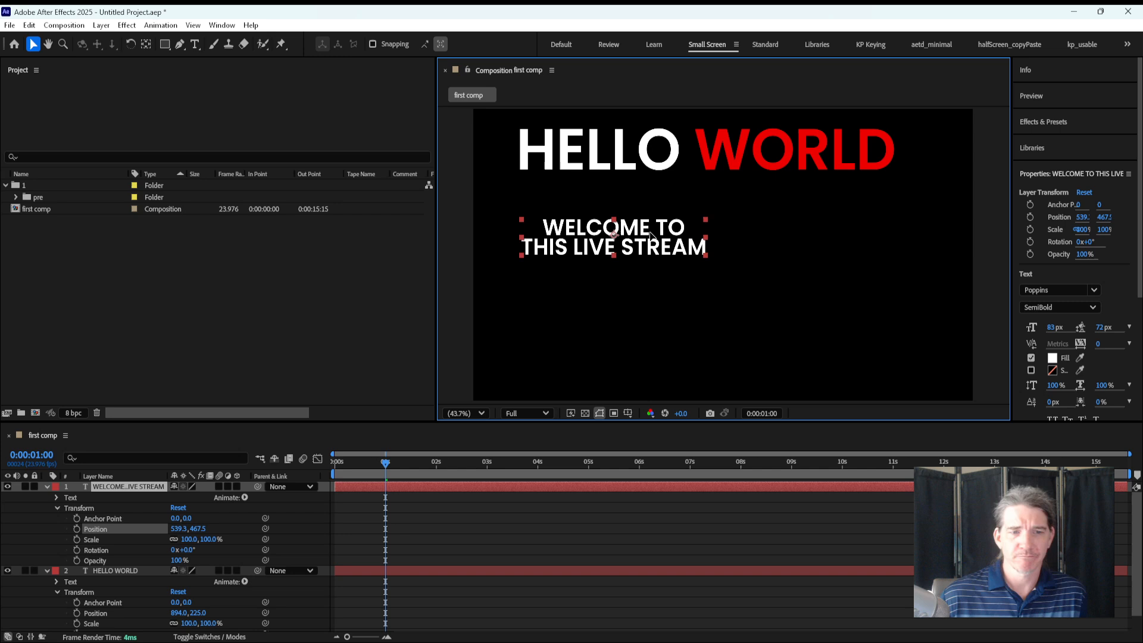
click(484, 523)
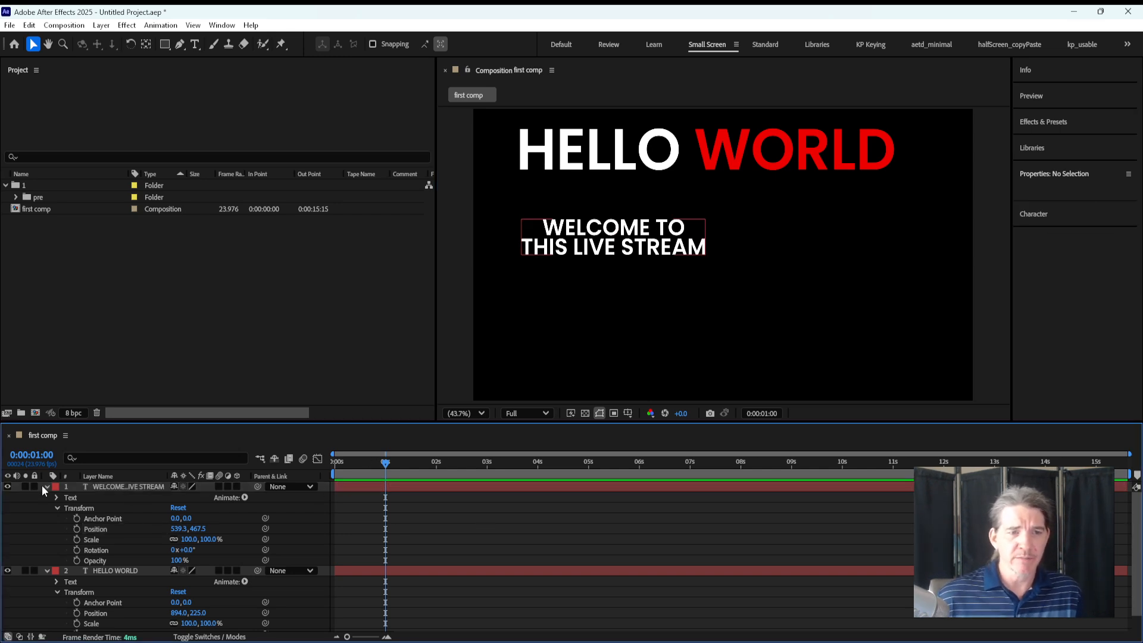
Step: Clear the layer selection and move the current-time indicator to the start of the Timeline
click(107, 487)
click(401, 496)
drag(383, 463, 316, 466)
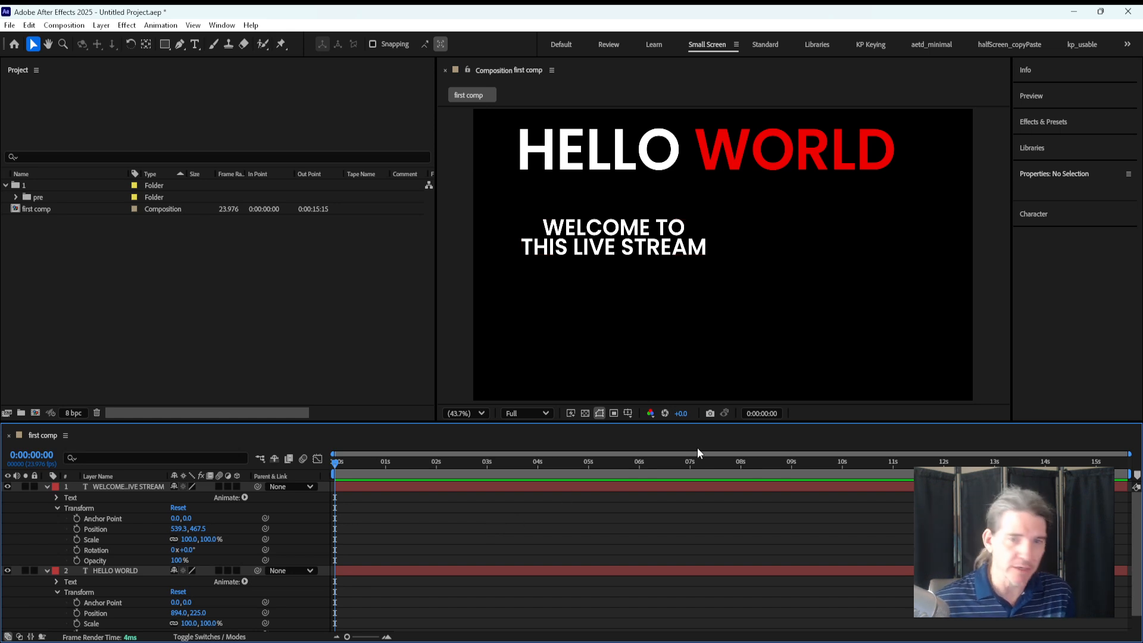
Step: Zoom the composition view out and in repeatedly through its magnification levels, ending at 50%
click(453, 306)
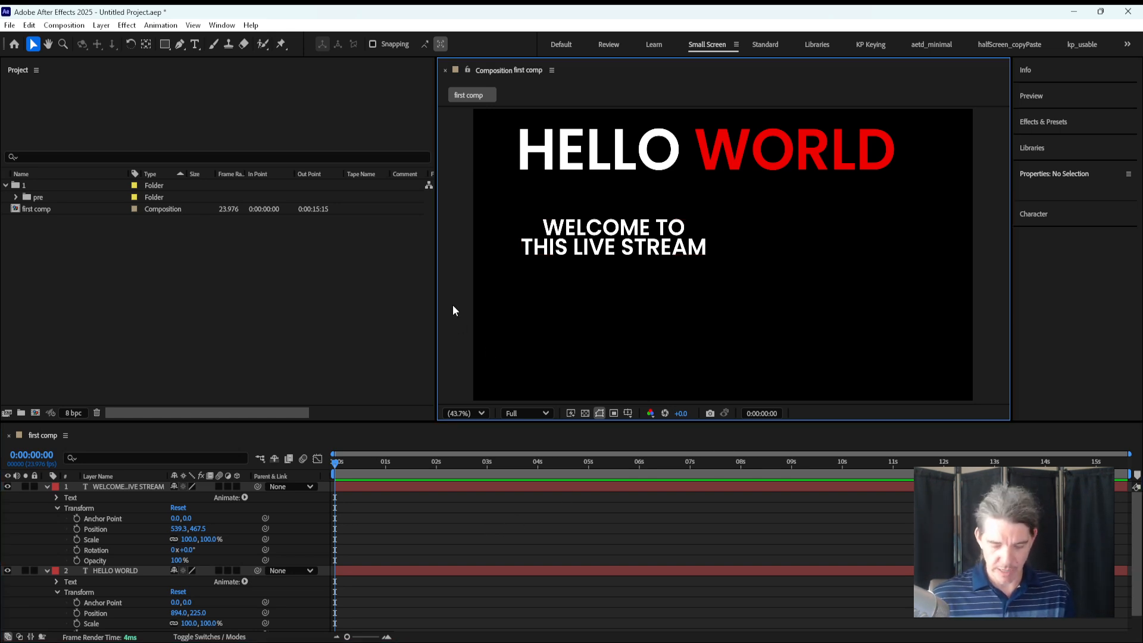
key(comma)
key(comma)
key(comma)
key(comma)
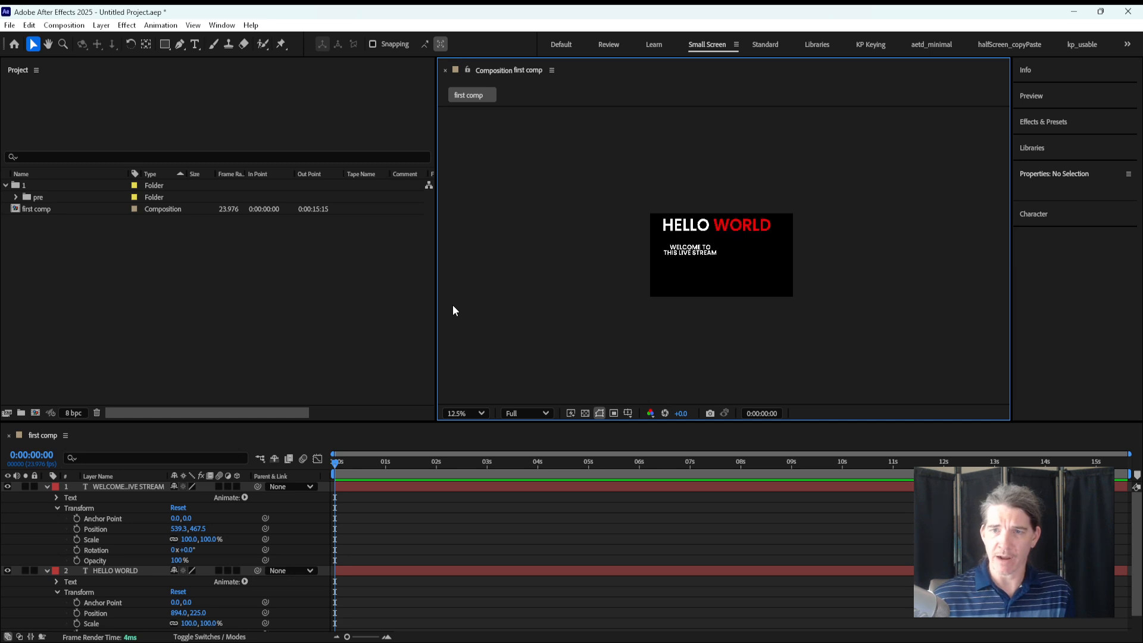
key(period)
key(period)
key(comma)
key(comma)
key(comma)
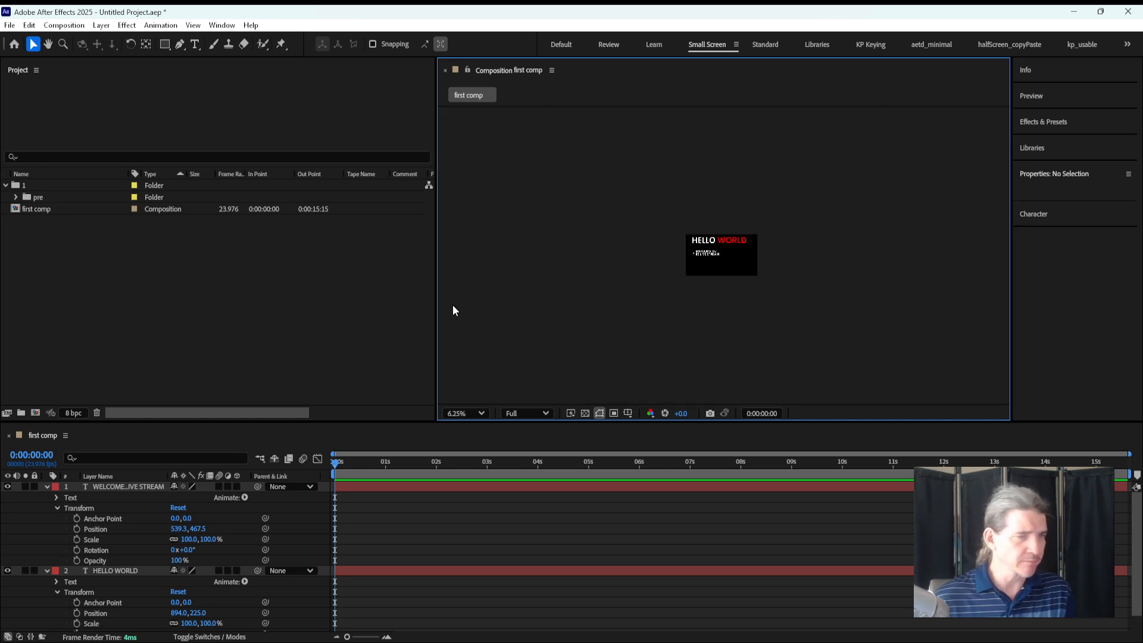
key(period)
key(period)
key(period)
key(comma)
key(comma)
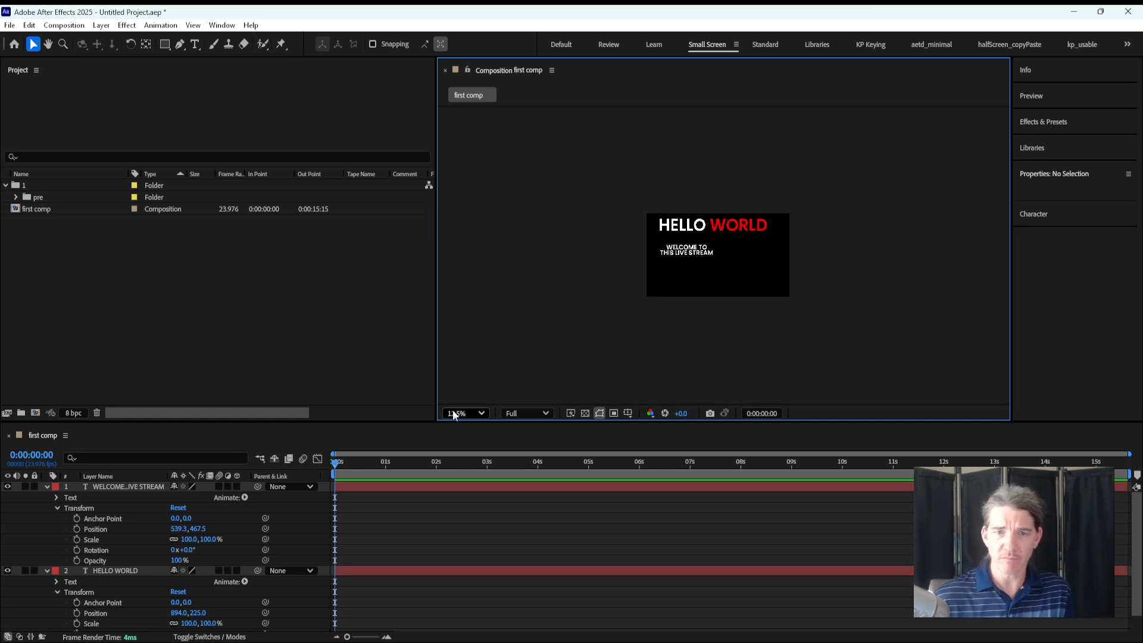
key(comma)
key(period)
key(period)
key(period)
Step: Set the composition view's magnification to 200%, to Fit up to 100%, and finally to Fit
click(481, 413)
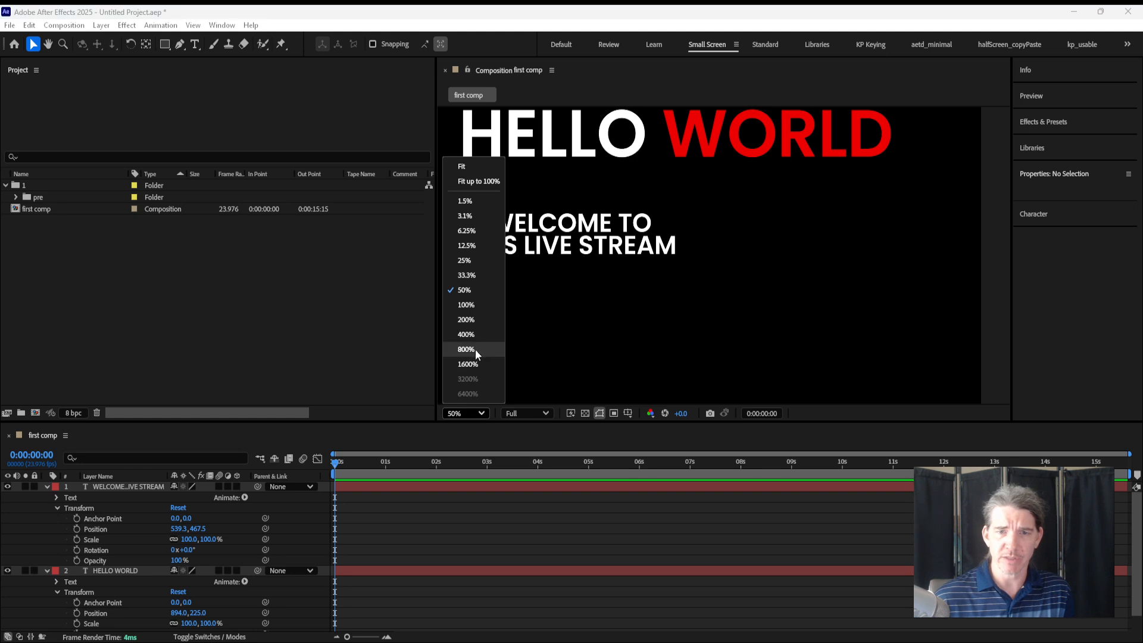
click(480, 323)
click(483, 414)
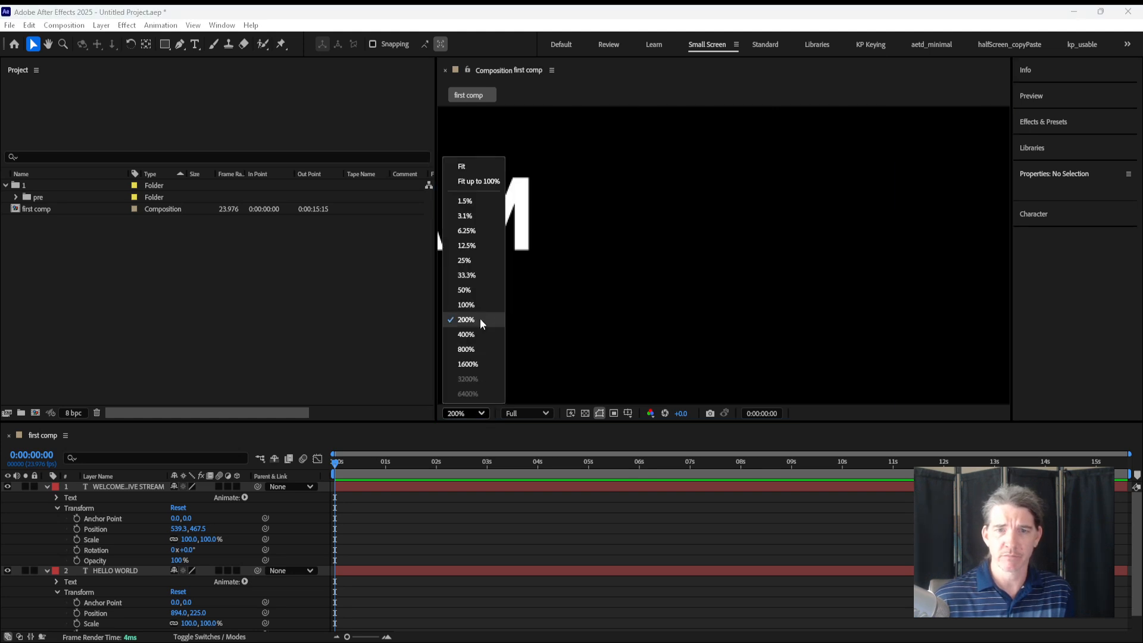
click(479, 182)
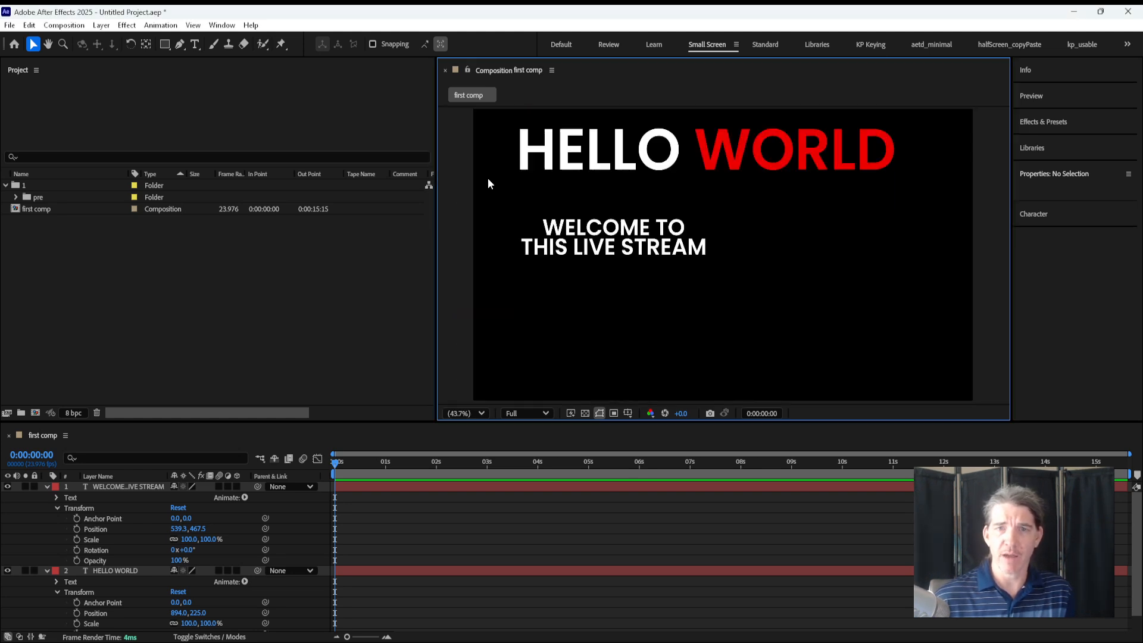
click(467, 413)
click(476, 165)
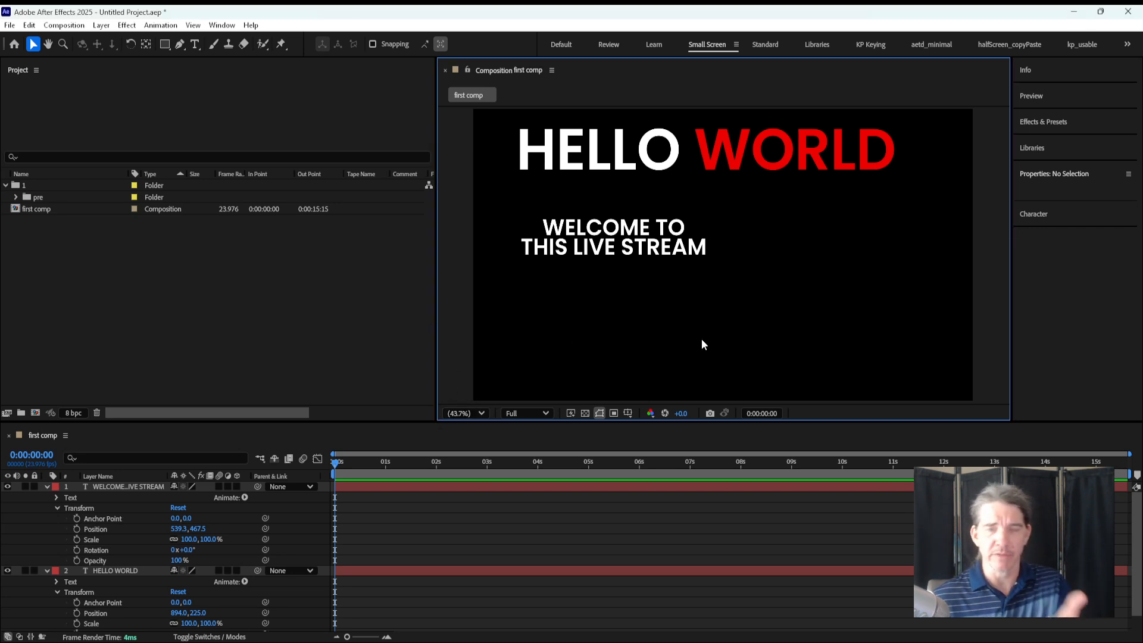
click(470, 414)
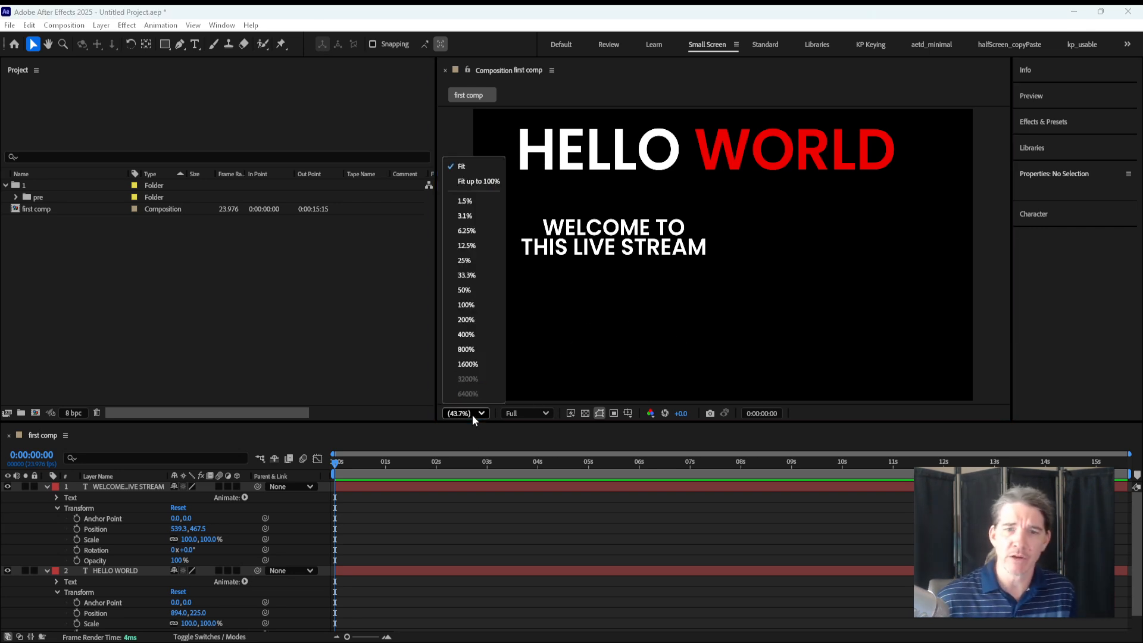
click(453, 132)
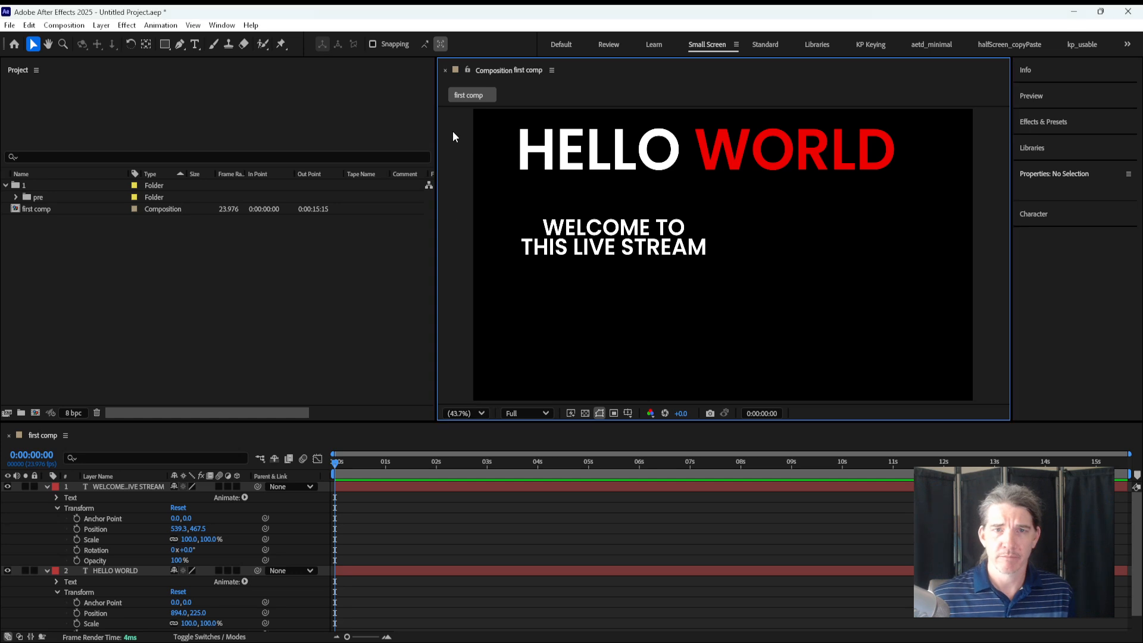
Step: Zoom the composition view out and in, ending at 25% magnification
scroll(458, 145, down, 2)
scroll(499, 185, up, 2)
scroll(659, 309, down, 2)
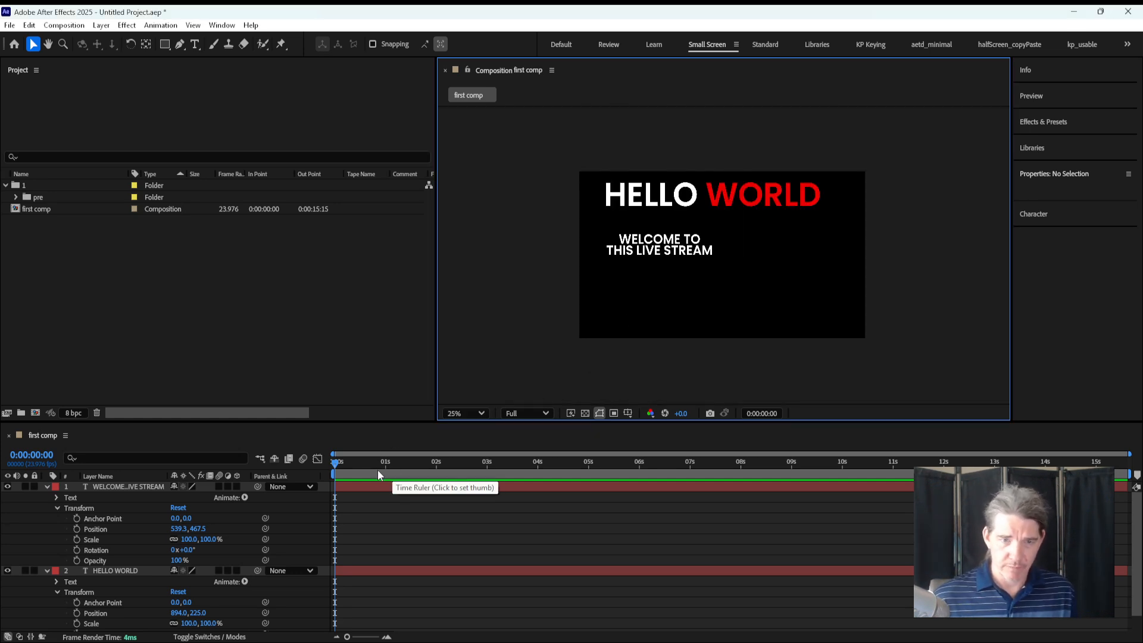
Step: Scrub the current time back to the first frame and zoom the Timeline in until single frames are marked
drag(377, 466, 305, 456)
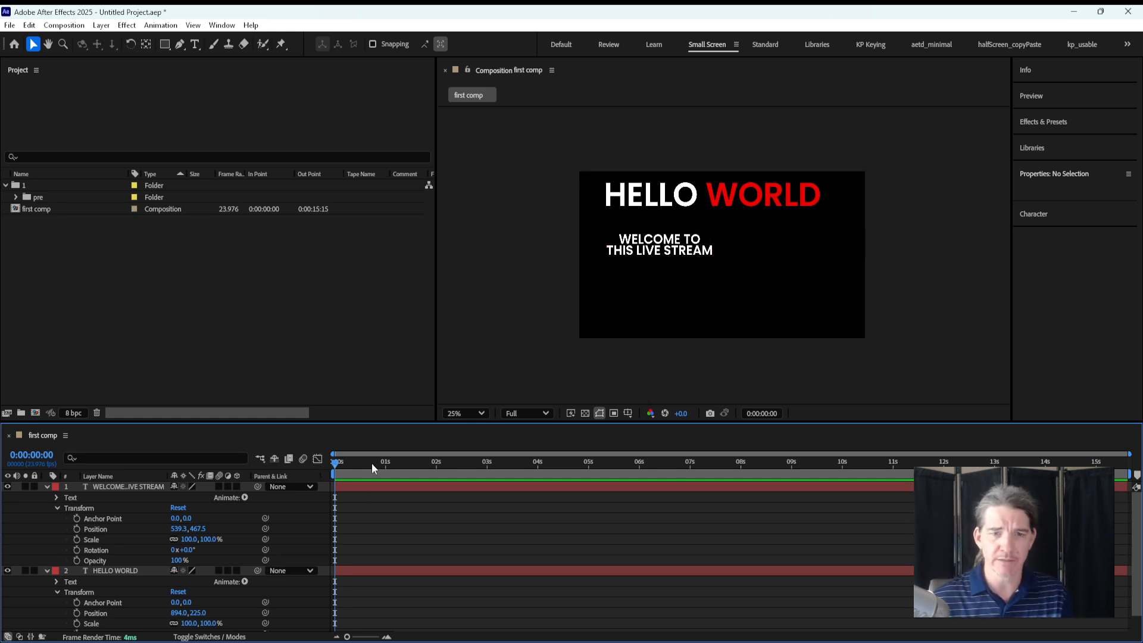
key(equal)
key(equal)
key(equal)
key(equal)
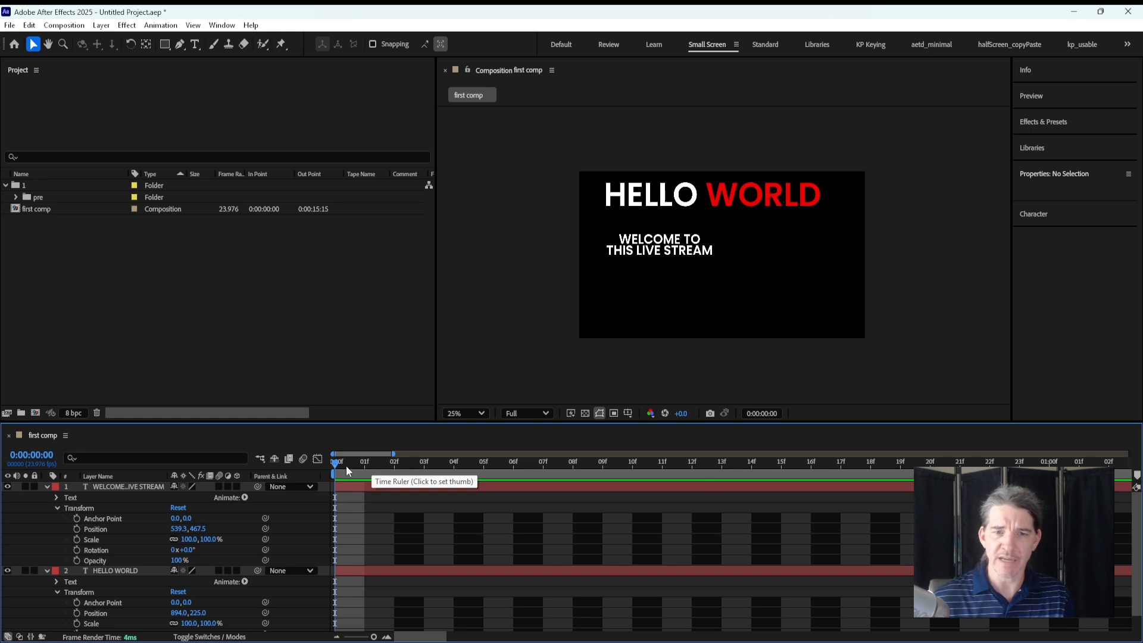
Step: Zoom the Timeline out until the full composition duration fits, and set the current time to 0:00:00:23
key(minus)
key(minus)
key(minus)
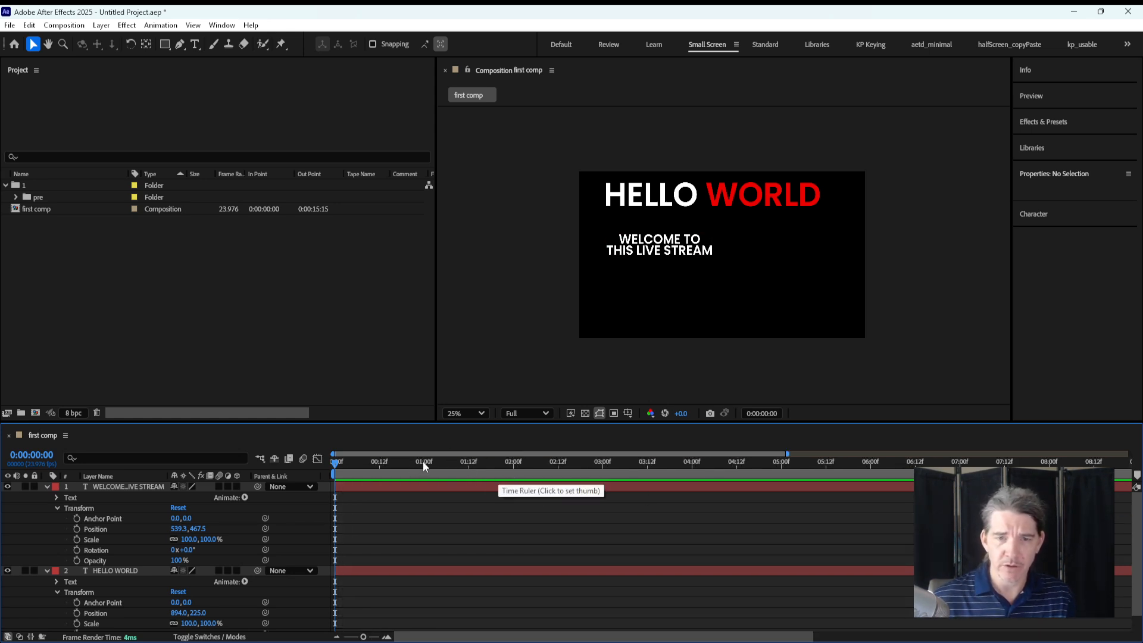
key(minus)
click(384, 463)
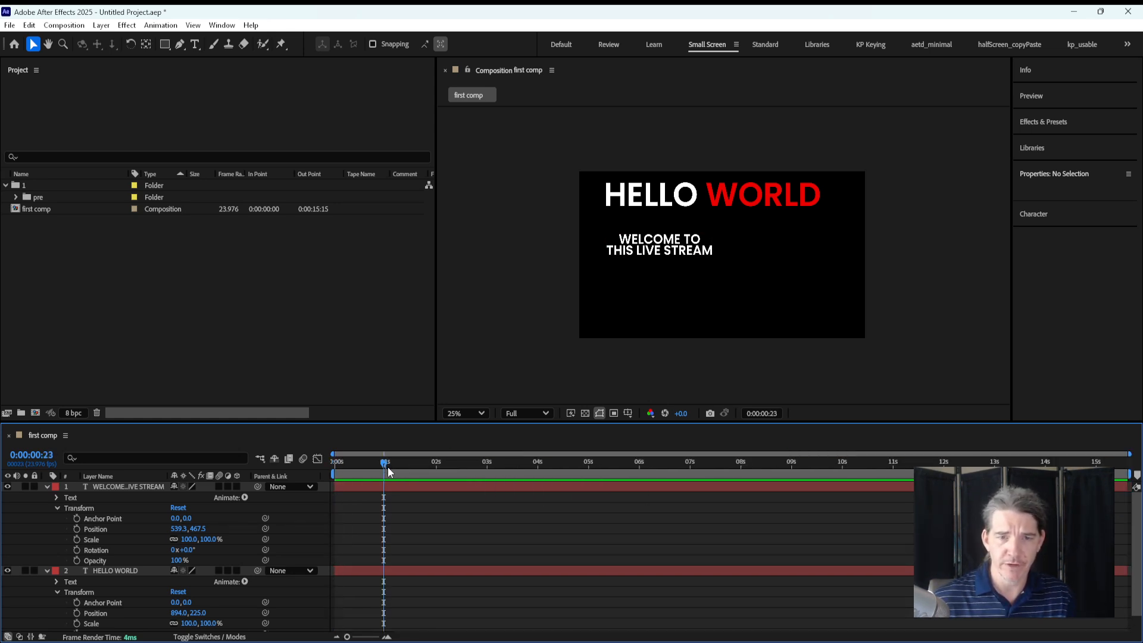
Step: Zoom the Timeline in around the current time, return to its start and set the current time to 0:00:00:01
key(equal)
key(equal)
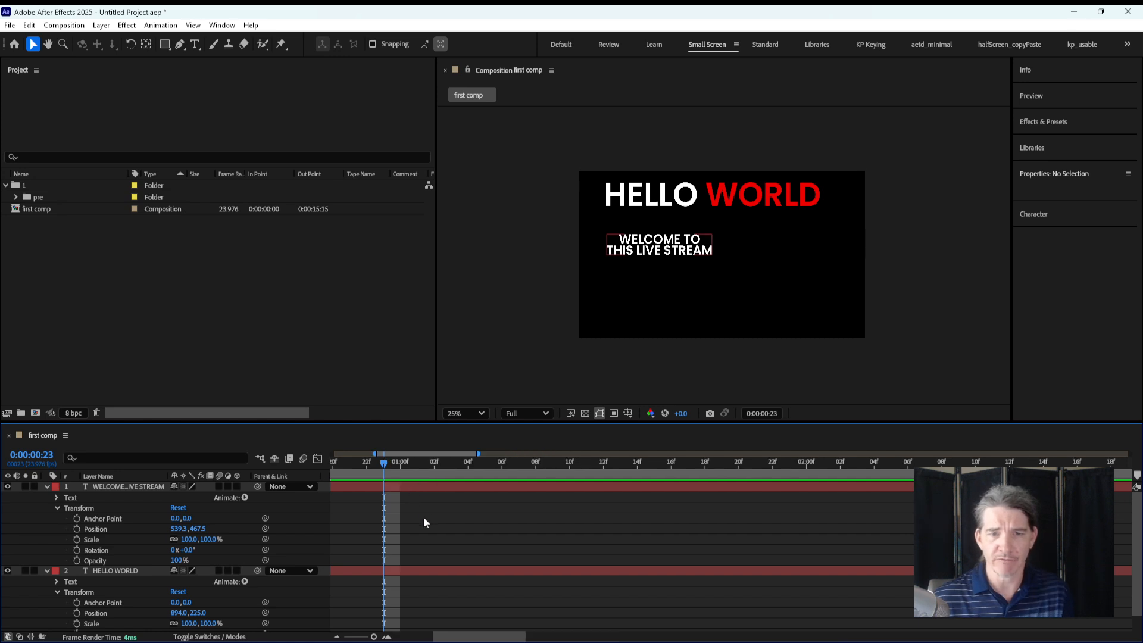
key(equal)
drag(415, 507, 695, 516)
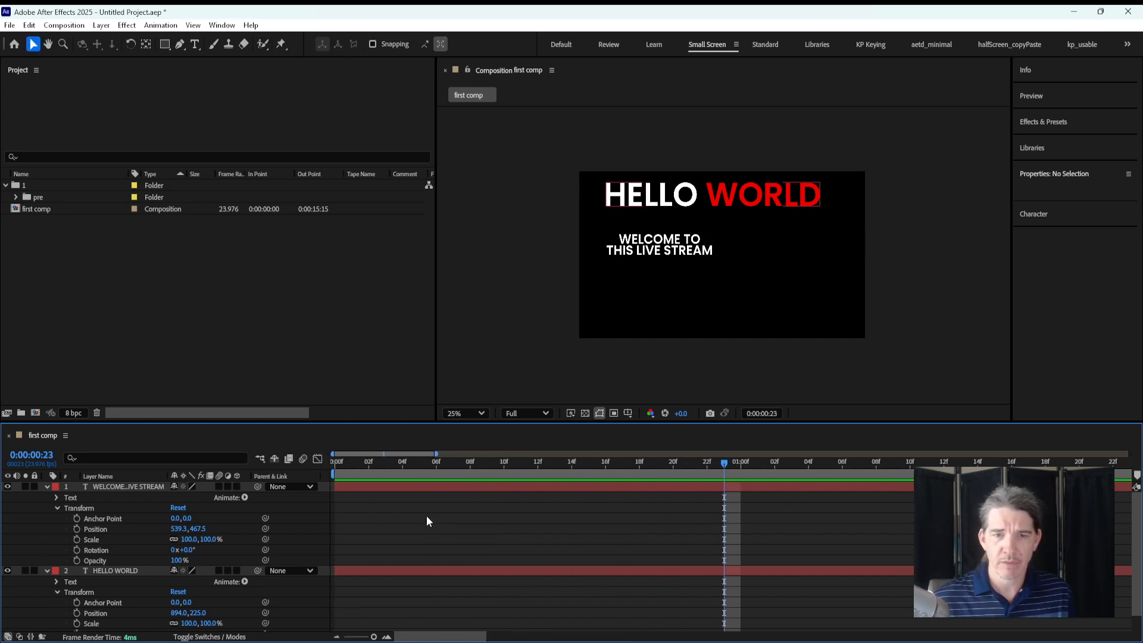
mouse_move(352, 464)
mouse_down()
mouse_move(911, 463)
mouse_move(352, 470)
mouse_up()
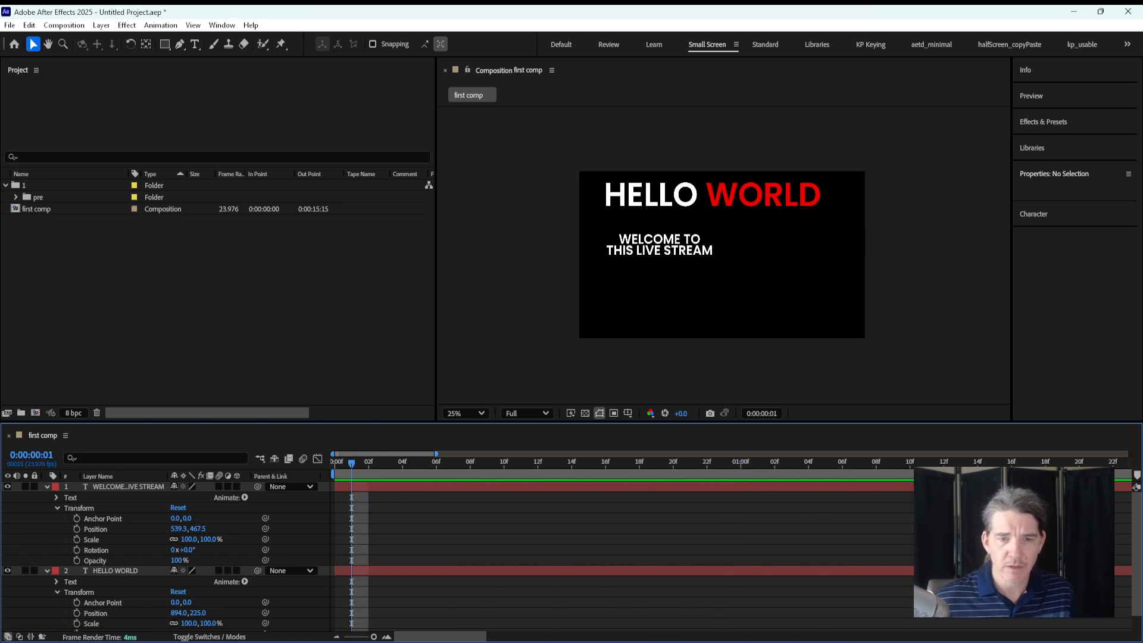
Step: Zoom the Timeline in, out to the full composition duration, and back in to about the first two seconds
mouse_move(373, 638)
mouse_down()
mouse_move(346, 638)
mouse_move(375, 639)
mouse_up()
click(387, 637)
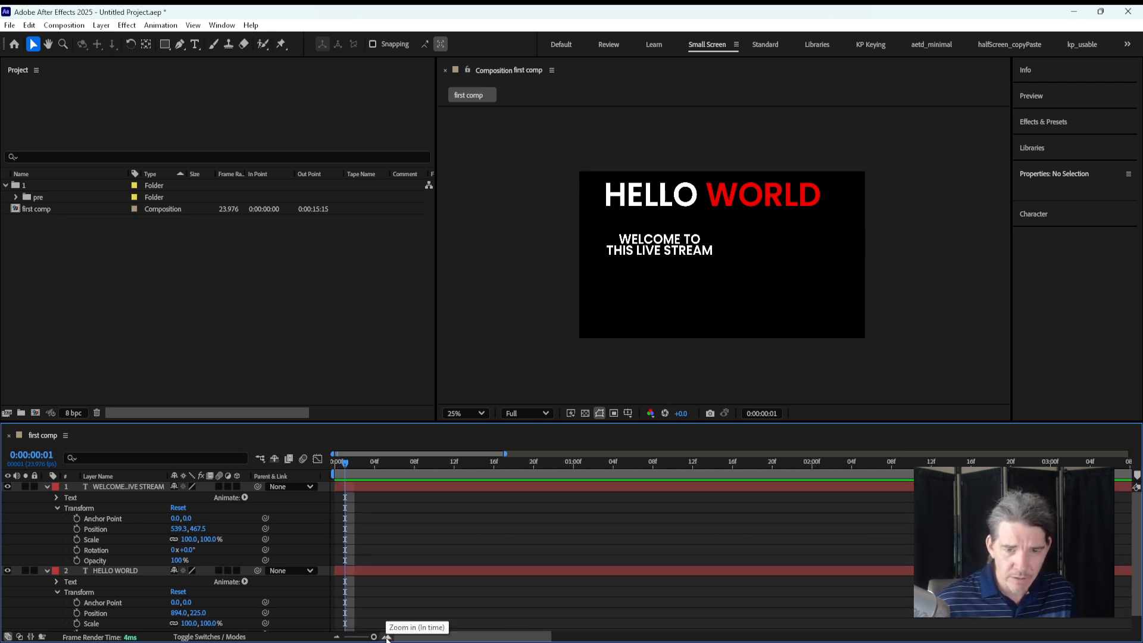
click(338, 637)
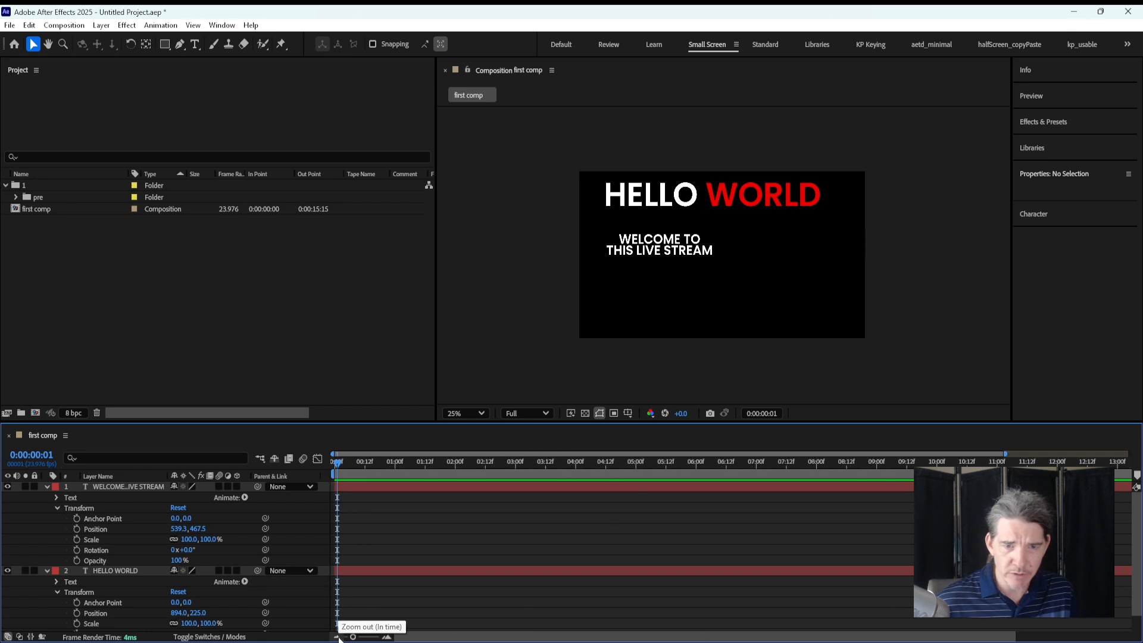
click(338, 637)
drag(347, 637, 347, 637)
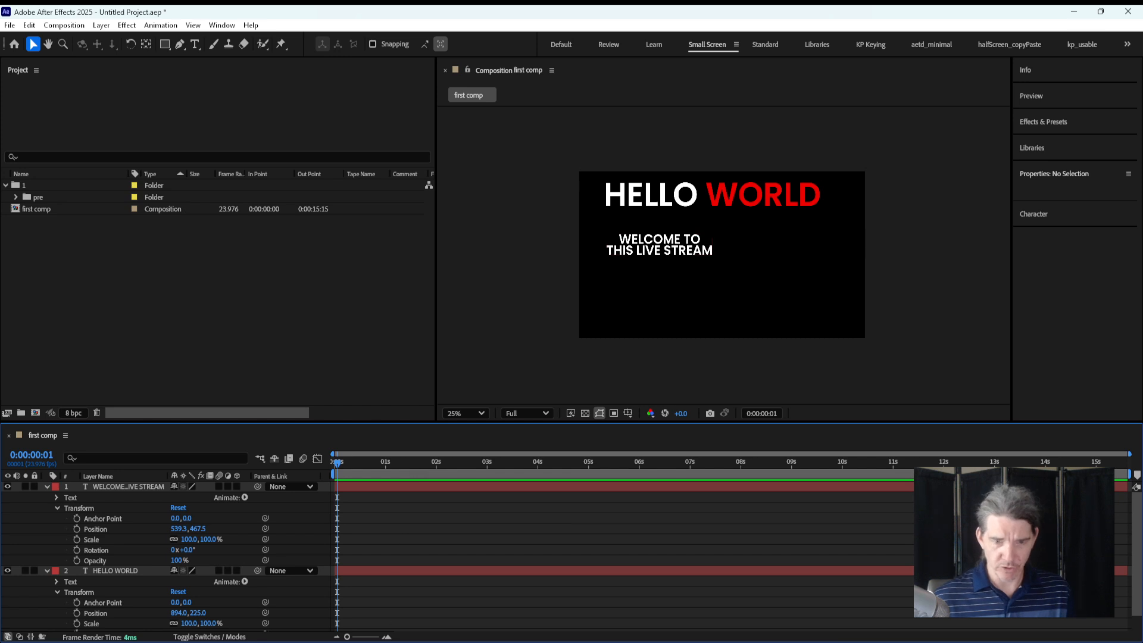
click(387, 637)
click(388, 637)
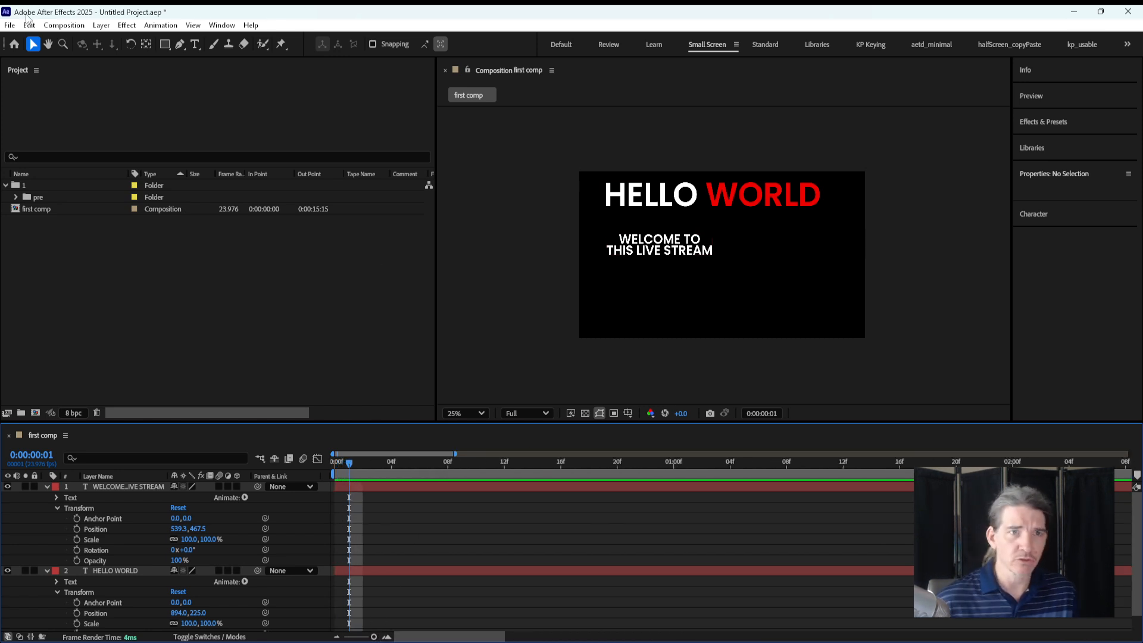
Step: Pan the Timeline back and forth in time with the Hand tool, and return to the Selection tool
click(47, 44)
drag(541, 552, 707, 590)
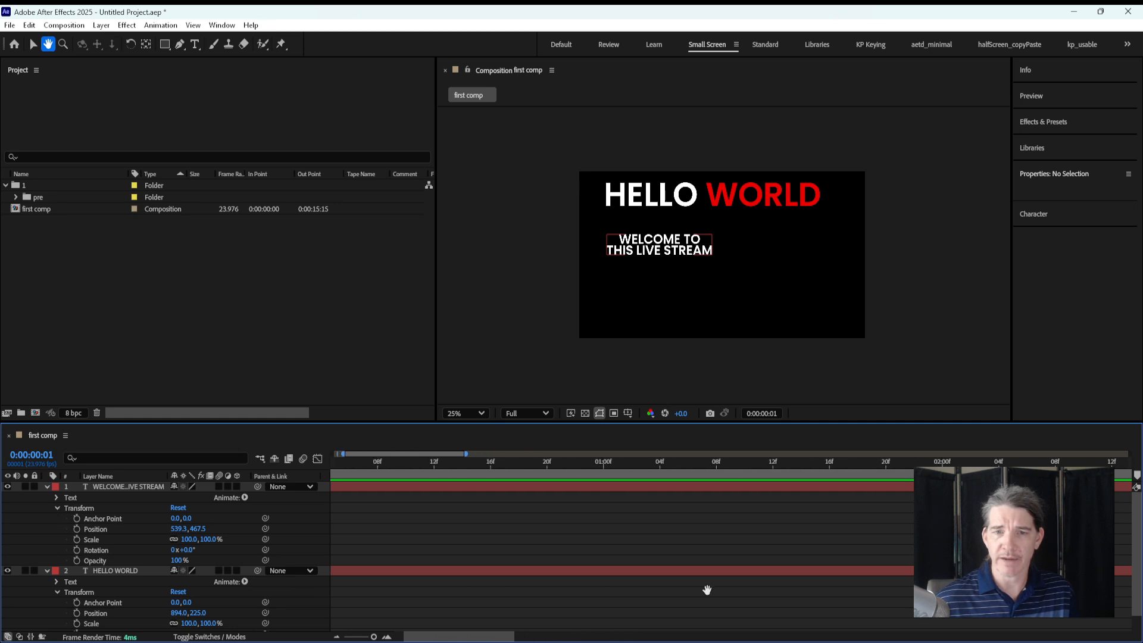
drag(869, 614, 601, 578)
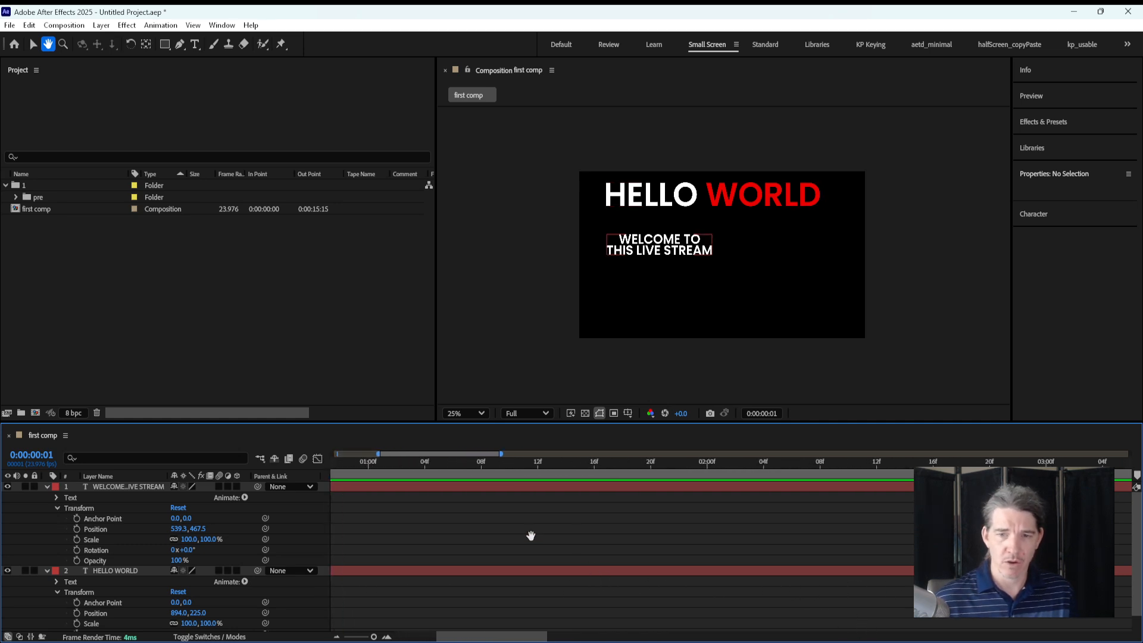
click(31, 43)
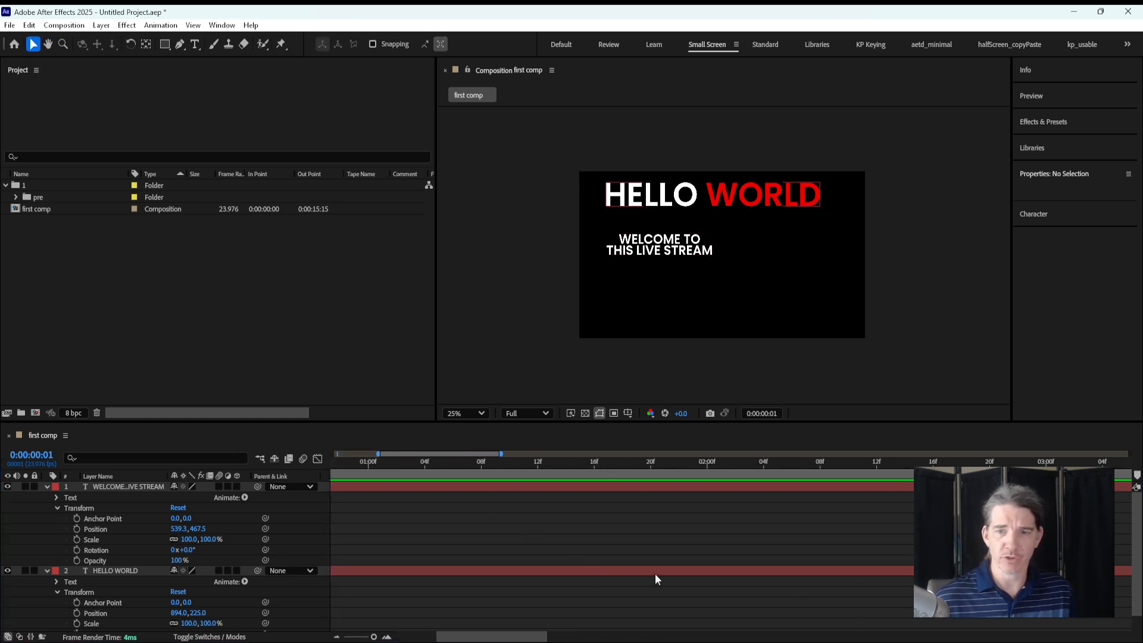
Step: Activate the Hand tool again, pan the Timeline back to its first frame, and reactivate the Selection tool
key(h)
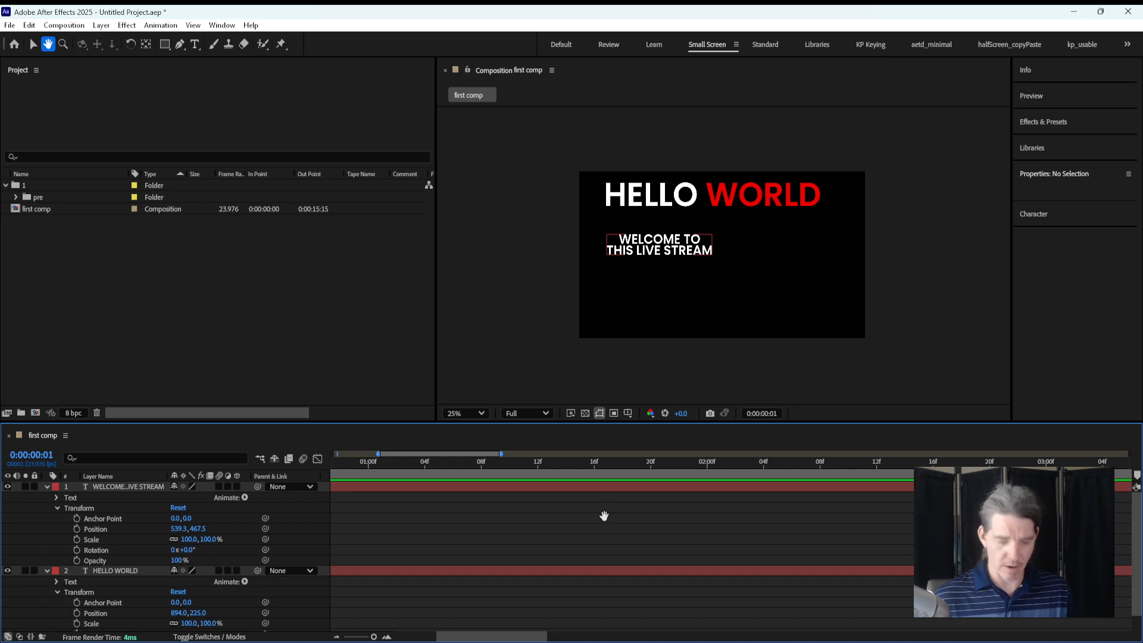
drag(809, 511, 1074, 517)
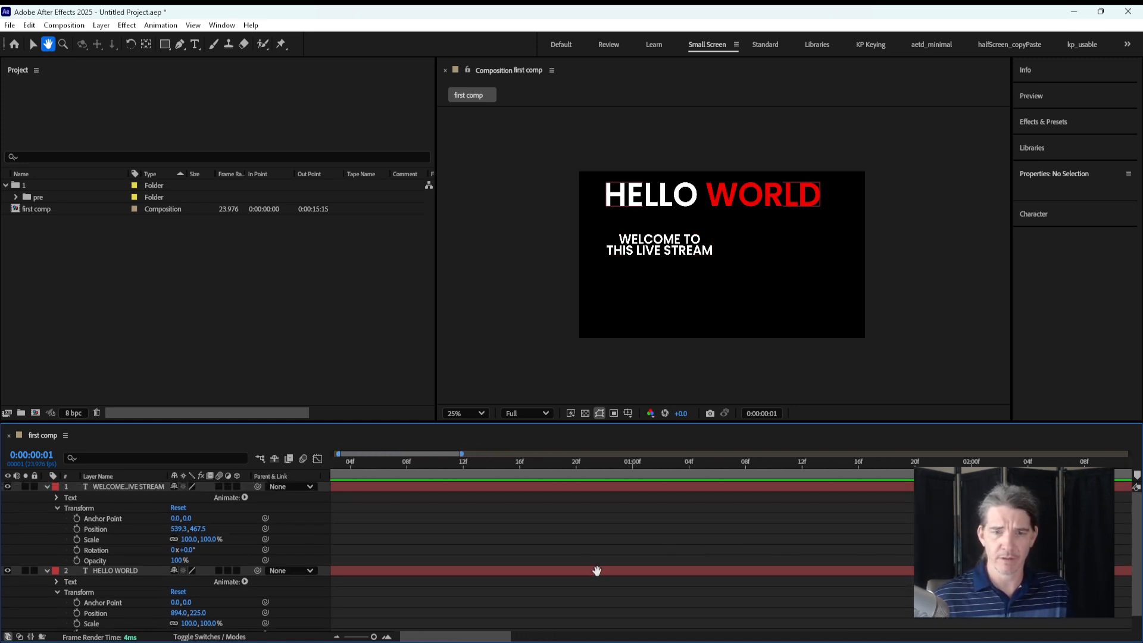
drag(597, 572, 723, 575)
key(v)
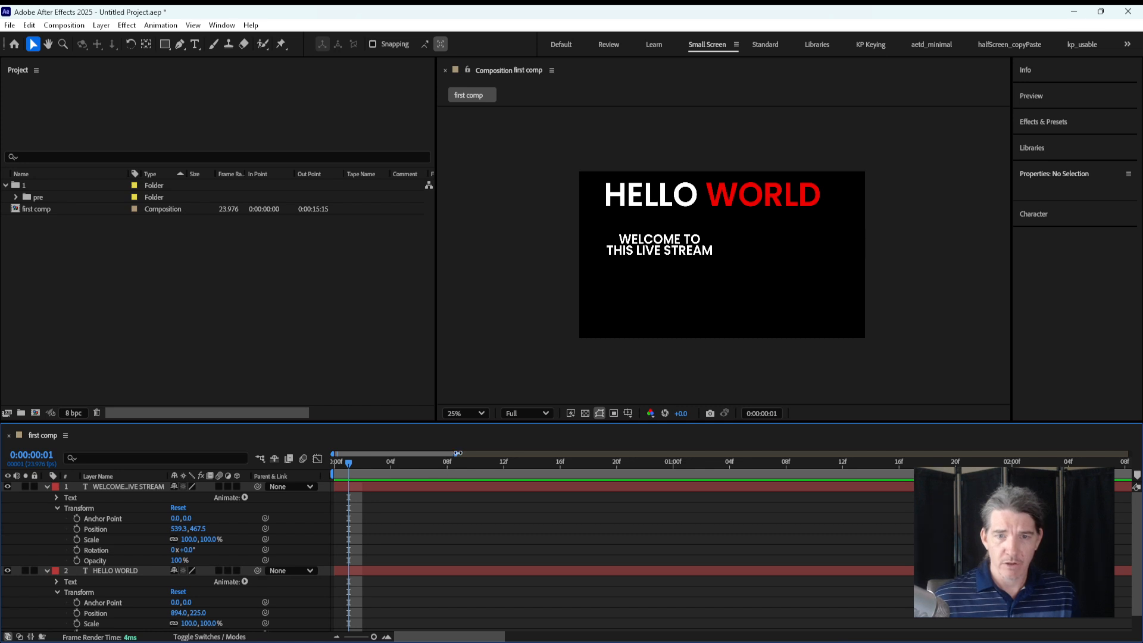
Step: Adjust the Timeline's visible time range and extend it to cover the entire composition
drag(441, 453, 399, 455)
drag(472, 635, 365, 584)
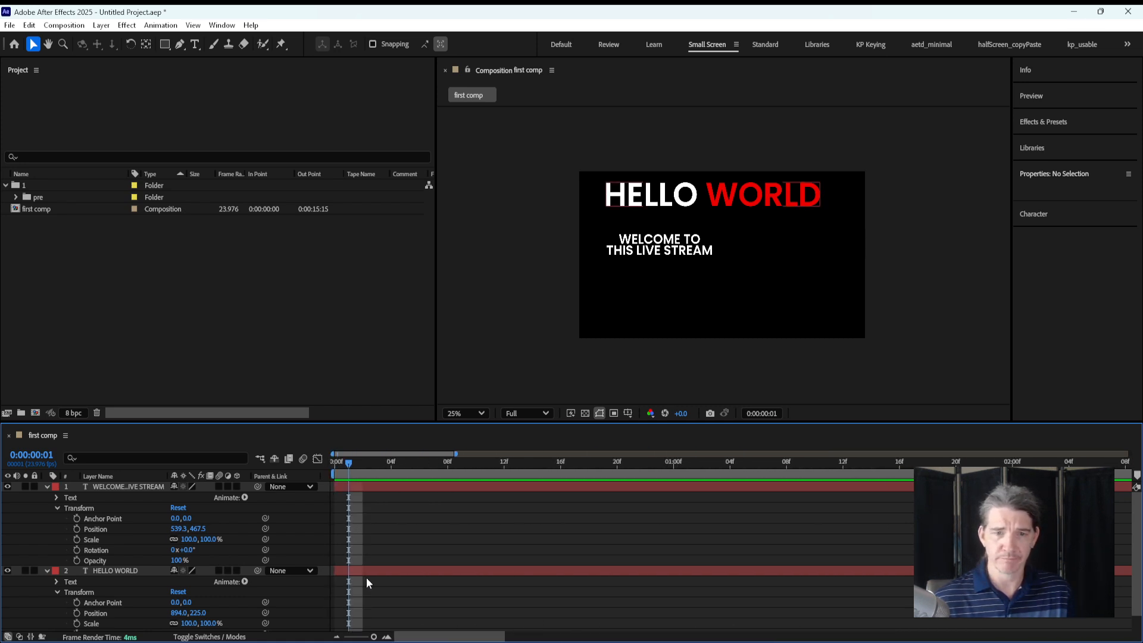
drag(457, 455, 480, 452)
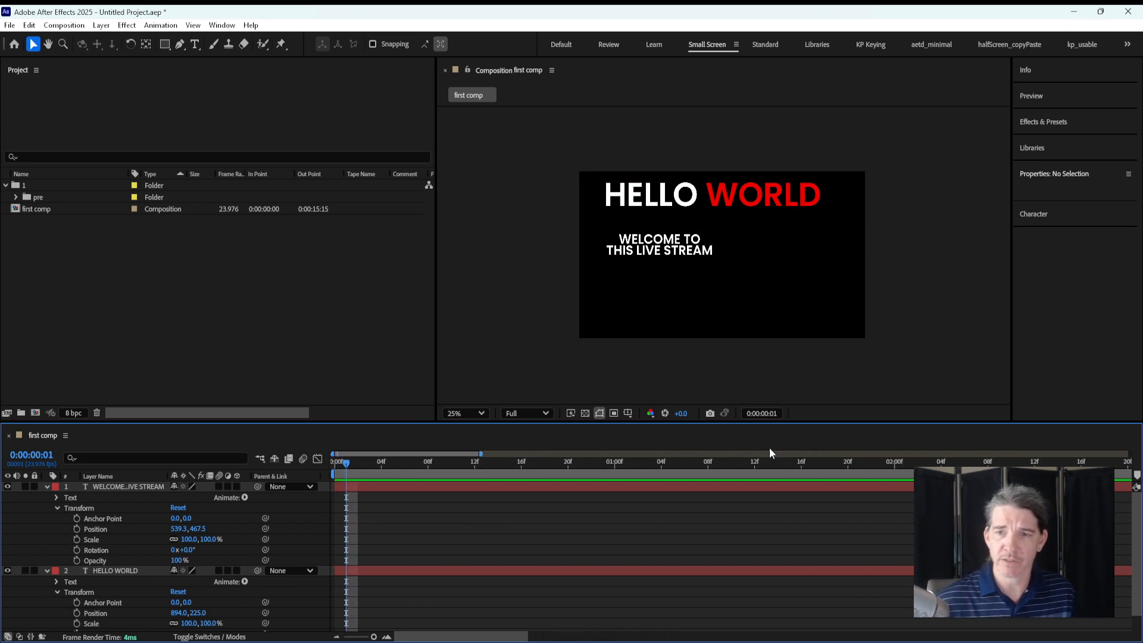
drag(483, 456, 1020, 462)
drag(595, 451, 1129, 469)
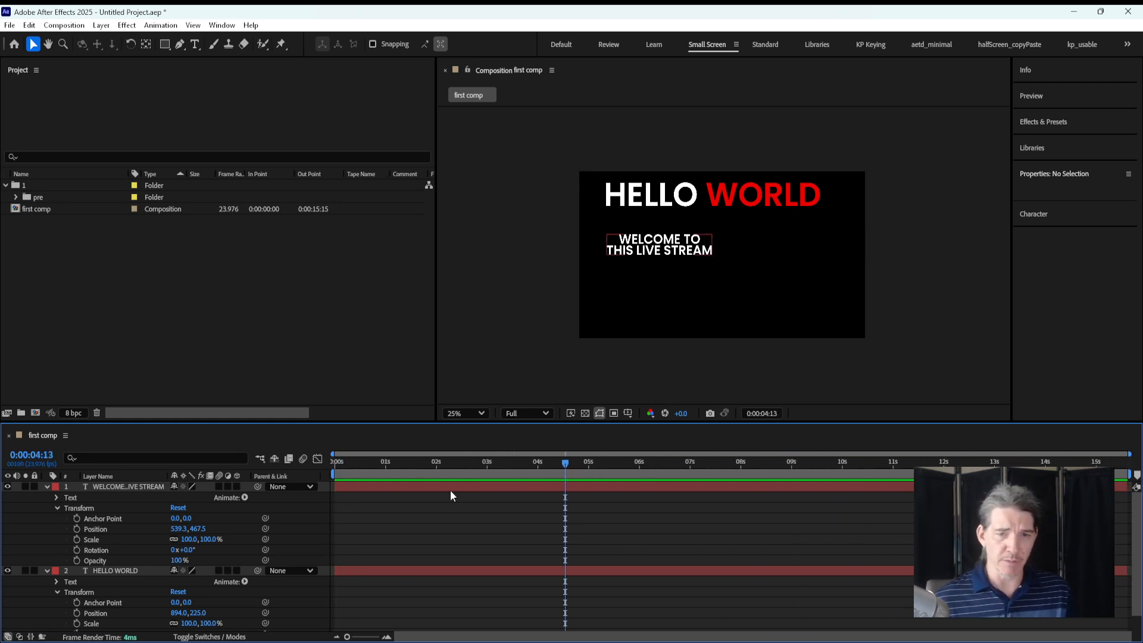
Step: Set the current time to the first frame and to 0:00:01:02, and zoom the Timeline in to single frames and back out
drag(437, 463, 337, 464)
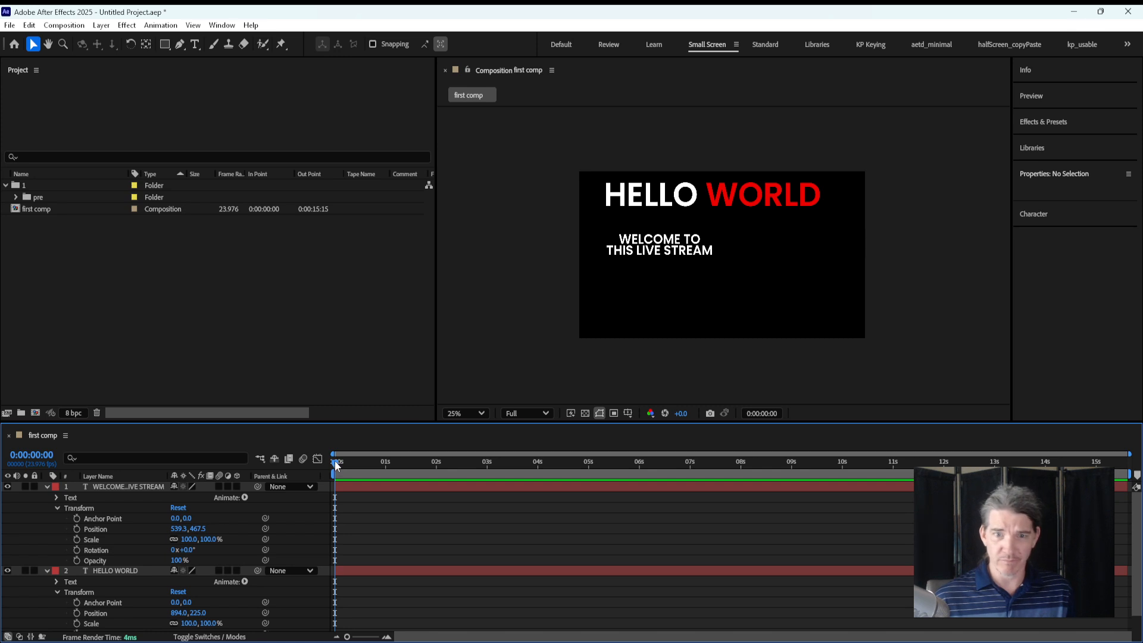
click(390, 465)
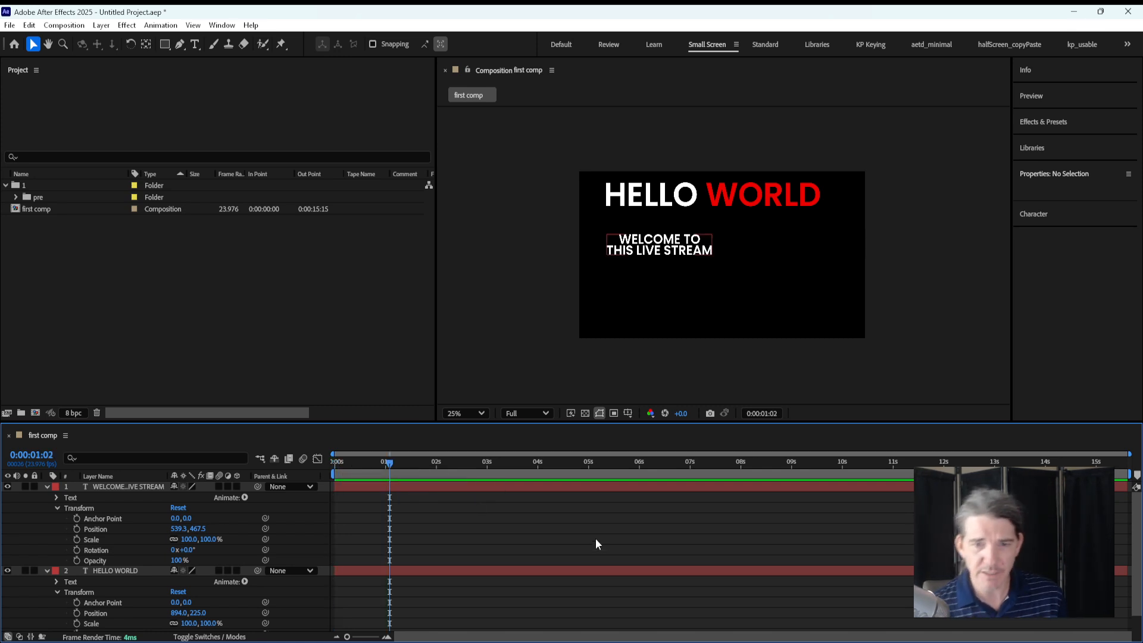
scroll(510, 556, up, 5)
scroll(567, 555, down, 5)
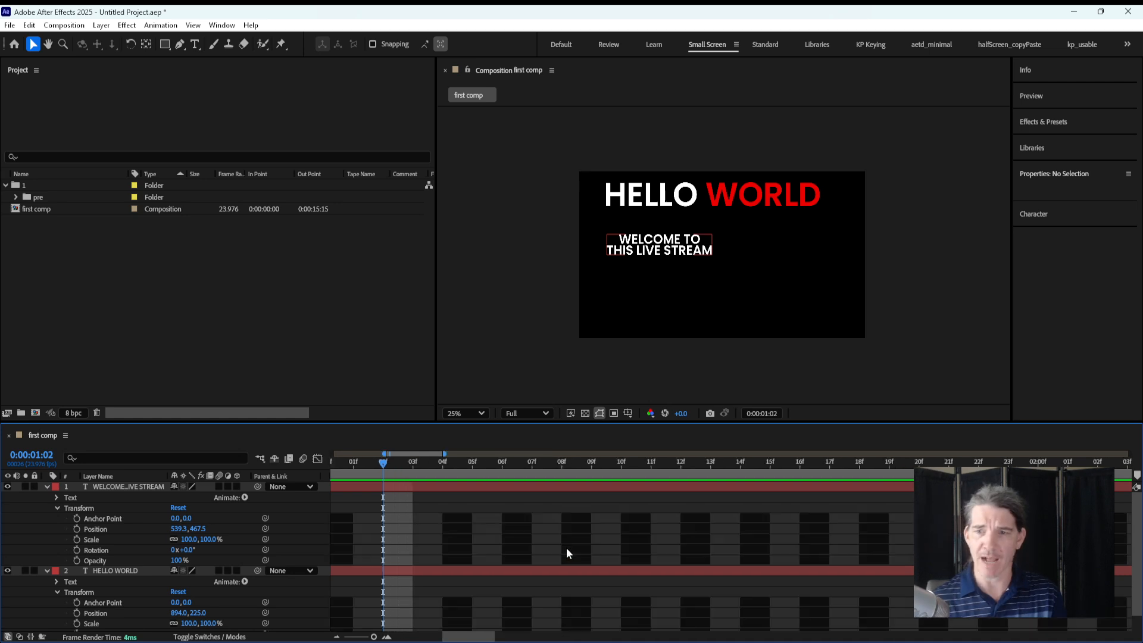
Step: Pan the Timeline with the temporary Hand tool and scrub the current time to 0:00:00:07
key(space)
drag(524, 545, 643, 538)
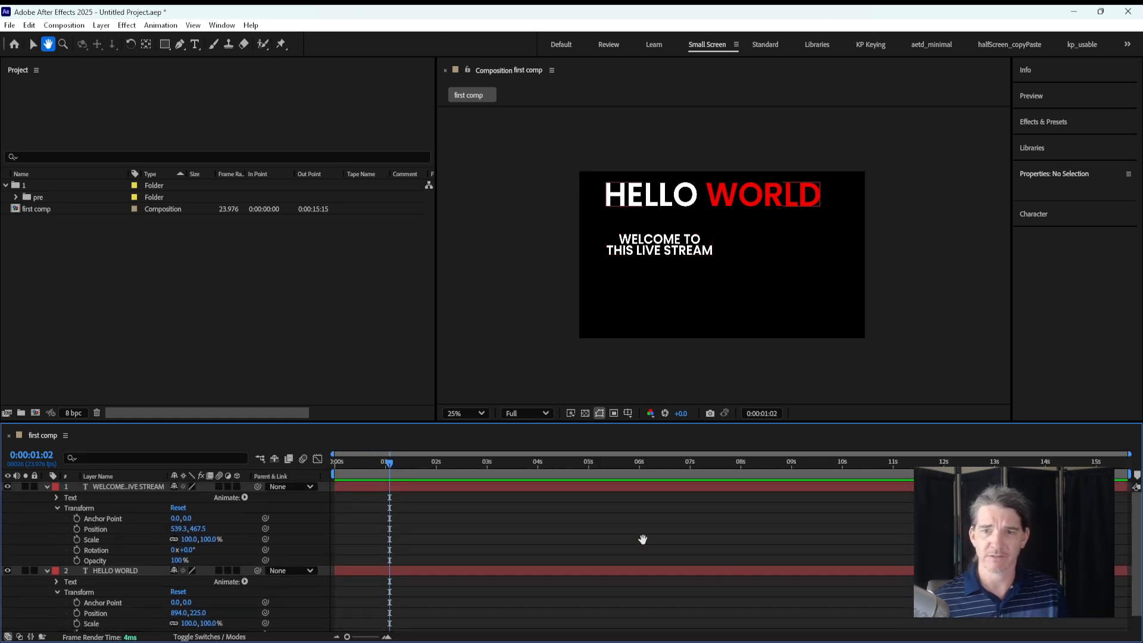
drag(390, 462, 349, 480)
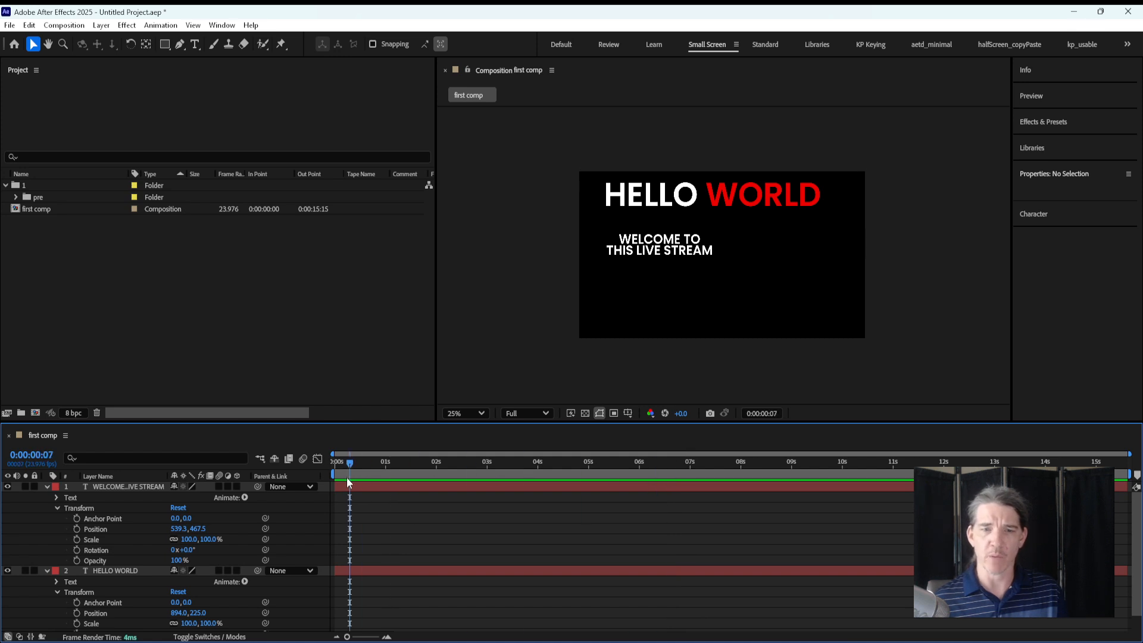
Step: Collapse both text layers' properties and set the WELCOME TO THIS LIVE STREAM layer's label color to Cyan
click(46, 487)
click(45, 497)
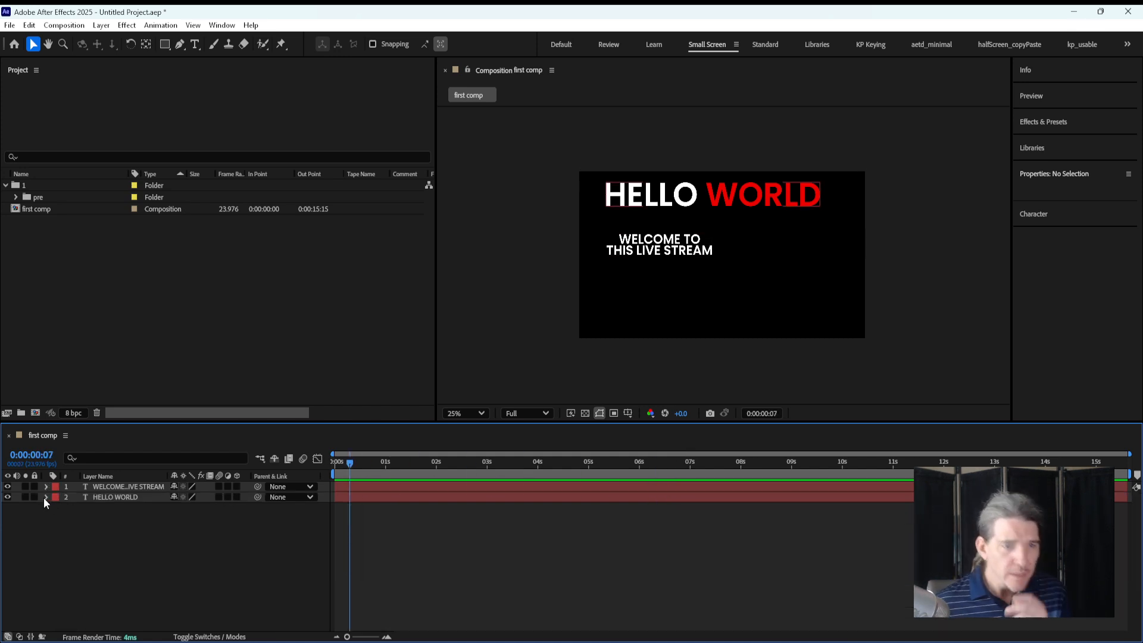
click(55, 486)
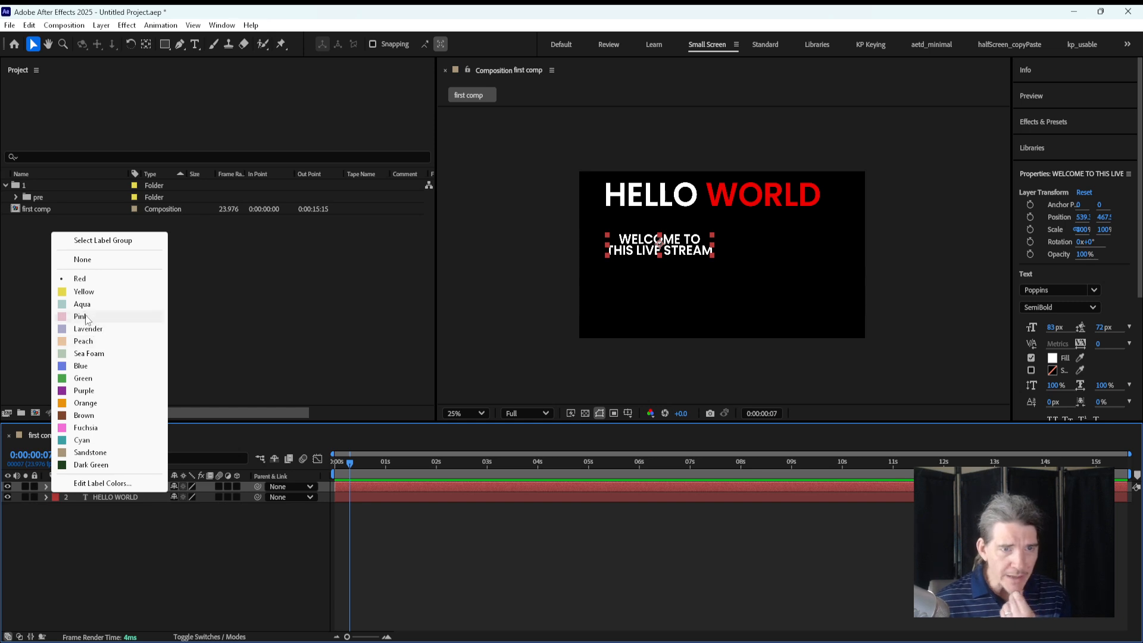
click(93, 441)
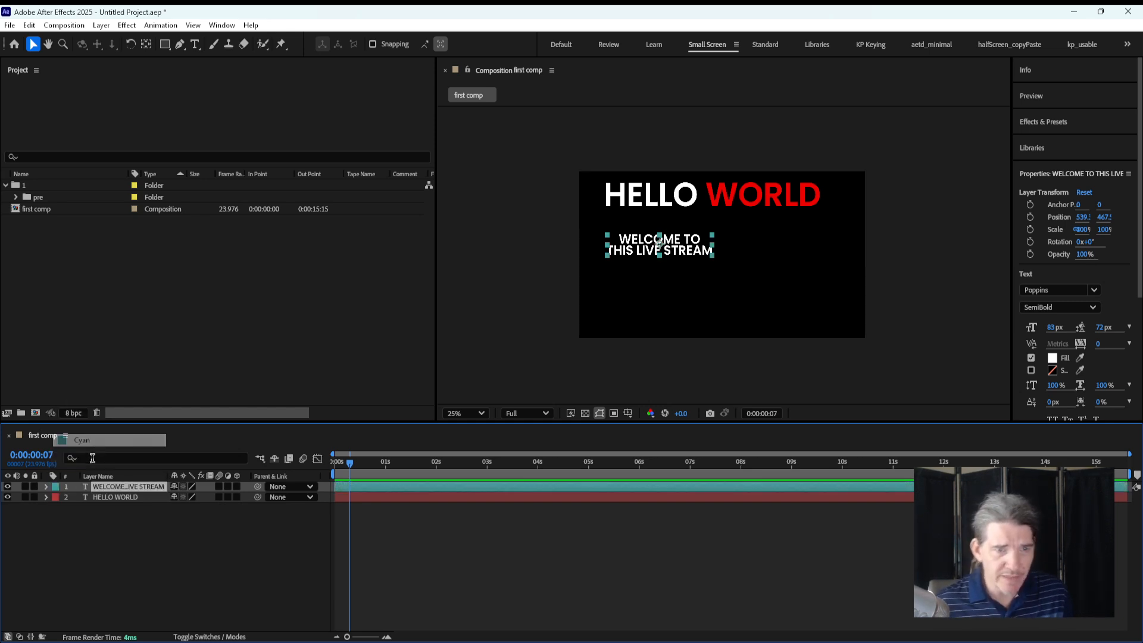
Step: Set the HELLO WORLD layer's label color to Purple and deselect the layer
click(55, 497)
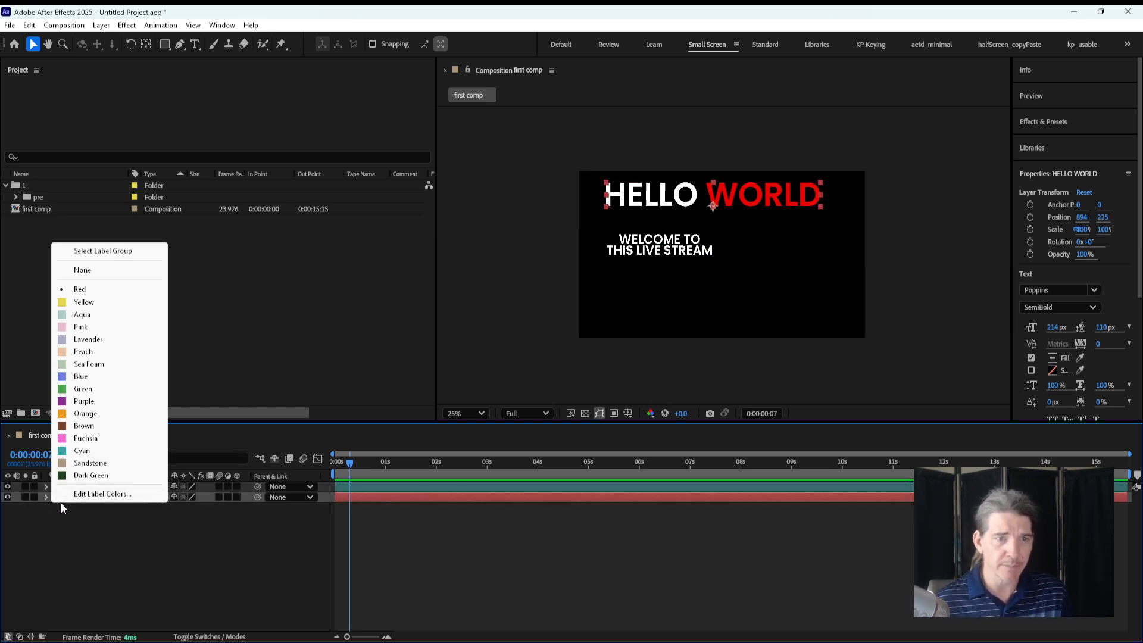
click(84, 400)
click(424, 562)
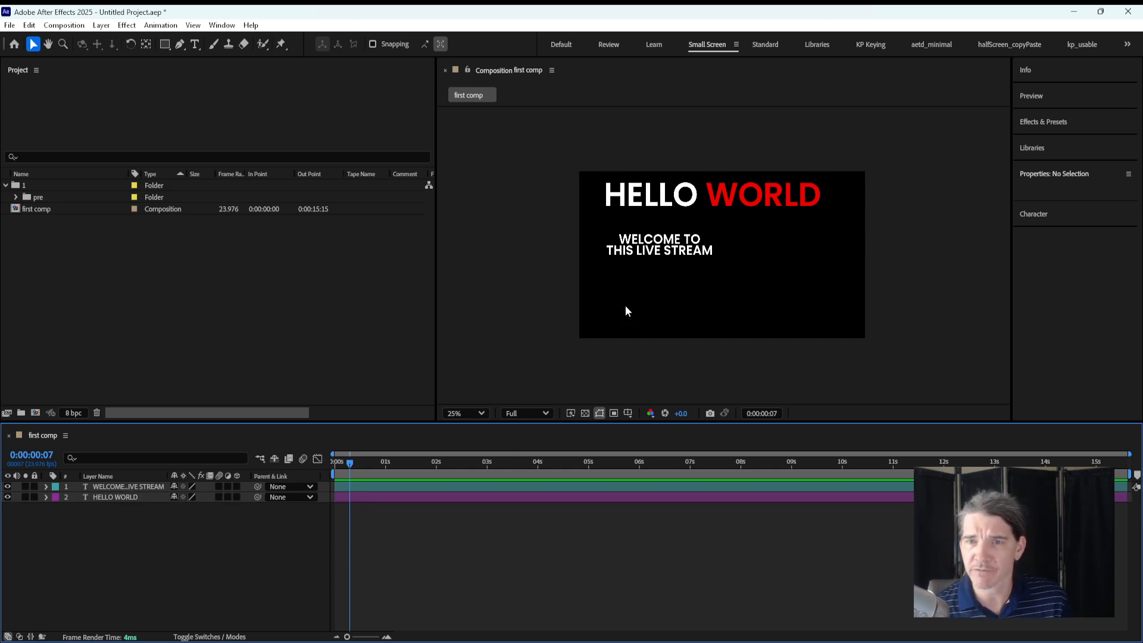
Step: Select the WELCOME TO THIS LIVE STREAM layer in the composition view and in the Timeline, deselecting it each time
click(649, 246)
click(701, 573)
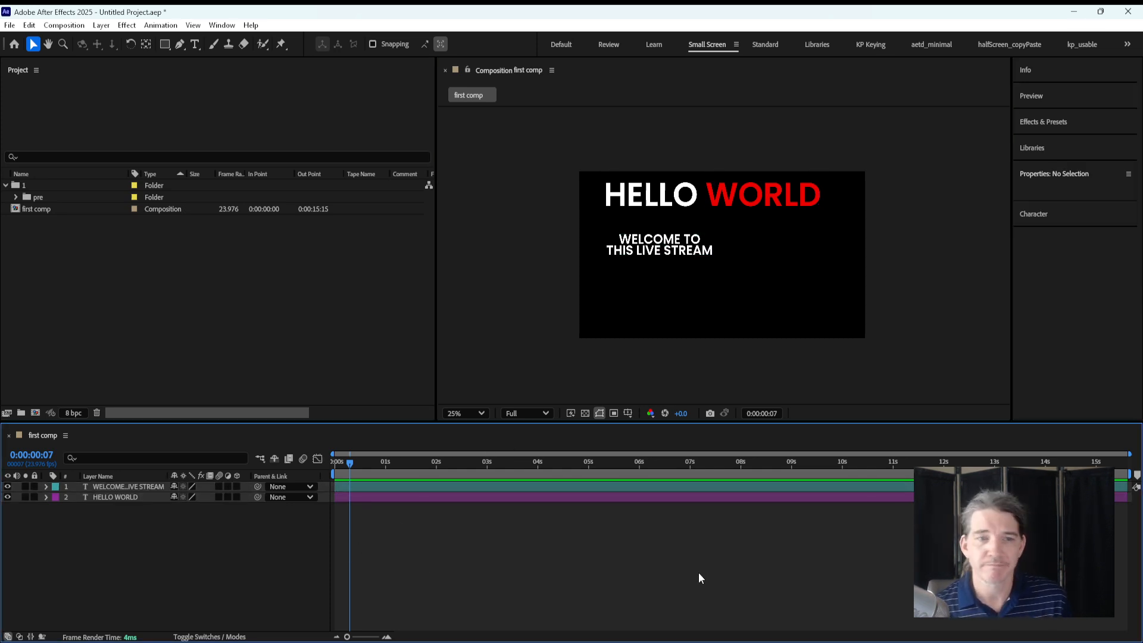
click(139, 486)
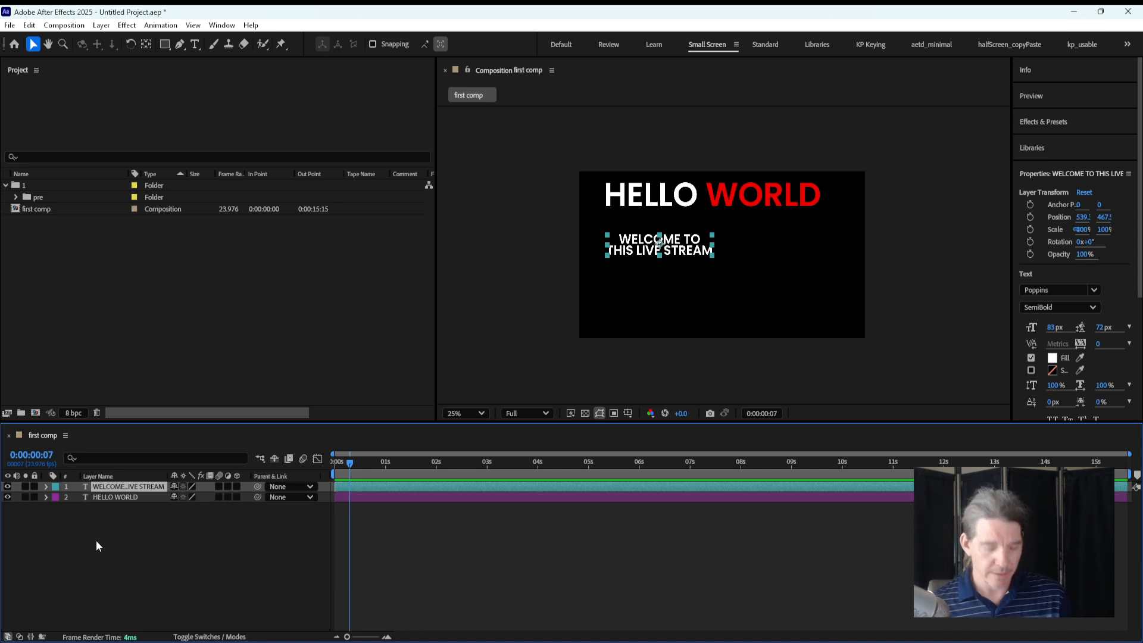
click(219, 525)
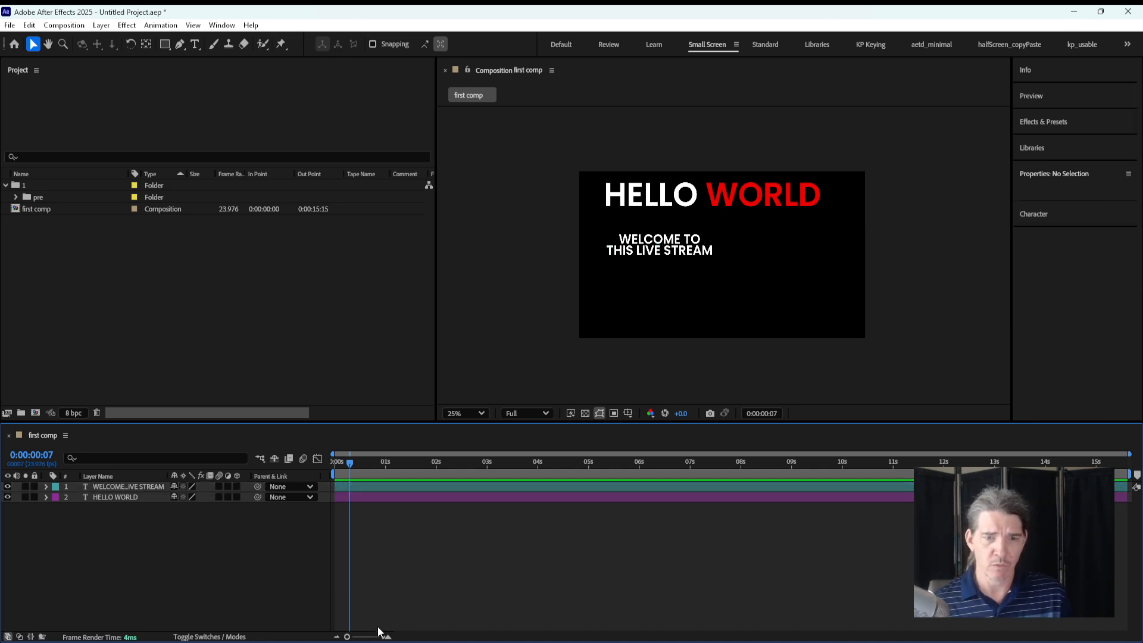
click(136, 487)
click(151, 506)
Step: Duplicate the WELCOME TO THIS LIVE STREAM text layer and move the copy to the composition's lower right, at about 1459, 851
click(619, 247)
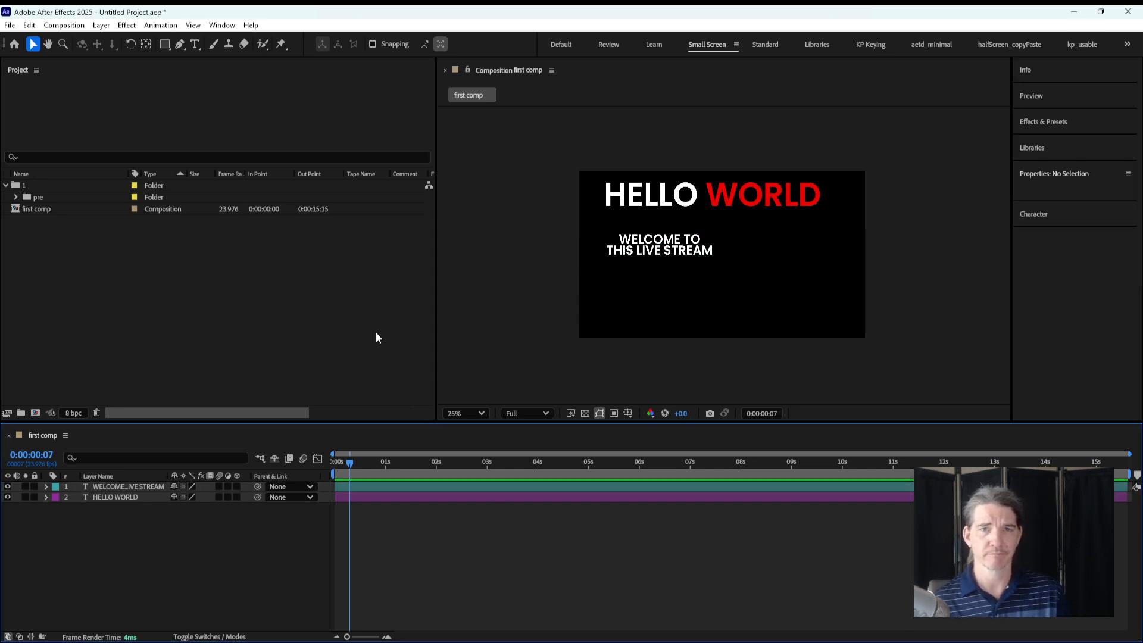
key(ctrl+d)
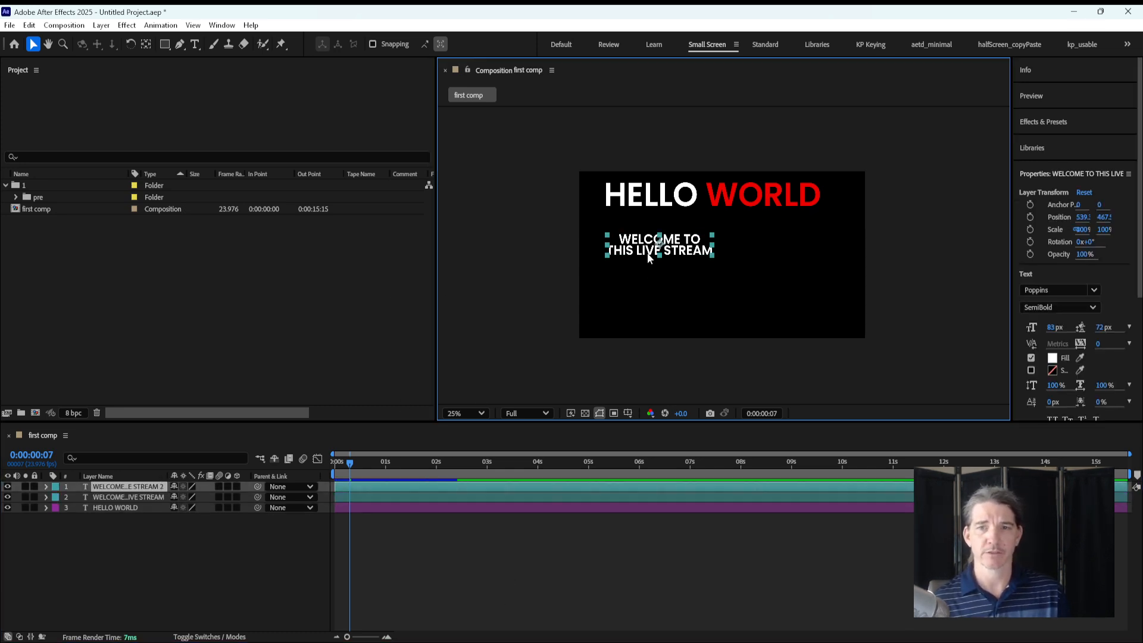
drag(646, 252, 782, 311)
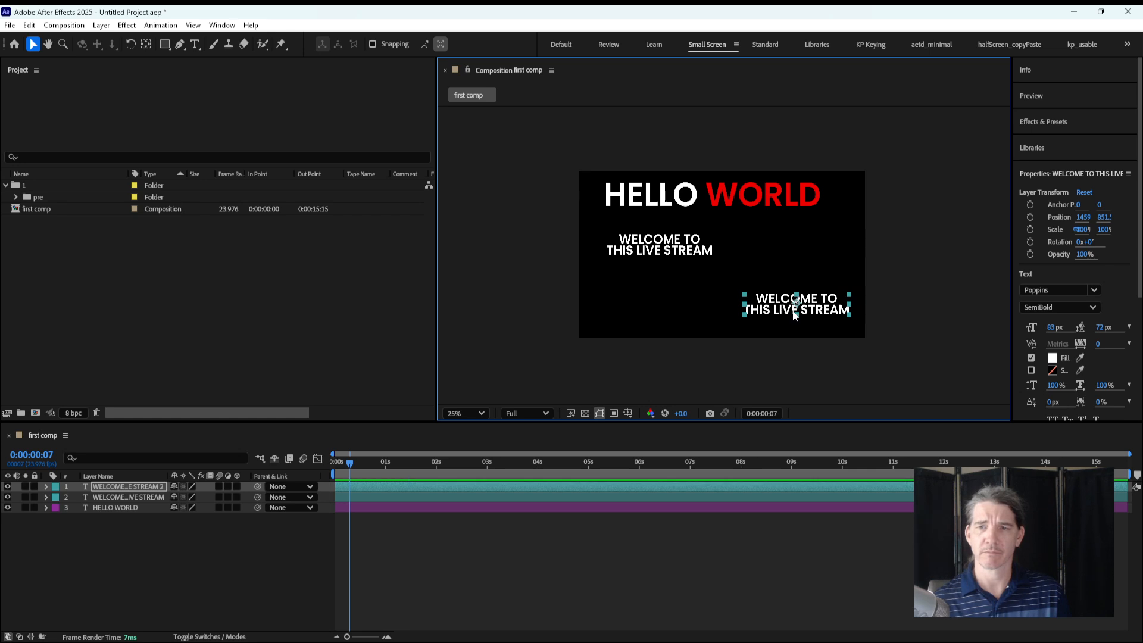
Step: Replace the duplicated text's wording with hi and move it beside WELCOME TO THIS LIVE STREAM, at about 1491, 527
double_click(792, 310)
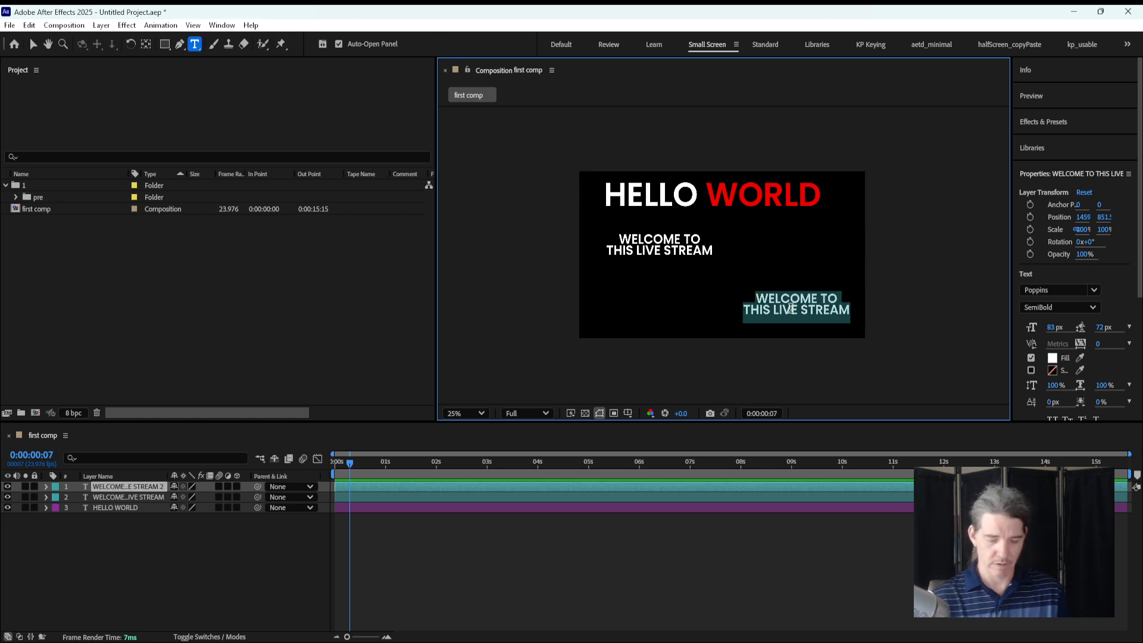
text(hi)
key(Escape)
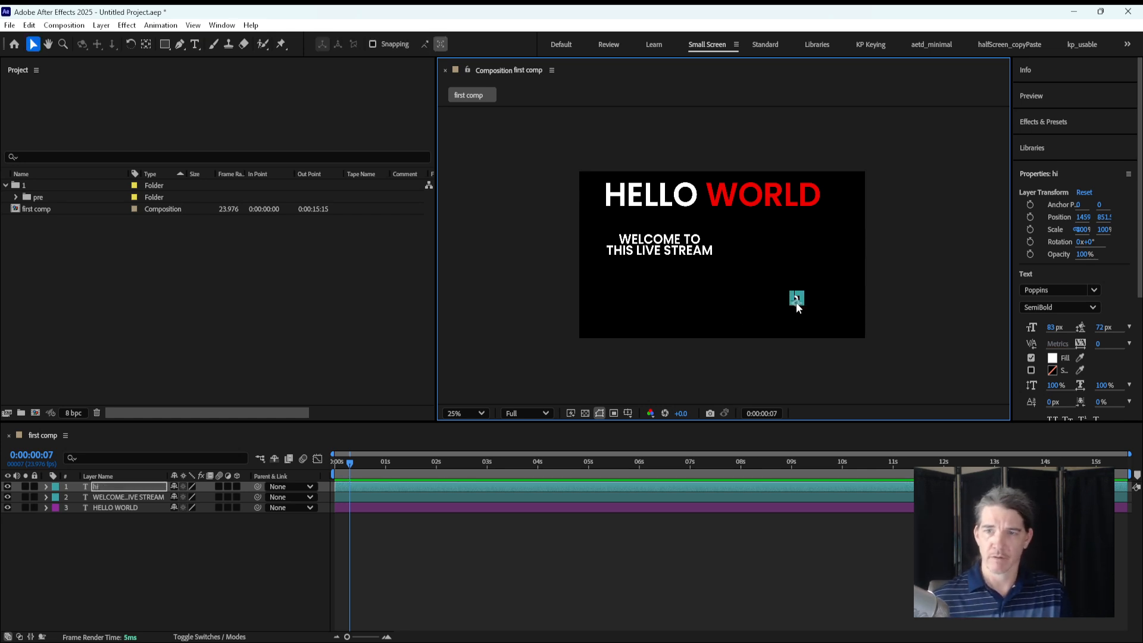
drag(798, 308, 802, 250)
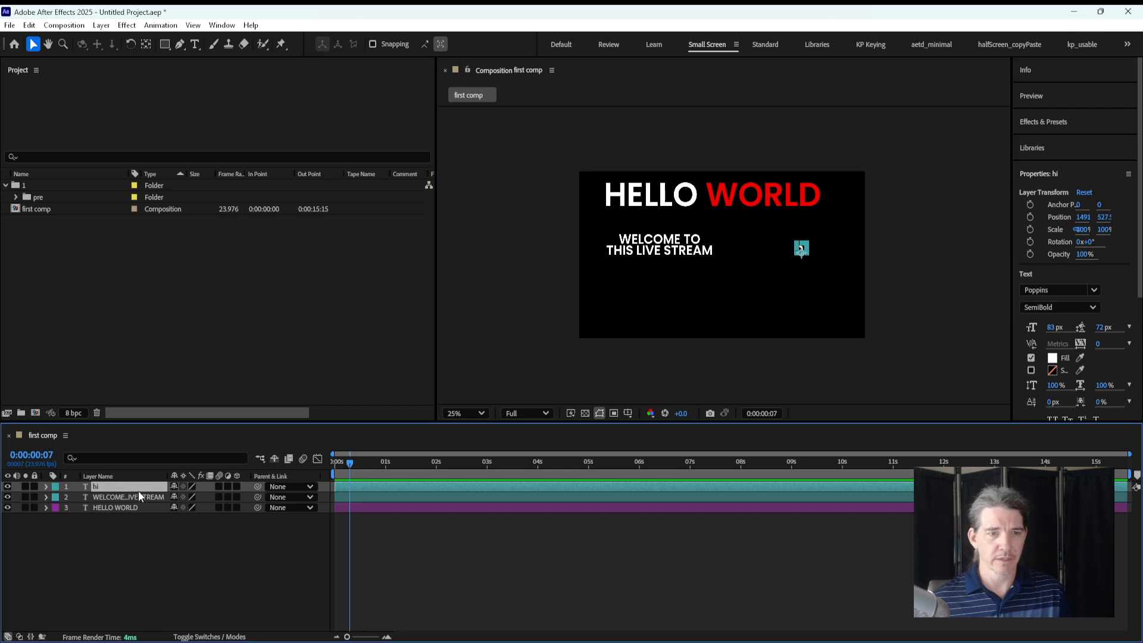
Step: Duplicate the hi text layer twice
key(ctrl+d)
right_click(114, 492)
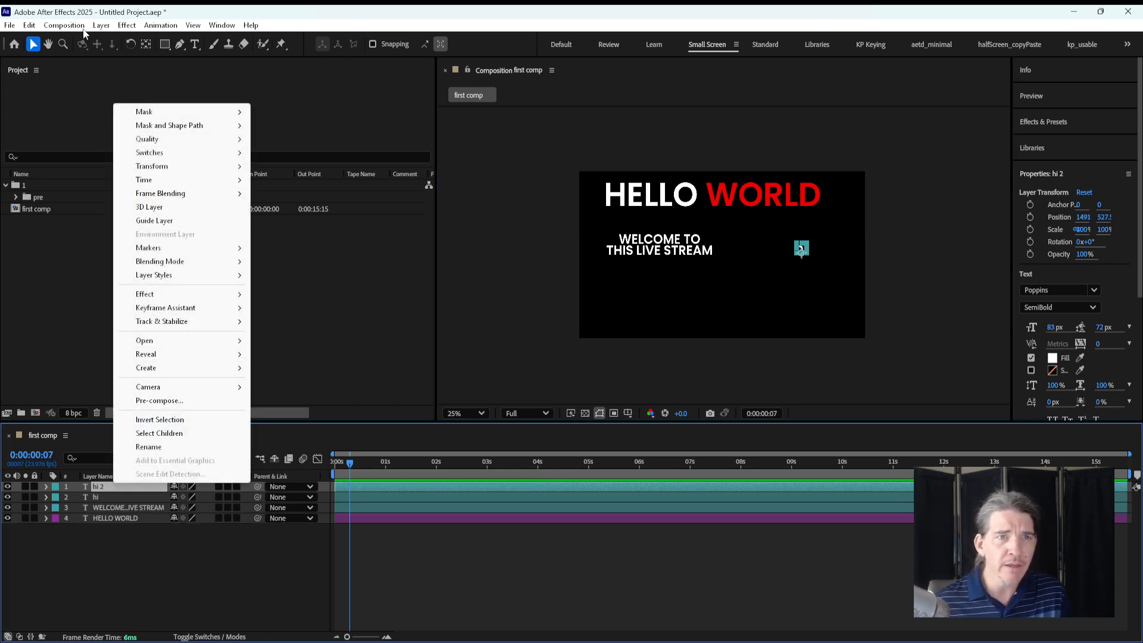
click(28, 25)
click(28, 25)
click(28, 25)
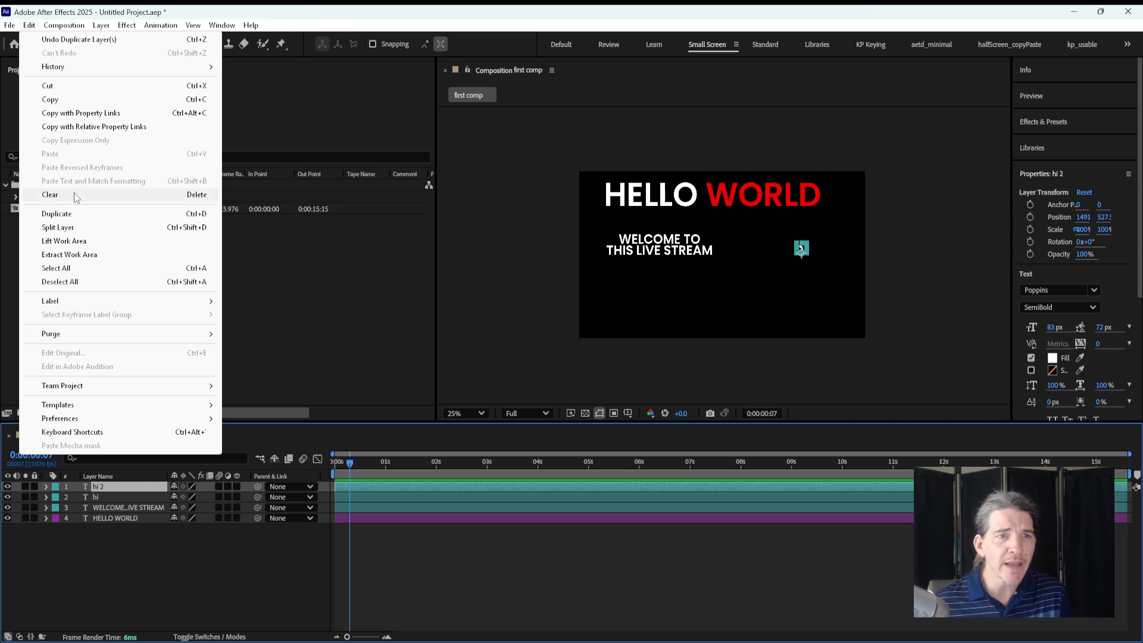
click(66, 214)
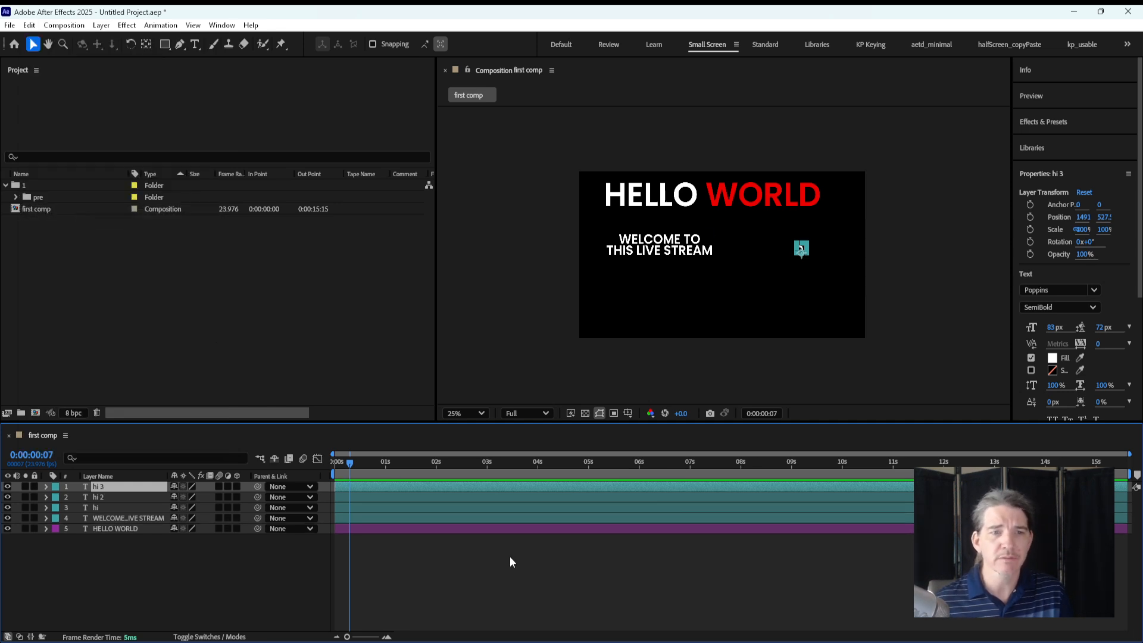
Step: Move the hi 3 copy to about 191, 899 and the hi 2 copy to about 851, 955, leaving nothing selected
drag(802, 248, 608, 307)
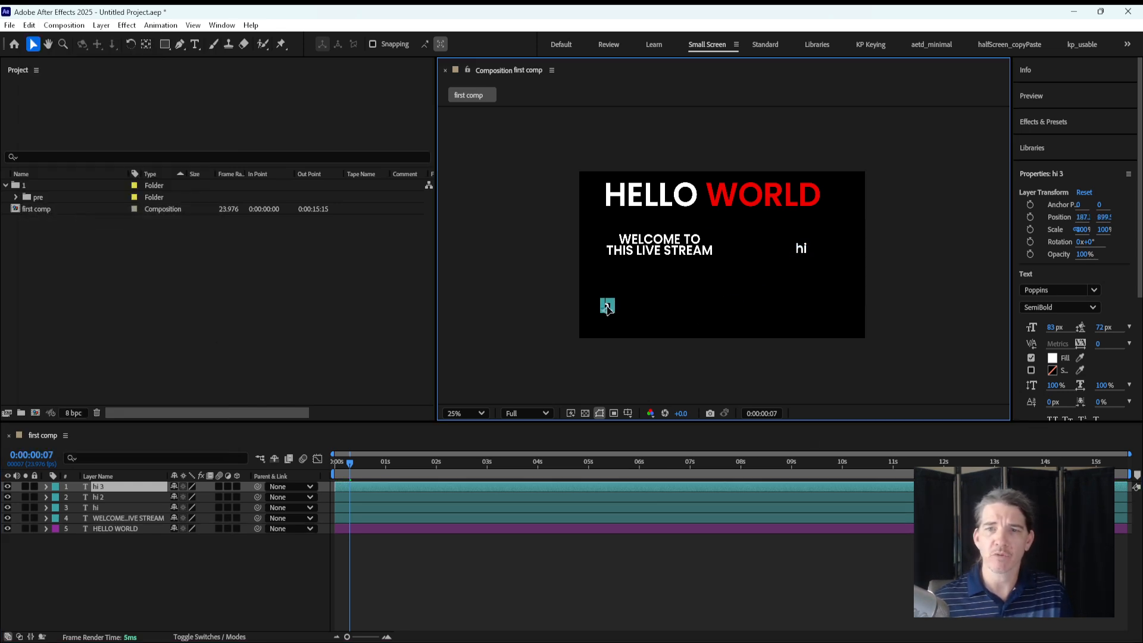
drag(800, 250, 706, 317)
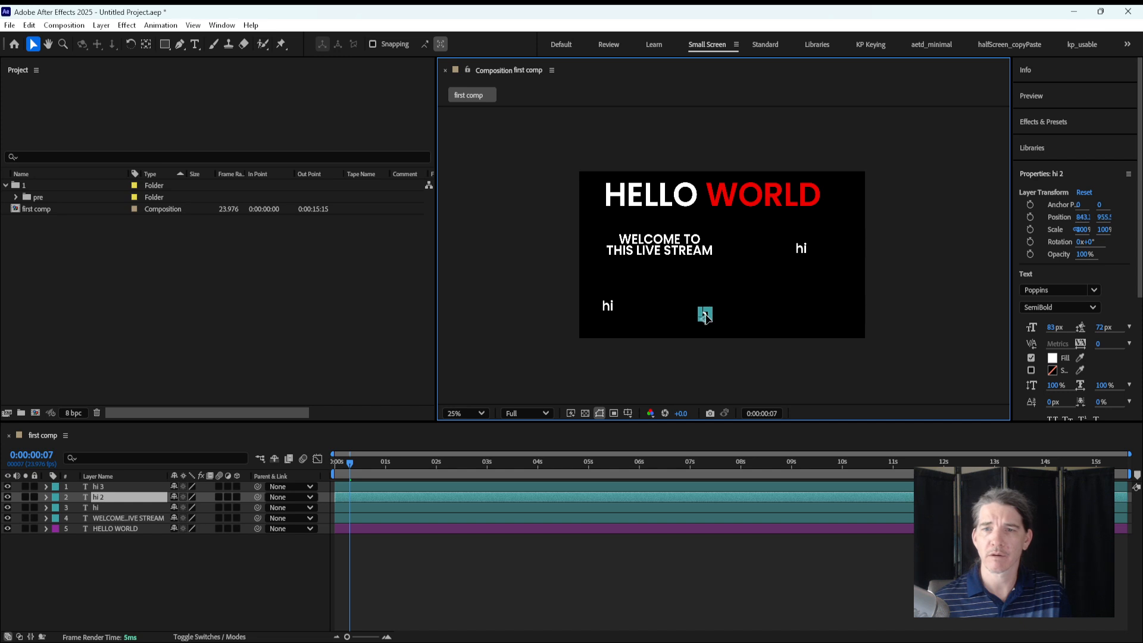
click(802, 249)
click(555, 544)
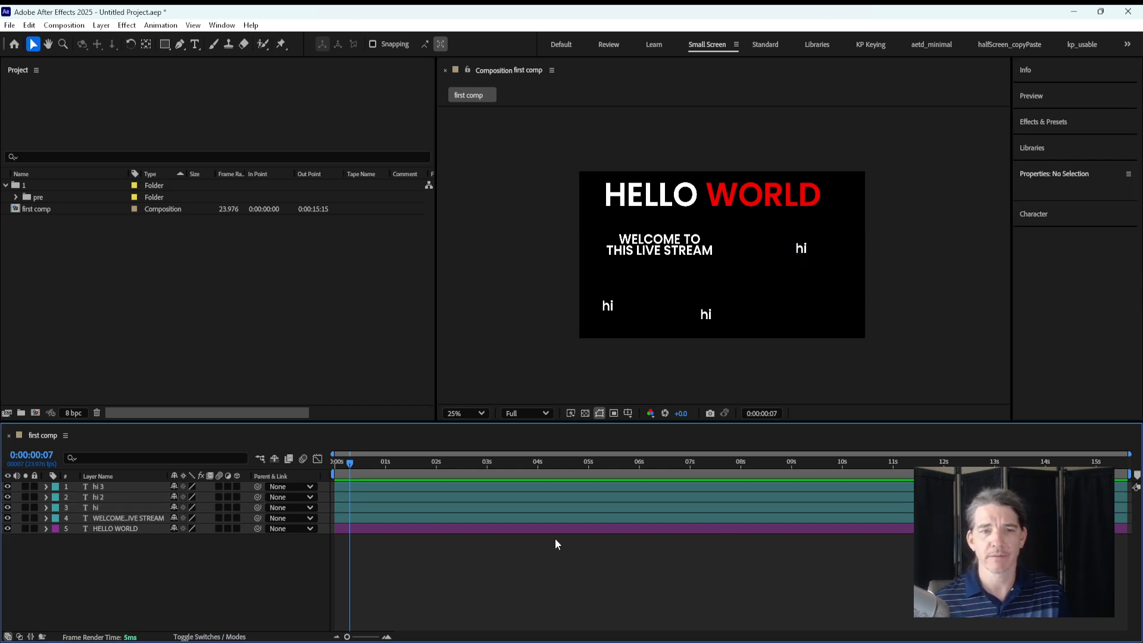
Step: Select the hi 3 and hi 2 layers individually in the Timeline, and clear the selection
click(130, 491)
click(370, 565)
click(102, 486)
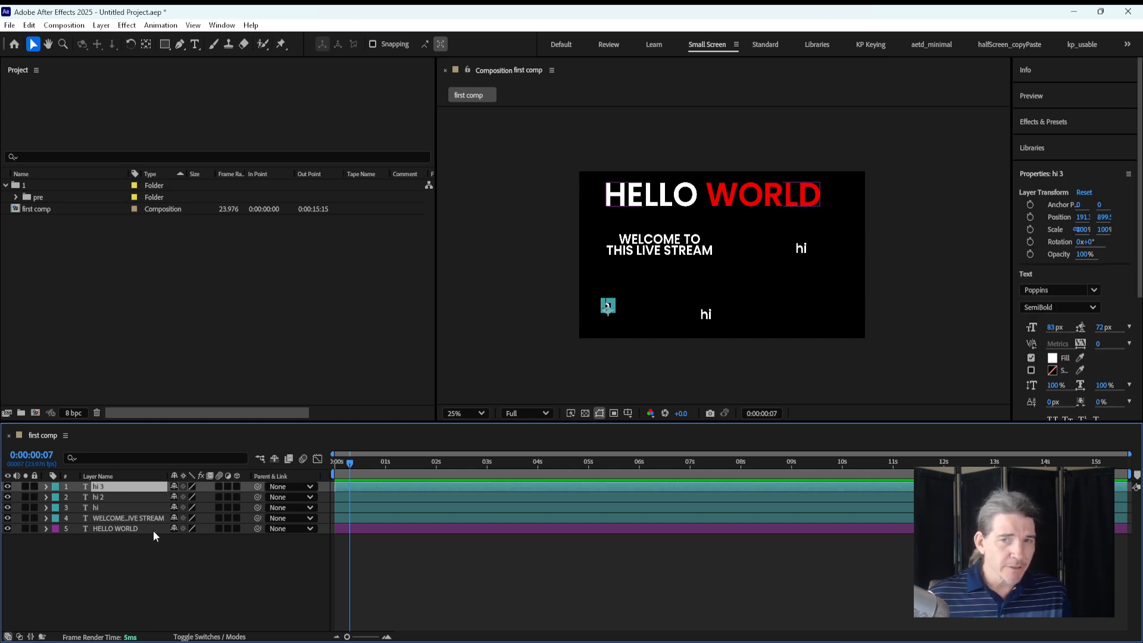
click(127, 549)
click(116, 496)
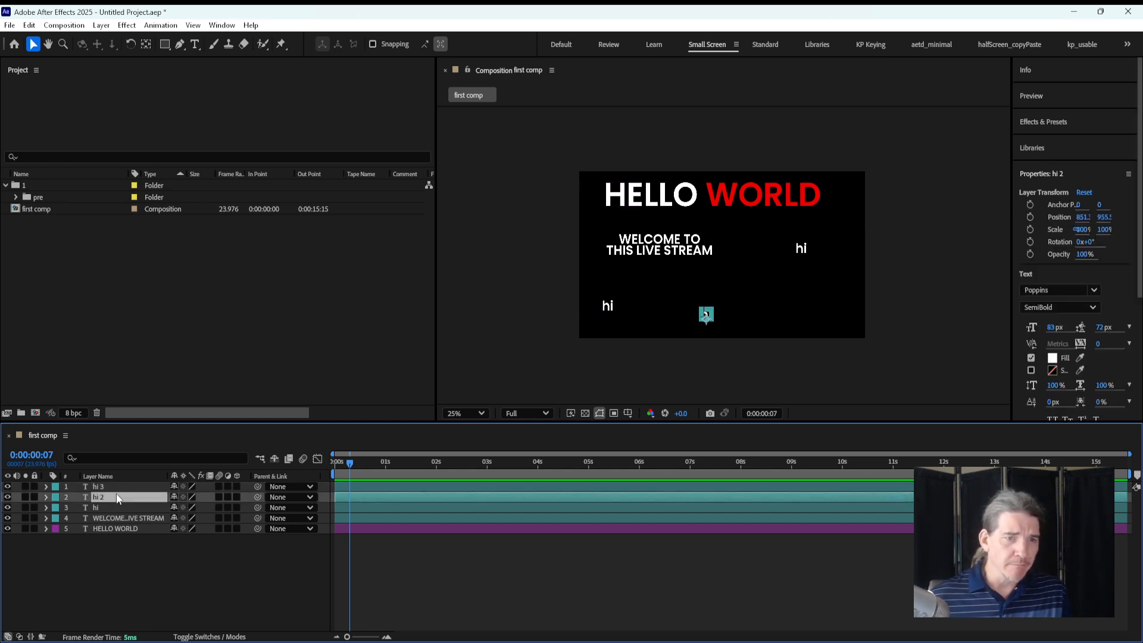
click(121, 487)
click(154, 583)
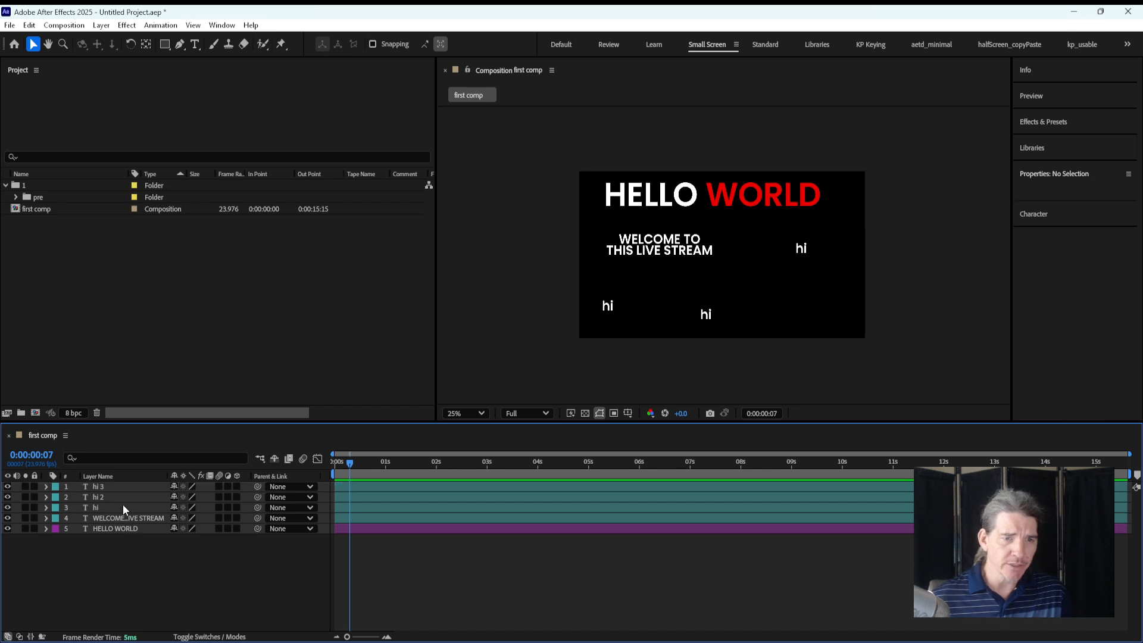
Step: Step the layer selection repeatedly down and up the stack between hi 3 and HELLO WORLD, and deselect
click(126, 489)
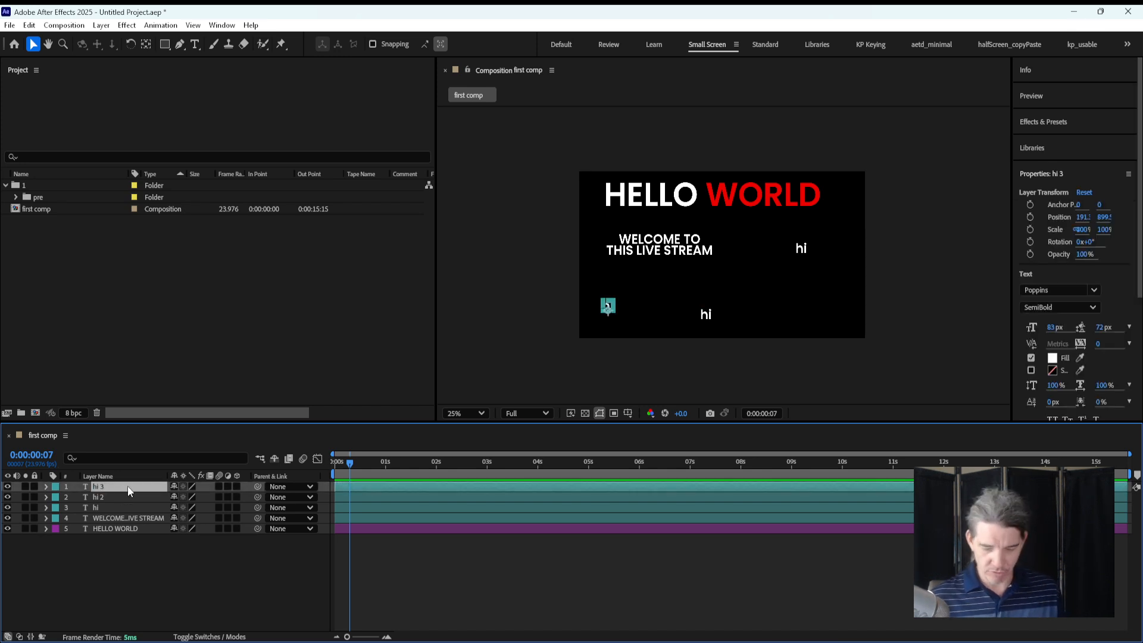
key(ctrl+Down)
key(ctrl+Down)
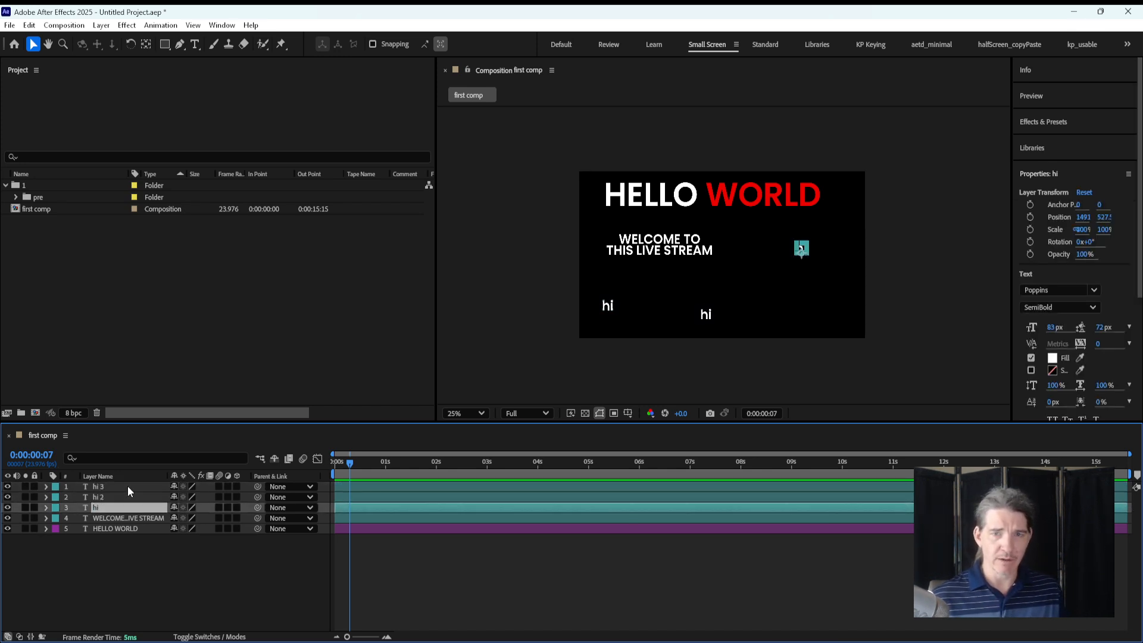
key(ctrl+Down)
key(ctrl+Down)
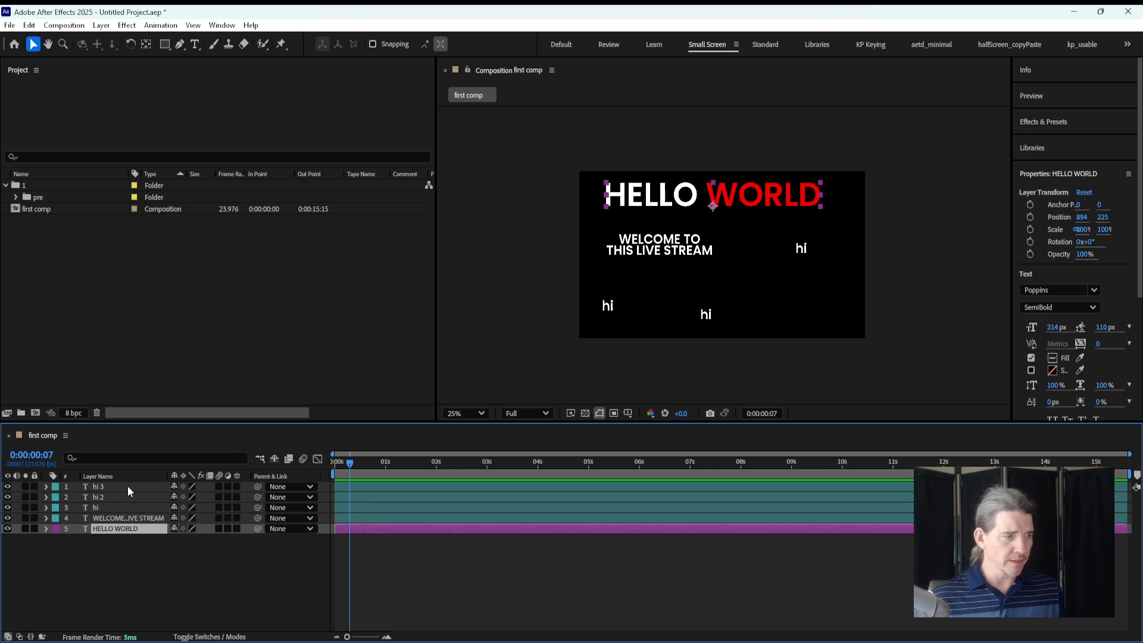
key(ctrl+Up)
key(ctrl+Up)
key(ctrl+Down)
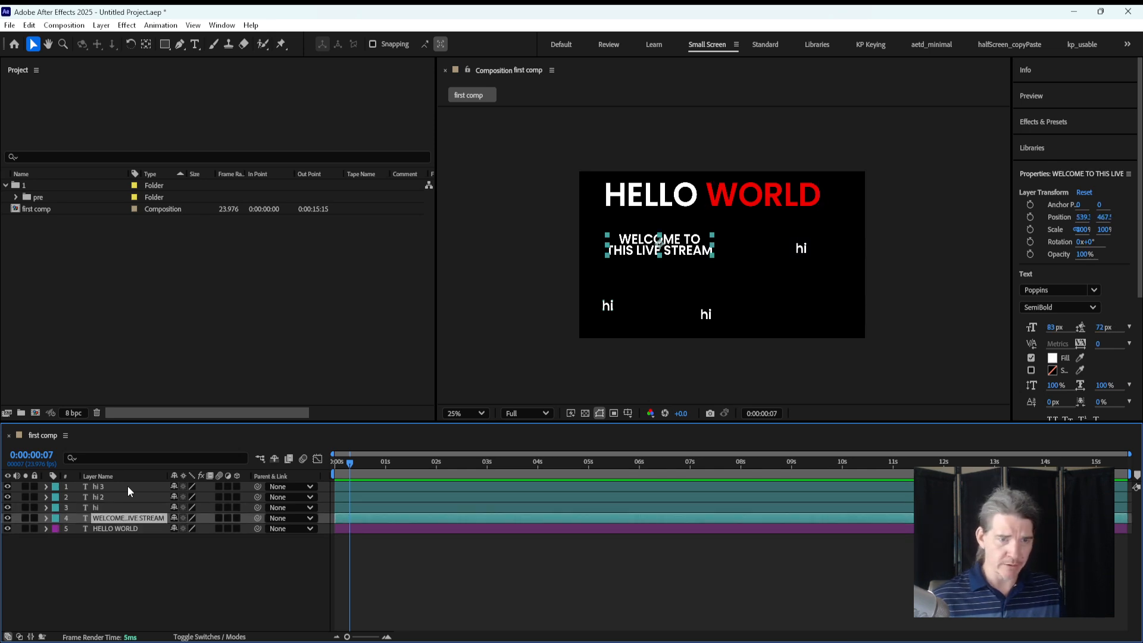
key(ctrl+Up)
key(ctrl+Up)
key(ctrl+Up)
key(ctrl+Down)
key(ctrl+Down)
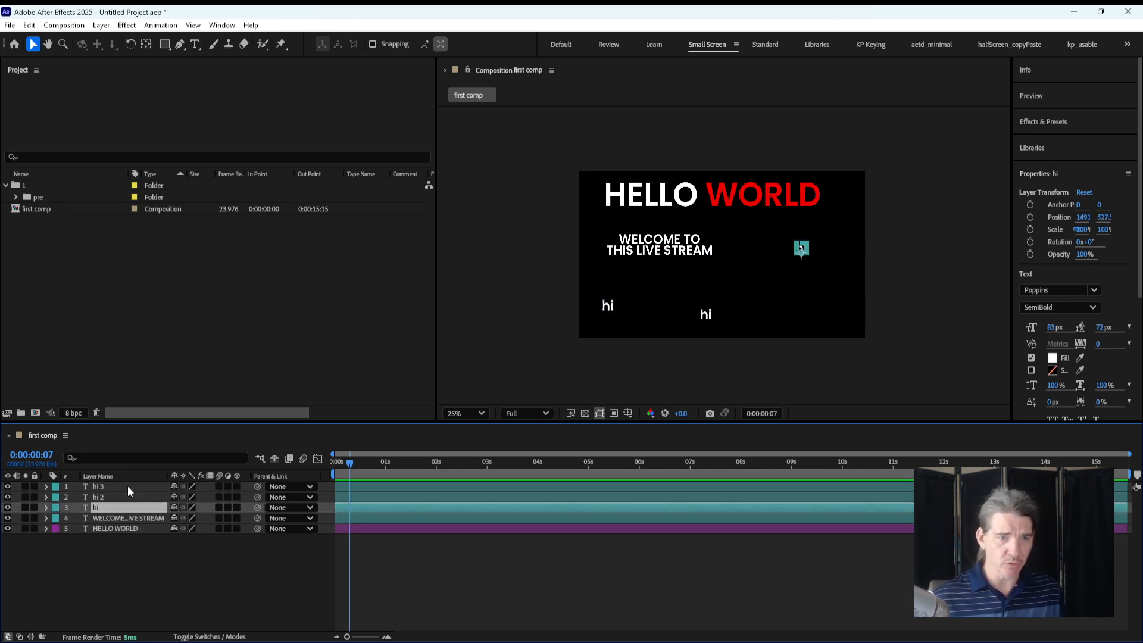
key(ctrl+Down)
key(ctrl+Down)
key(ctrl+Up)
key(ctrl+Up)
key(ctrl+Up)
key(ctrl+Up)
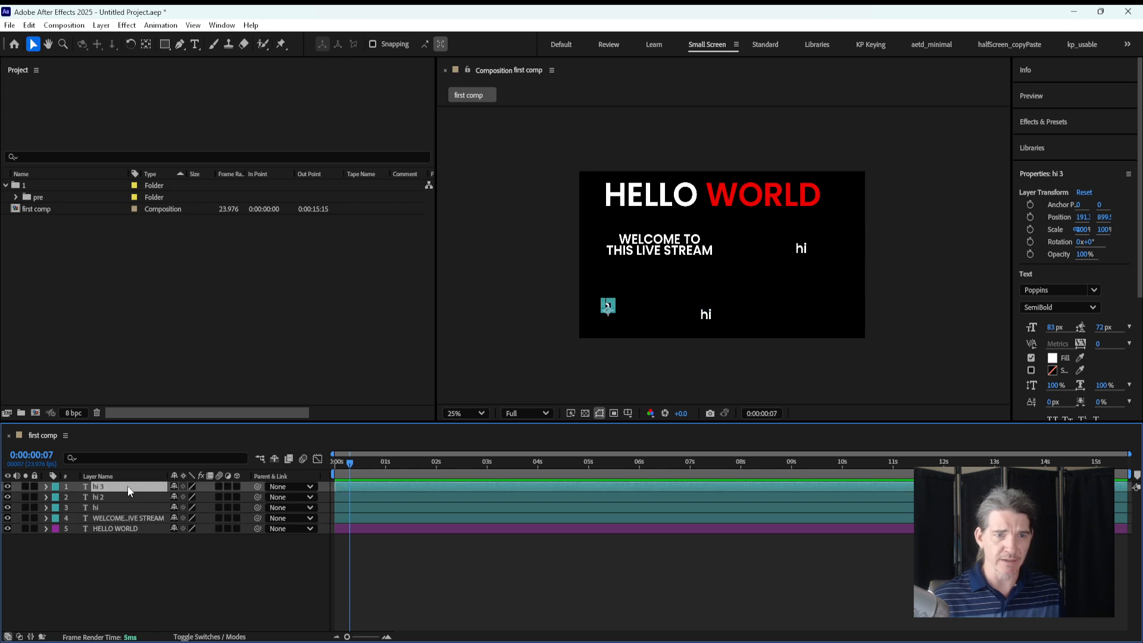
key(ctrl+Down)
key(ctrl+Down)
key(ctrl+Down)
key(ctrl+Down)
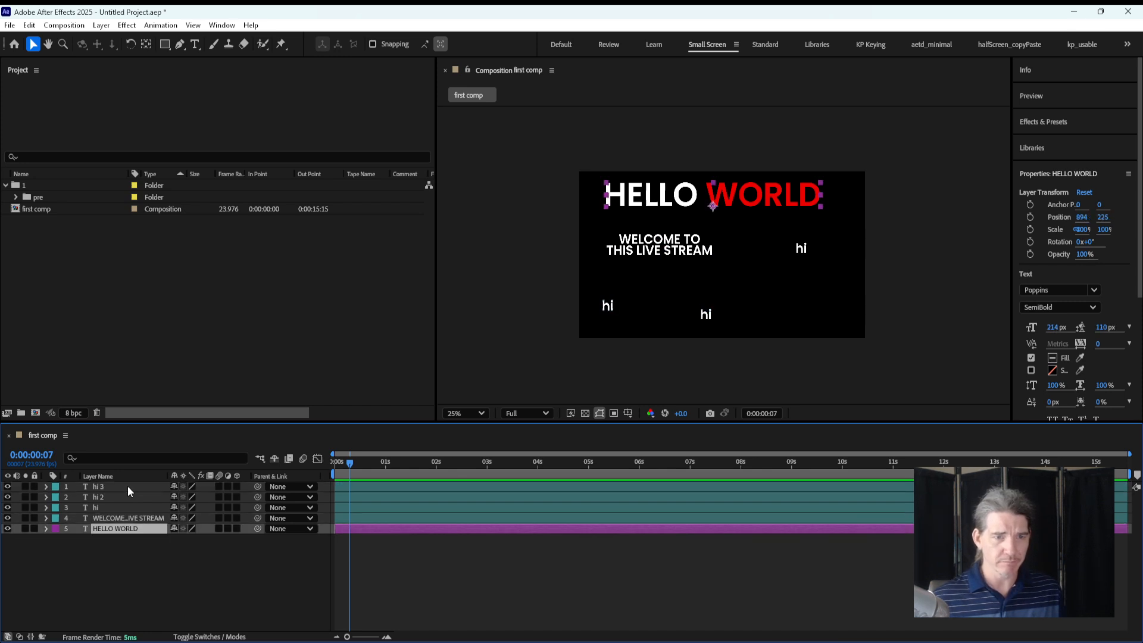
click(147, 590)
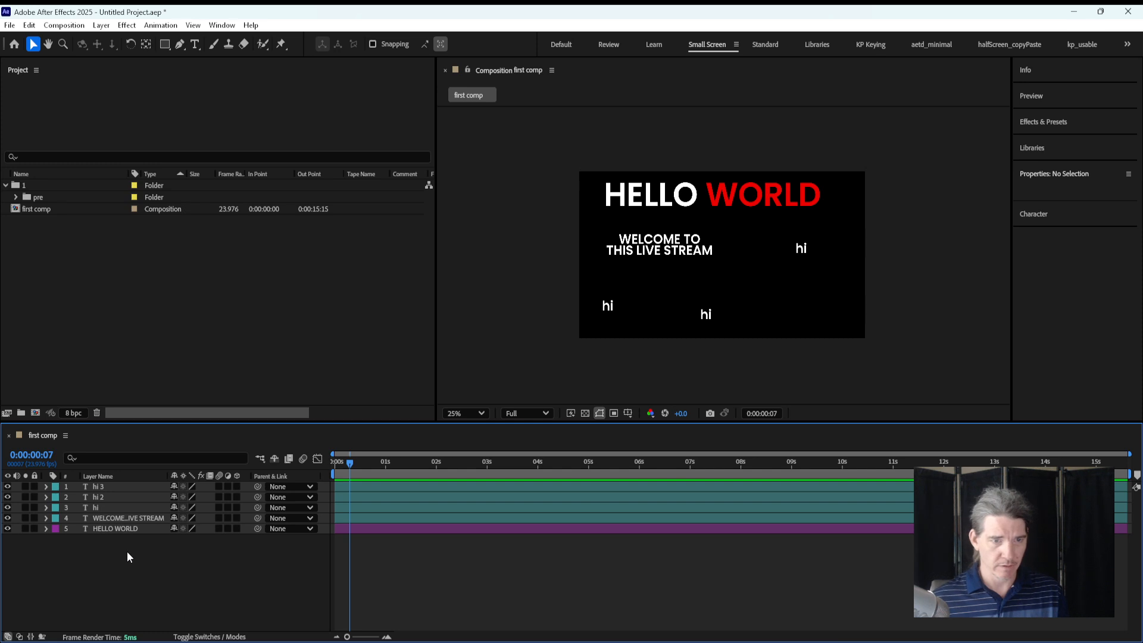
Step: Select the hi 3 layer, advance the selection one layer down to hi 2, and deselect it
click(121, 488)
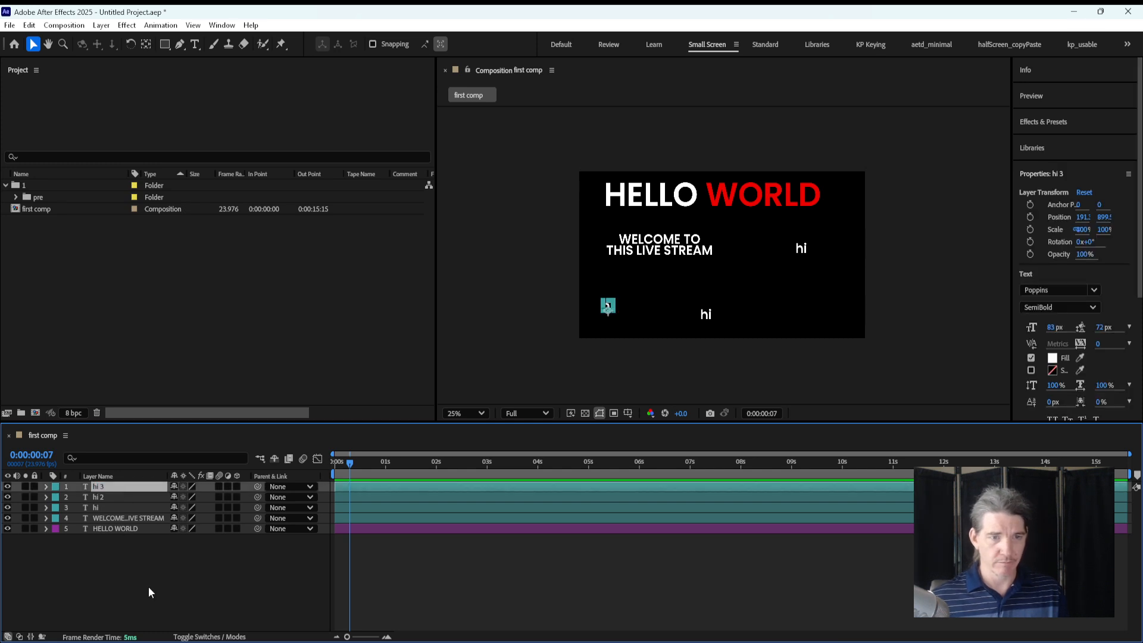
key(ctrl+Down)
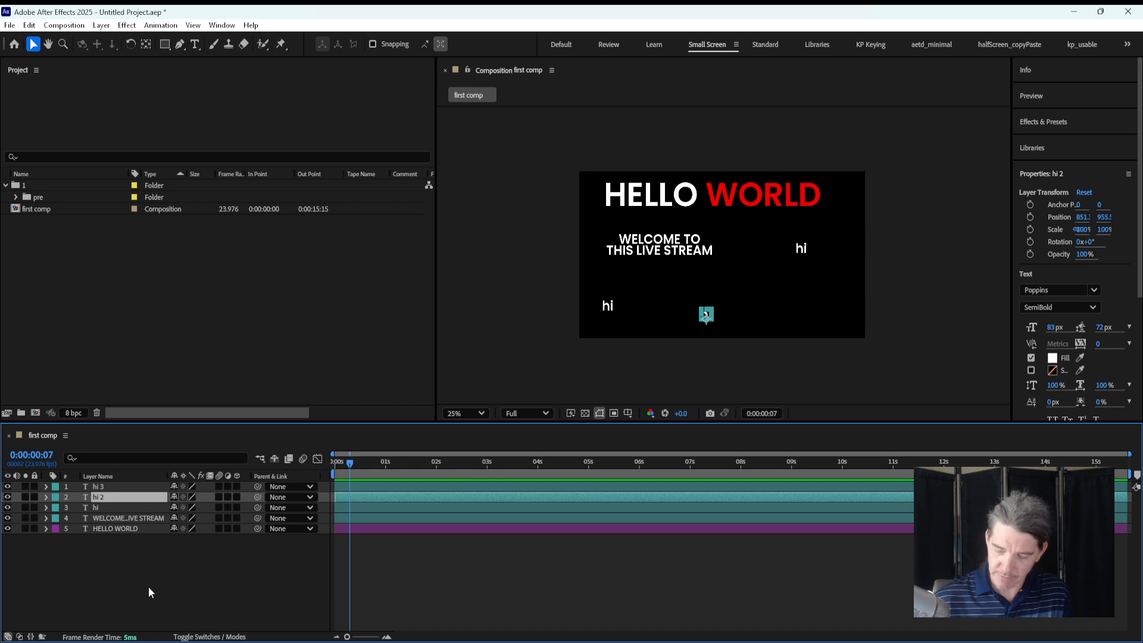
click(134, 583)
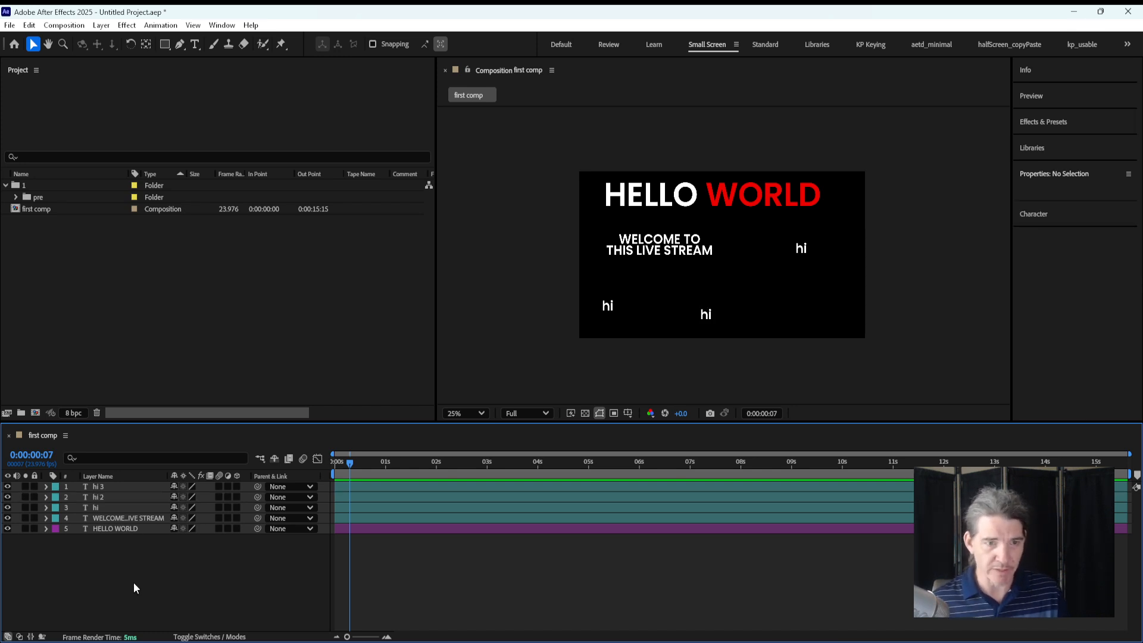
Step: Select the hi and HELLO WORLD layers in the Timeline, and select layers 1, 2 and 3 by their layer numbers
double_click(117, 508)
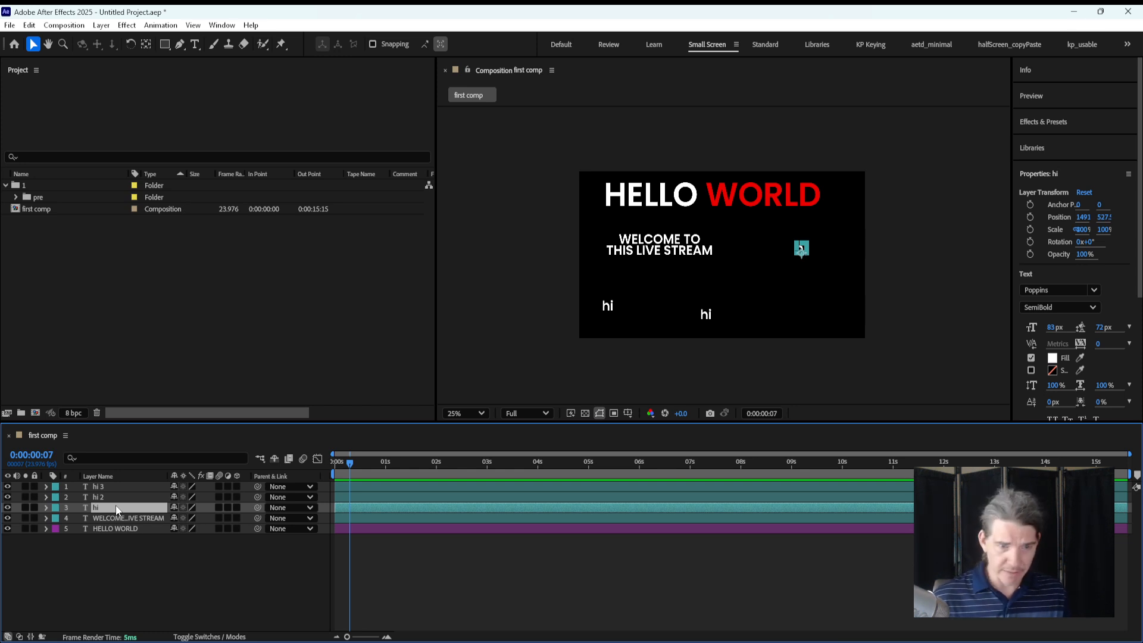
key(KP_5)
click(134, 576)
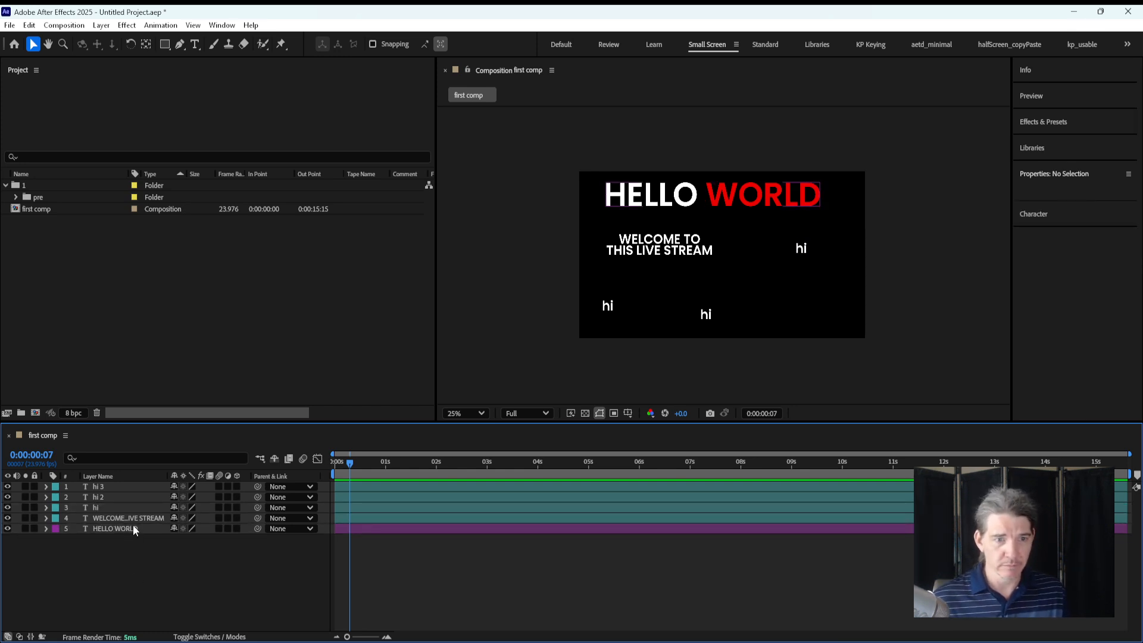
click(134, 527)
key(KP_1)
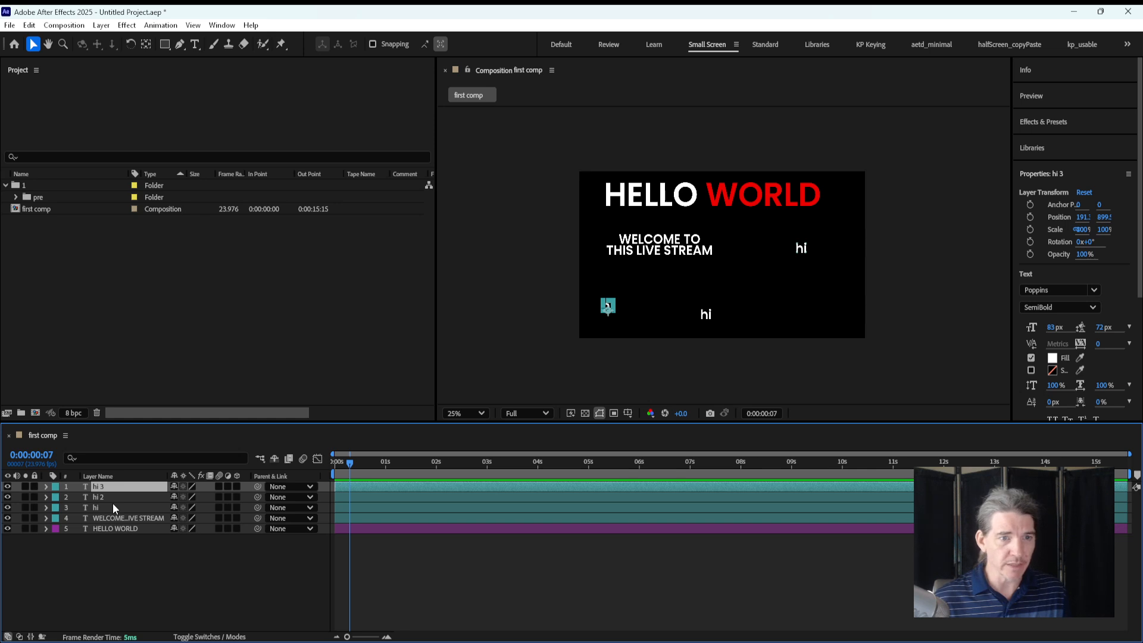
key(KP_2)
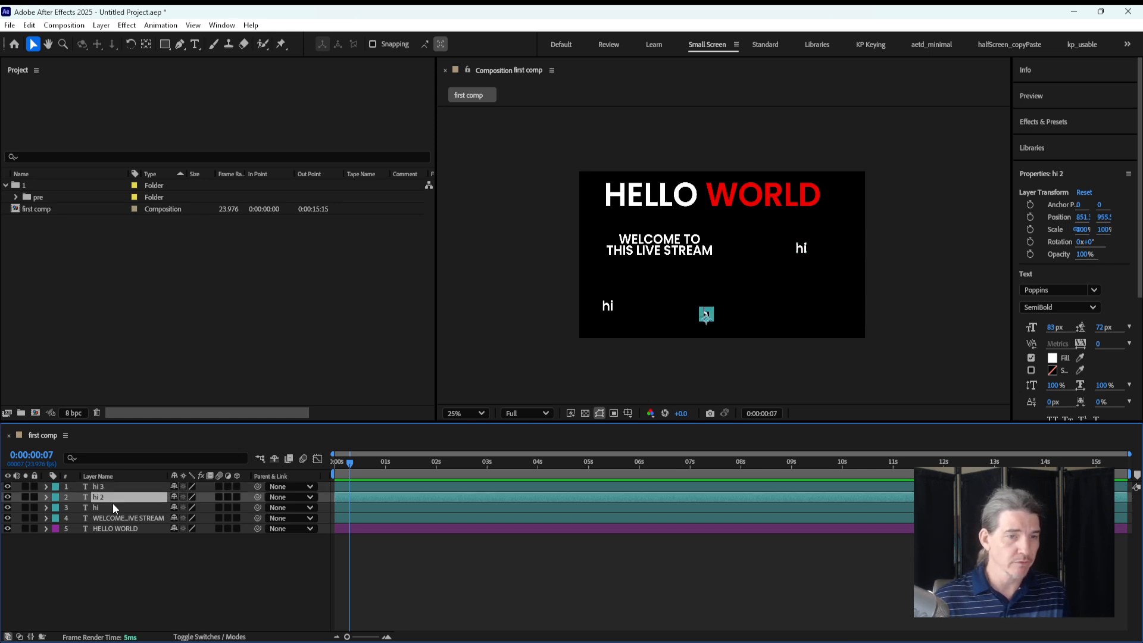
key(KP_3)
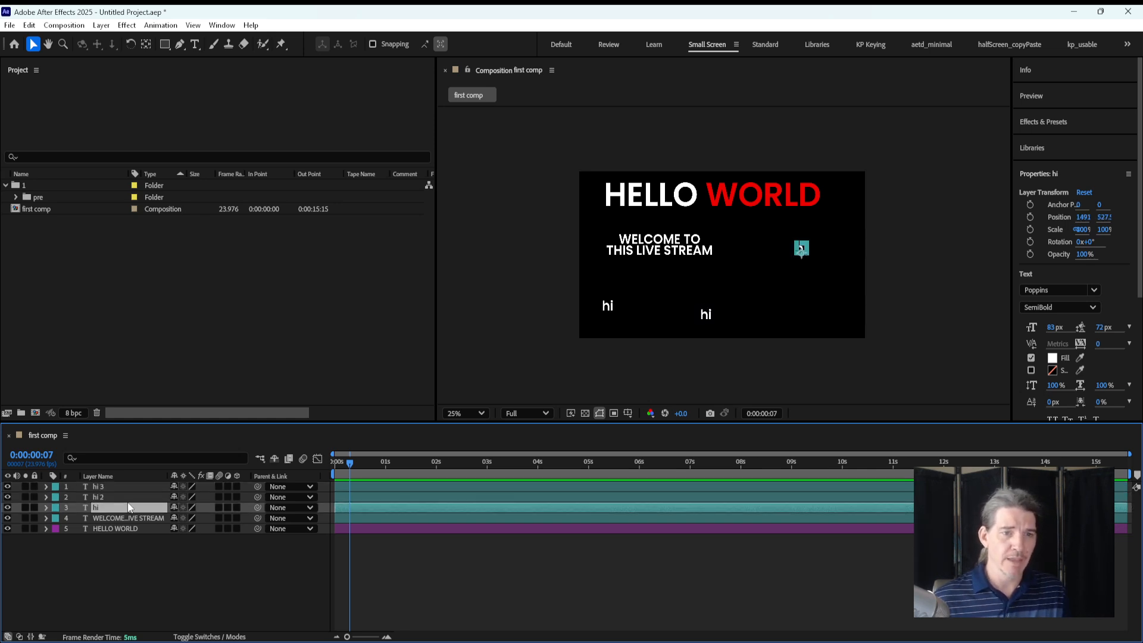
Step: Select all five layers from HELLO WORLD to hi 3, duplicate them four times, and deselect everything
click(143, 530)
shift+click(124, 487)
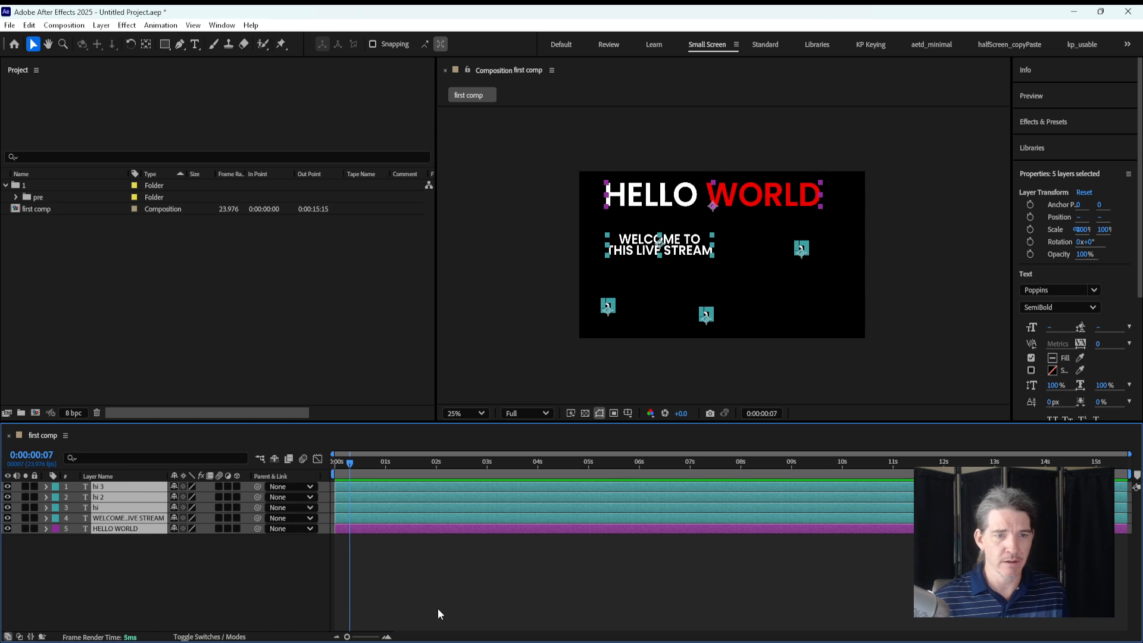
key(ctrl+d)
key(ctrl+d)
key(ctrl+d)
key(ctrl+d)
click(203, 514)
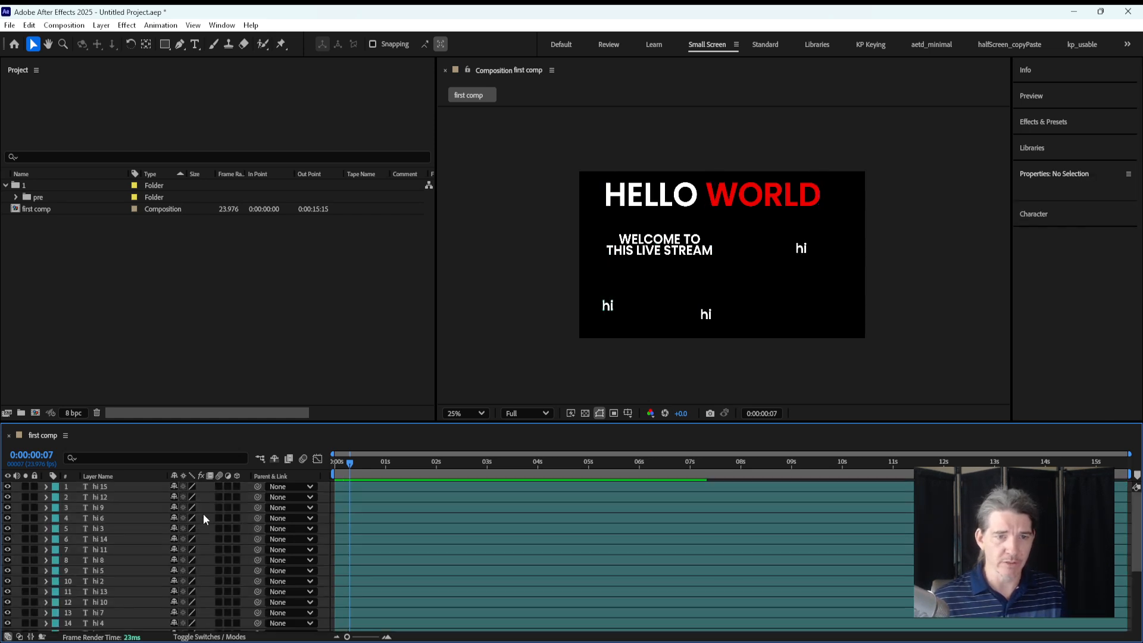
Step: Select layer 20 by its layer number, switch to layer 2, and select layer 20 again
scroll(202, 514, down, 4)
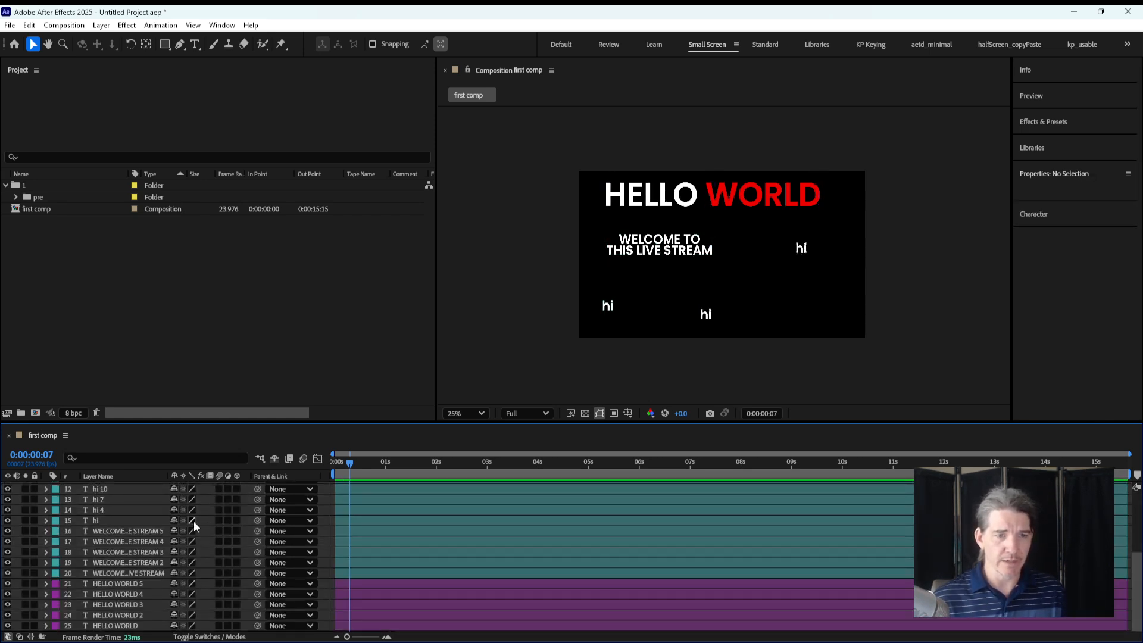
key(KP_2)
key(KP_0)
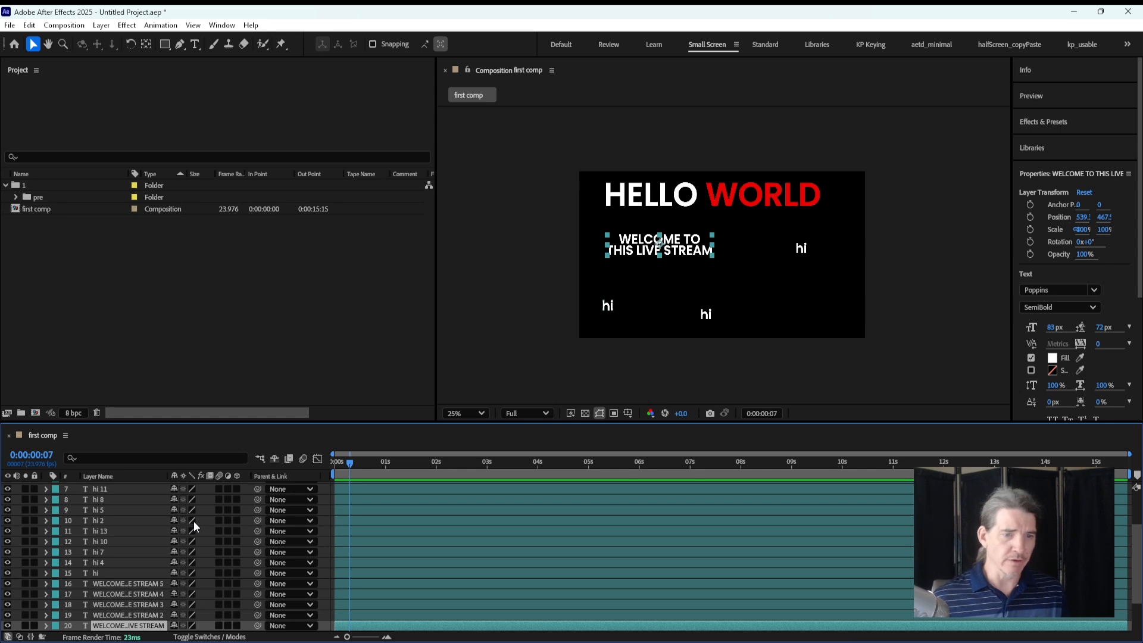
key(KP_2)
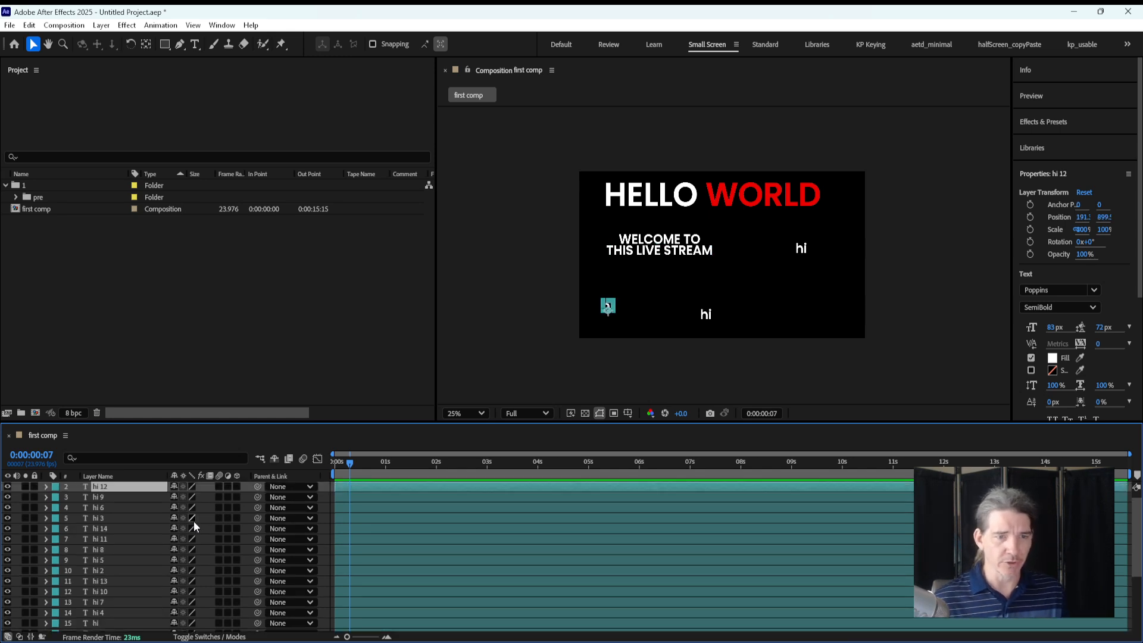
key(KP_0)
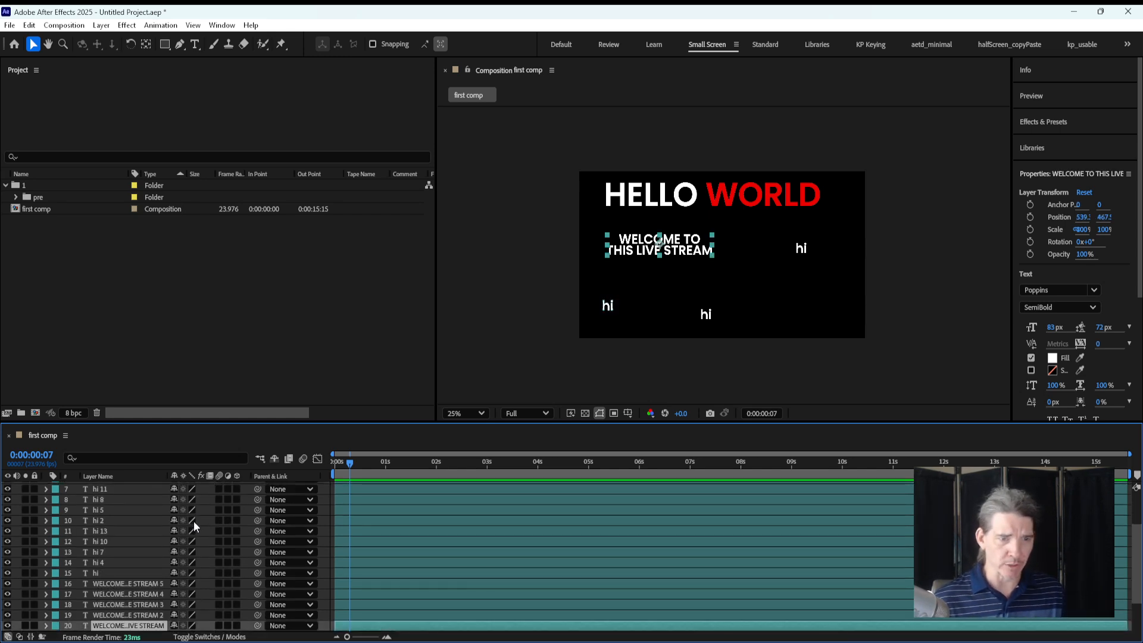
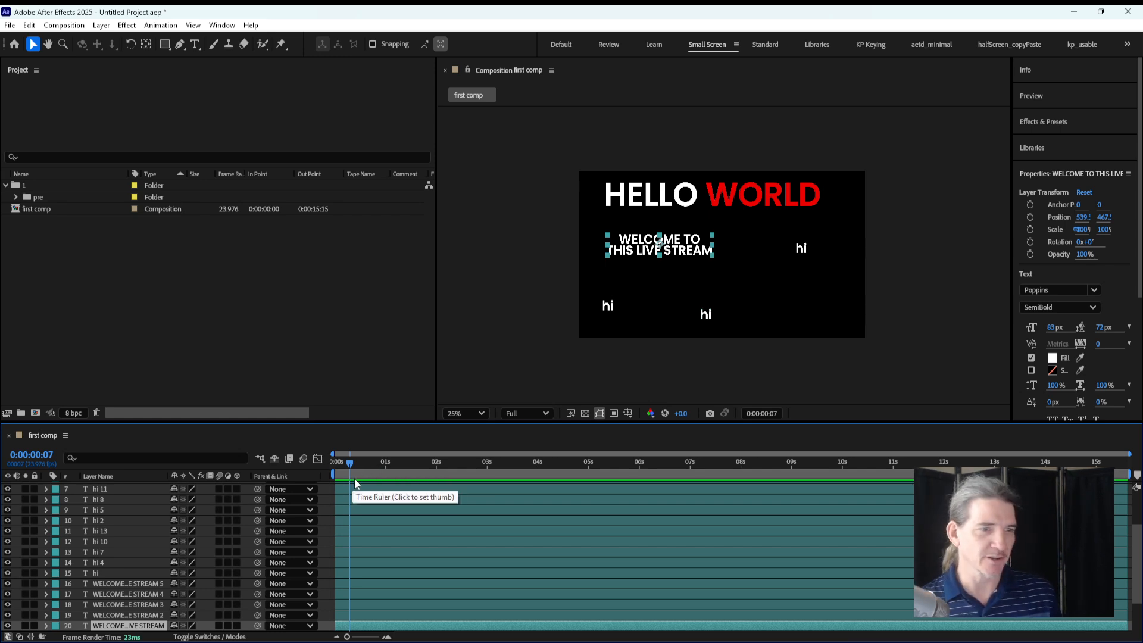
Step: Deselect all layers and undo the four rounds of duplication, returning to the five original text layers
click(462, 371)
scroll(119, 541, up, 2)
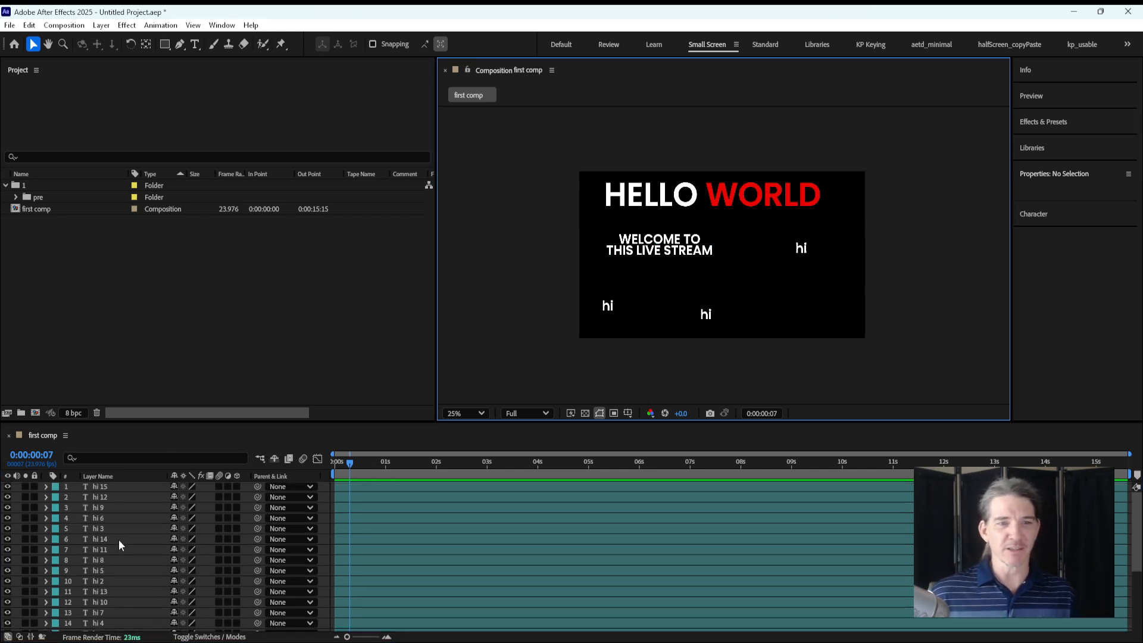
scroll(119, 539, down, 4)
key(ctrl+z)
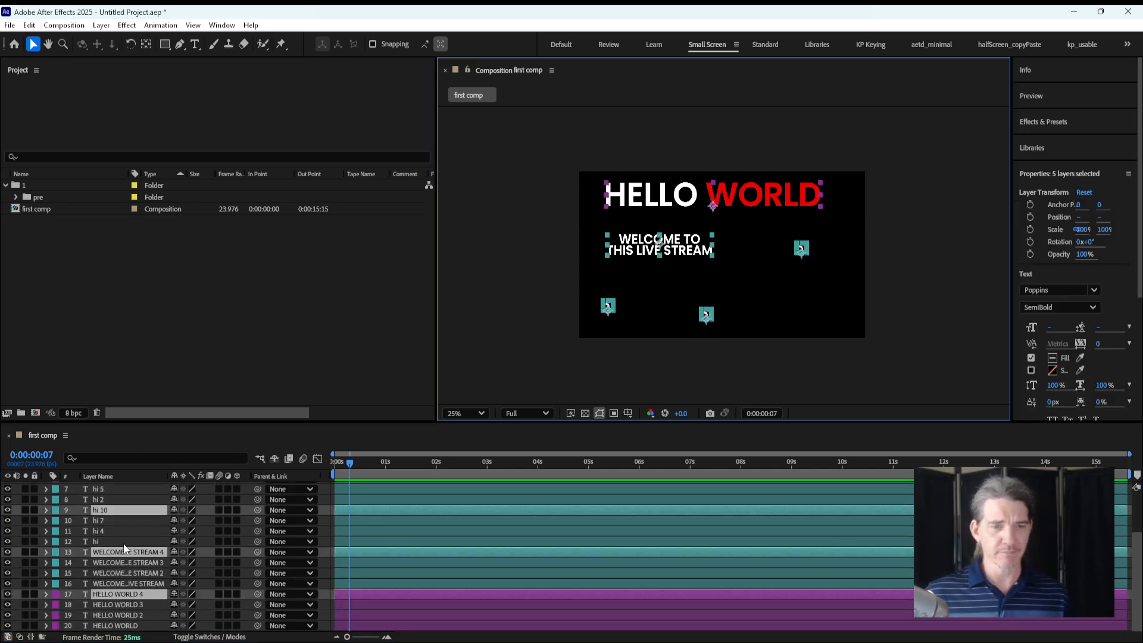
key(ctrl+z)
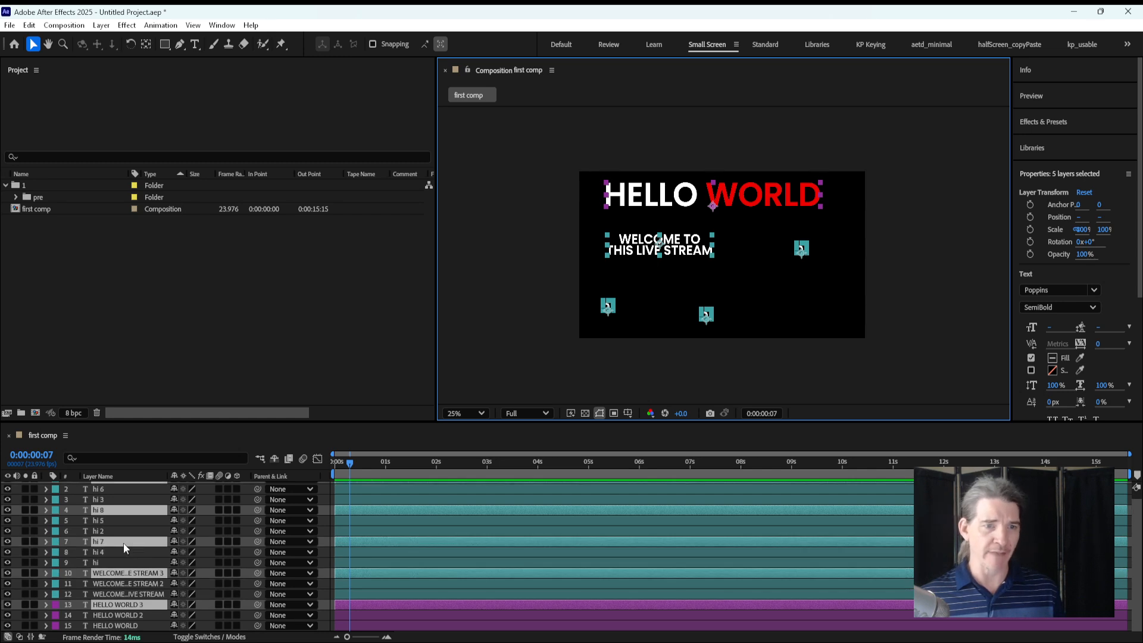
key(ctrl+z)
key(ctrl+z)
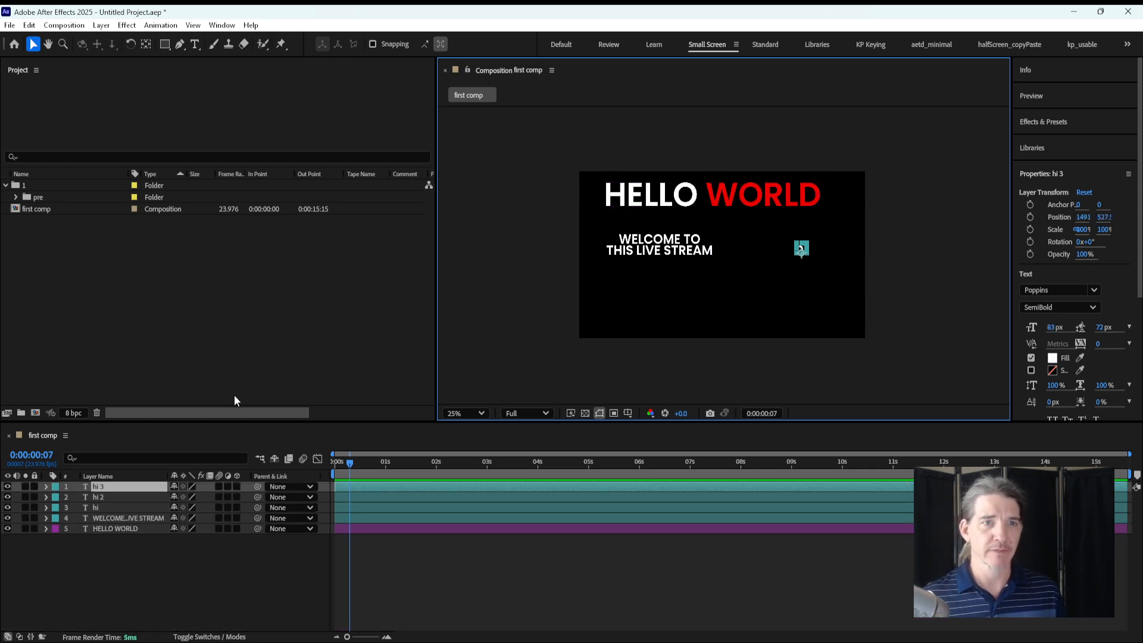
Step: Select all five layers, deselect them, and look up the Deselect All command with its shortcut
click(445, 602)
key(ctrl+a)
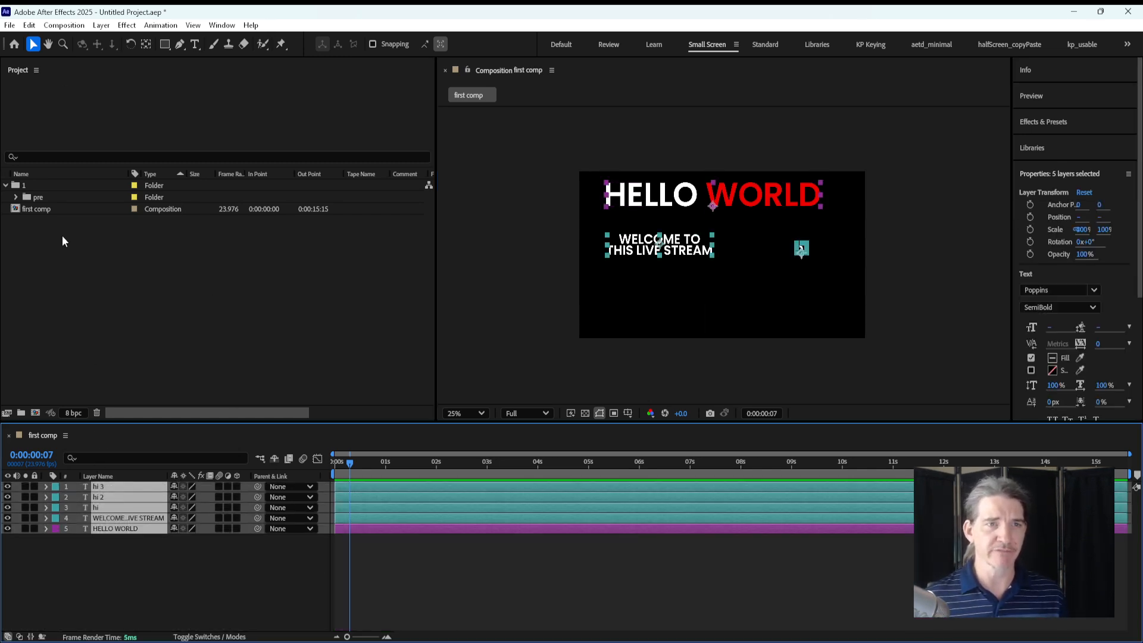
click(122, 613)
click(10, 25)
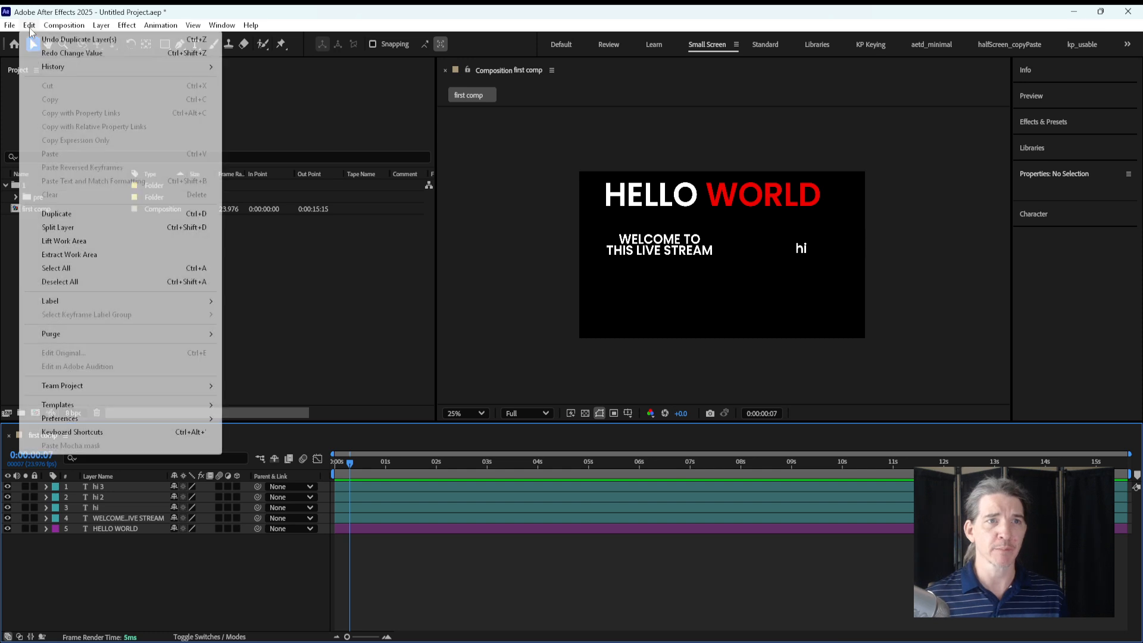
mouse_move(29, 25)
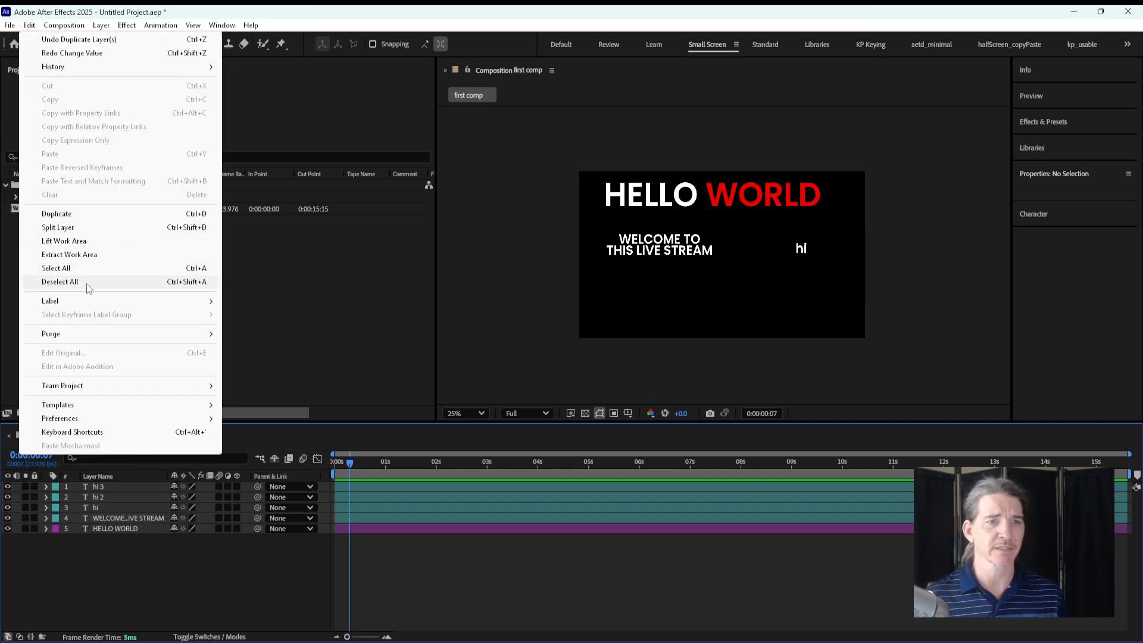
click(151, 562)
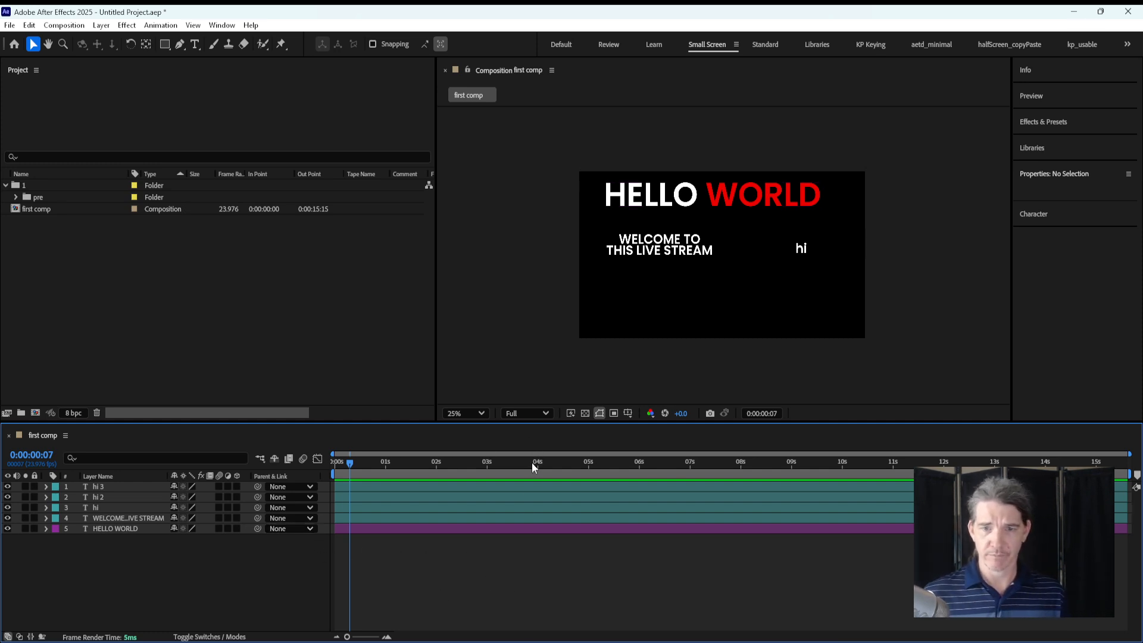
Step: Move the playhead back to the start of the composition at 0:00:00:00, with no layer selected
drag(533, 468, 315, 461)
click(151, 294)
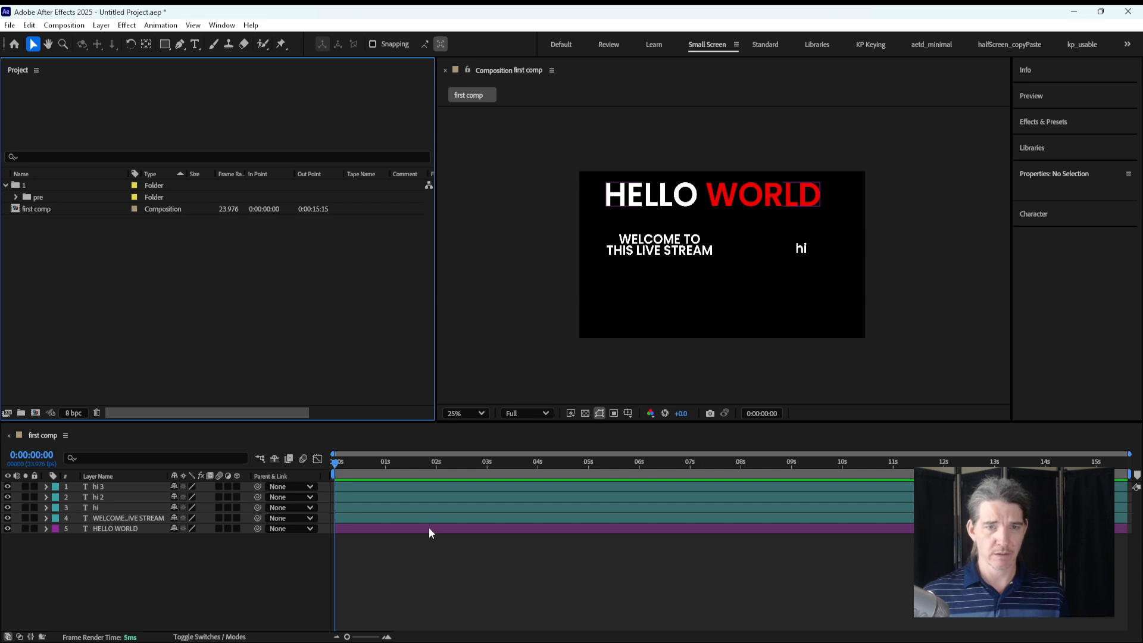
click(433, 567)
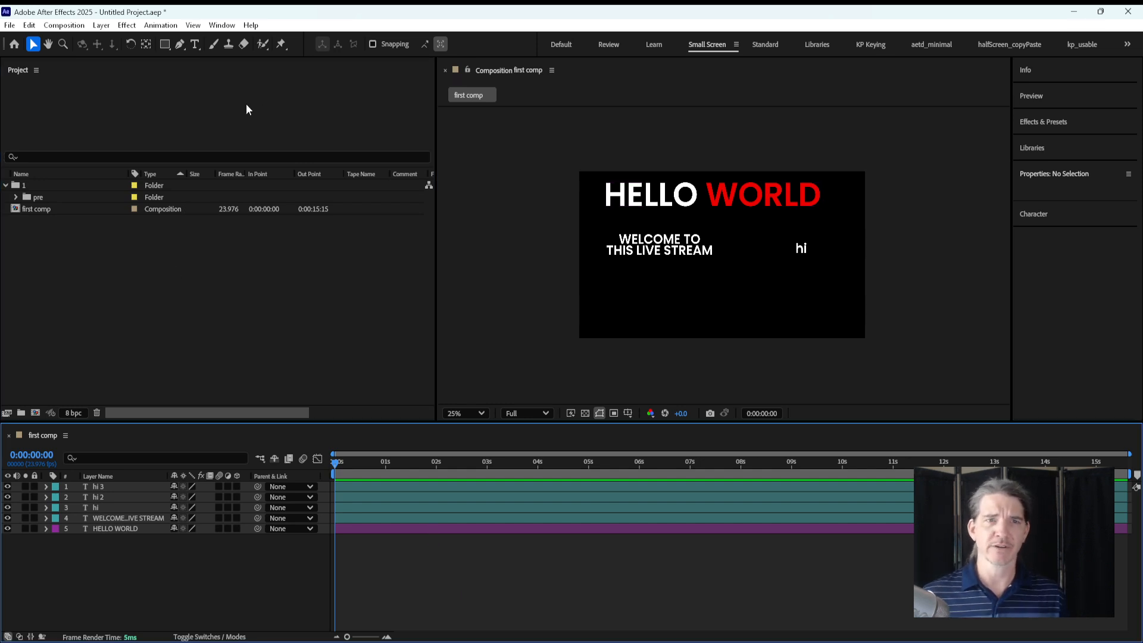
click(157, 68)
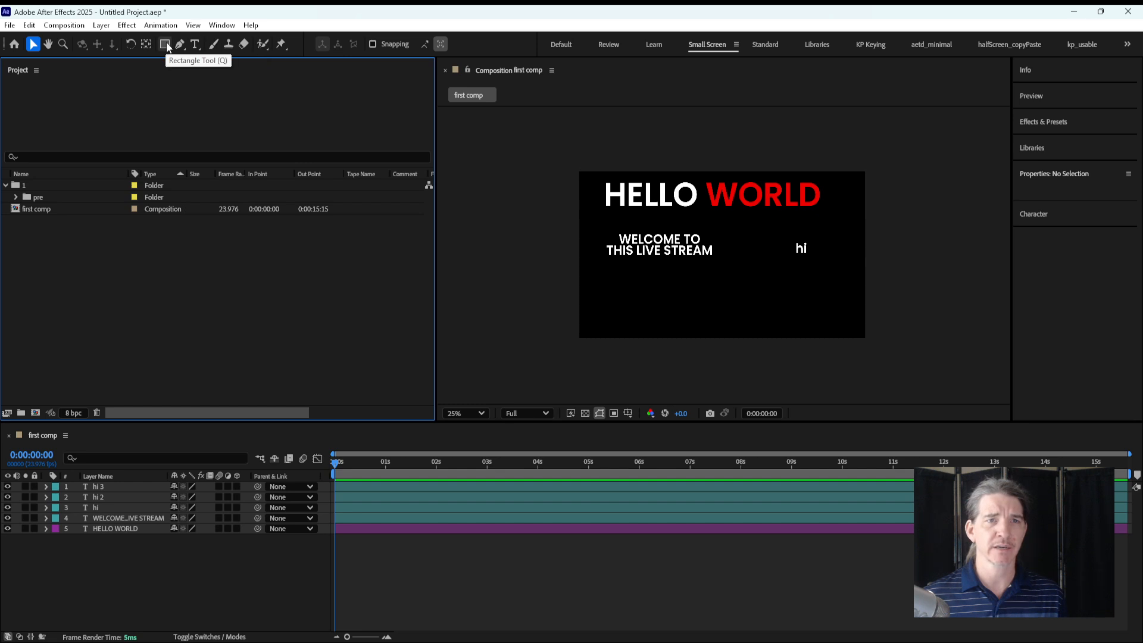
Step: Examine the available shape tools, choose the Rectangle tool, and return to the Selection tool
click(166, 46)
click(166, 45)
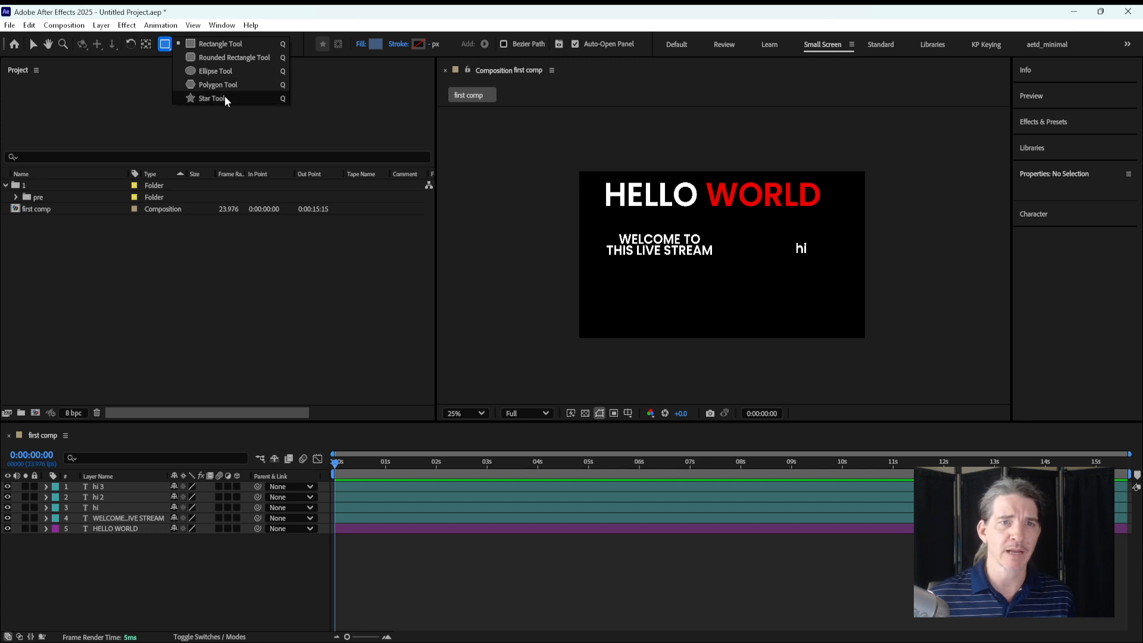
click(222, 42)
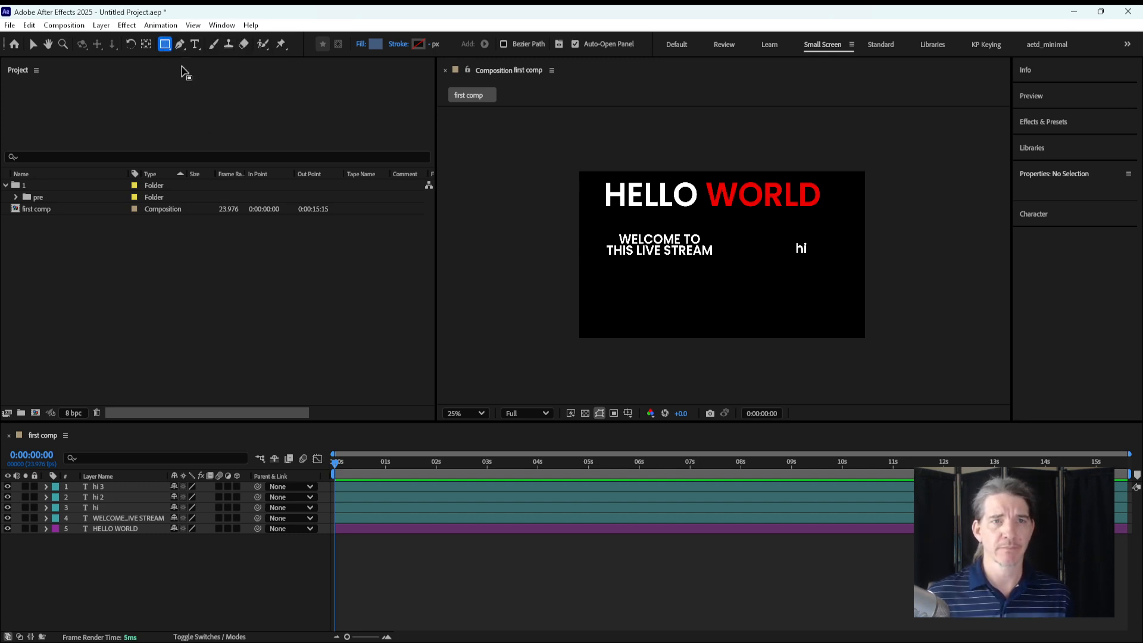
click(213, 115)
key(v)
click(205, 564)
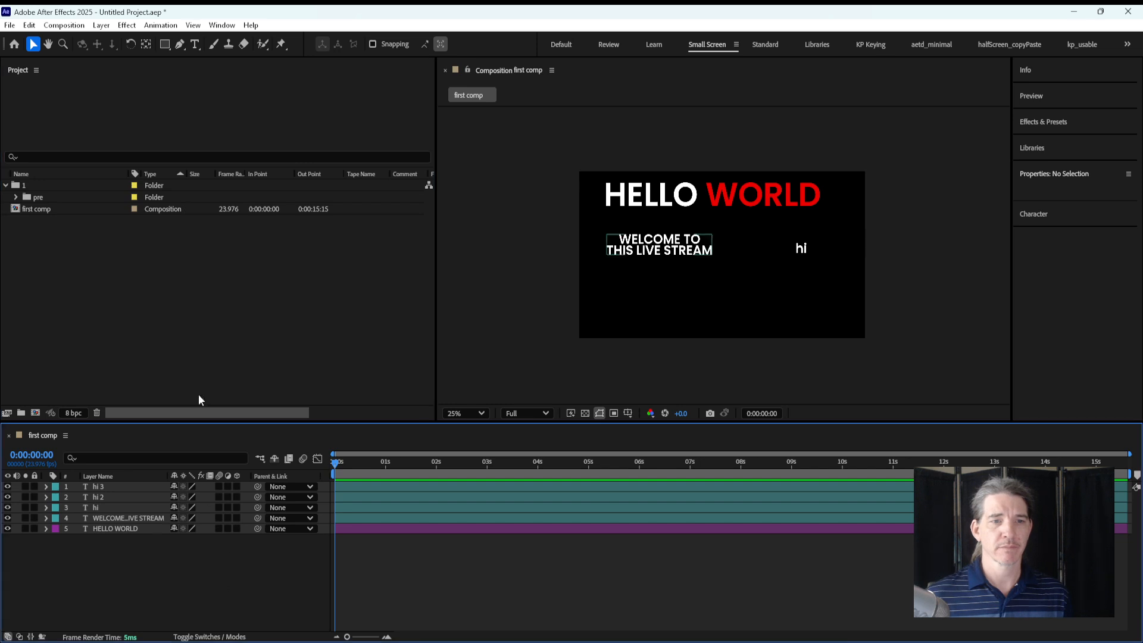
Step: Create a shape layer with a rectangle filling the whole composition and give it a magenta stroke 223 px wide
double_click(165, 44)
key(v)
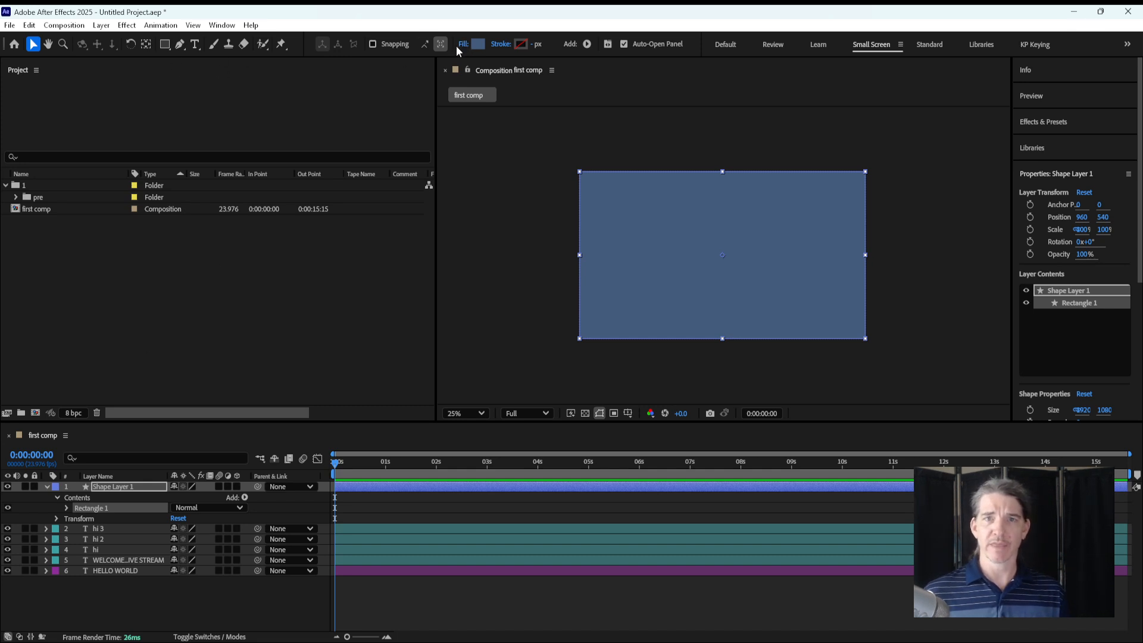
click(521, 46)
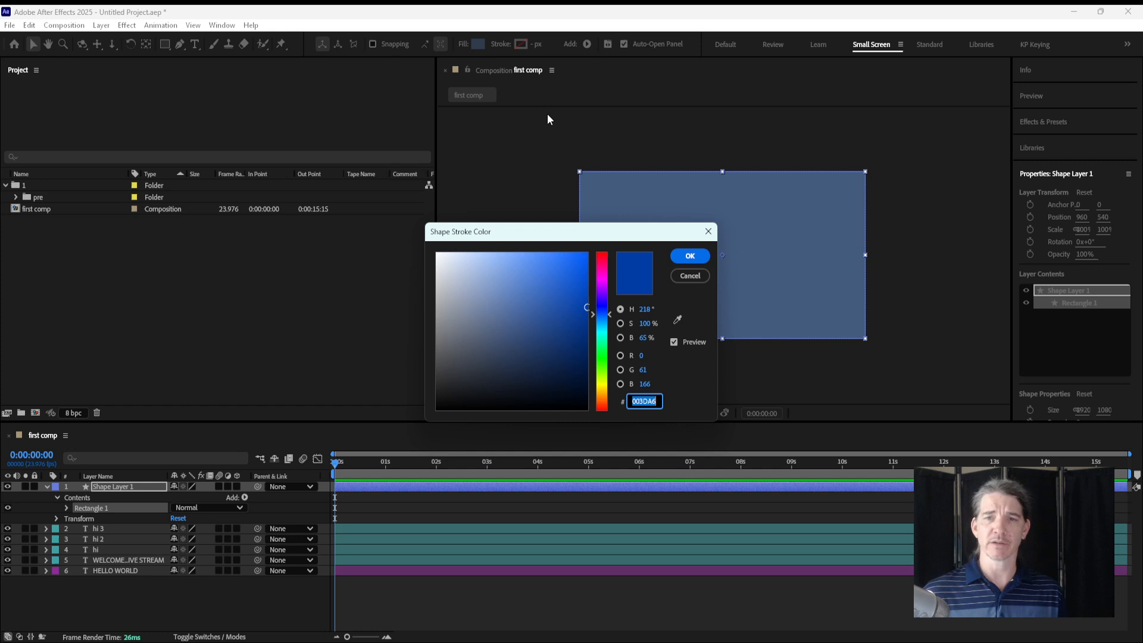
click(601, 281)
drag(562, 275, 581, 252)
click(690, 256)
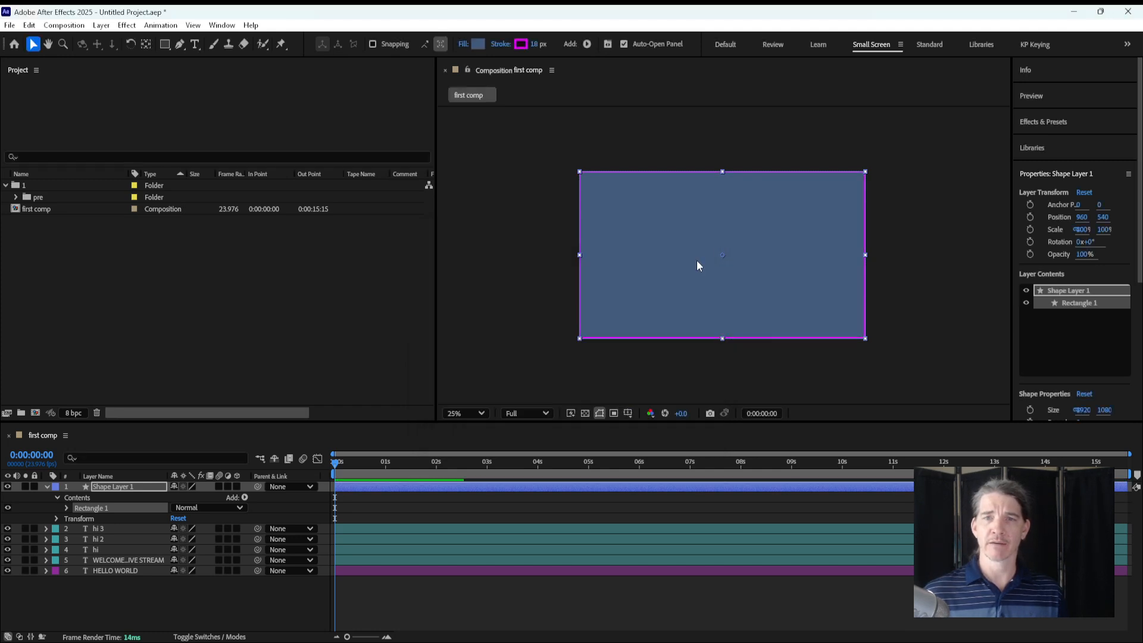
mouse_move(535, 48)
mouse_down()
mouse_move(780, 42)
mouse_move(594, 49)
mouse_move(661, 43)
mouse_up()
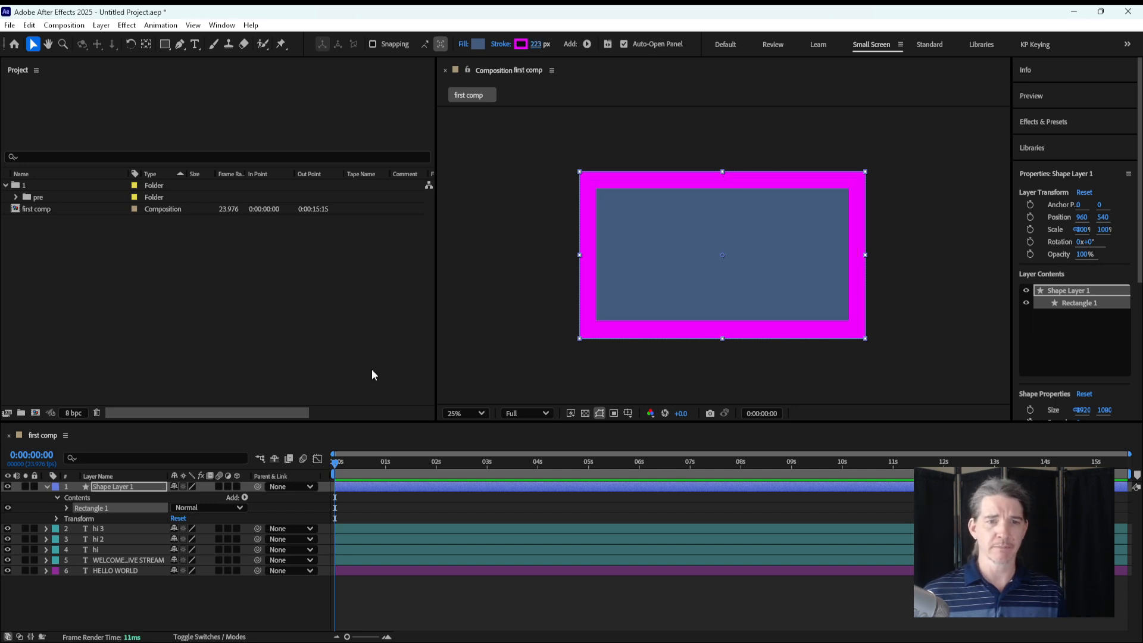
Step: Deselect Shape Layer 1, select it again, try the Deselect All command, and clear the selection in the Timeline
click(190, 595)
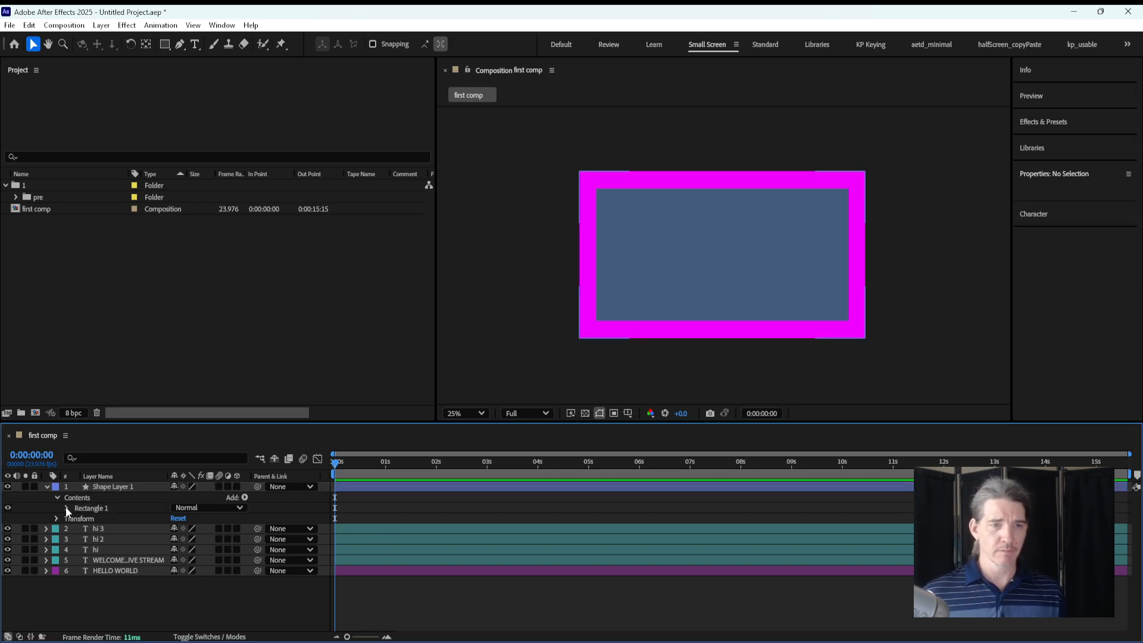
click(107, 487)
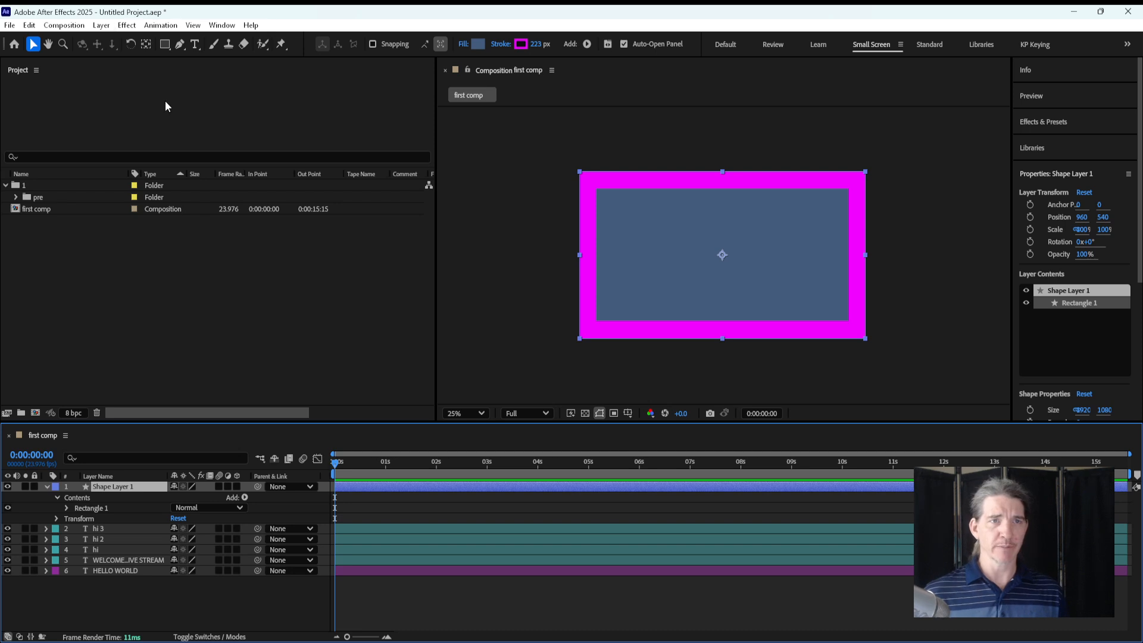
click(63, 25)
mouse_move(38, 29)
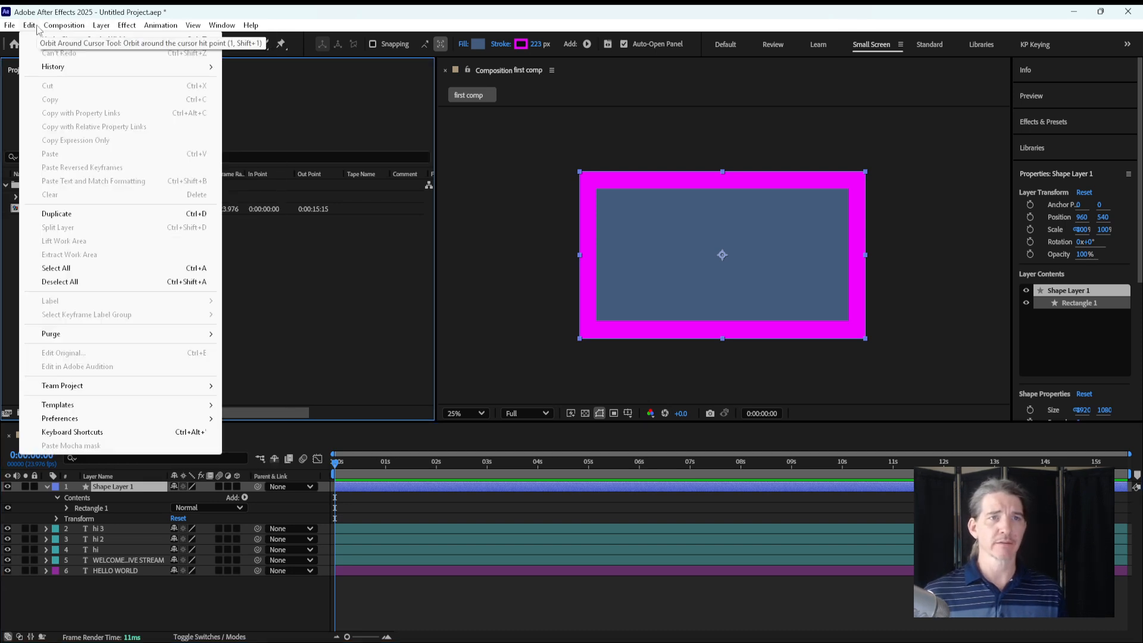
click(67, 284)
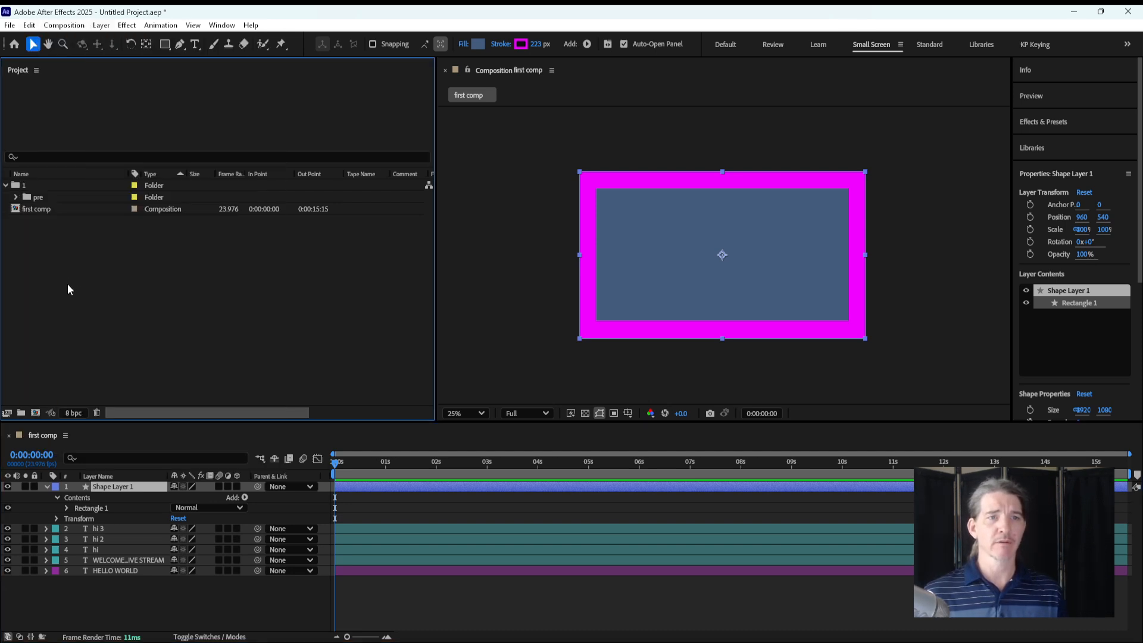
click(134, 620)
Step: Look at the types of new layers that can be created, including Shape Layer, without adding one
click(101, 25)
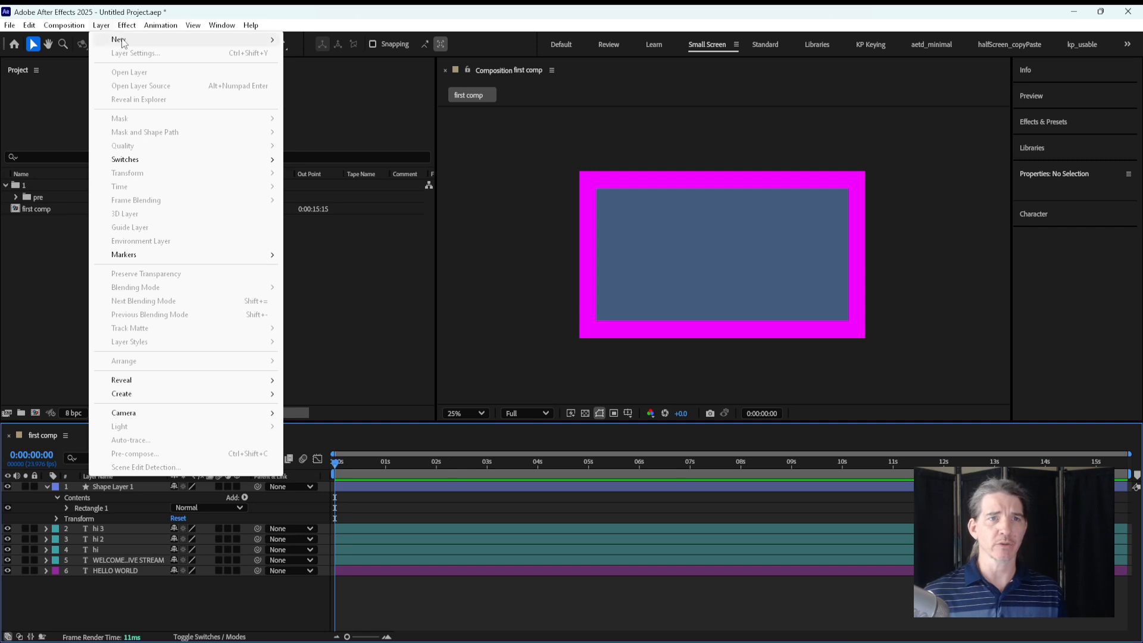
mouse_move(122, 42)
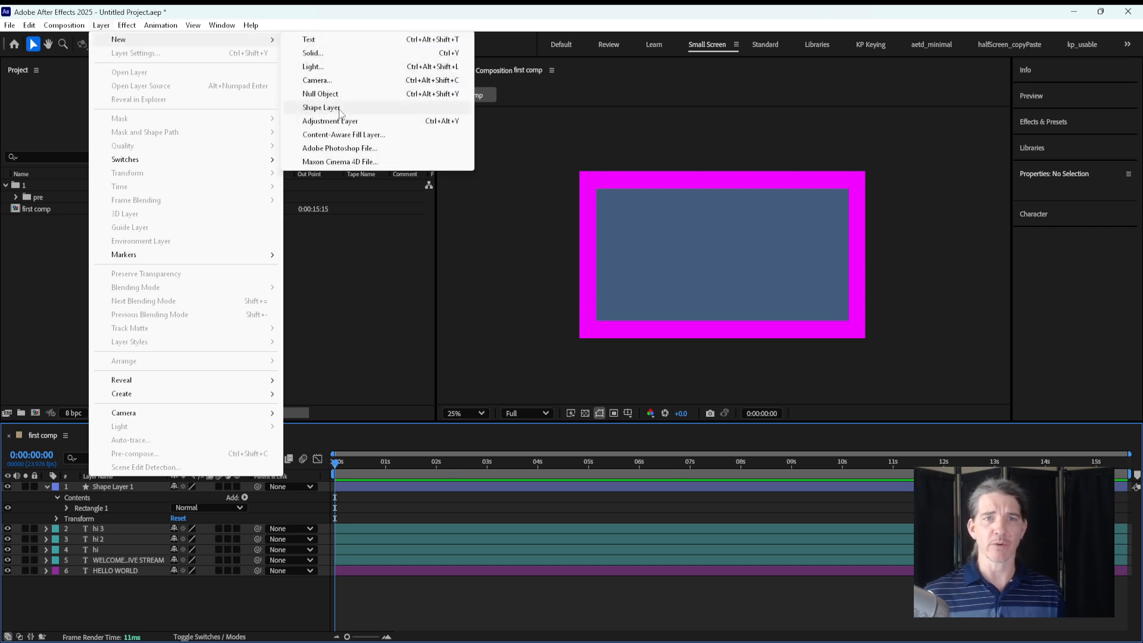
click(398, 588)
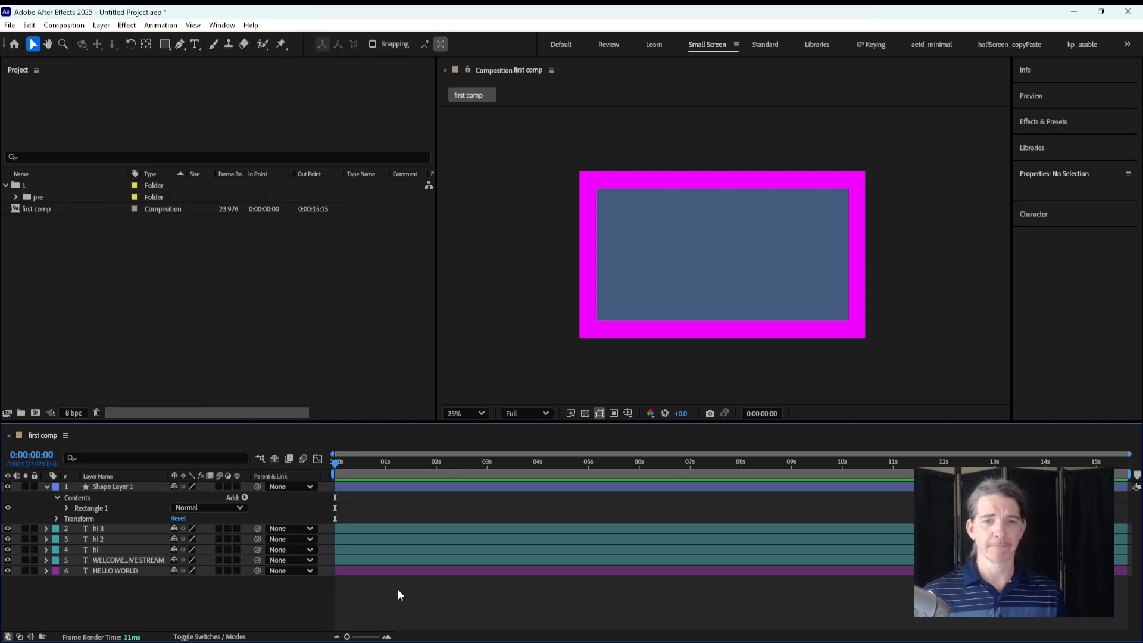
Step: Hide Shape Layer 1 and select the hi 3 layer
click(110, 488)
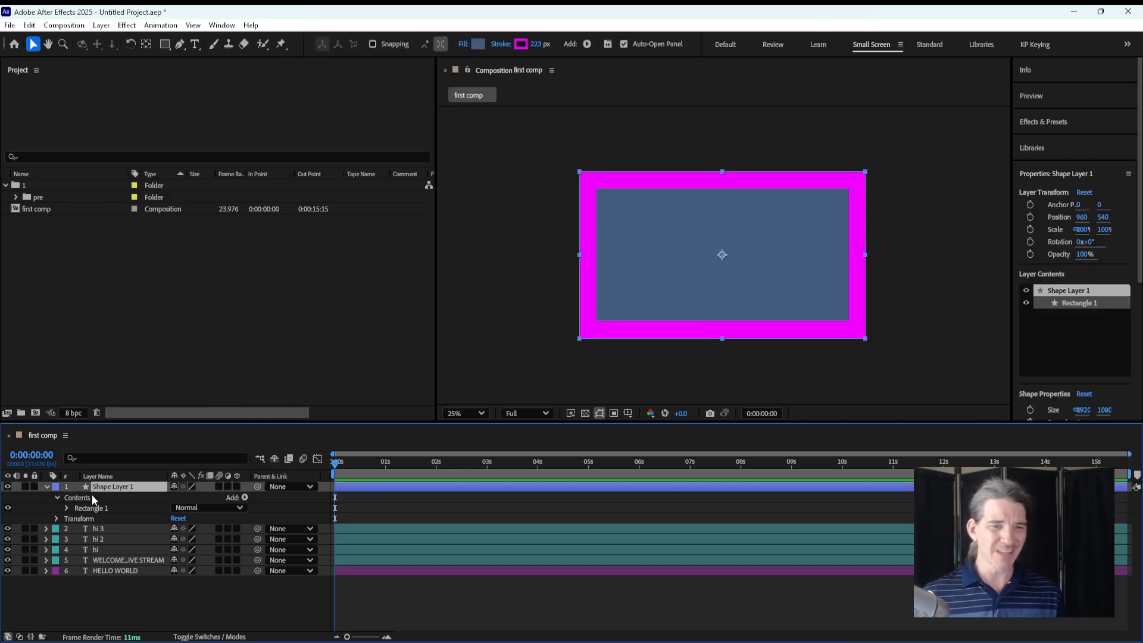
click(8, 487)
click(116, 527)
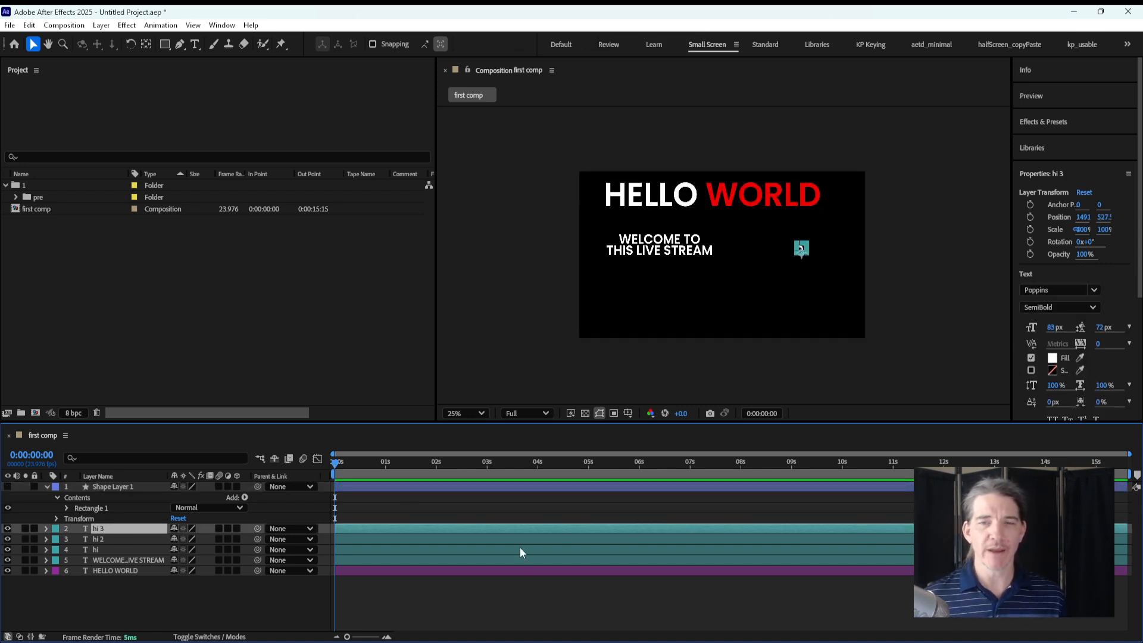
Step: Select the HELLO WORLD layer, activate the Rectangle tool, and deselect the layer
click(128, 570)
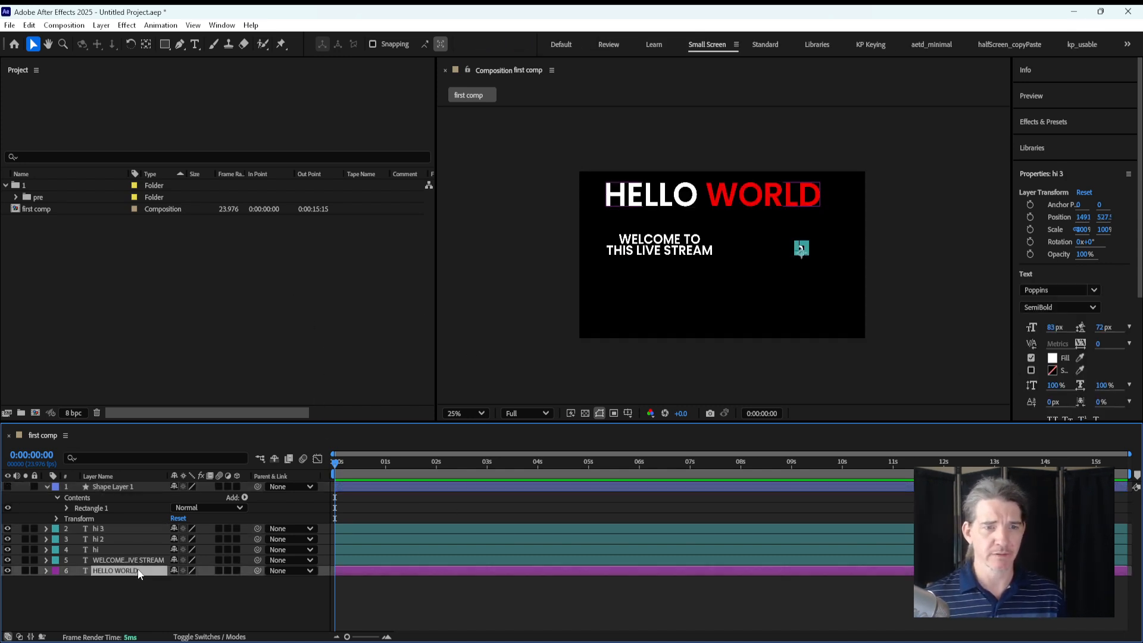
click(165, 45)
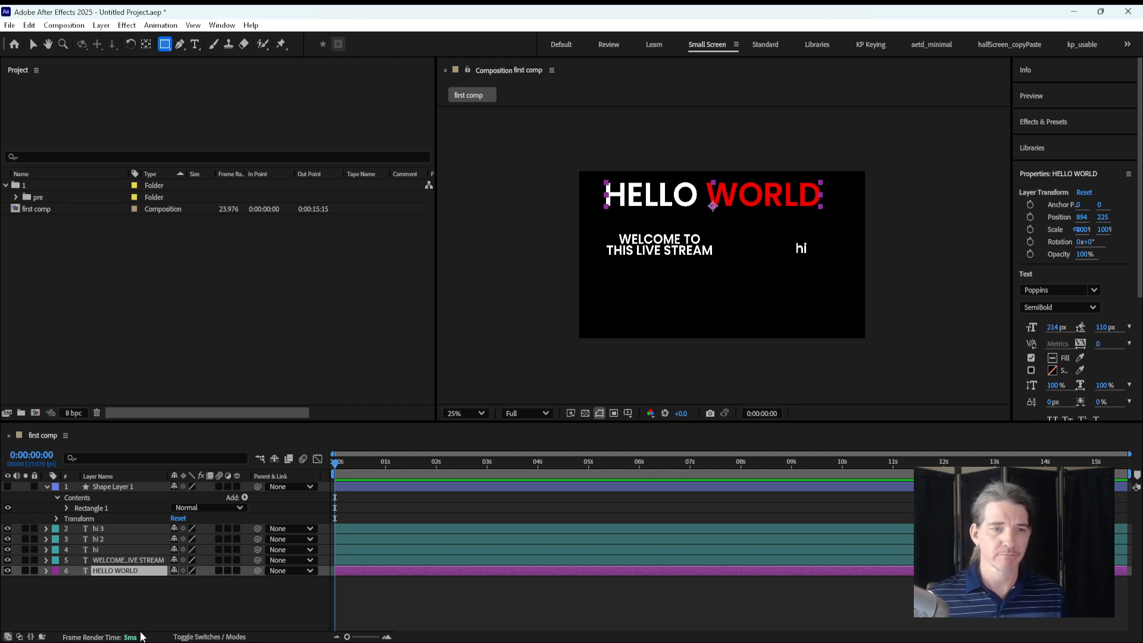
click(138, 598)
Step: Draw two rectangles, about 1136 by 312 px and 1500 by 204 px, within one new shape layer
click(165, 45)
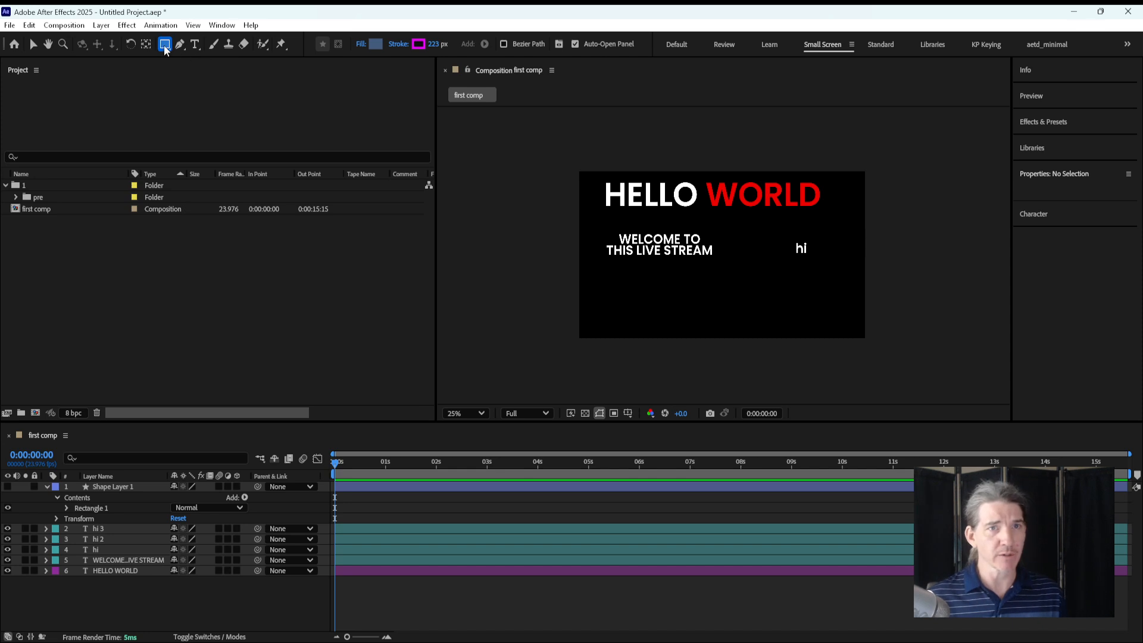
drag(654, 283, 816, 316)
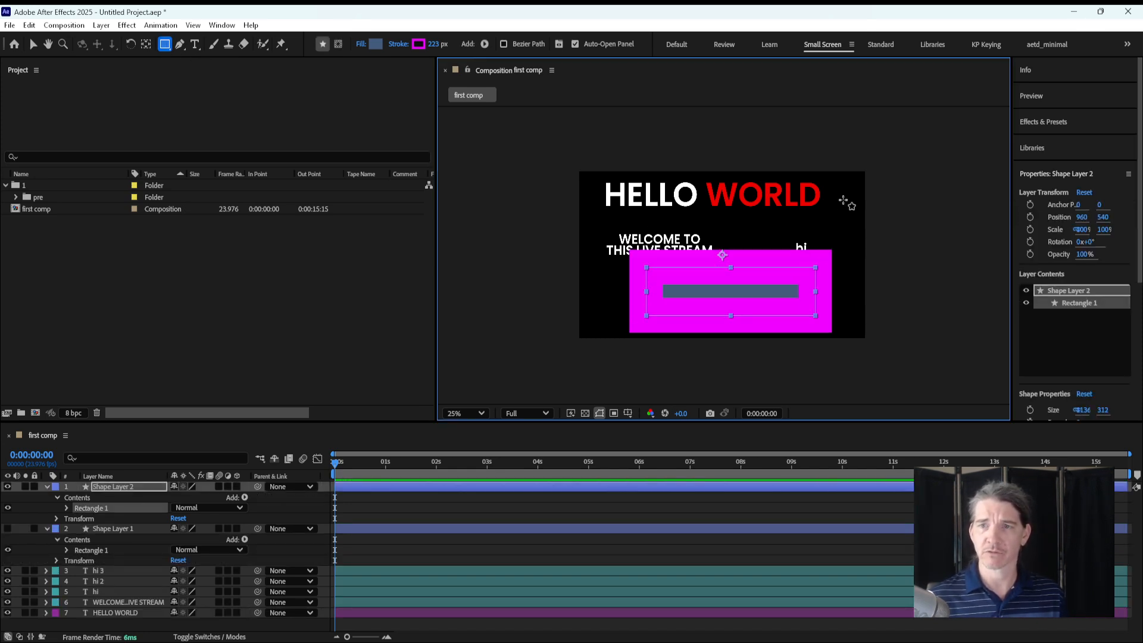
drag(846, 198, 622, 231)
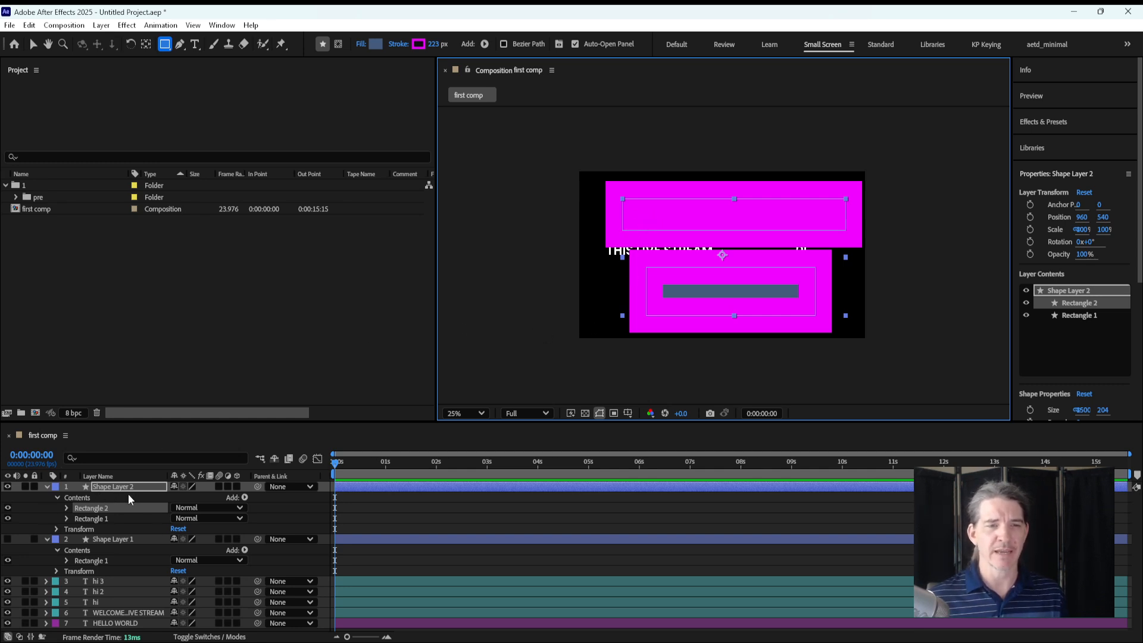
Step: Select Rectangle 1 and Rectangle 2 in turn within Shape Layer 2, and delete the whole layer
click(100, 519)
click(97, 509)
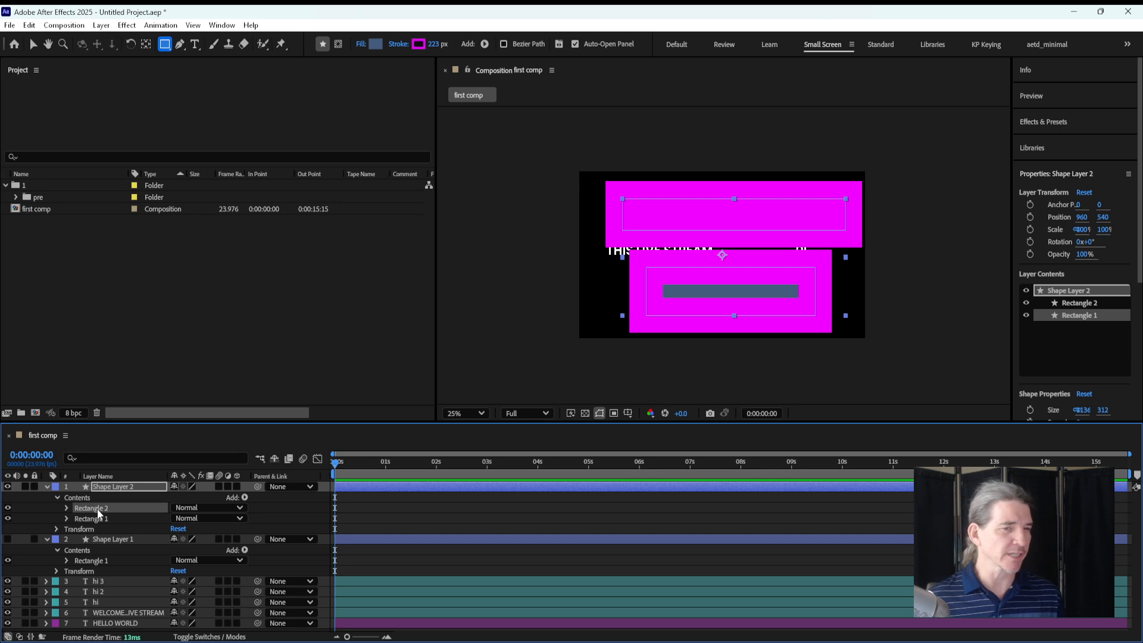
click(119, 487)
key(Delete)
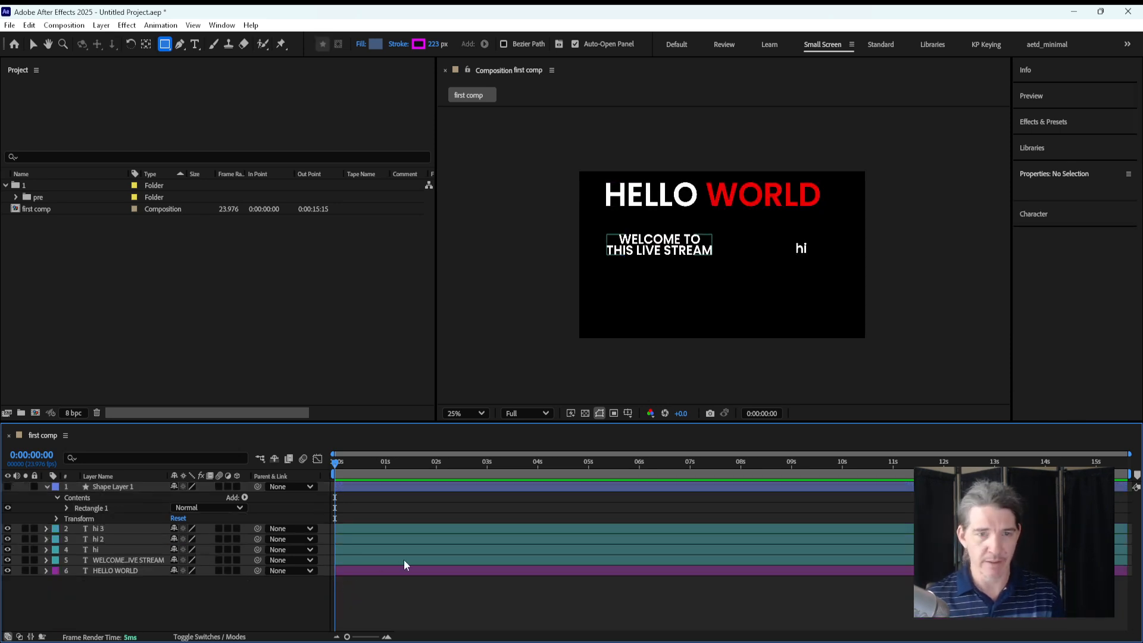
Step: Draw a rectangle on a new shape layer over the HELLO WORLD and welcome text, and deselect the layer
mouse_move(587, 184)
mouse_down()
mouse_move(643, 238)
mouse_move(776, 265)
mouse_up()
click(446, 545)
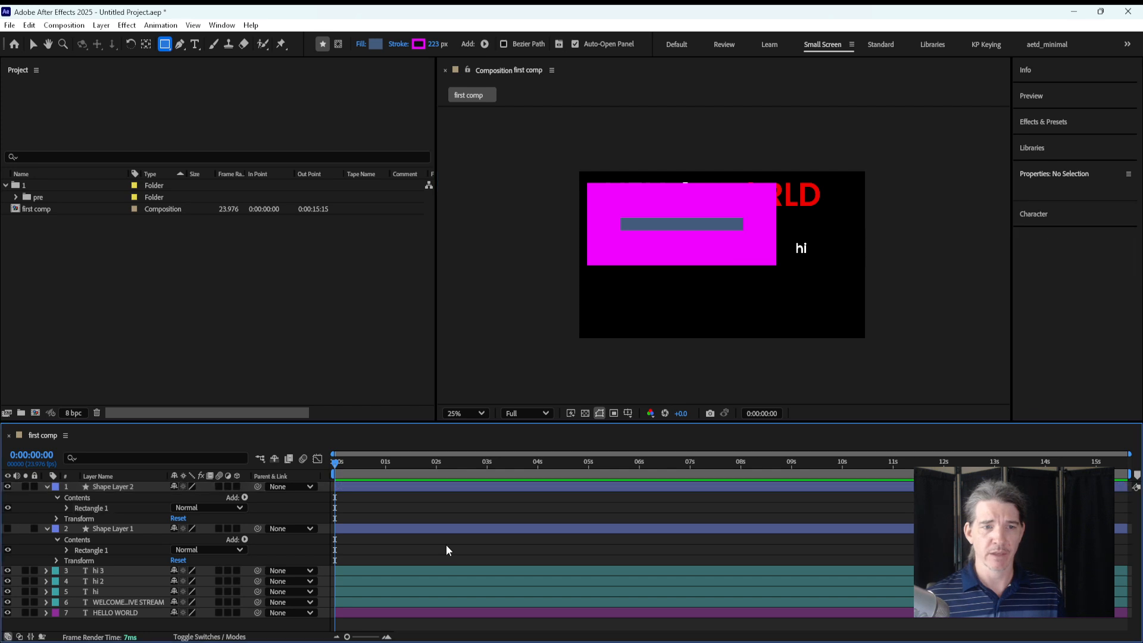
Step: Try drawing another rectangle on its own new shape layer in the lower half of the composition, and undo the recent shape drawing
mouse_move(609, 272)
mouse_down()
mouse_move(697, 312)
mouse_move(806, 327)
mouse_up()
key(v)
click(523, 499)
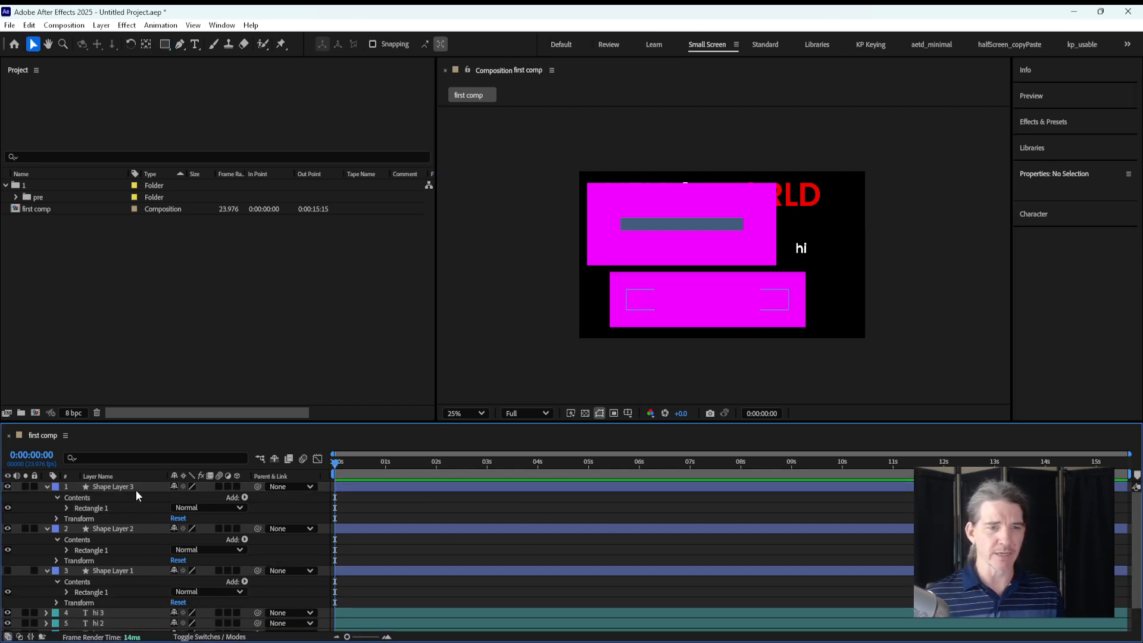
click(136, 487)
key(ctrl+z)
key(ctrl+z)
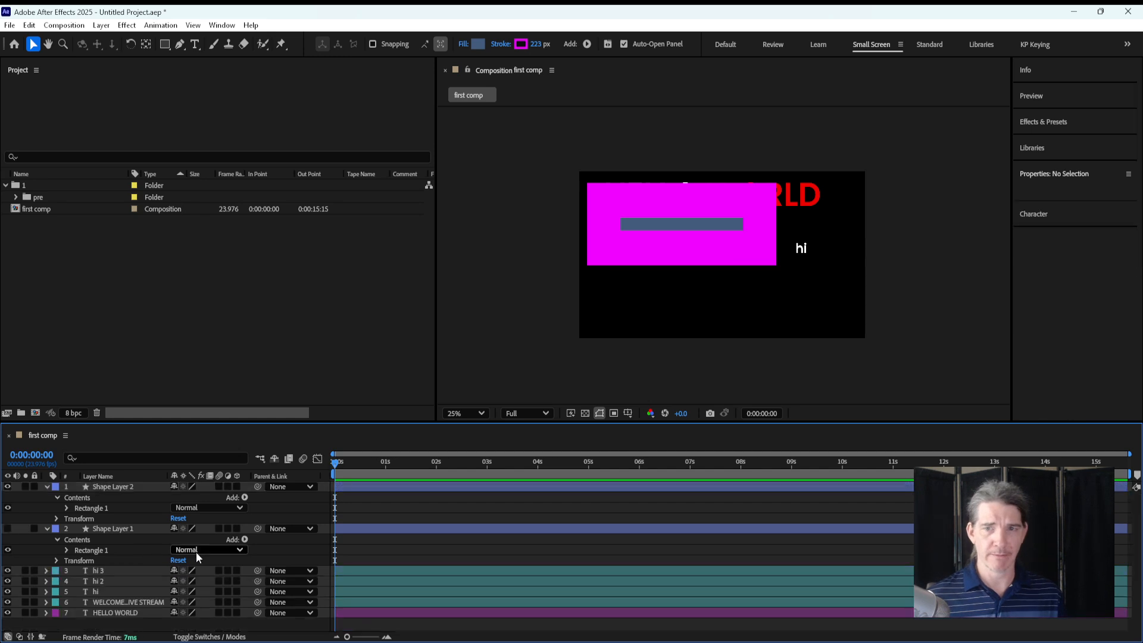
Step: Draw a rectangular mask around most of the word HELLO on the HELLO WORLD layer, and deselect the layer
click(118, 570)
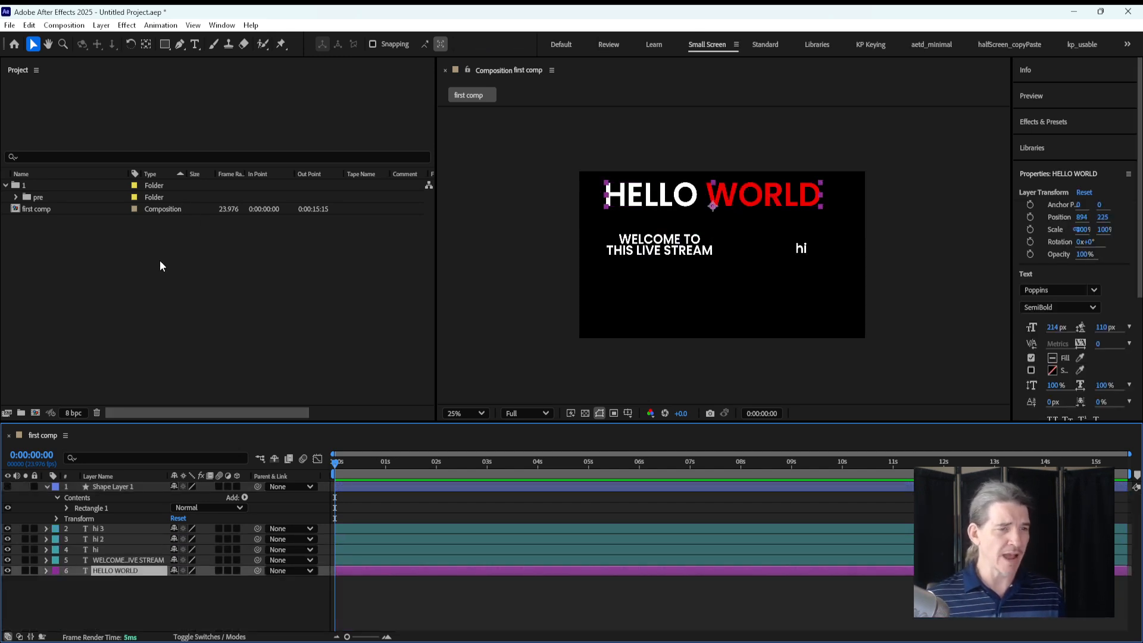
click(167, 45)
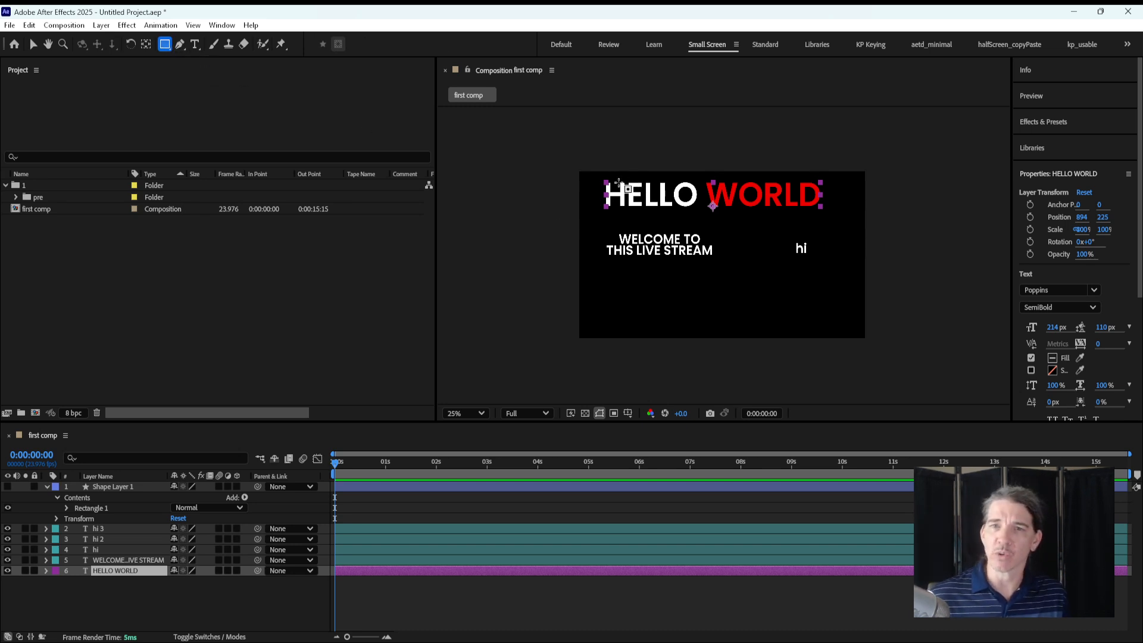
drag(611, 175, 684, 217)
click(506, 608)
key(v)
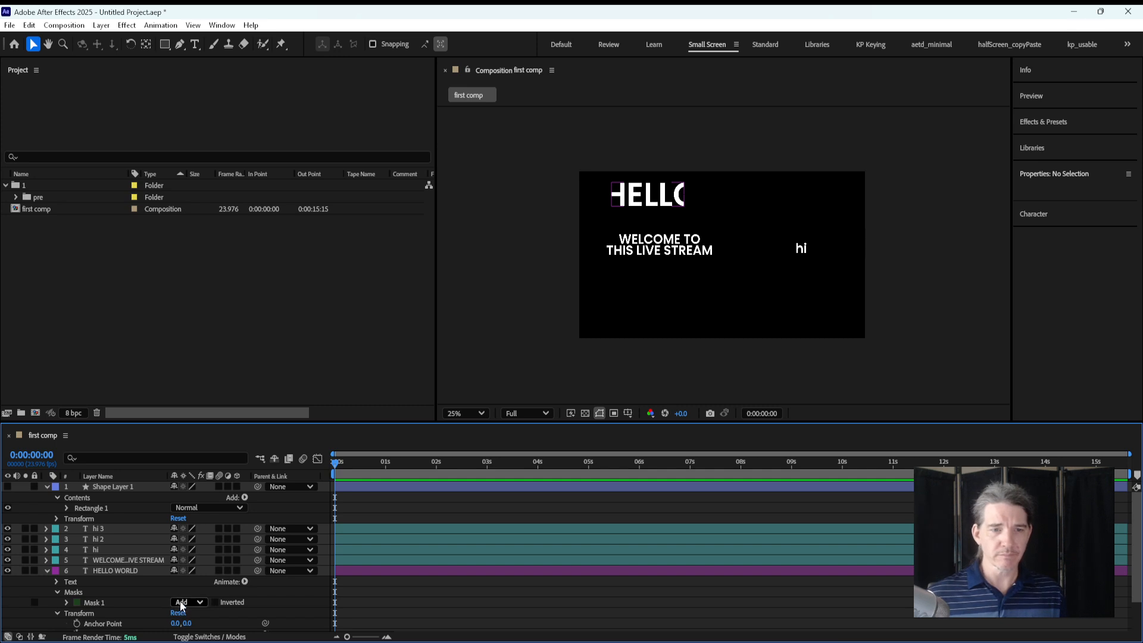
Step: Select the HELLO WORLD layer, reveal the properties of Mask 1, and select its Mask Path
click(115, 571)
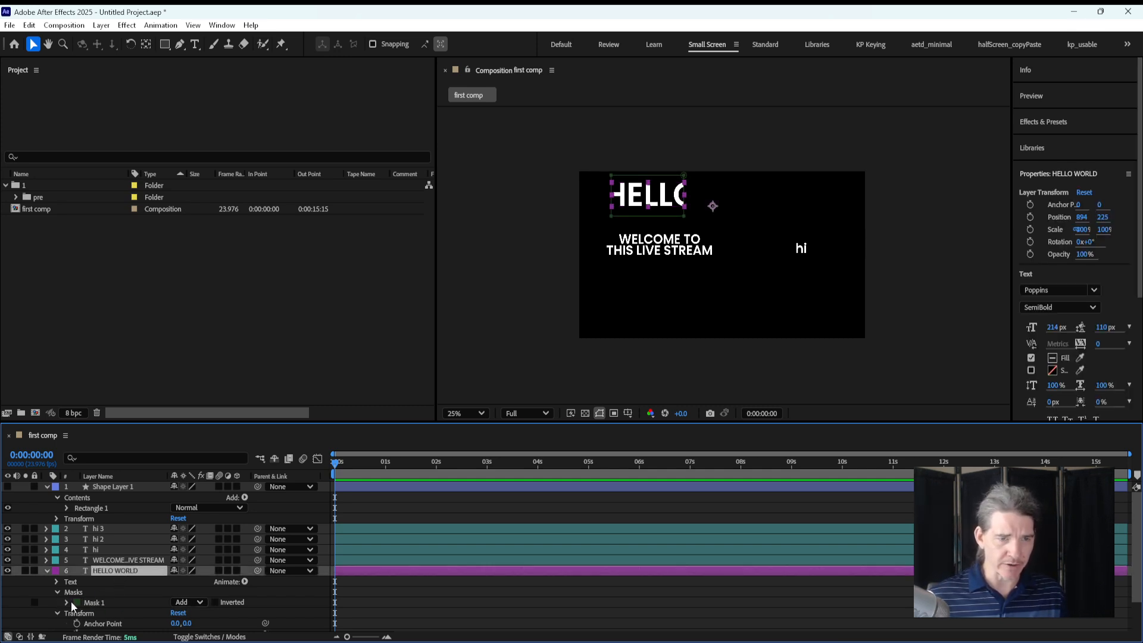
scroll(117, 595, down, 2)
click(66, 562)
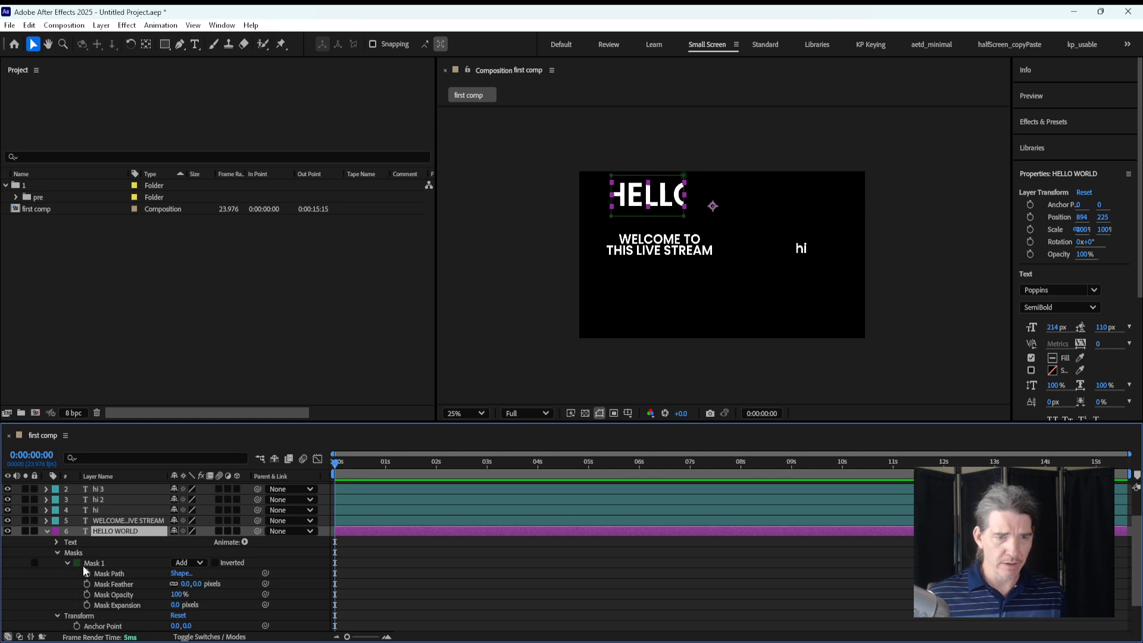
click(119, 573)
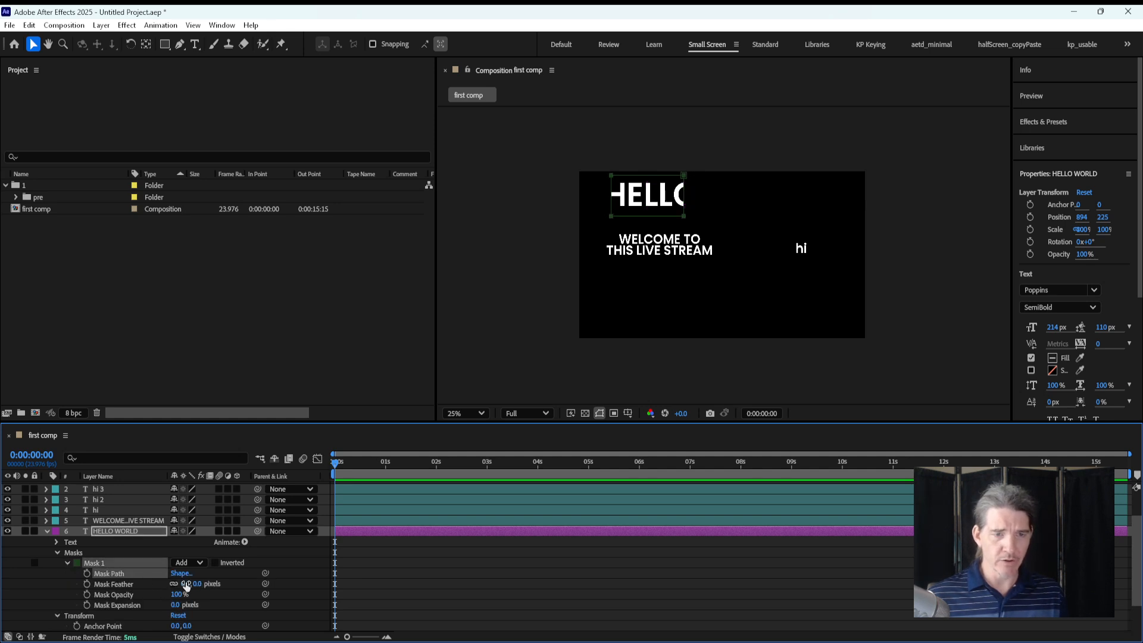
Step: Try adjusting the feather of Mask 1 and setting its Mask Expansion to 81 pixels, and undo the changes
mouse_move(186, 583)
mouse_down()
mouse_move(256, 575)
mouse_move(218, 594)
mouse_move(116, 595)
mouse_move(187, 587)
mouse_move(189, 601)
mouse_move(238, 598)
mouse_move(67, 599)
mouse_move(198, 584)
mouse_up()
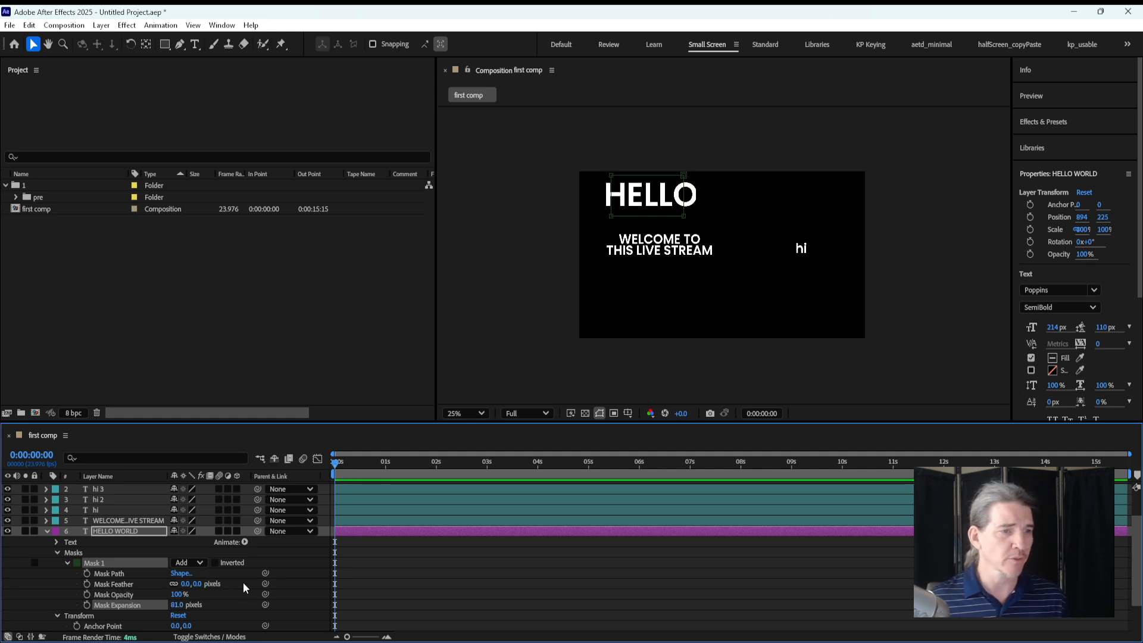
key(ctrl+z)
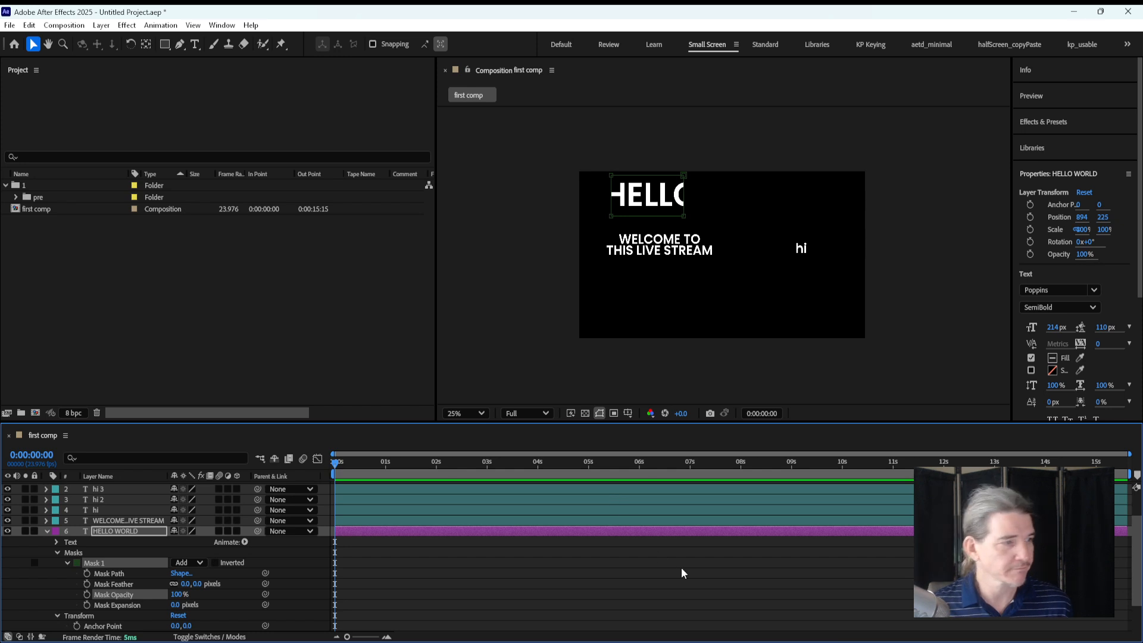
Step: Invert Mask 1 on the HELLO WORLD text layer and turn the inversion off again
click(516, 552)
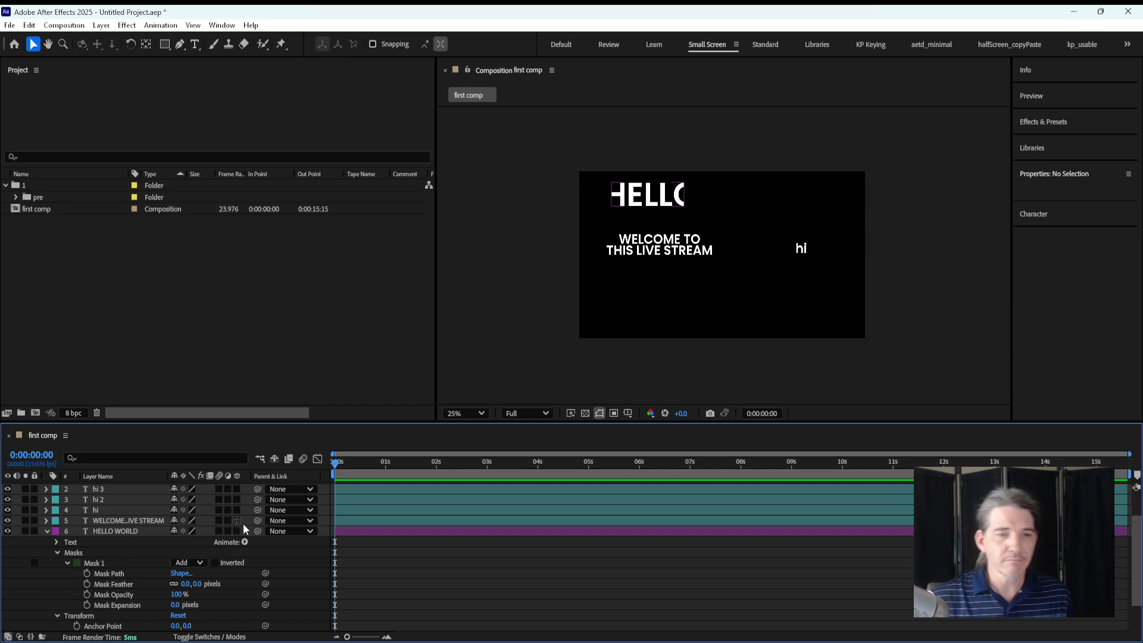
click(105, 563)
click(214, 563)
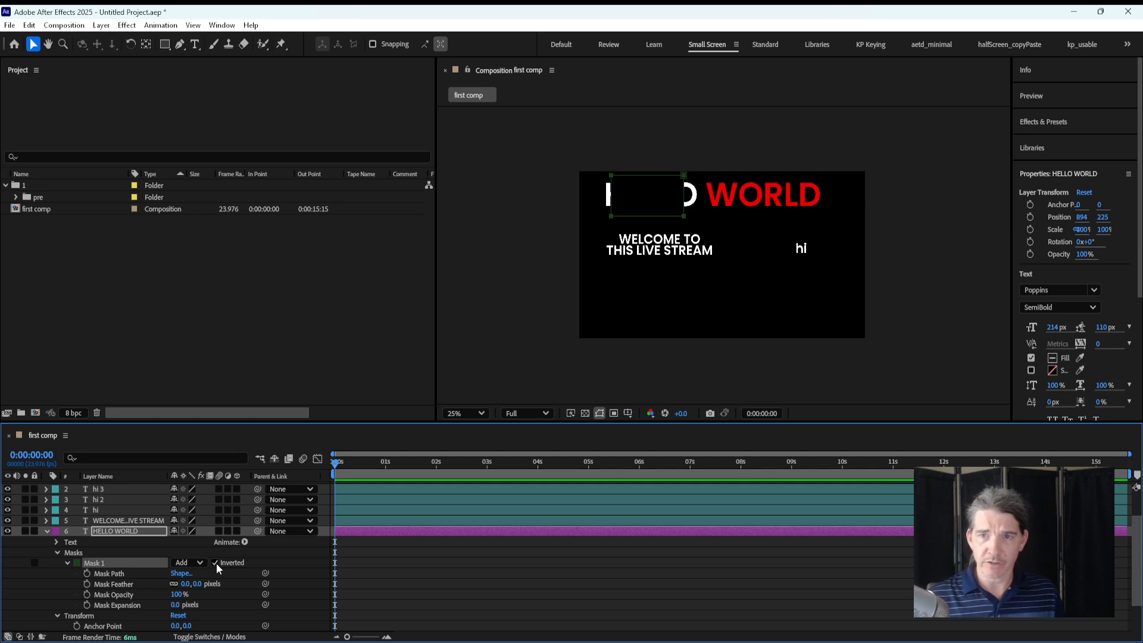
click(130, 552)
click(219, 563)
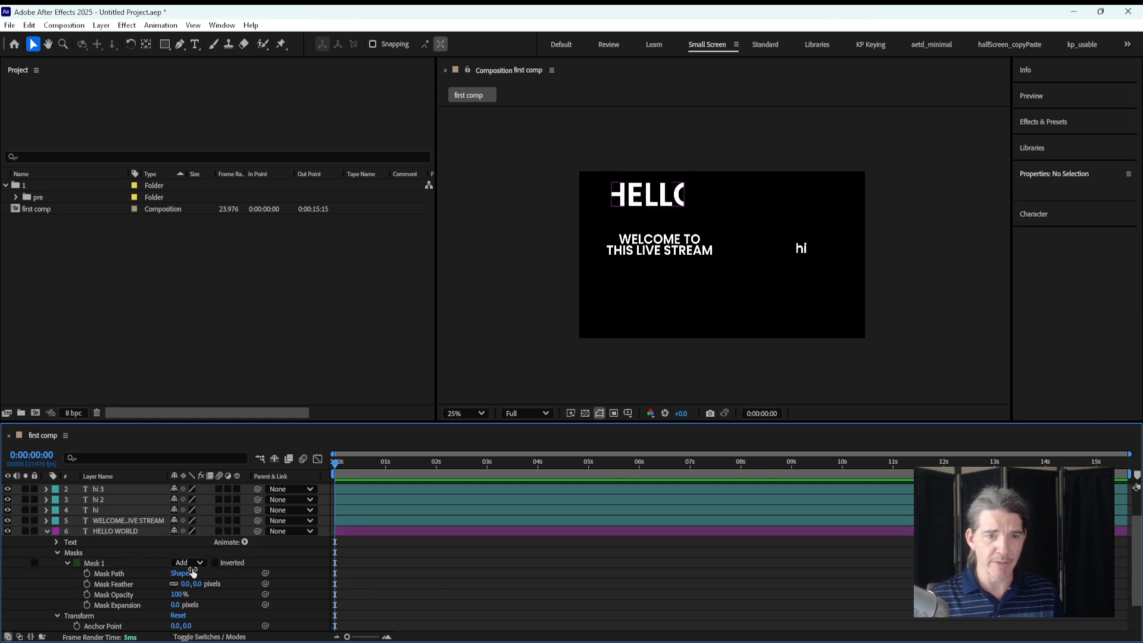
Step: Set Mask 1 on the HELLO WORLD layer to Subtract mode, and delete the mask
click(189, 563)
click(201, 495)
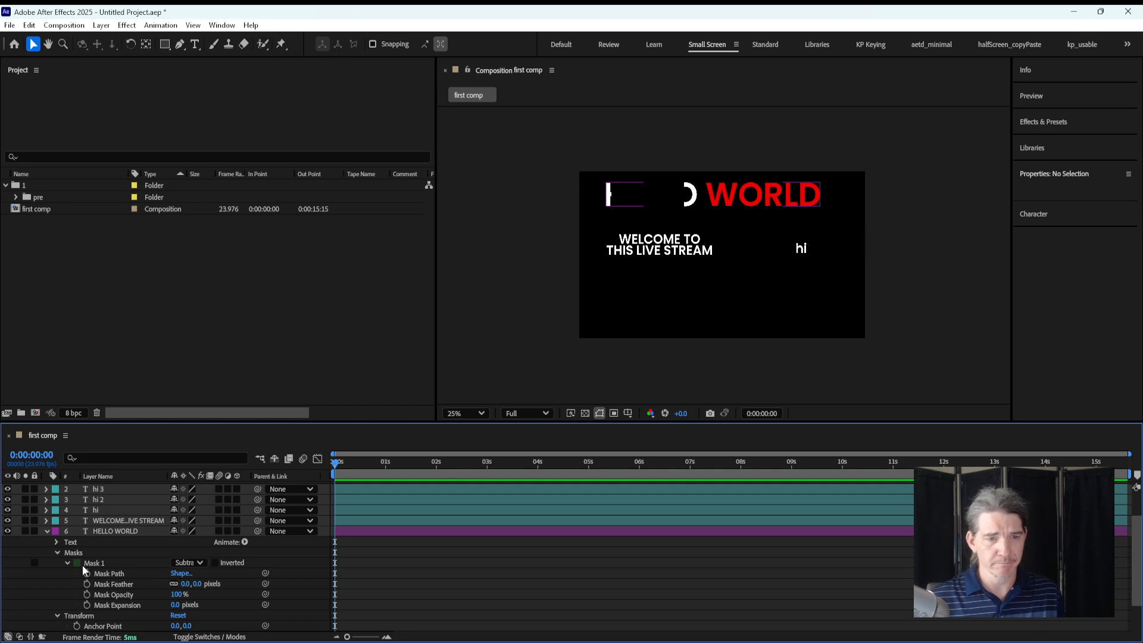
click(129, 564)
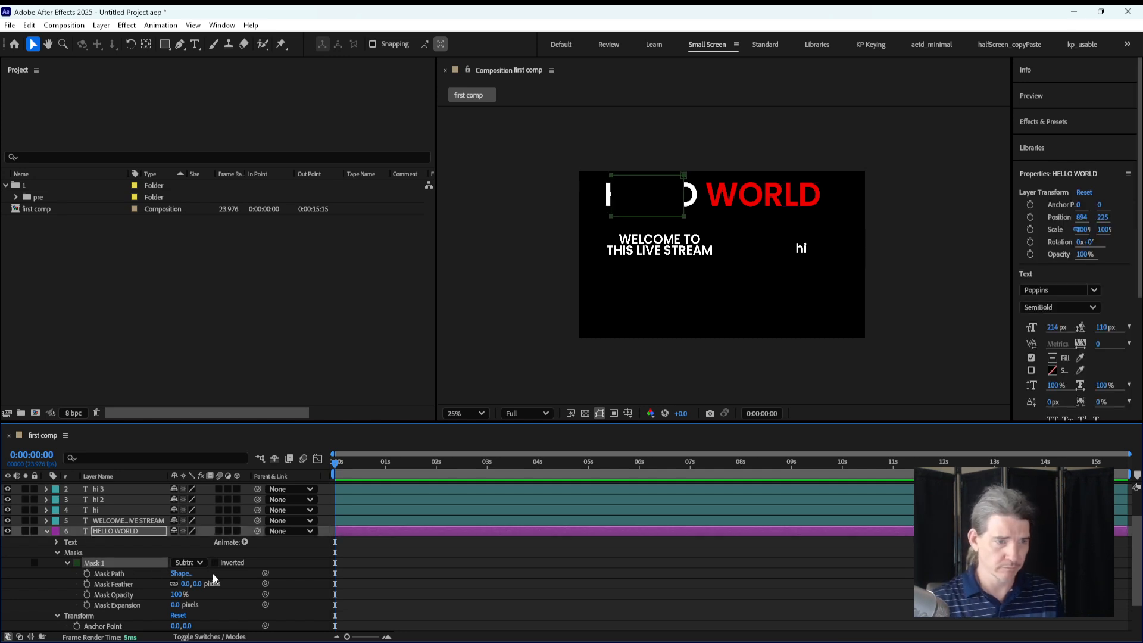
key(Delete)
click(554, 595)
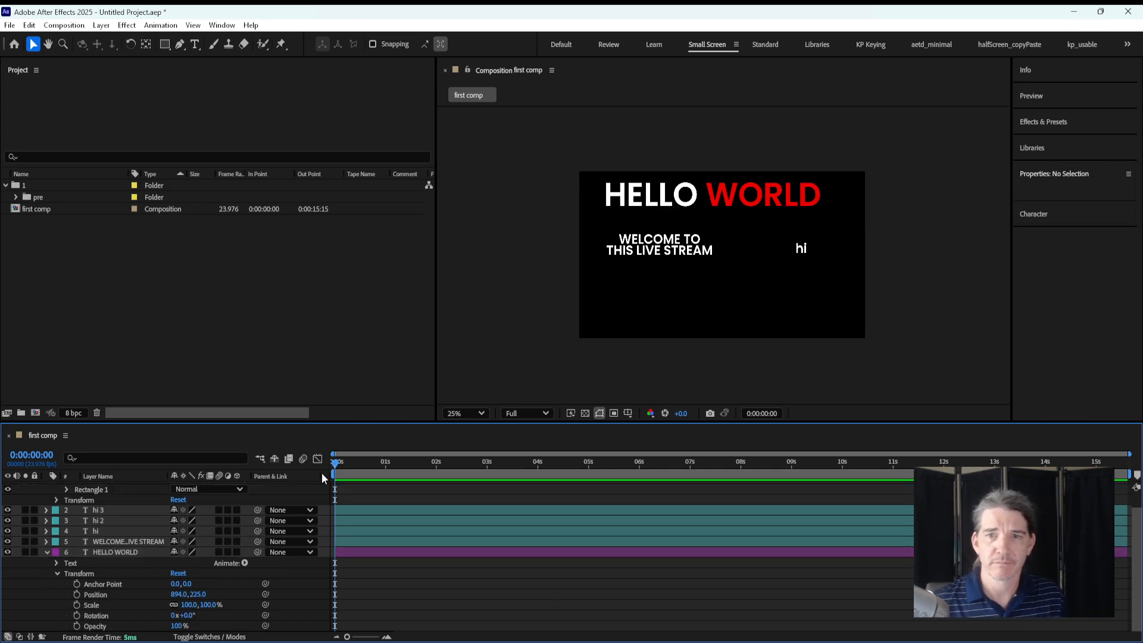
click(138, 552)
click(413, 571)
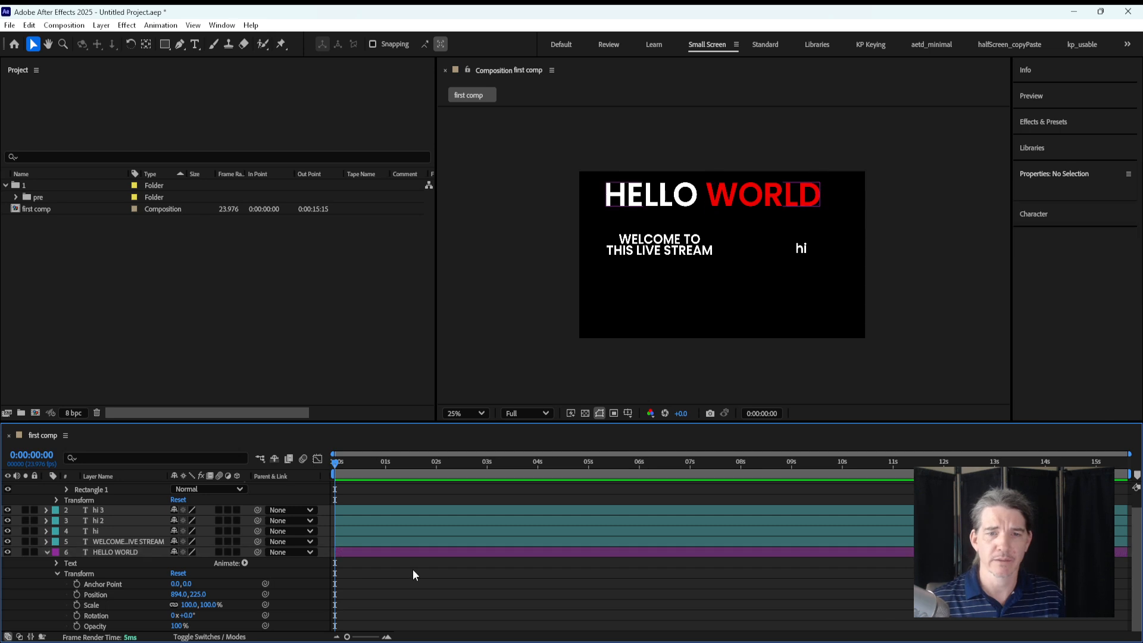
click(128, 553)
click(300, 307)
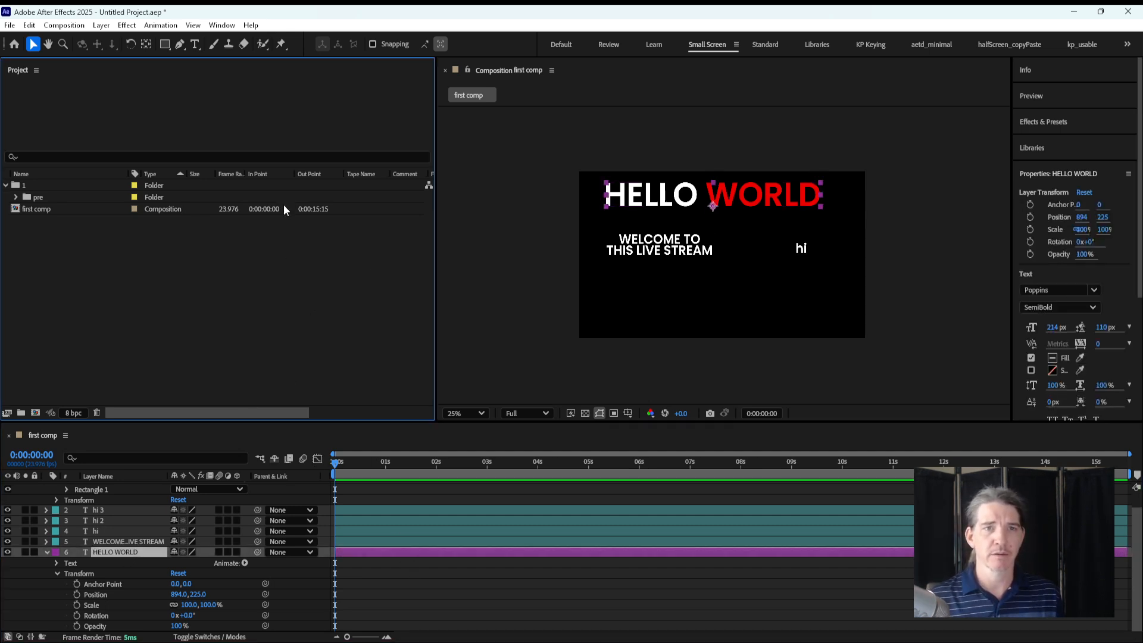
click(461, 588)
Step: Draw a closed four-point Pen mask on the HELLO WORLD layer, tapering downward and cutting off both ends of the text
click(142, 555)
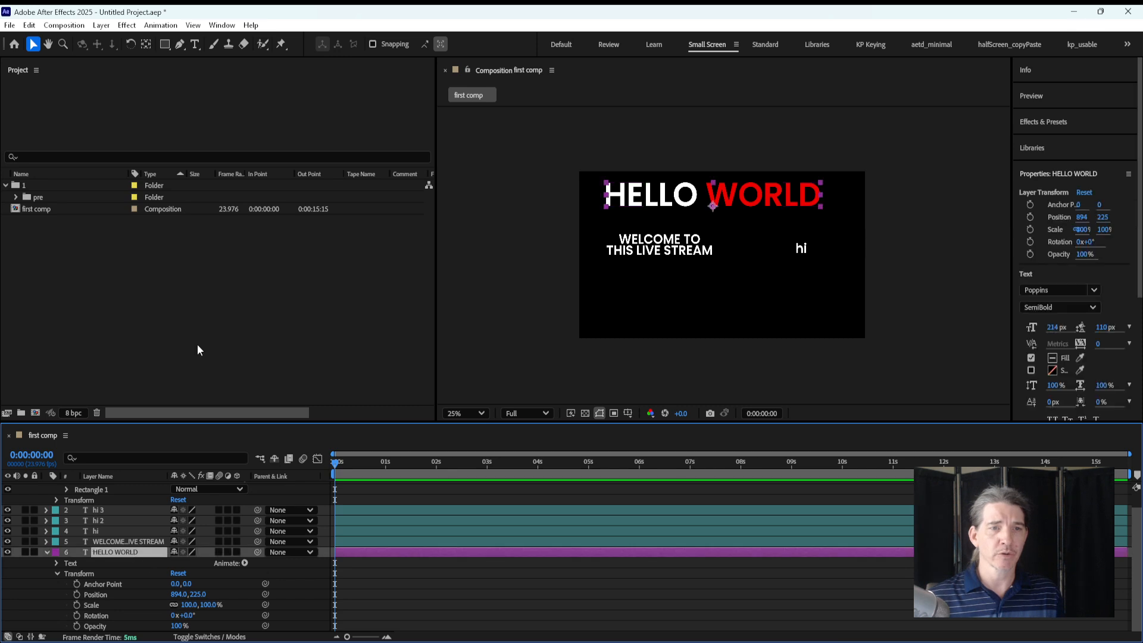
click(180, 45)
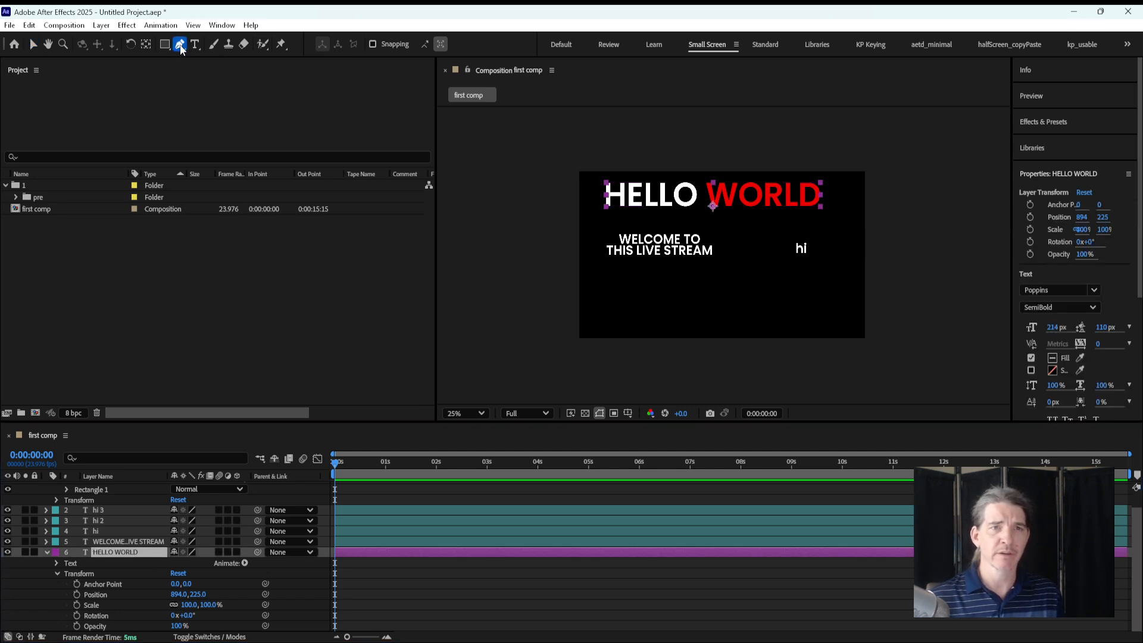
drag(625, 175, 646, 219)
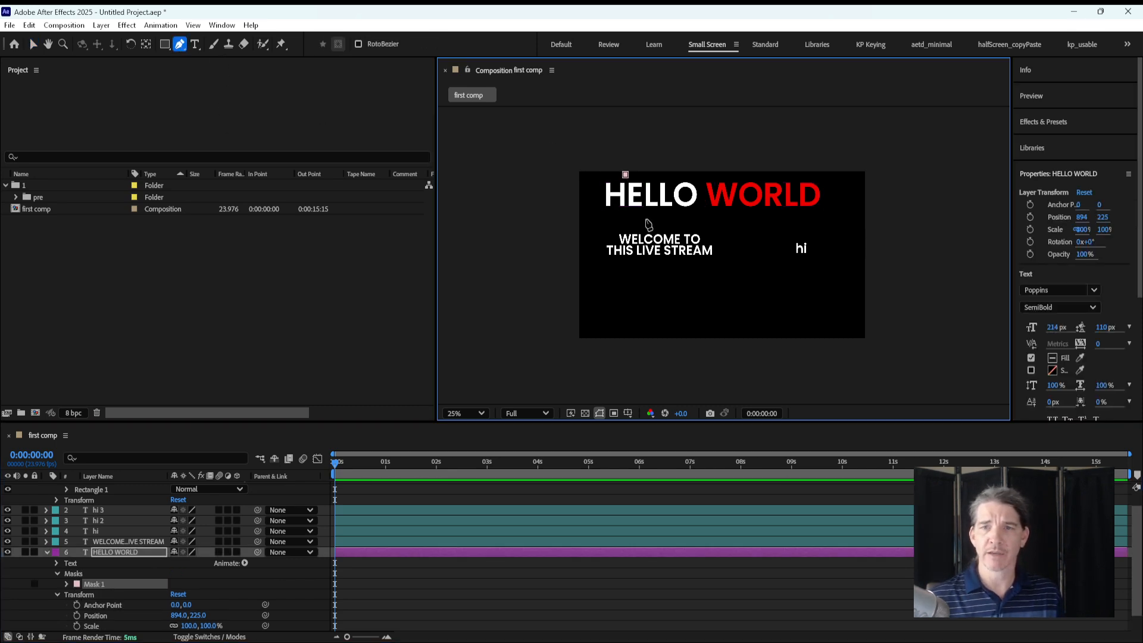
click(761, 219)
click(775, 174)
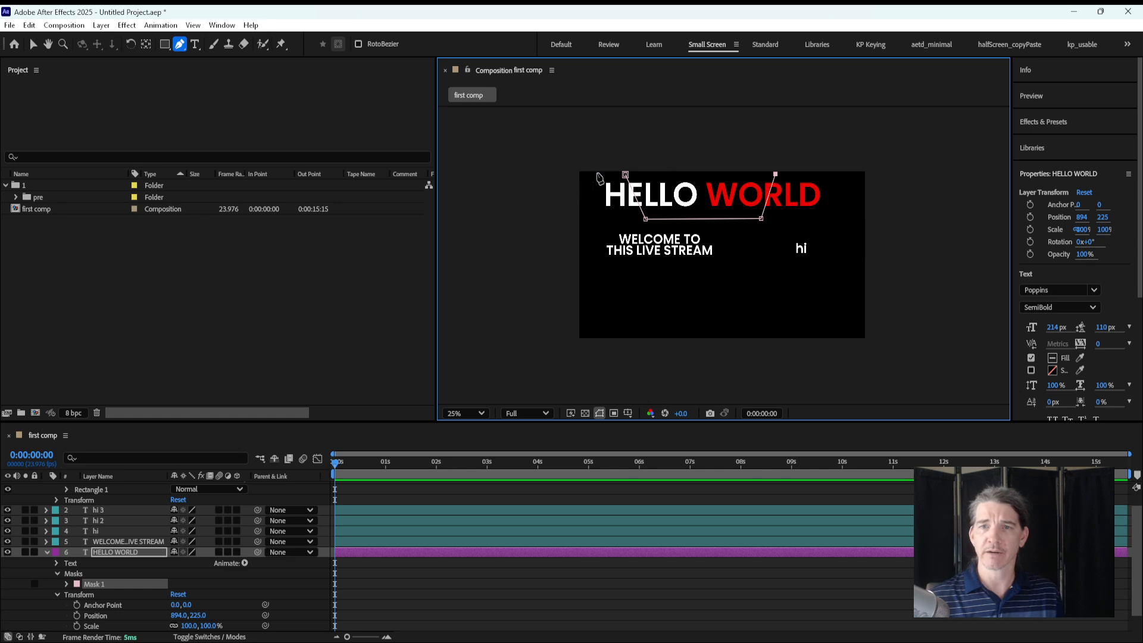
click(625, 175)
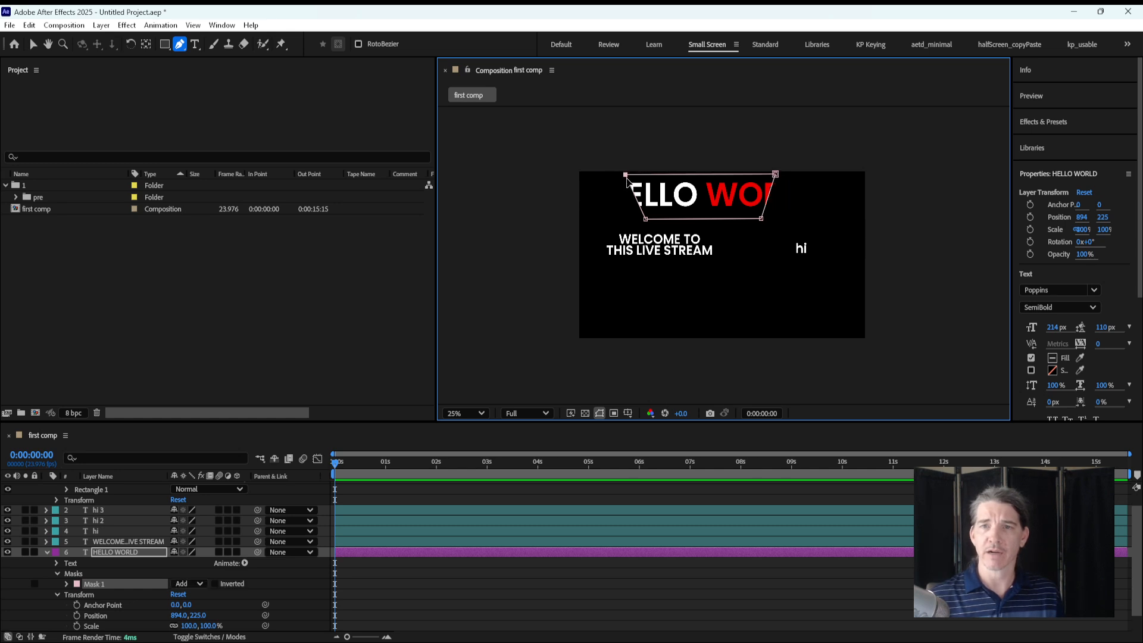
Step: Collapse the HELLO WORLD layer's properties and leave no layer selected
click(85, 587)
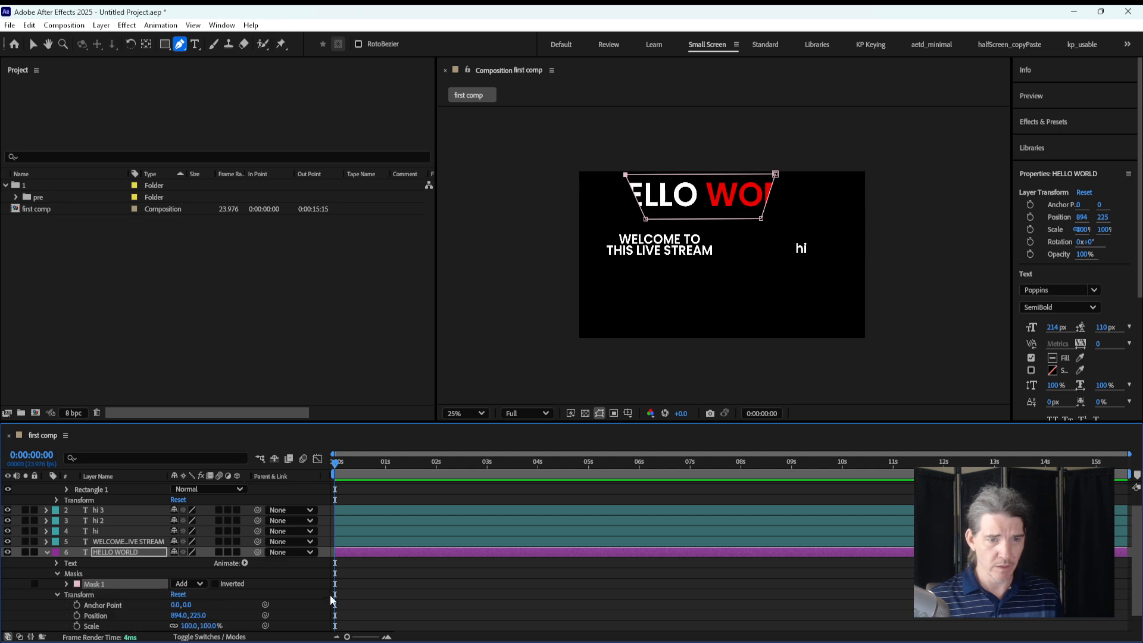
key(u)
click(380, 607)
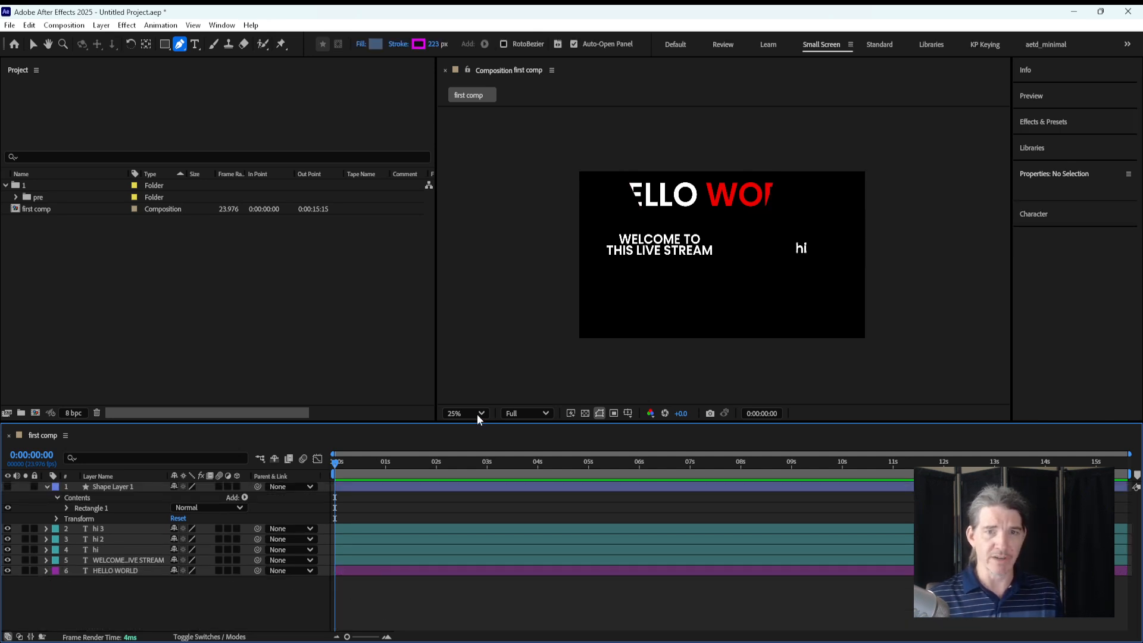
Step: Draw a closed, irregular four-cornered shape with the Pen tool across the lower middle of the composition as a new shape layer
click(181, 45)
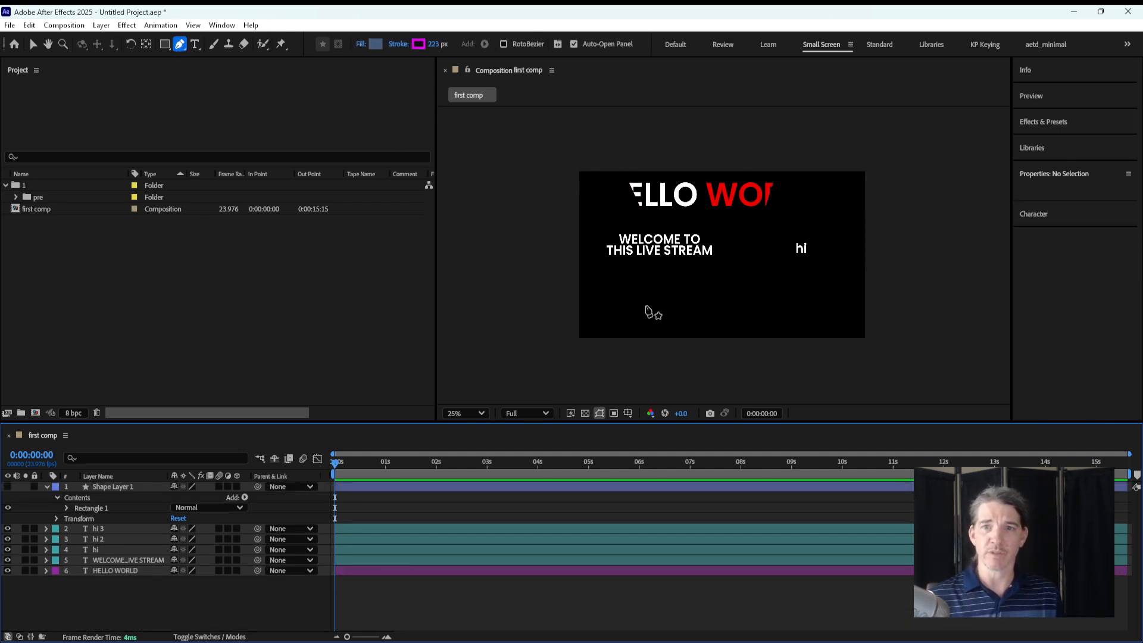
click(639, 306)
click(823, 312)
click(838, 209)
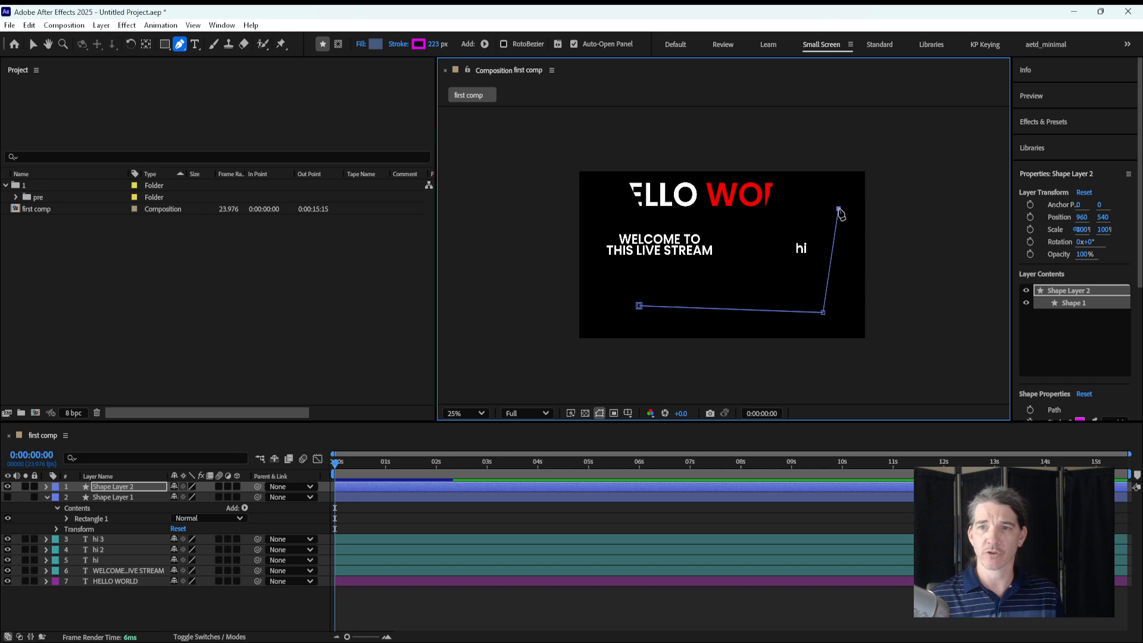
click(628, 217)
click(639, 306)
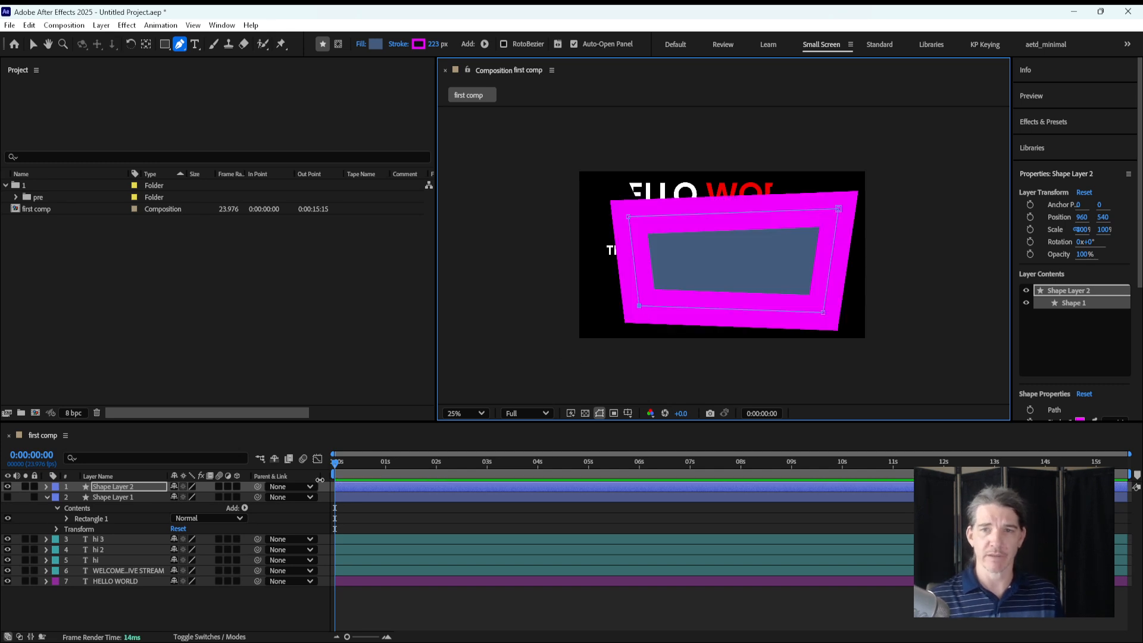
Step: Hide Shape Layer 2, return to the Selection tool and leave no layer selected
click(123, 487)
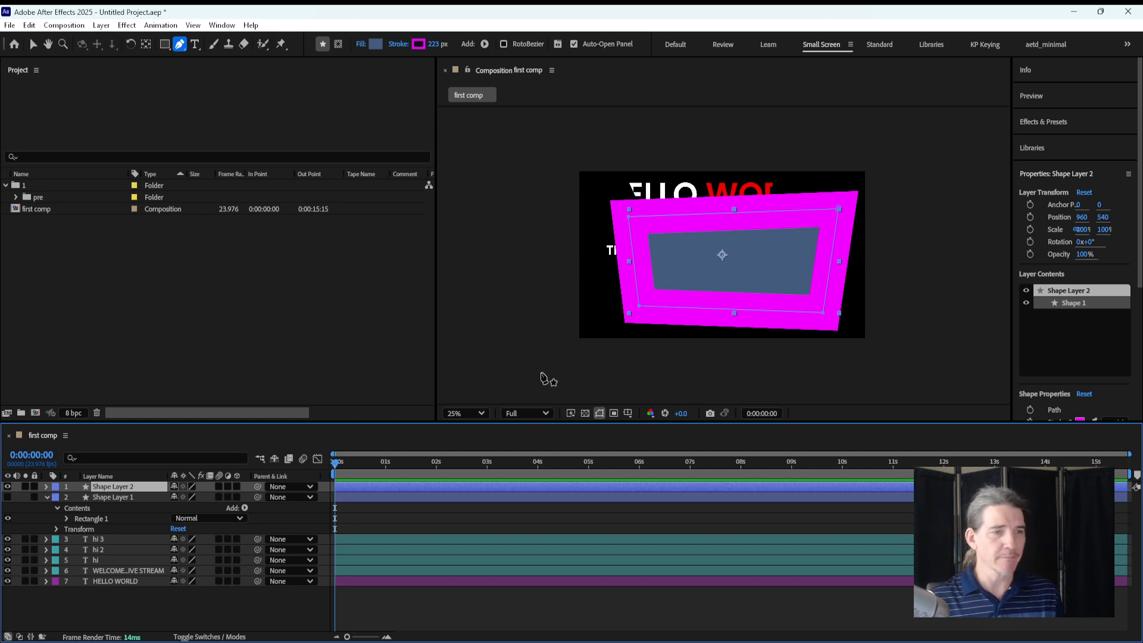
click(648, 514)
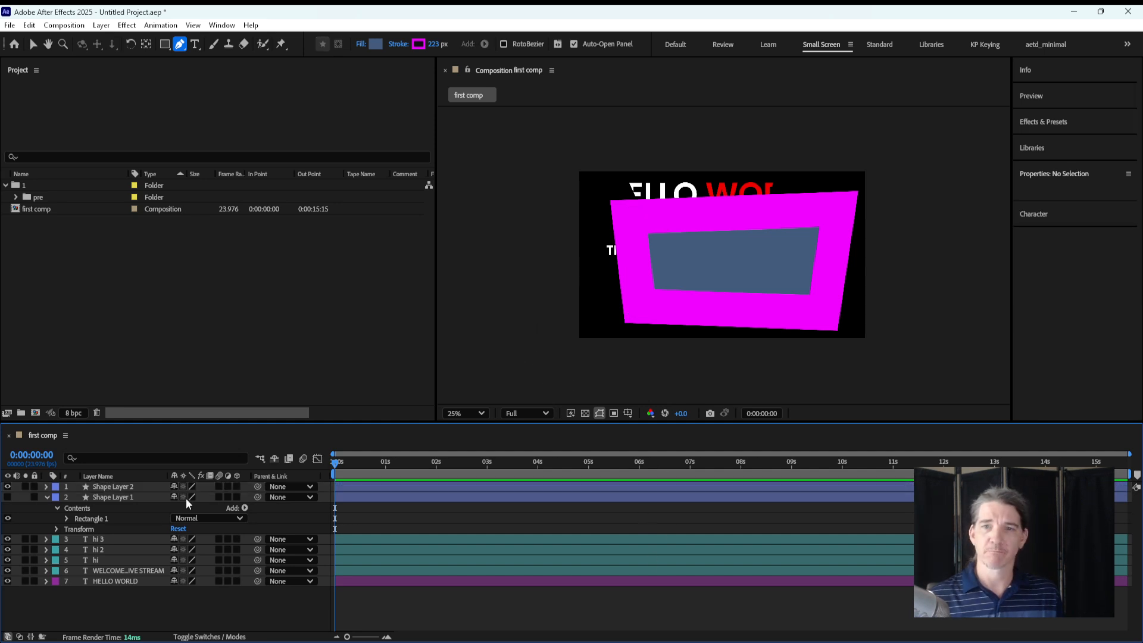
click(122, 487)
click(8, 487)
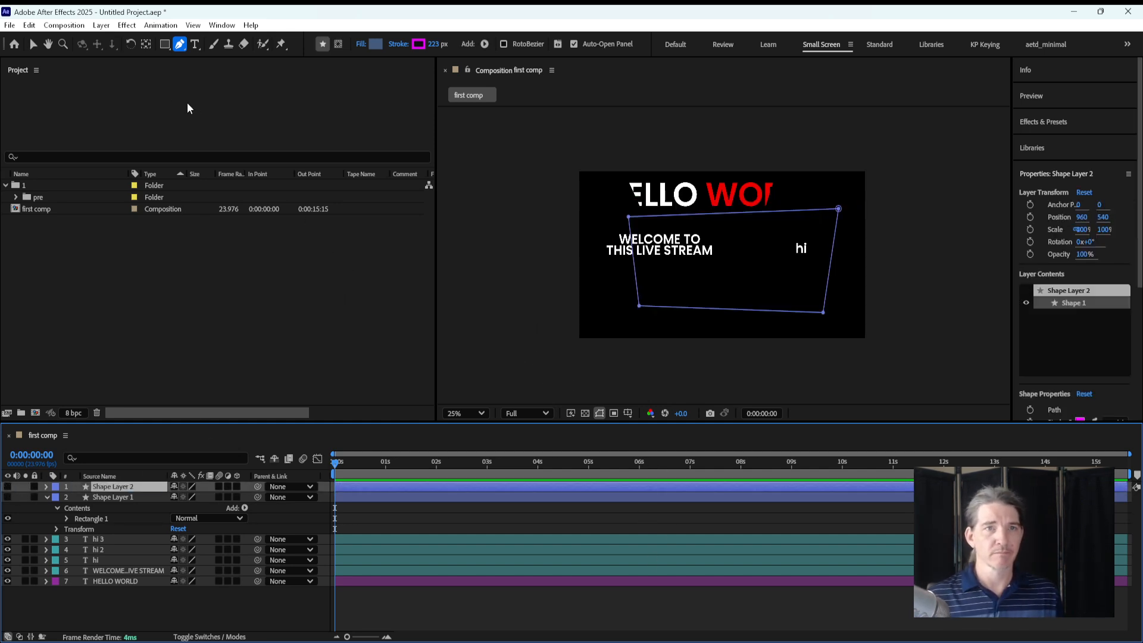
key(v)
click(468, 602)
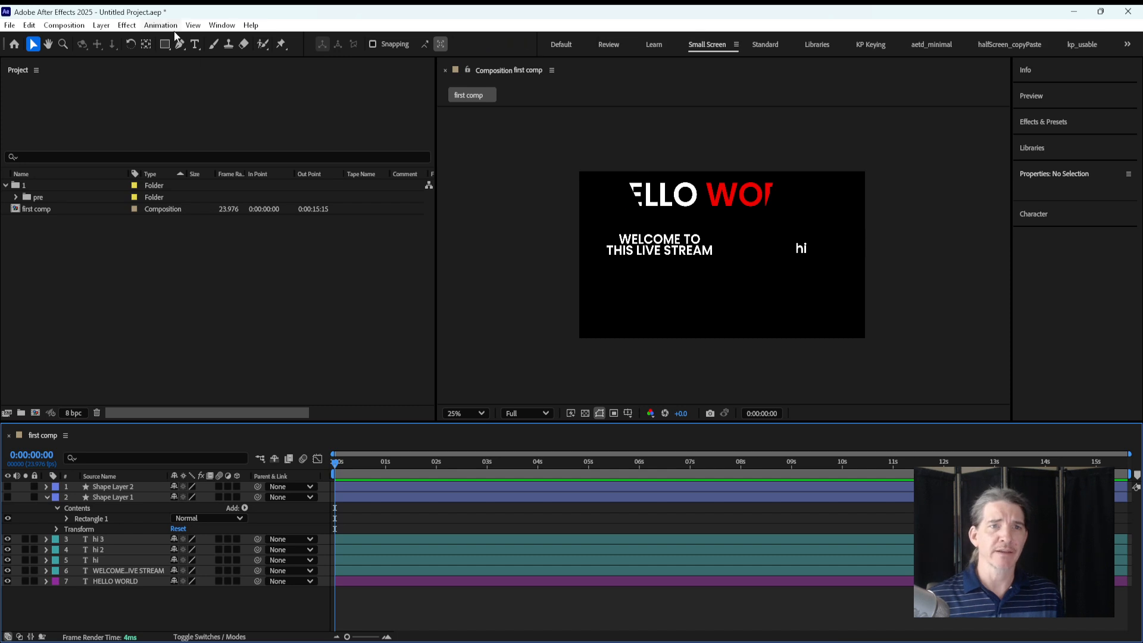
Step: Draw a rounded rectangle about 1444 by 620 px across the middle of the composition as a new shape layer
click(166, 45)
click(201, 54)
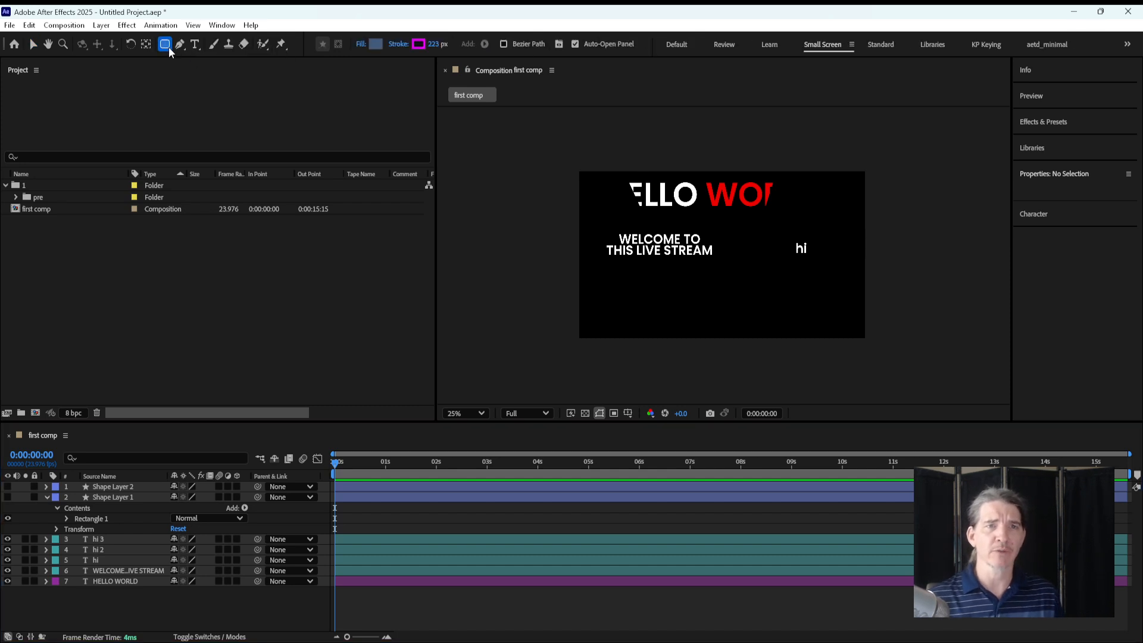
drag(607, 207, 822, 304)
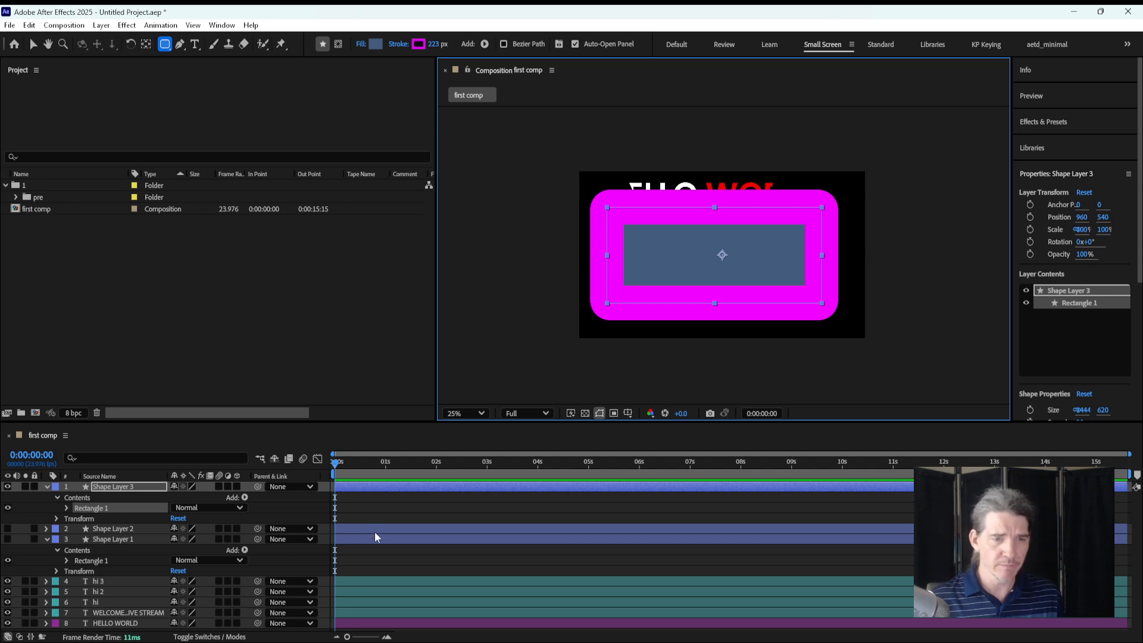
Step: Compare the rectangle path's size, position and roundness settings in Shape Layer 3 and Shape Layer 1
click(179, 521)
click(66, 507)
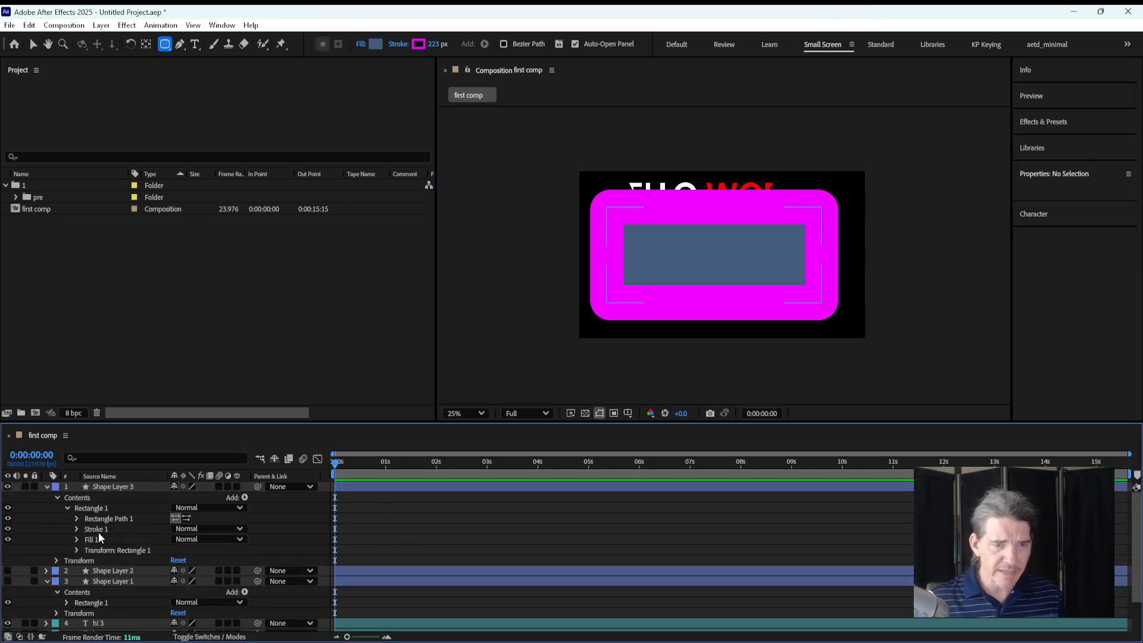
click(76, 519)
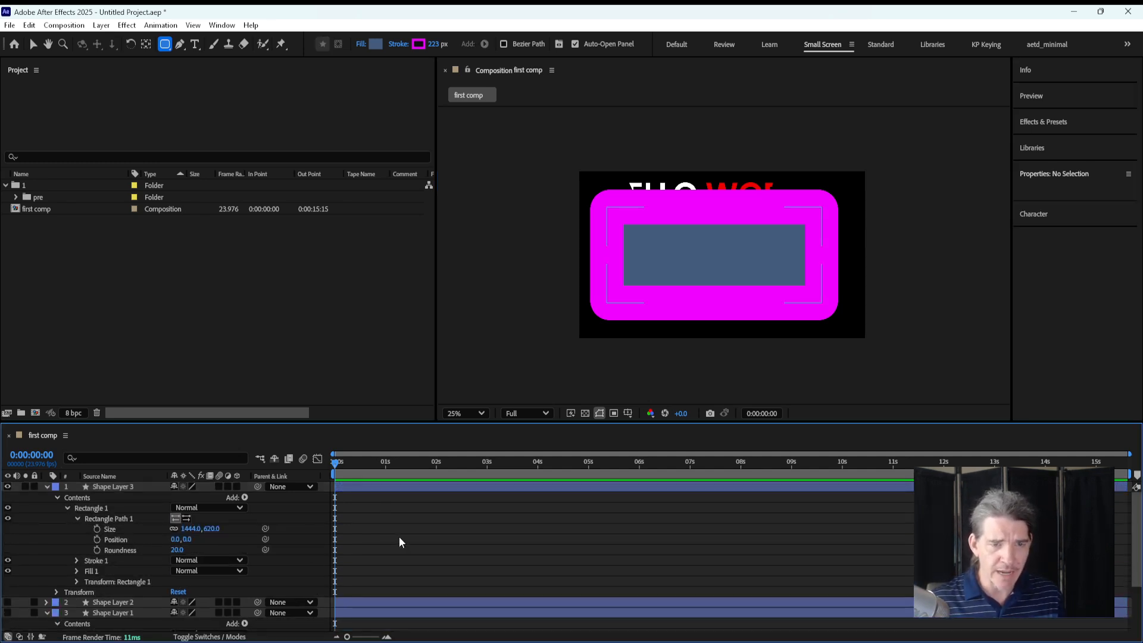
click(126, 518)
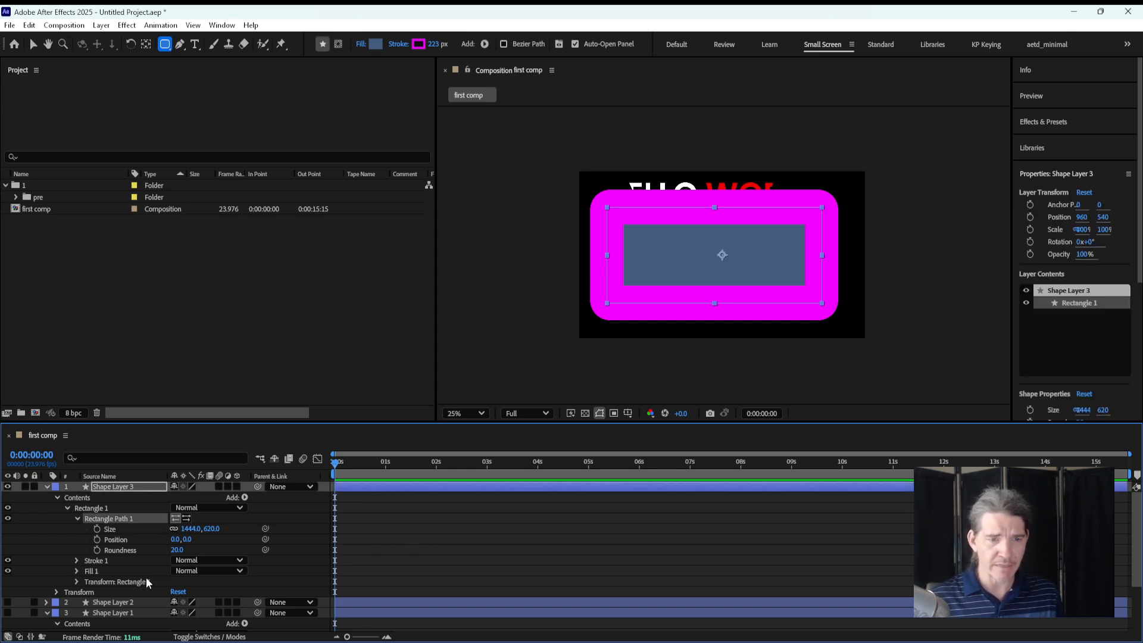
scroll(105, 590, down, 2)
click(67, 570)
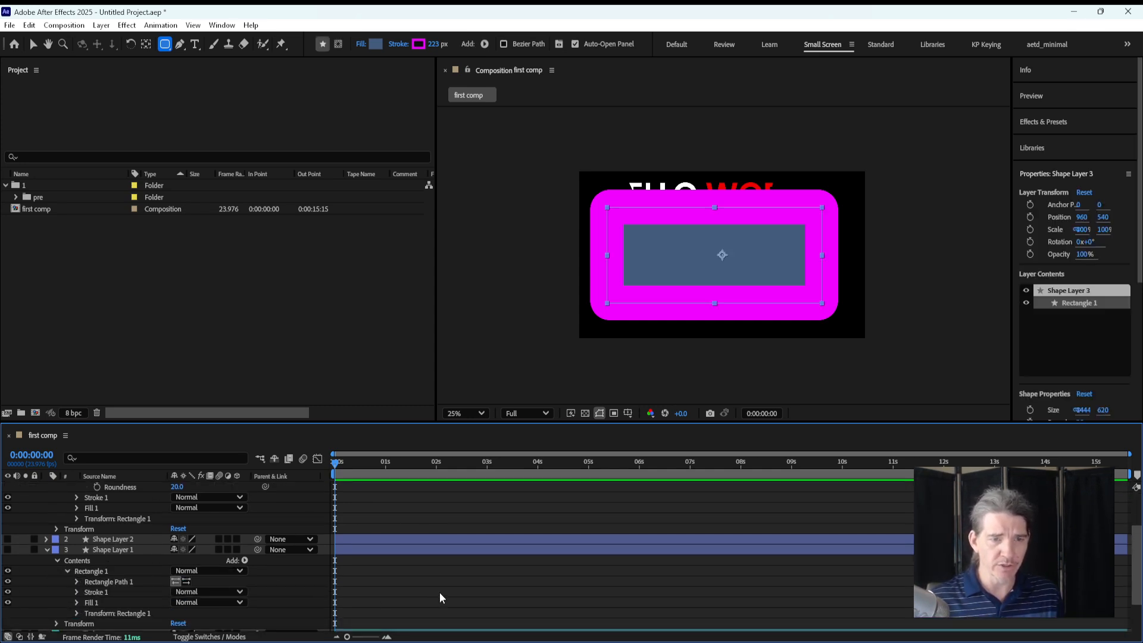
click(76, 580)
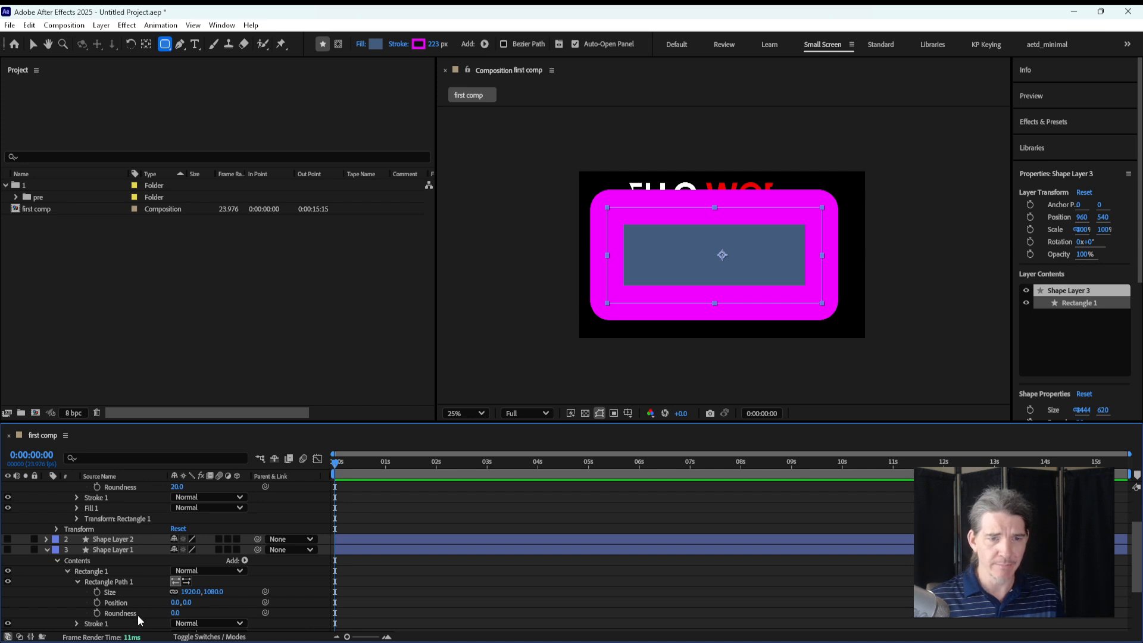
scroll(123, 586, up, 2)
click(118, 529)
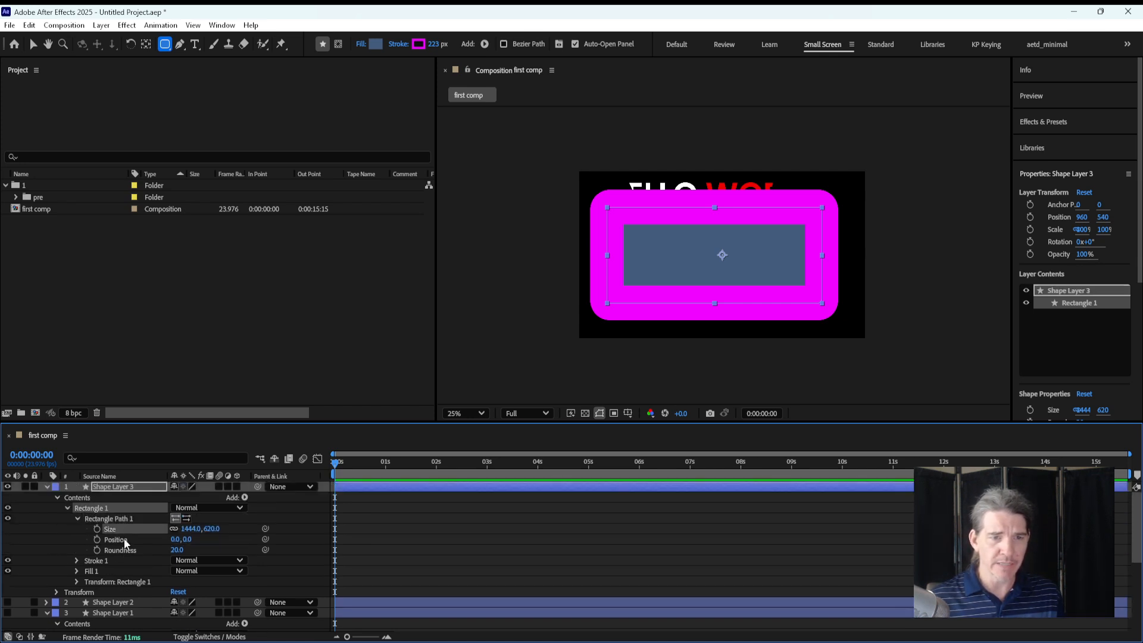
click(125, 539)
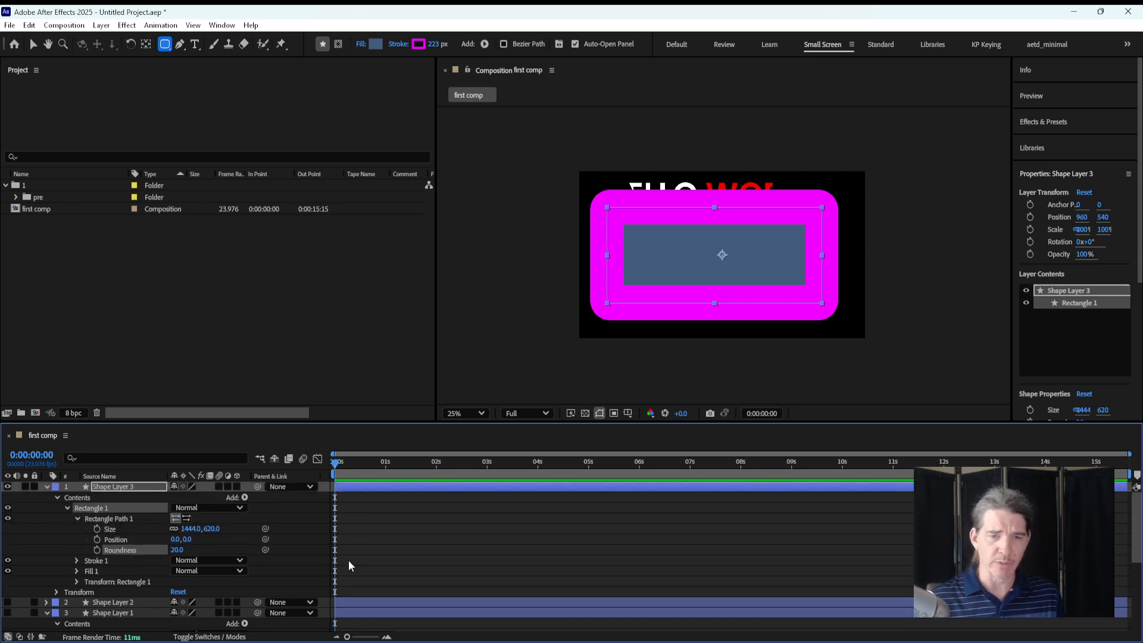
scroll(226, 563, down, 5)
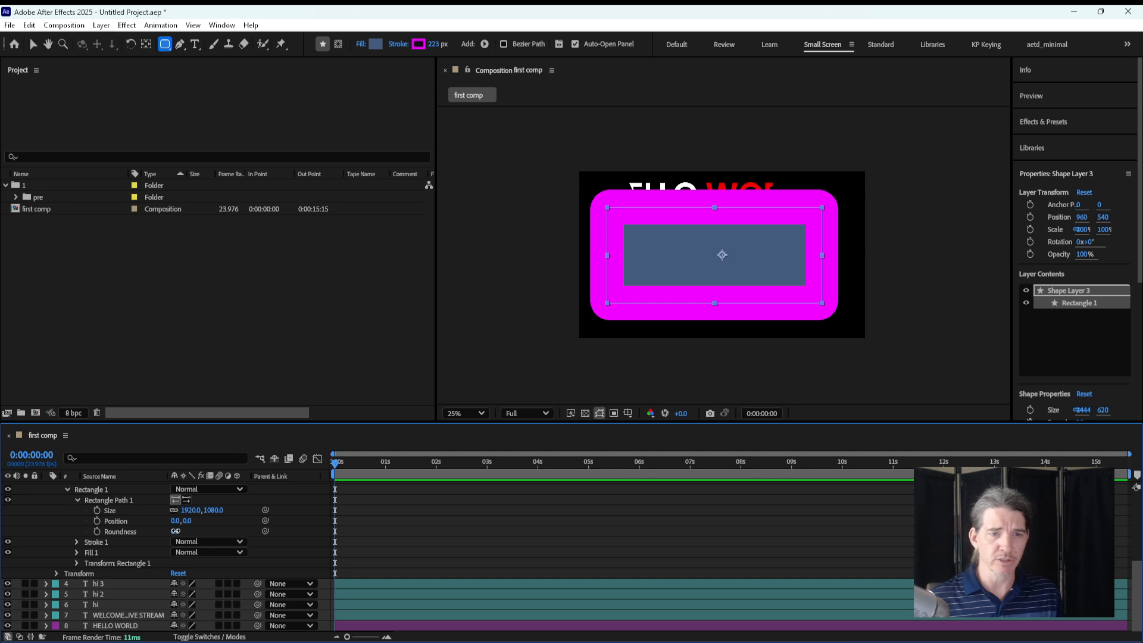
click(176, 530)
Step: Set the roundness of Shape Layer 3's rectangle path to 639
scroll(244, 539, up, 6)
click(176, 549)
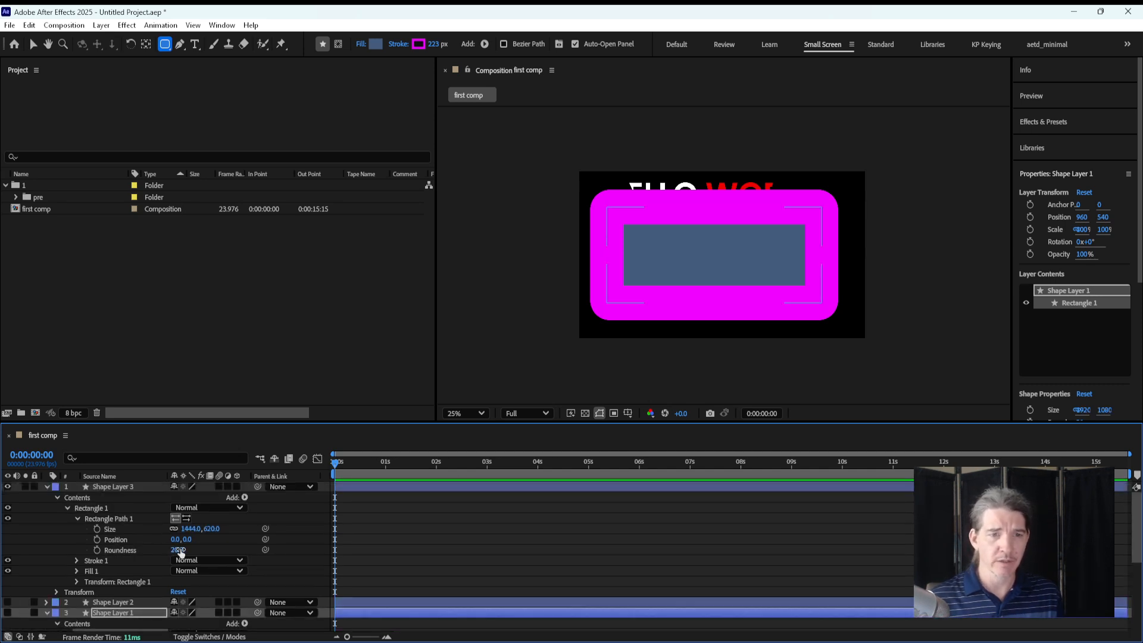
drag(176, 549, 513, 539)
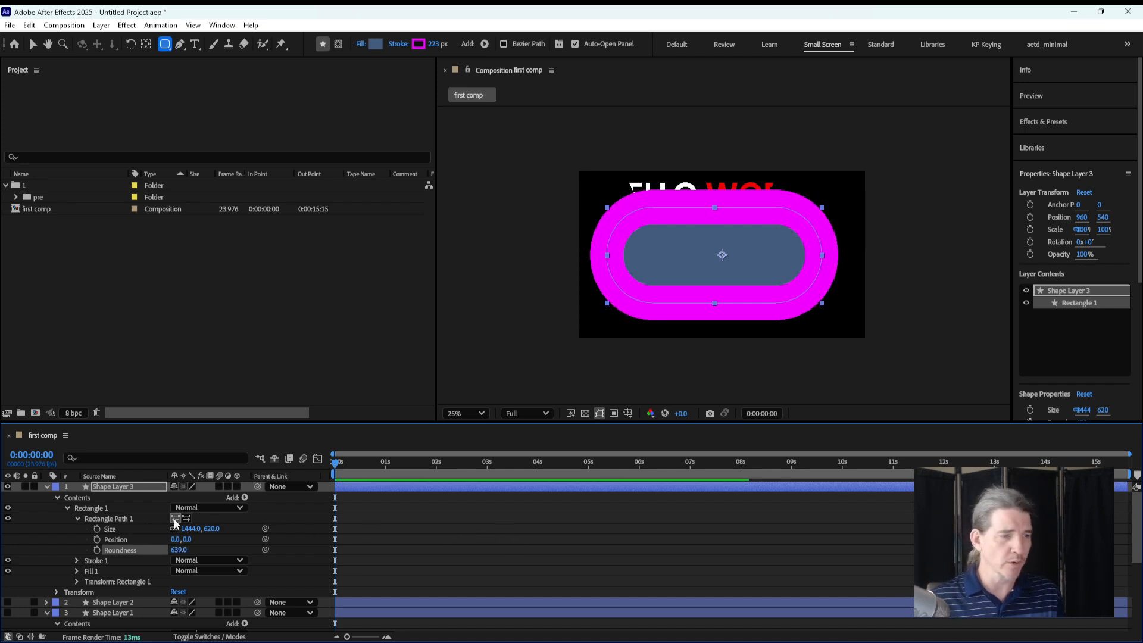
Step: Set the size of Shape Layer 3's rectangle path to 600 by 600 px and deselect the layer
click(193, 529)
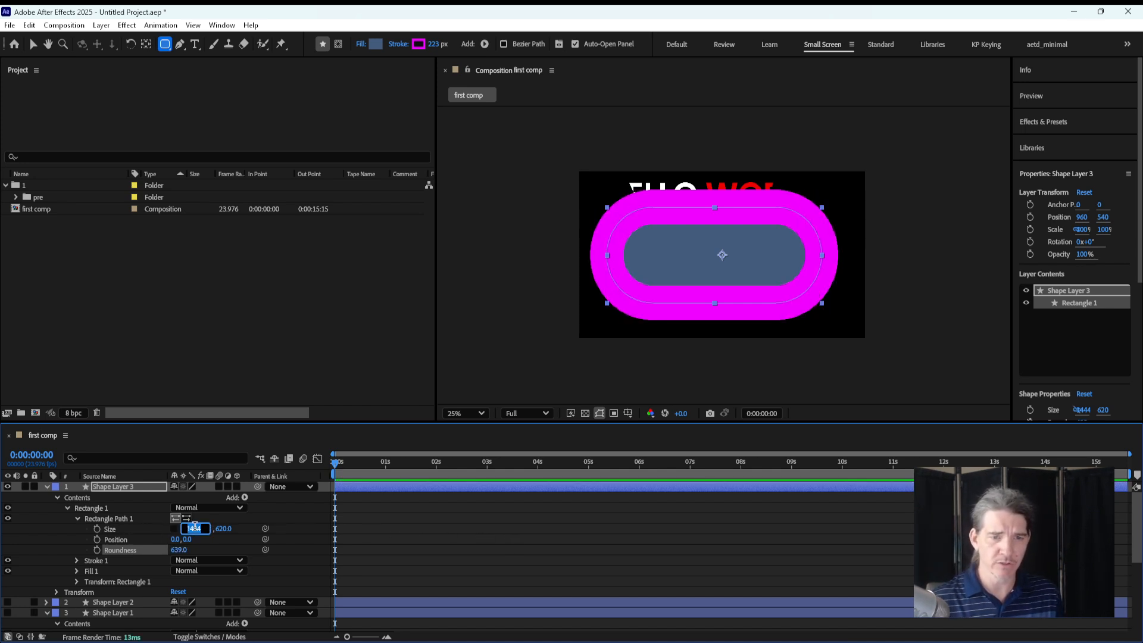
text(600)
key(Tab)
text(65)
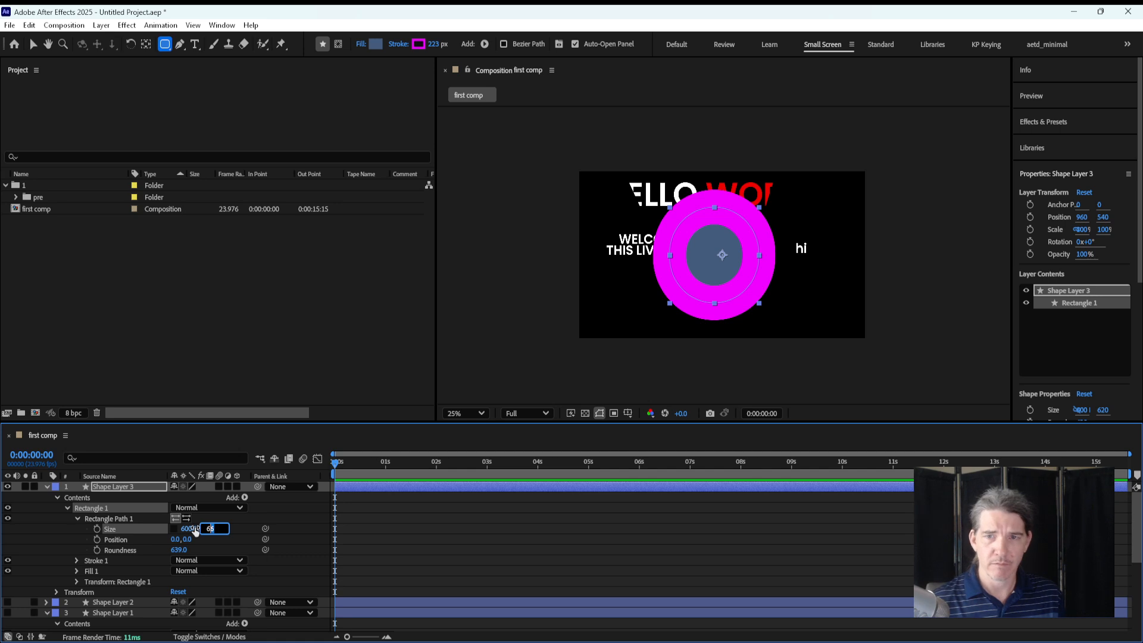
text(0)
key(Return)
click(258, 522)
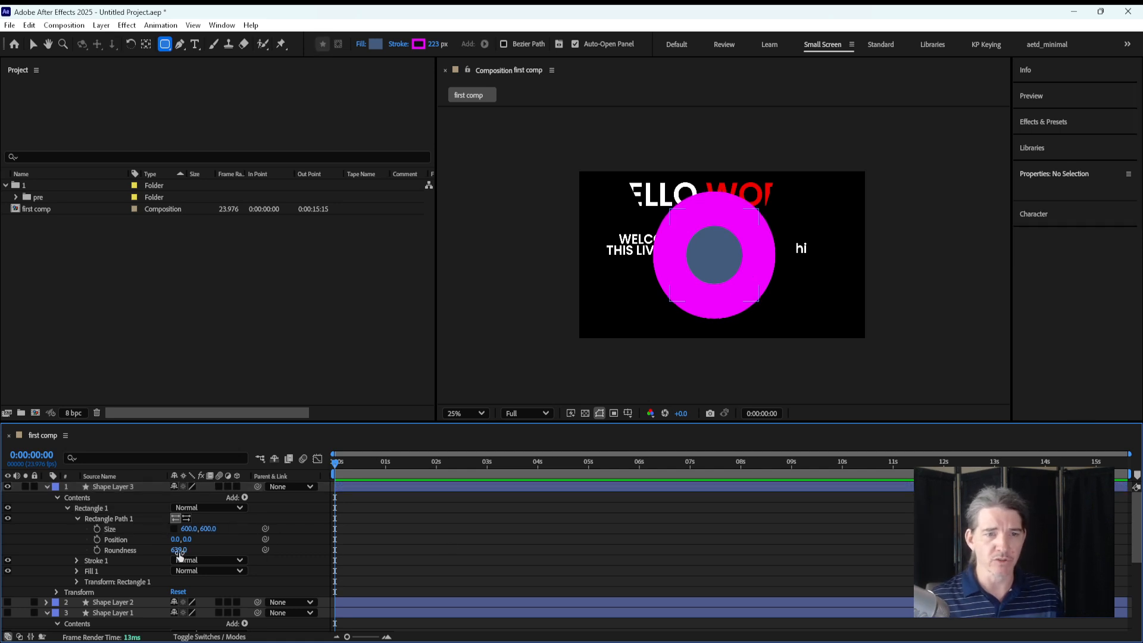
Step: Reduce the roundness of Shape Layer 3's rectangle path to 68
drag(180, 555, 145, 529)
click(469, 558)
click(175, 531)
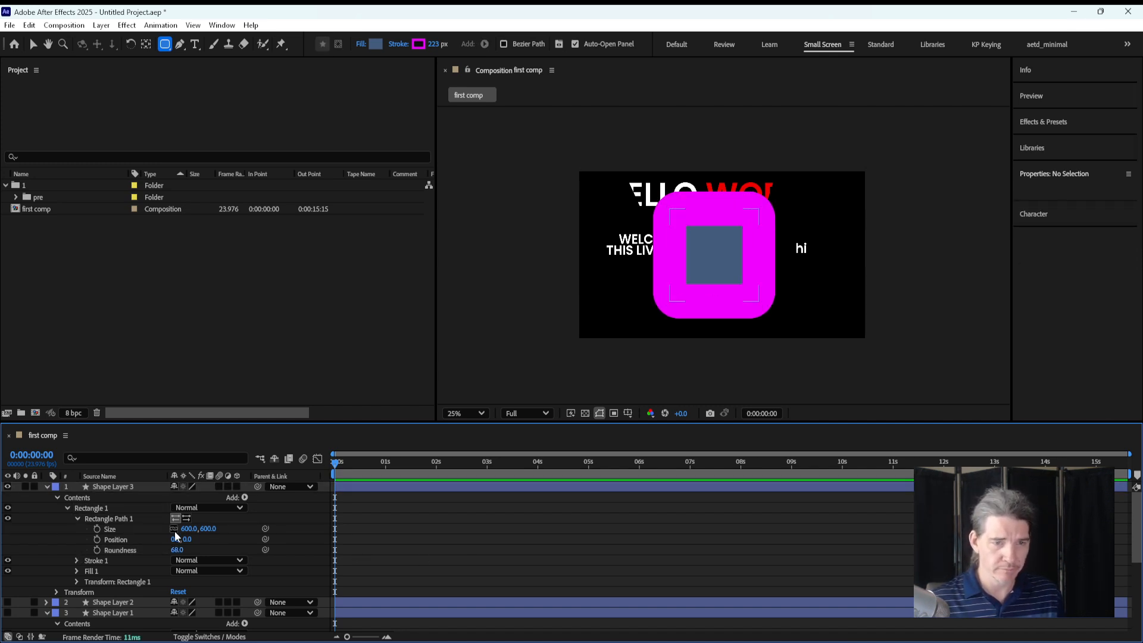
click(119, 519)
click(77, 519)
click(77, 519)
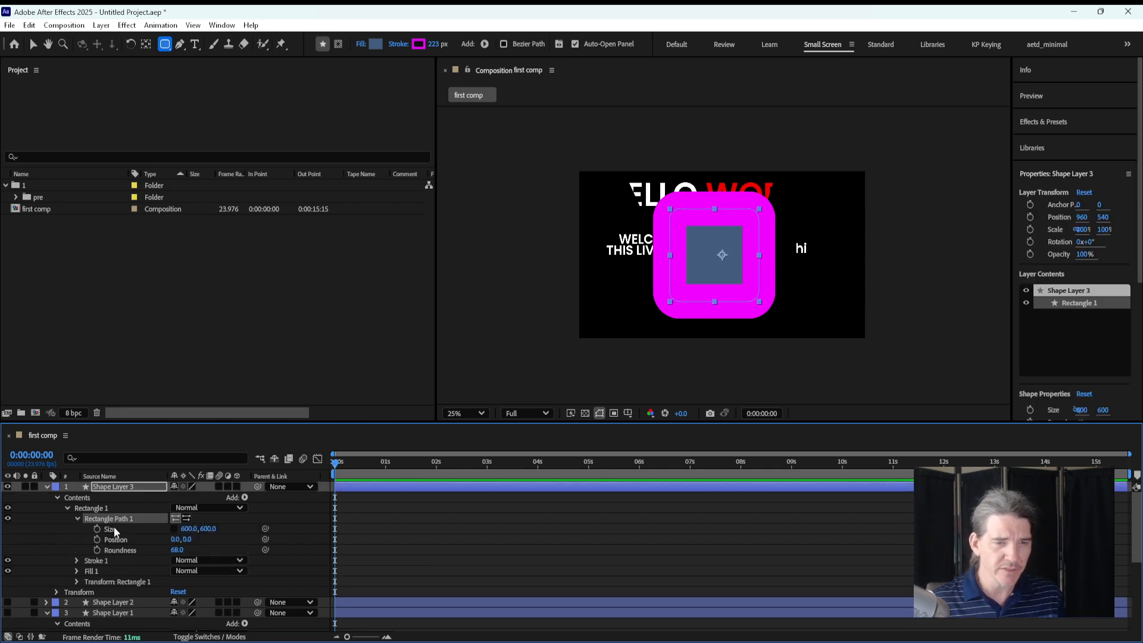
Step: Delete Shape Layer 3 and Shape Layer 2 from the composition
click(342, 537)
click(113, 497)
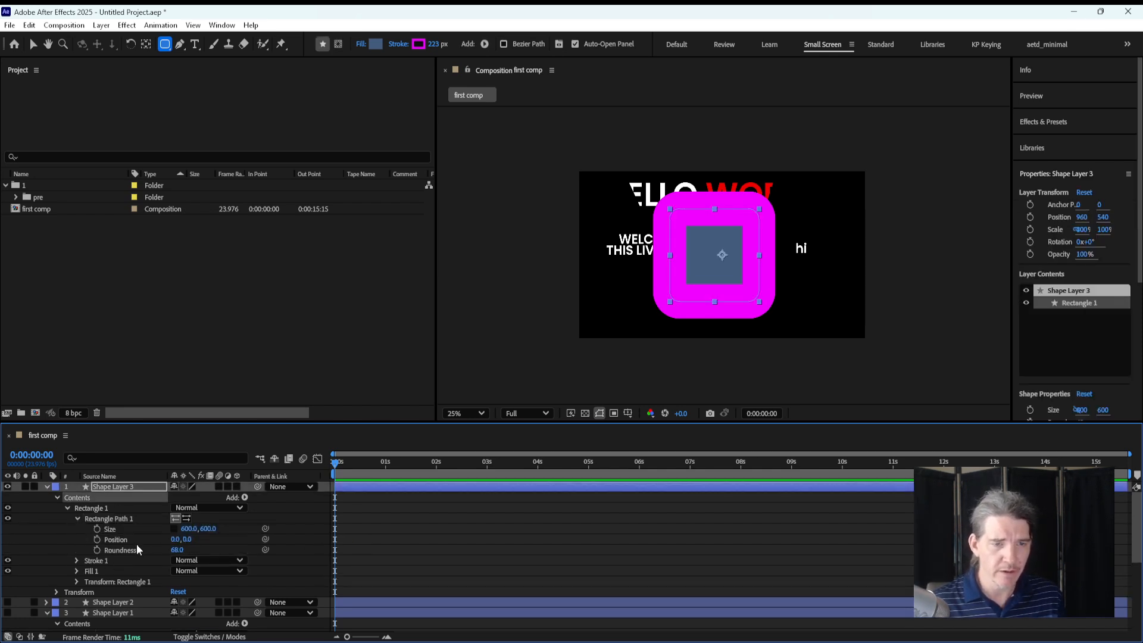
key(Delete)
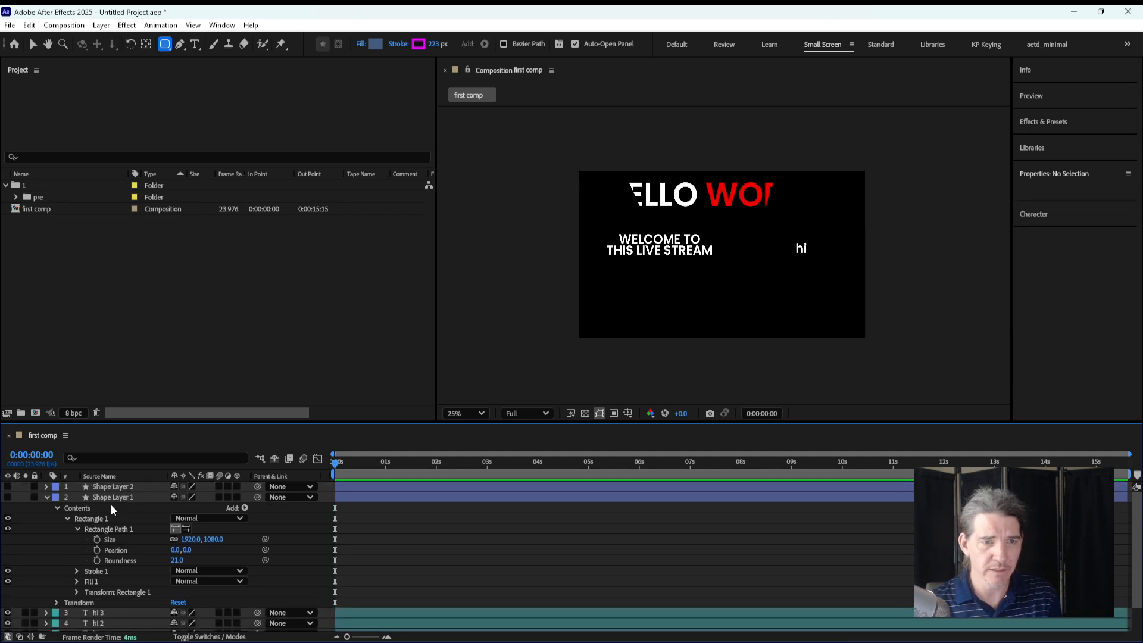
click(127, 488)
key(Delete)
Step: Make Shape Layer 1 visible and leave no layer selected
click(129, 487)
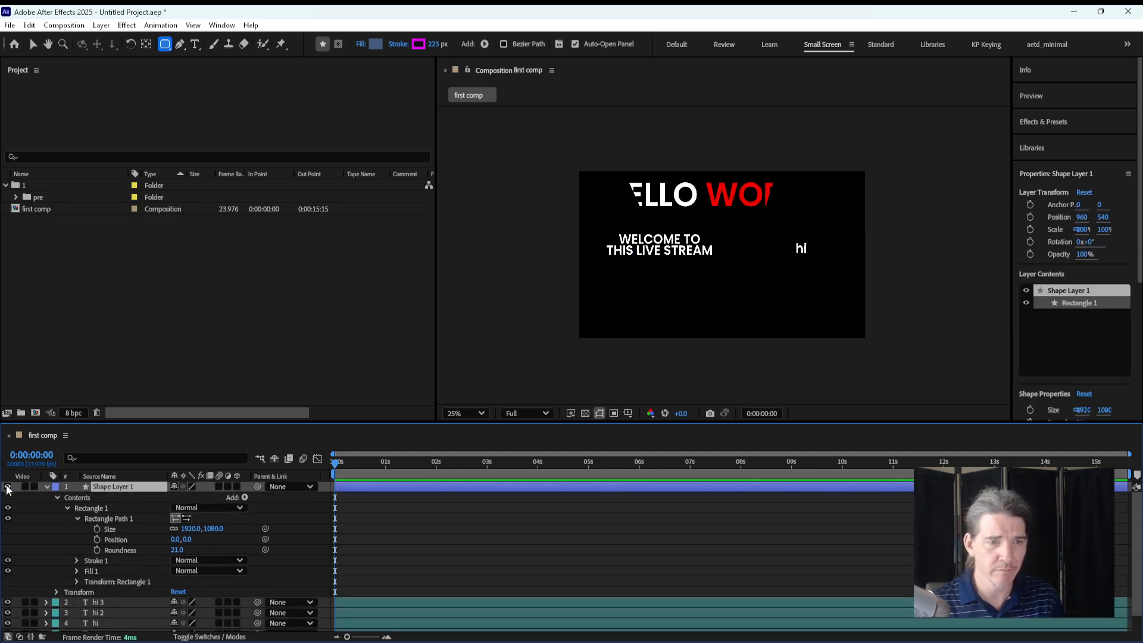
click(8, 487)
click(448, 565)
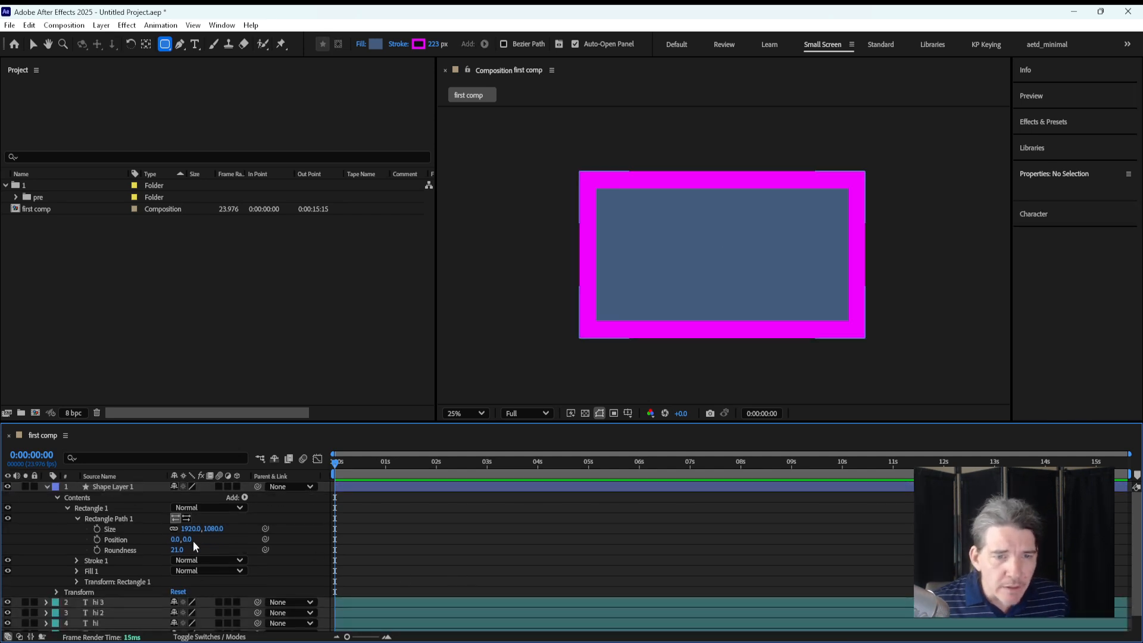
Step: Reveal the Position property of the text layer hi 3 to examine it alongside the rectangle path's Position
scroll(137, 557, down, 2)
click(125, 583)
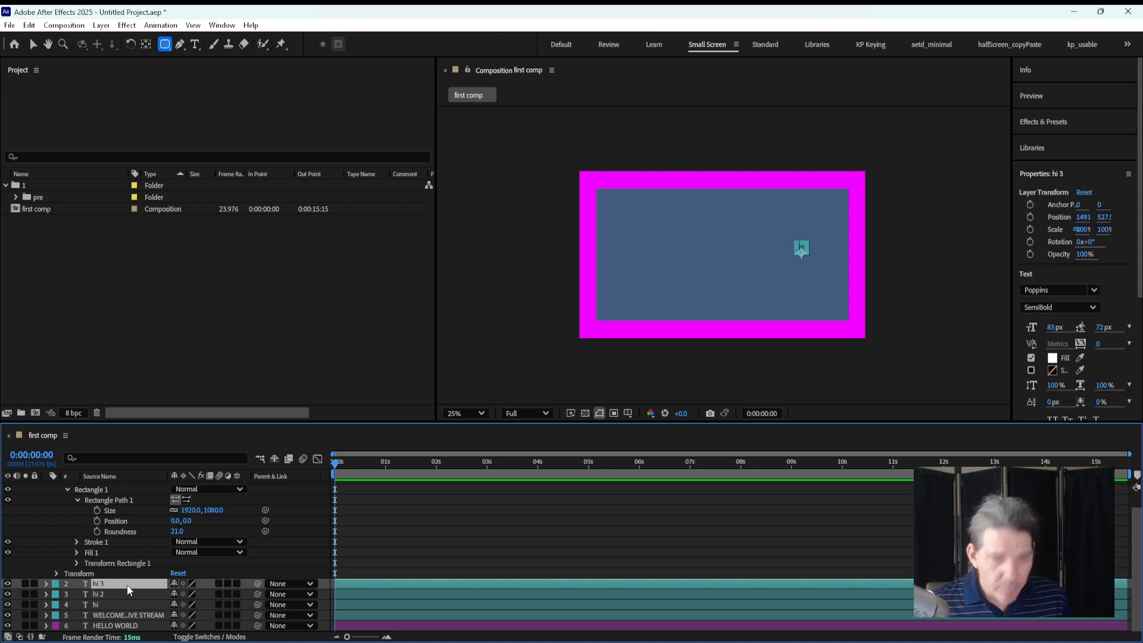
key(p)
click(370, 551)
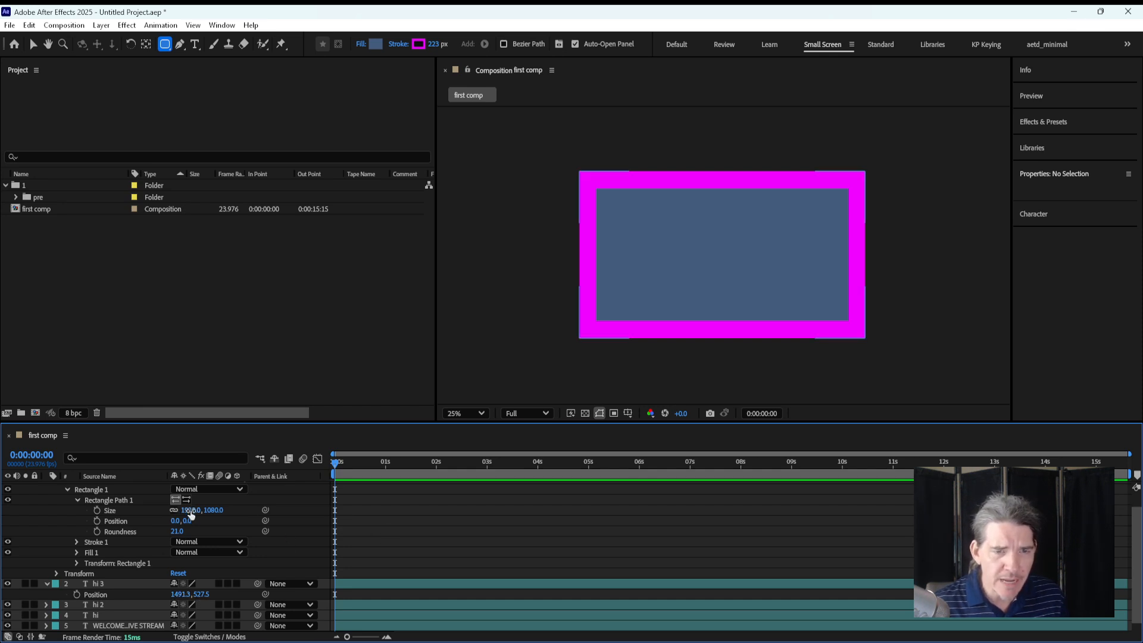
Step: Shrink Shape Layer 1's rectangle path, unlink its width and height, and bring its size to 1104 by 449.5 px
drag(190, 511, 163, 512)
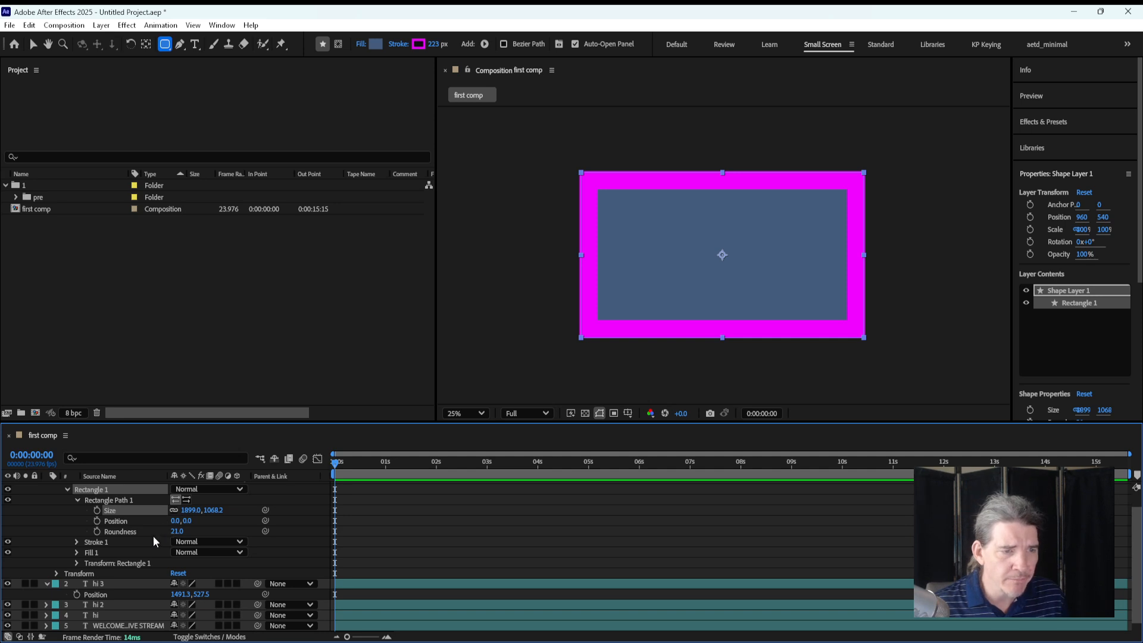
drag(189, 511, 5, 491)
click(174, 512)
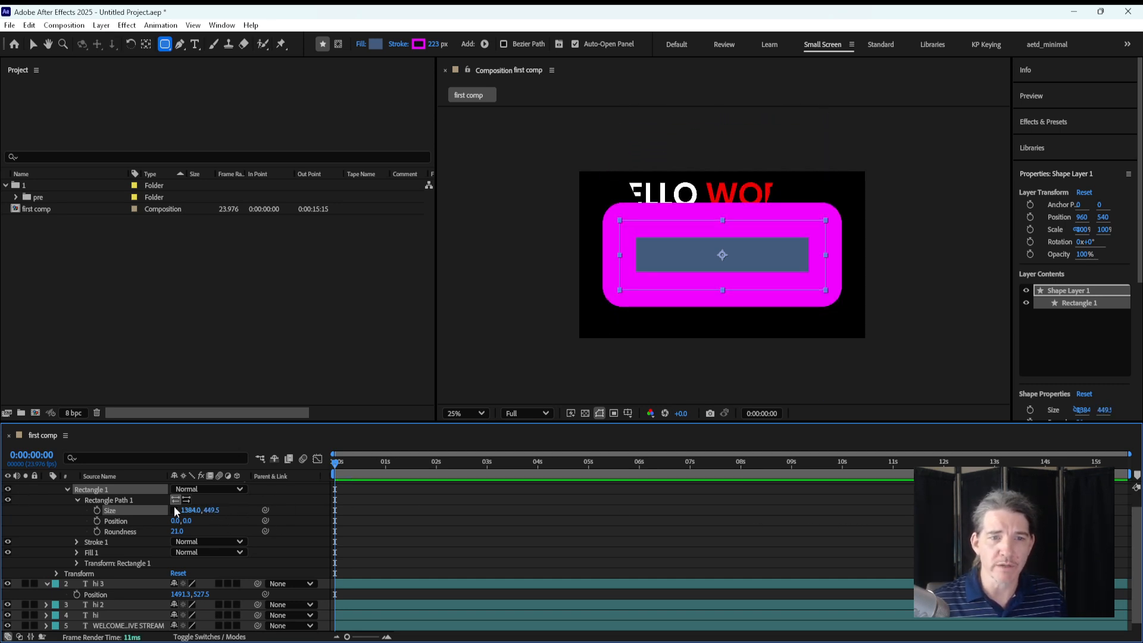
drag(196, 511, 38, 524)
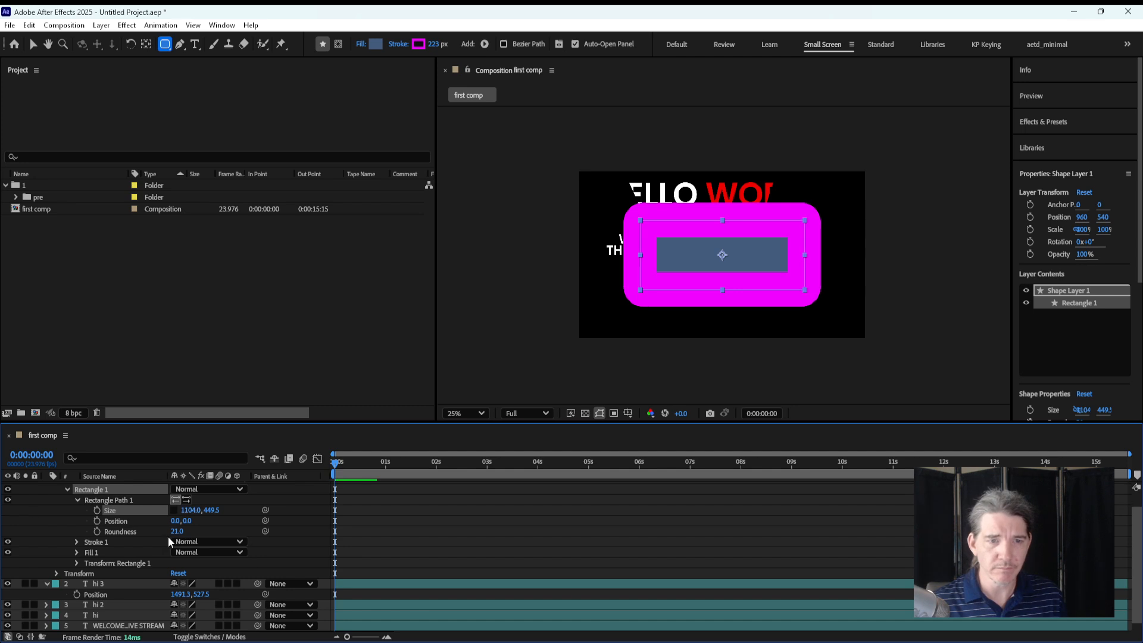
Step: Set the roundness of Shape Layer 1's rectangle path to 0 and deselect the layer
drag(171, 531, 99, 531)
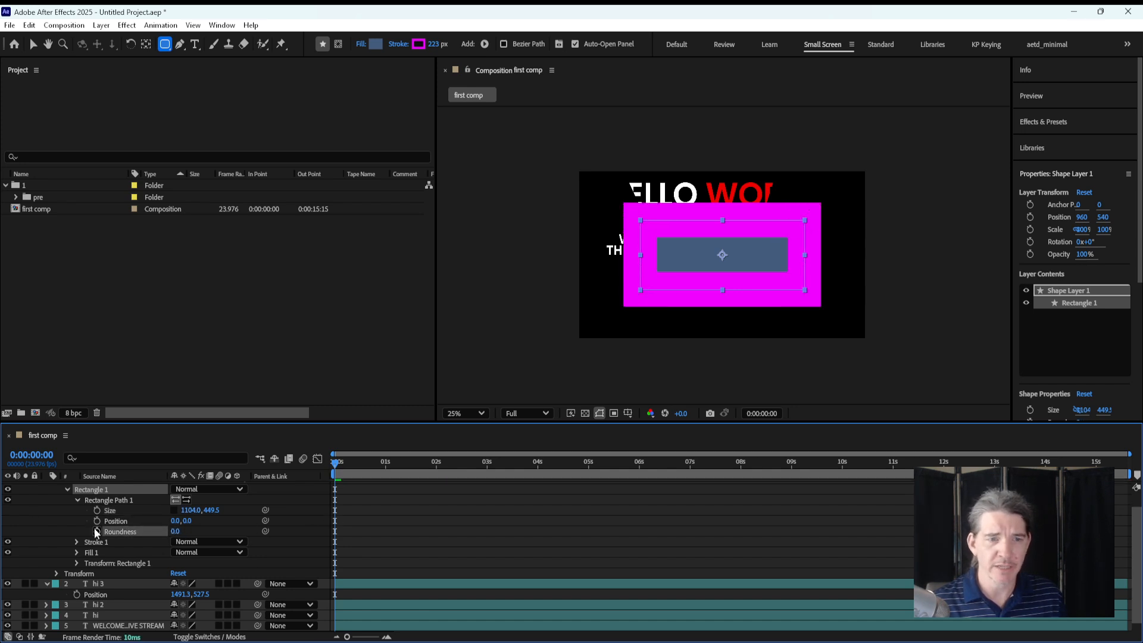
scroll(109, 530, up, 2)
click(482, 539)
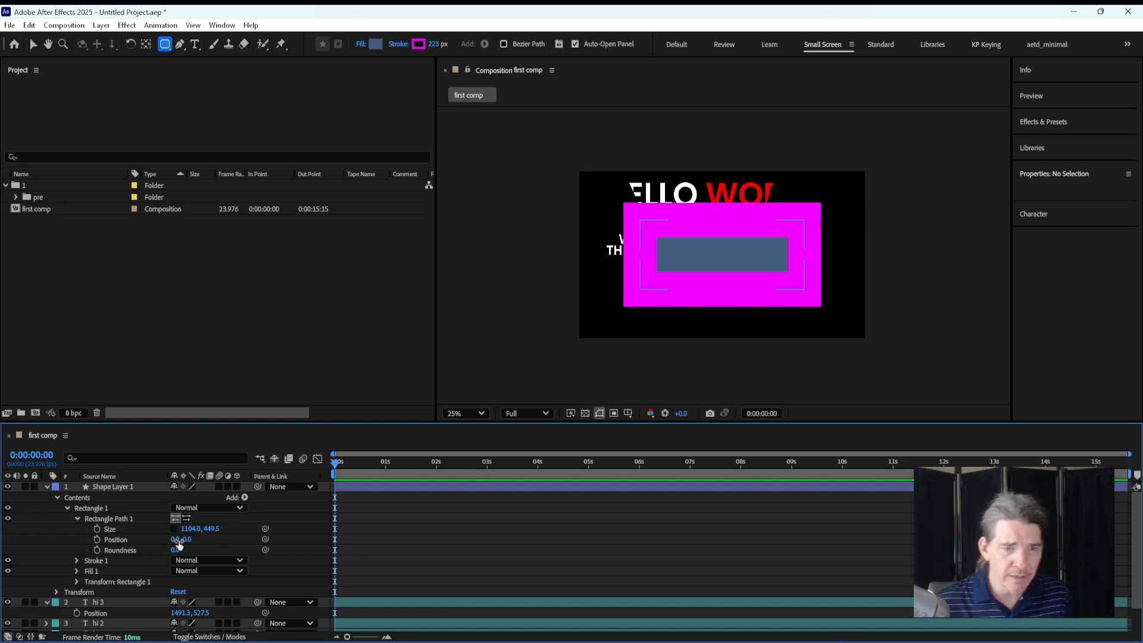
Step: Try shifting the rectangle with Transform: Rectangle 1's vertical position at 172 and with the path's own Position, undoing each shift
click(133, 582)
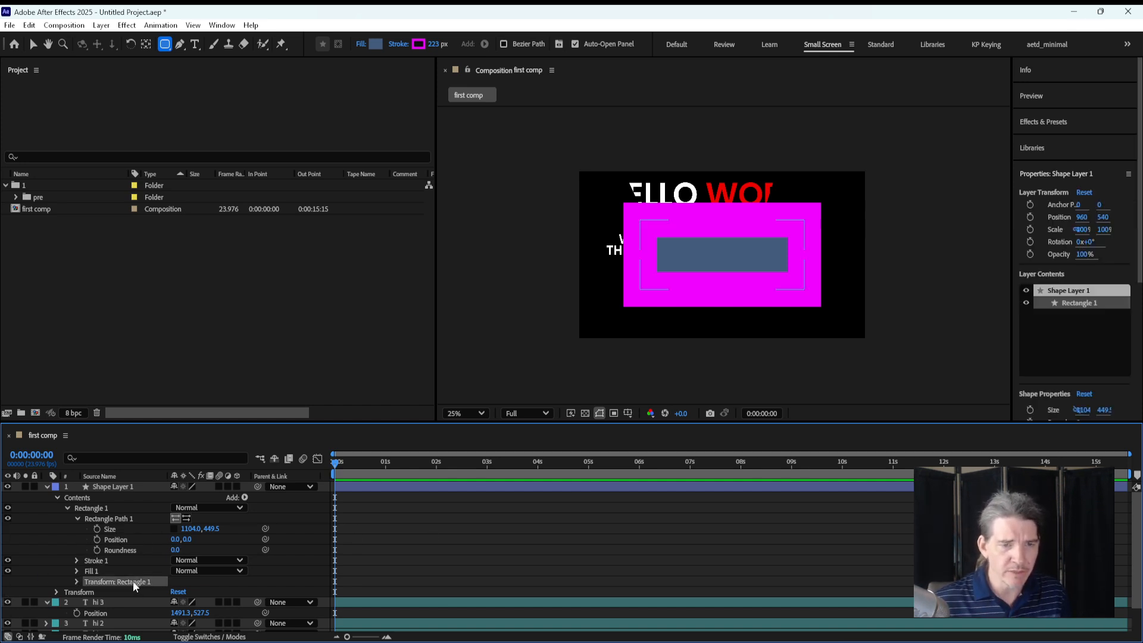
click(77, 581)
click(393, 555)
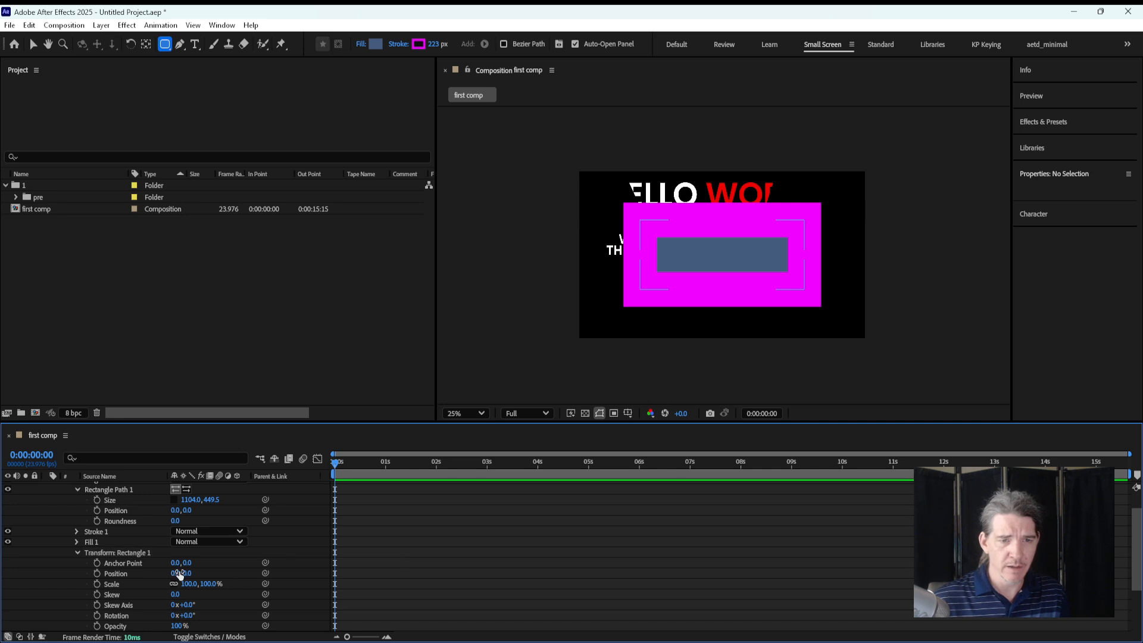
drag(187, 574, 277, 588)
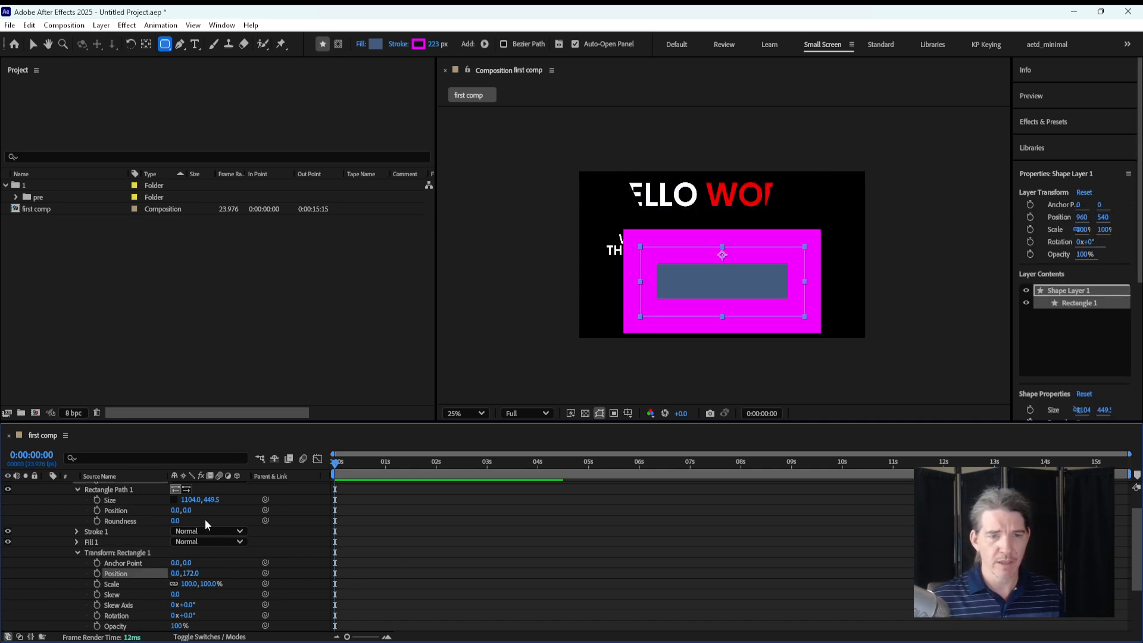
key(ctrl+z)
drag(189, 510, 286, 549)
key(ctrl+z)
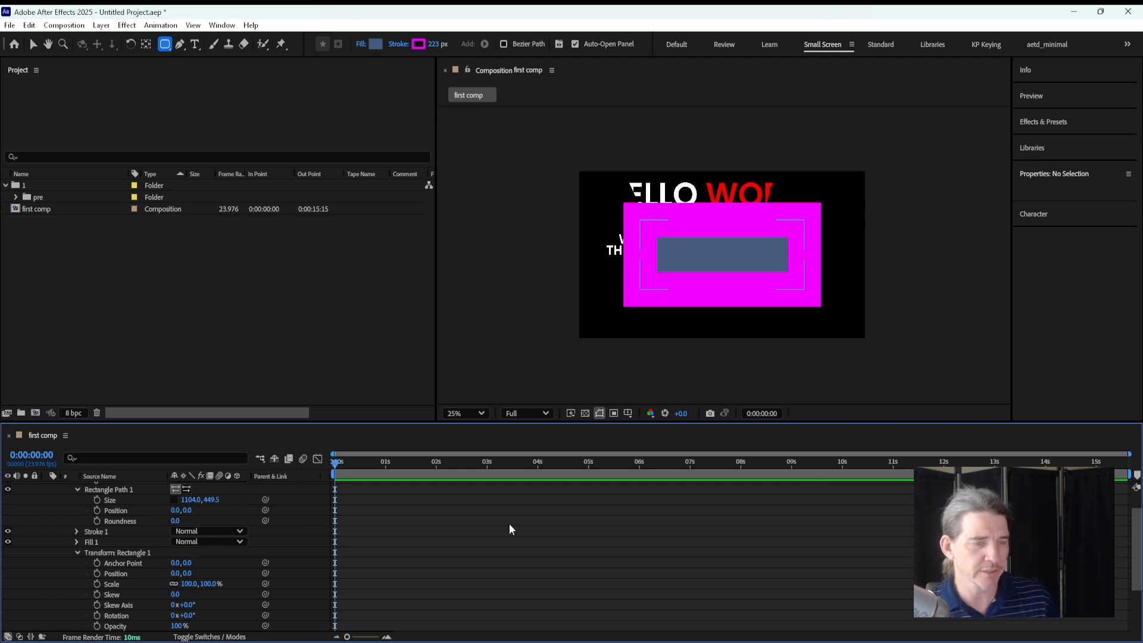
Step: Compare the properties under Rectangle Path 1 with those under Transform: Rectangle 1 in Shape Layer 1
scroll(284, 541, up, 3)
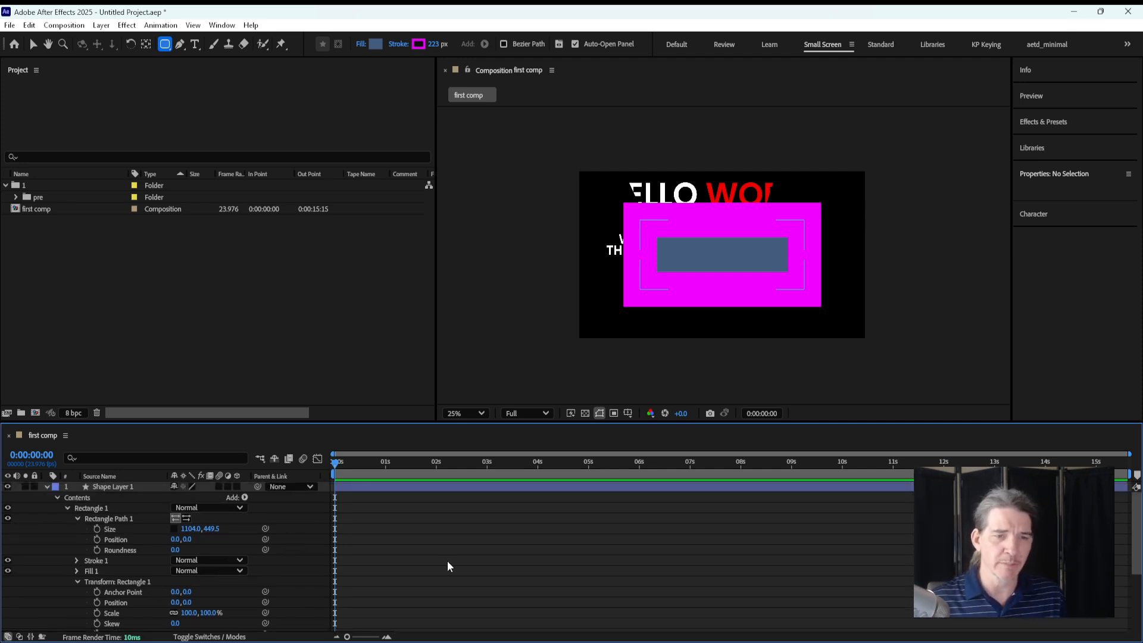
scroll(357, 562, down, 3)
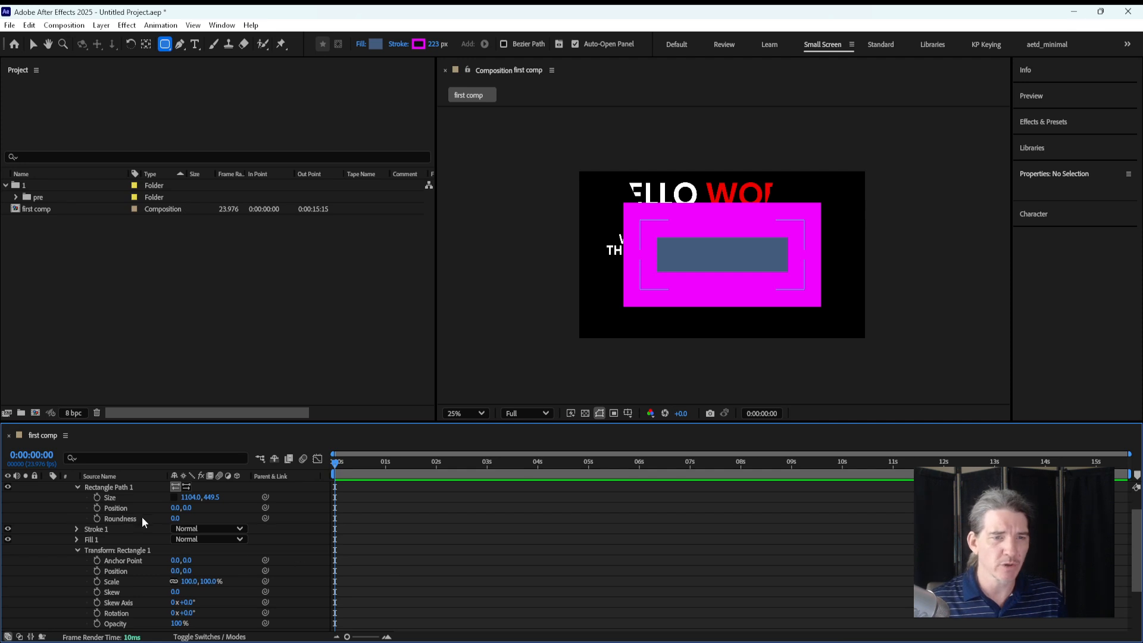
click(117, 490)
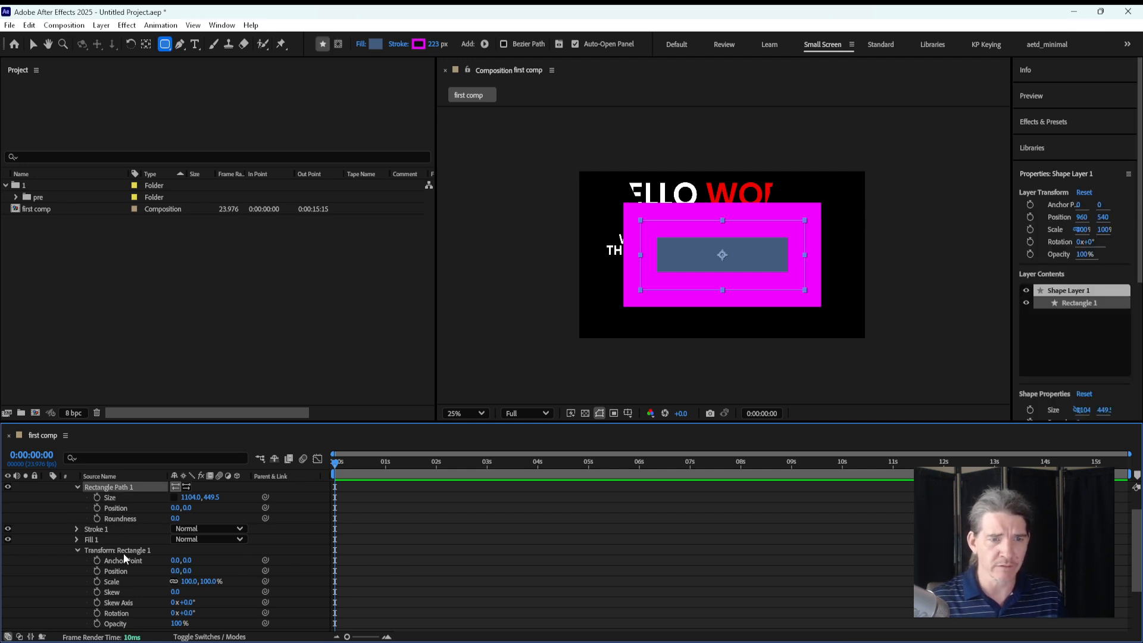
click(277, 571)
Step: Delete Shape Layer 1 from the composition
scroll(126, 529, up, 3)
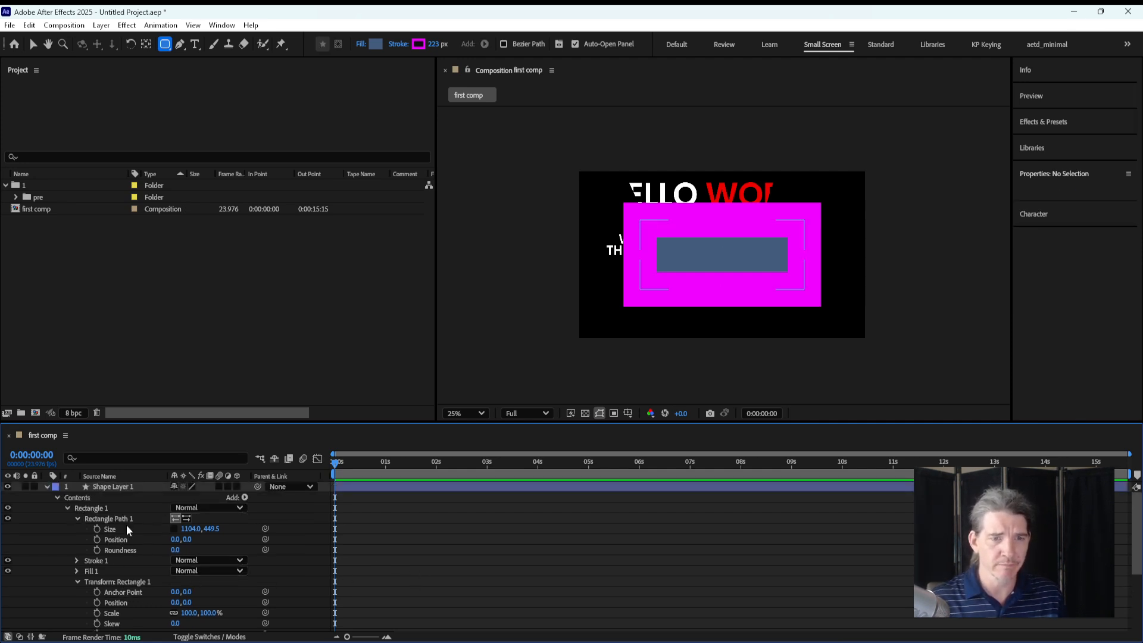
click(120, 488)
key(Delete)
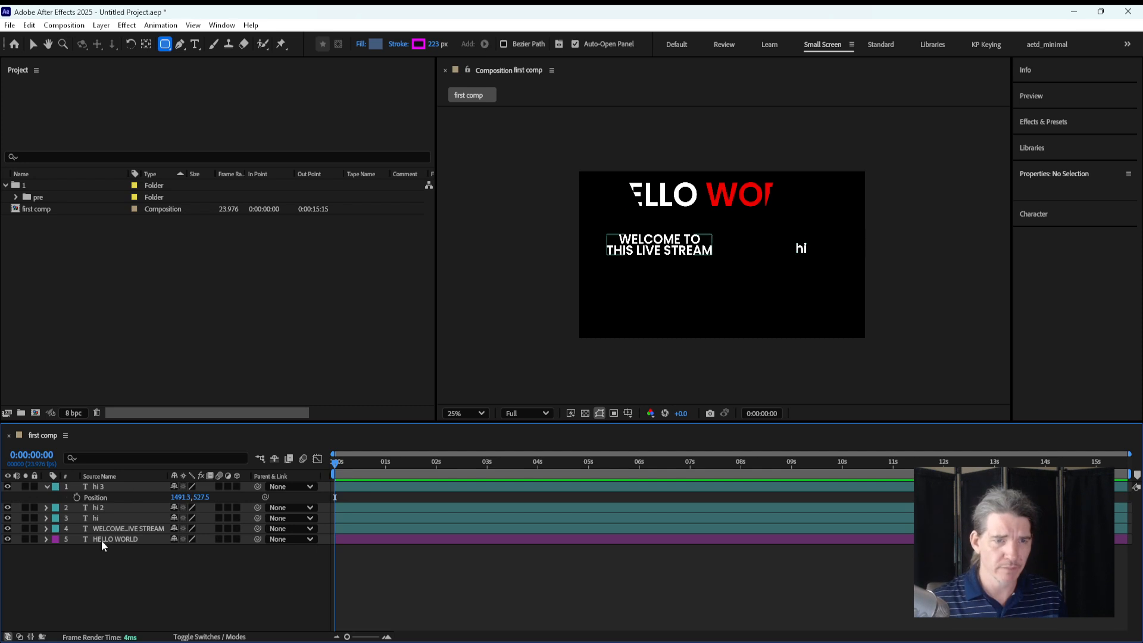
Step: Delete the text layers hi 3, hi 2, hi and WELCOME TO THIS LIVE STREAM, keeping only HELLO WORLD
click(112, 487)
shift+click(129, 527)
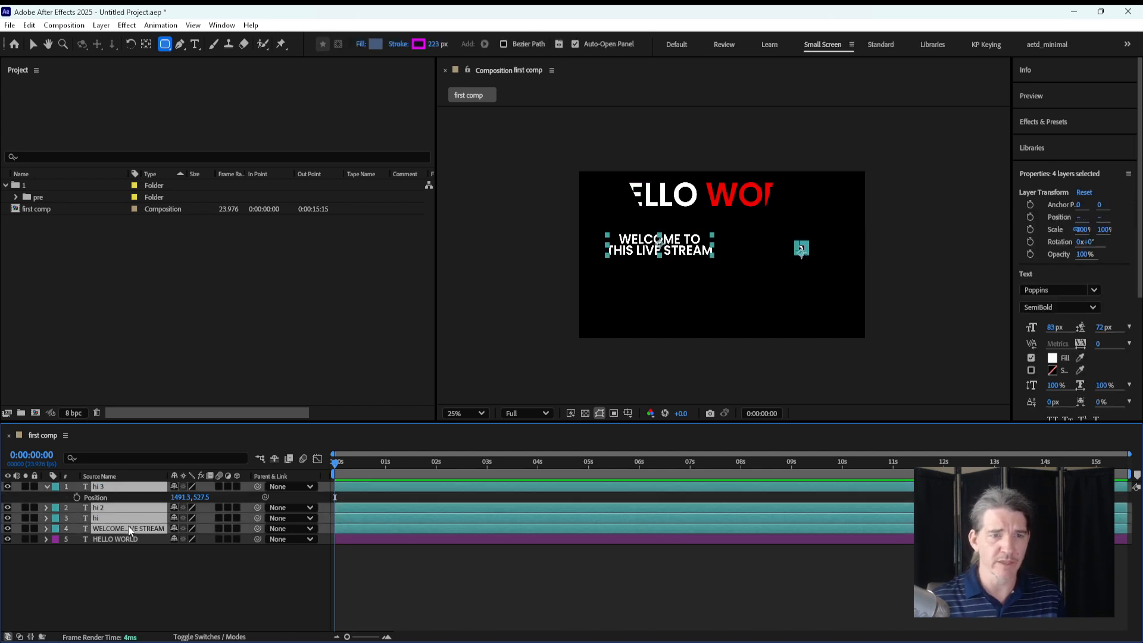
key(Delete)
Step: Examine the Text, Masks and Transform groups of the HELLO WORLD layer and collapse it again
click(125, 485)
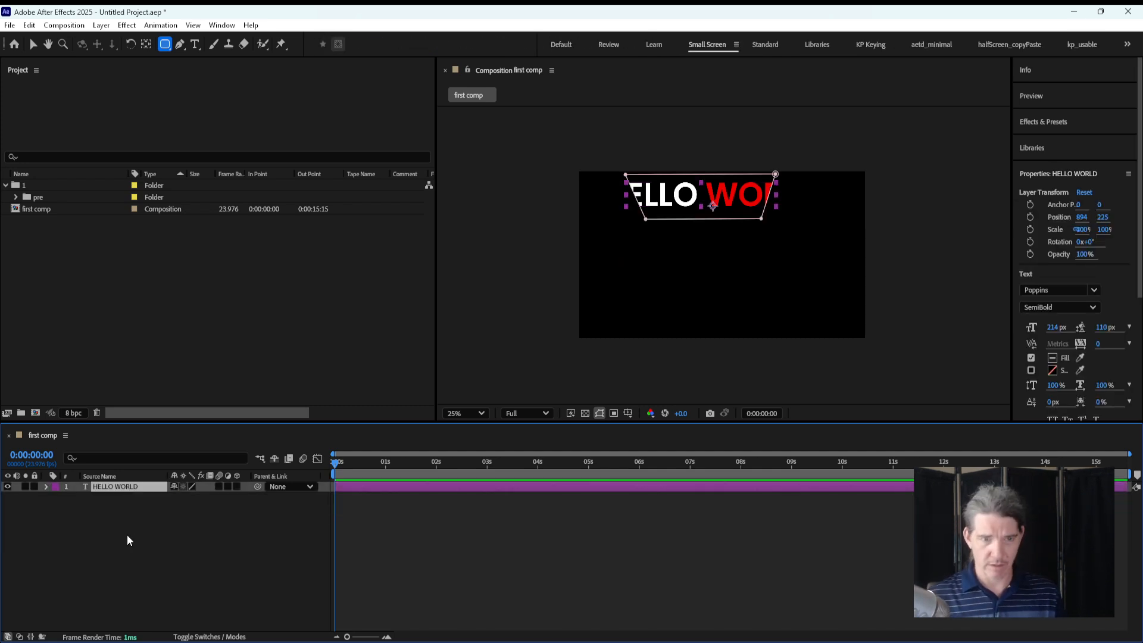
click(46, 487)
click(167, 601)
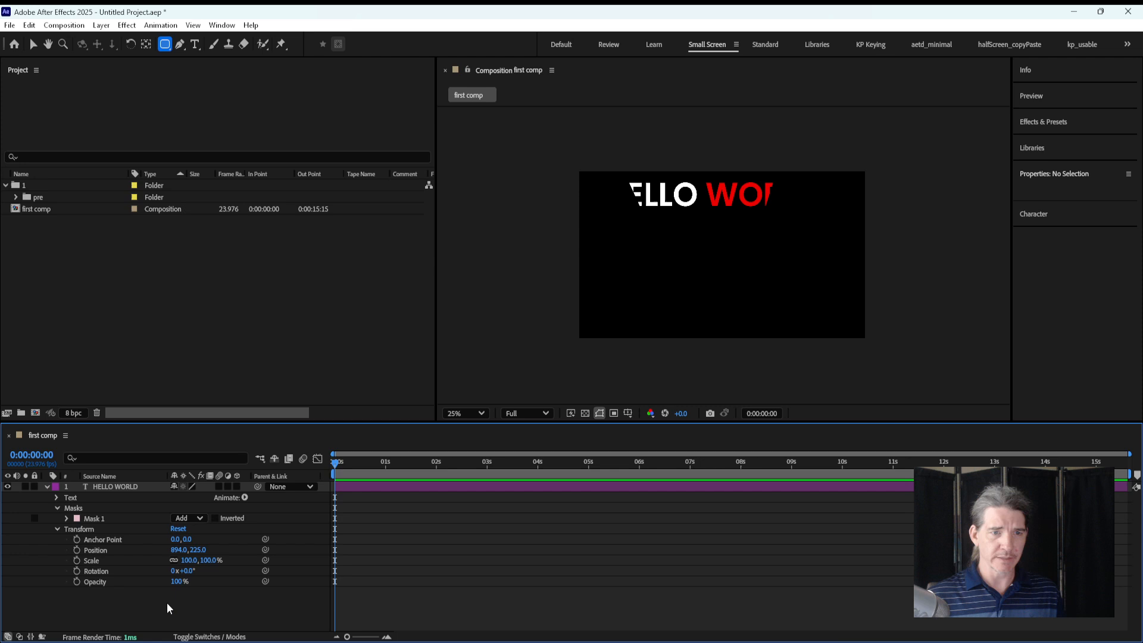
click(47, 487)
Step: Reveal the mask on the HELLO WORLD text layer, delete Mask 1 and deselect the layer
click(107, 487)
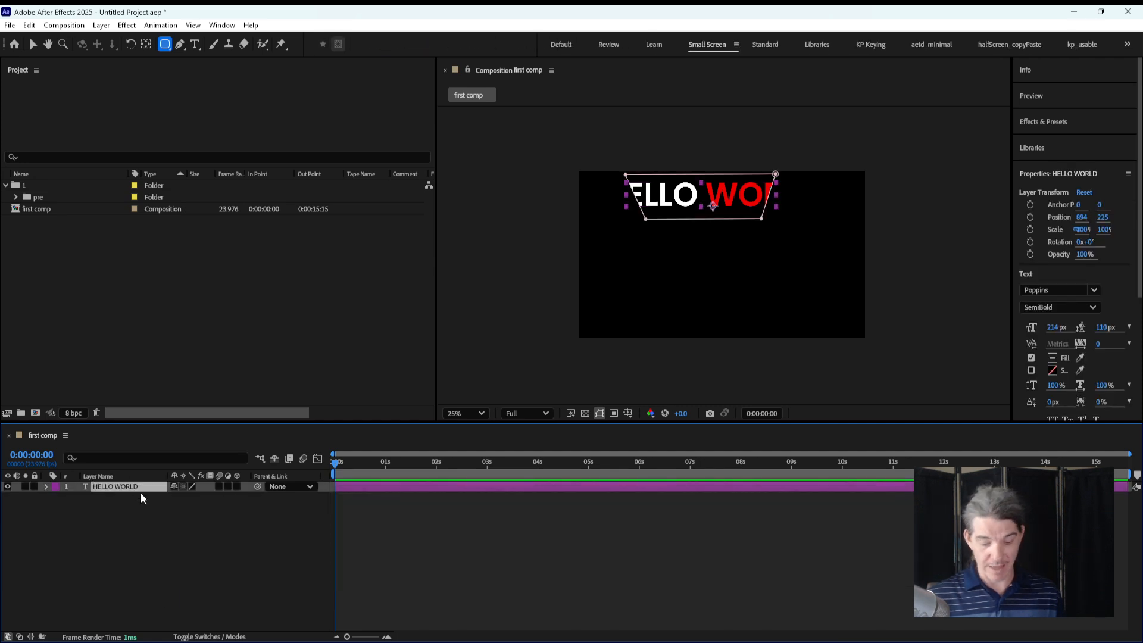
key(m)
click(148, 588)
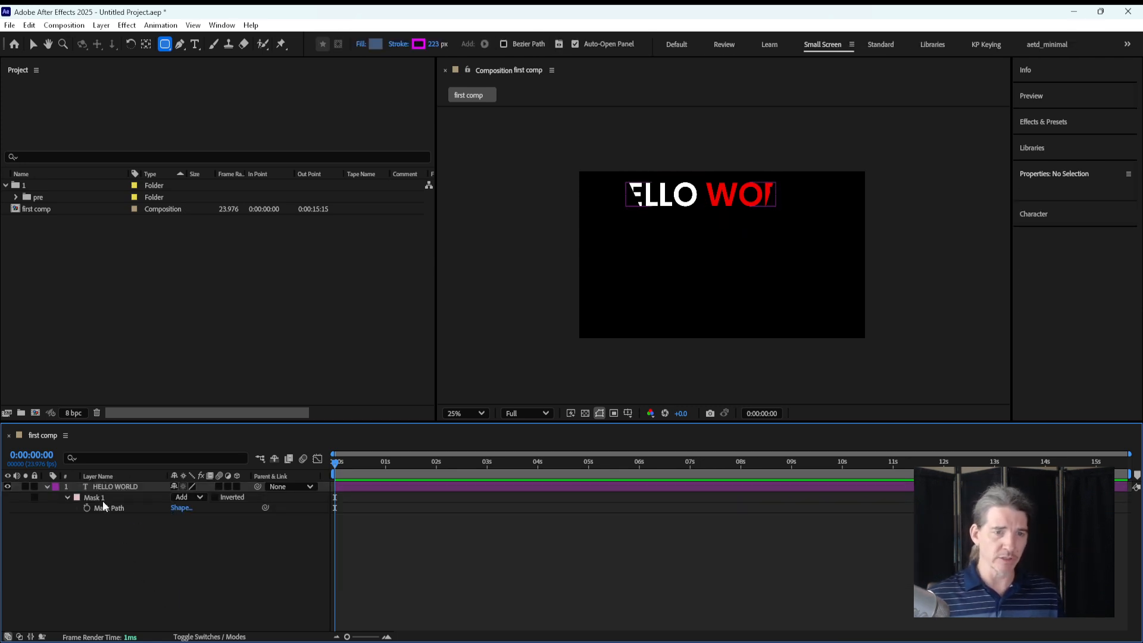
click(105, 498)
key(Delete)
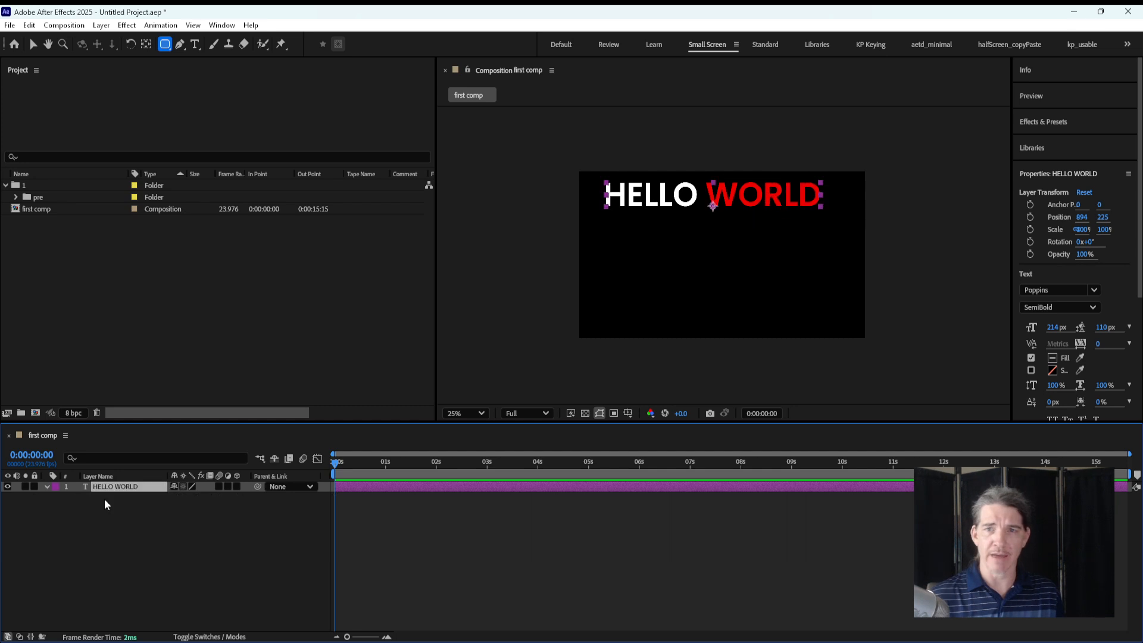
click(107, 560)
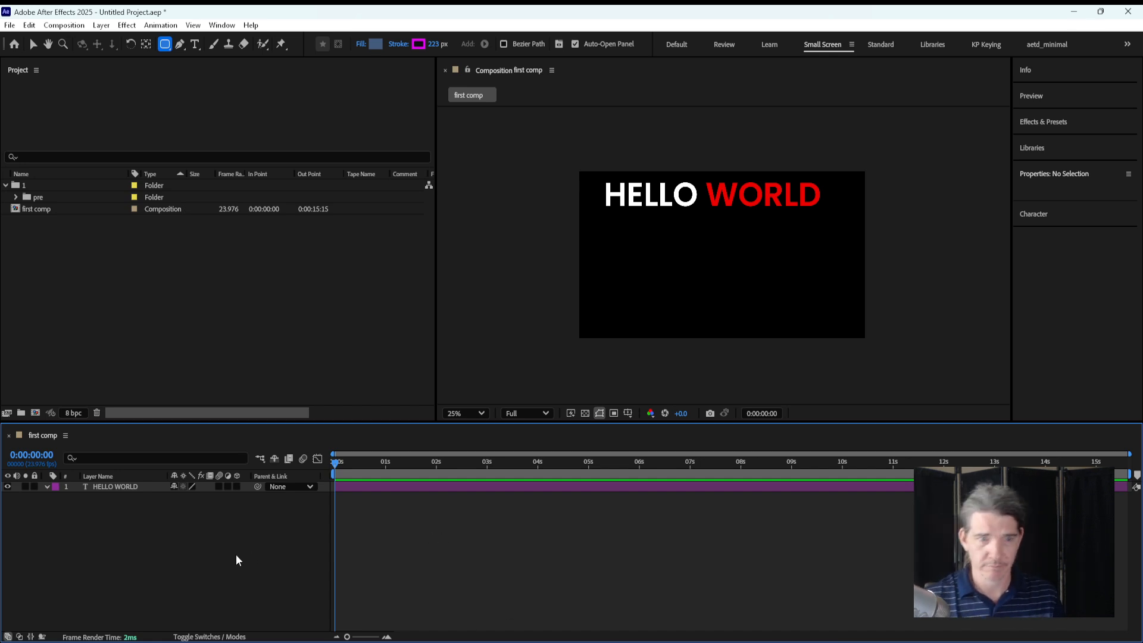
Step: Collapse the HELLO WORLD layer, switch the layer list to source names and leave nothing selected
click(130, 487)
click(127, 567)
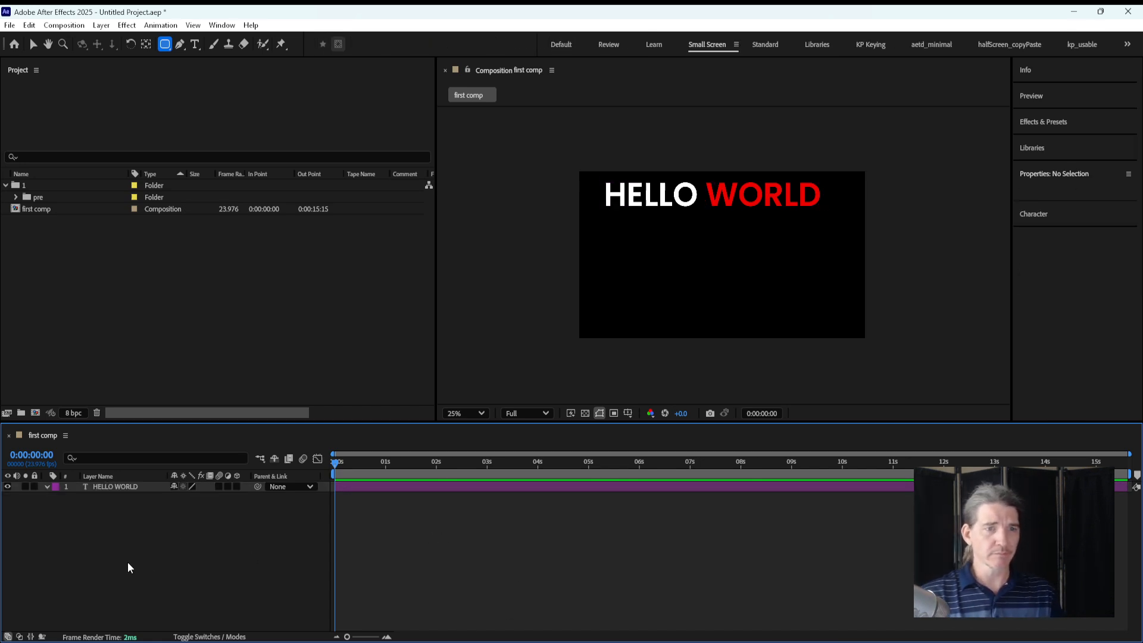
click(48, 487)
click(97, 477)
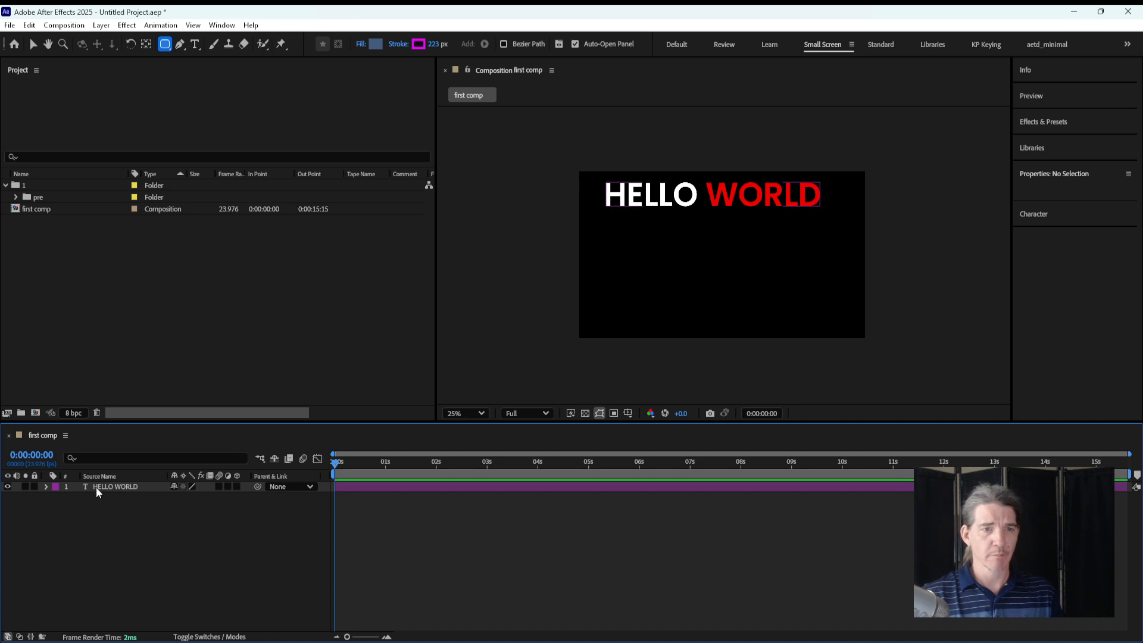
click(96, 488)
click(142, 523)
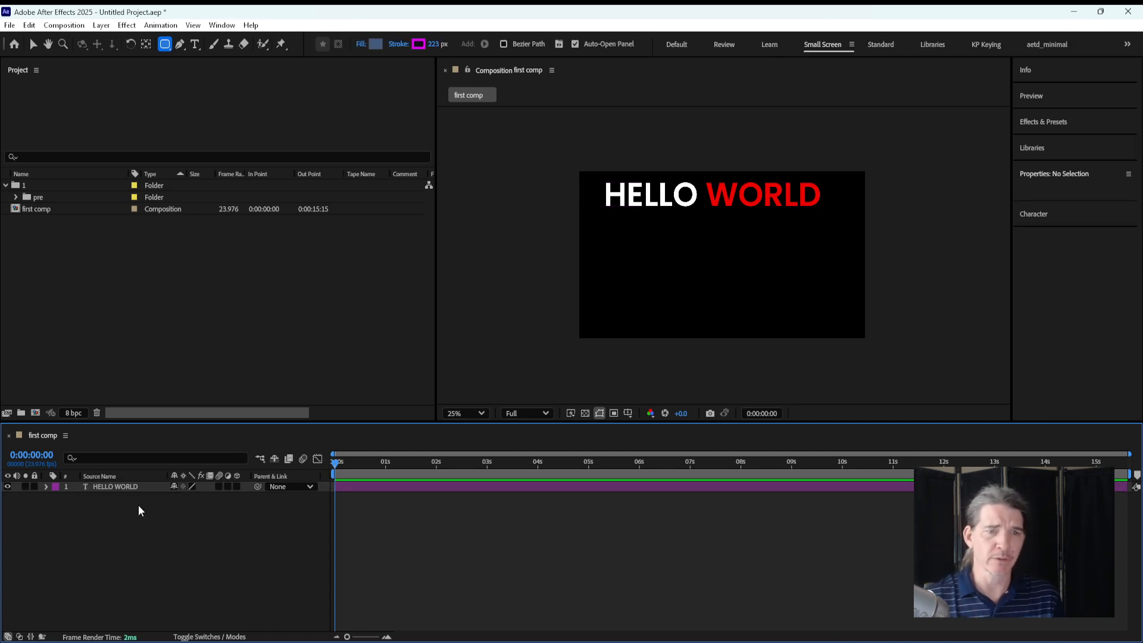
Step: Examine the Transform properties of the HELLO WORLD layer, switch the layer list to layer names and collapse the layer
click(76, 488)
click(45, 487)
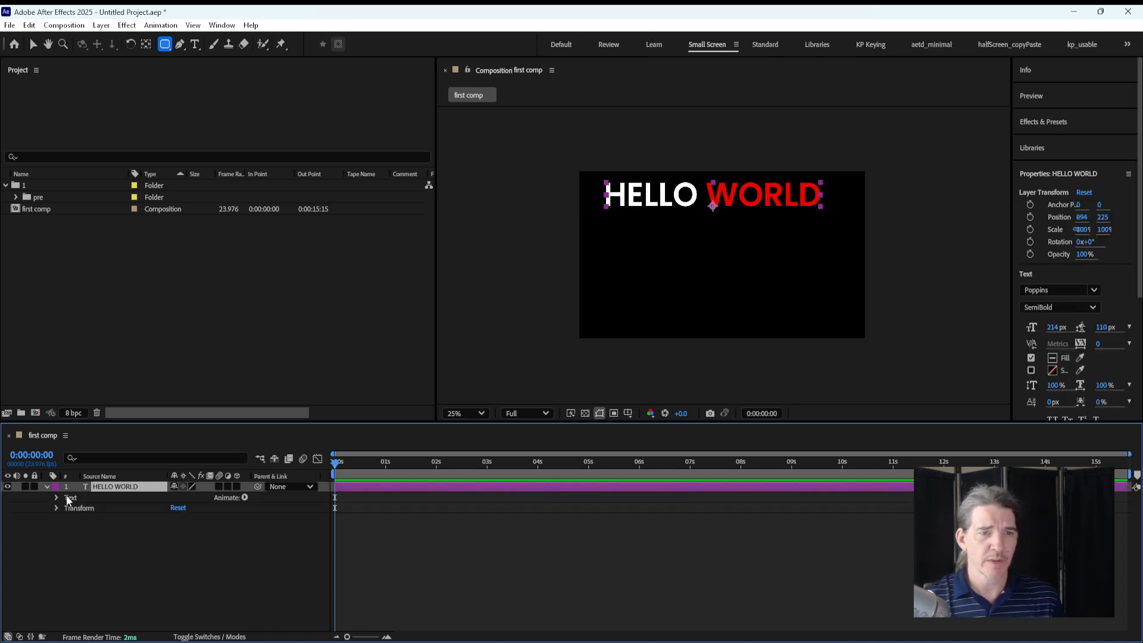
click(56, 508)
click(111, 477)
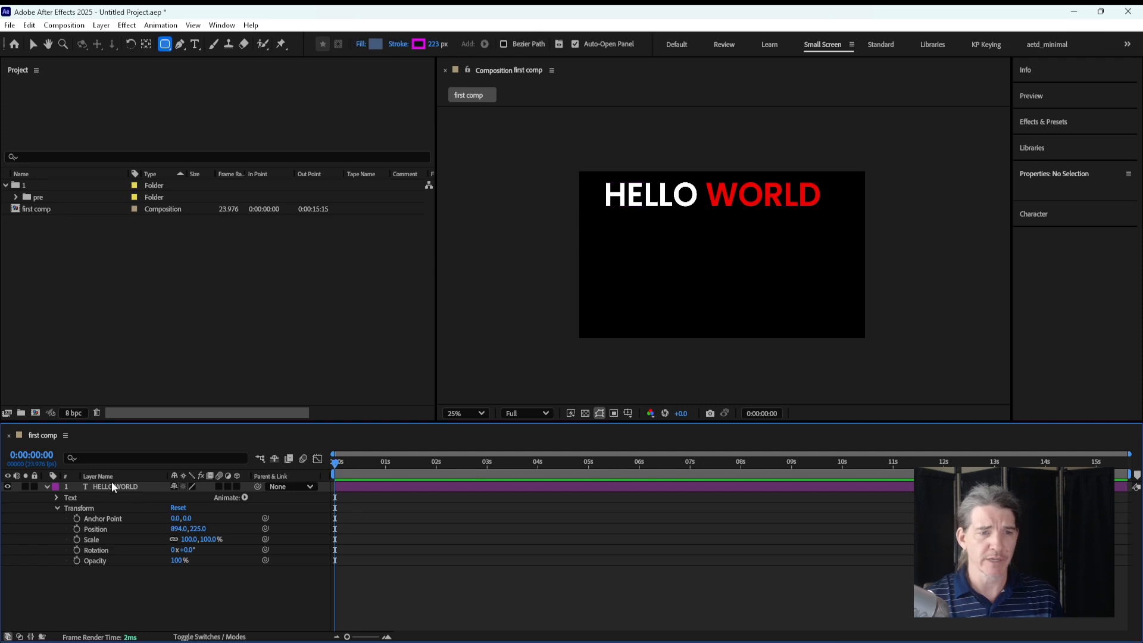
click(47, 487)
Step: Reveal only the Position, only the Anchor Point and only the Rotation of the HELLO WORLD layer in turn
click(130, 487)
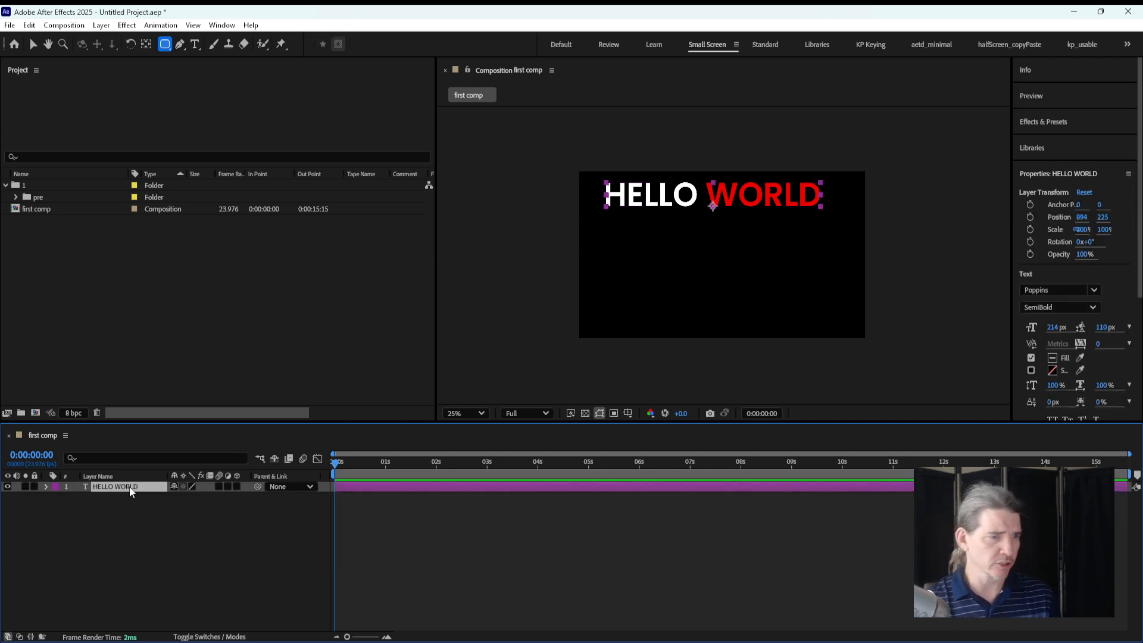
key(p)
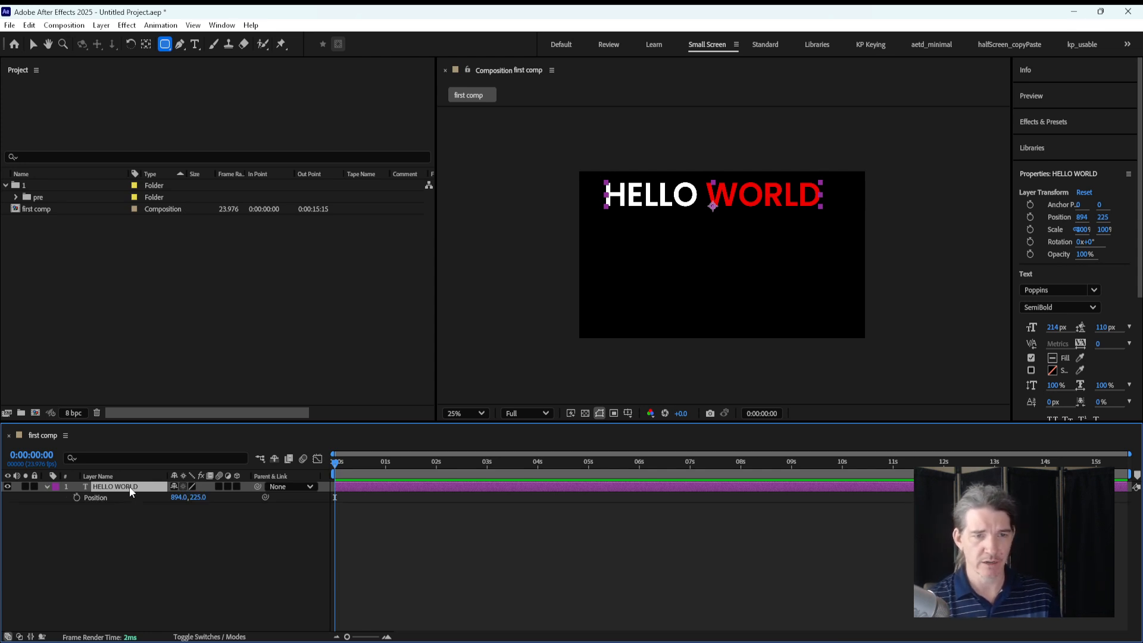
key(a)
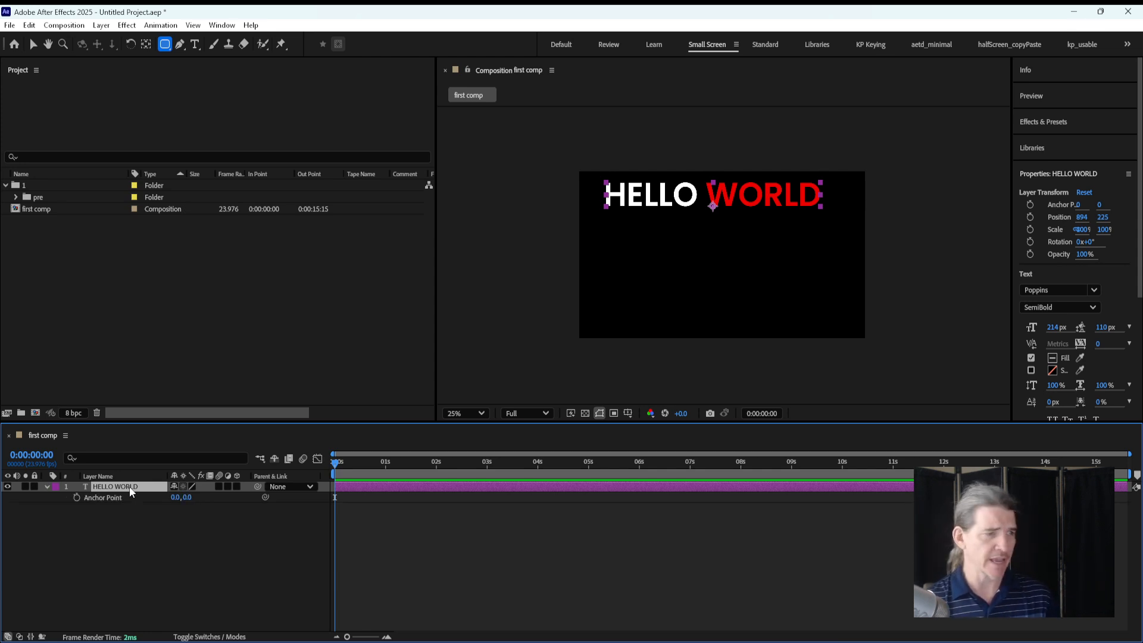
key(r)
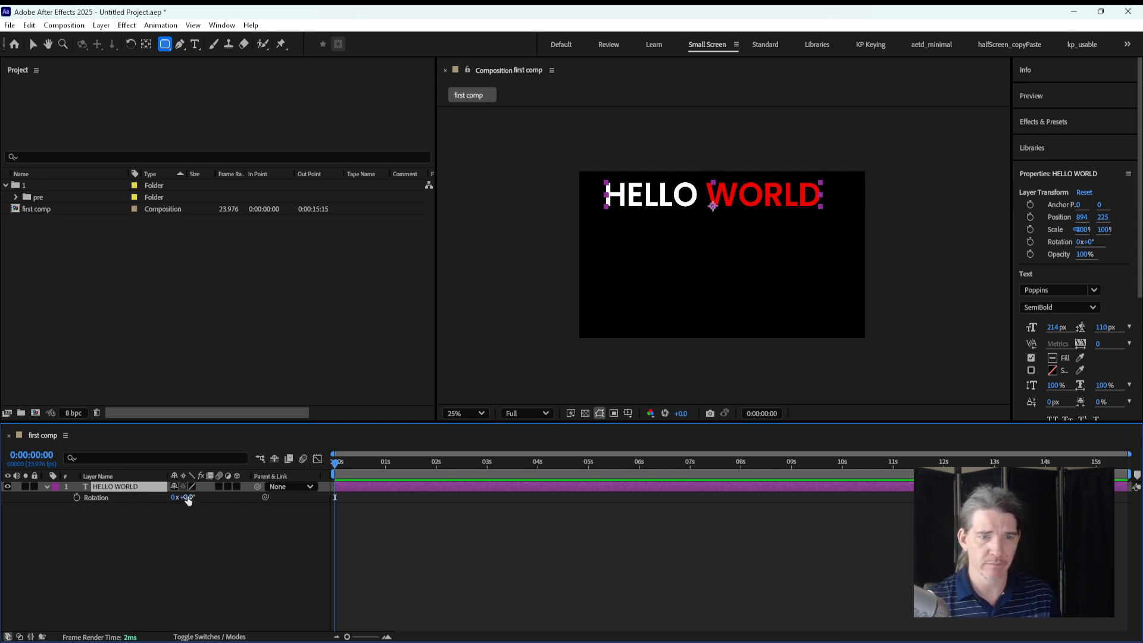
mouse_move(188, 500)
mouse_down()
mouse_move(232, 500)
mouse_move(149, 501)
mouse_move(192, 505)
mouse_up()
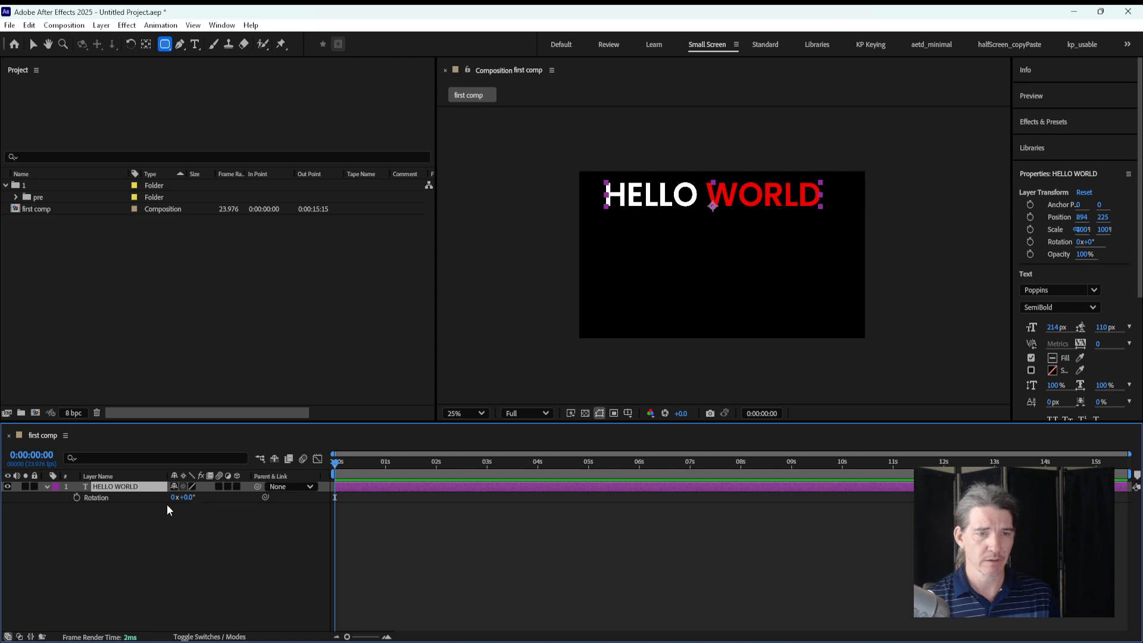
Step: Reveal the Scale of HELLO WORLD, try shrinking the text to 83% and undo the change
key(s)
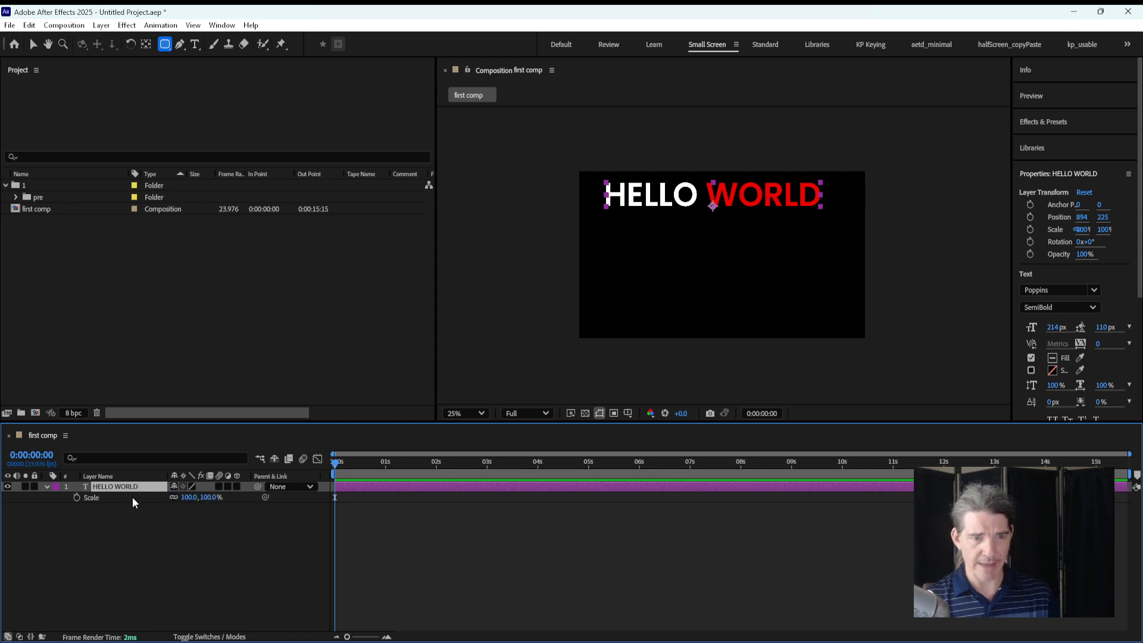
drag(188, 499, 177, 499)
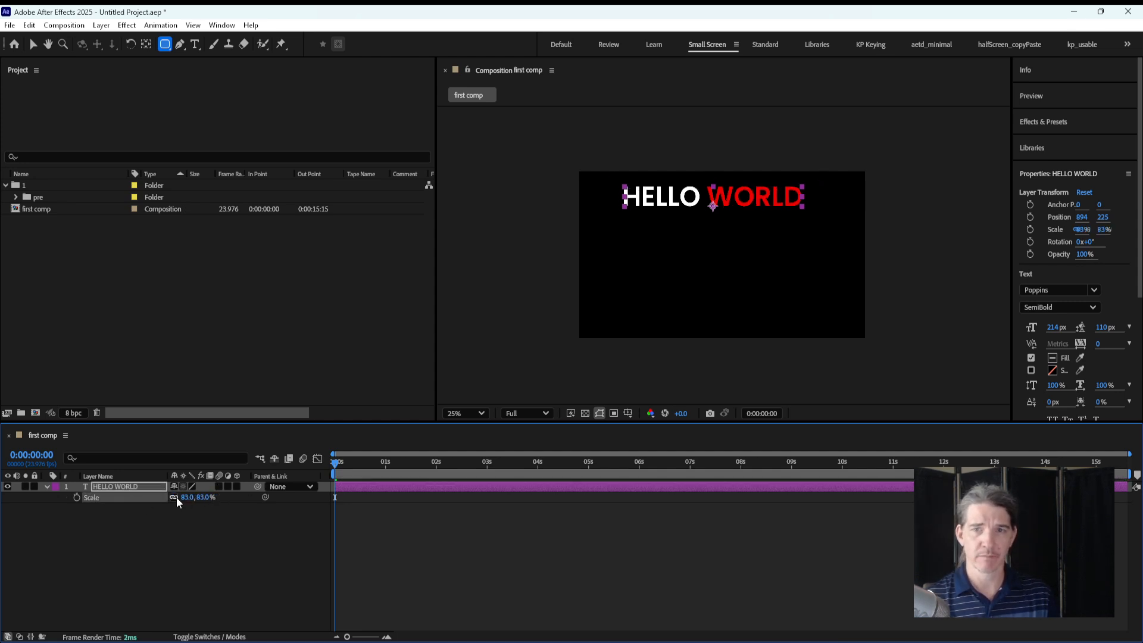
key(z)
key(ctrl+z)
Step: Reveal the Opacity of HELLO WORLD, view its full Text and Transform groups and collapse the layer again
key(t)
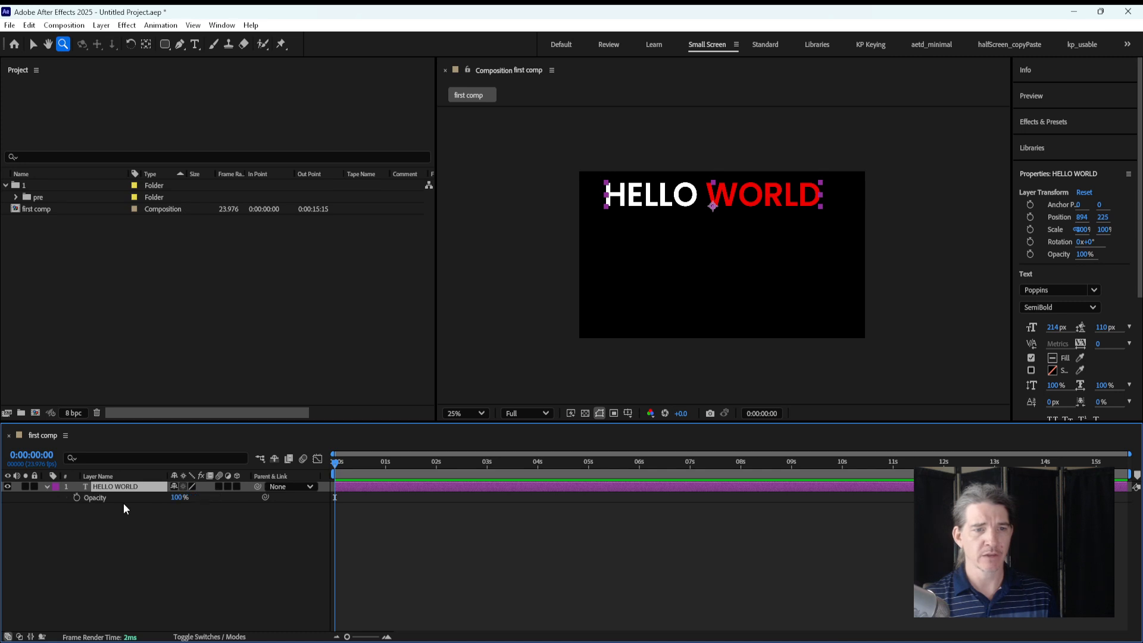
click(49, 487)
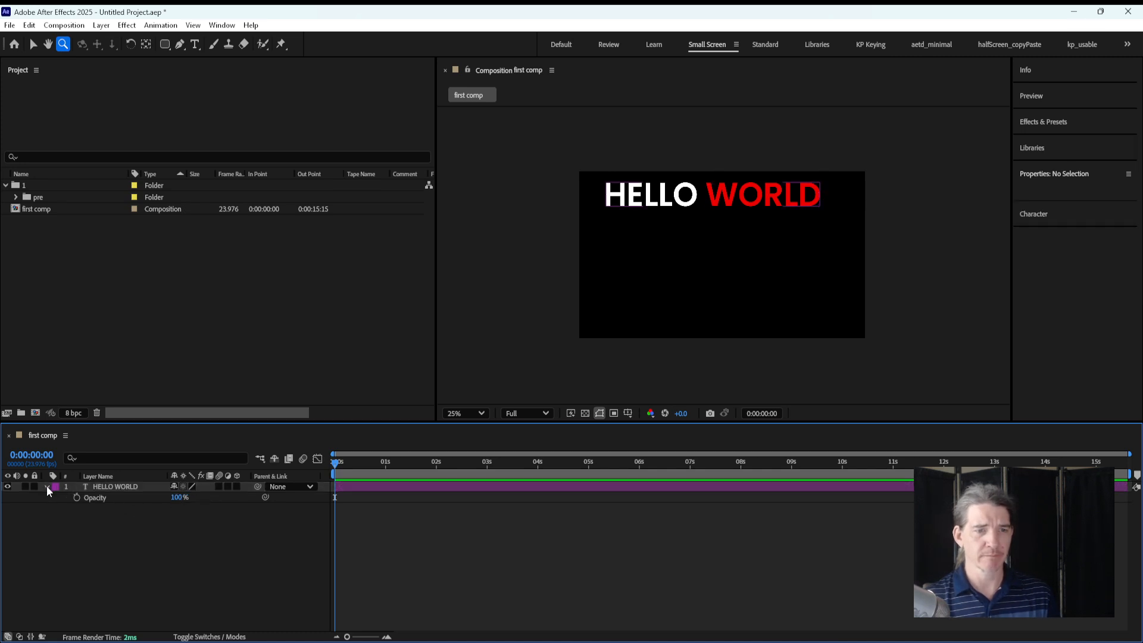
click(47, 487)
click(47, 487)
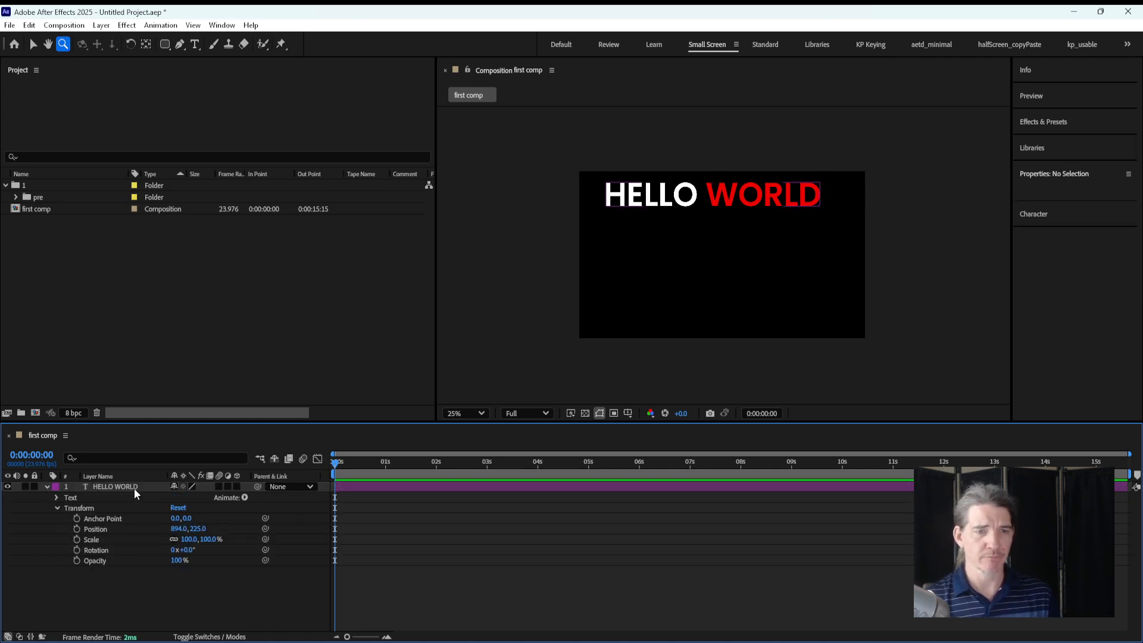
click(67, 487)
click(47, 487)
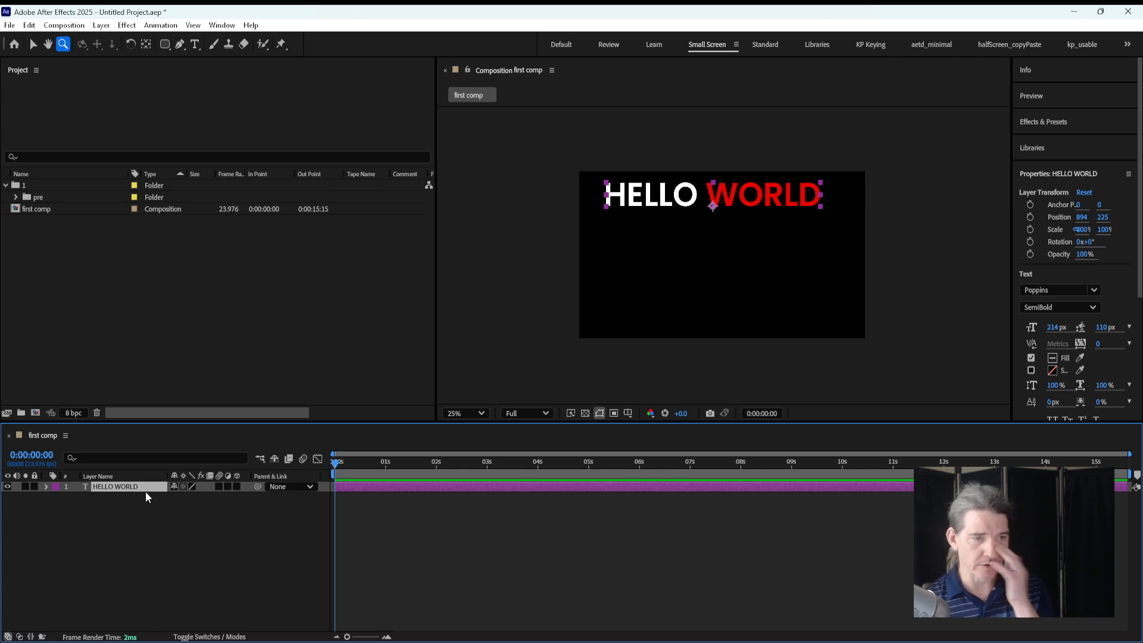
Step: Show Anchor Point, Position and Rotation together beneath the HELLO WORLD layer and deselect it
key(a)
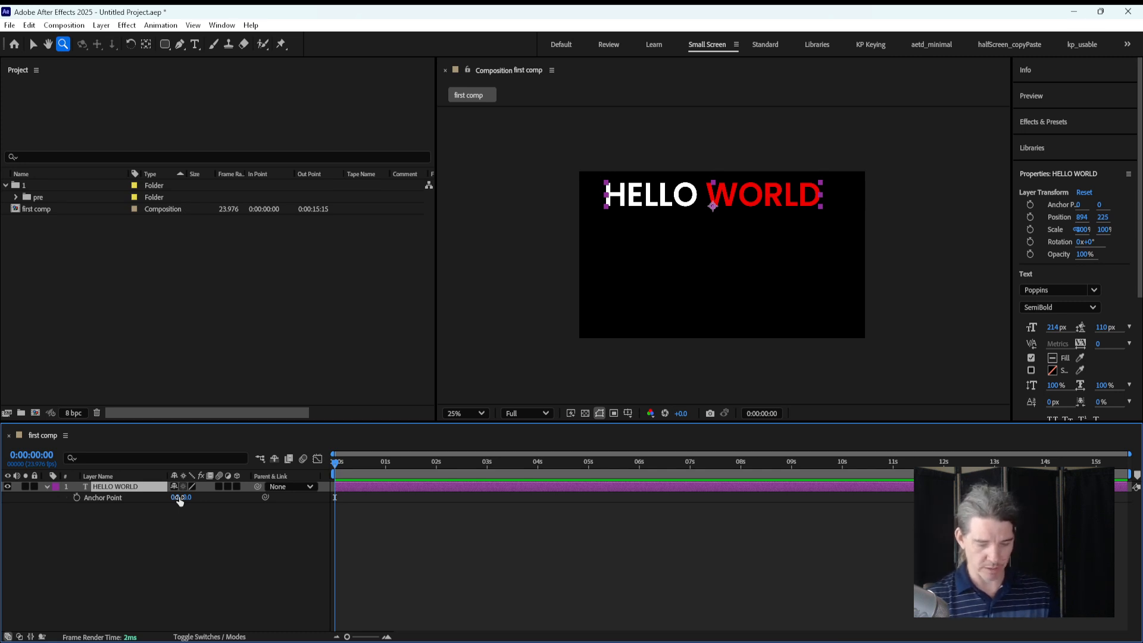
key(shift+p)
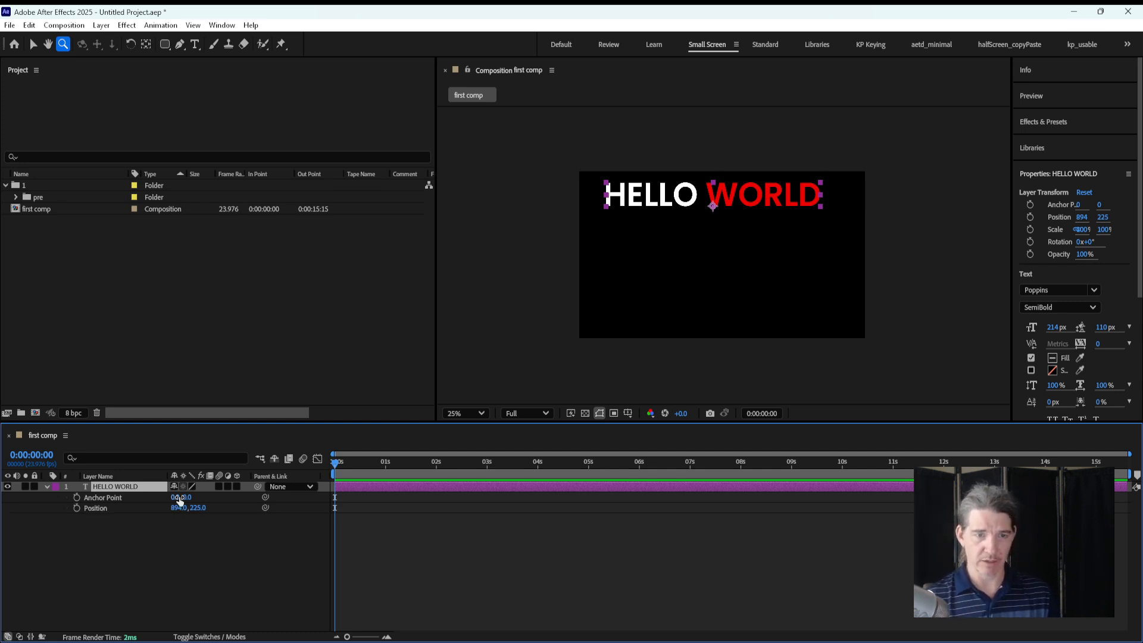
key(shift+r)
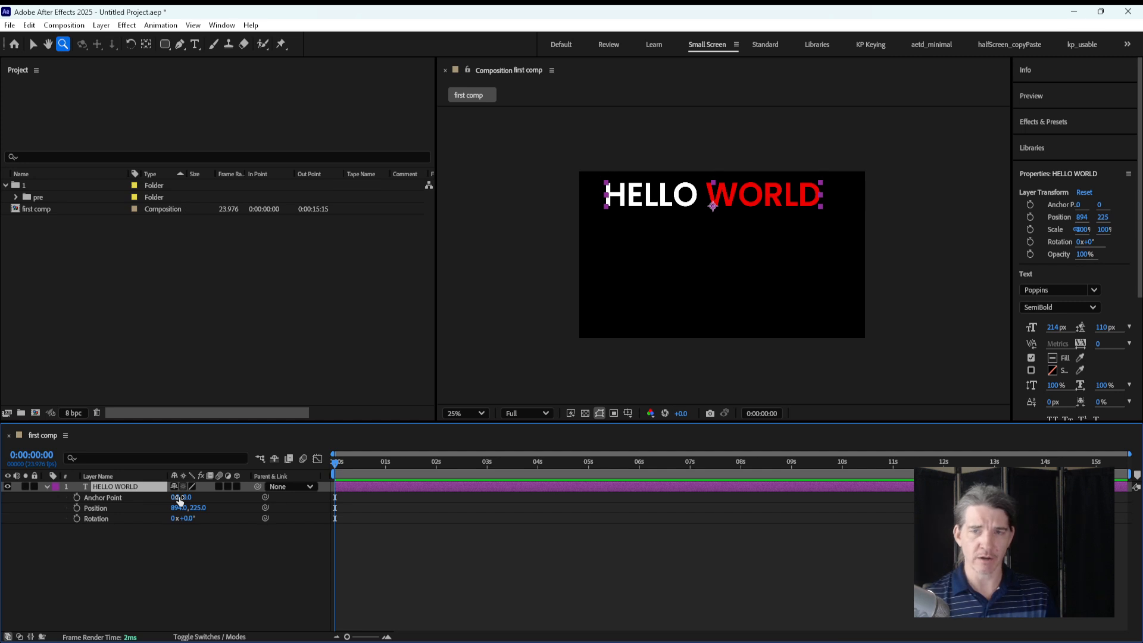
click(206, 559)
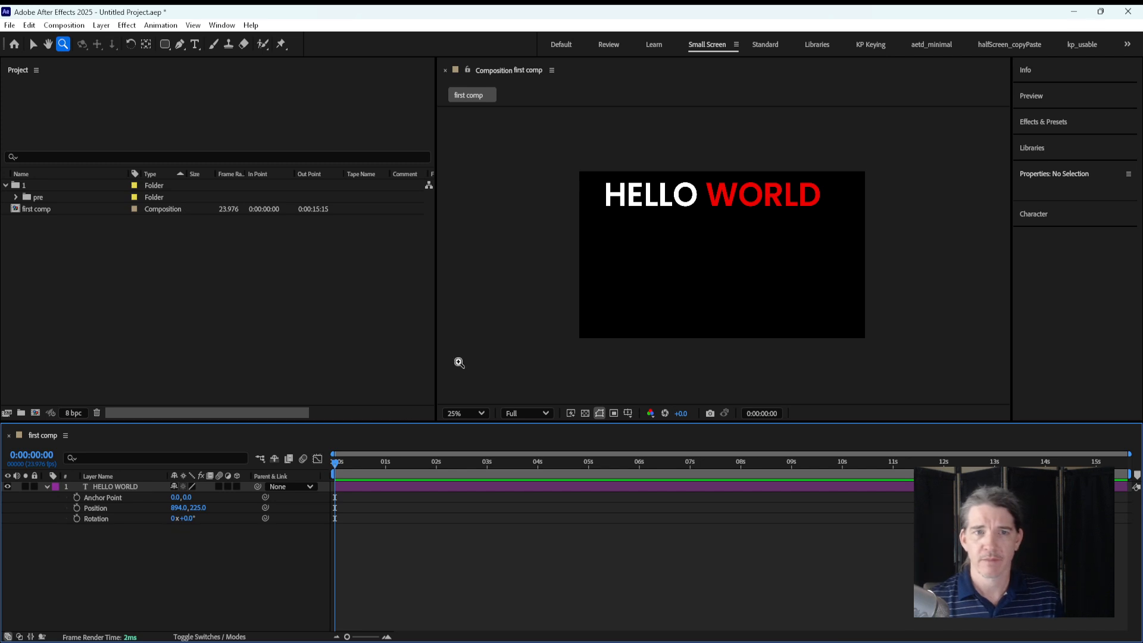
Step: Move the current time to 0:00:00:21 and activate the Ellipse Tool with no layer selected
click(134, 332)
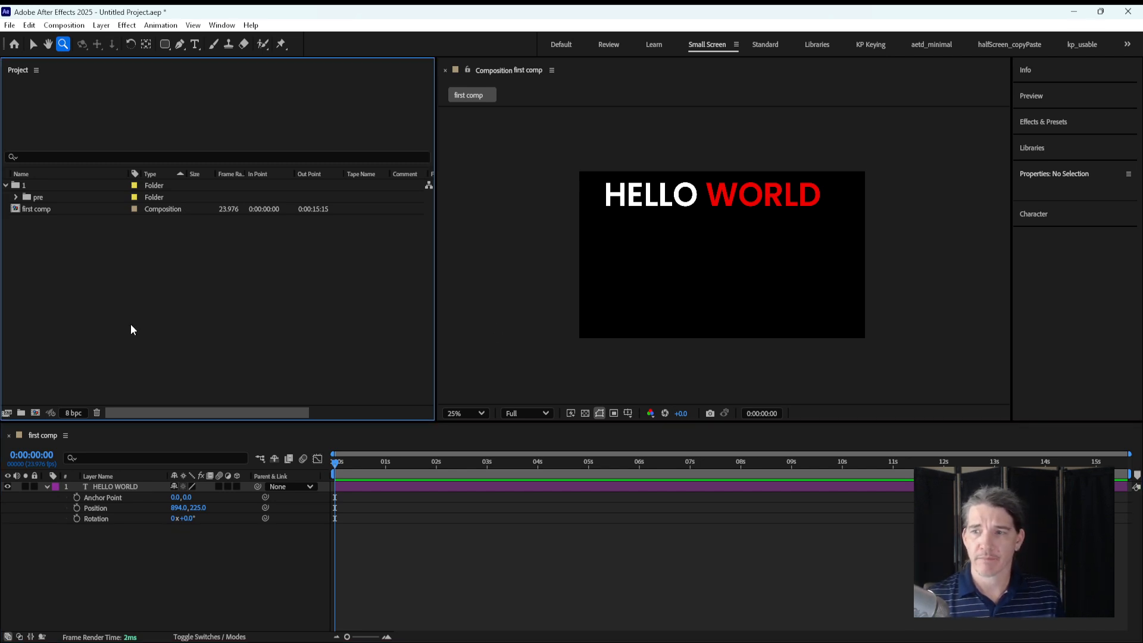
click(380, 464)
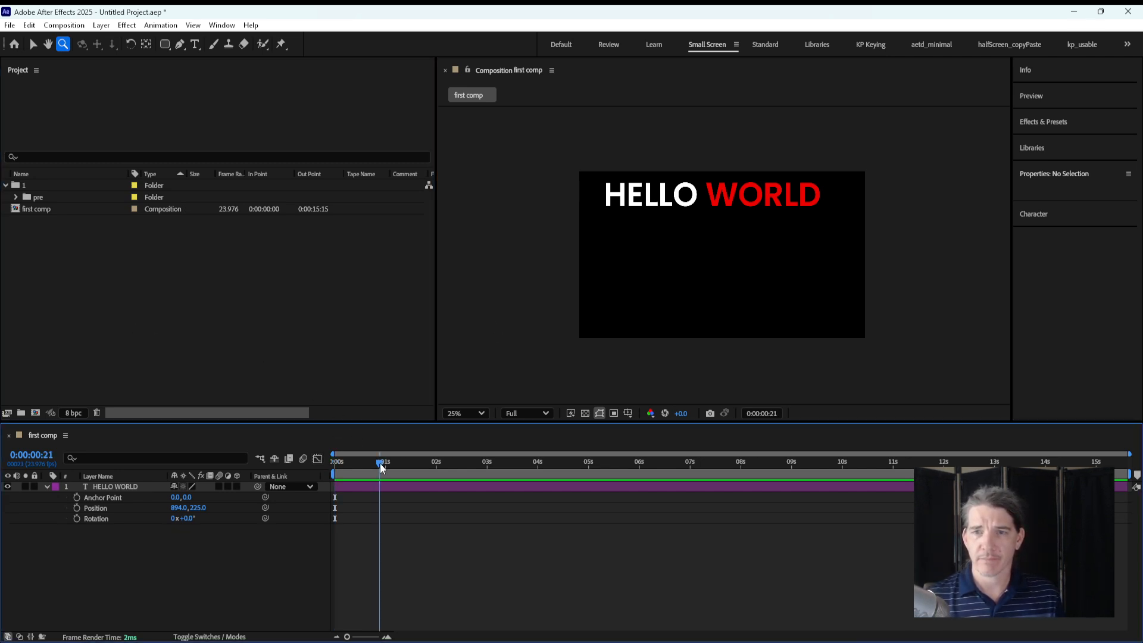
click(163, 44)
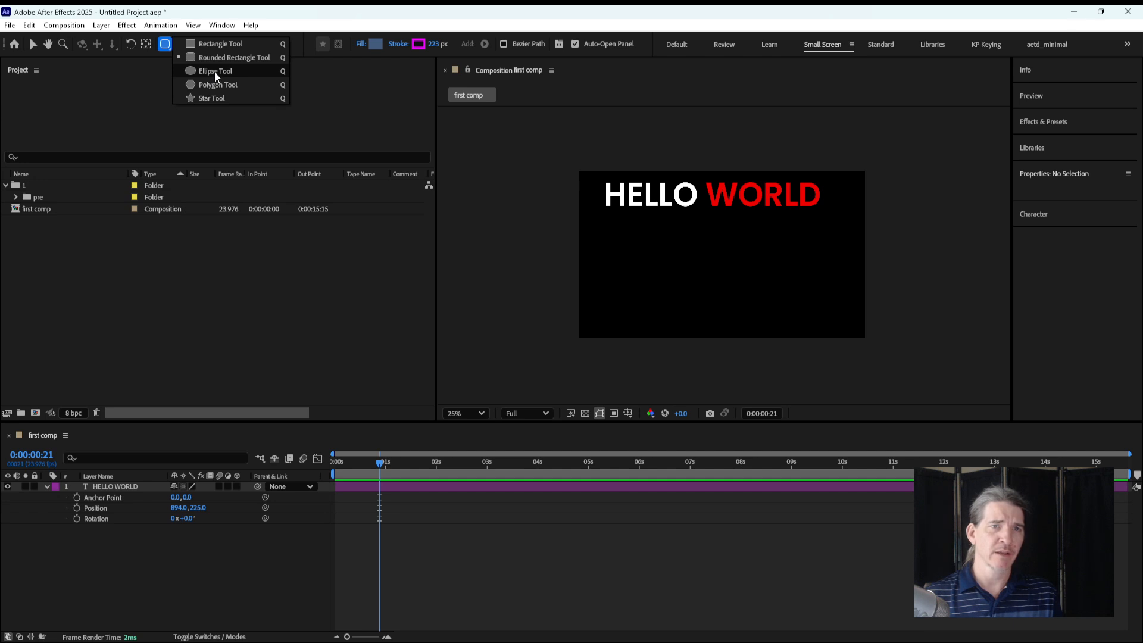
click(215, 72)
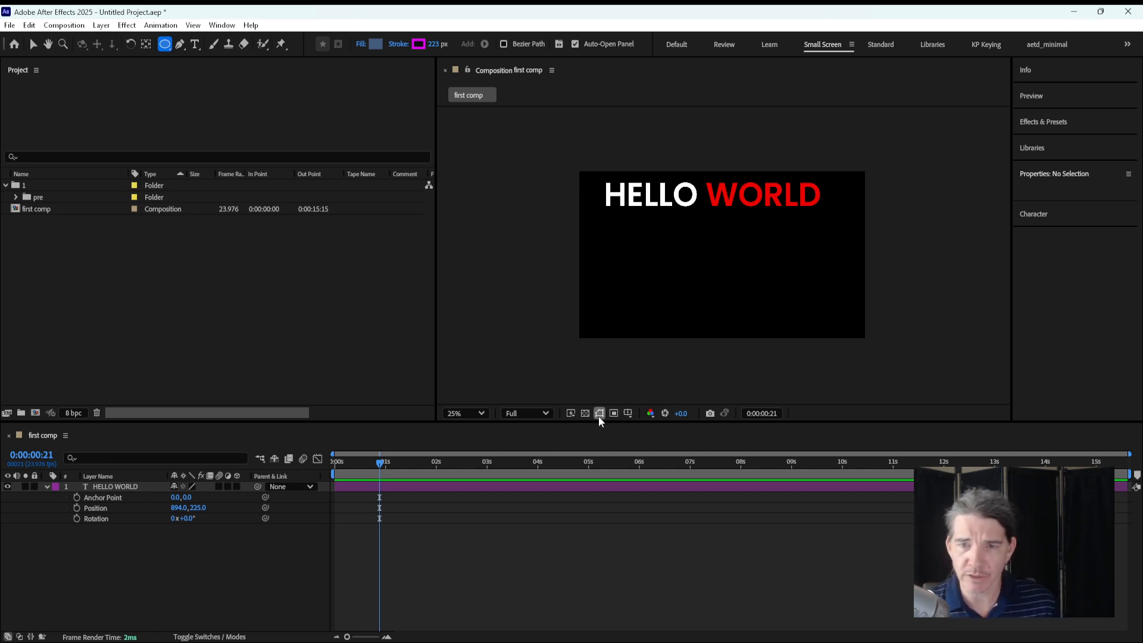
Step: Turn on the Title/Action Safe overlay in the composition view
click(628, 414)
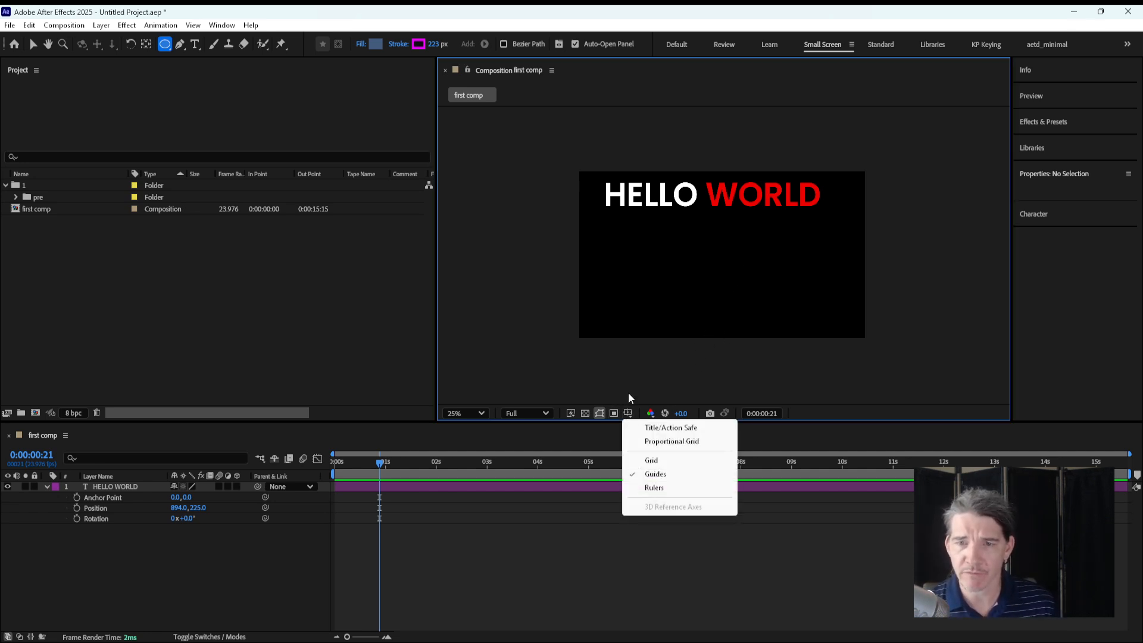
click(628, 413)
click(629, 414)
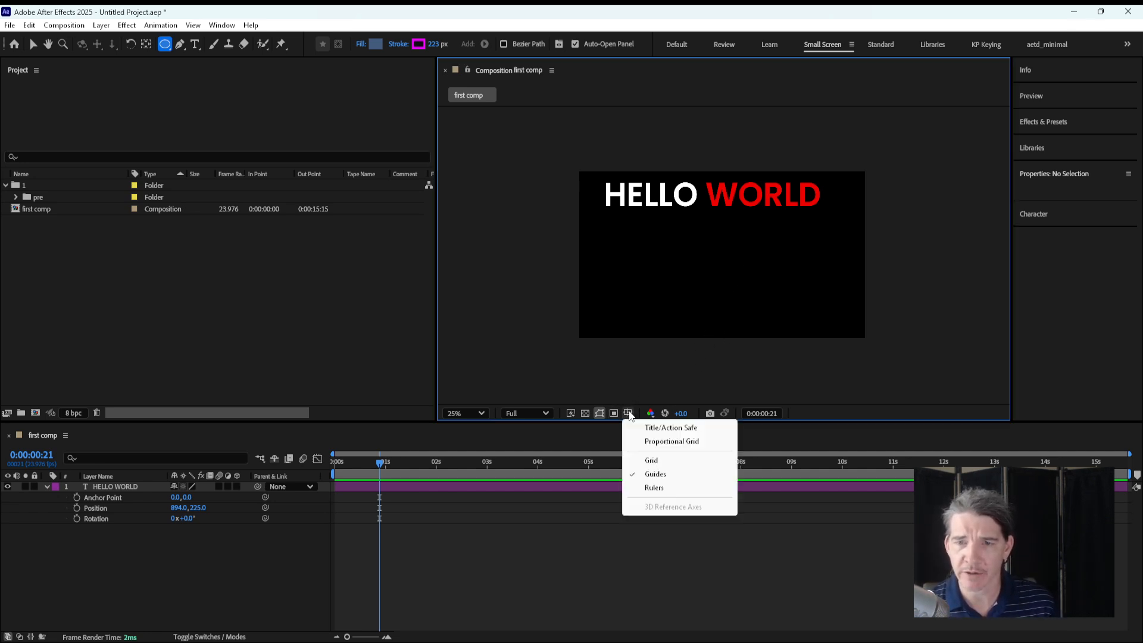
click(681, 429)
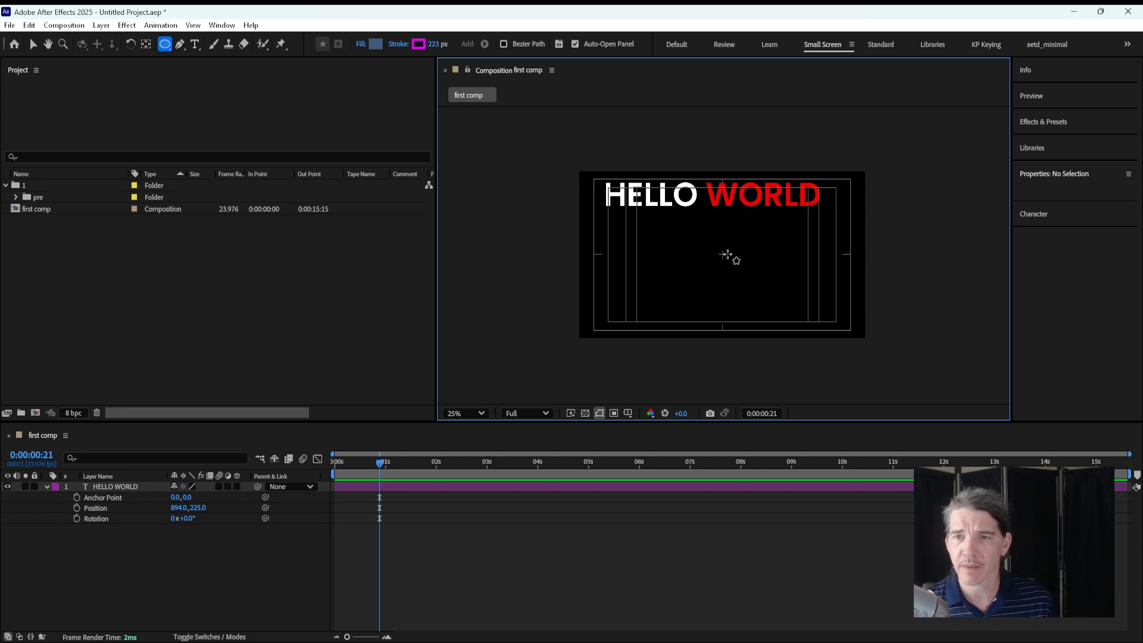
Step: Draw a circle about 544 × 544 px outward from the composition's centre as a new shape layer
drag(723, 255, 809, 304)
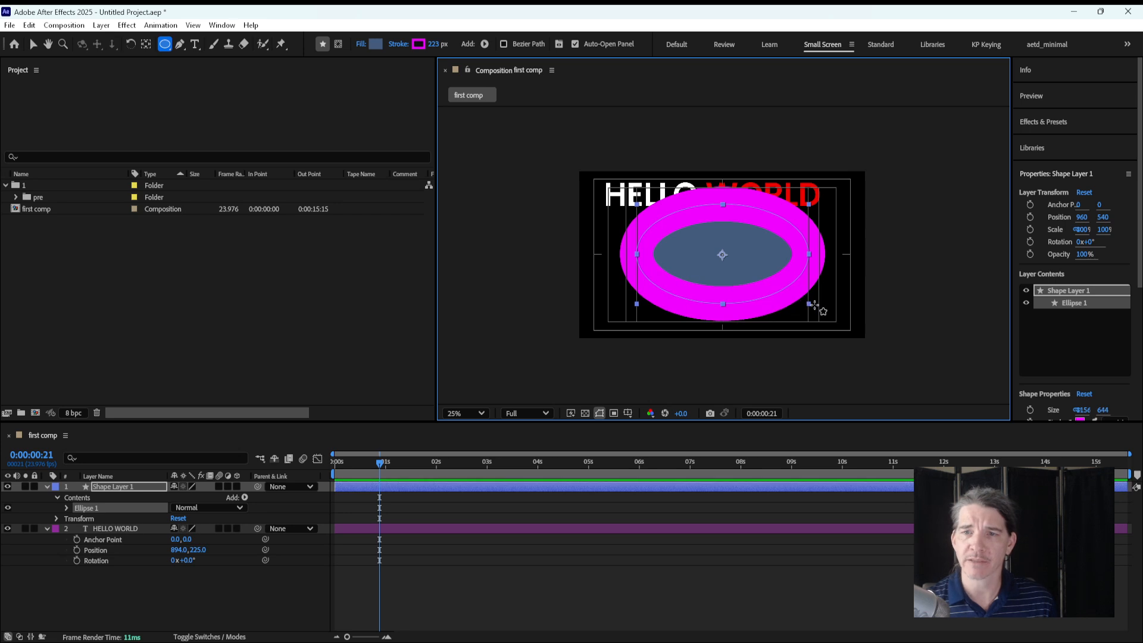
key(ctrl+z)
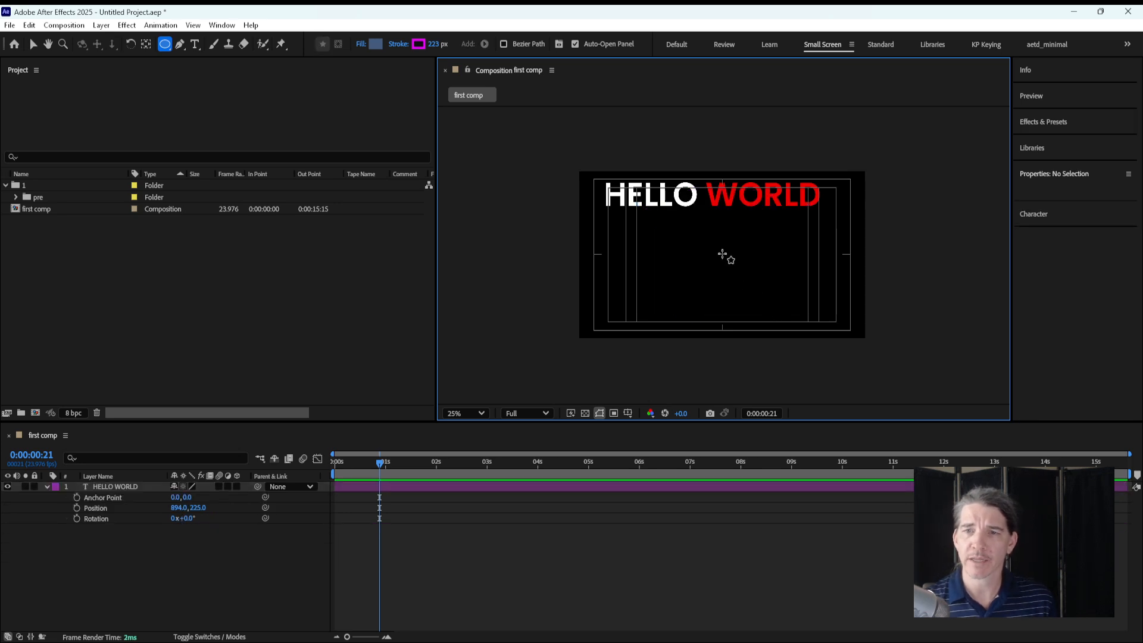
click(722, 255)
drag(722, 254, 759, 274)
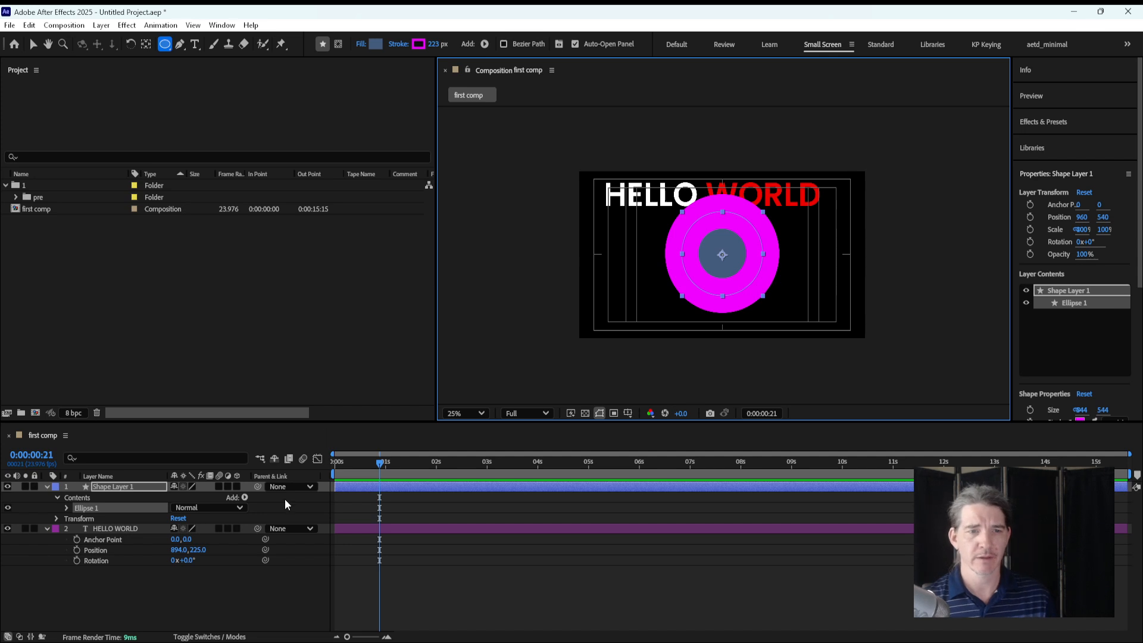
Step: Expand Ellipse 1 and its Ellipse Path 1 in the shape layer and select the path's Size property
click(67, 510)
click(383, 539)
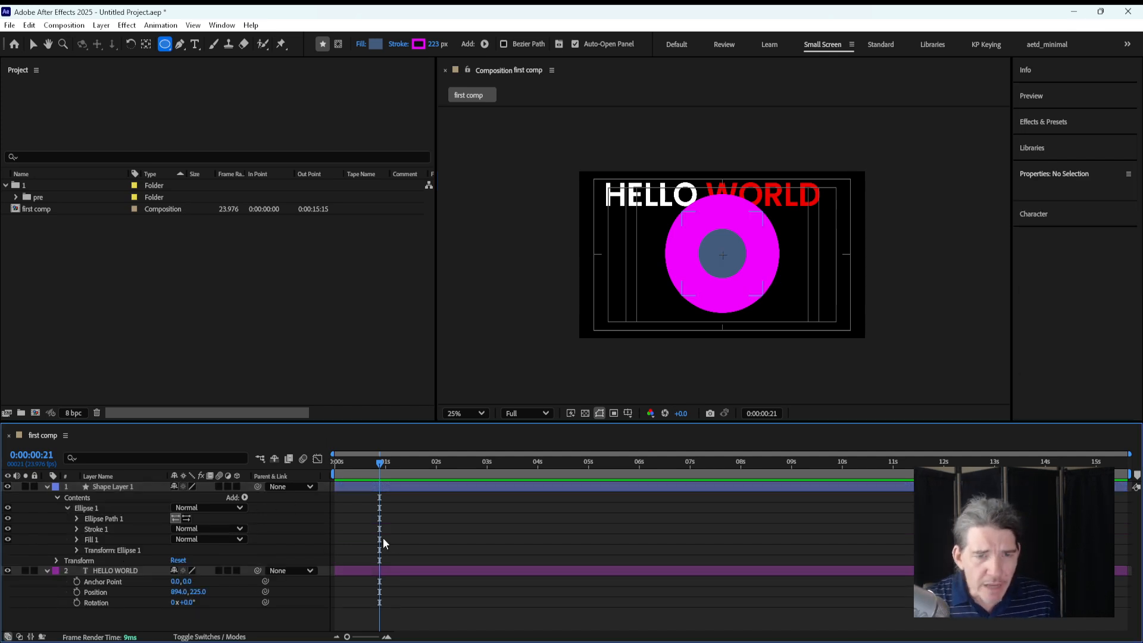
click(96, 508)
click(76, 518)
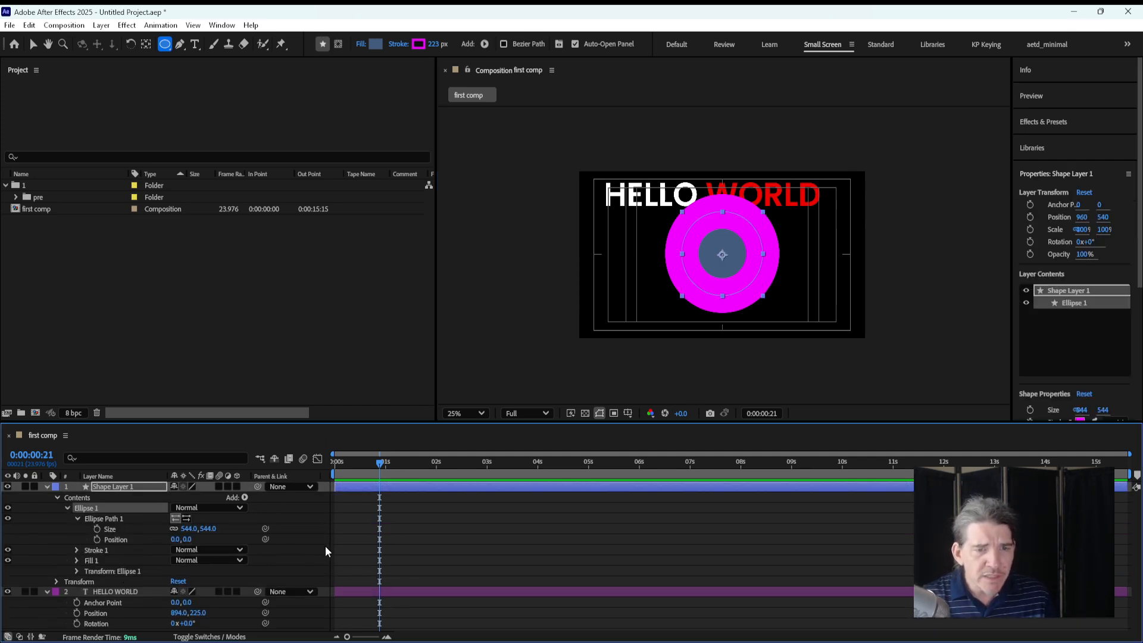
click(325, 545)
click(122, 529)
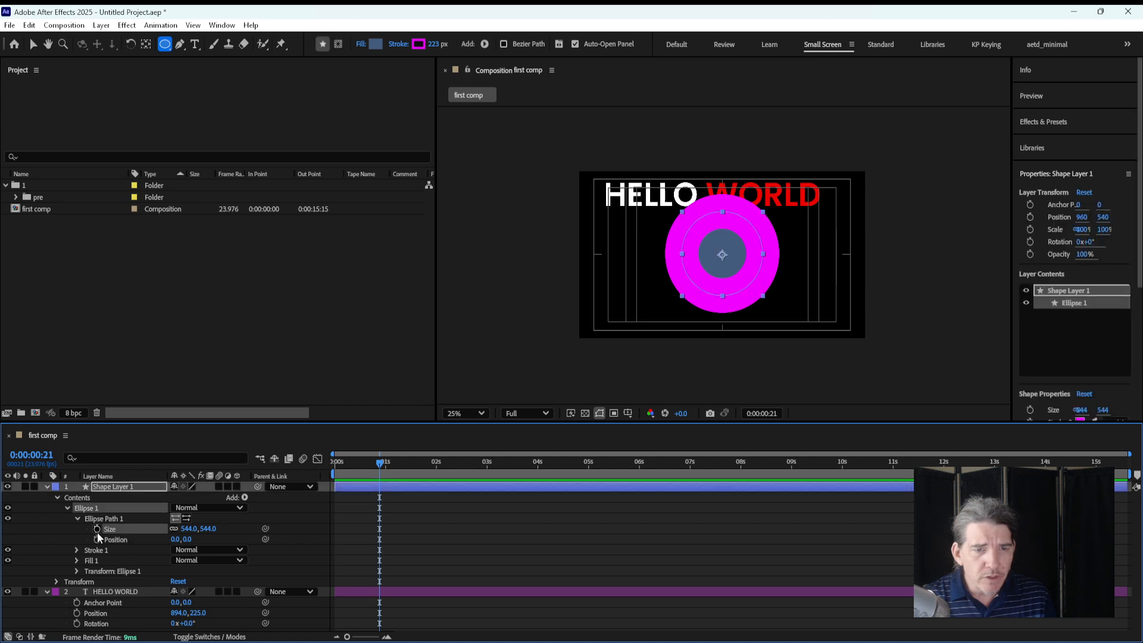
Step: Unlink the ellipse path's Size proportions, try widening the path to 1032 px and undo the changes
click(173, 529)
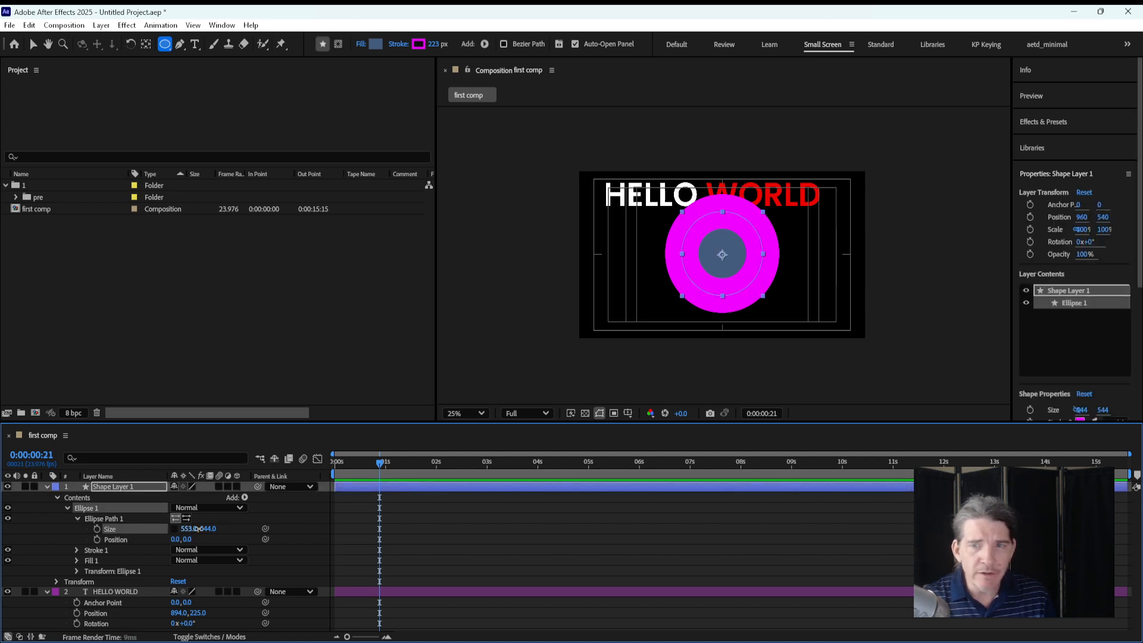
mouse_move(188, 529)
mouse_down()
mouse_move(214, 528)
mouse_move(190, 542)
mouse_up()
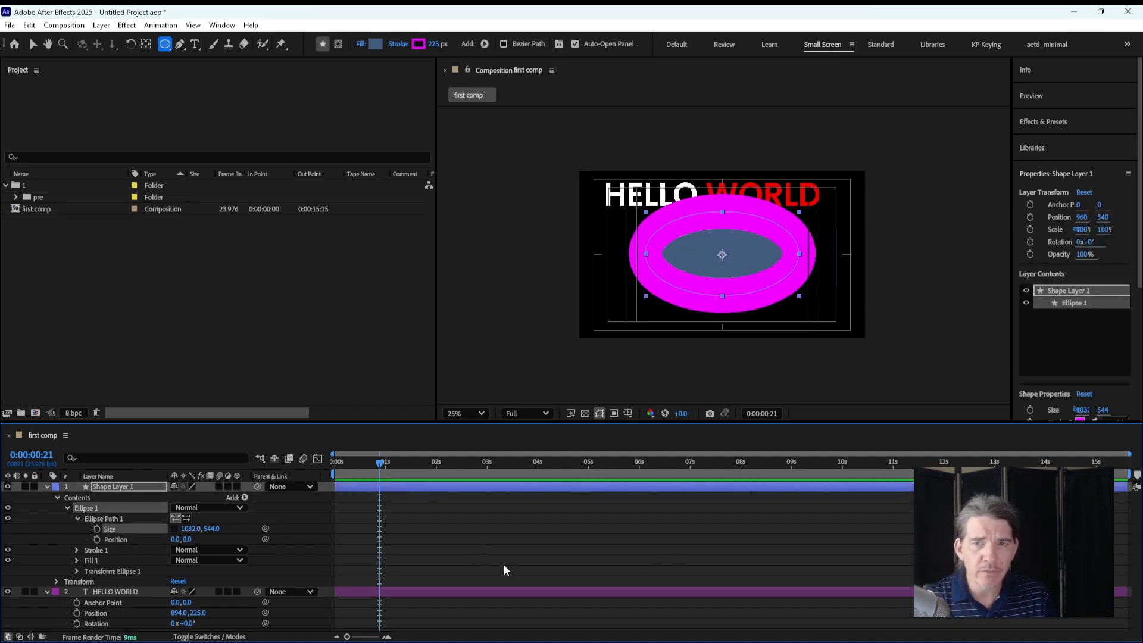
key(ctrl+z)
Step: Enlarge the ellipse path's Size proportionally to about 921 × 921 px
click(453, 526)
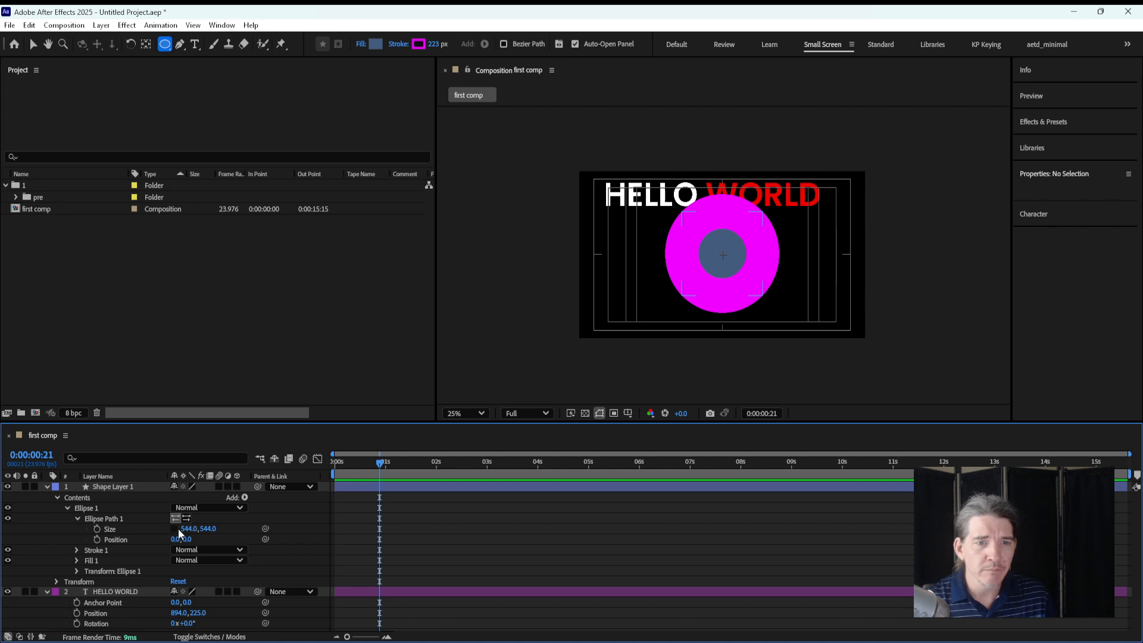
drag(188, 529, 423, 560)
Step: Reveal the shape layer's Scale, try changing it and undo the change
key(s)
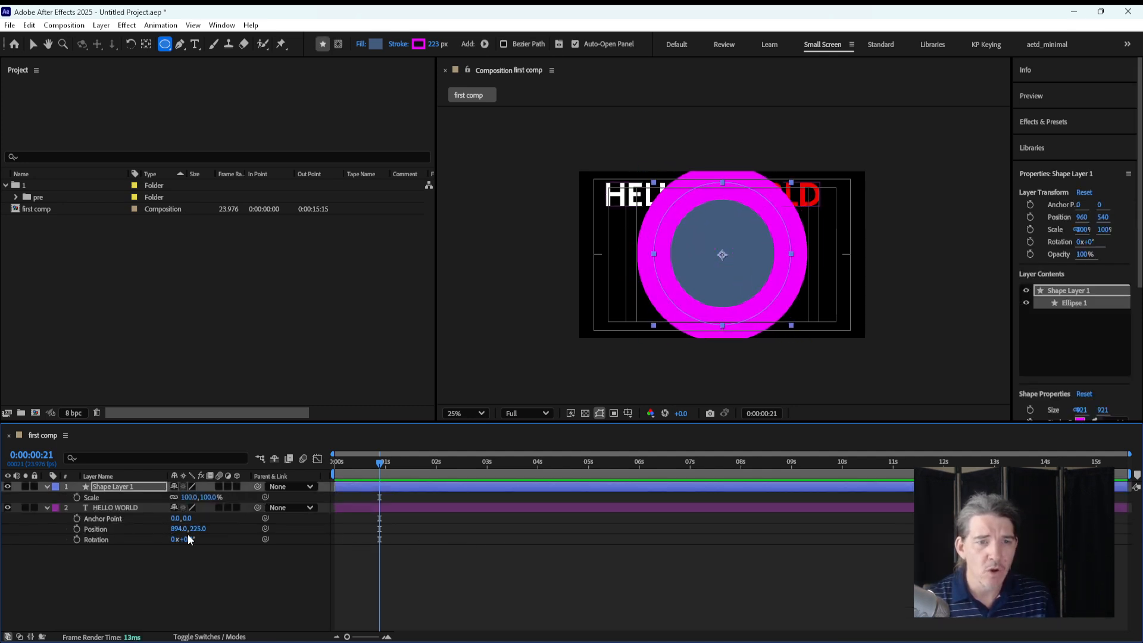
mouse_move(188, 497)
mouse_down()
mouse_move(221, 497)
mouse_move(162, 520)
mouse_move(190, 515)
mouse_up()
key(ctrl+z)
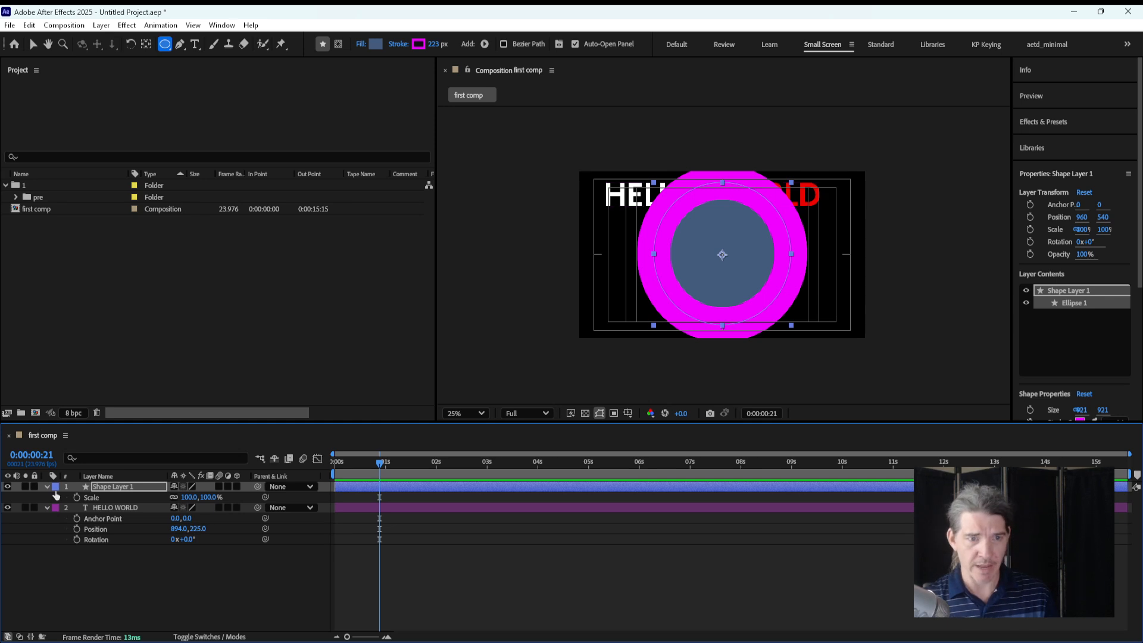
Step: Expand the shape layer down to Ellipse Path 1 and reduce its Size proportionally to about 447 × 447 px
click(47, 487)
click(47, 486)
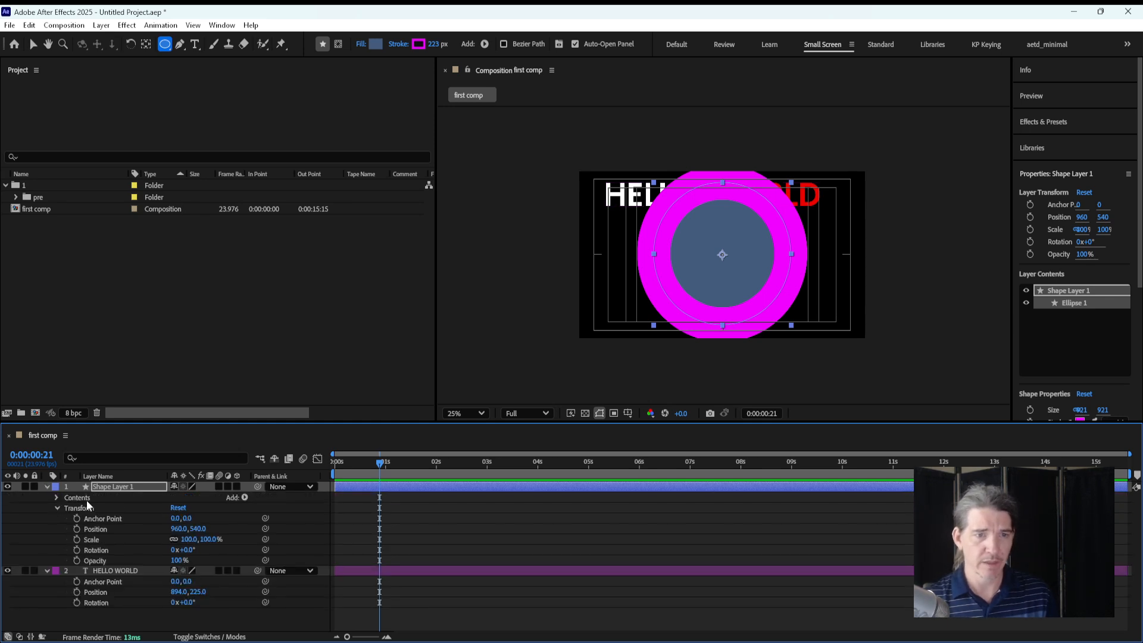
click(57, 497)
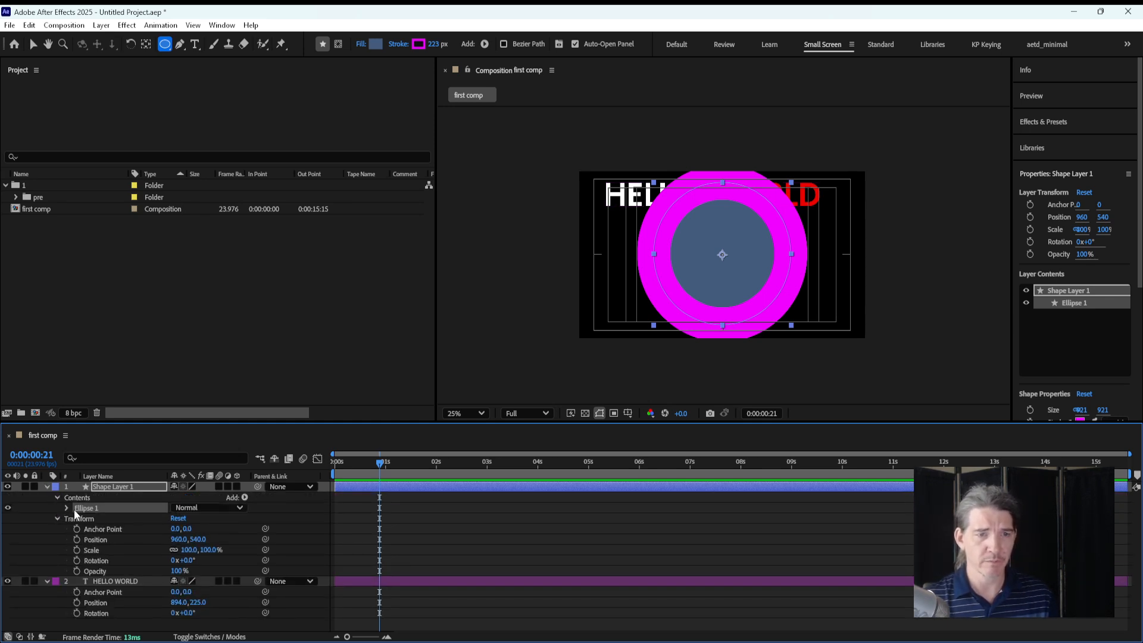
click(66, 508)
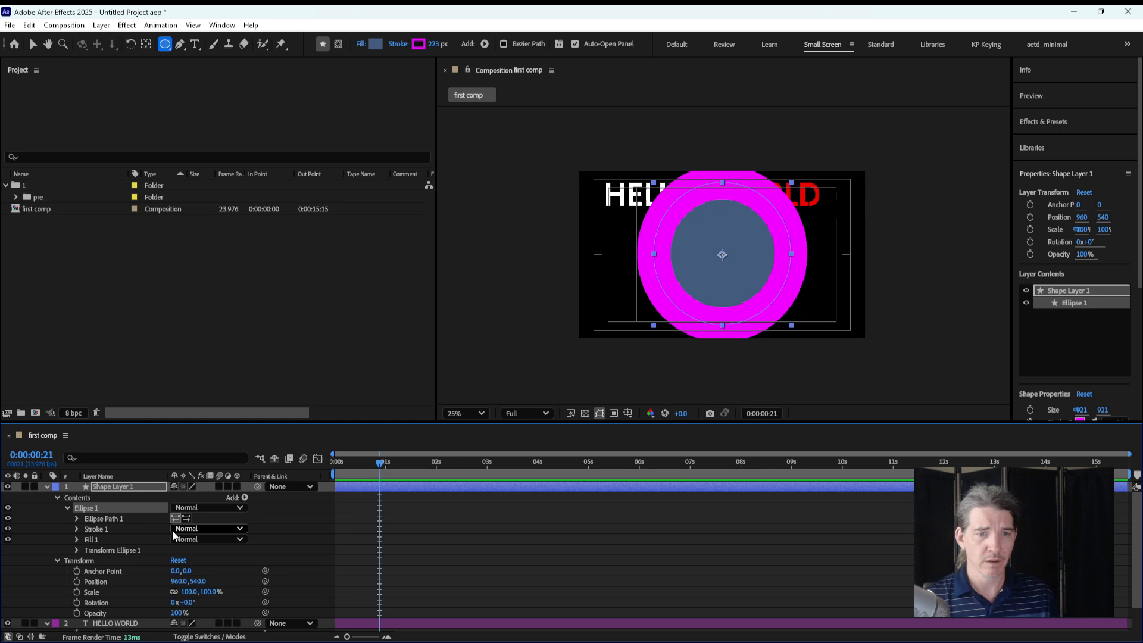
click(77, 518)
drag(190, 529, 75, 529)
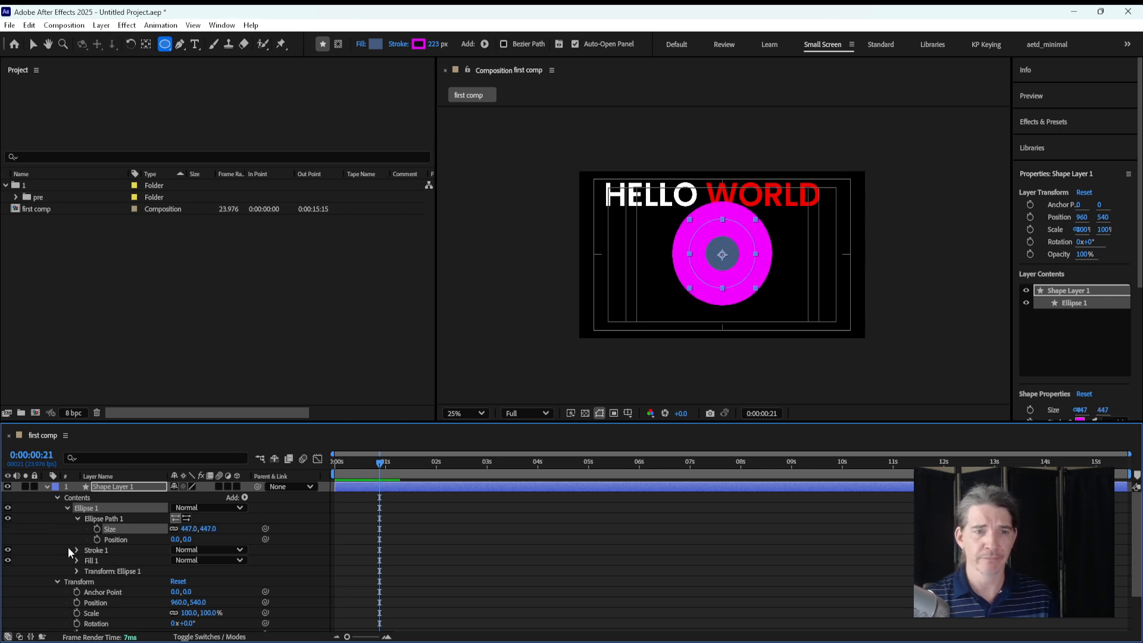
Step: Look over the ellipse's Stroke 1 options and collapse the shape layer's Contents and Transform groups
click(77, 550)
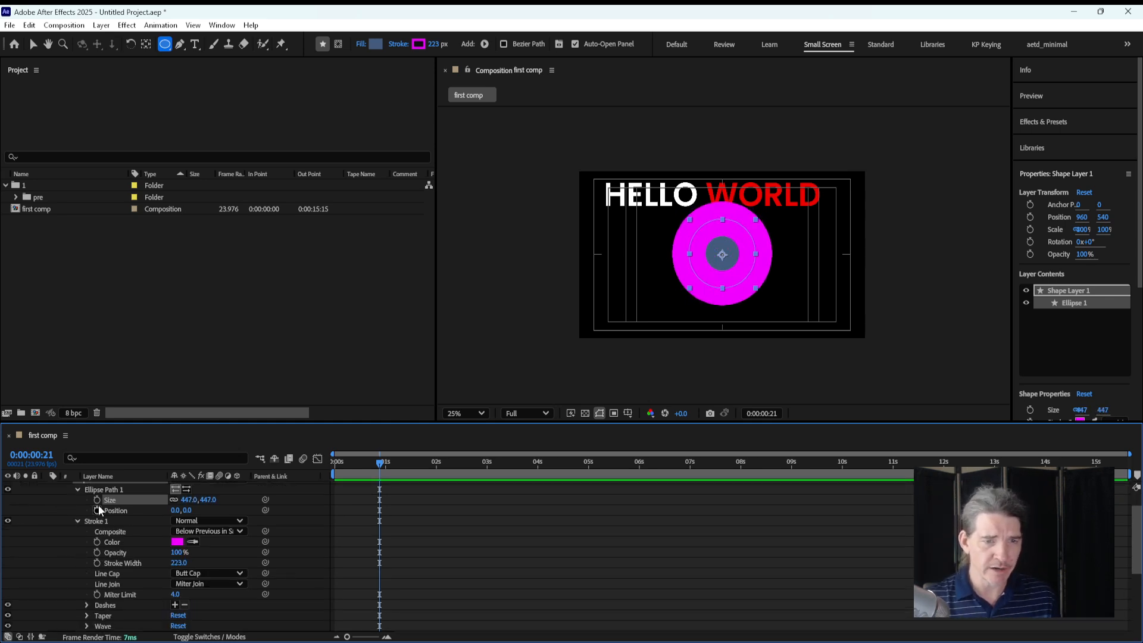
click(97, 522)
scroll(114, 533, up, 1)
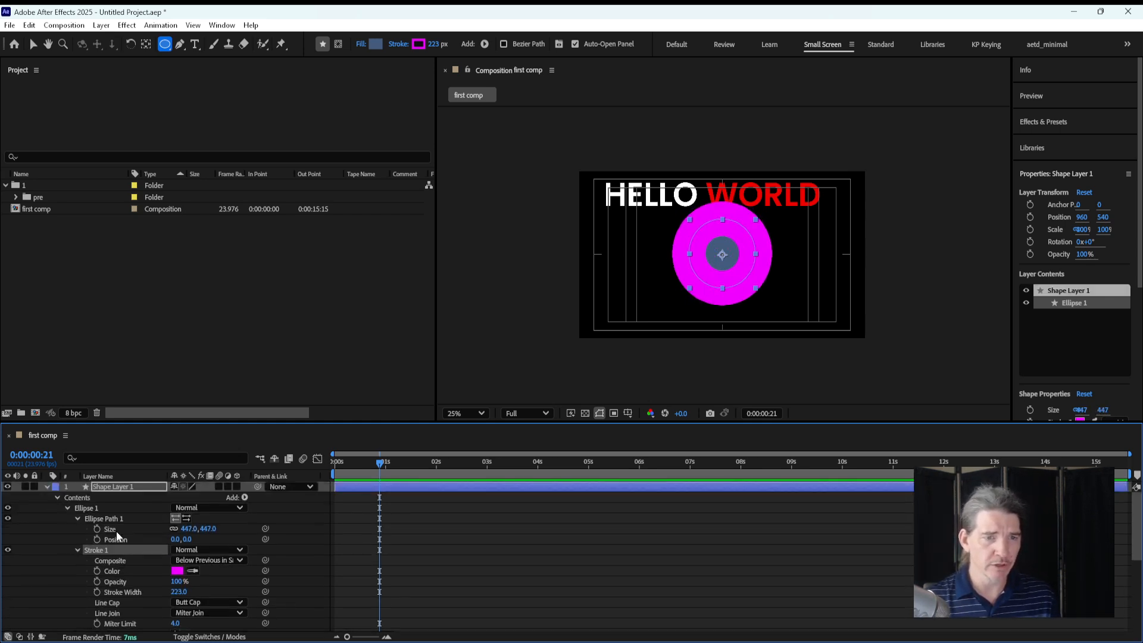
click(78, 518)
click(77, 528)
click(66, 508)
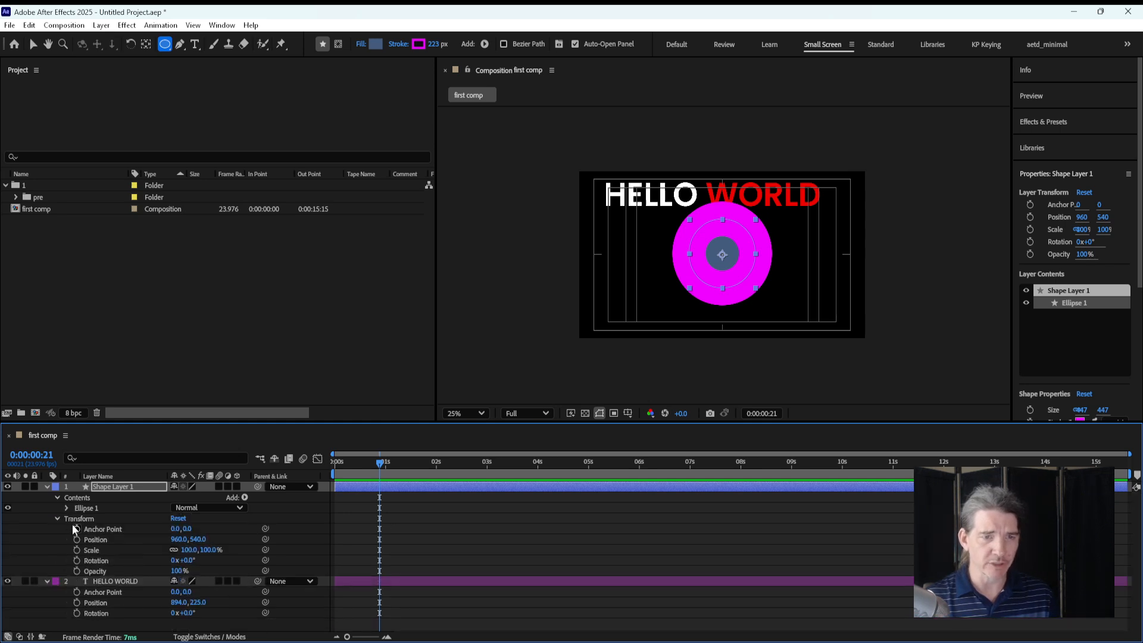
click(56, 498)
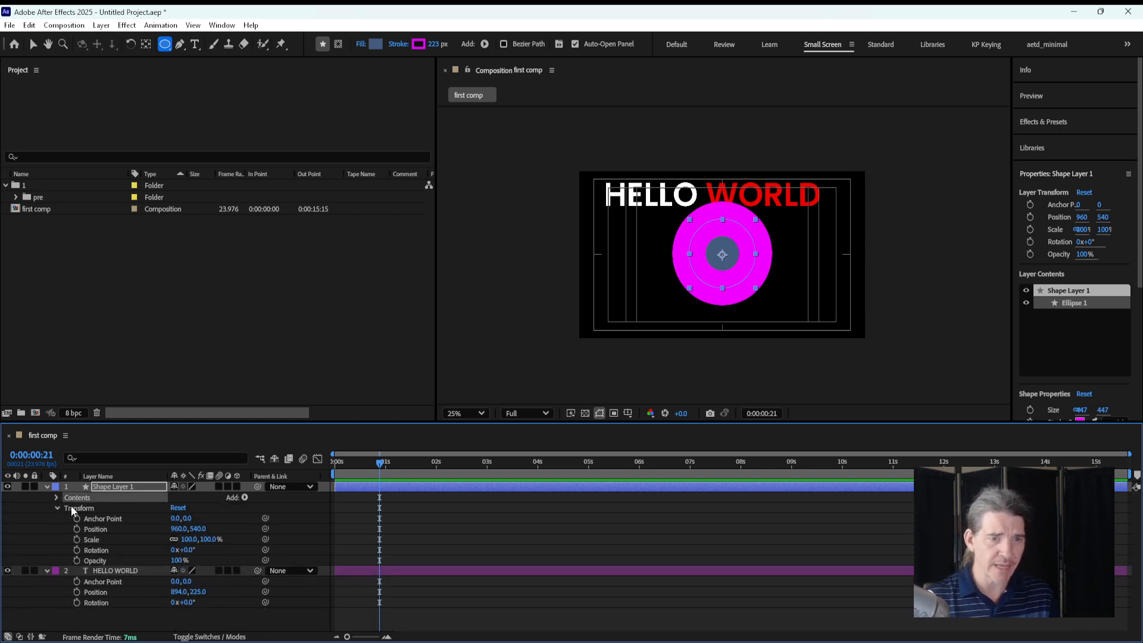
click(57, 507)
Step: Expand the shape layer's Contents and Ellipse 1 down to its path, stroke and fill entries, and select Stroke 1
click(56, 498)
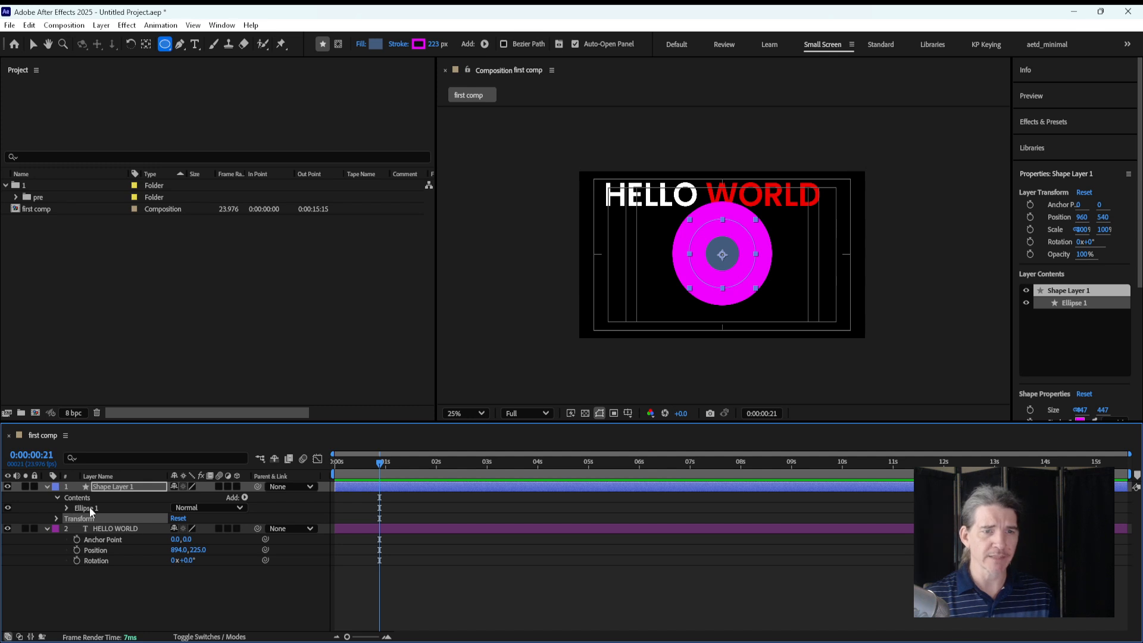
click(89, 510)
click(66, 508)
click(66, 508)
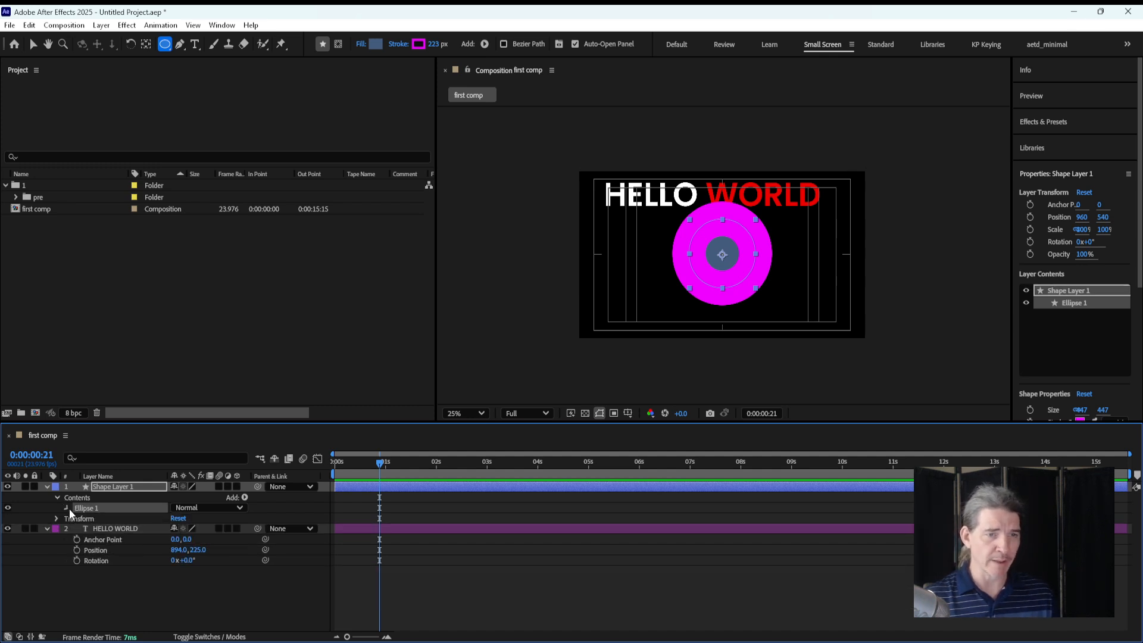
click(66, 508)
click(95, 530)
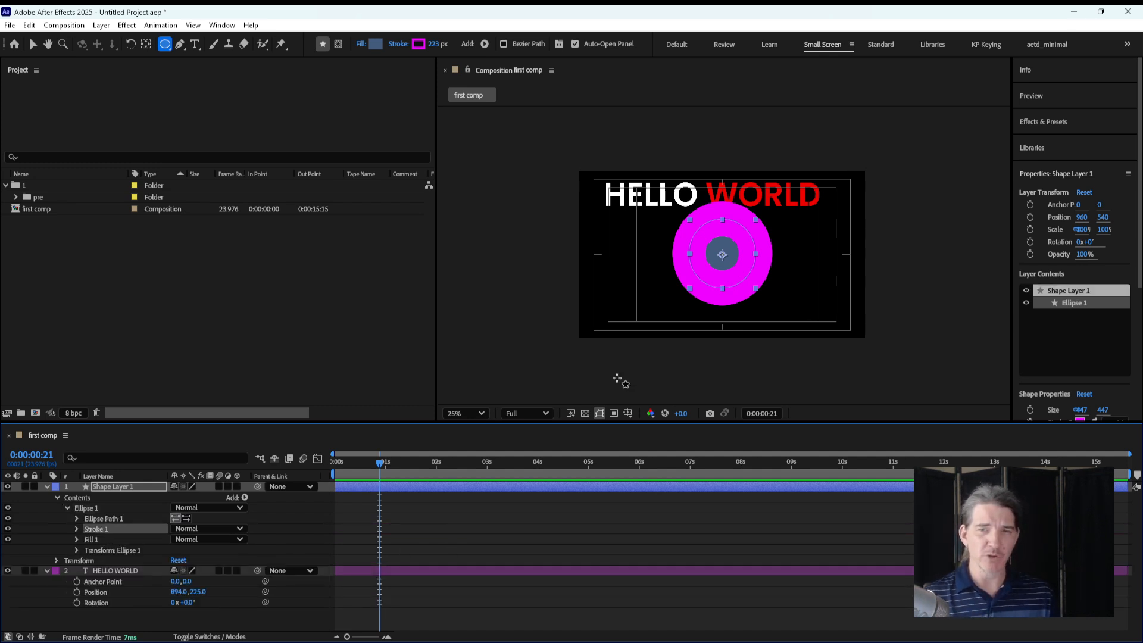
Step: Examine the HELLO WORLD layer's Text group and its Source Text property, and collapse the group
click(110, 570)
click(46, 571)
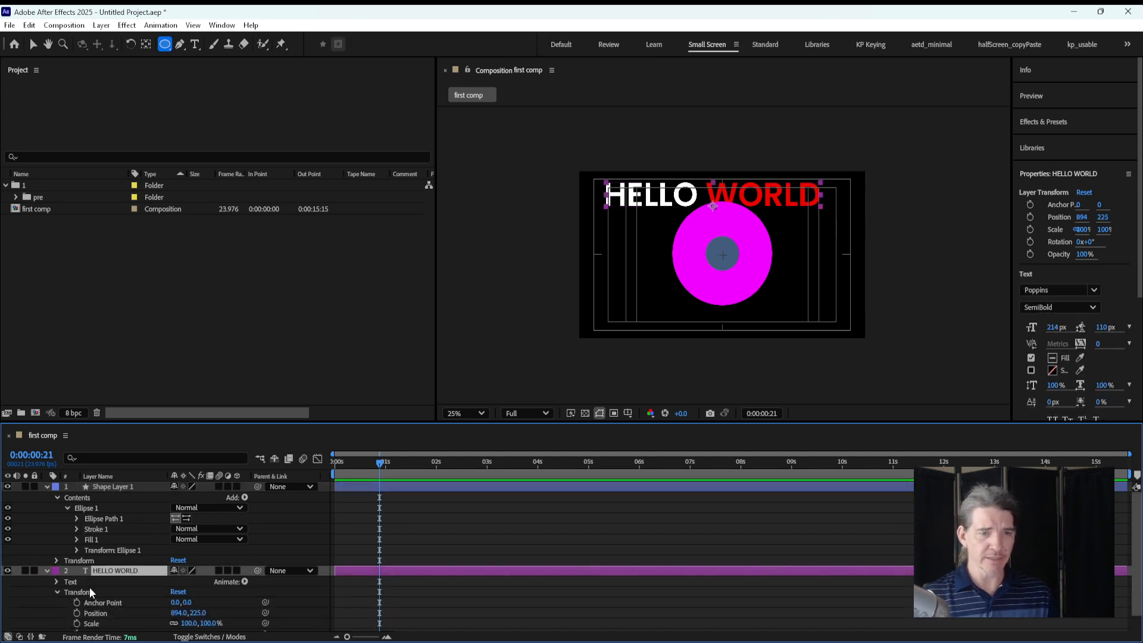
click(55, 592)
click(58, 582)
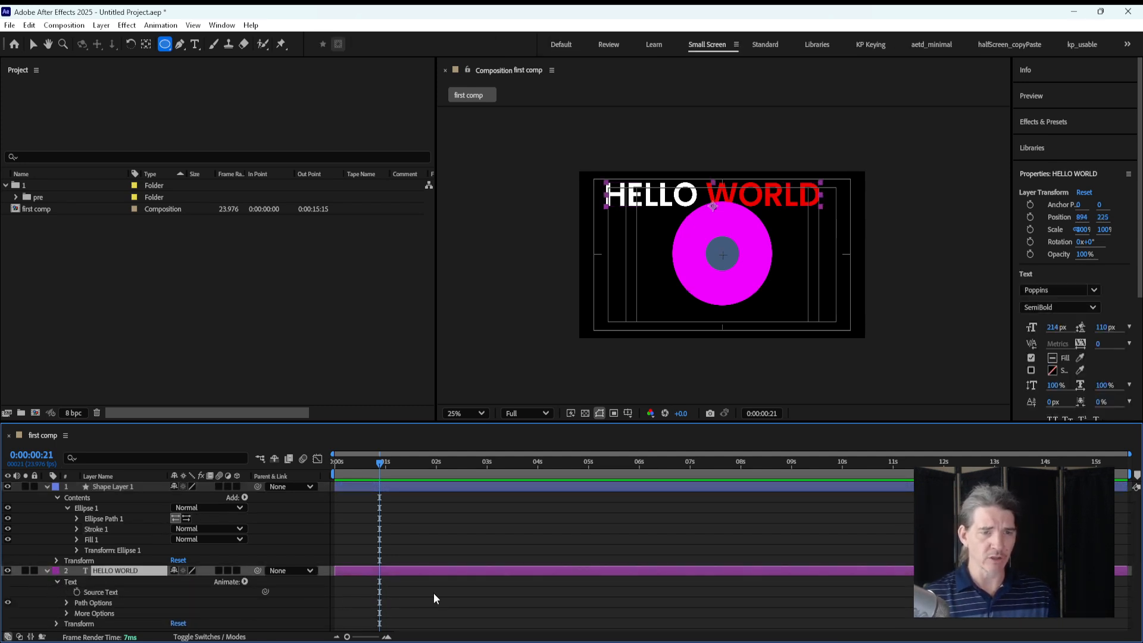
click(449, 600)
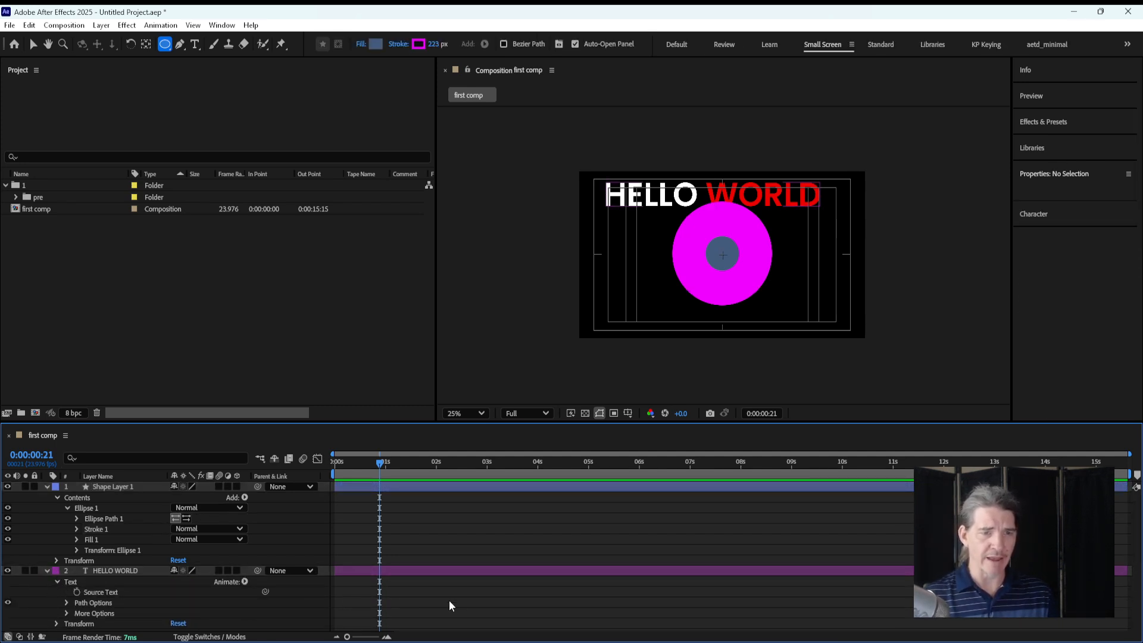
click(104, 593)
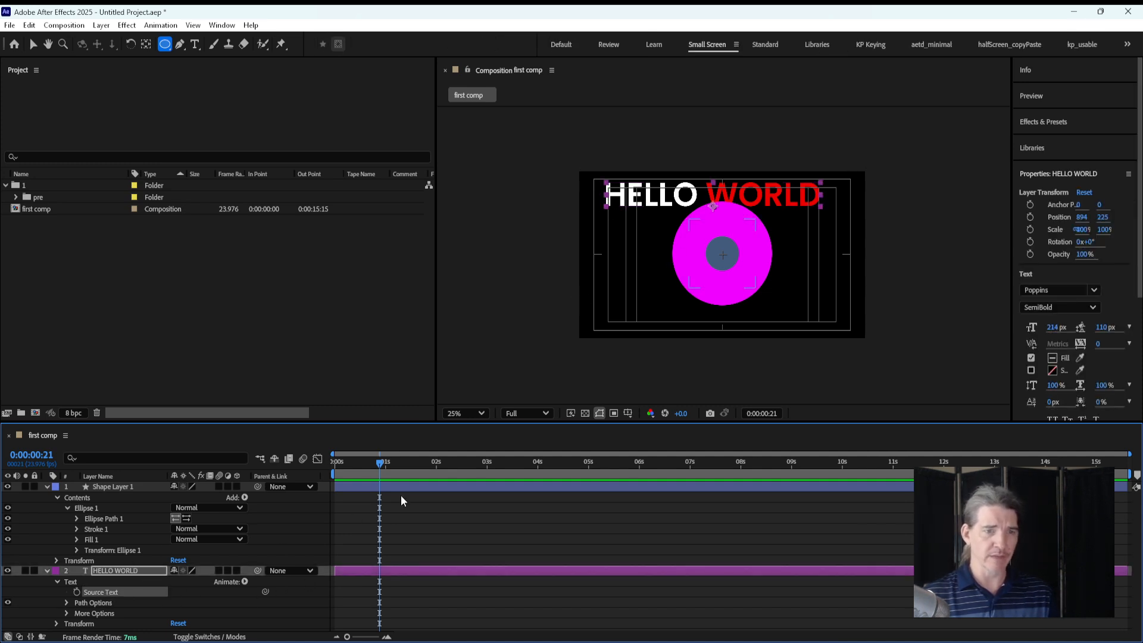
click(57, 581)
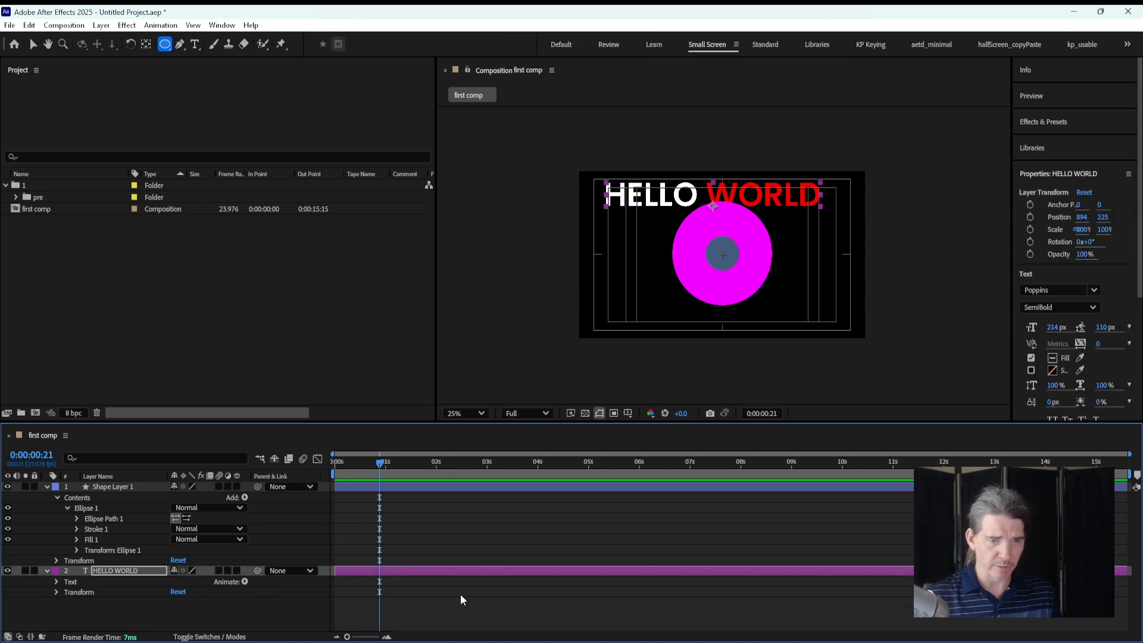
Step: Clear the layer selection and expand the shape layer's Stroke 1 properties
click(471, 512)
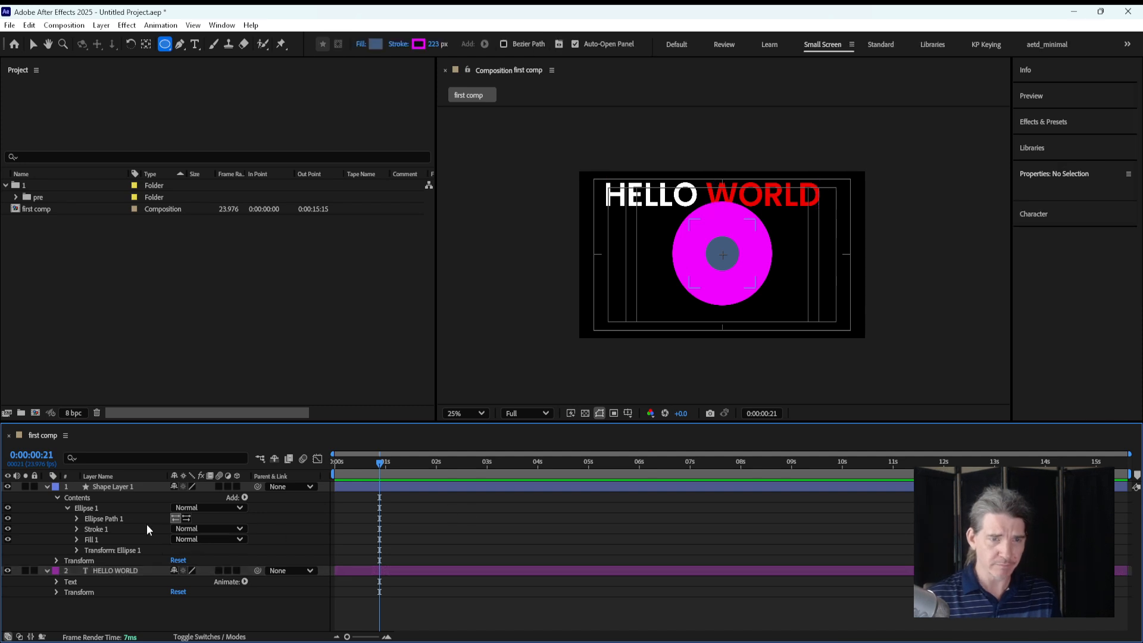
click(76, 530)
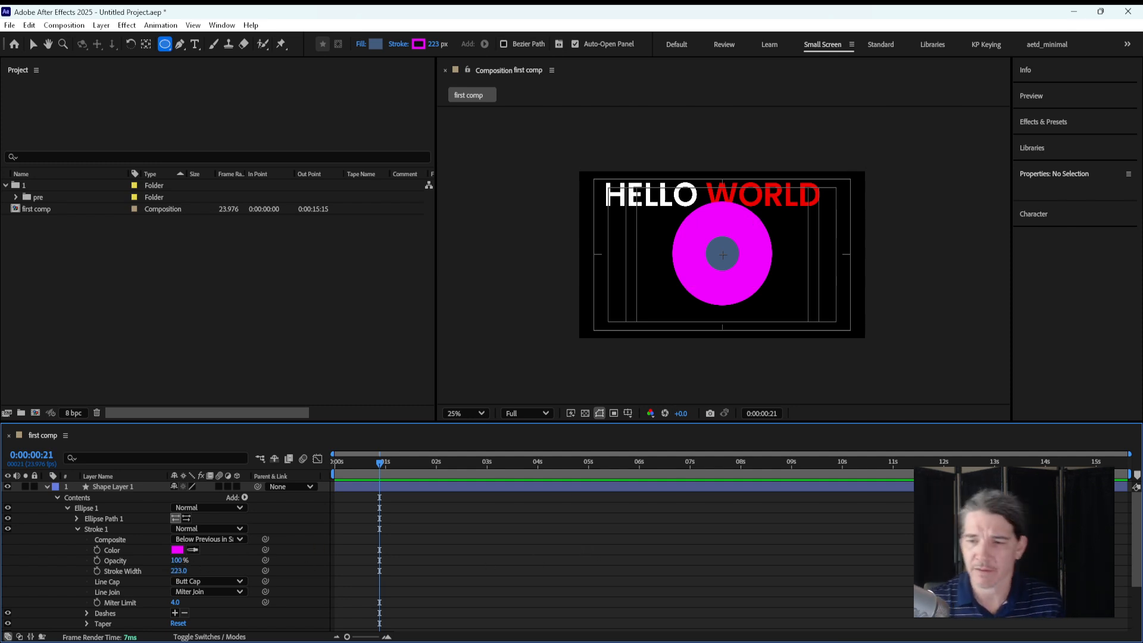
Step: Switch to Adobe Illustrator and draw a circle from its centre on the artboard with the Ellipse tool
key(alt+Tab)
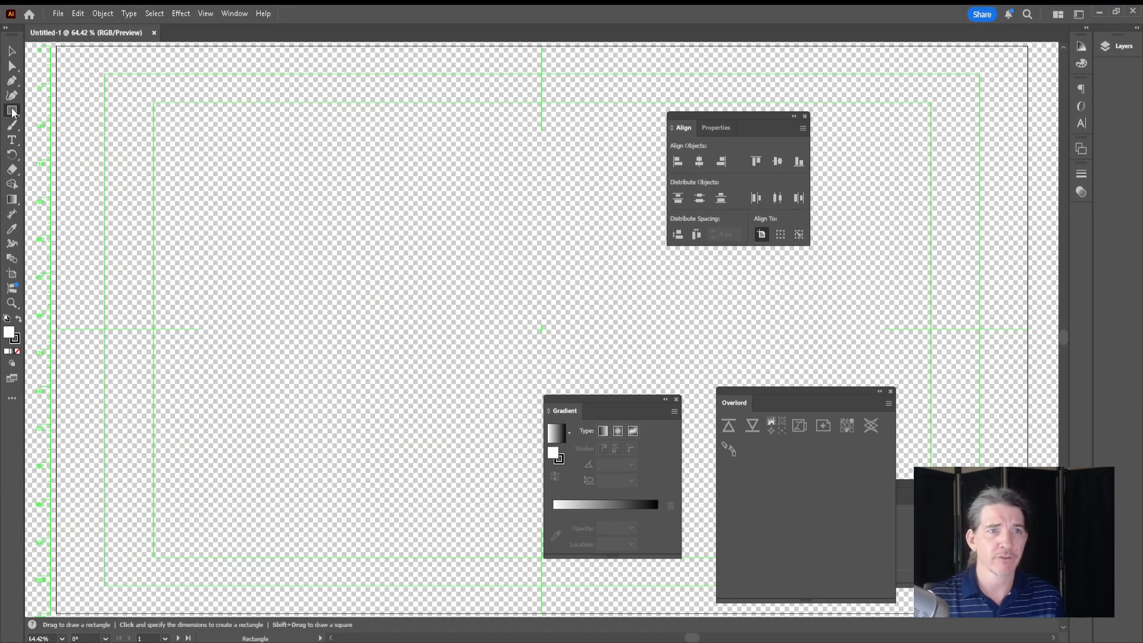
drag(12, 110, 56, 127)
scroll(396, 269, down, 1)
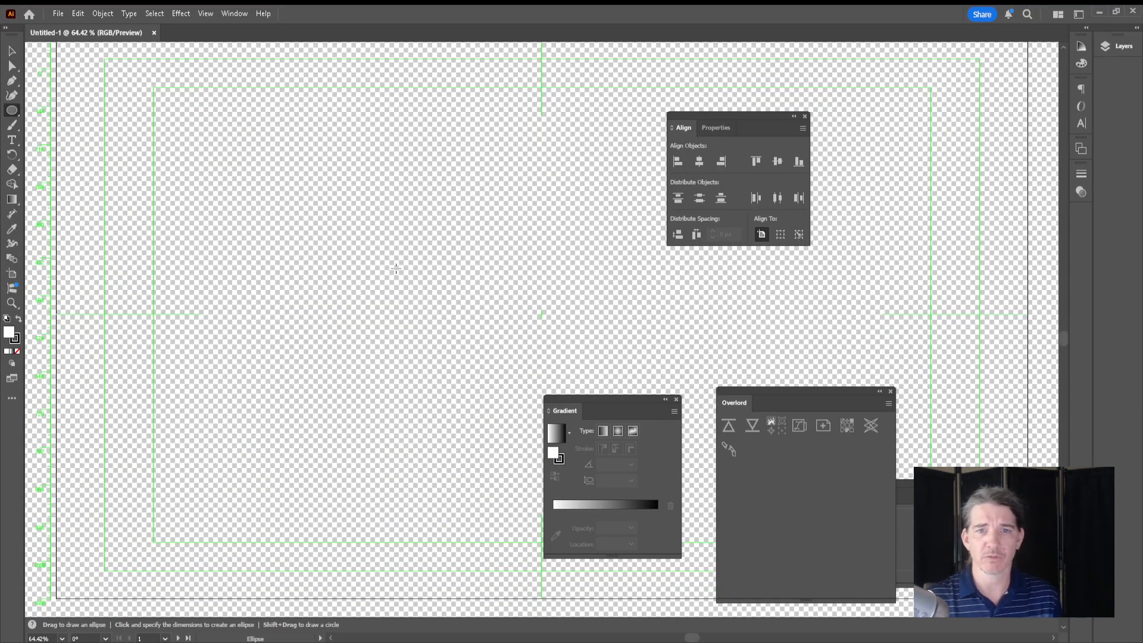
mouse_move(403, 255)
mouse_down()
mouse_move(497, 320)
mouse_move(520, 376)
mouse_up()
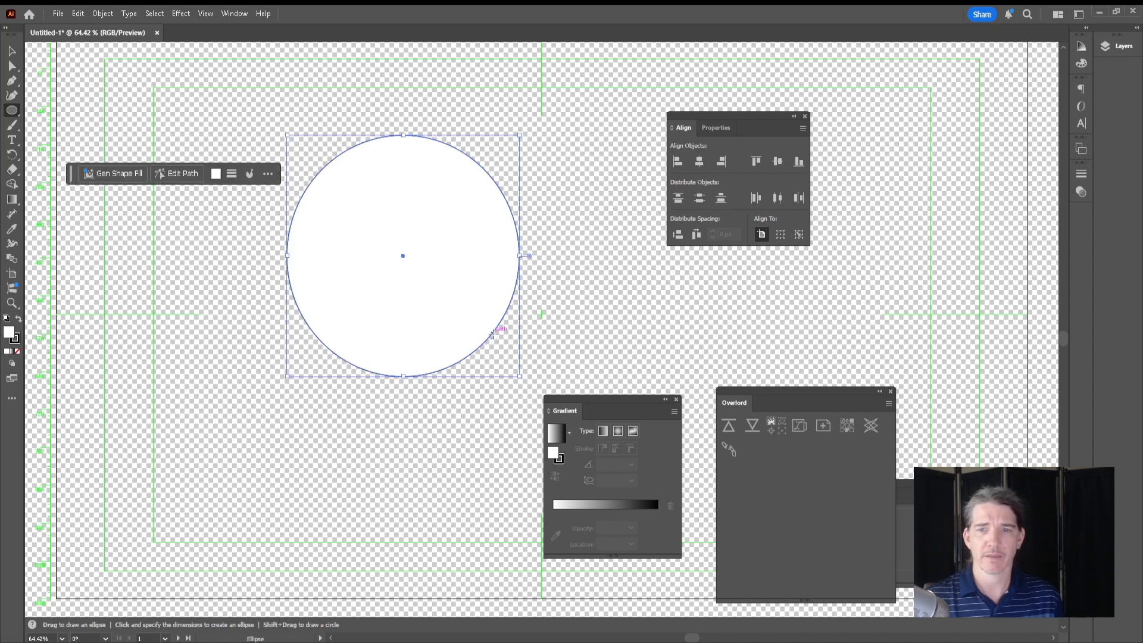
key(v)
Step: Set the circle's stroke weight to 60 pt and try aligning the stroke inside, outside and centred on the path
click(1076, 174)
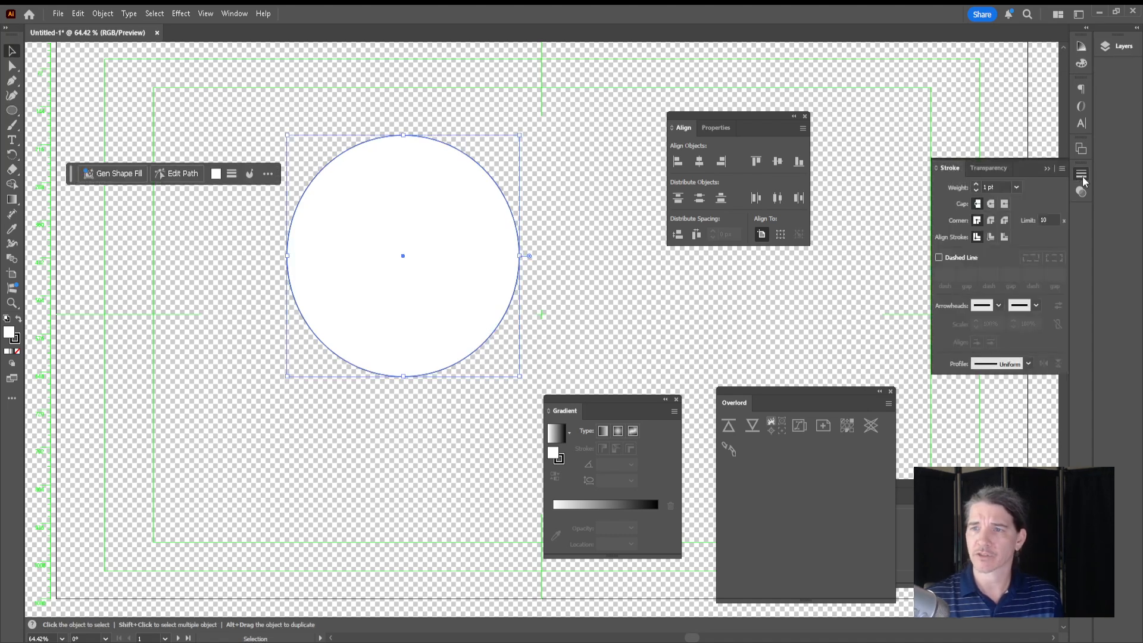
click(975, 186)
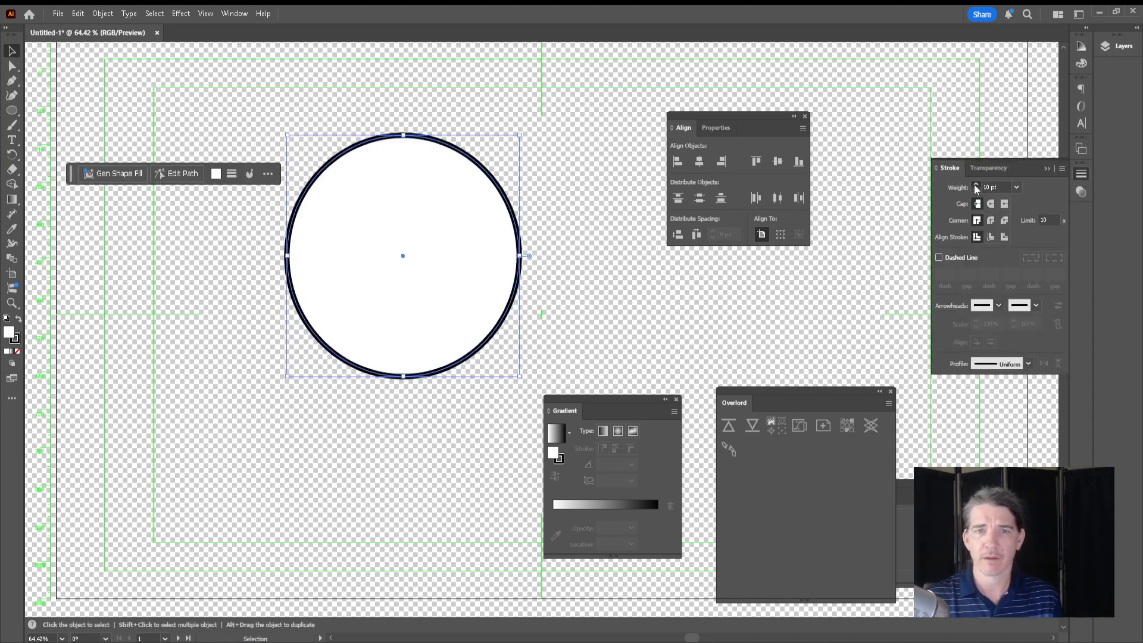
click(991, 237)
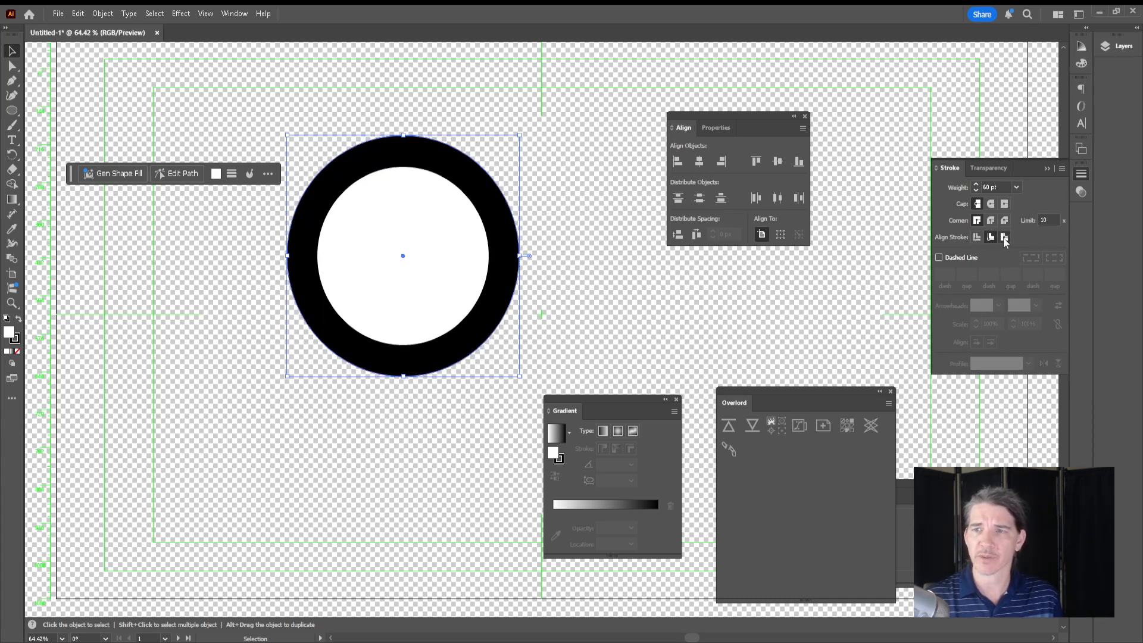
click(1004, 237)
click(977, 238)
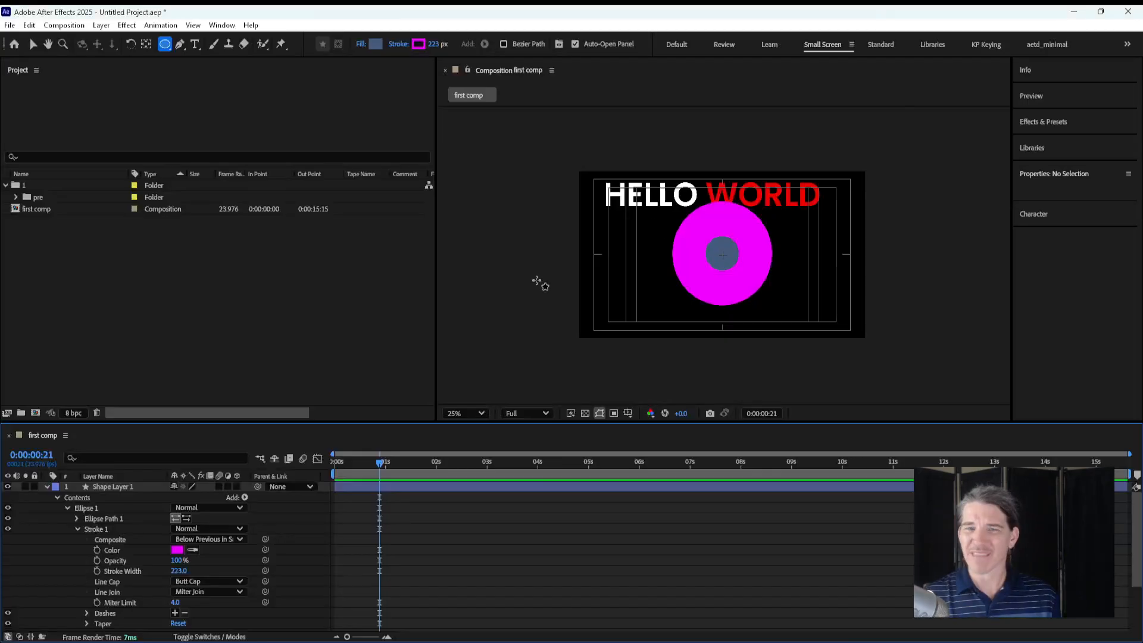
Step: Switch back to After Effects, select Shape Layer 1 and check its Stroke 1 properties for a stroke alignment option
click(366, 490)
key(v)
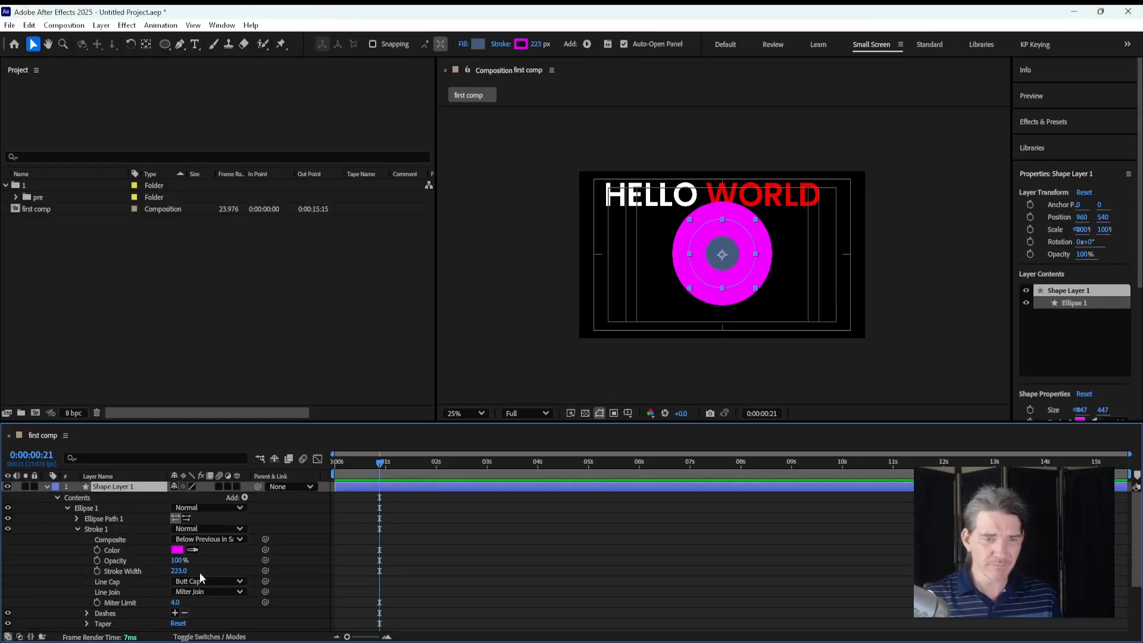
click(122, 568)
click(141, 561)
scroll(134, 555, down, 3)
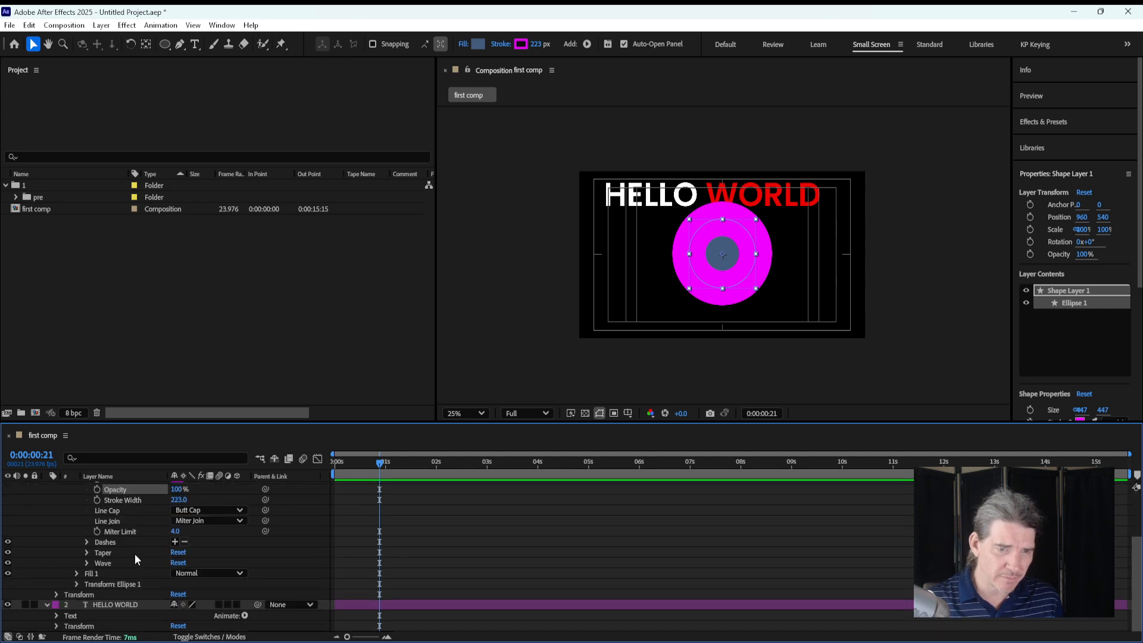
scroll(128, 561, up, 3)
scroll(127, 567, down, 3)
click(459, 559)
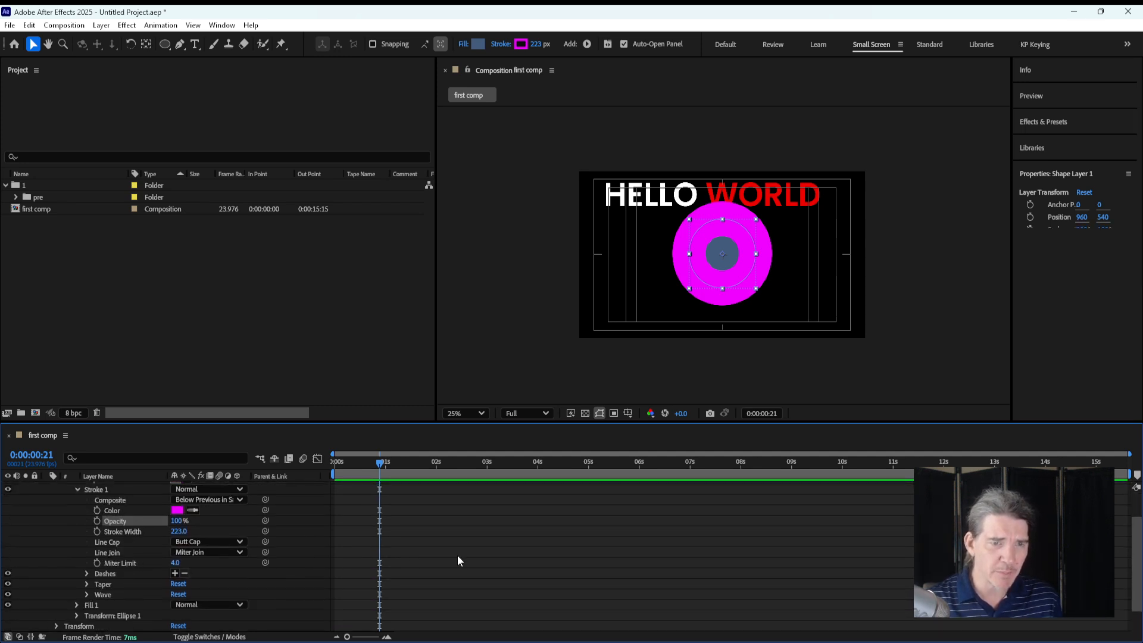
scroll(110, 551, up, 4)
Step: Collapse and re-expand Shape Layer 1 to review its contents, leaving the layer collapsed
click(99, 489)
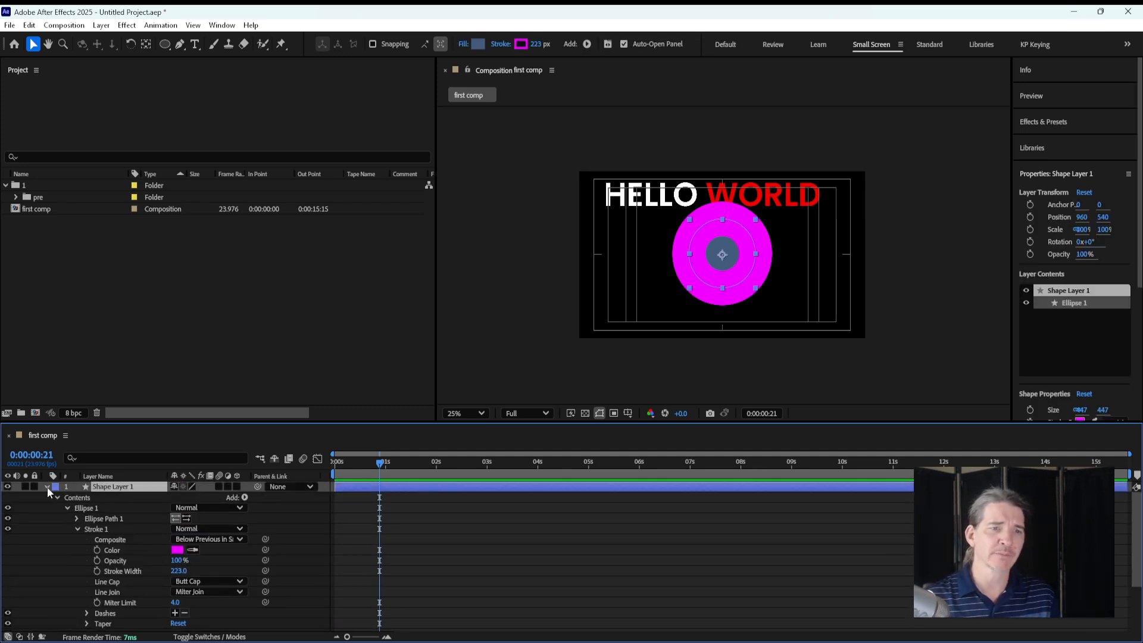
click(48, 487)
click(531, 577)
click(138, 489)
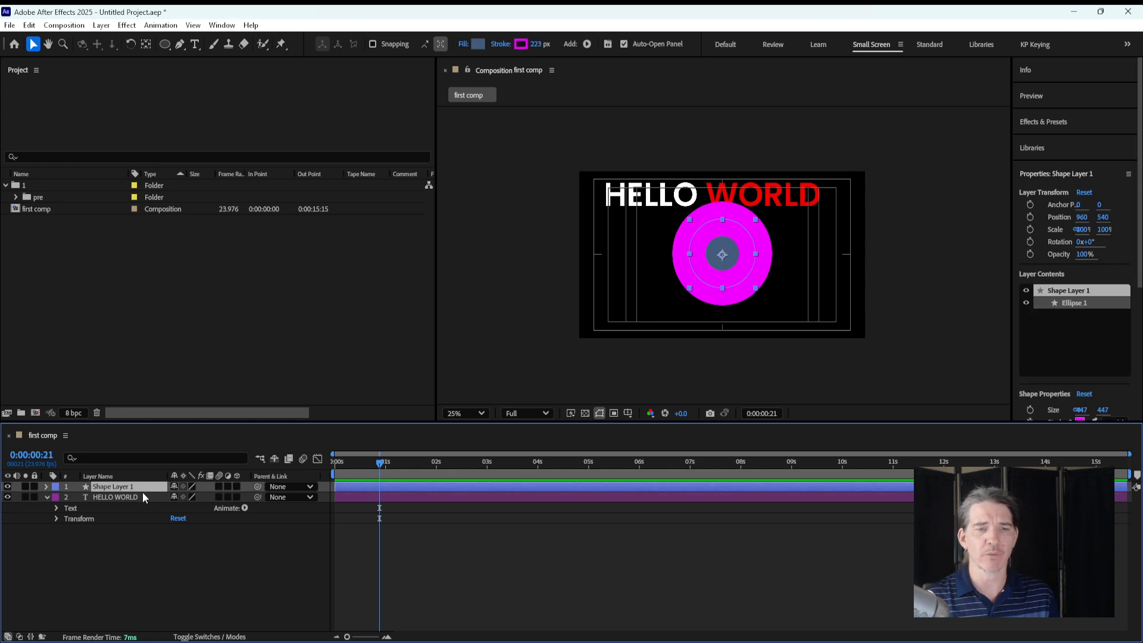
click(46, 487)
click(463, 564)
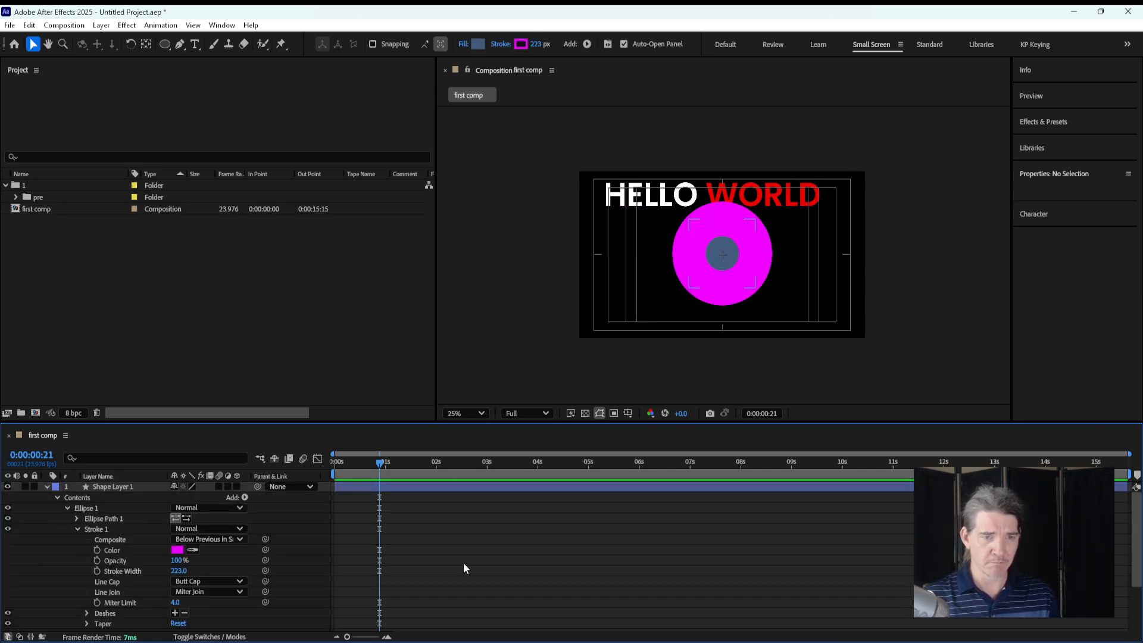
click(119, 476)
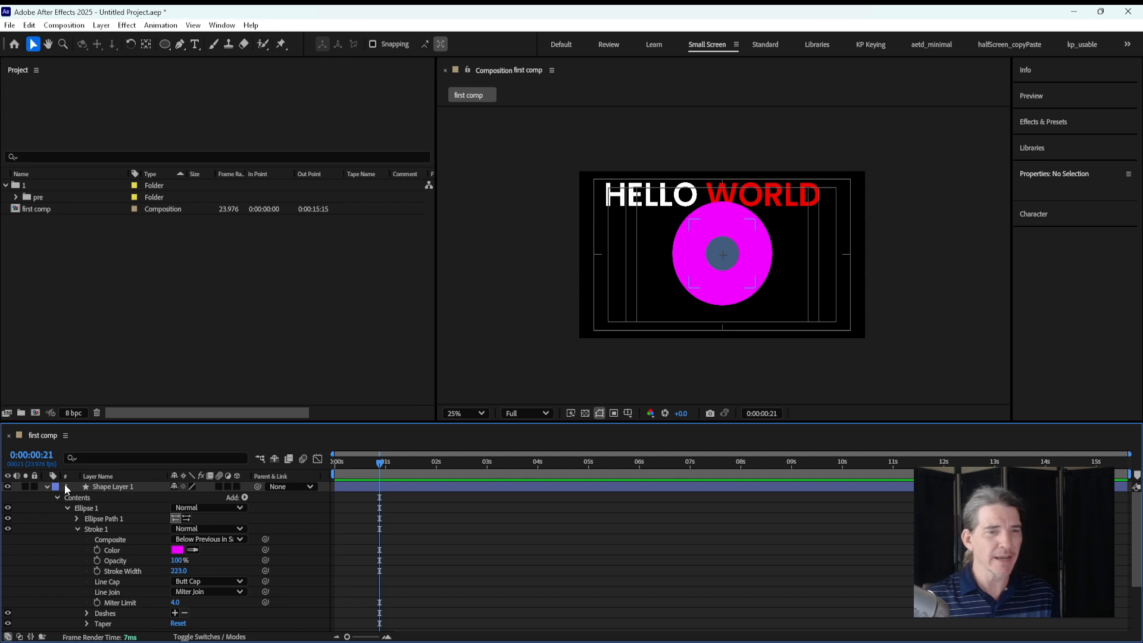
click(47, 487)
Step: Duplicate Shape Layer 1 and expand the copy's Contents group
click(124, 486)
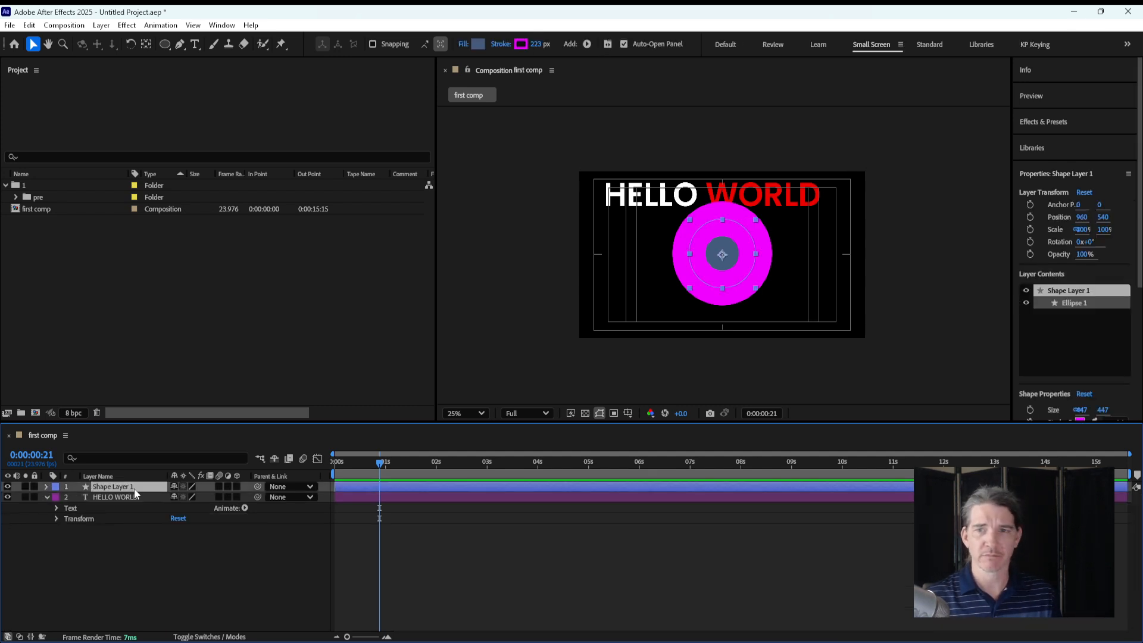
key(ctrl+d)
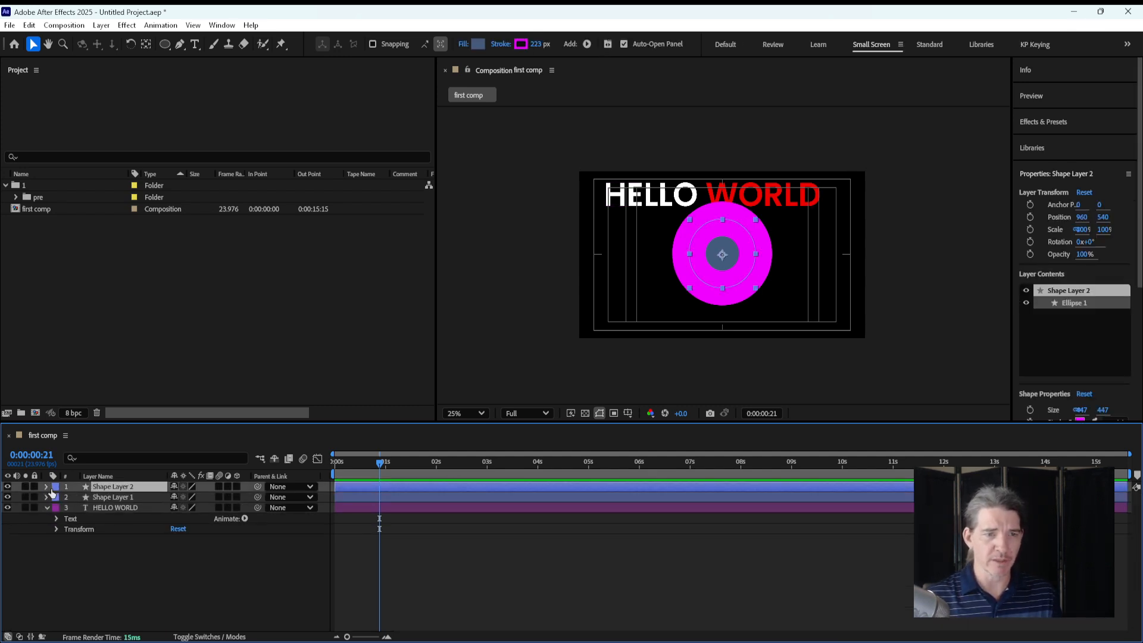
click(47, 487)
click(57, 497)
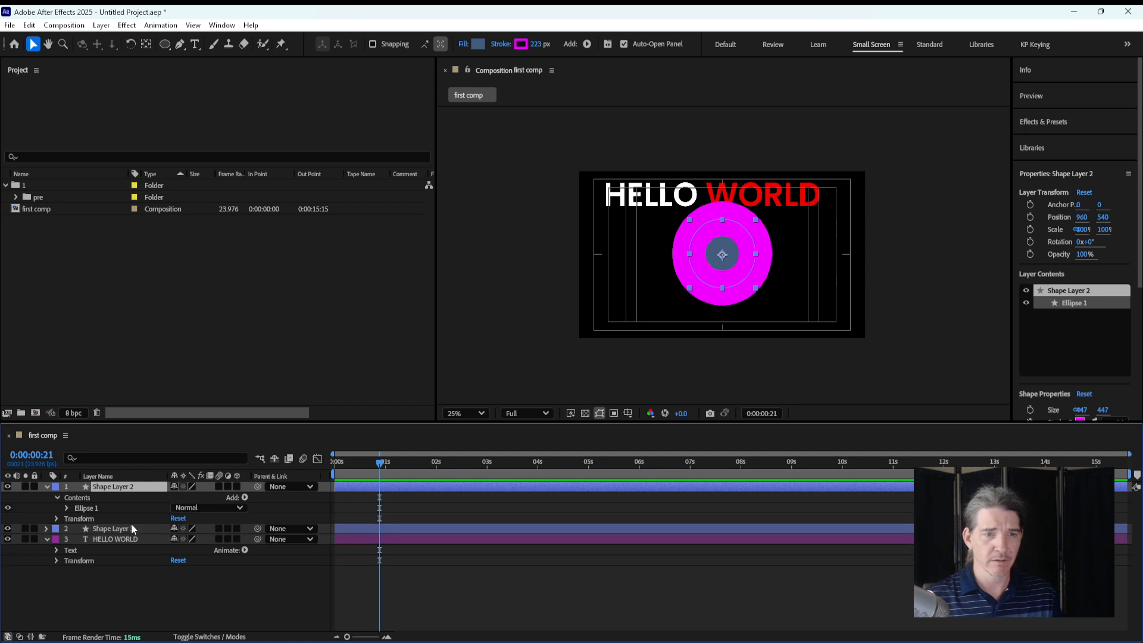
Step: Expand Stroke 1 inside Shape Layer 2's Ellipse 1, set its Stroke Width to 0 and deselect the layer
click(68, 508)
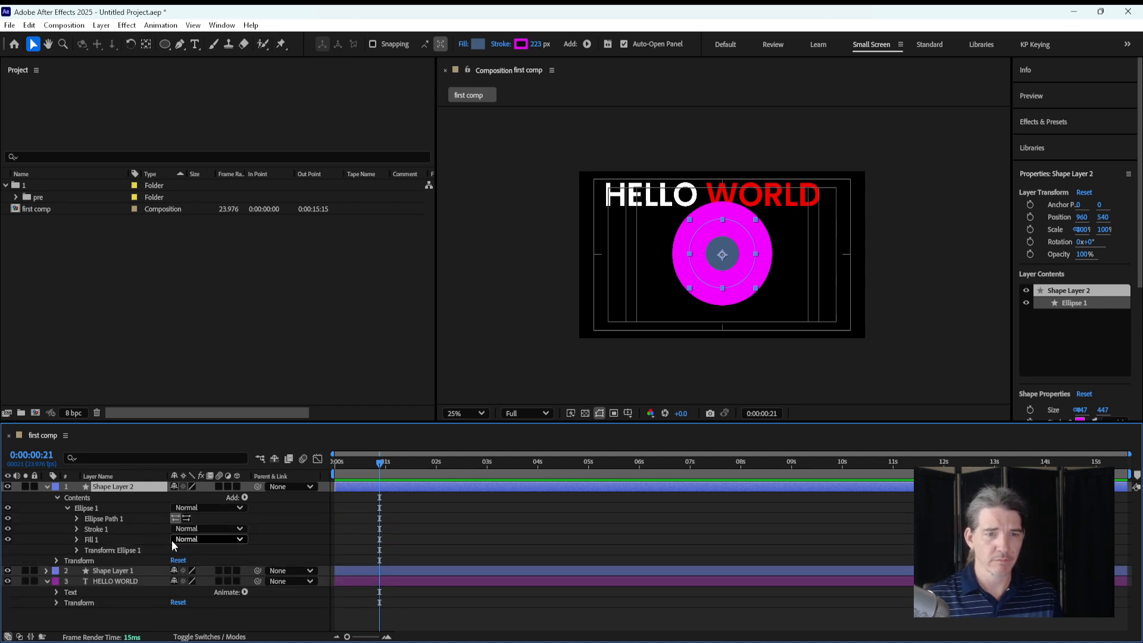
click(99, 527)
click(76, 529)
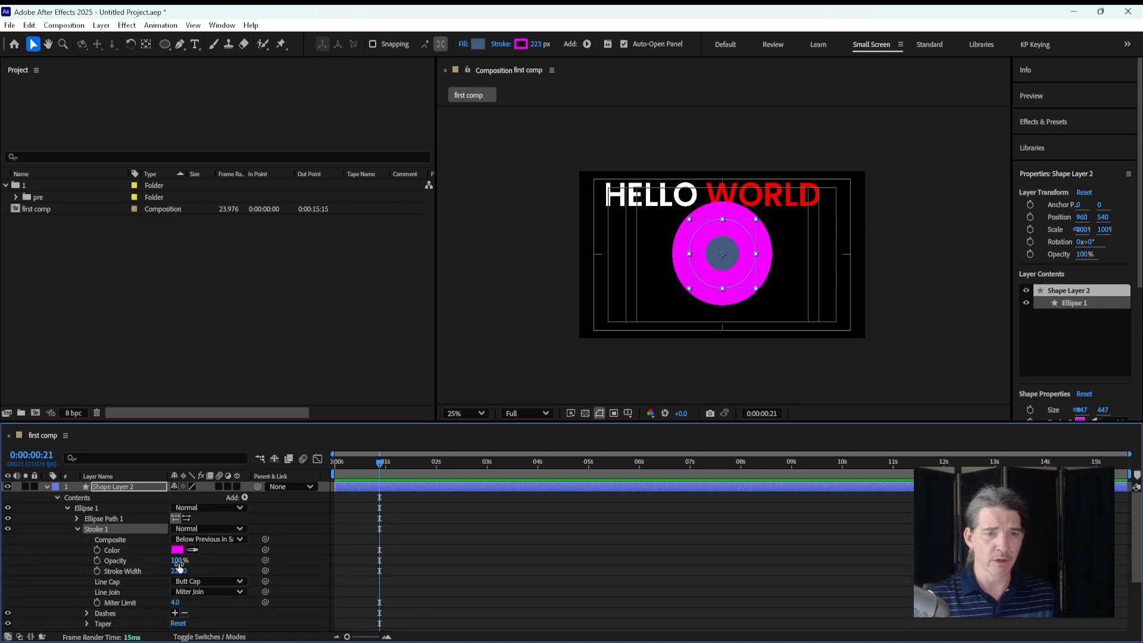
drag(177, 571, 107, 571)
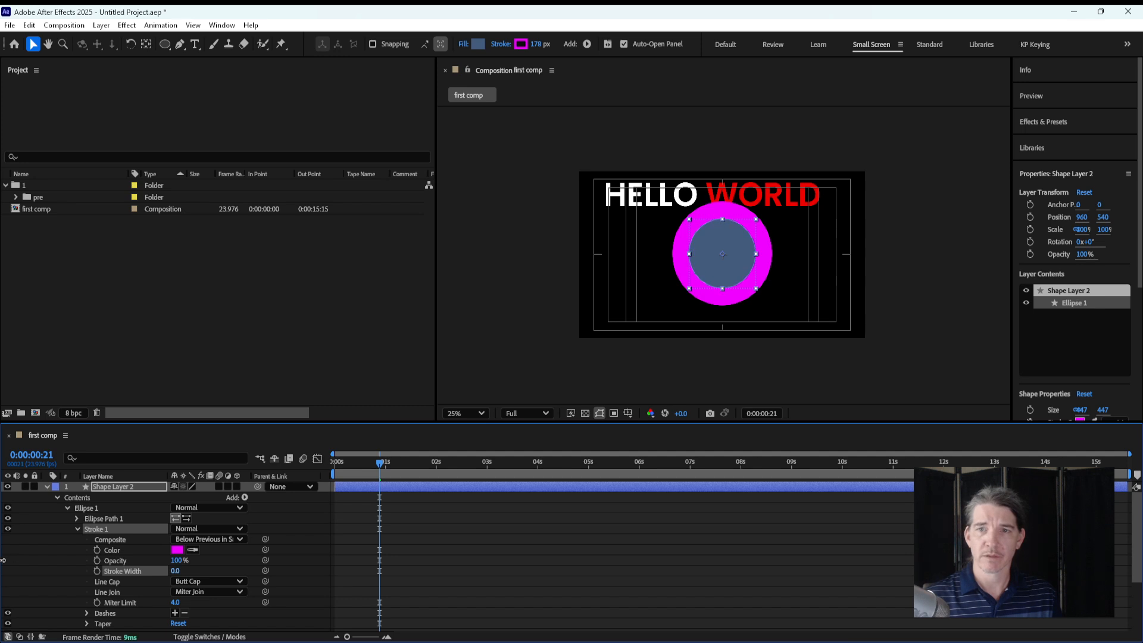
click(437, 518)
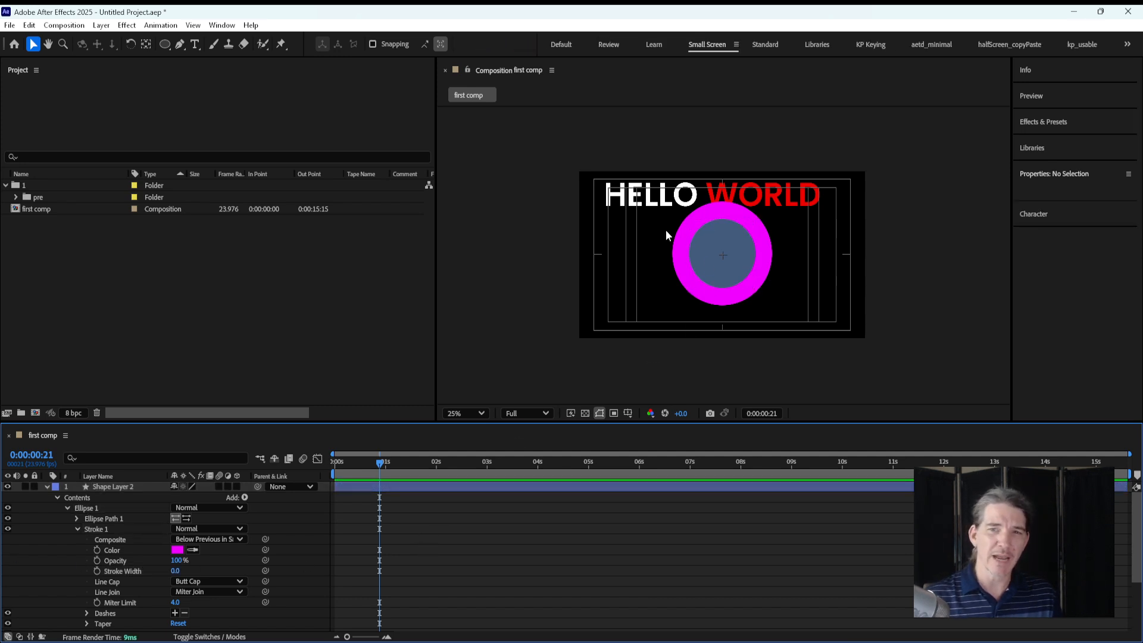
Step: Collapse Shape Layer 2, set Shape Layer 1's Stroke Width to 291, and collapse Shape Layer 1 as well
click(110, 486)
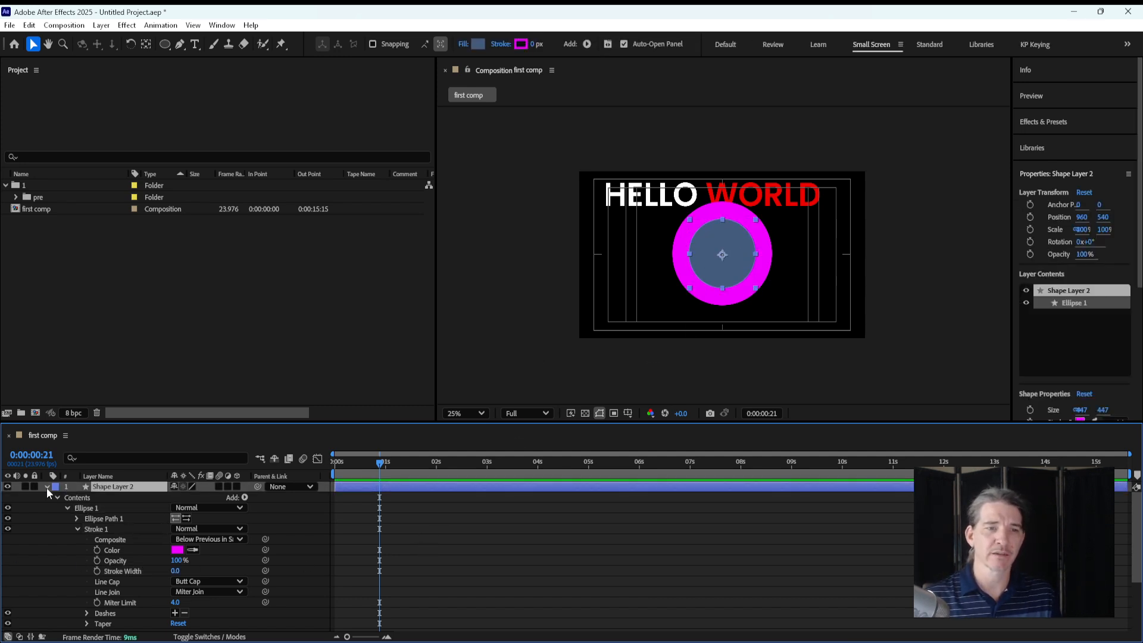
click(46, 487)
click(47, 498)
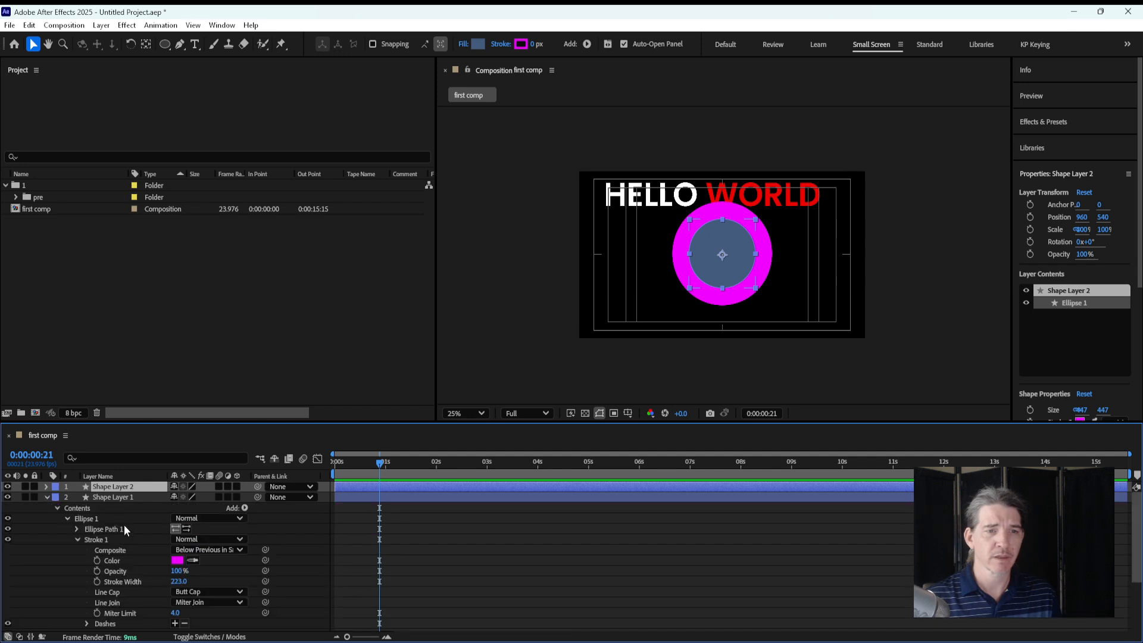
mouse_move(178, 581)
mouse_down()
mouse_move(318, 564)
mouse_move(98, 568)
mouse_move(204, 566)
mouse_up()
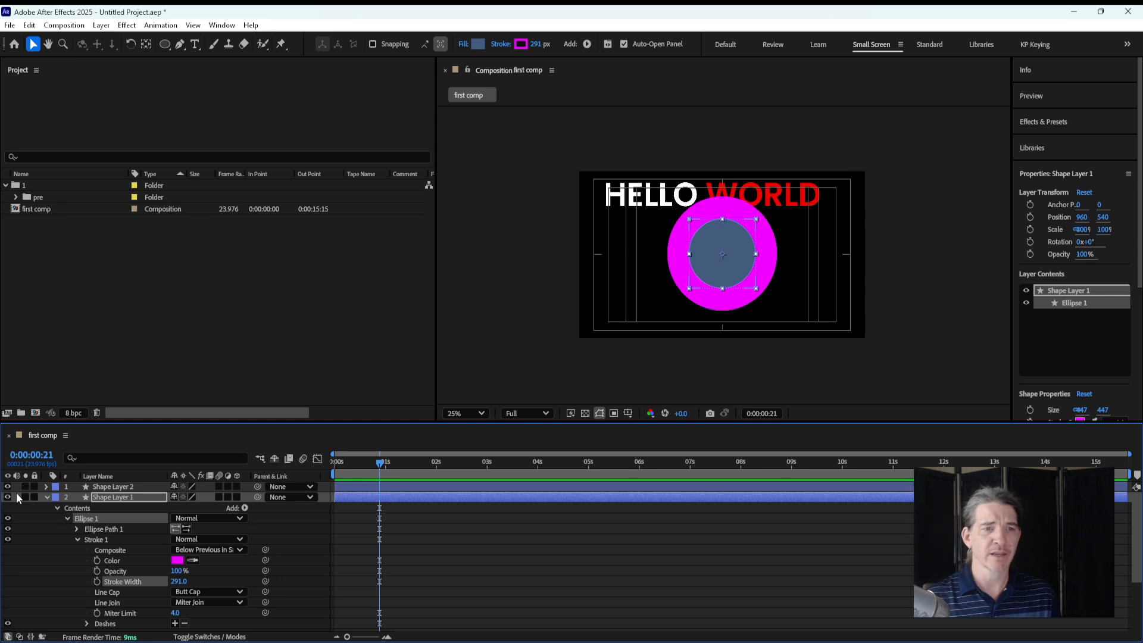
click(56, 500)
click(47, 498)
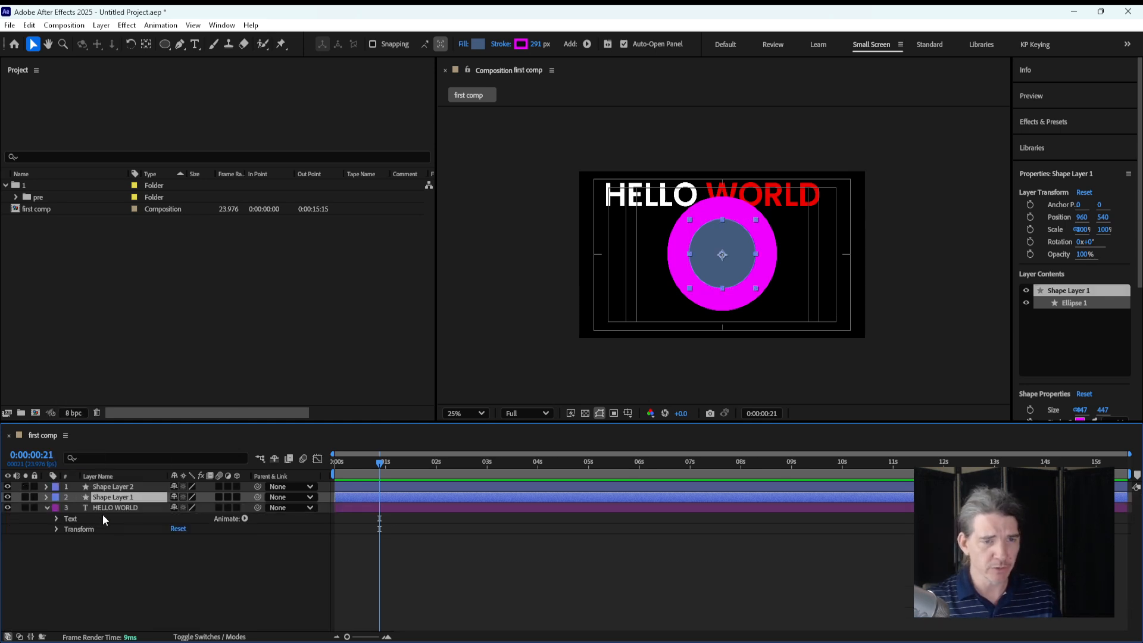
click(101, 565)
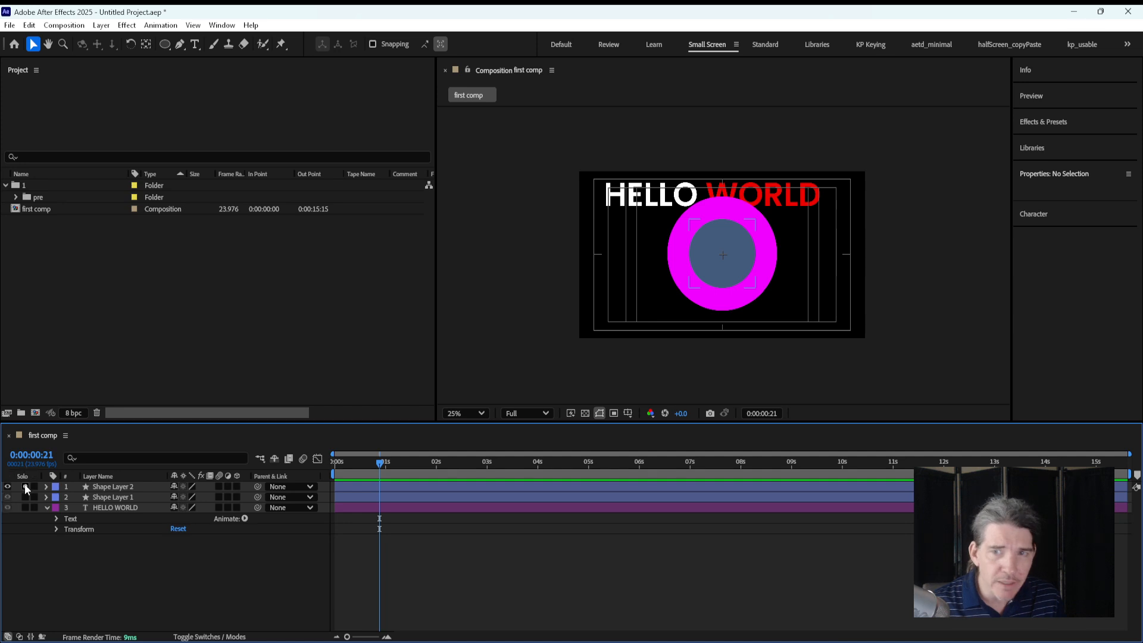
Step: Solo and unsolo Shape Layer 2 and Shape Layer 1 in turn to view each circle on its own
click(25, 486)
click(105, 488)
click(34, 507)
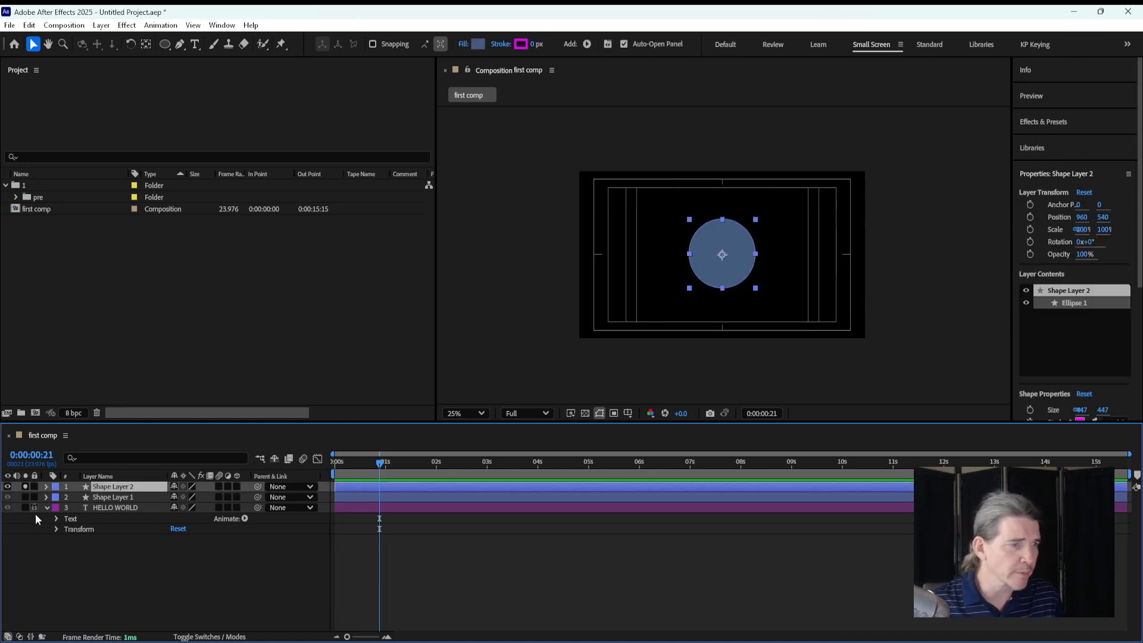
click(34, 507)
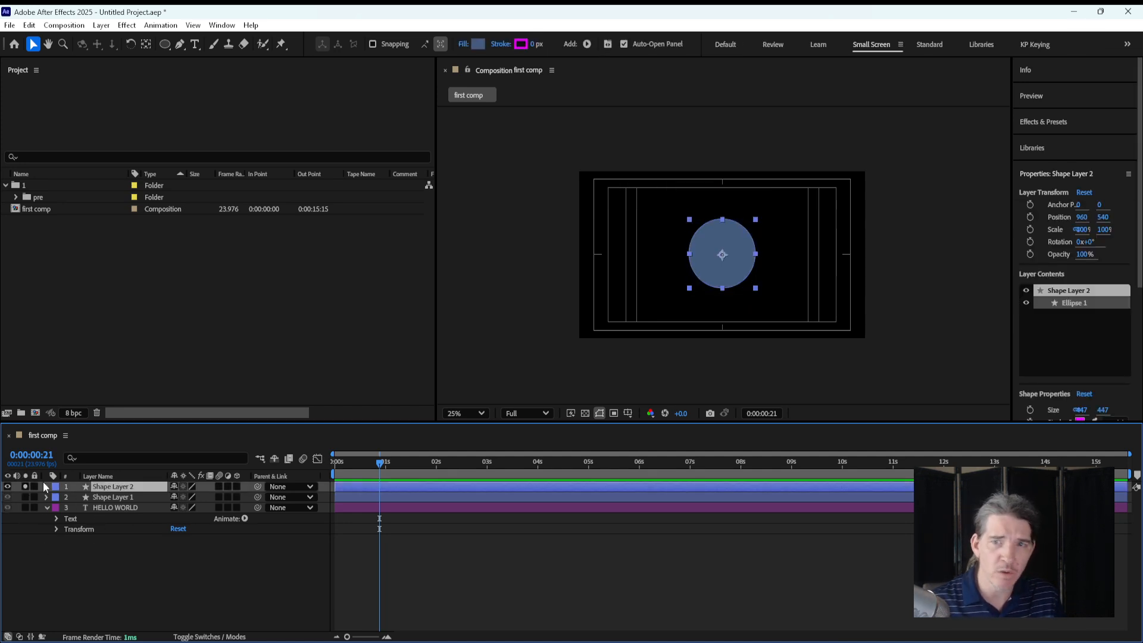
click(25, 487)
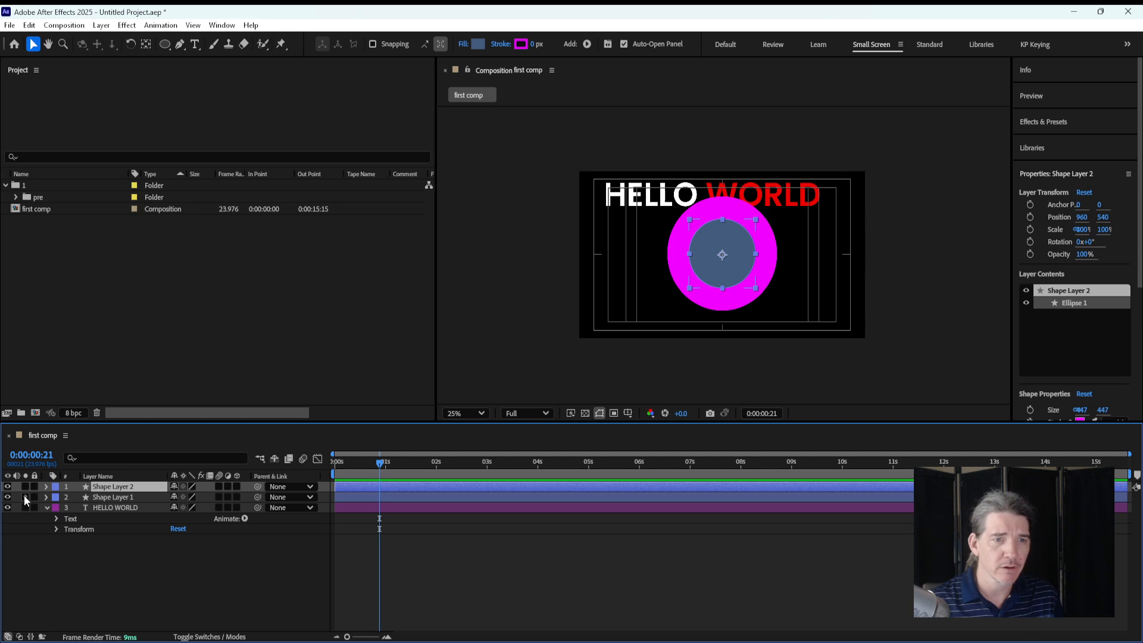
click(25, 497)
click(25, 497)
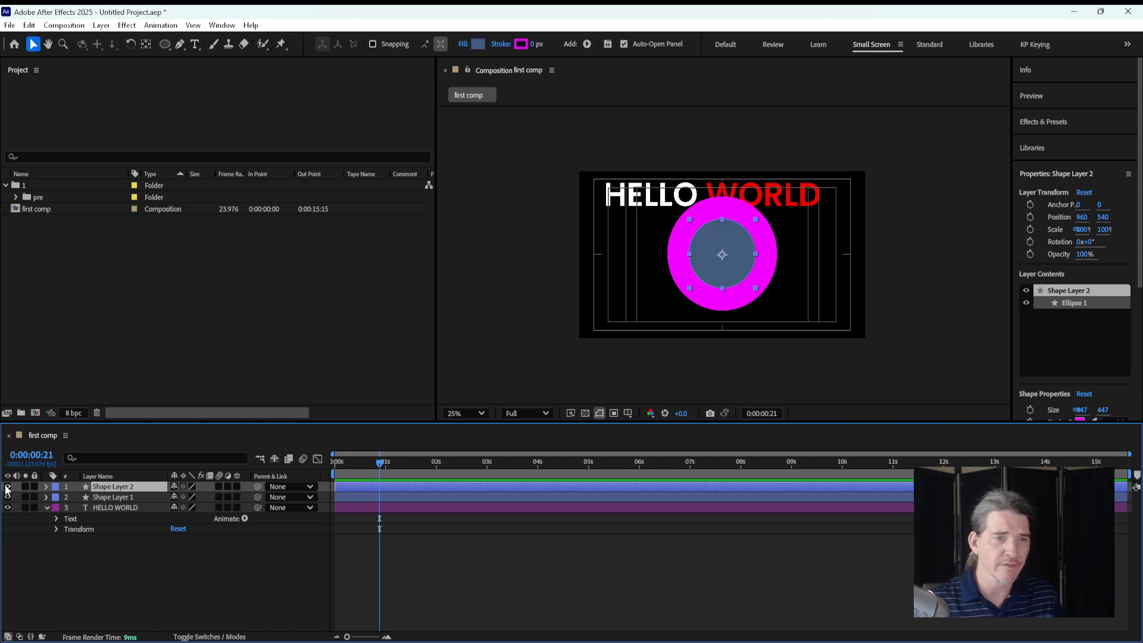
Step: Toggle Shape Layer 2's visibility off and on, and briefly solo it again to check what it contributes
click(8, 486)
click(7, 486)
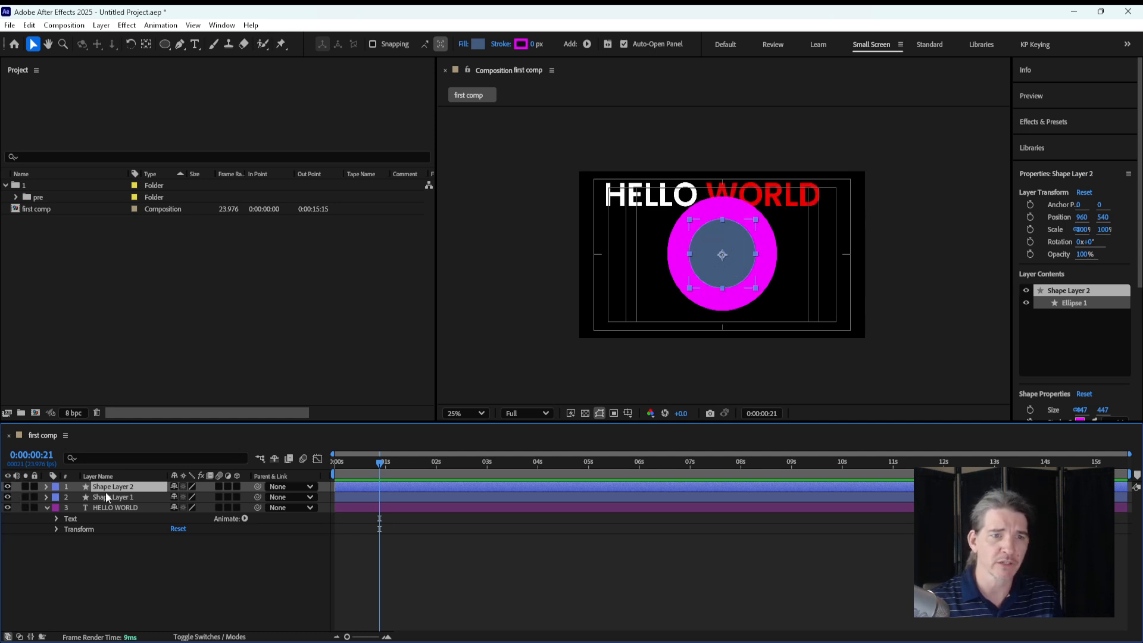
click(121, 572)
click(116, 507)
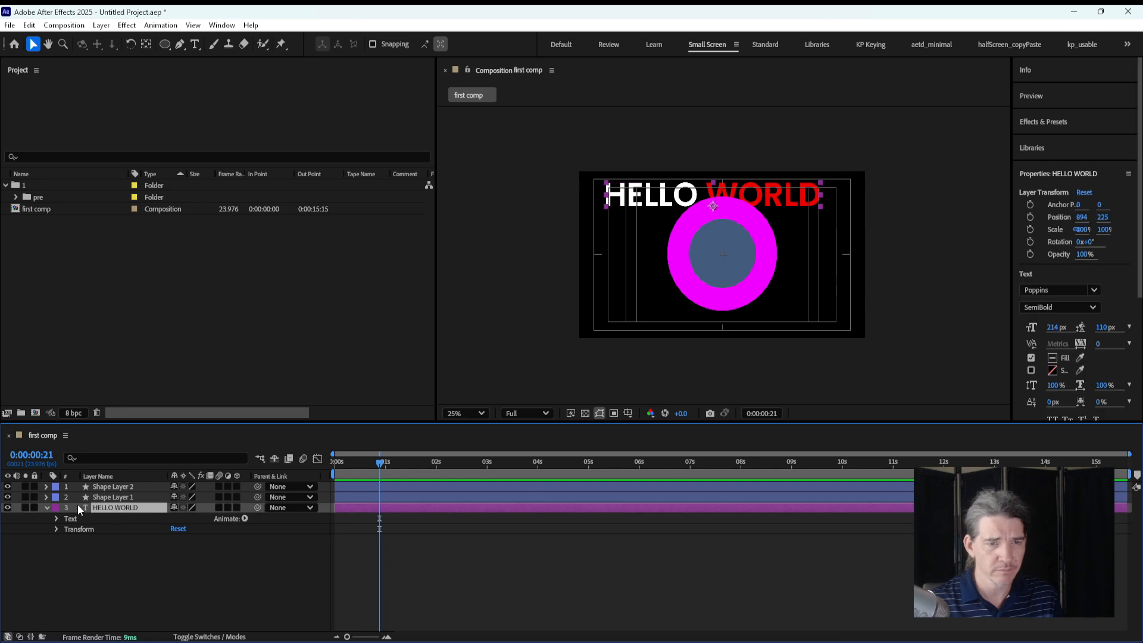
click(26, 487)
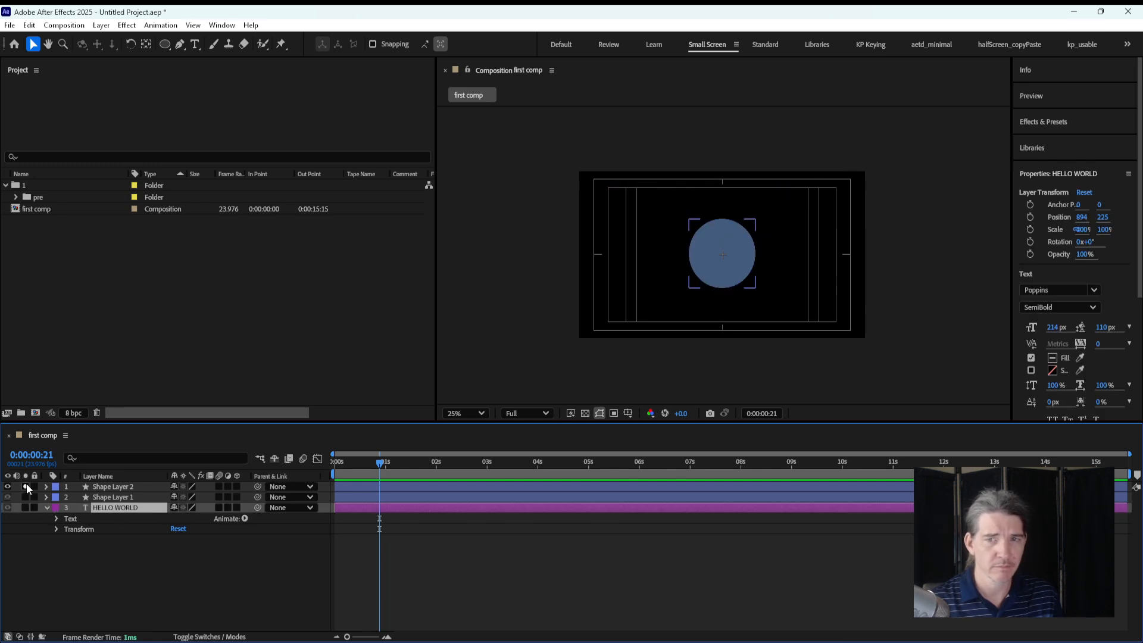
click(26, 486)
click(113, 487)
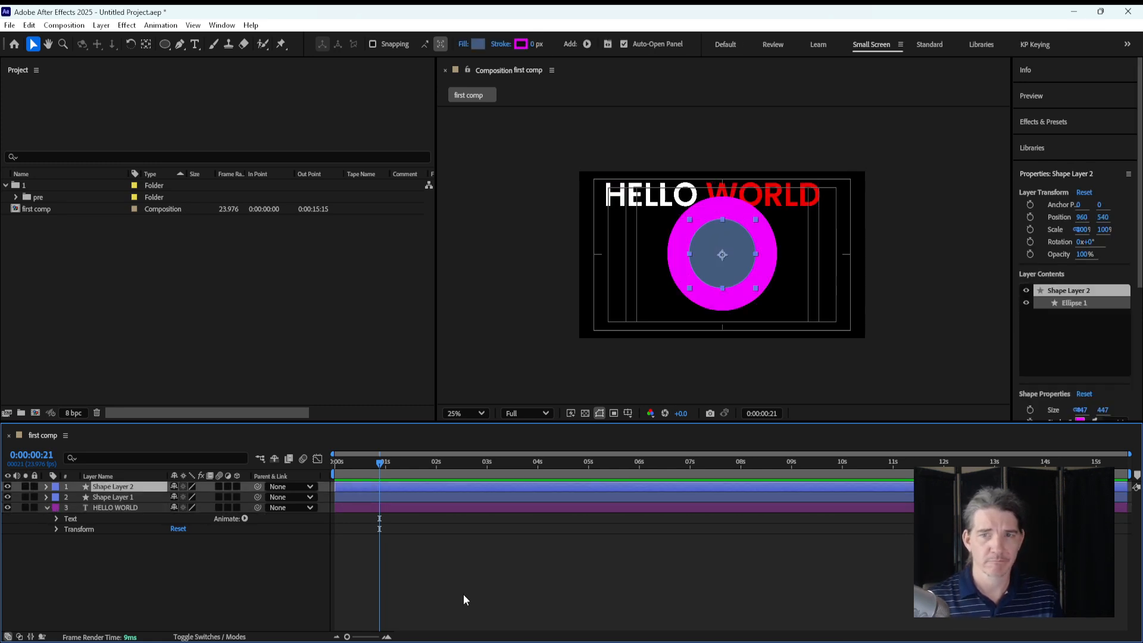
click(464, 596)
click(125, 488)
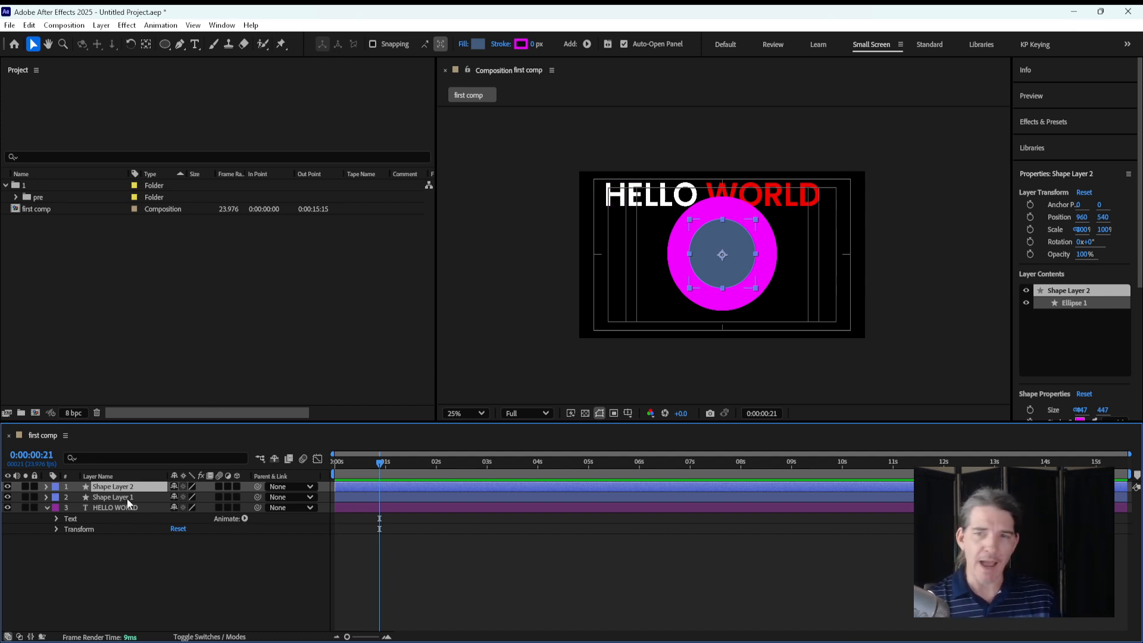
click(185, 556)
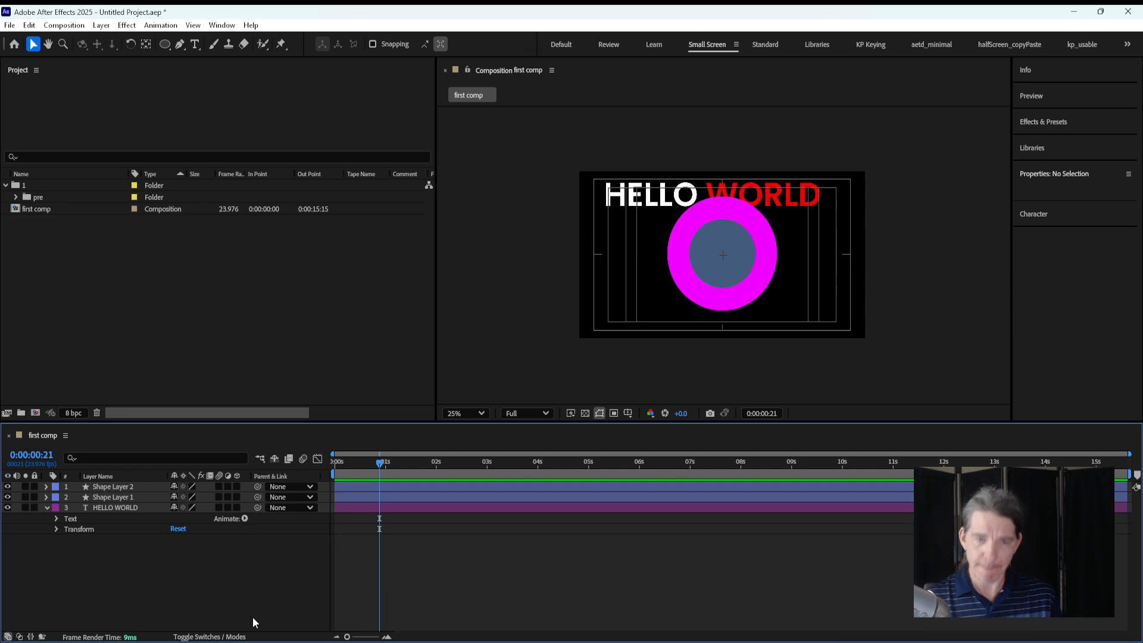
click(145, 486)
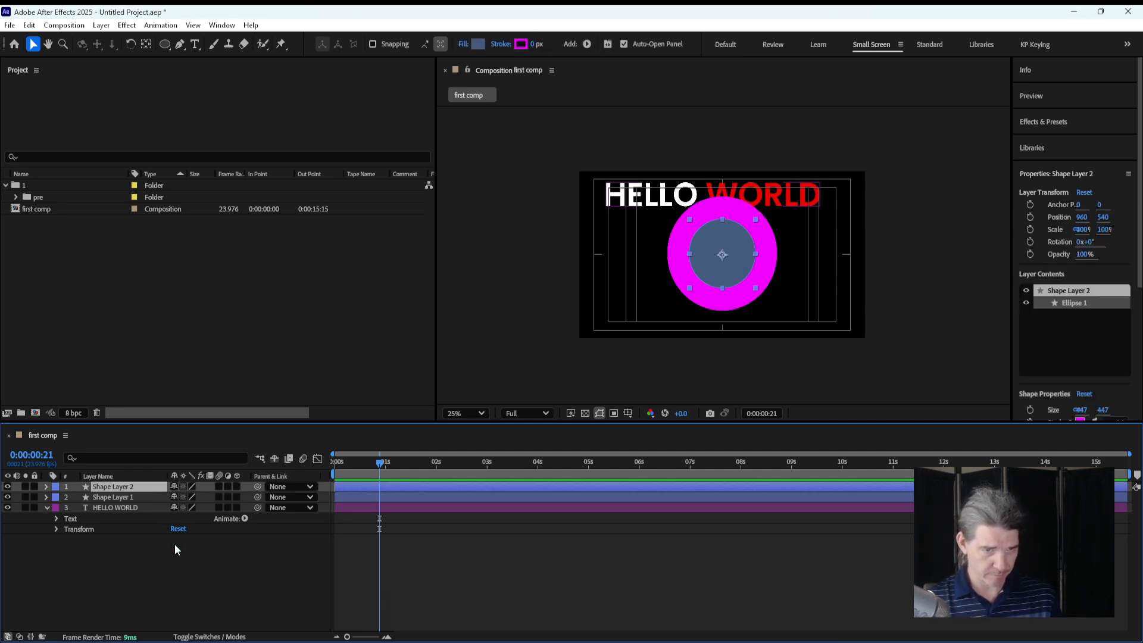
click(174, 544)
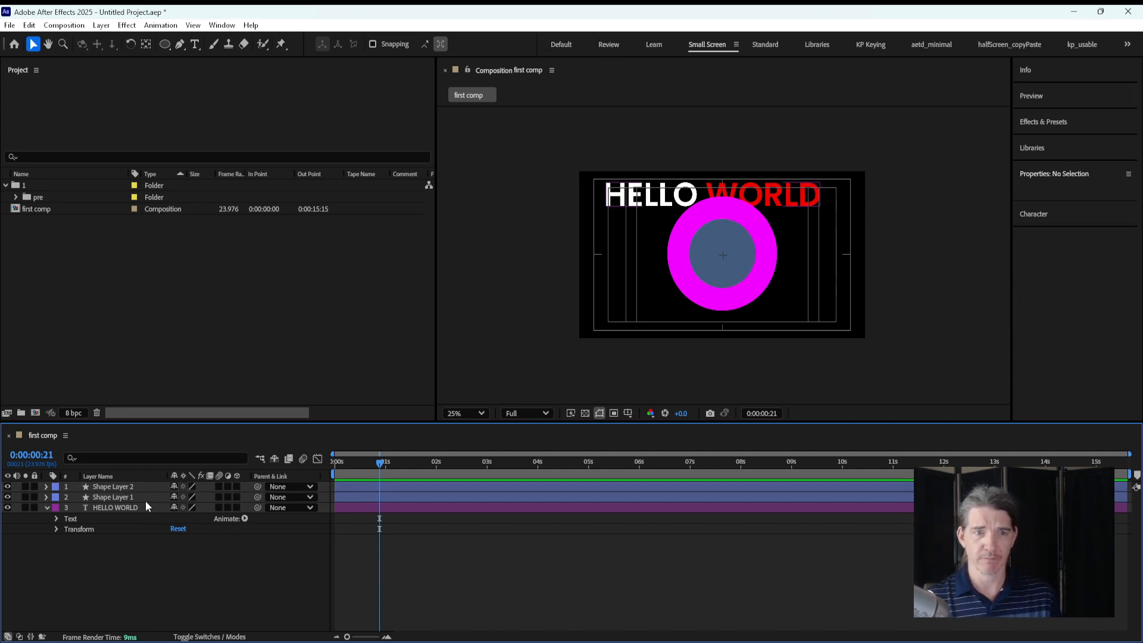
Step: Reveal only the modified properties of Shape Layer 2 and clear the layer selection
click(133, 487)
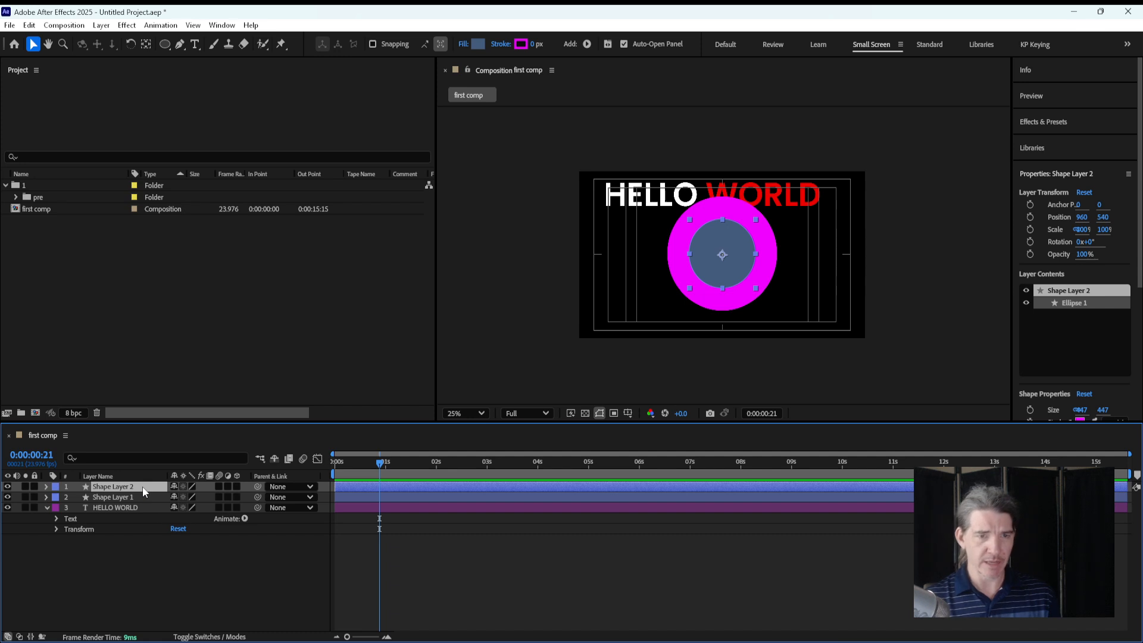
key(u)
key(u)
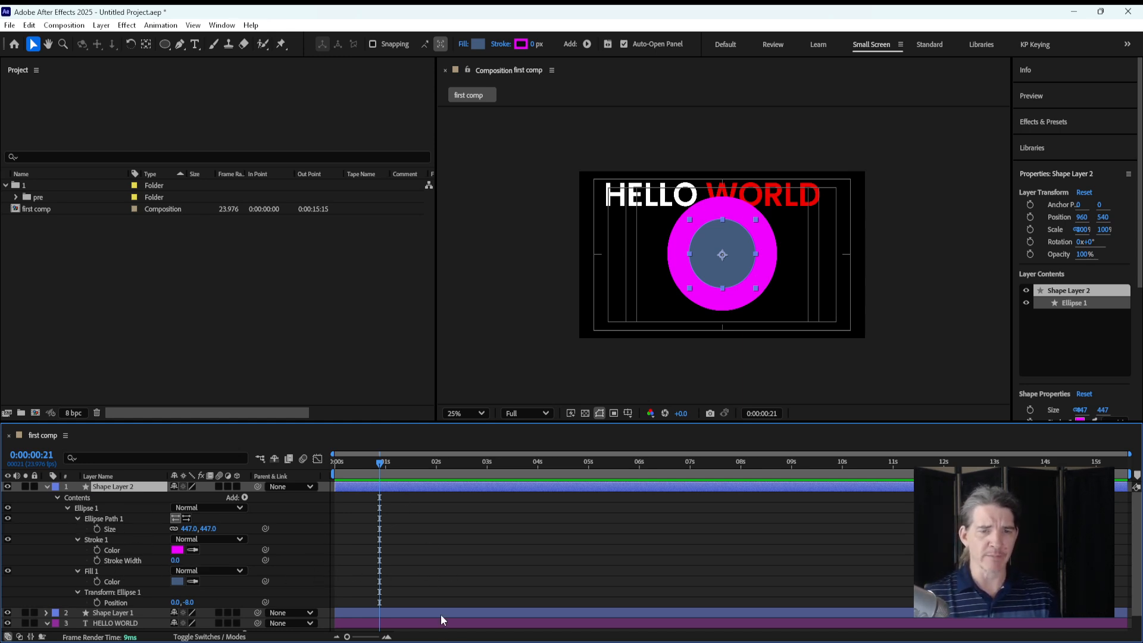
click(407, 612)
click(465, 550)
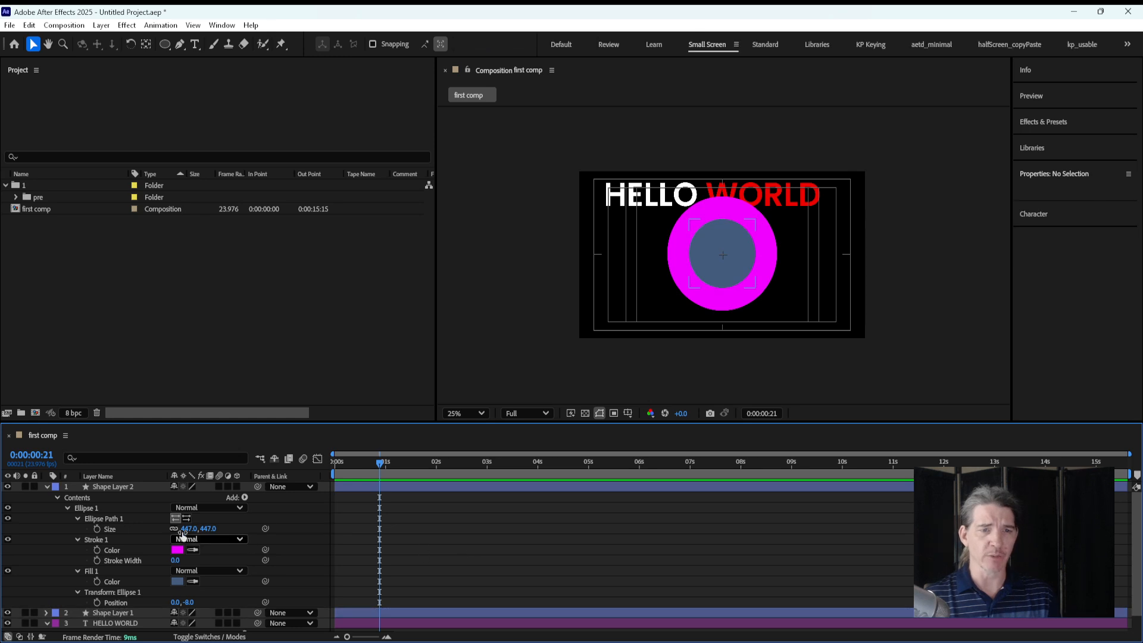
Step: Set Shape Layer 2's Ellipse Path 1 Size to 528, 528 and inspect its stroke colour without changing it
click(225, 519)
mouse_move(211, 530)
mouse_down()
mouse_move(276, 519)
mouse_move(241, 520)
mouse_up()
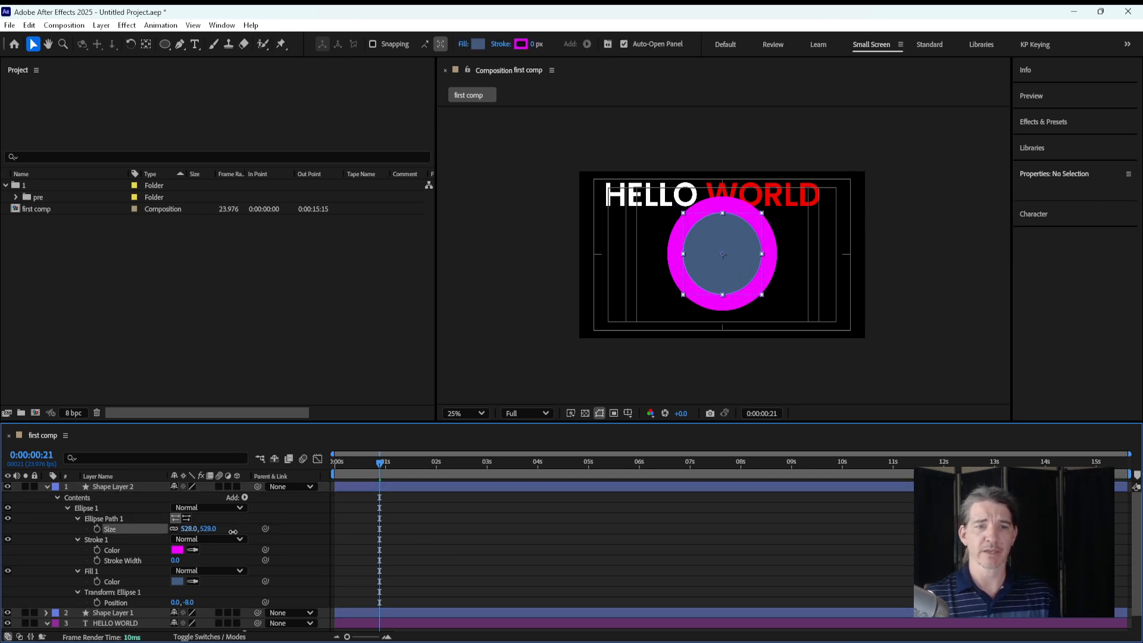
click(177, 549)
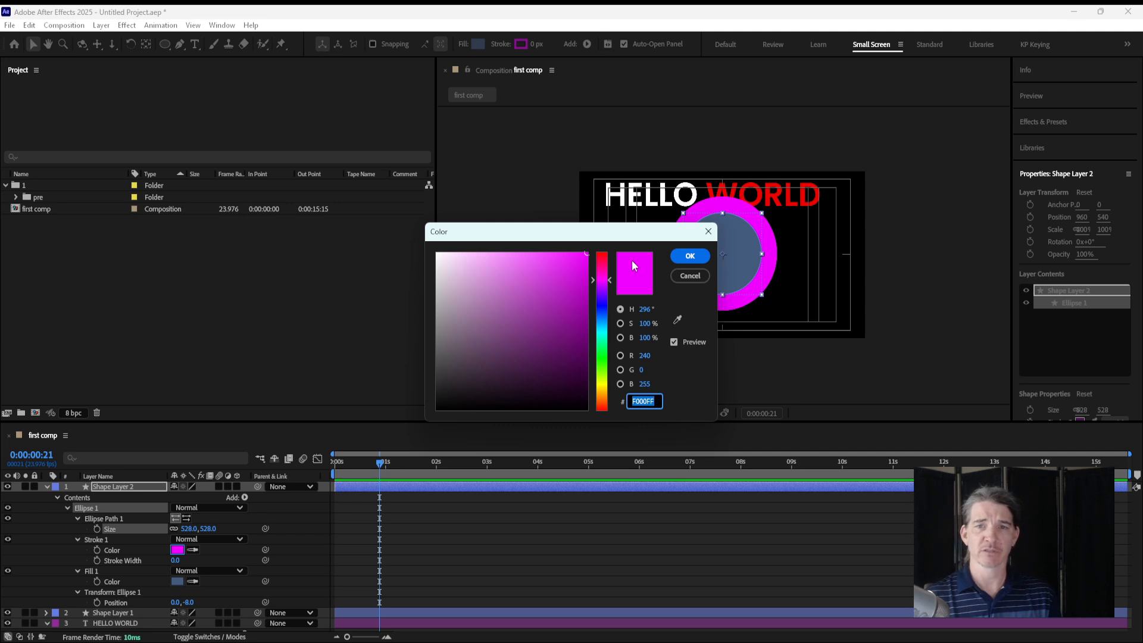
click(689, 276)
click(125, 614)
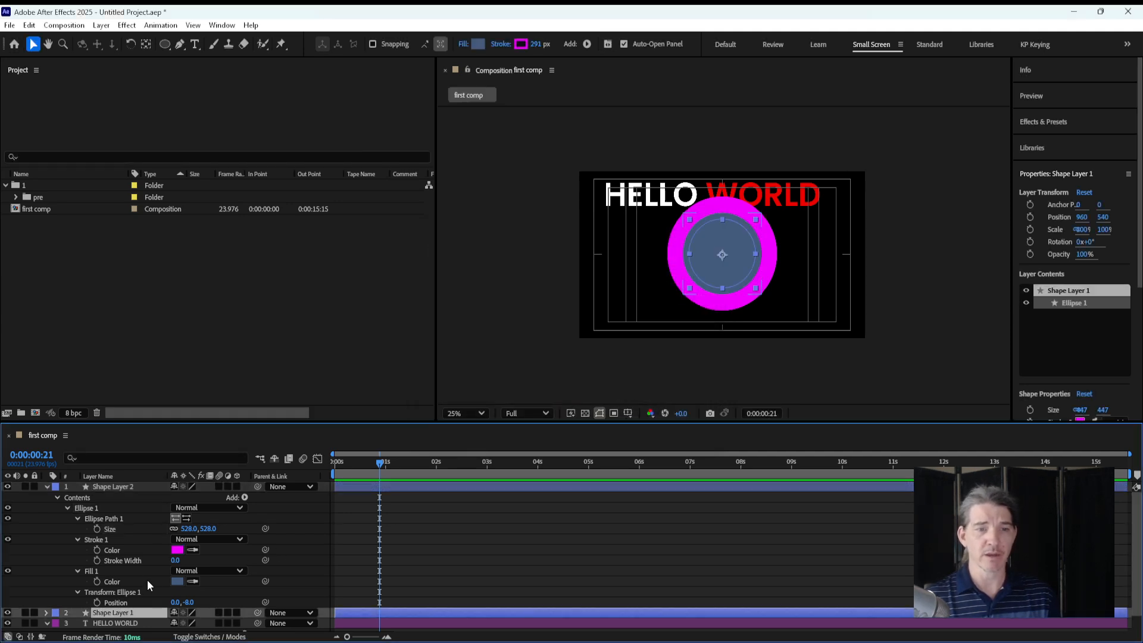
Step: Rename Shape Layer 2 as "circle fill"
click(130, 486)
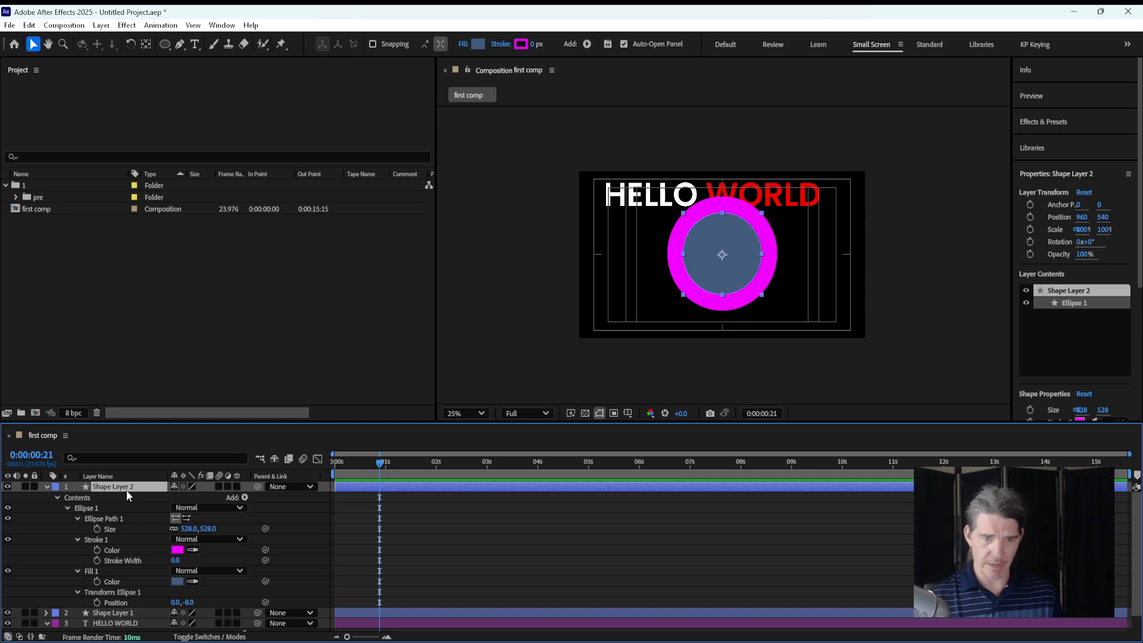
right_click(123, 487)
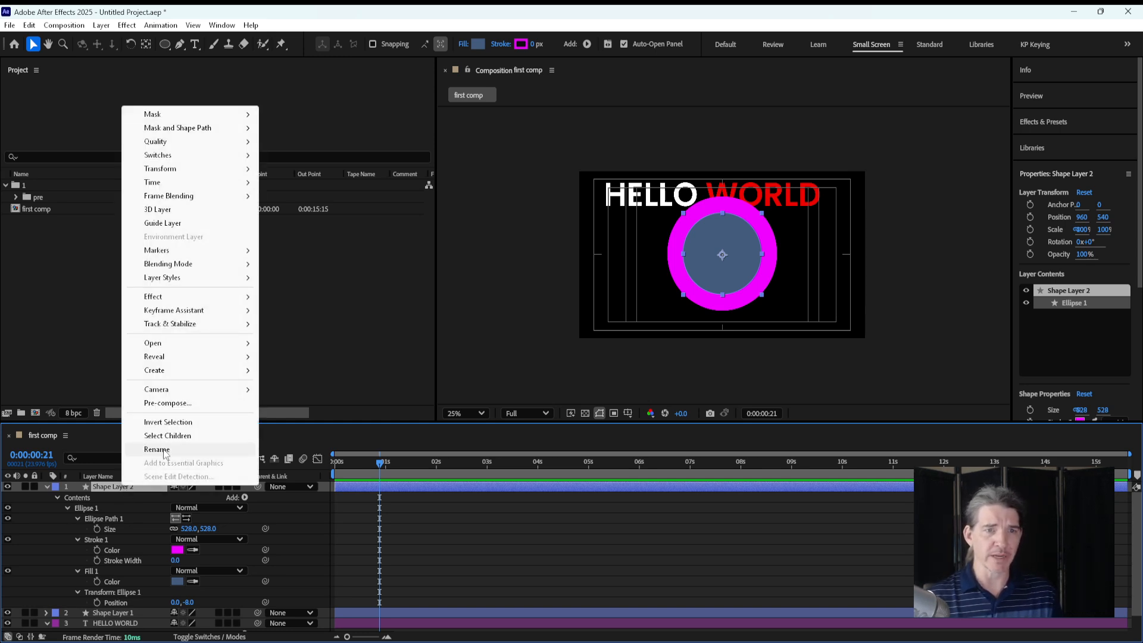
click(100, 488)
key(Return)
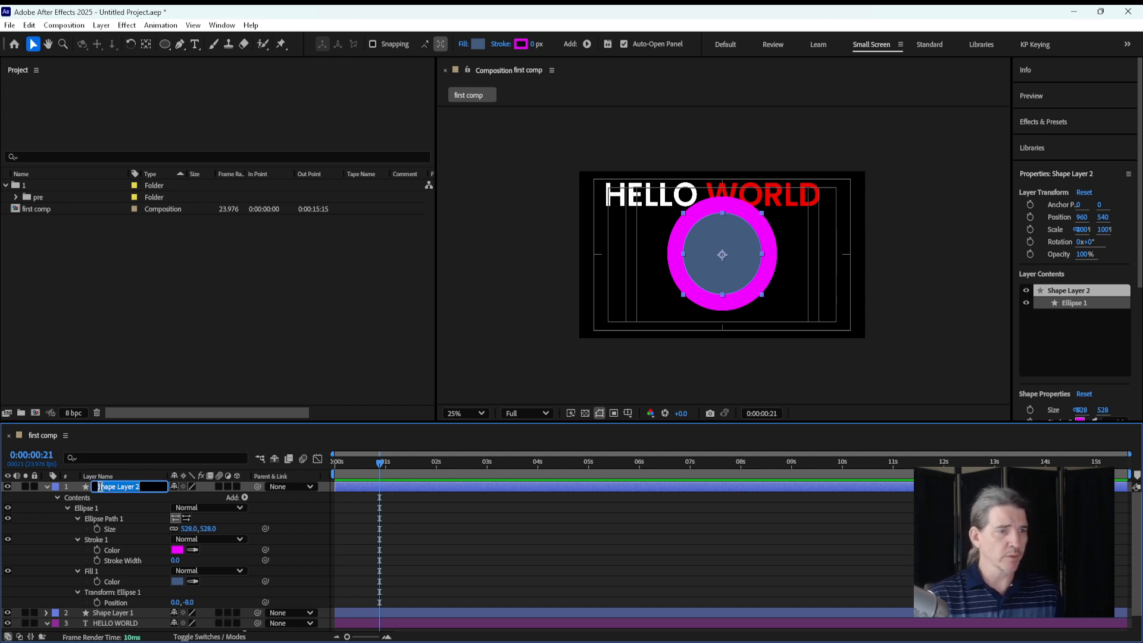
text(circle f)
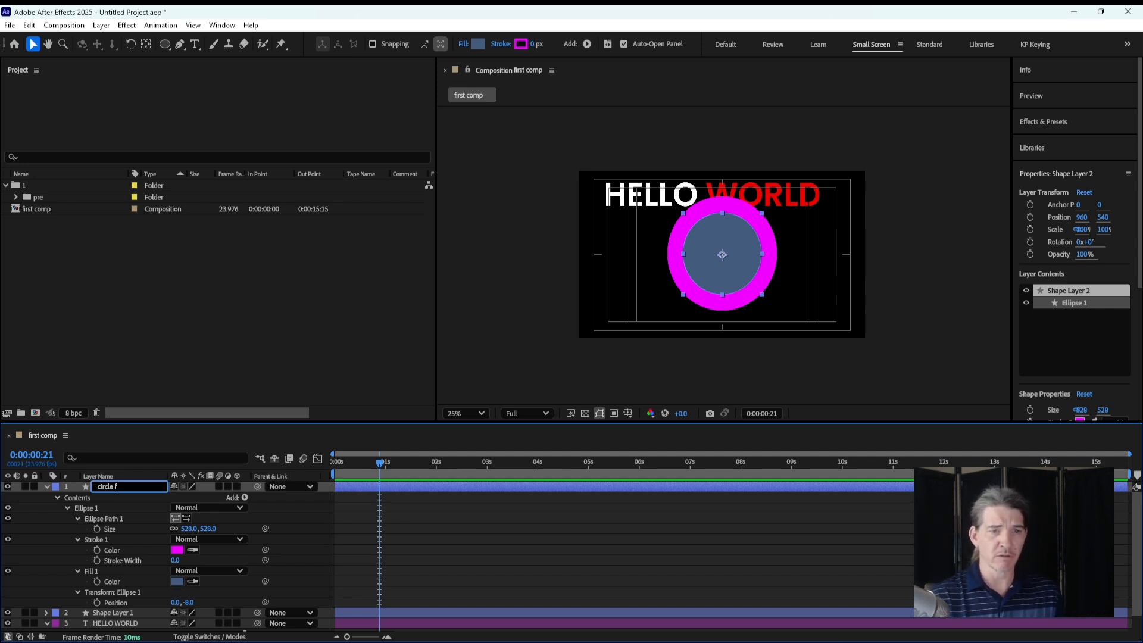
text(ill)
key(Return)
Step: Rename Shape Layer 1 as "circle stroke" and deselect it
click(126, 615)
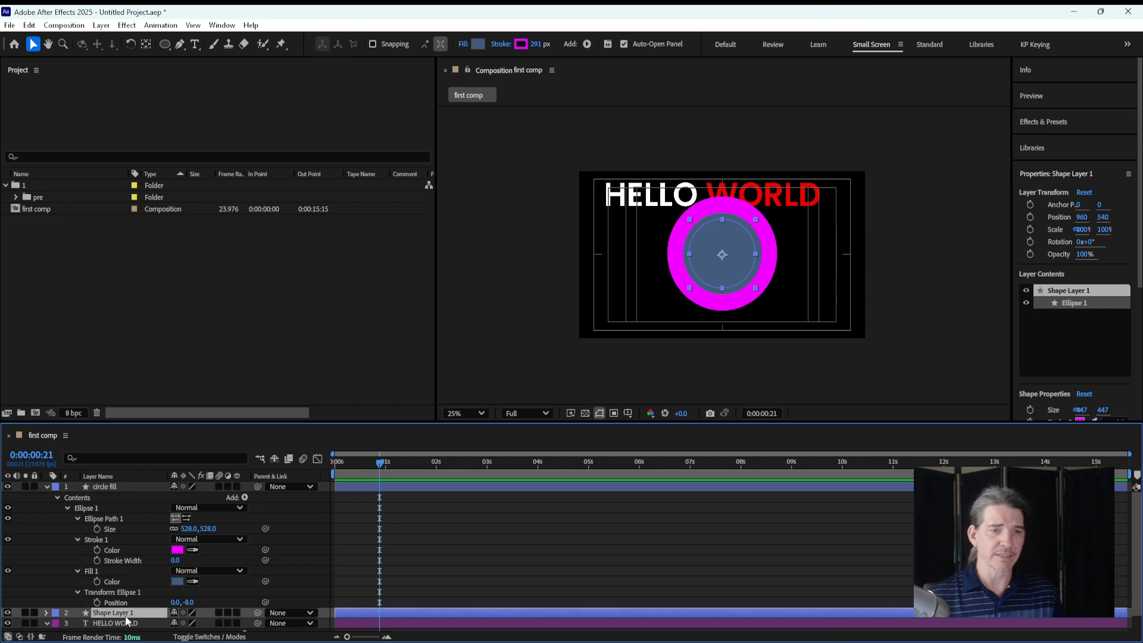
key(Return)
text(circle stroke)
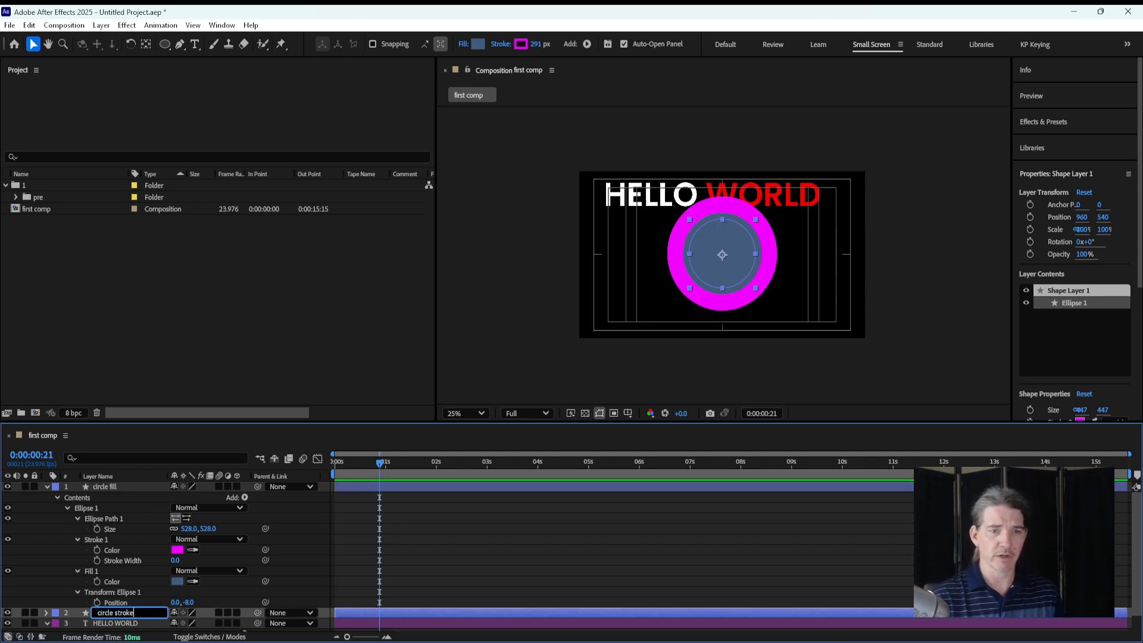
key(Return)
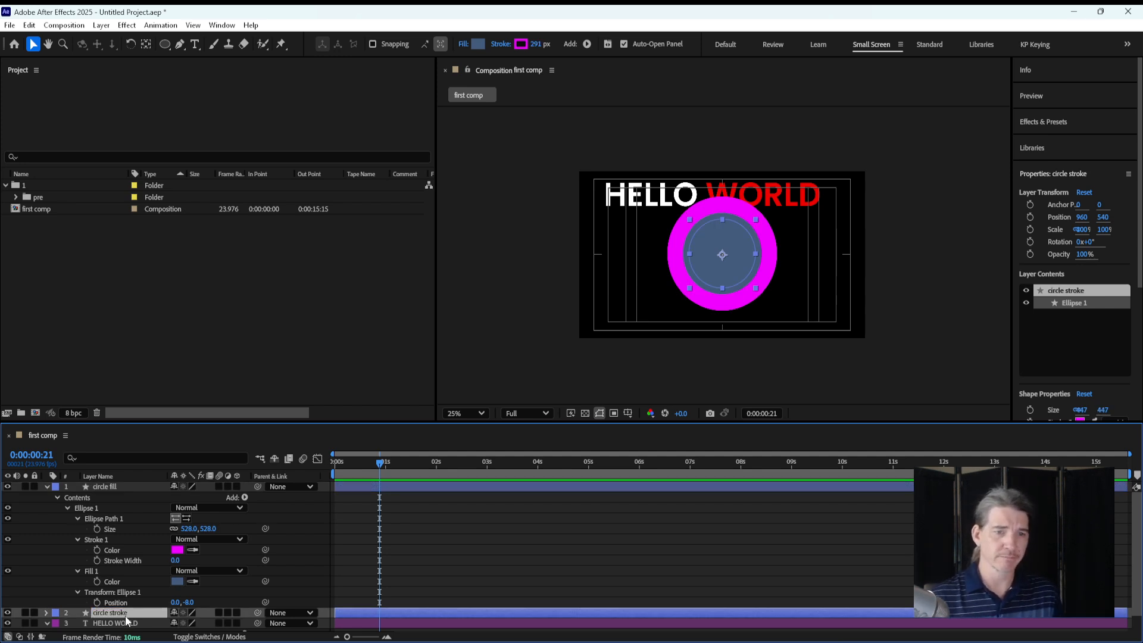
click(463, 540)
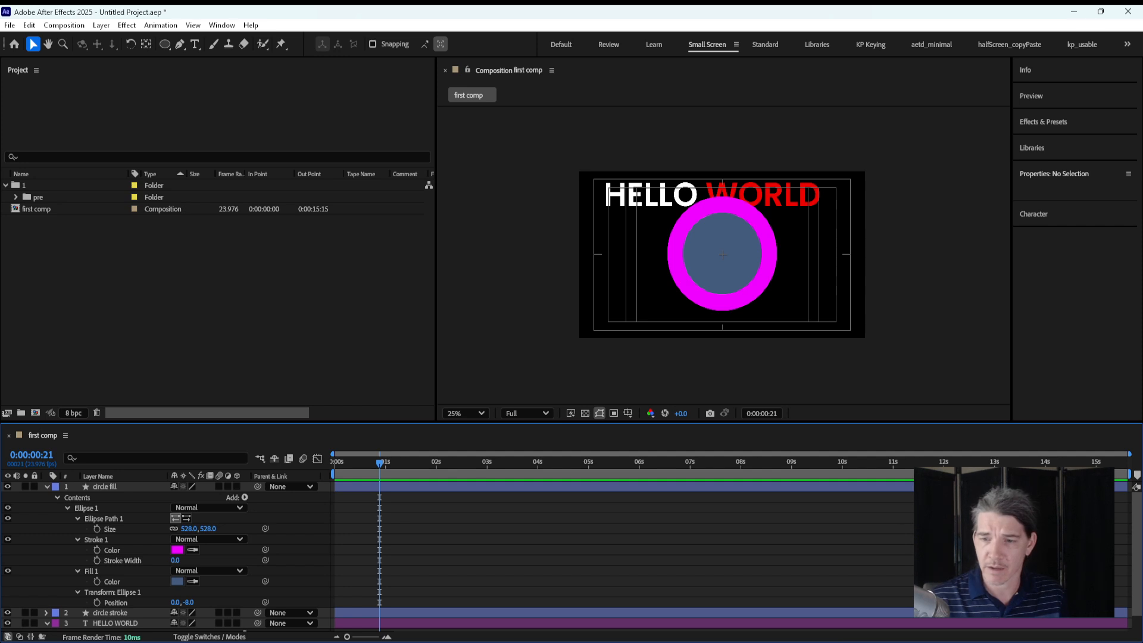
Step: Look at the YouTube browser window, return to the composition, and move the current time to 0:00:00:18
mouse_move(861, 642)
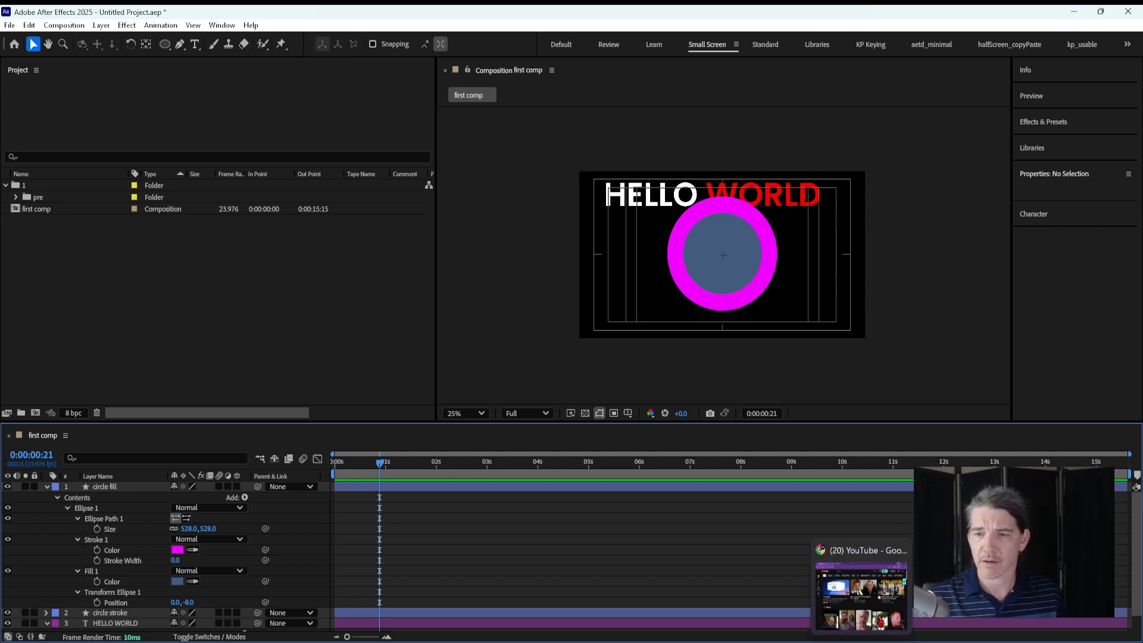
click(861, 642)
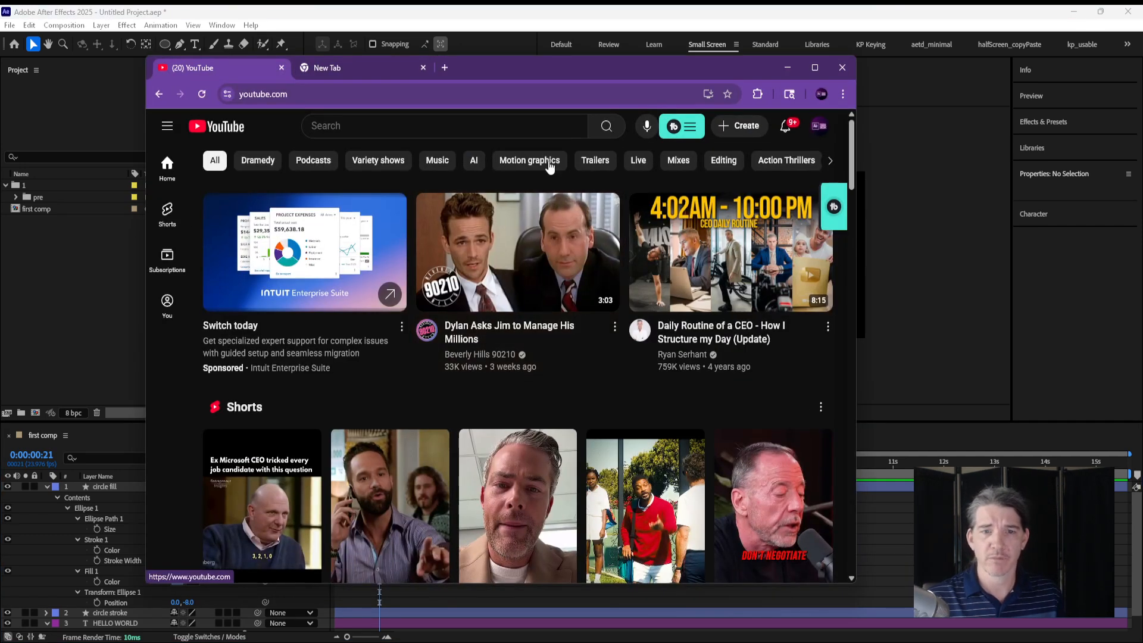
click(789, 68)
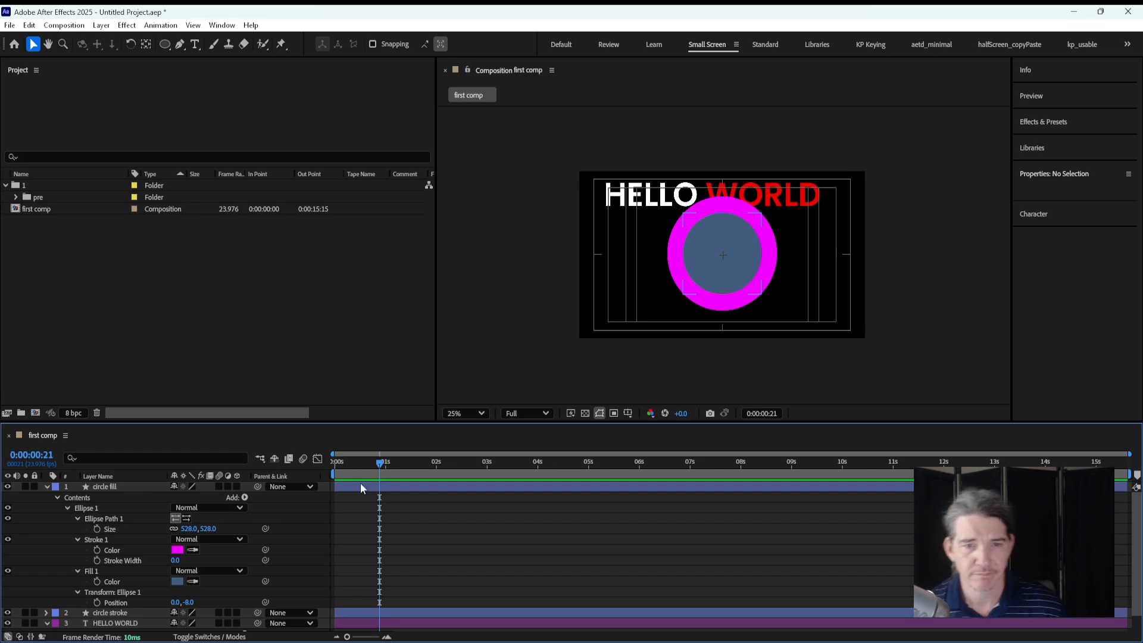
click(373, 462)
Step: Switch to Chrome, open gmail.com in the empty tab, and reposition the browser window so the inbox is partly off screen
click(873, 641)
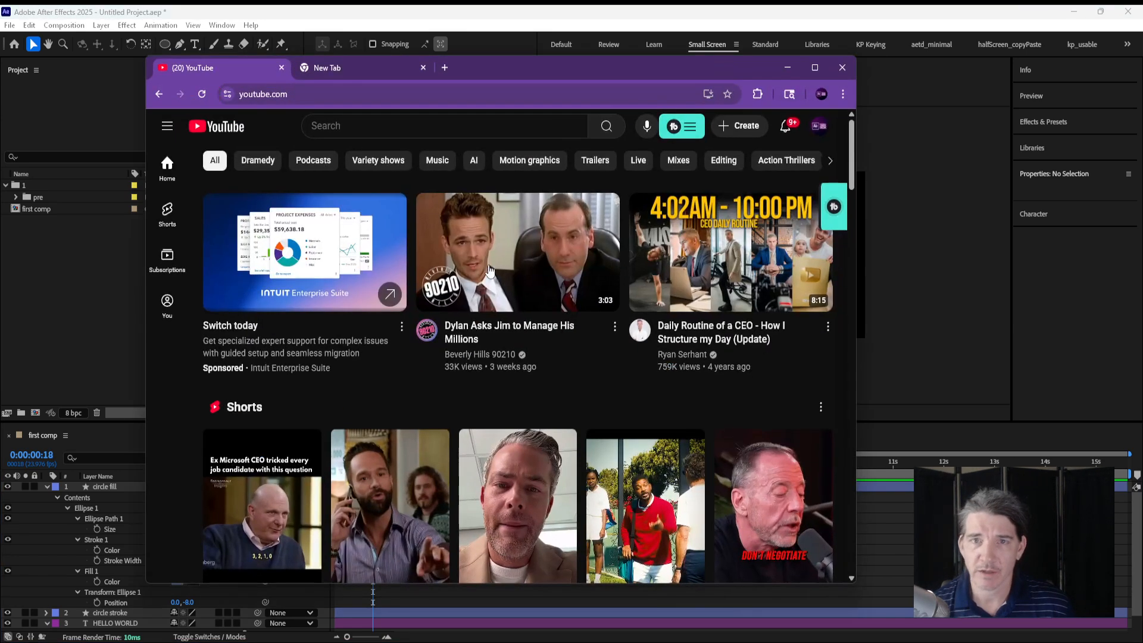
drag(527, 63, 472, 542)
click(312, 539)
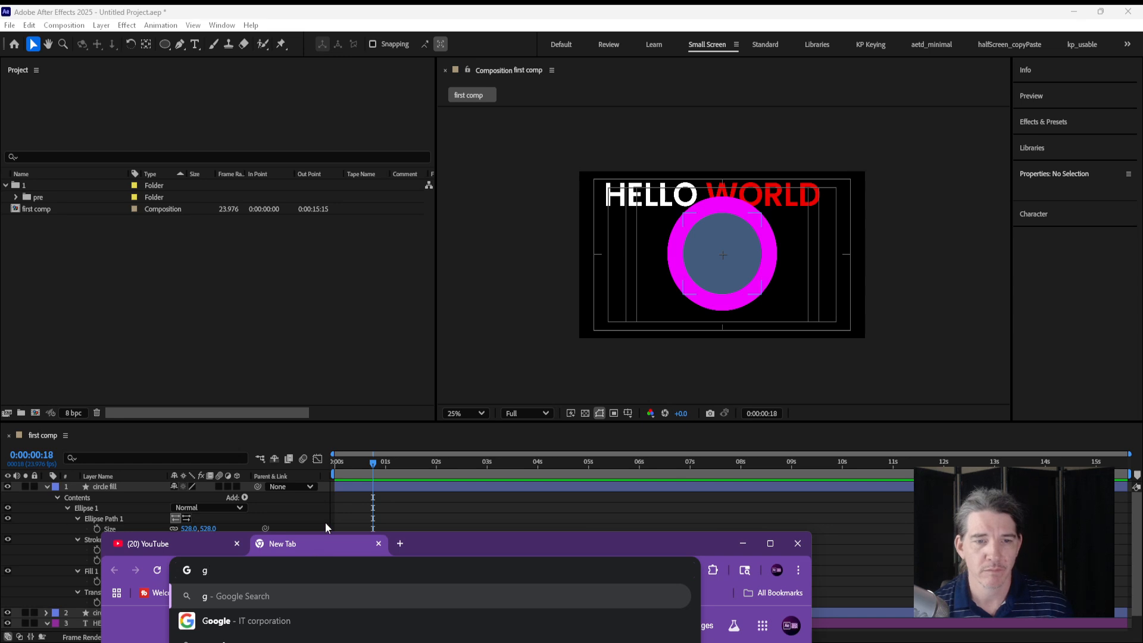
text(gmails)
key(BackSpace)
text(.com)
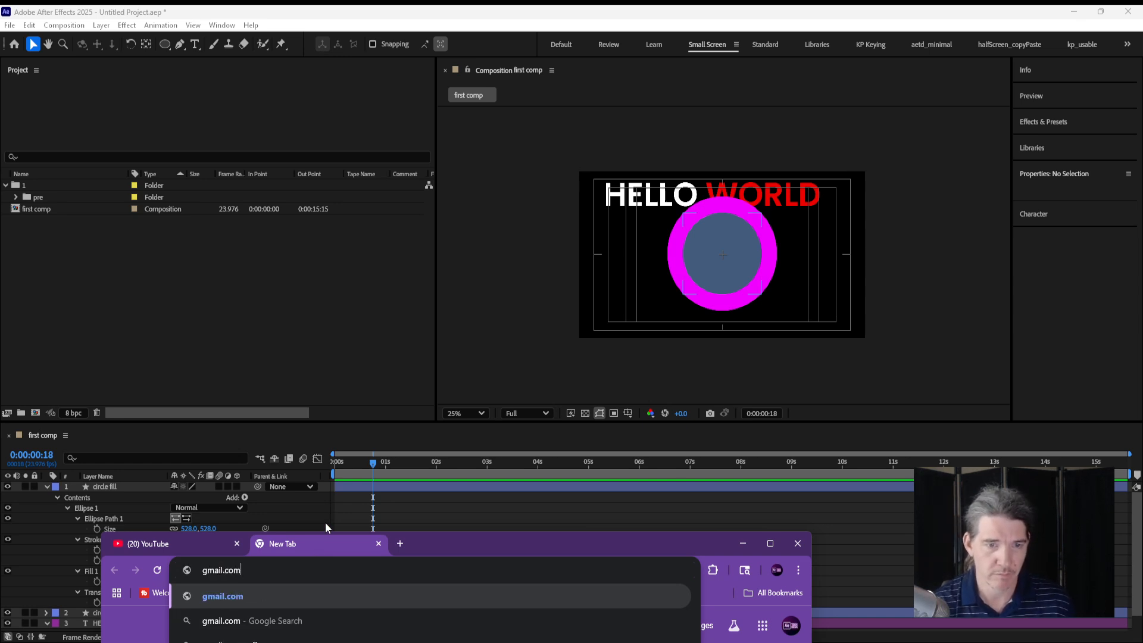
key(Return)
drag(495, 541, 356, 451)
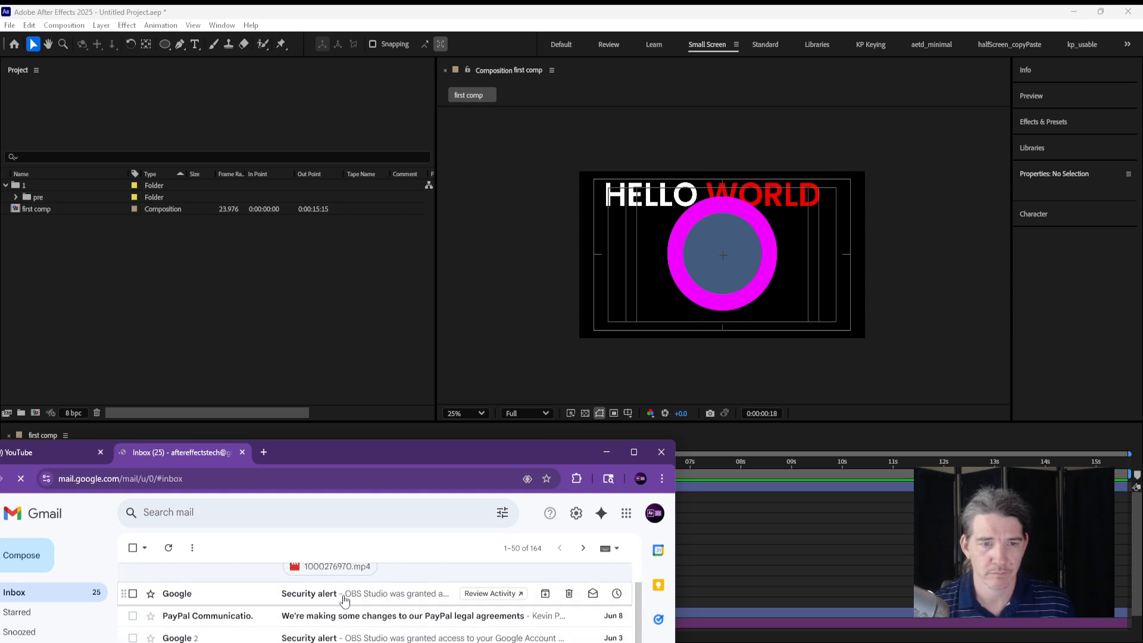
drag(375, 448, 376, 481)
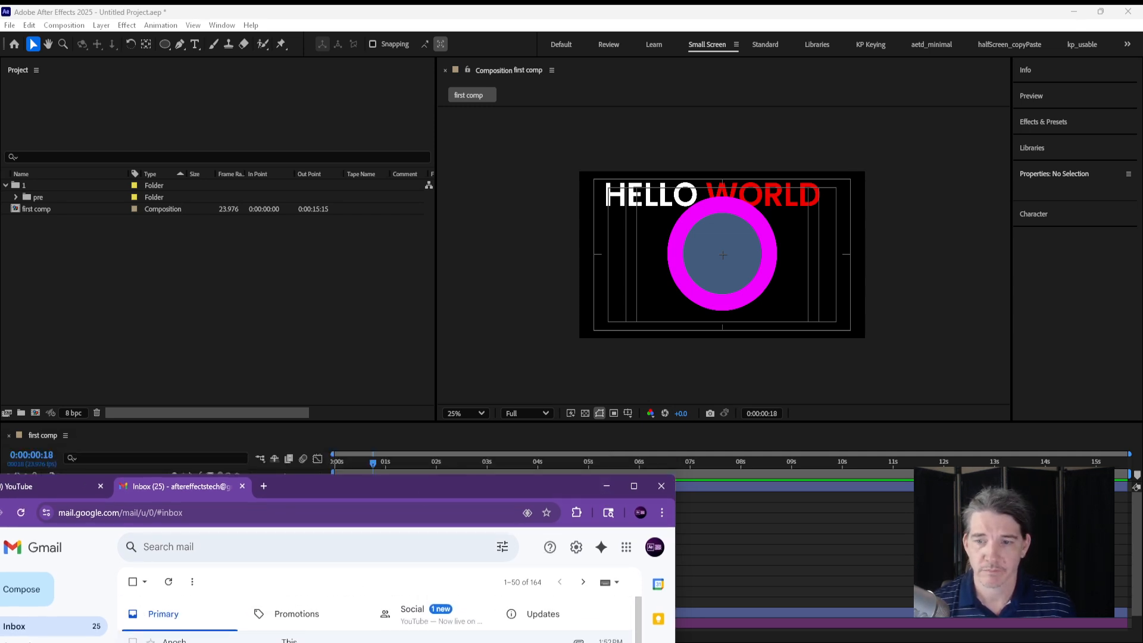
Step: Switch to OBS, select the aetdL-iso cam scene, and minimize OBS to reveal Media Player
key(alt+Tab)
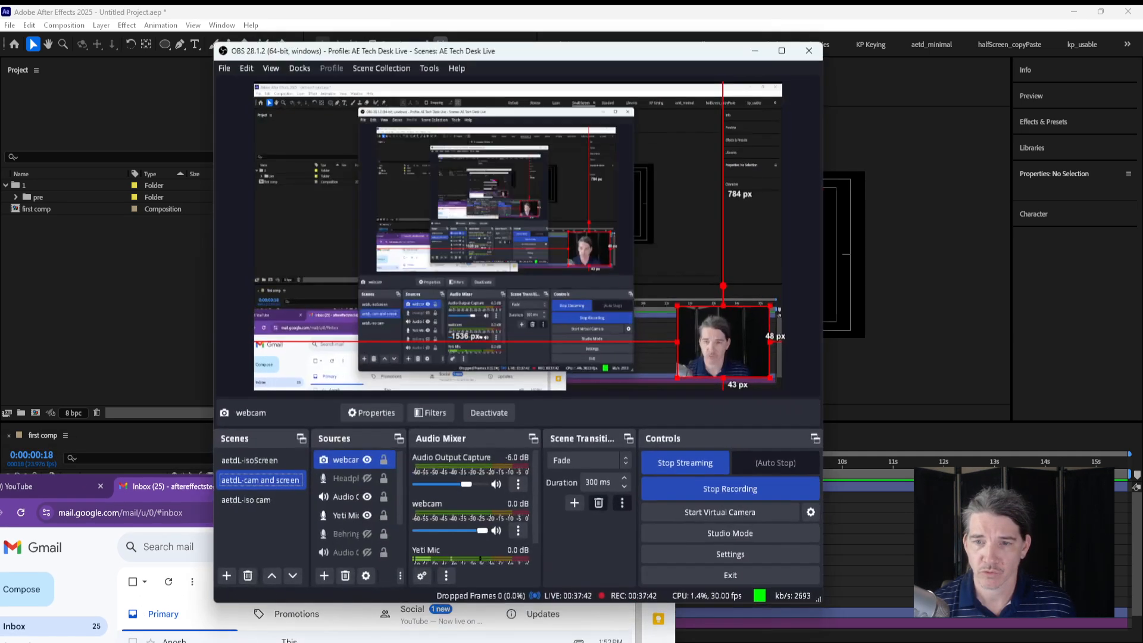
click(271, 500)
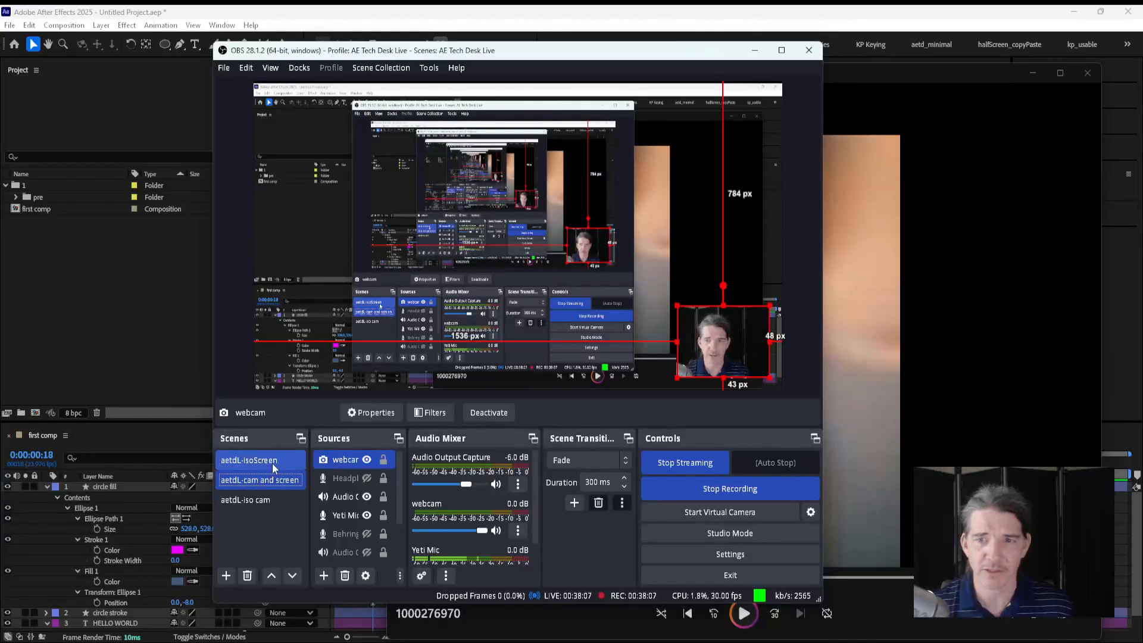
click(755, 50)
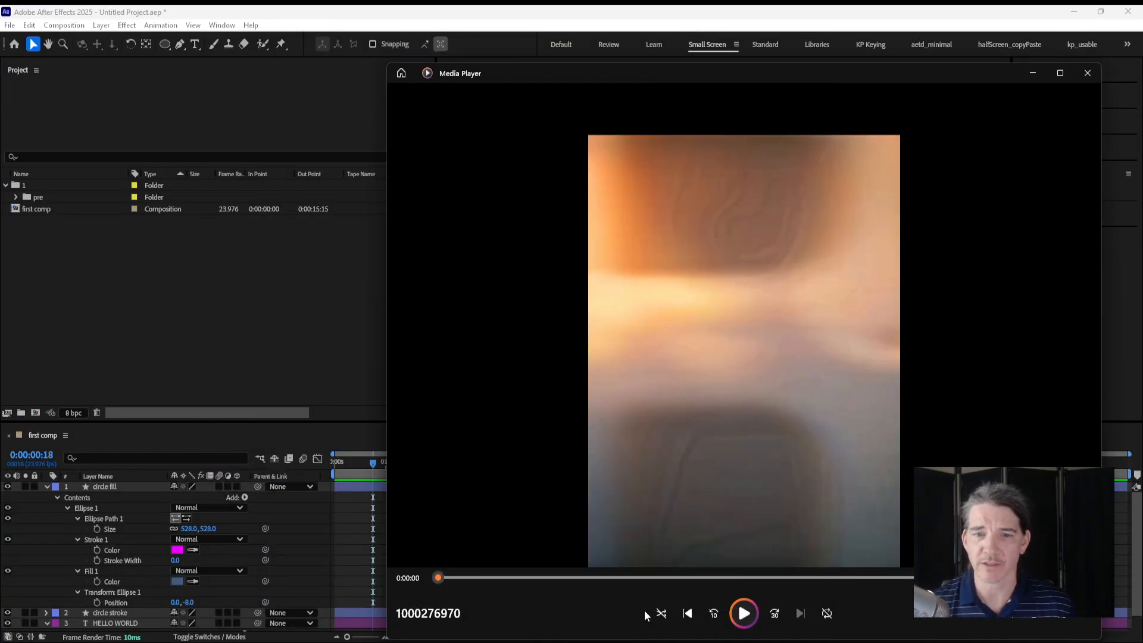
click(751, 616)
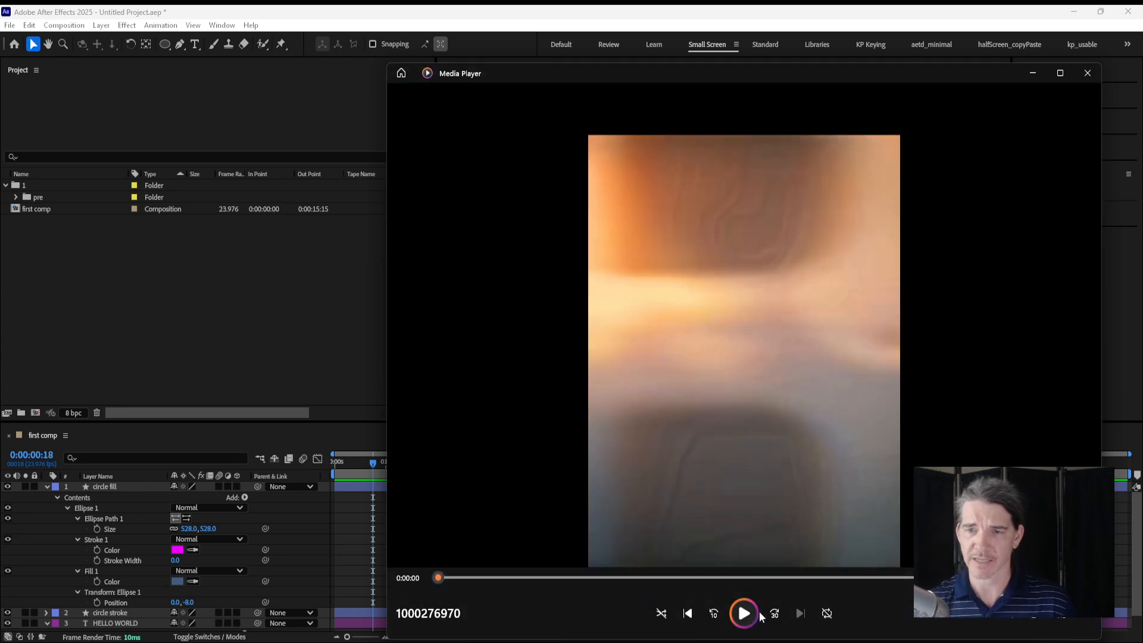
click(758, 612)
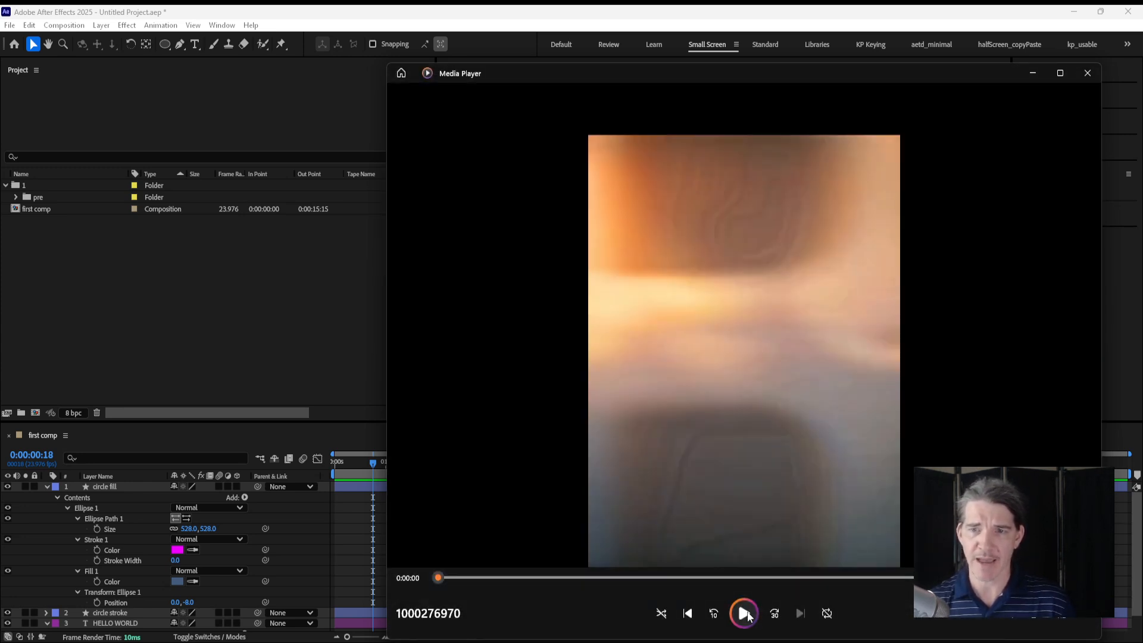
click(745, 613)
click(746, 612)
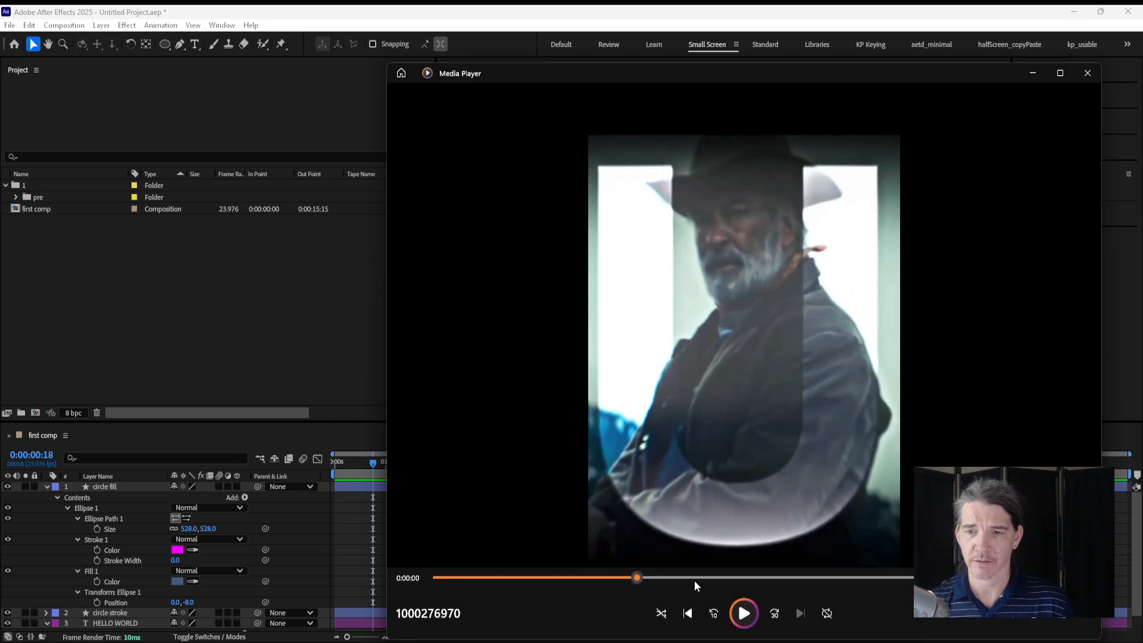
drag(631, 578, 951, 572)
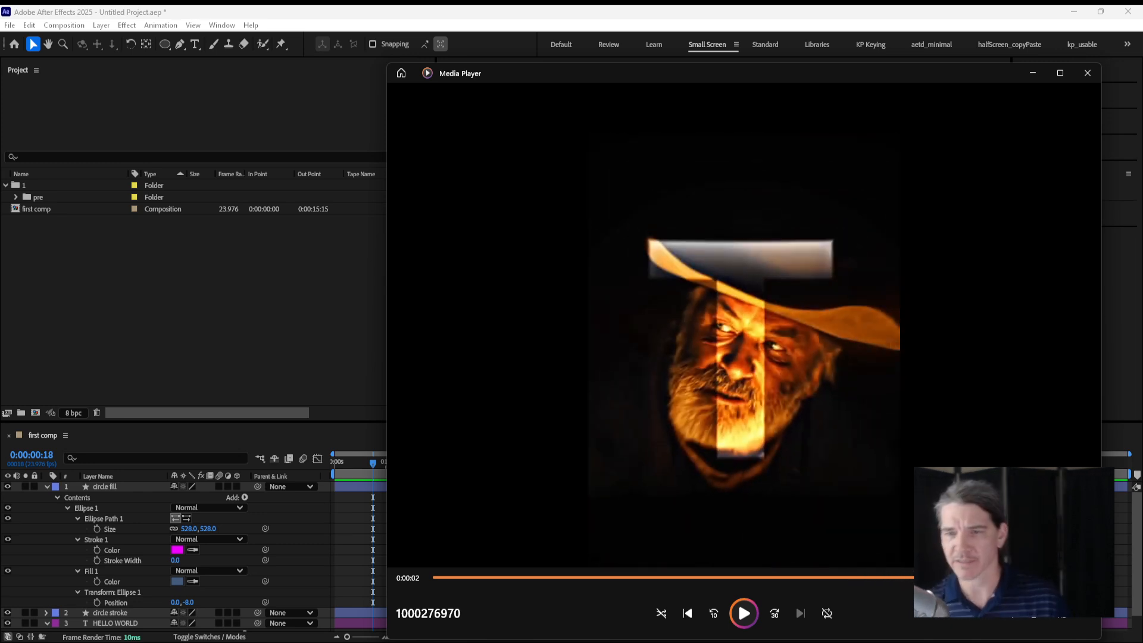
click(1033, 73)
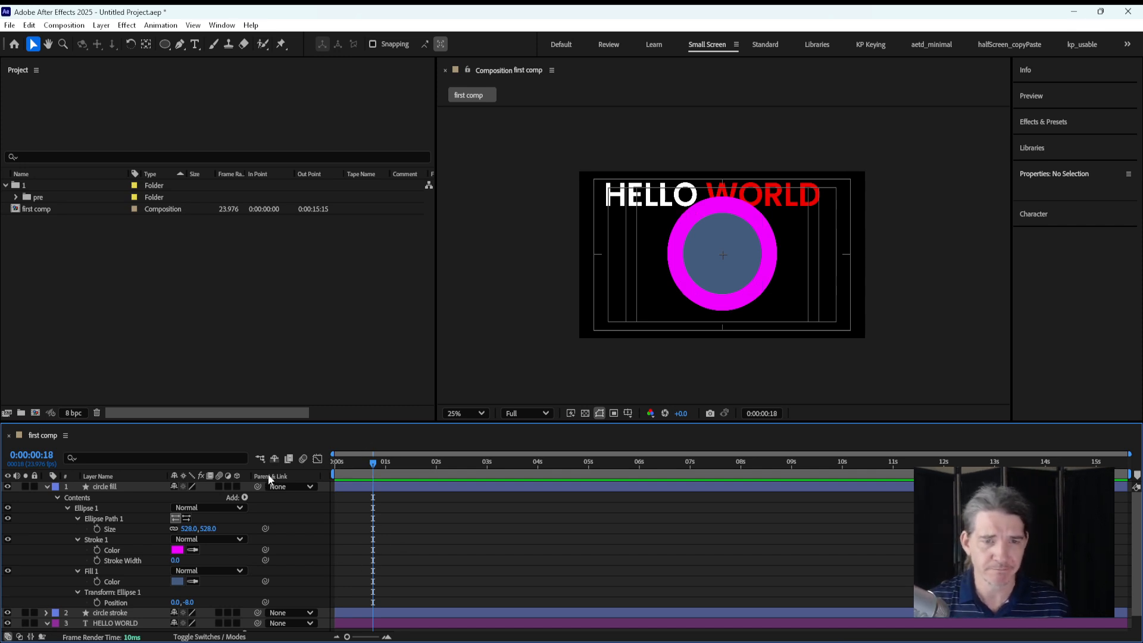
Step: Widen the timeline's Switches column, and show and hide the Modes column beside it
drag(244, 476, 314, 479)
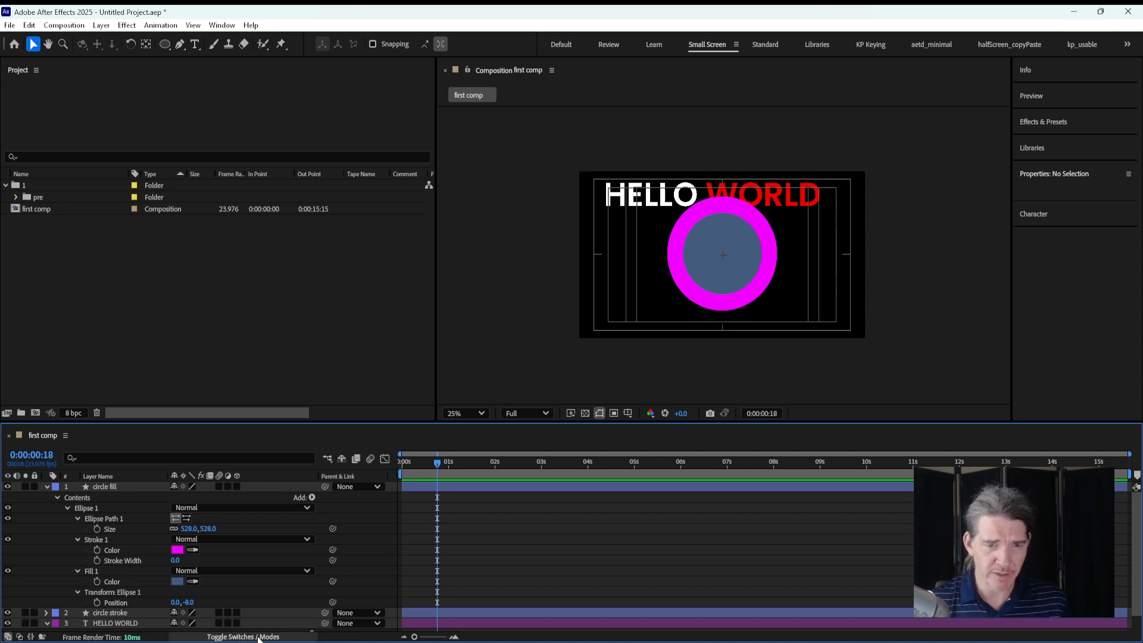
right_click(270, 470)
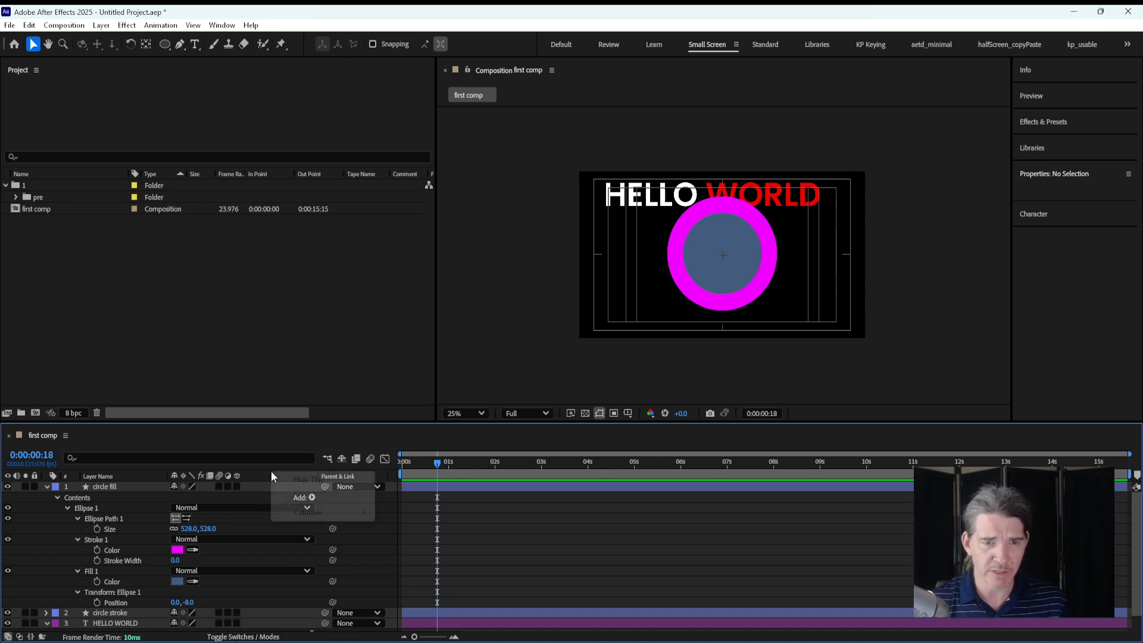
mouse_move(332, 515)
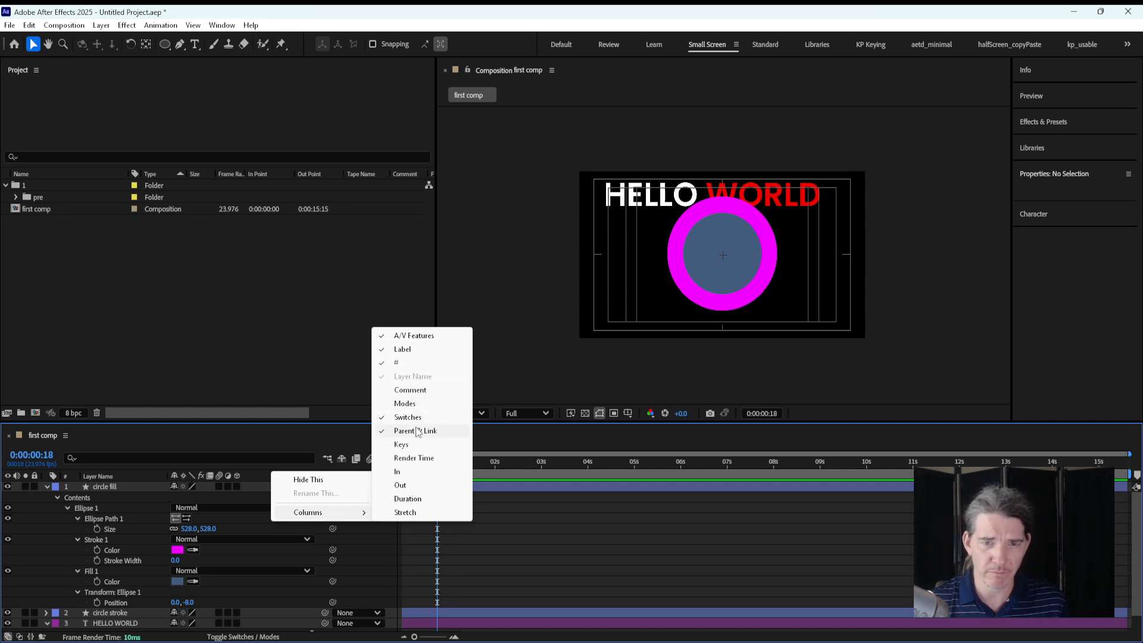
click(406, 404)
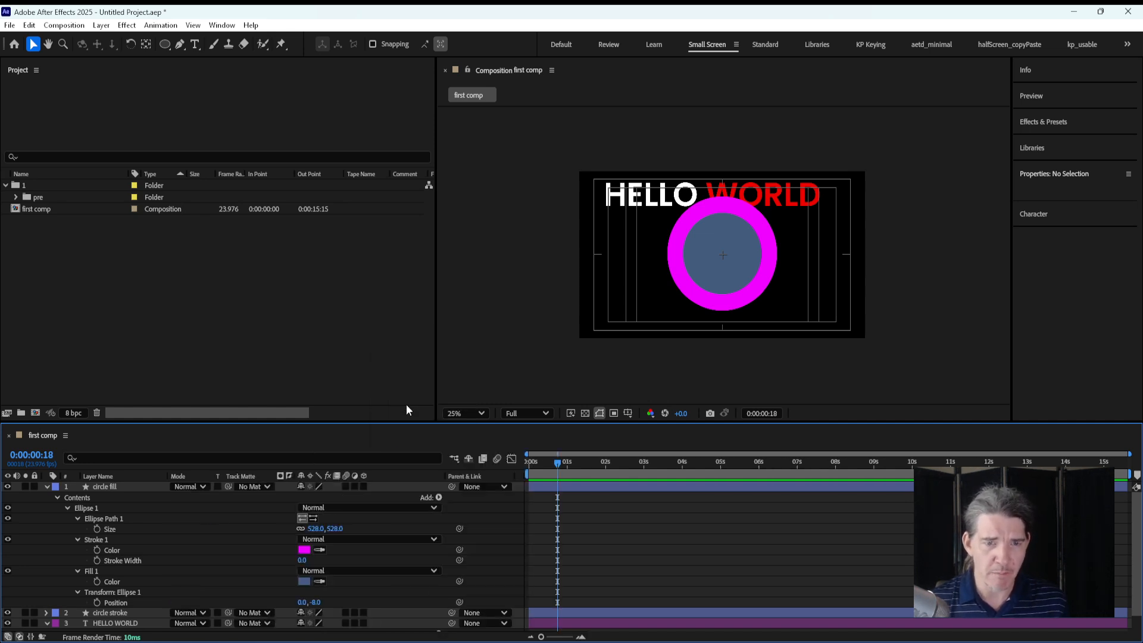
right_click(218, 476)
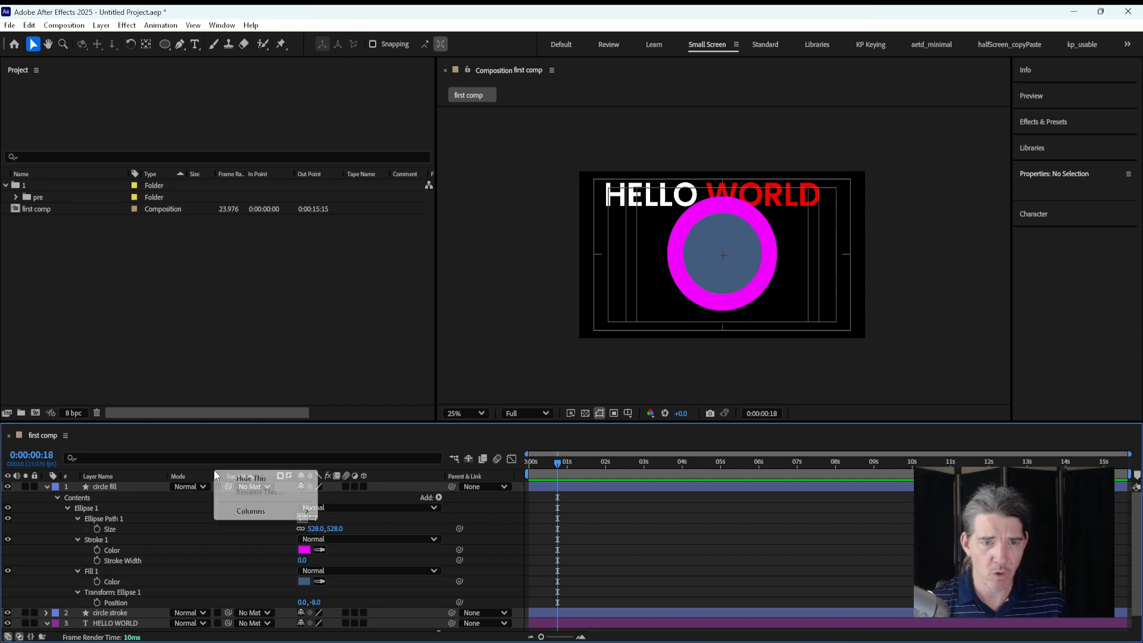
click(243, 479)
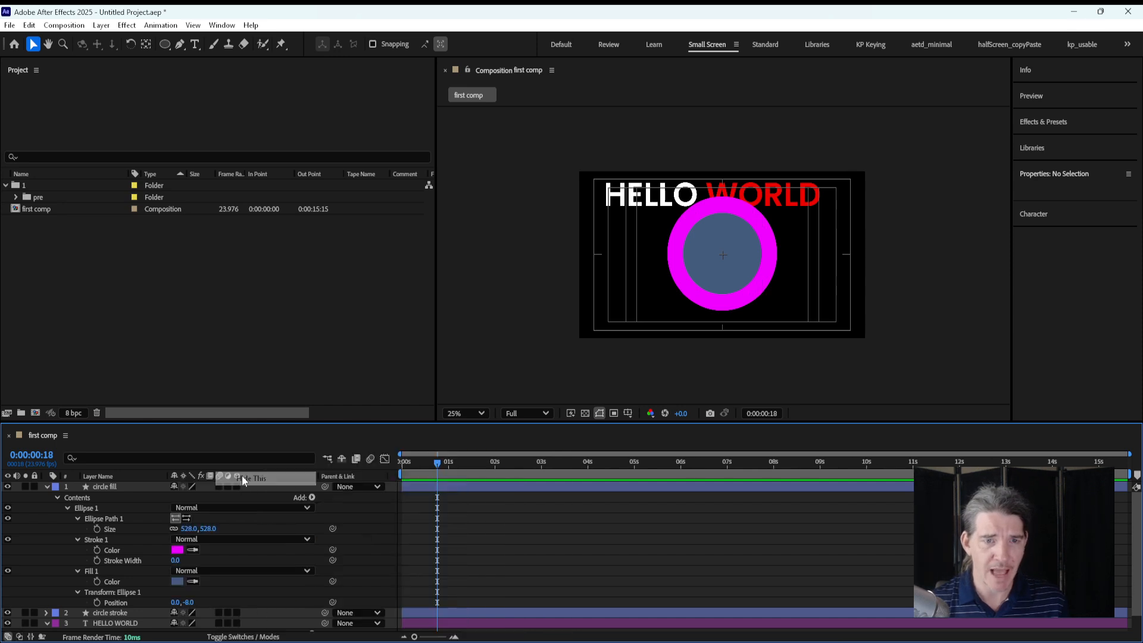
Step: Swap the timeline's switches for the Mode and Track Matte columns and examine circle fill's blending mode options
click(242, 637)
click(242, 637)
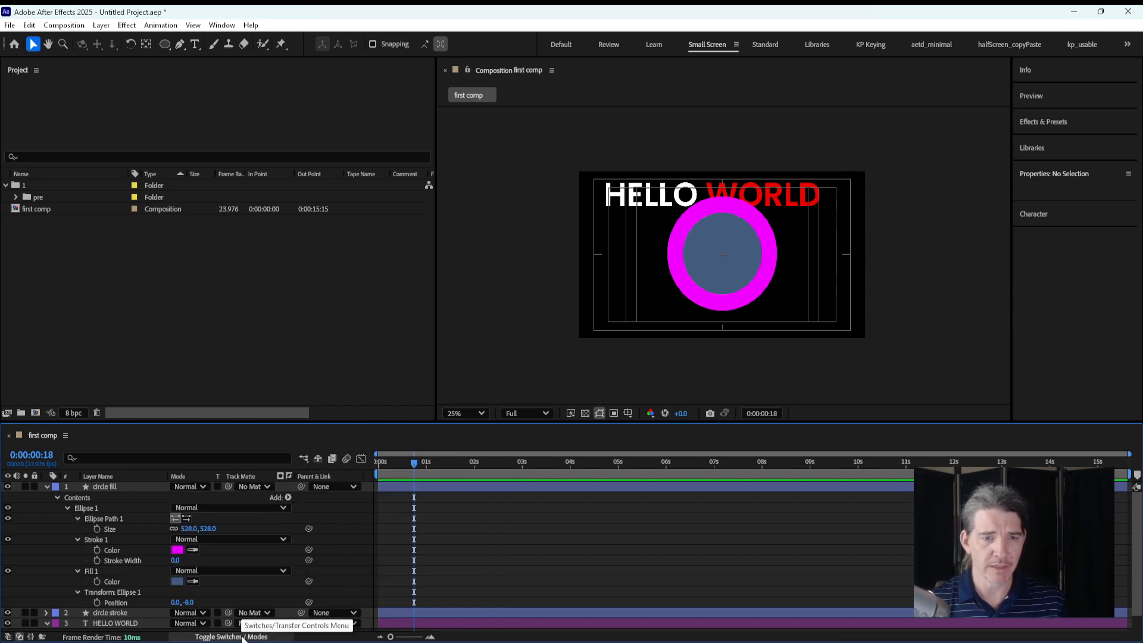
click(193, 489)
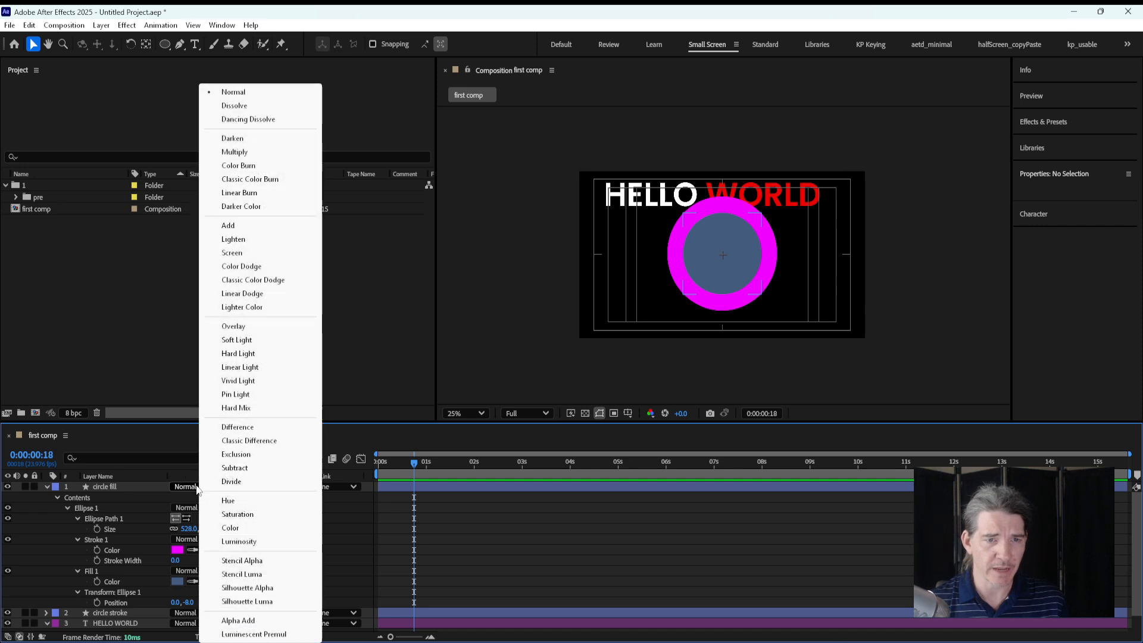
click(549, 546)
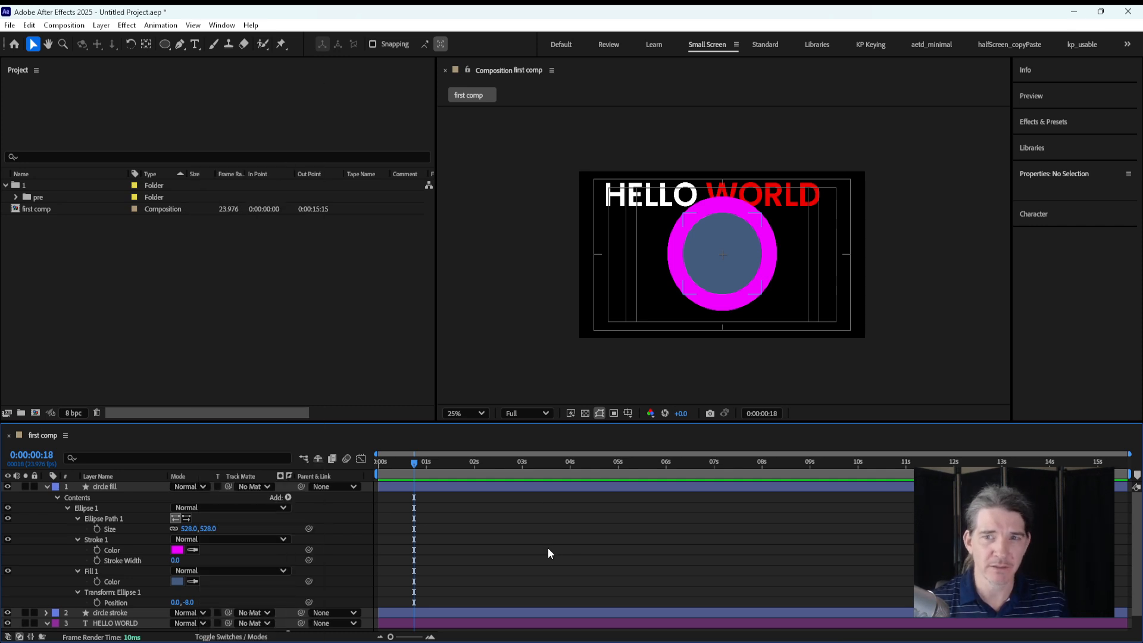
Step: Collapse the circle fill layer's properties, leave no layer selected, and switch to OBS
click(47, 487)
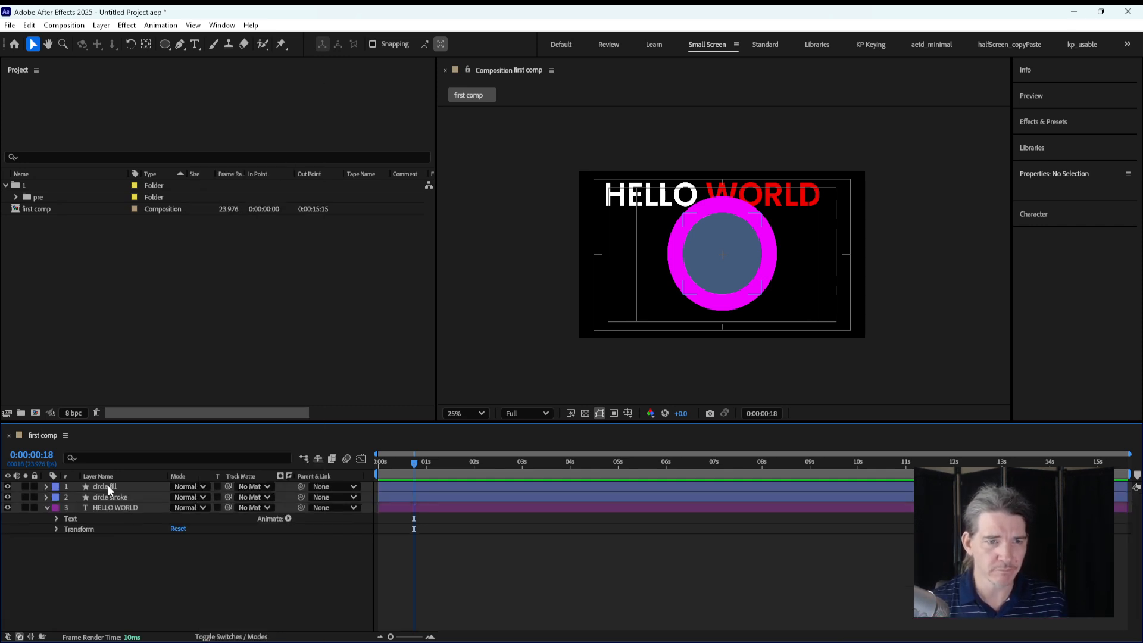
click(109, 486)
click(119, 584)
click(110, 487)
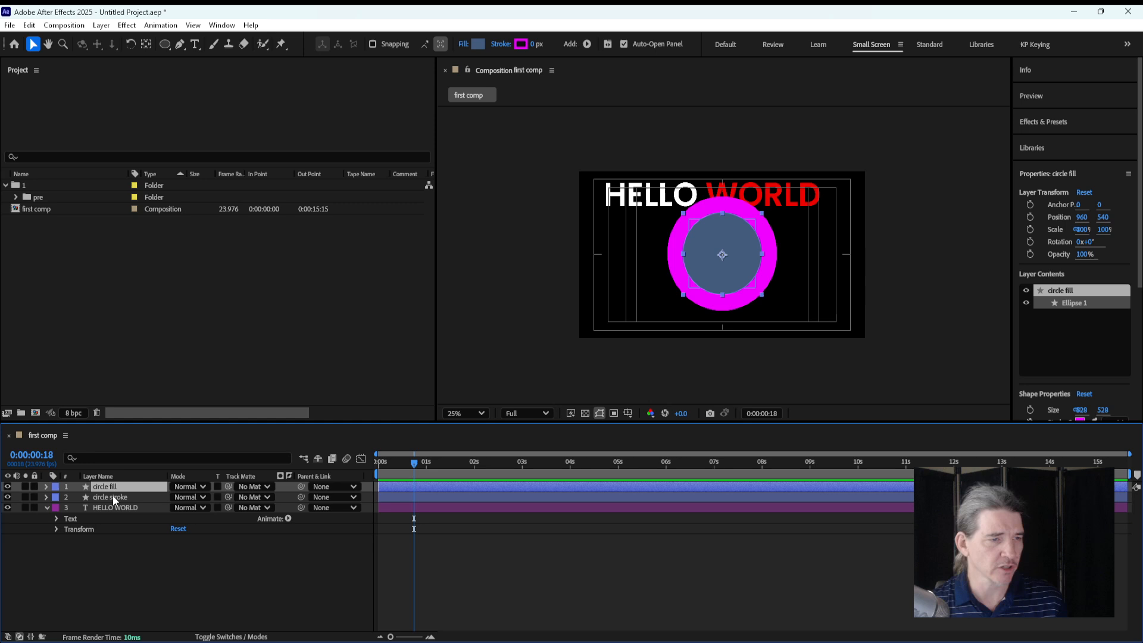
click(125, 581)
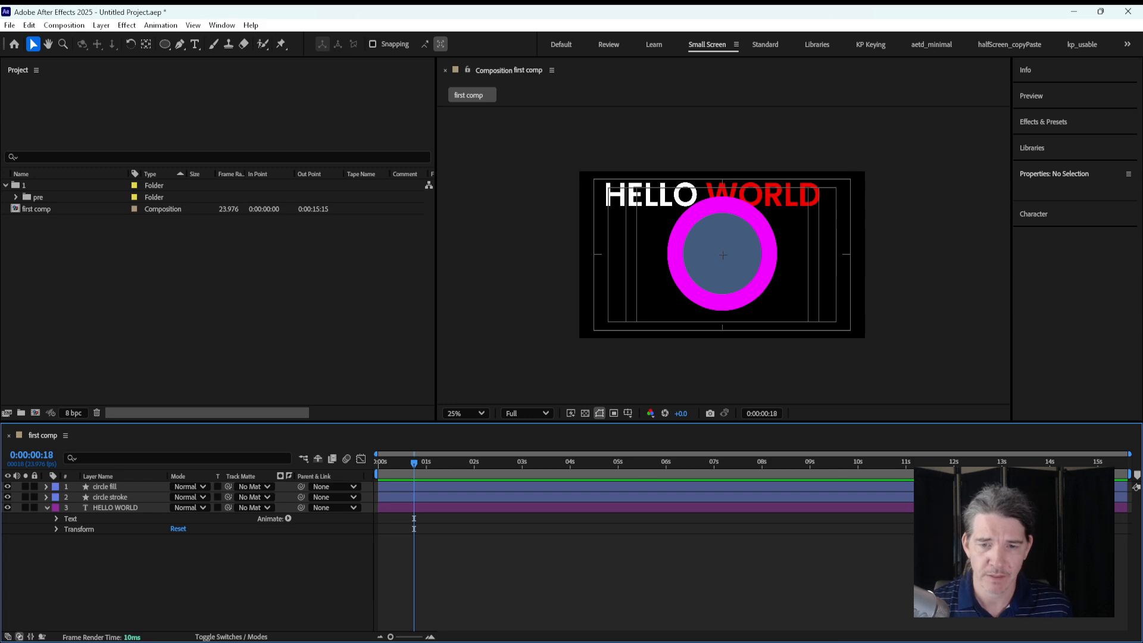
key(alt+Tab)
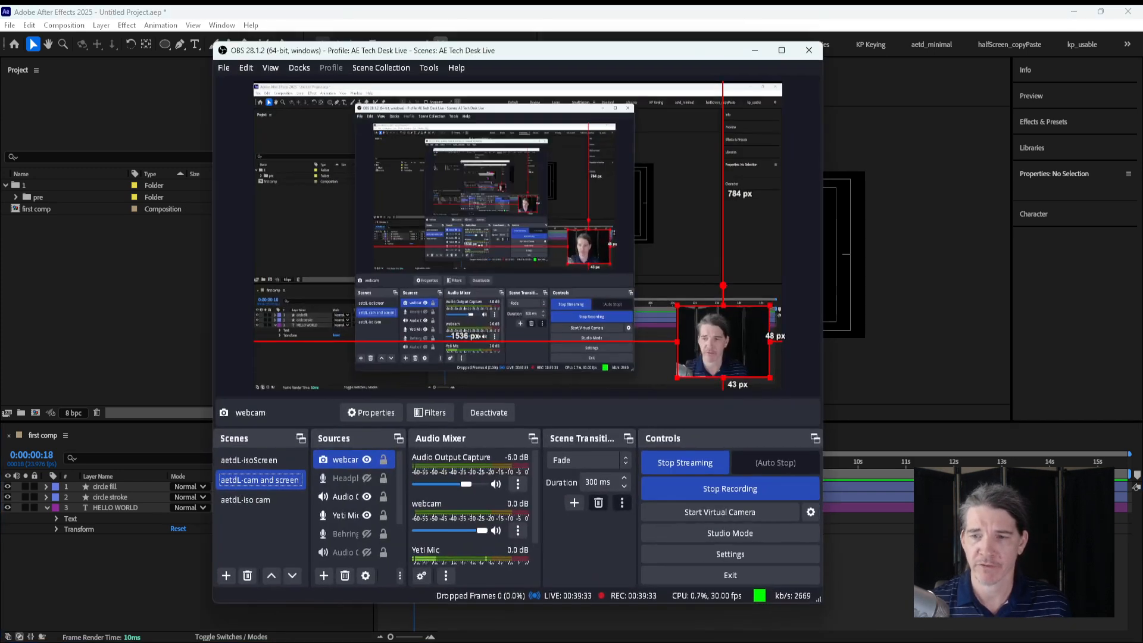
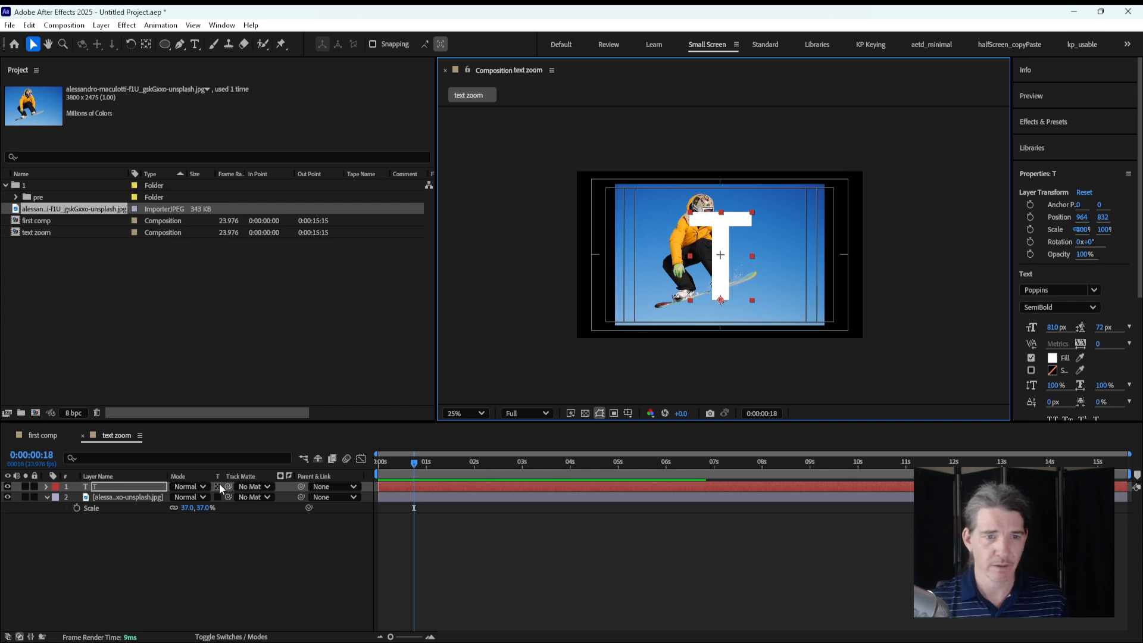
Step: Set the T text layer's blending mode to Screen and its Opacity to 66%
click(187, 487)
click(252, 256)
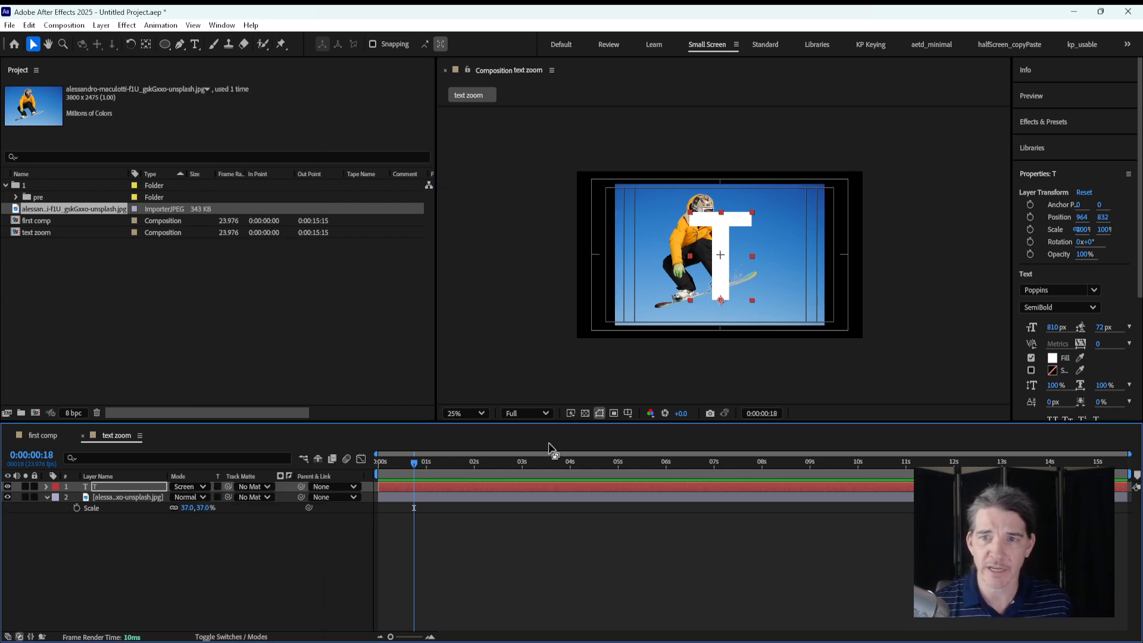
key(t)
drag(178, 503, 159, 503)
click(524, 585)
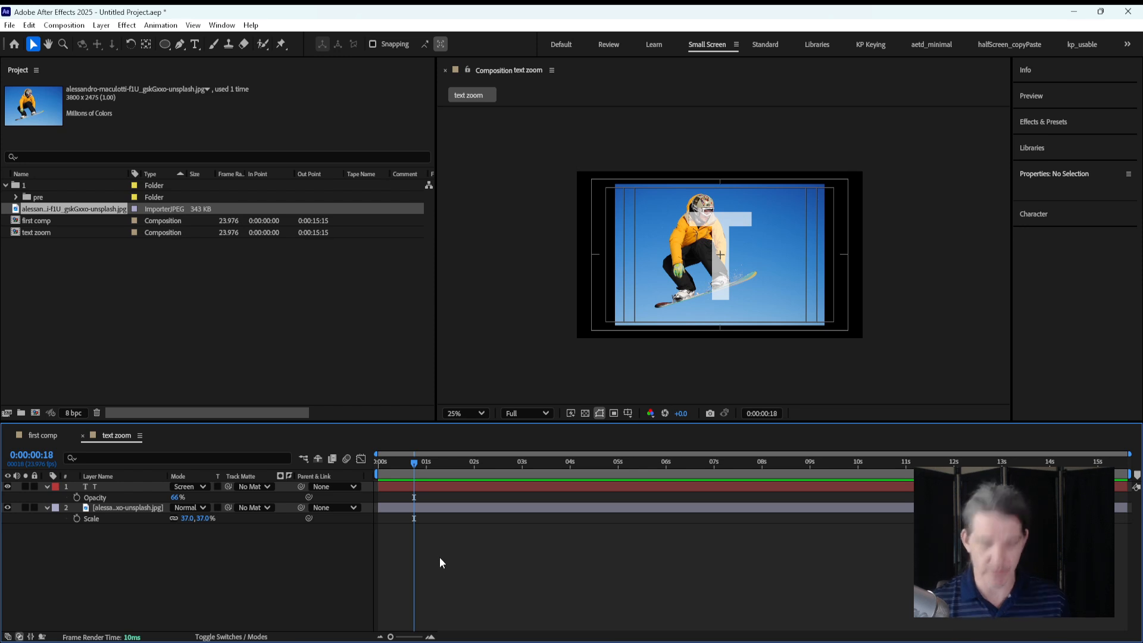
Step: Set the T text layer's blending mode back to Normal over the snowboarder image
key(period)
key(period)
click(716, 180)
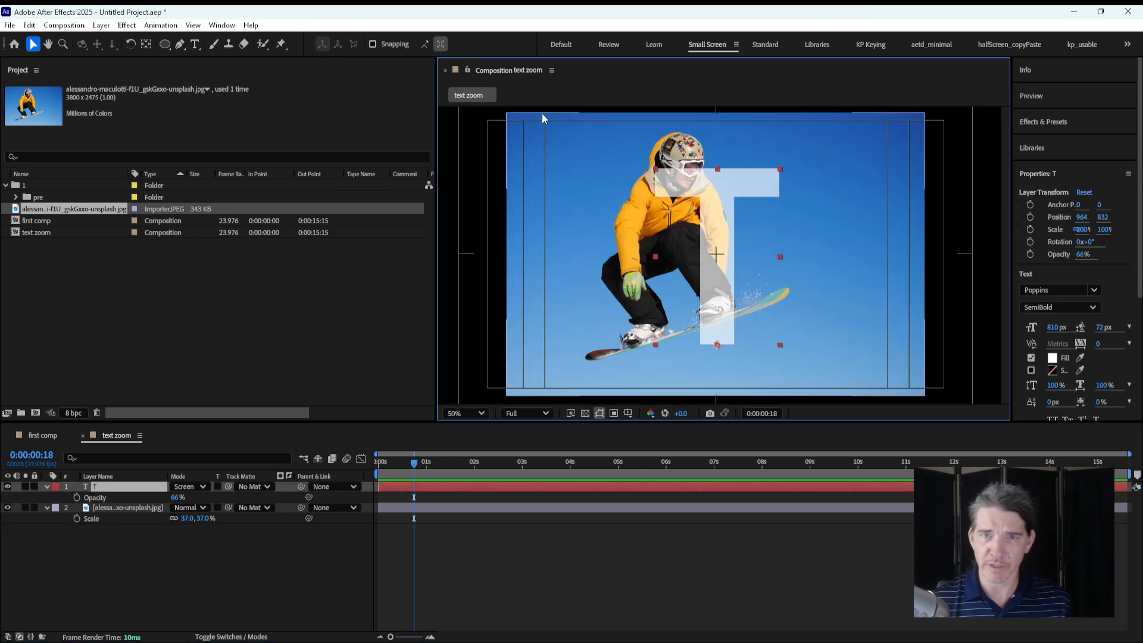
click(269, 576)
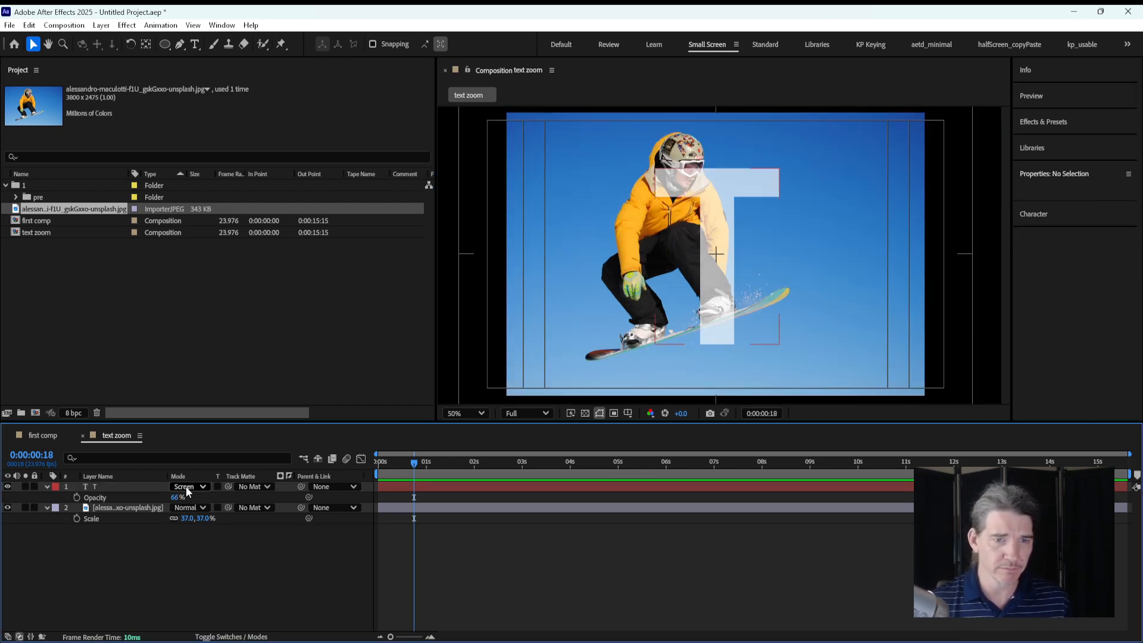
click(187, 487)
click(249, 93)
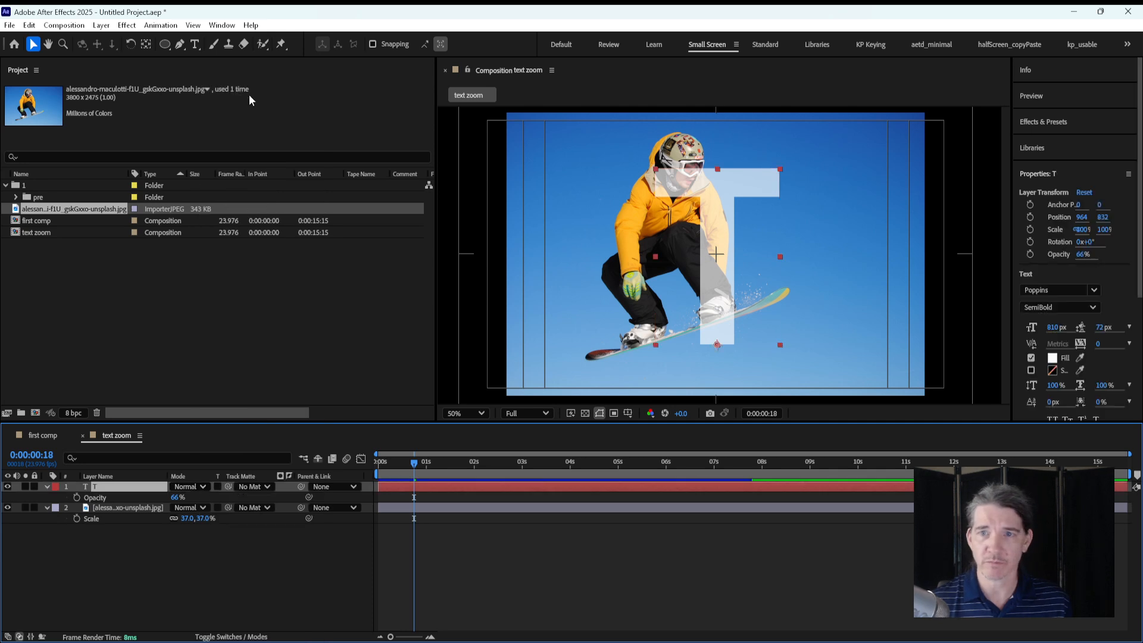
Step: Examine the T text layer's blending mode options, keep Normal, and point out its Opacity value
click(227, 595)
click(187, 487)
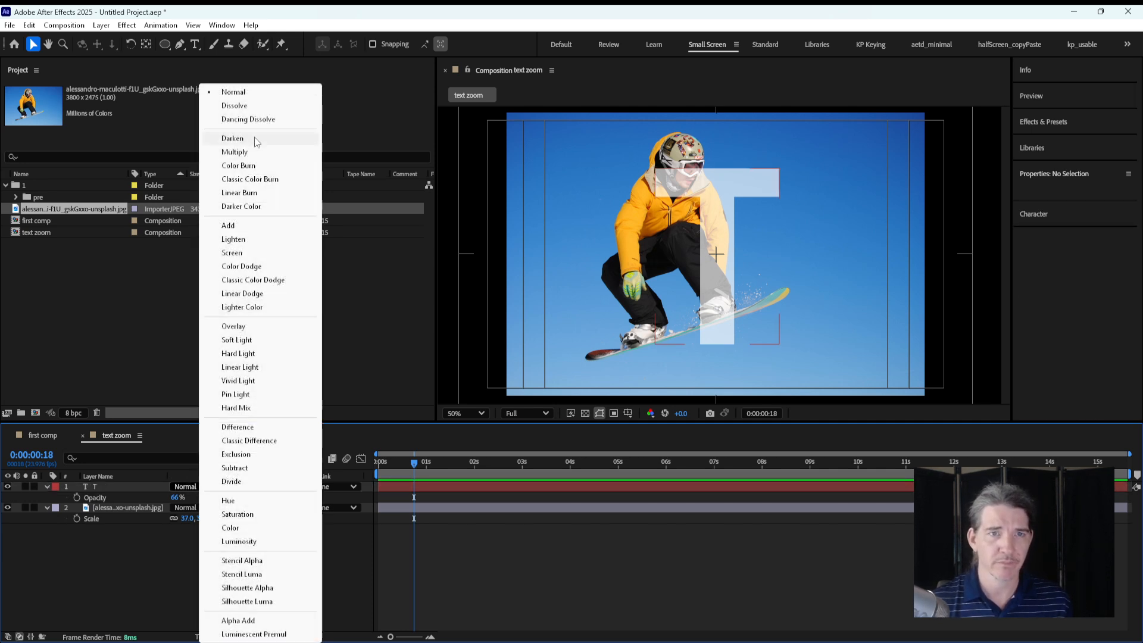
click(238, 93)
click(609, 538)
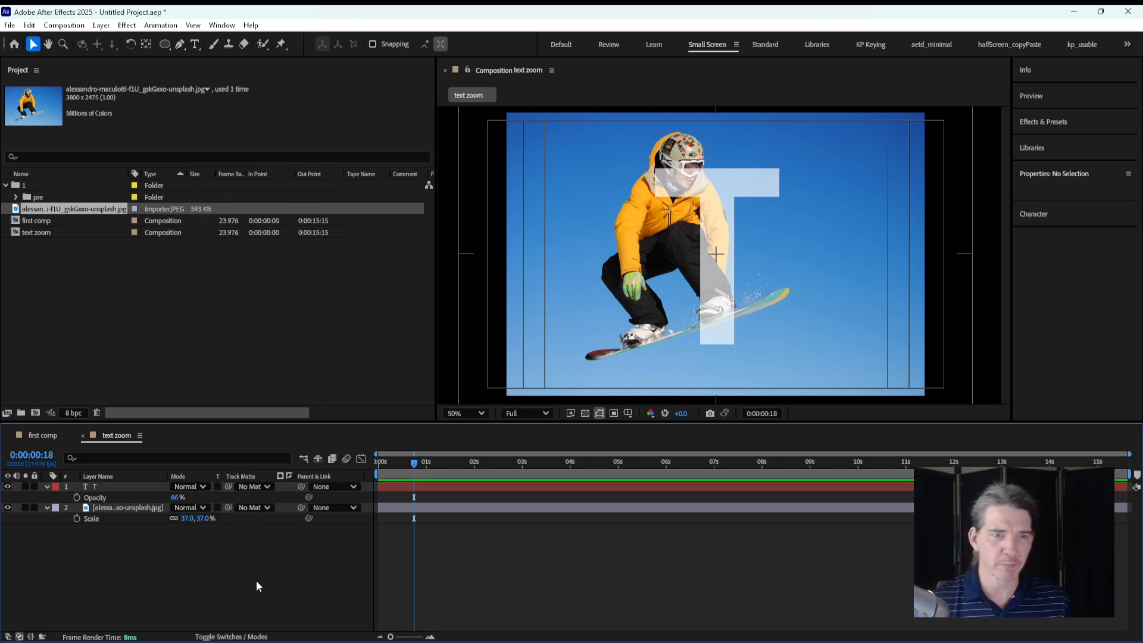
mouse_move(177, 498)
mouse_down()
mouse_move(197, 498)
mouse_move(177, 498)
mouse_up()
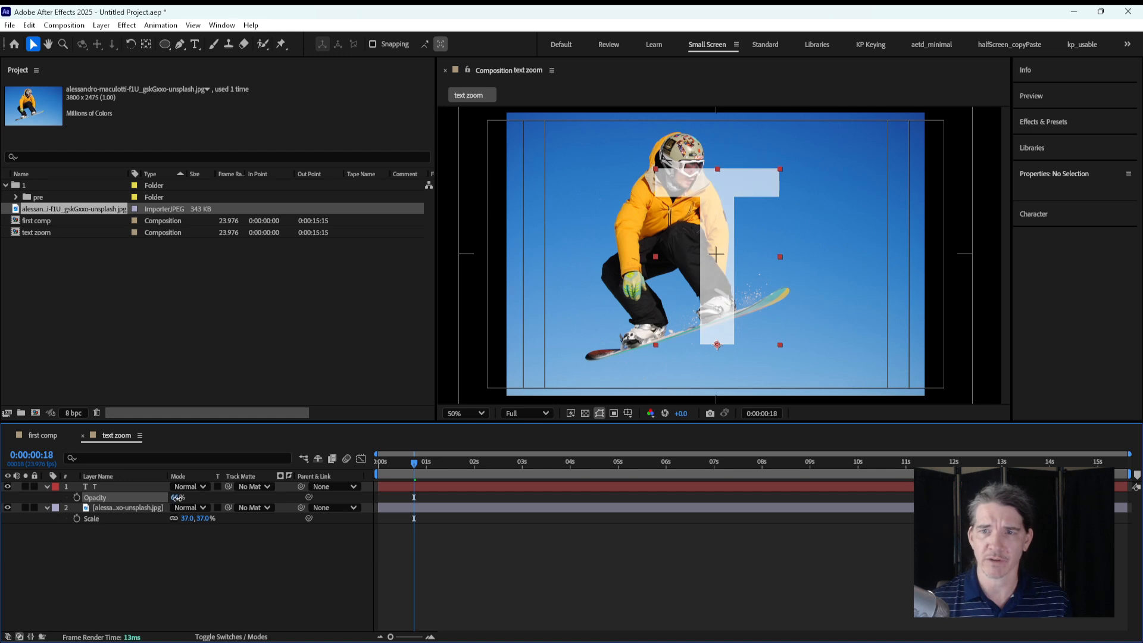
click(187, 596)
Step: Swap the timeline columns to the layer switches and back to Mode and Track Matte, with no layer selected
click(123, 508)
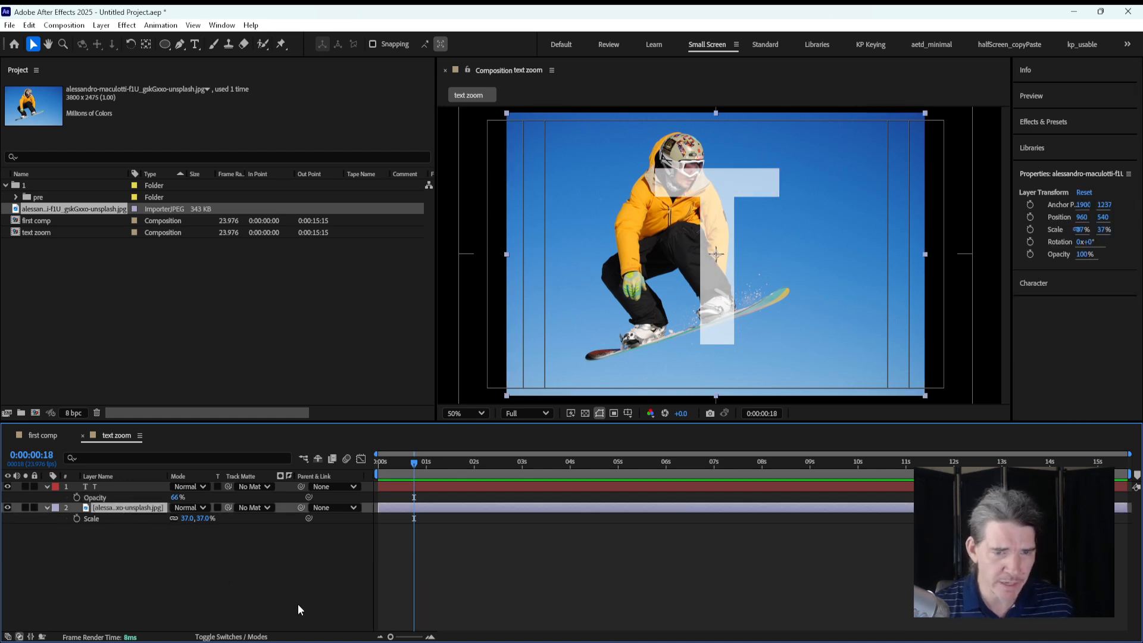
click(298, 604)
click(245, 637)
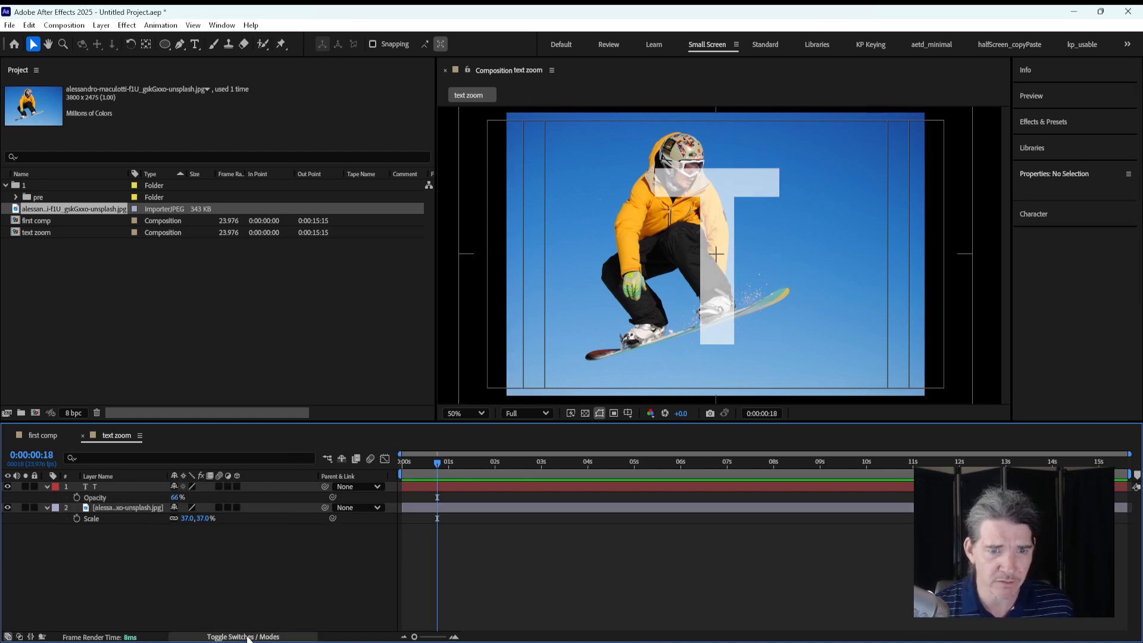
click(245, 637)
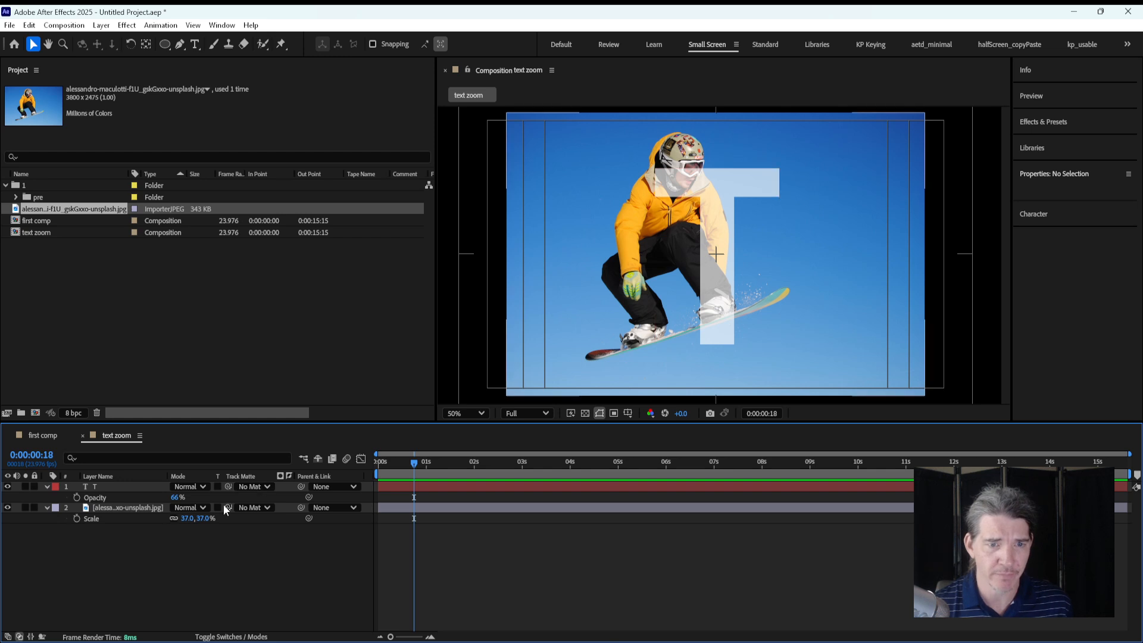
Step: Set the T text layer's Opacity to 100% and use it as the snowboarder image layer's track matte
drag(177, 497, 283, 497)
click(306, 591)
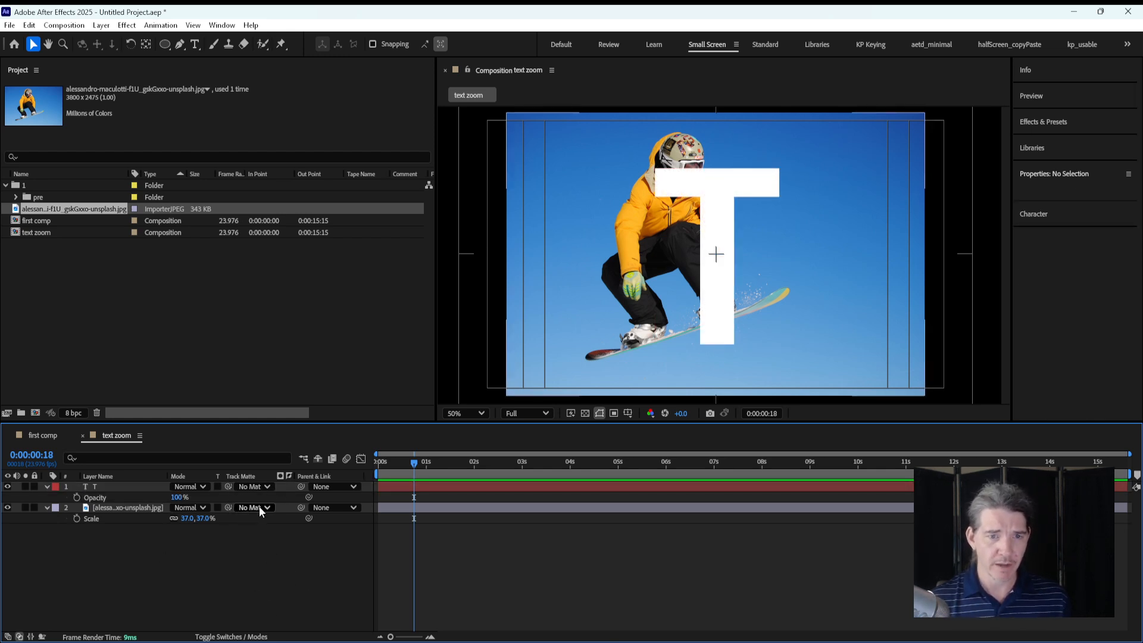
click(260, 507)
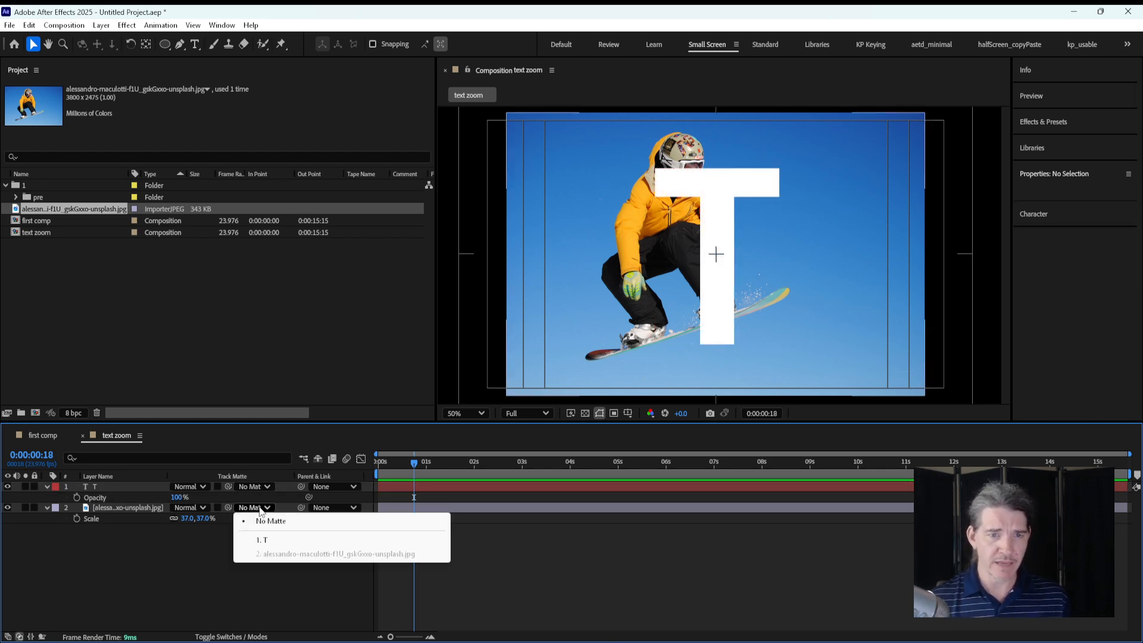
click(124, 507)
click(269, 507)
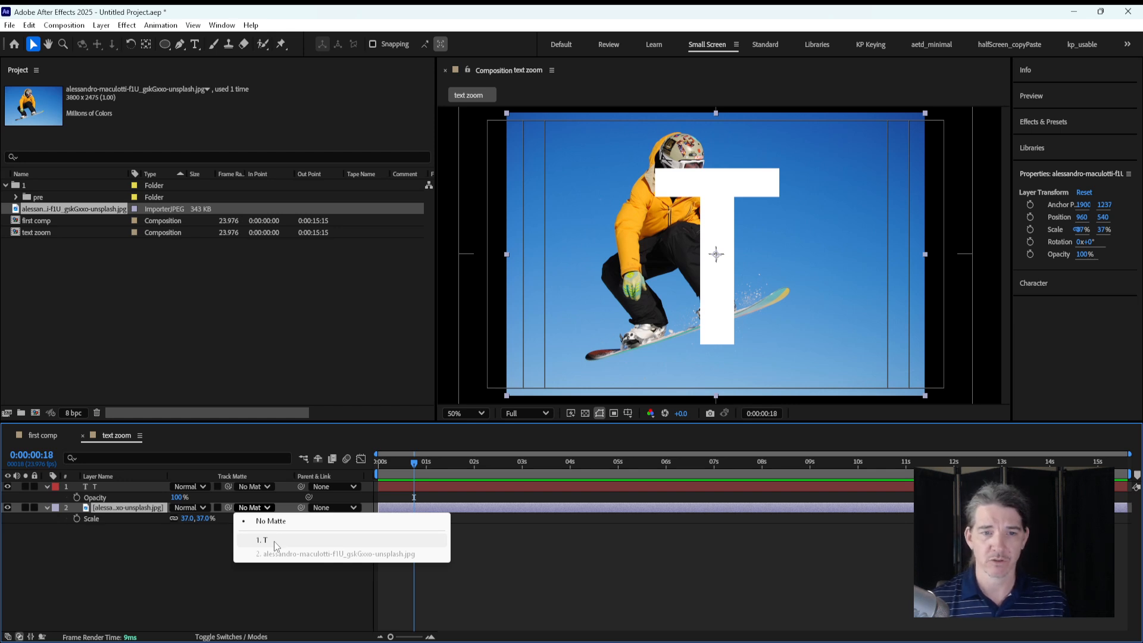
click(274, 540)
click(296, 564)
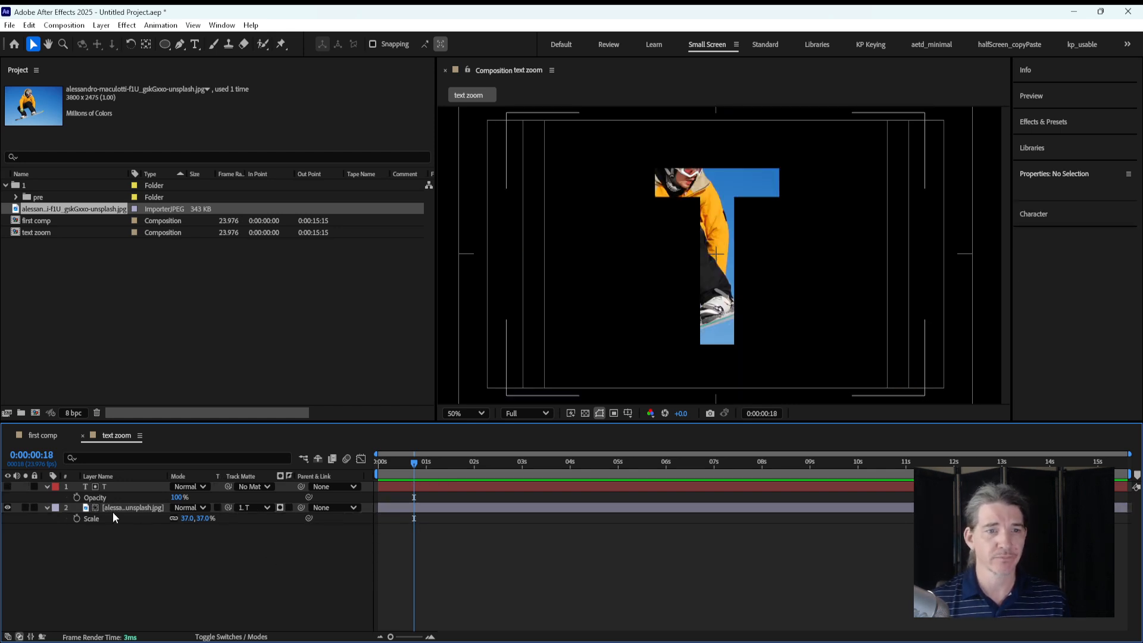
Step: Scale the matted snowboarder image down to 30% and move it to position 960, 550
click(130, 485)
click(177, 512)
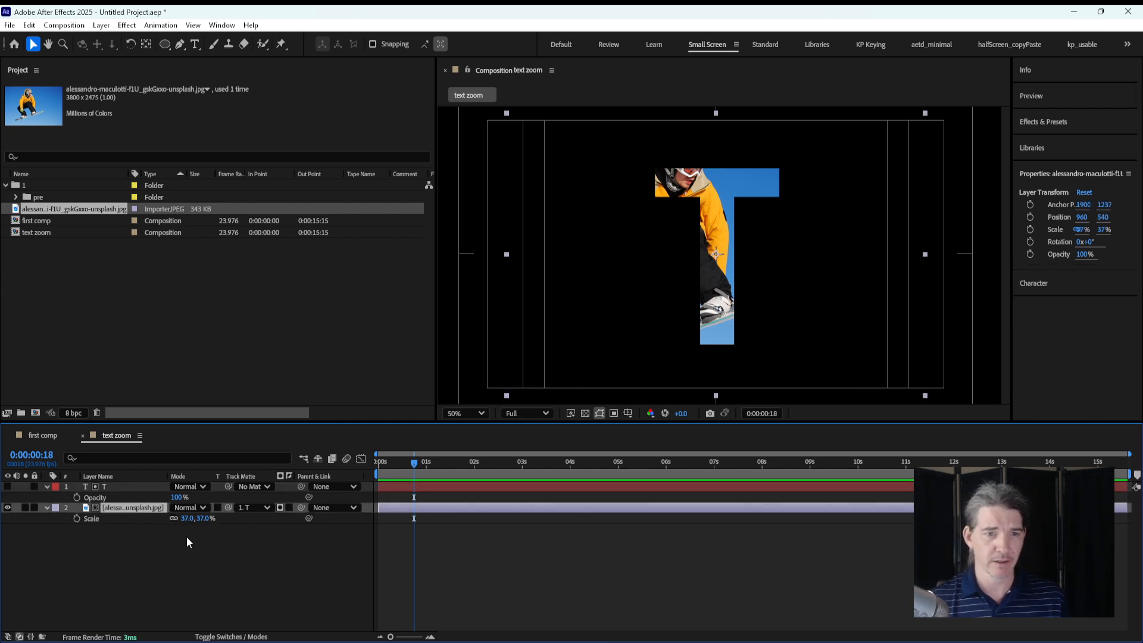
mouse_move(189, 518)
mouse_down()
mouse_move(207, 517)
mouse_move(185, 517)
mouse_up()
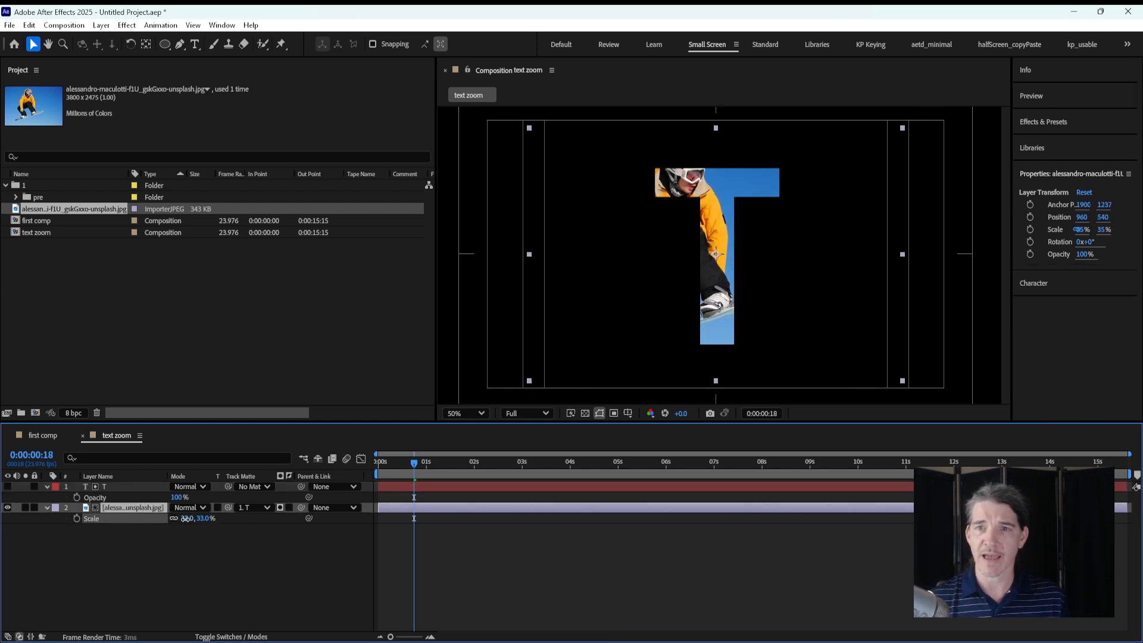
mouse_move(591, 303)
mouse_down()
mouse_move(635, 316)
mouse_move(671, 298)
mouse_move(595, 306)
mouse_move(634, 301)
mouse_move(597, 296)
mouse_move(649, 296)
mouse_move(607, 301)
mouse_move(612, 291)
mouse_move(658, 309)
mouse_move(582, 295)
mouse_move(604, 300)
mouse_up()
click(154, 582)
click(141, 507)
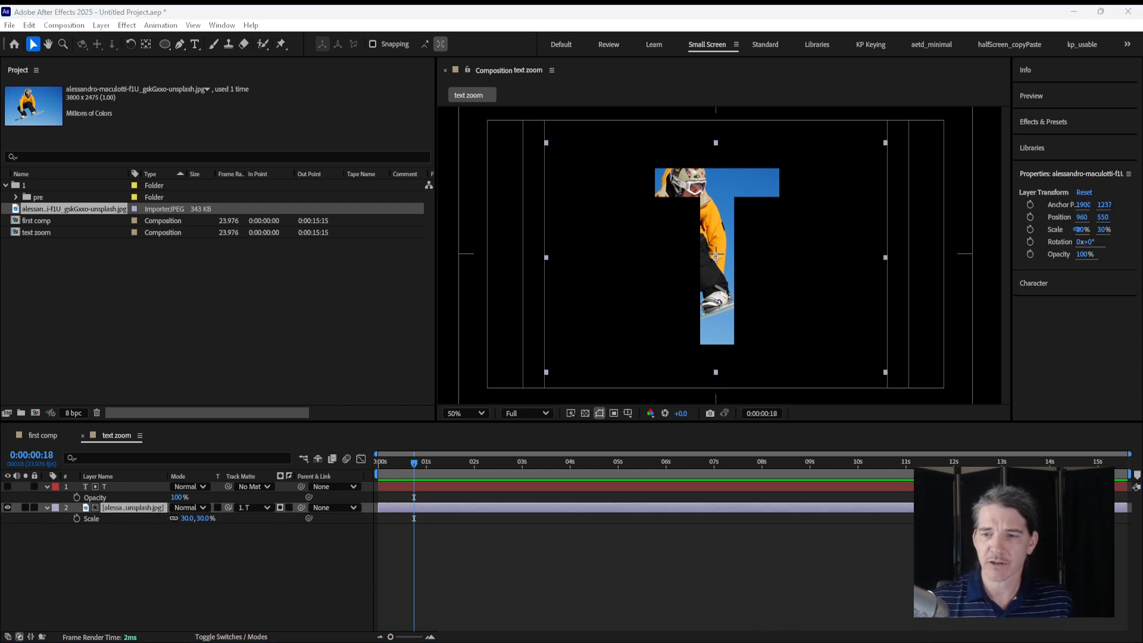
Step: Switch to Media Player to examine the reference T effect and return to After Effects
key(alt+Tab)
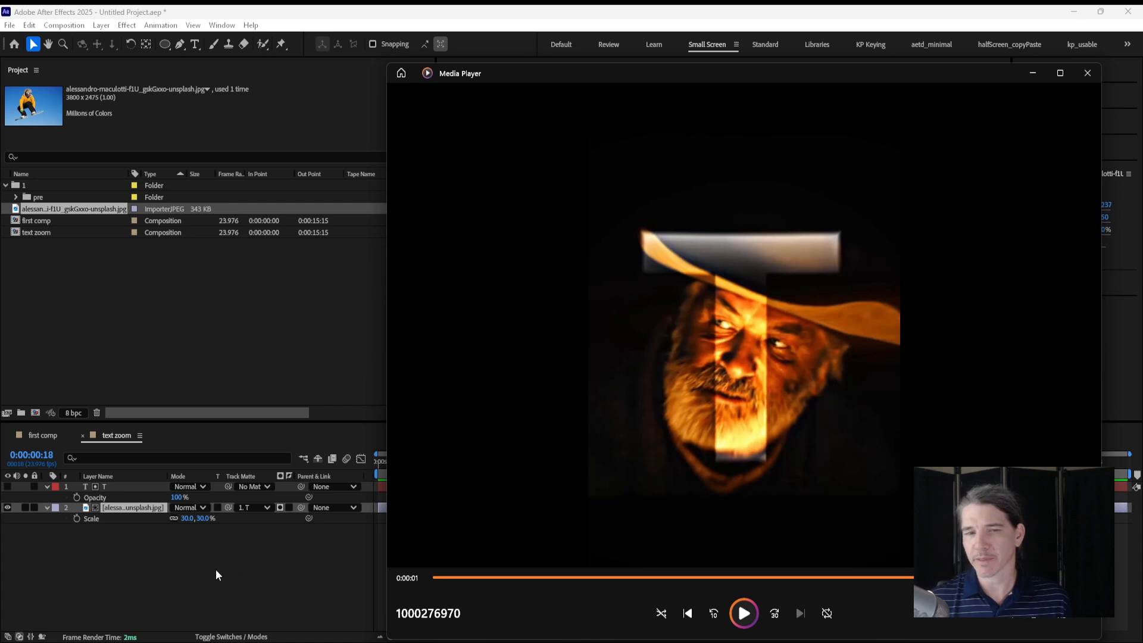
click(199, 572)
Step: Duplicate the matted snowboarder image layer and set the lower copy's track matte to No Matte
click(134, 508)
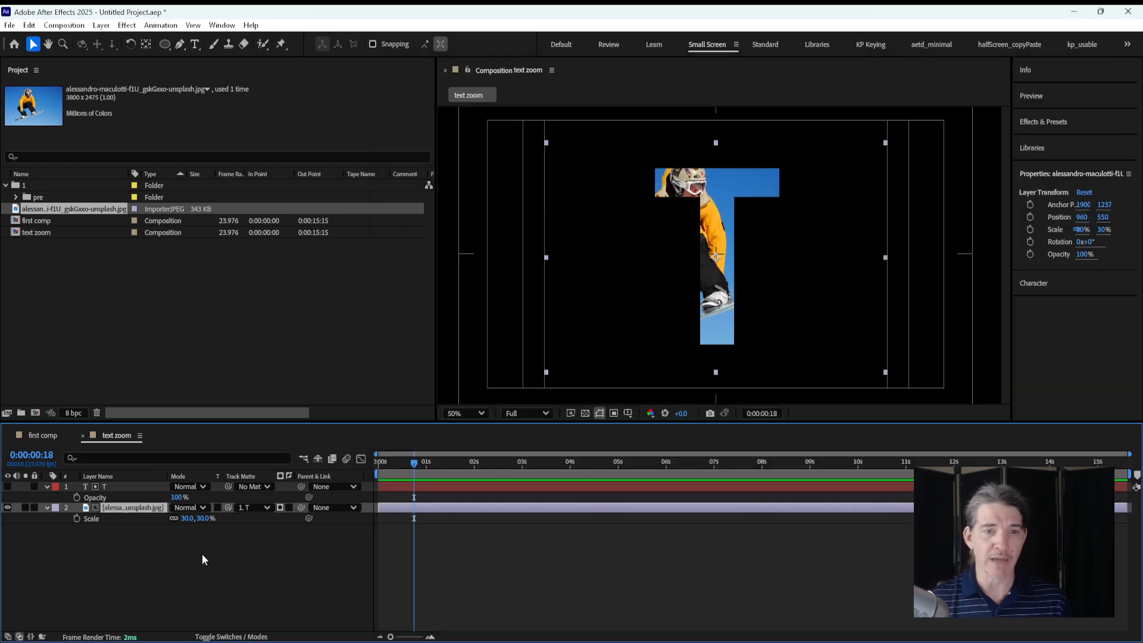
key(ctrl+d)
click(127, 519)
click(256, 518)
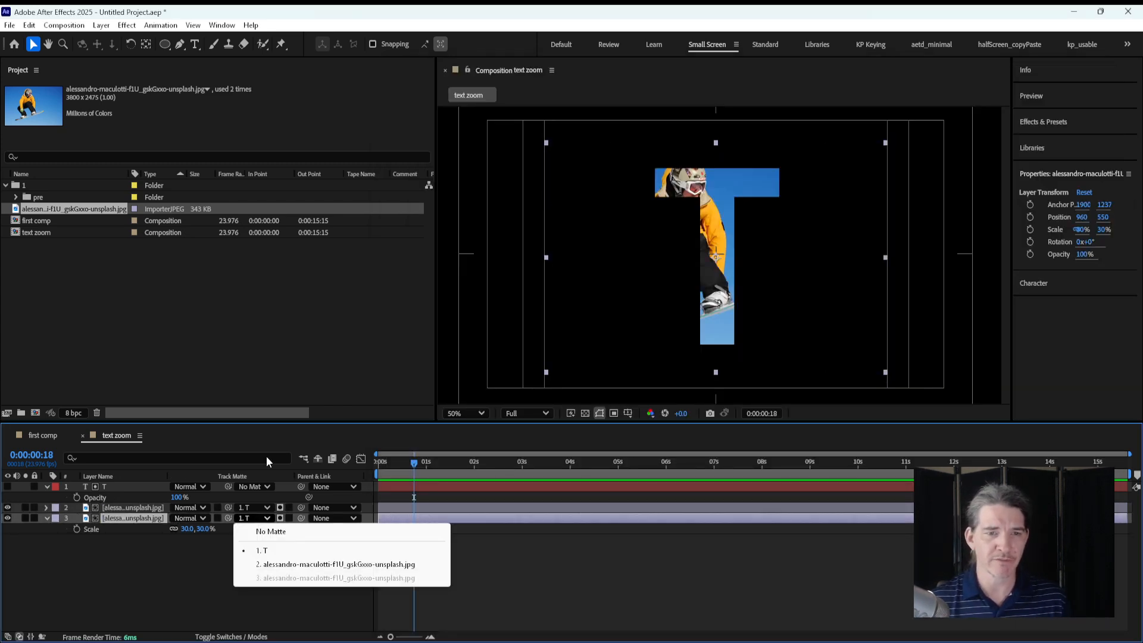
click(271, 531)
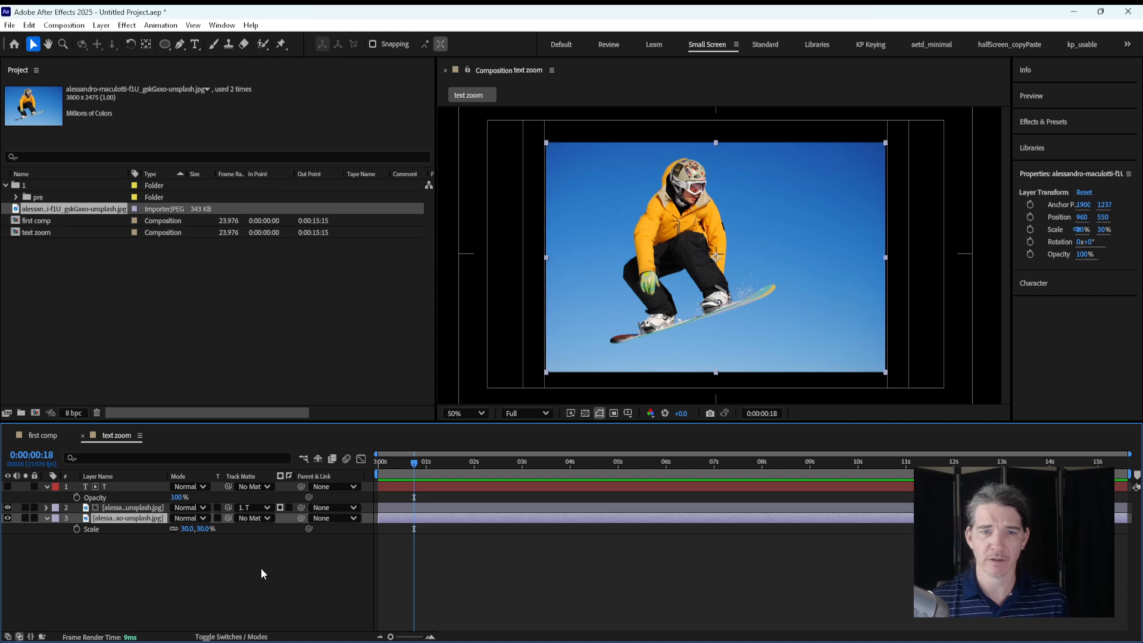
Step: Lower the Opacity of the unmatted snowboarder image copy to 38%
key(t)
drag(179, 533, 145, 531)
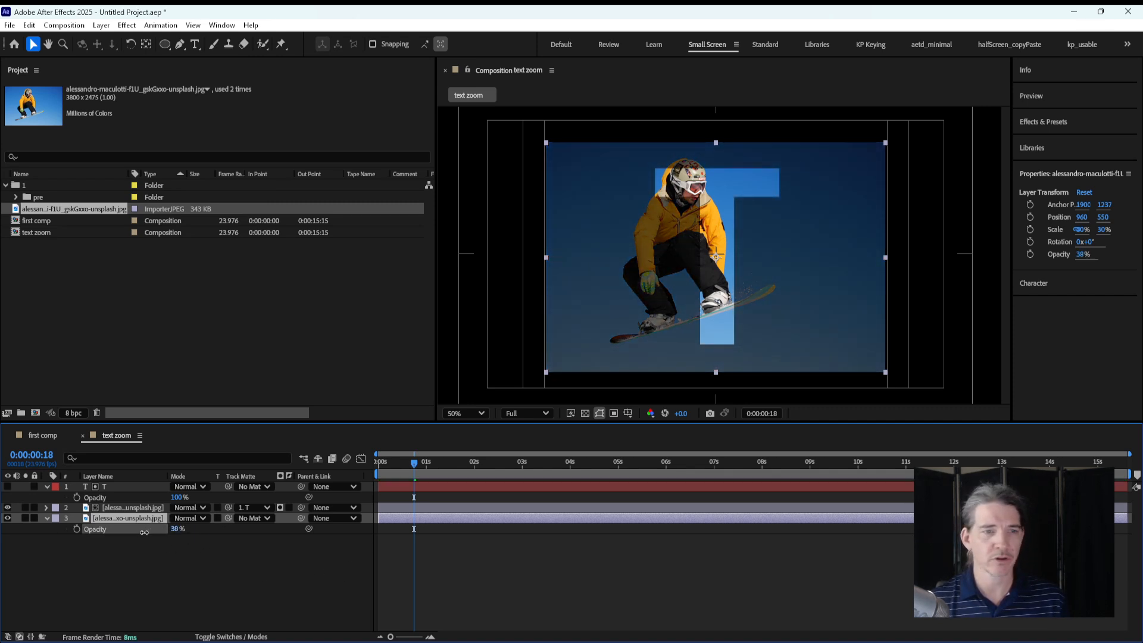
click(163, 549)
Step: Solo the semi-transparent image copy and examine the text zoom composition's background color setting, cancelling without changes
click(25, 518)
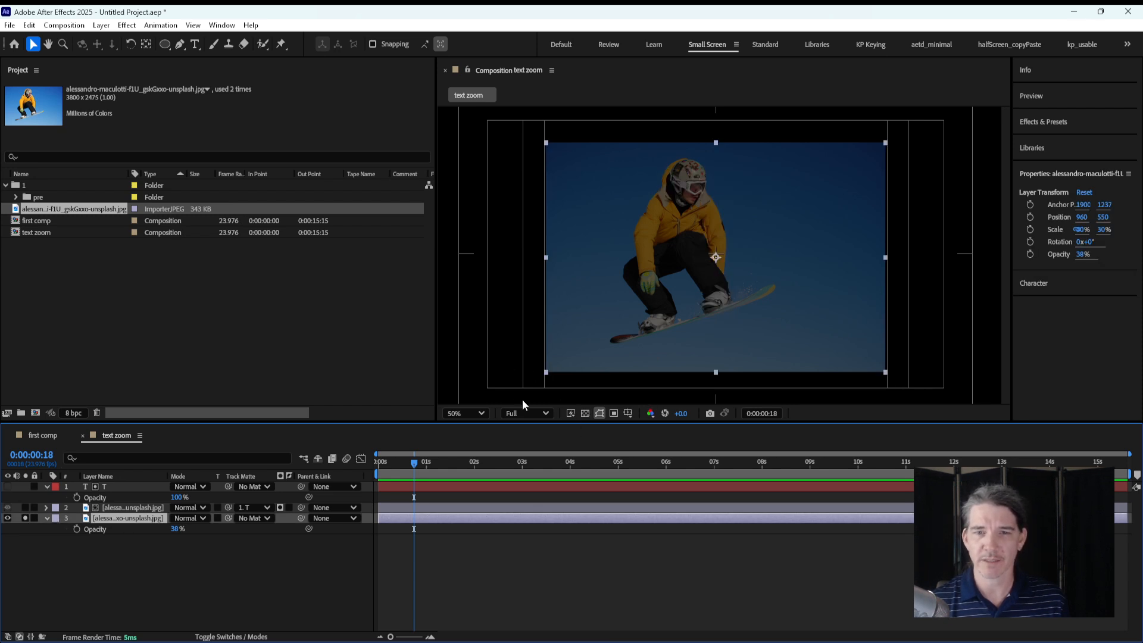
click(545, 567)
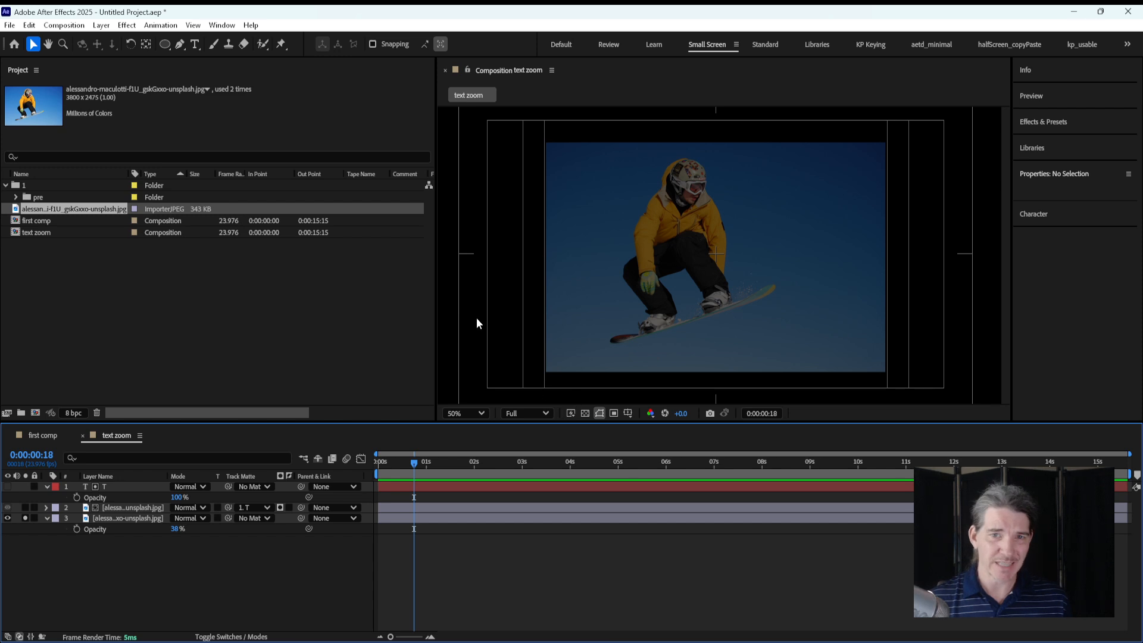
click(64, 26)
click(101, 59)
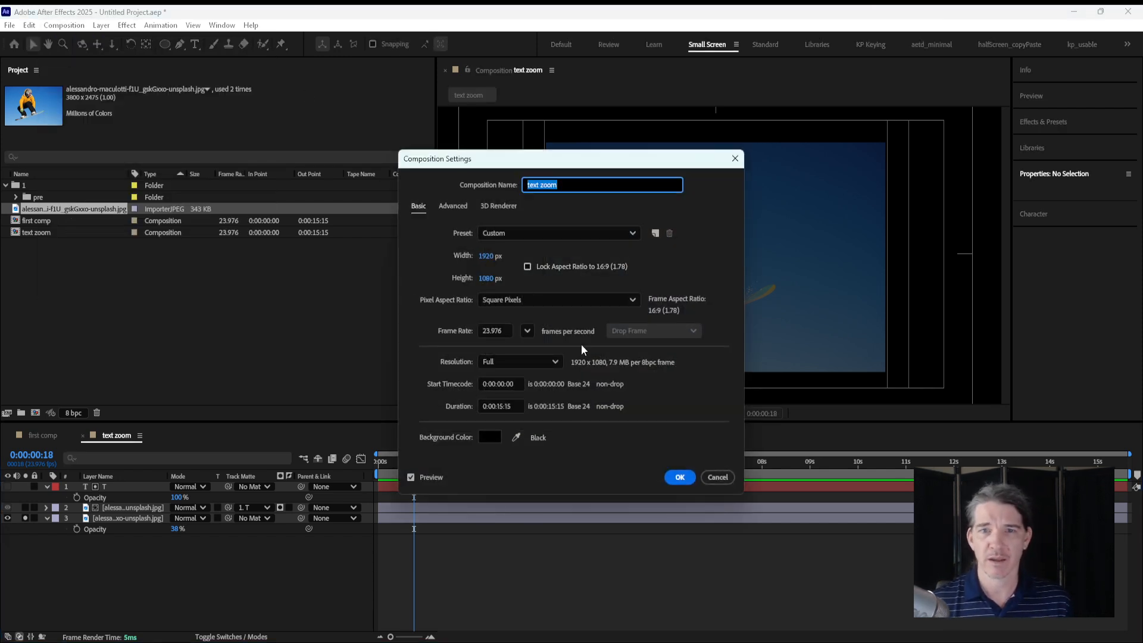
click(485, 435)
drag(569, 282, 566, 318)
click(690, 276)
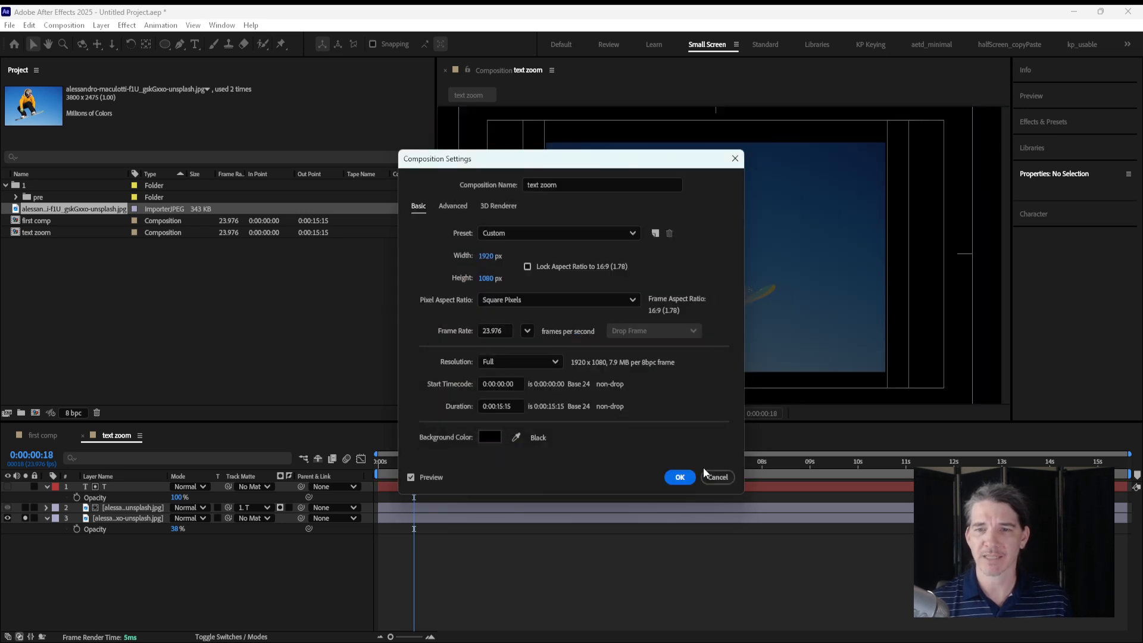
click(718, 477)
Step: Turn the transparency grid on and off to inspect the soloed image copy's transparency, and unsolo the layer
click(585, 413)
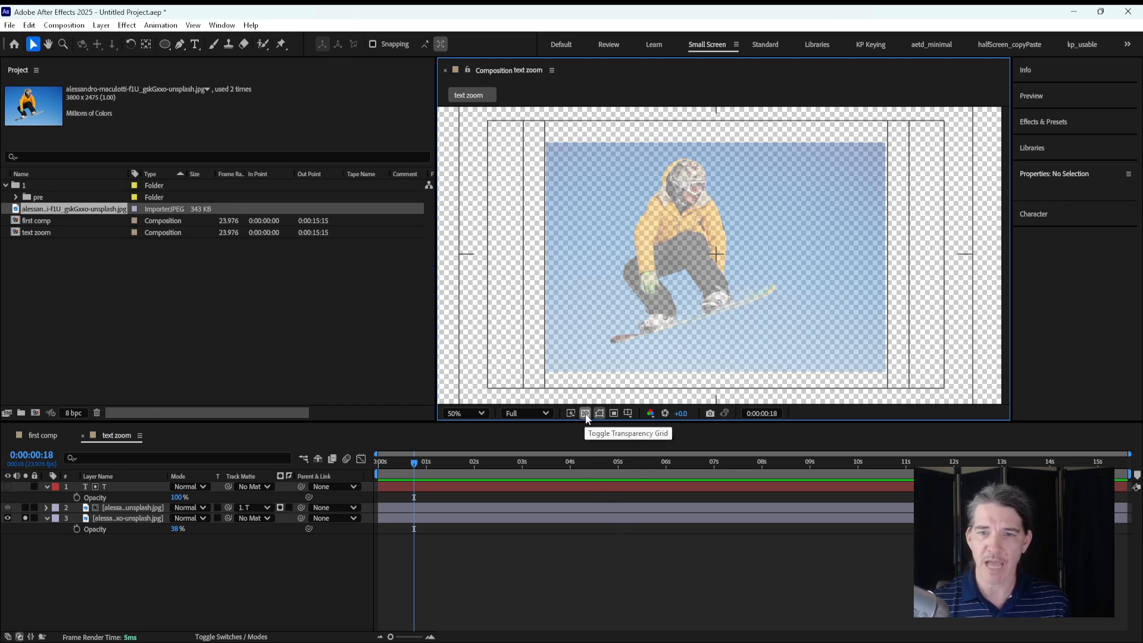
click(585, 413)
click(585, 413)
click(585, 414)
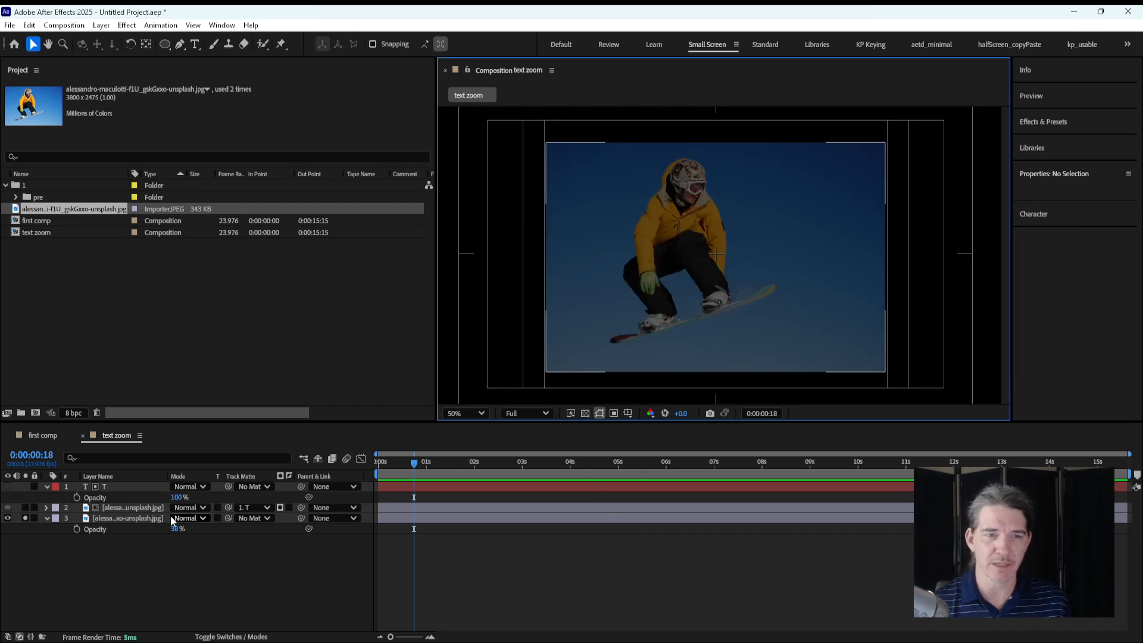
click(145, 520)
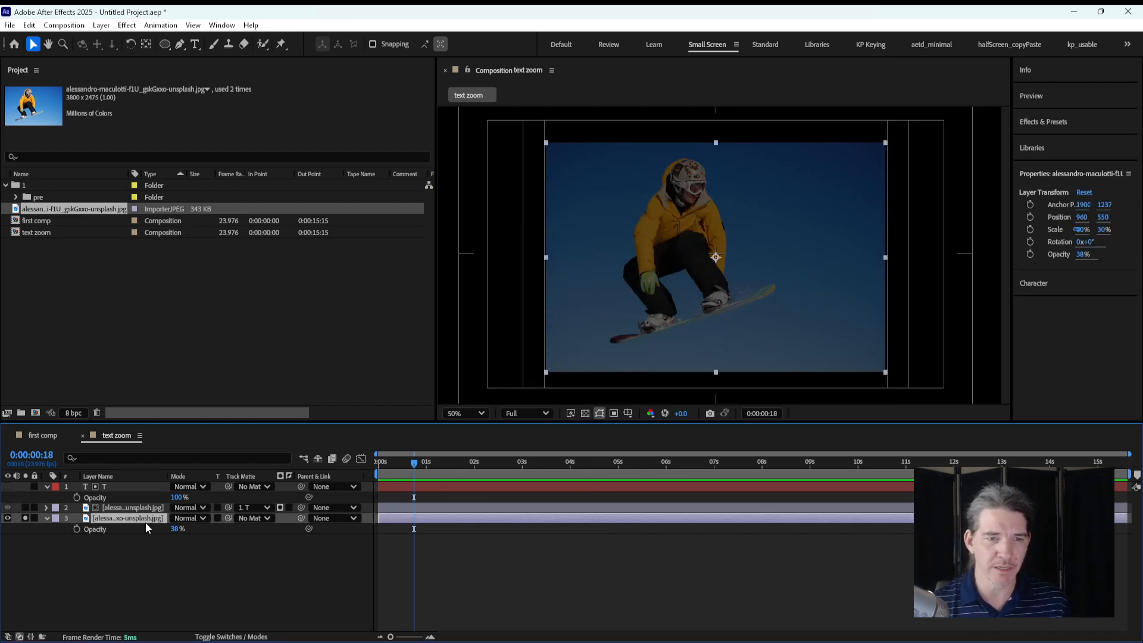
click(585, 414)
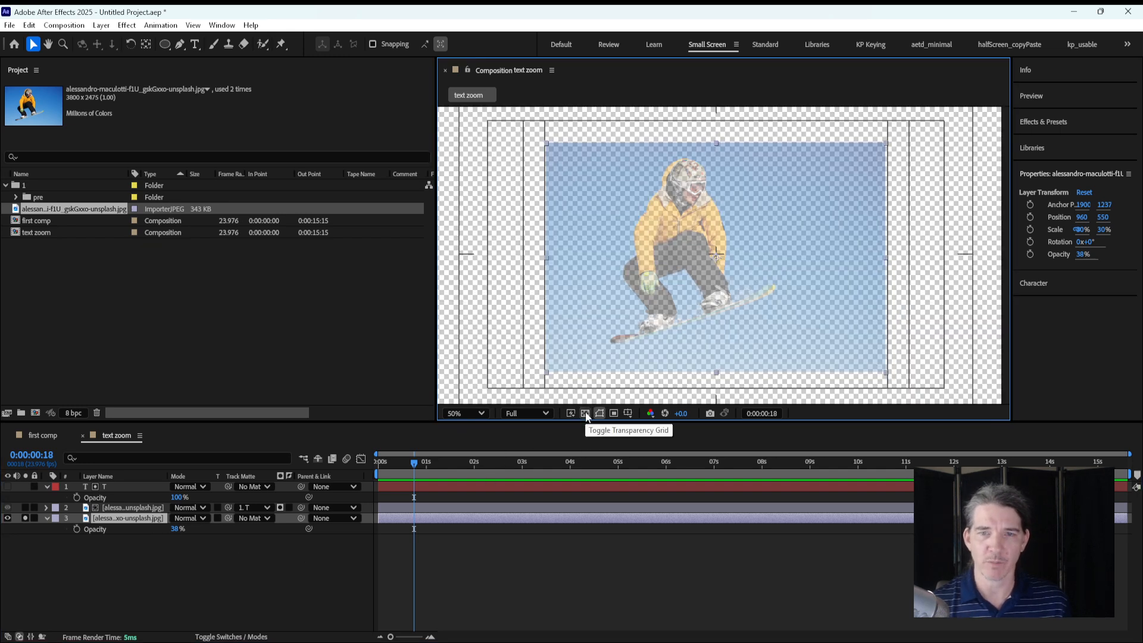
click(585, 414)
click(84, 553)
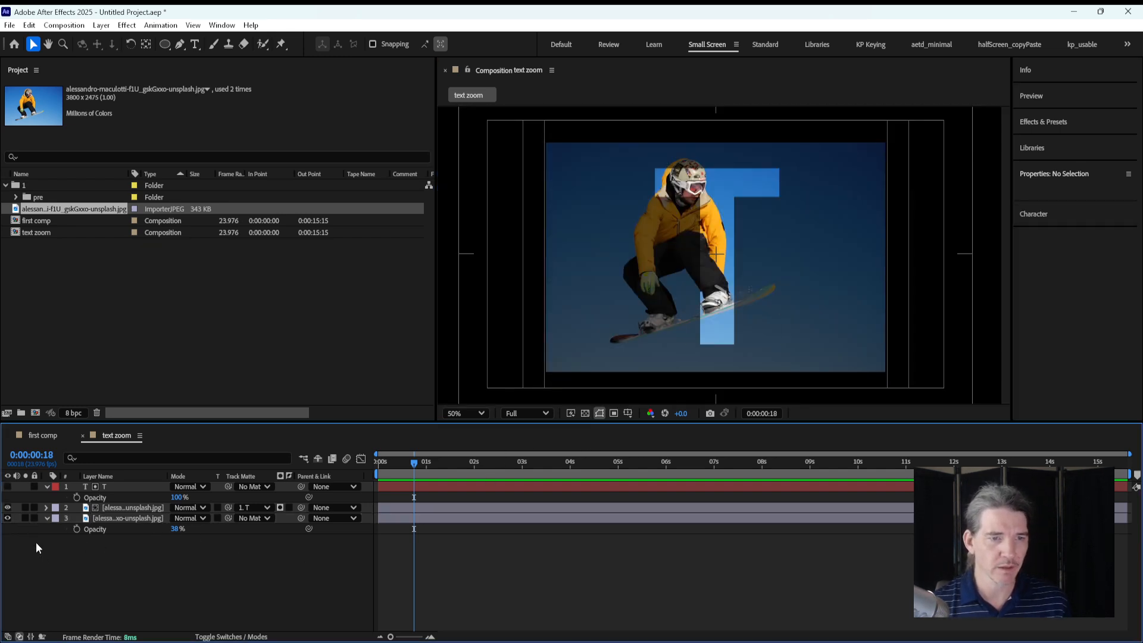
Step: Solo the T-matted image layer to view it alone, and unsolo it
click(25, 507)
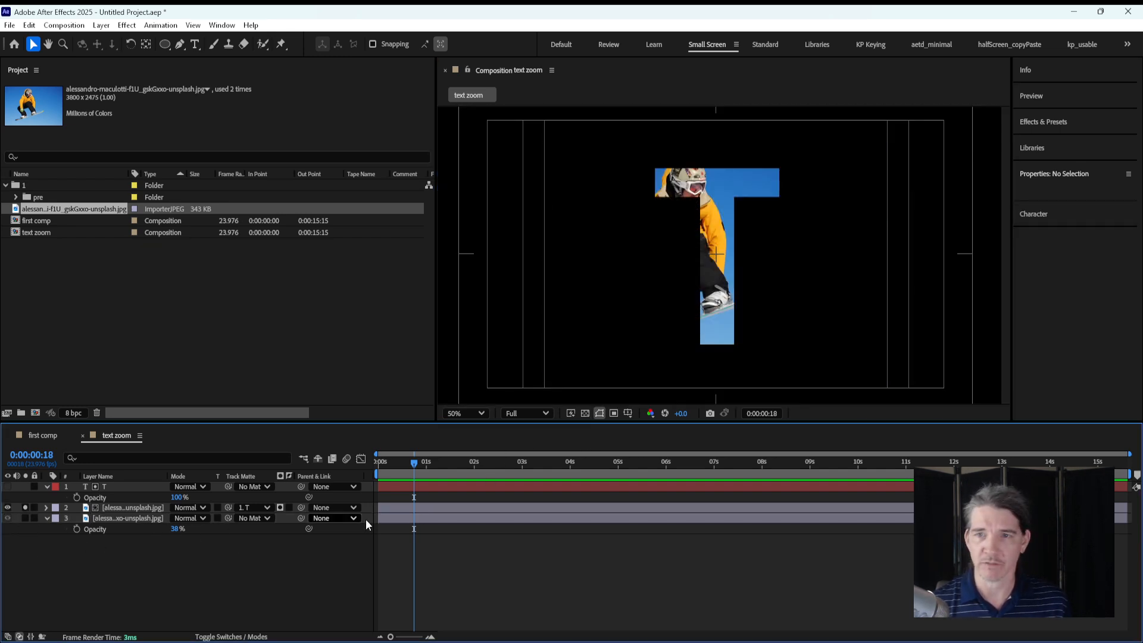
click(128, 507)
click(212, 595)
click(25, 507)
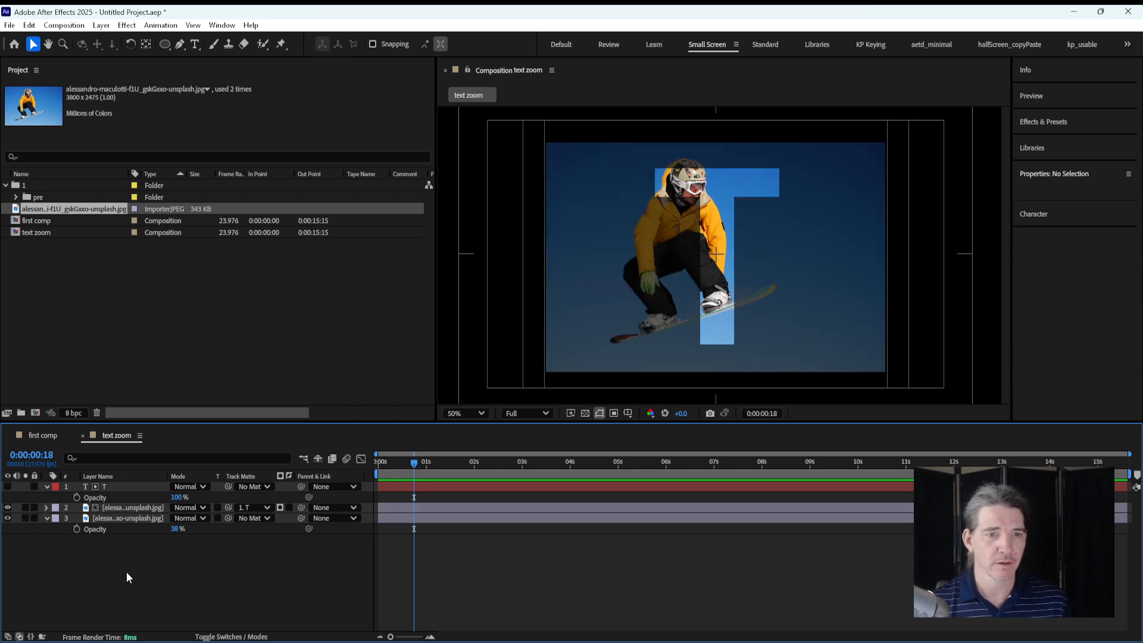
Step: Show source names instead of layer names in the timeline and select the T text layer
click(144, 508)
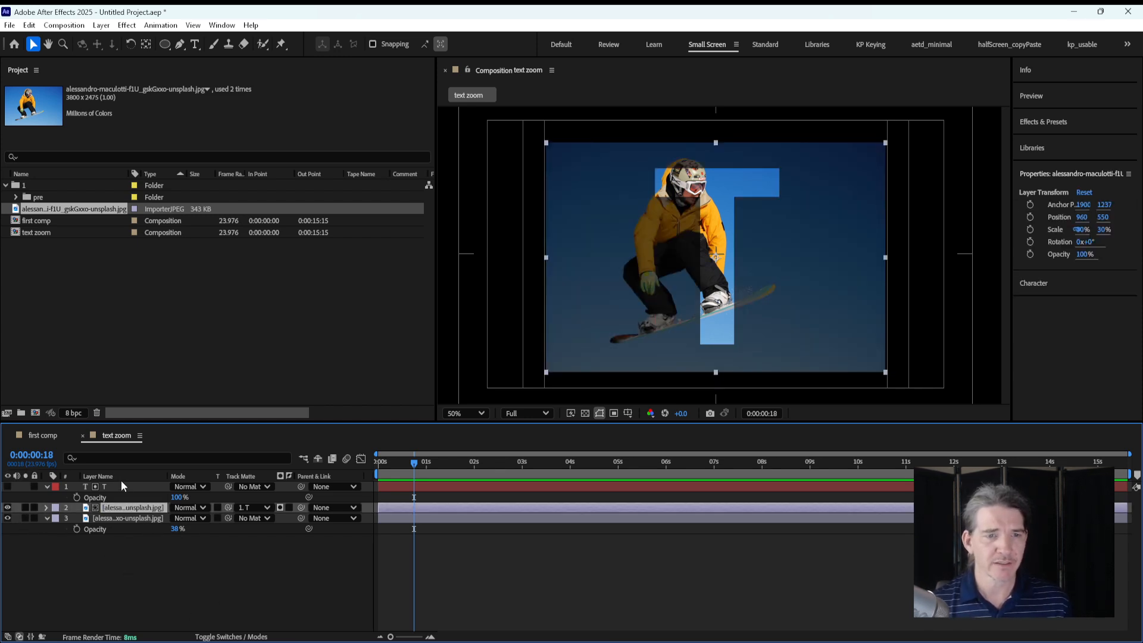
click(121, 478)
click(142, 489)
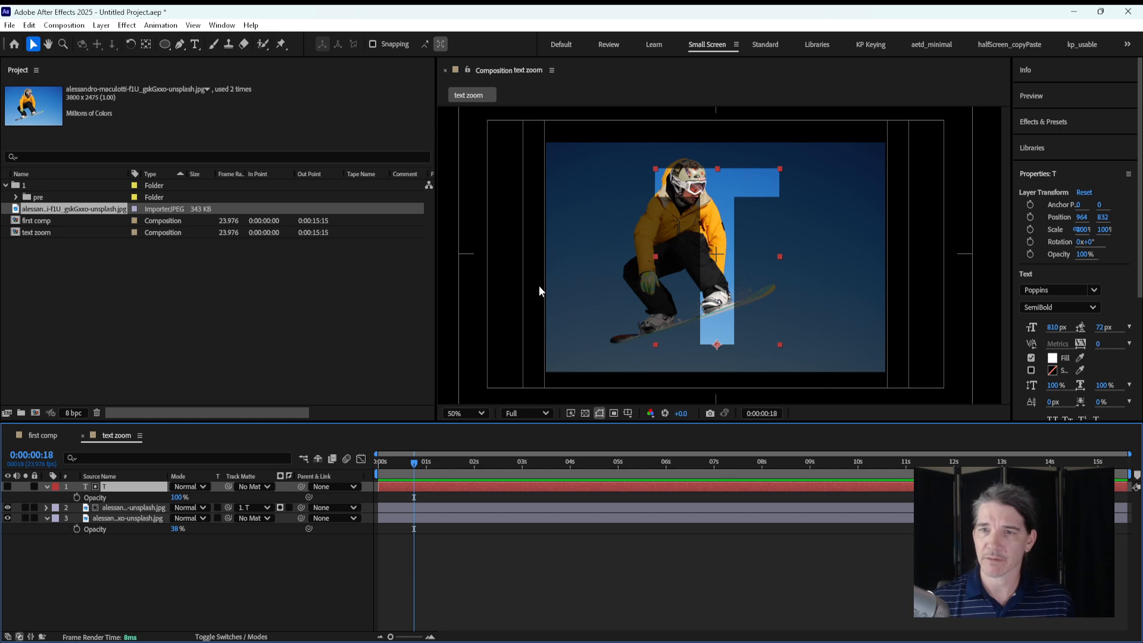
Step: Switch to Media Player to compare the composition with the reference frame, and return to After Effects
key(alt+Tab)
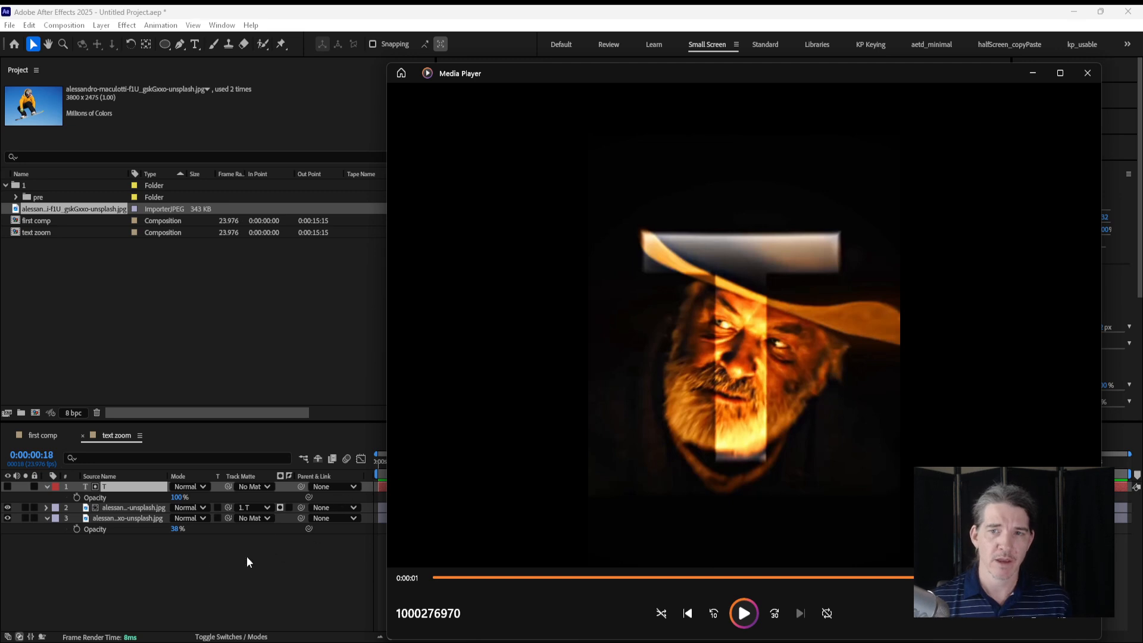
click(190, 579)
Step: Reveal the matted image layer's Scale, try a different scale inside the T, and undo the change
click(144, 508)
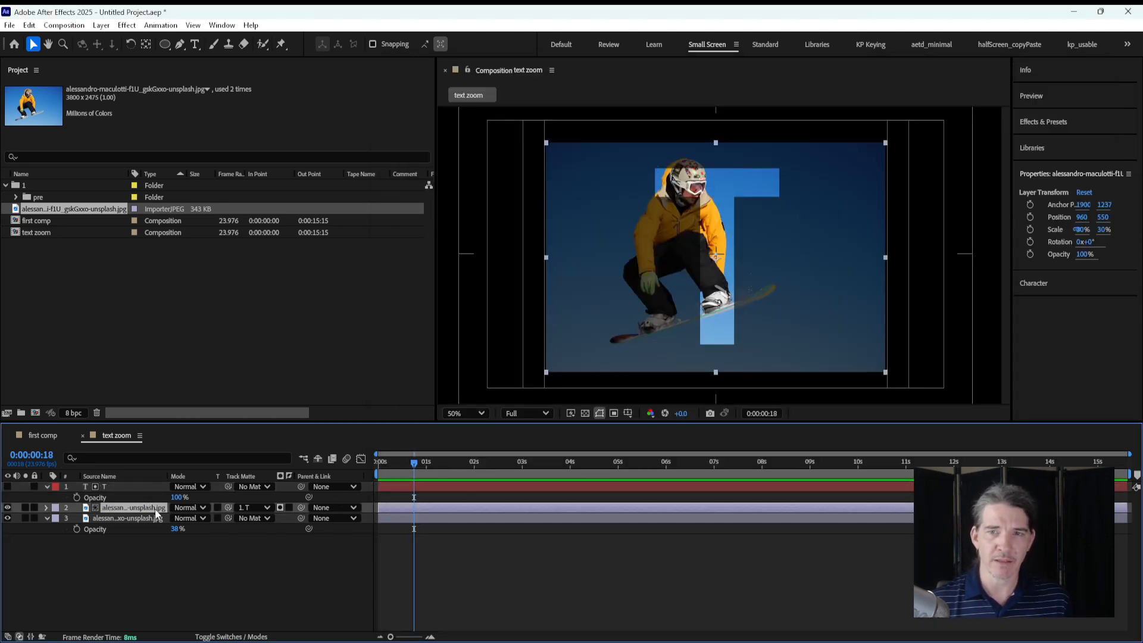
key(s)
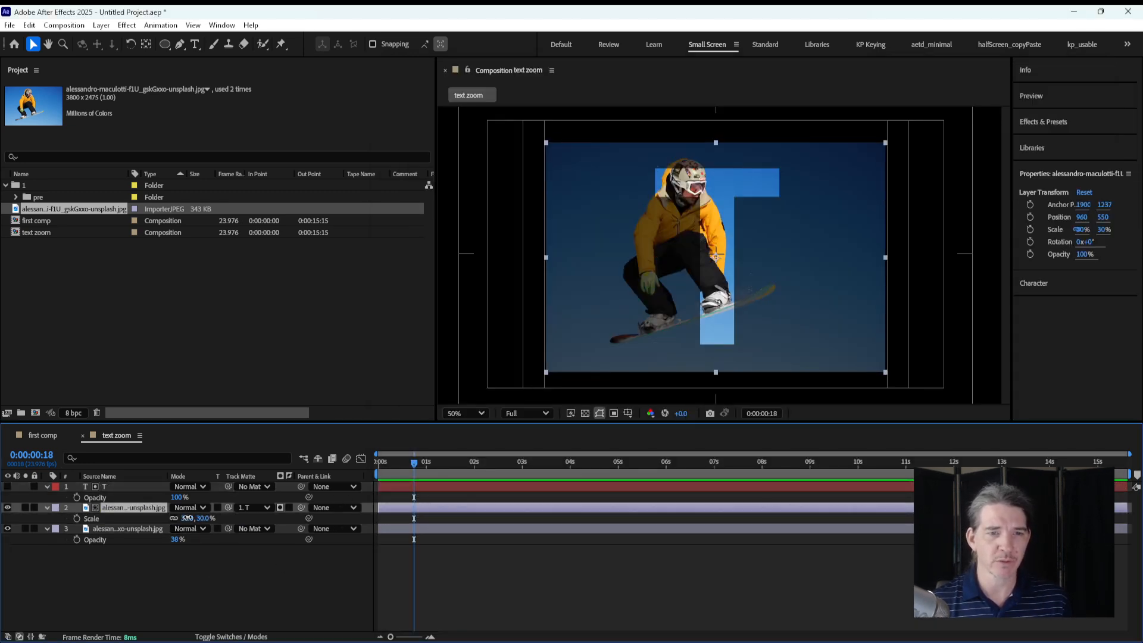
drag(187, 518, 198, 516)
key(ctrl+z)
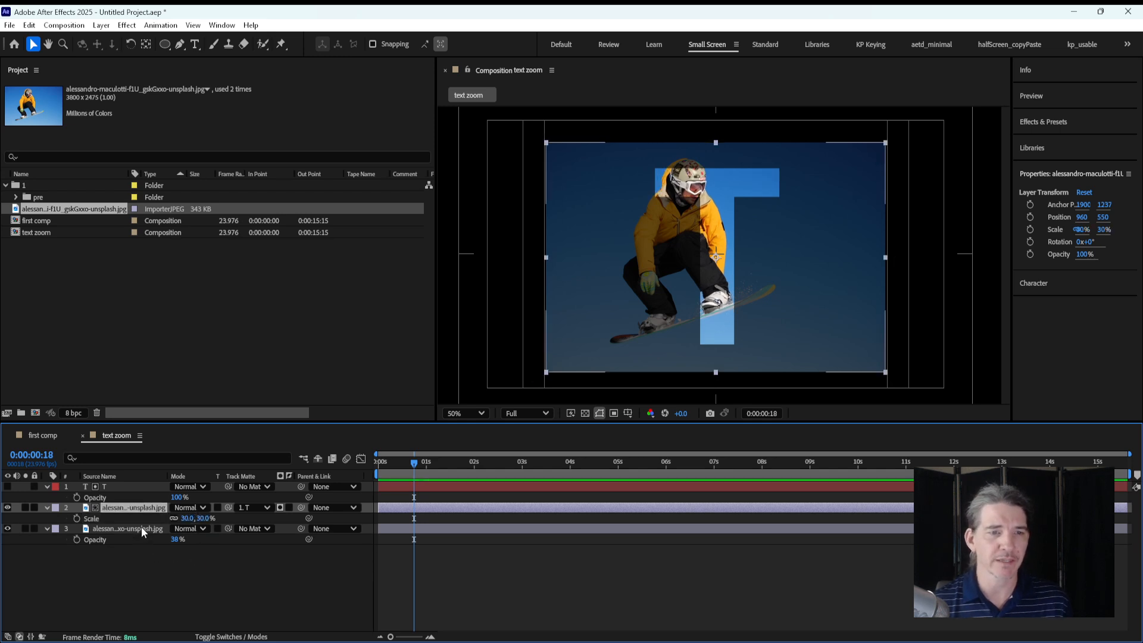
Step: Reveal the background image layer's Scale, try scaling it down to 27.4%, and undo the change
click(141, 528)
key(shift+s)
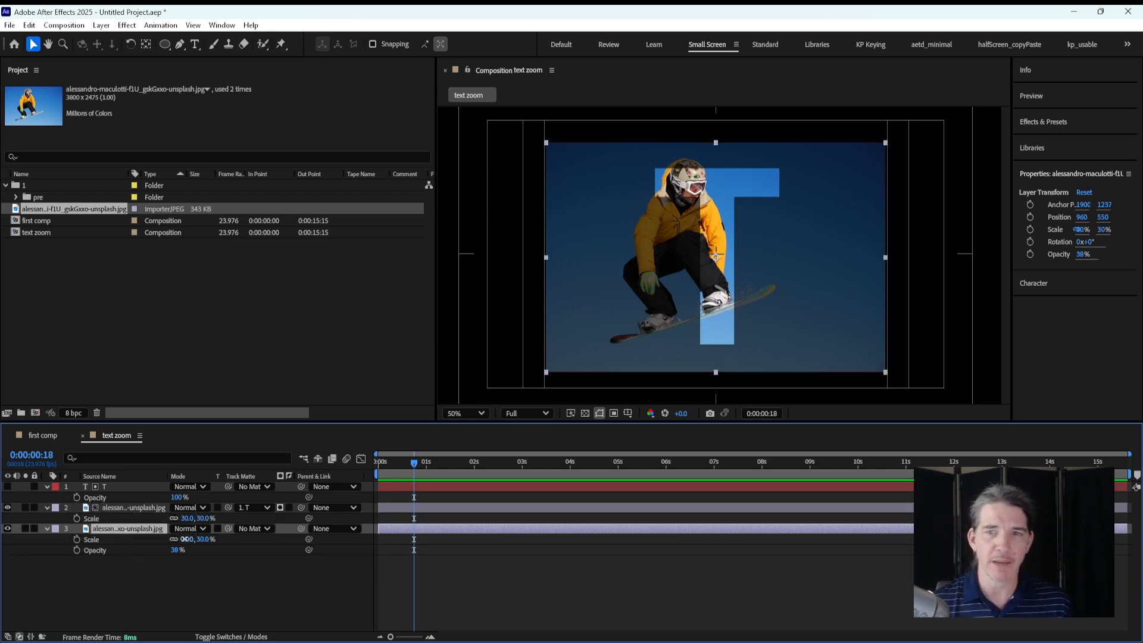
mouse_move(185, 539)
mouse_down()
mouse_move(212, 535)
mouse_move(174, 541)
mouse_up()
click(548, 590)
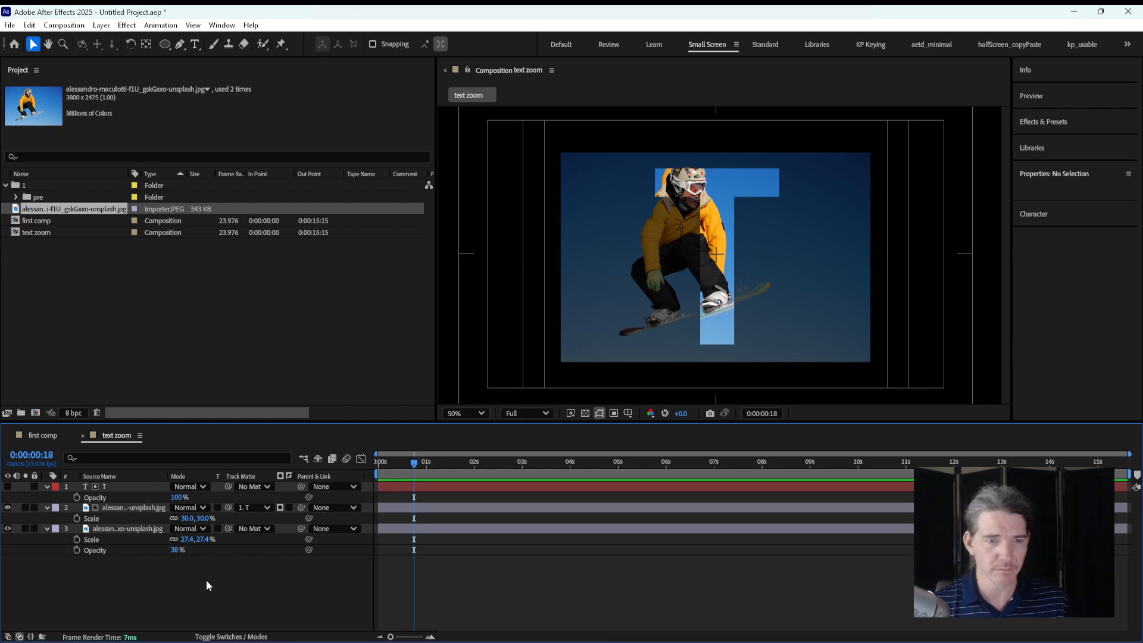
click(129, 487)
click(128, 508)
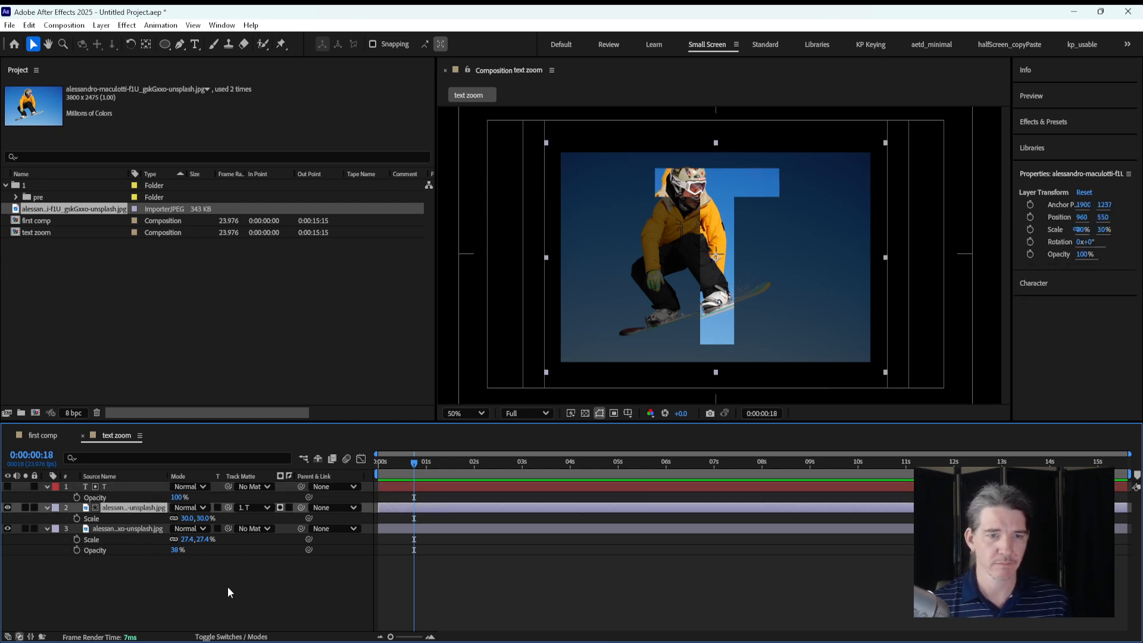
click(228, 588)
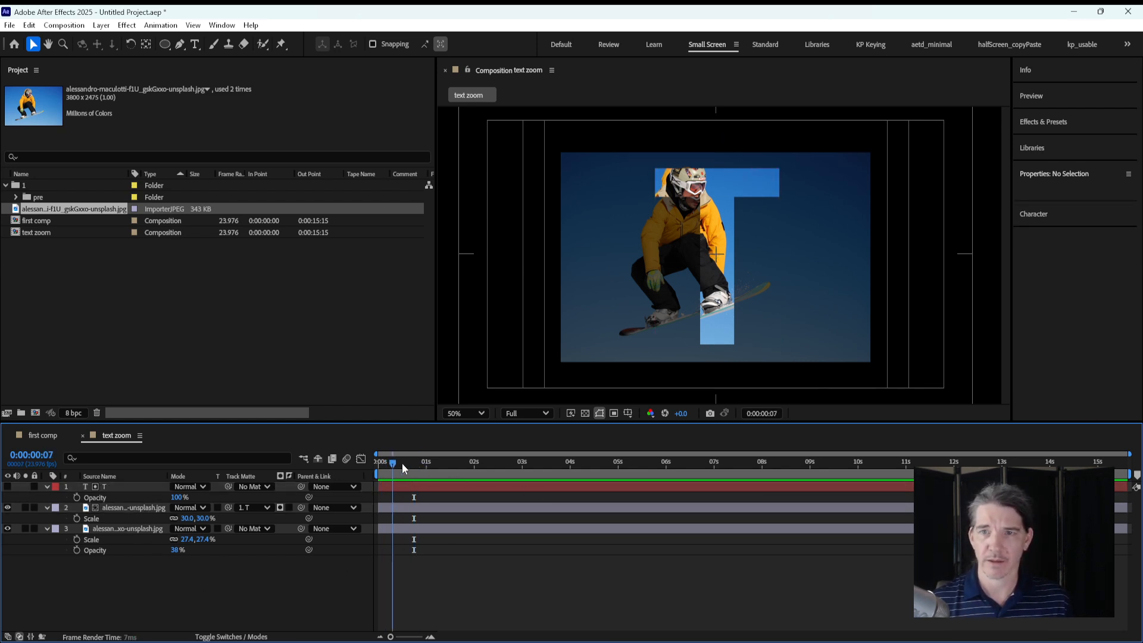
key(ctrl+z)
click(207, 590)
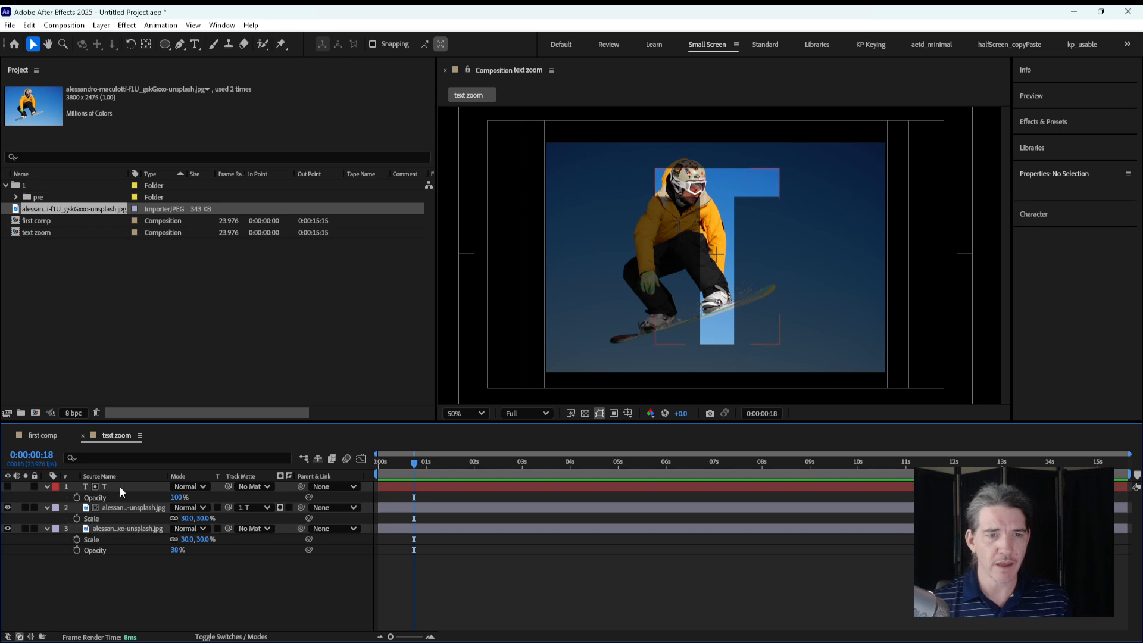
Step: Switch to Media Player to check the reference frame, return to After Effects, and collapse the selected T layer's Properties
click(873, 642)
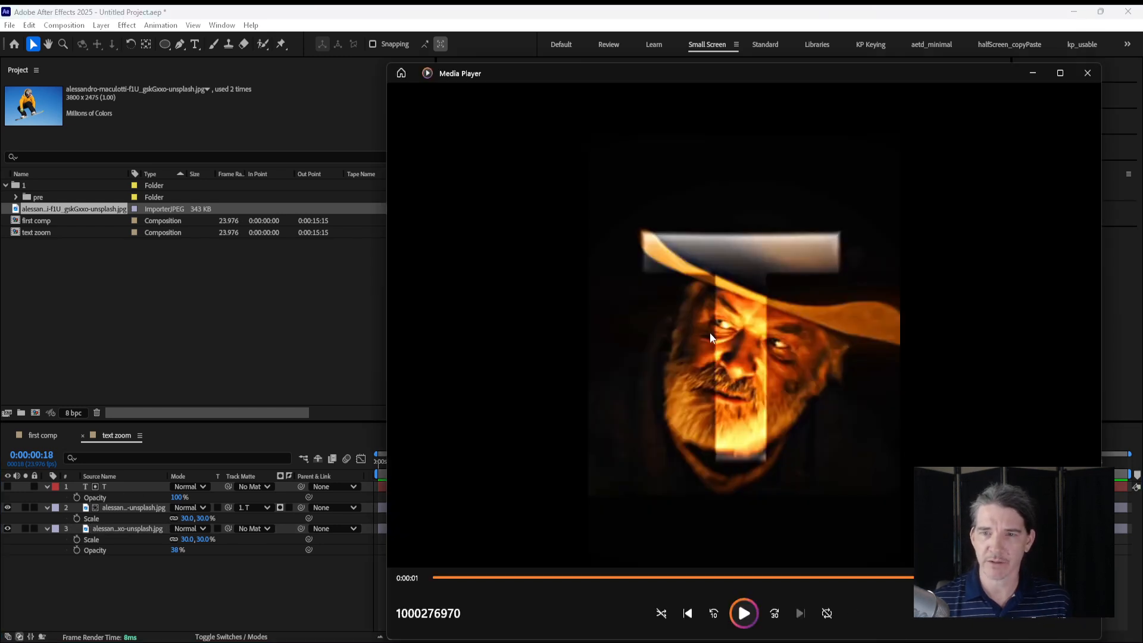
click(243, 594)
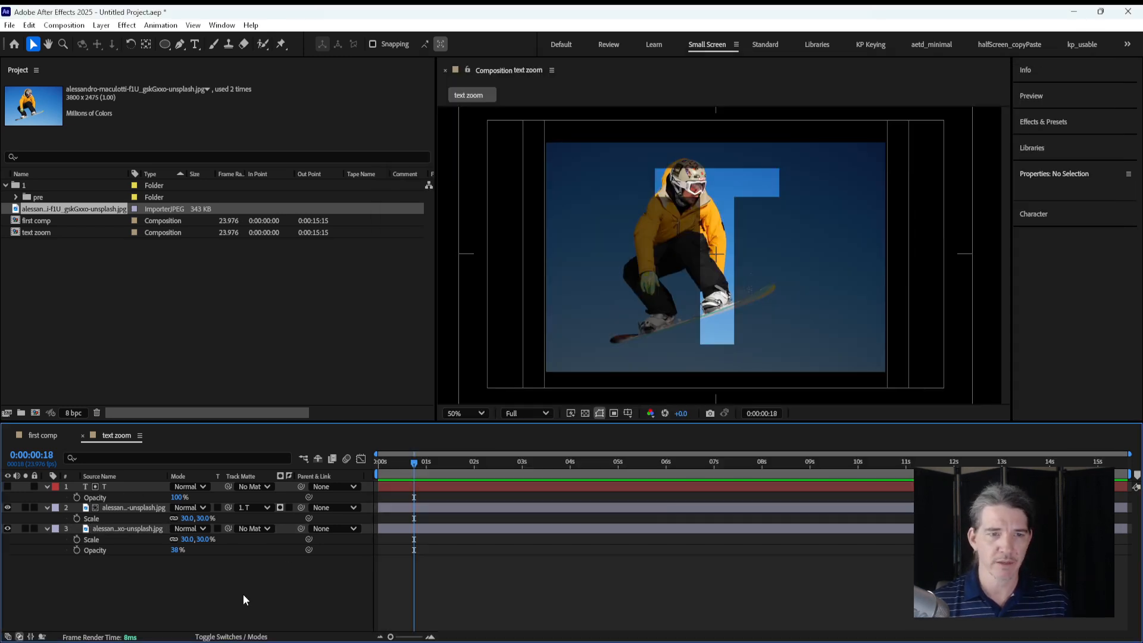
click(134, 484)
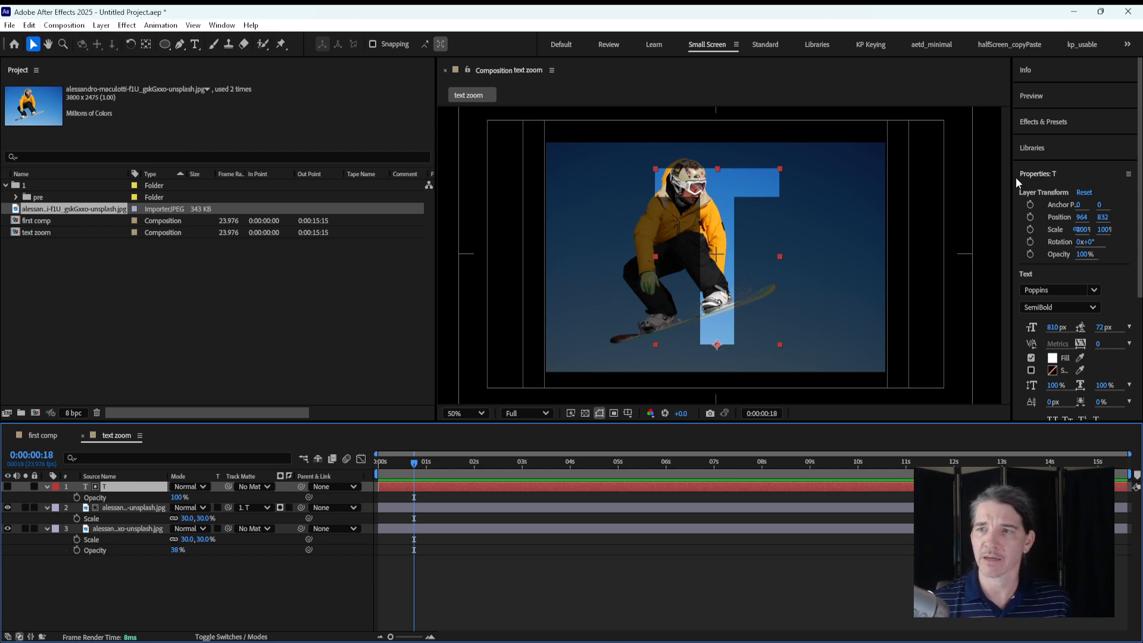
click(1041, 173)
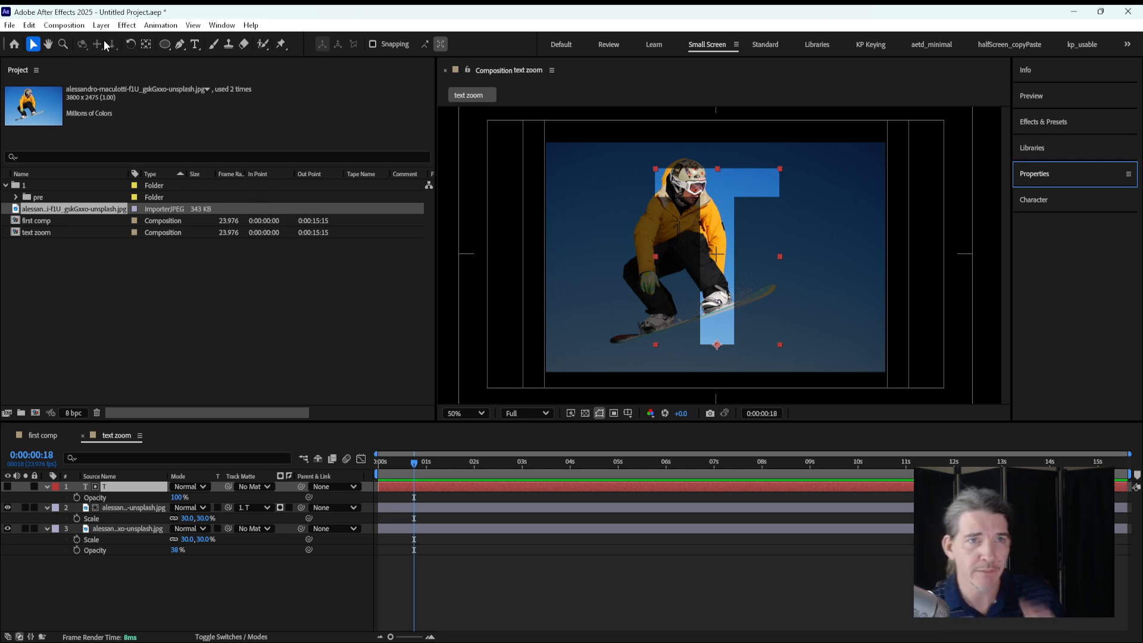
Step: Try a Drop Shadow layer style on the T text layer and undo it
click(97, 159)
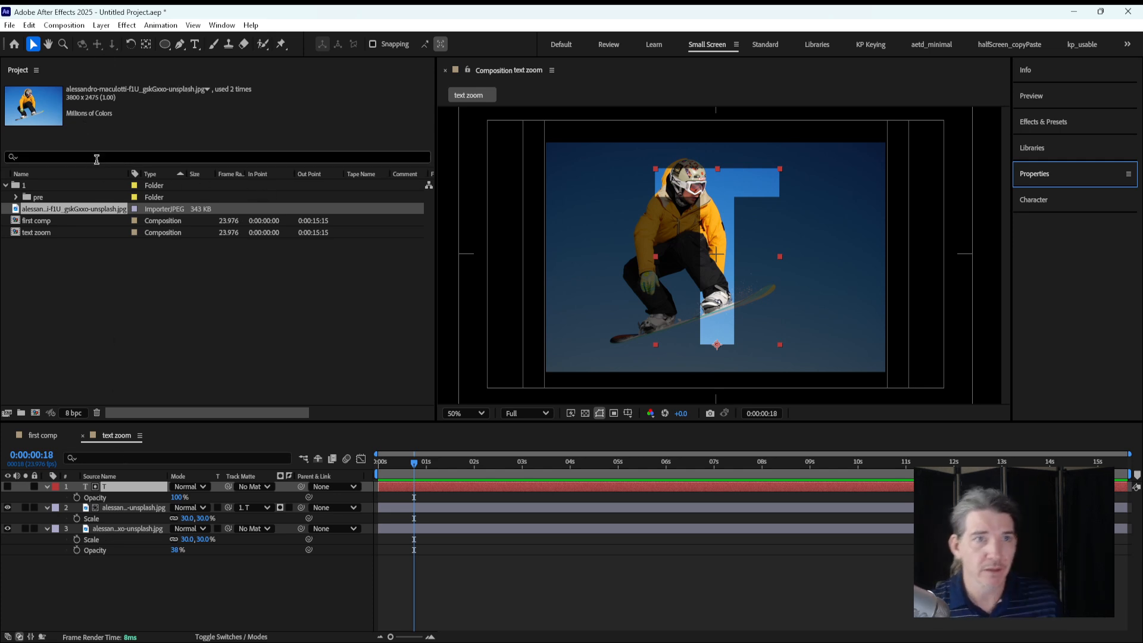
click(102, 25)
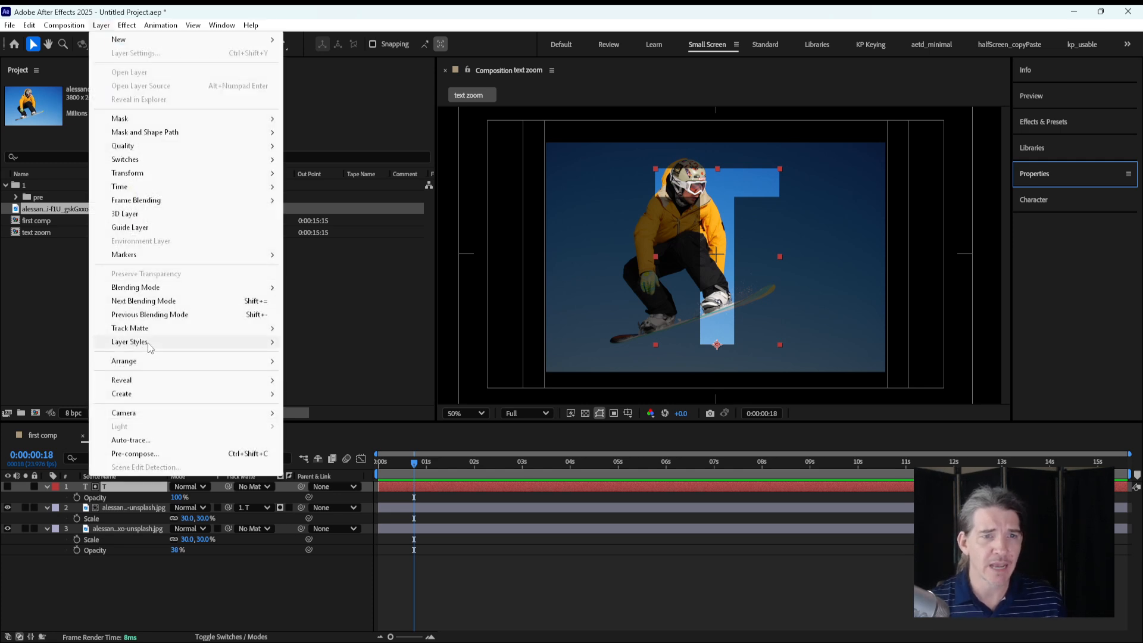
mouse_move(144, 345)
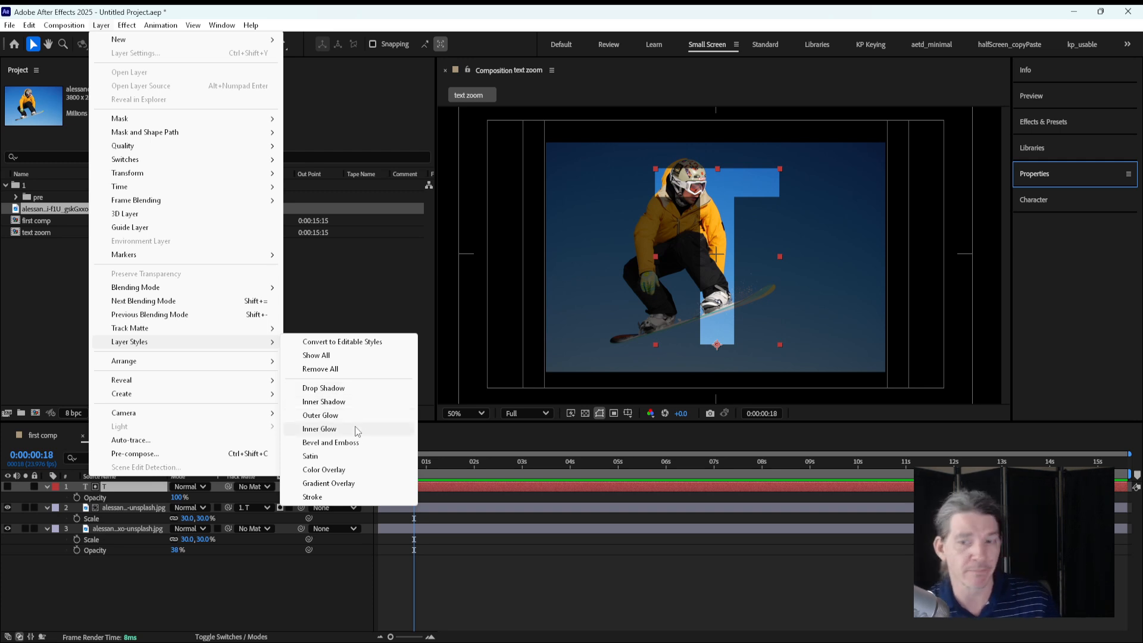
click(324, 388)
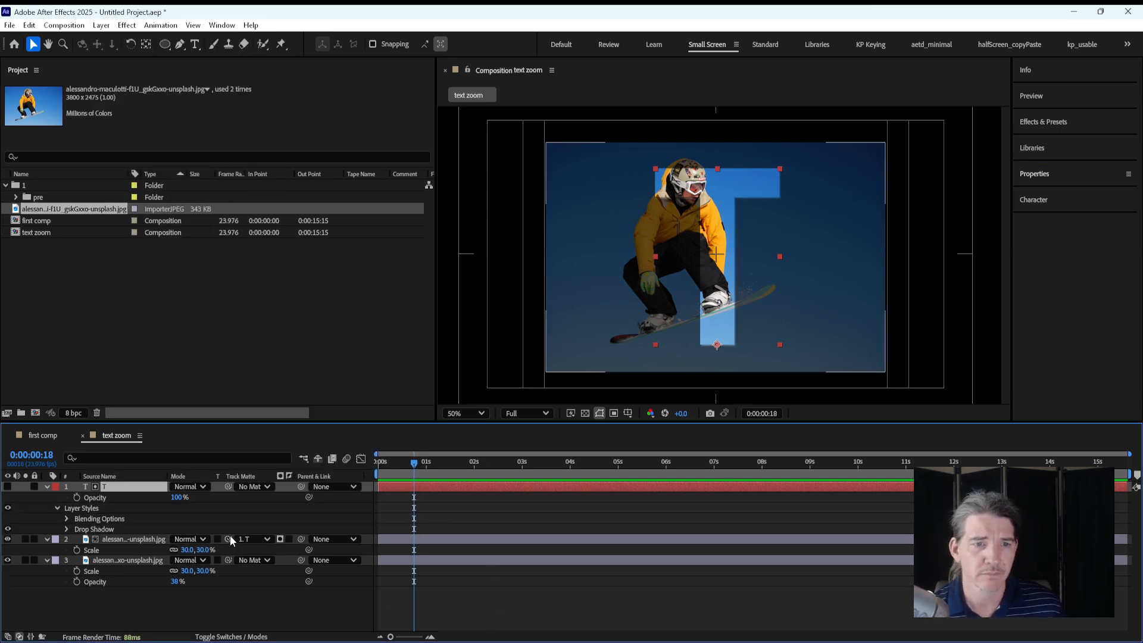
mouse_move(901, 642)
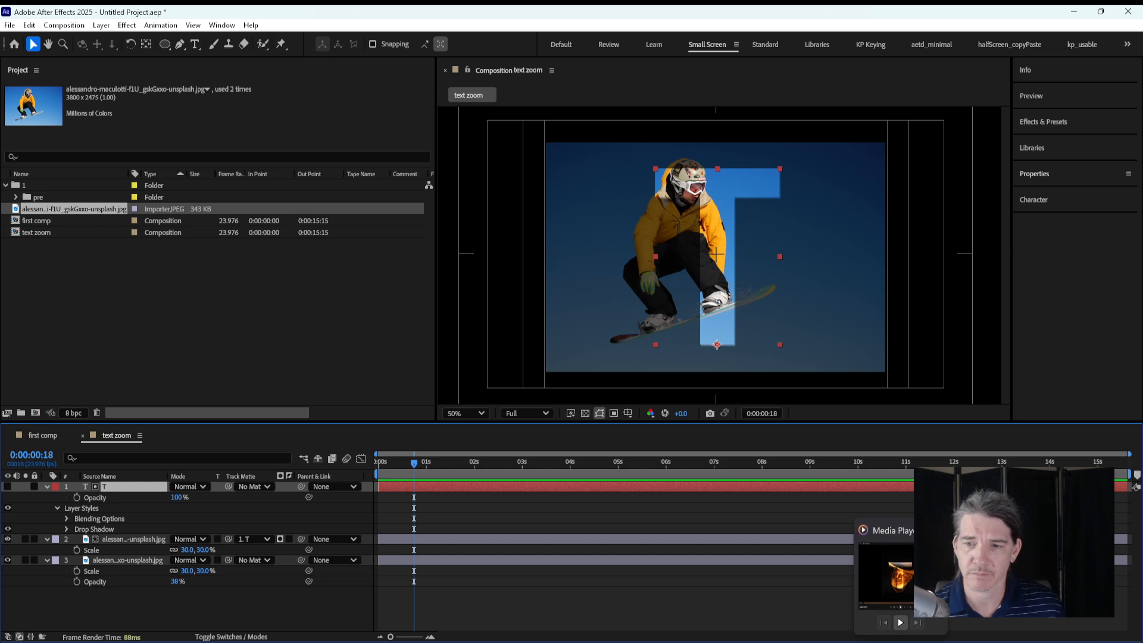
click(159, 593)
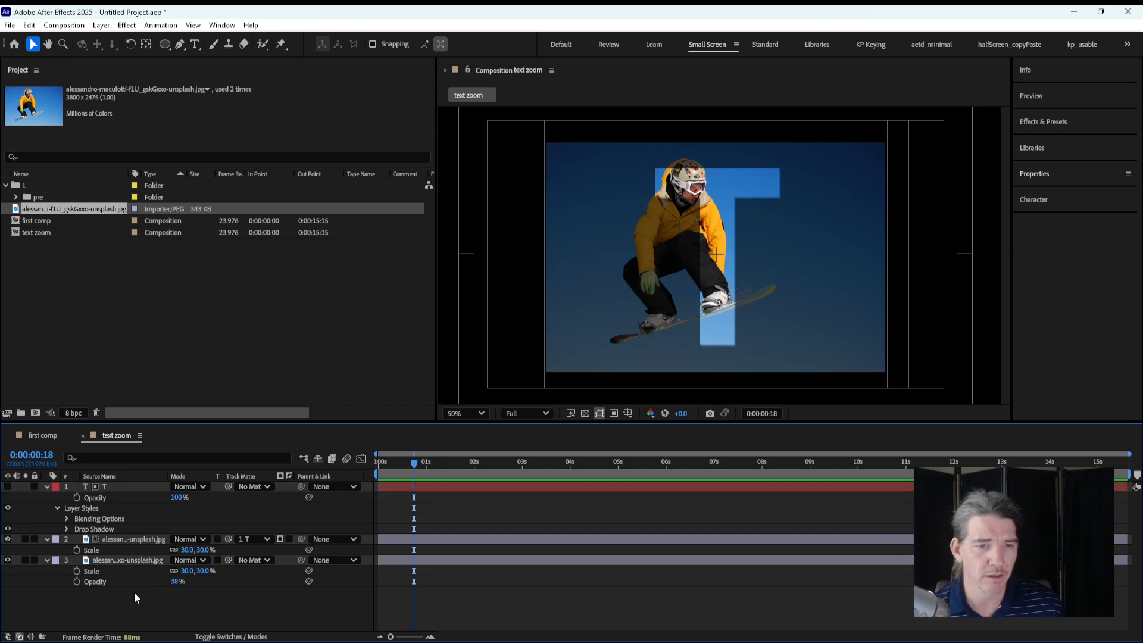
click(117, 541)
key(ctrl+z)
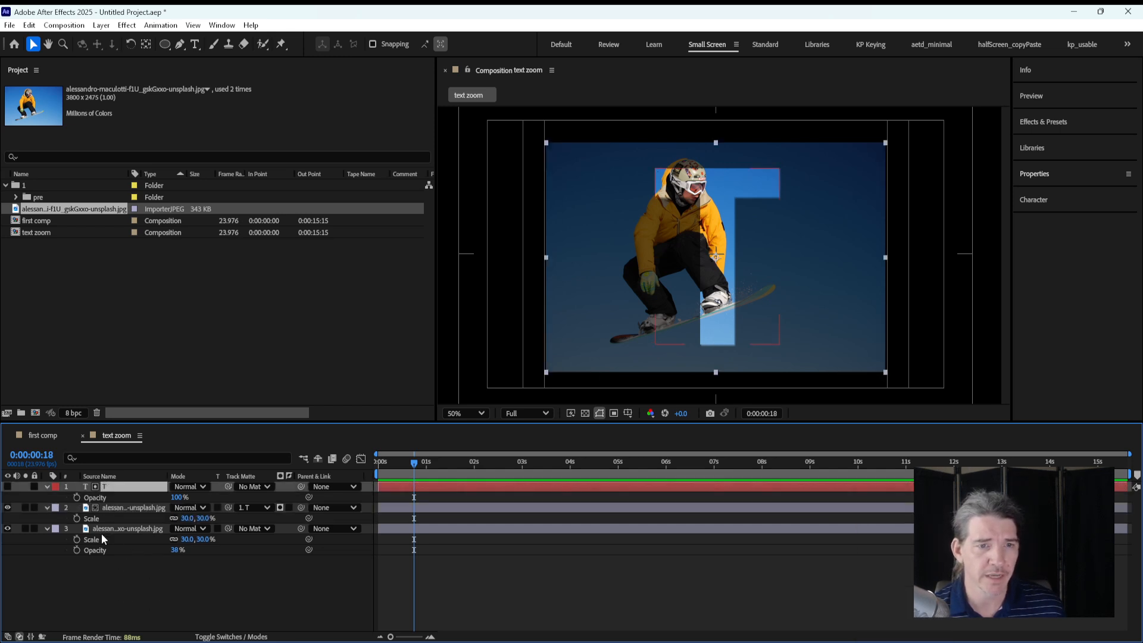
Step: Hide the revealed Scale of the matted image layer and Opacity of the T text layer
click(124, 509)
key(s)
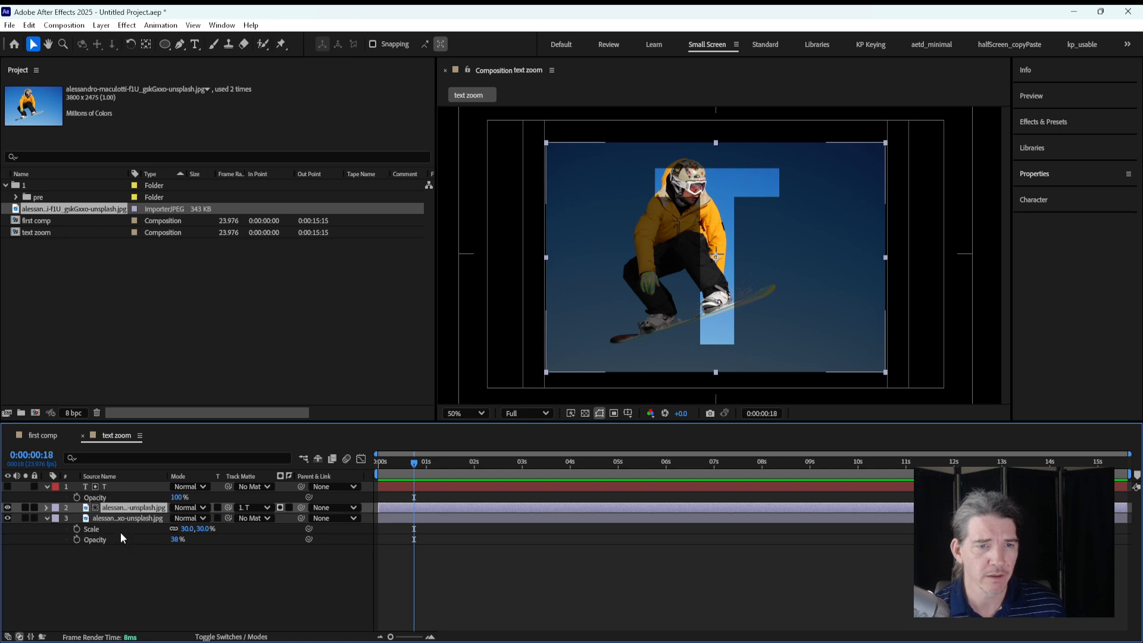
click(120, 487)
key(t)
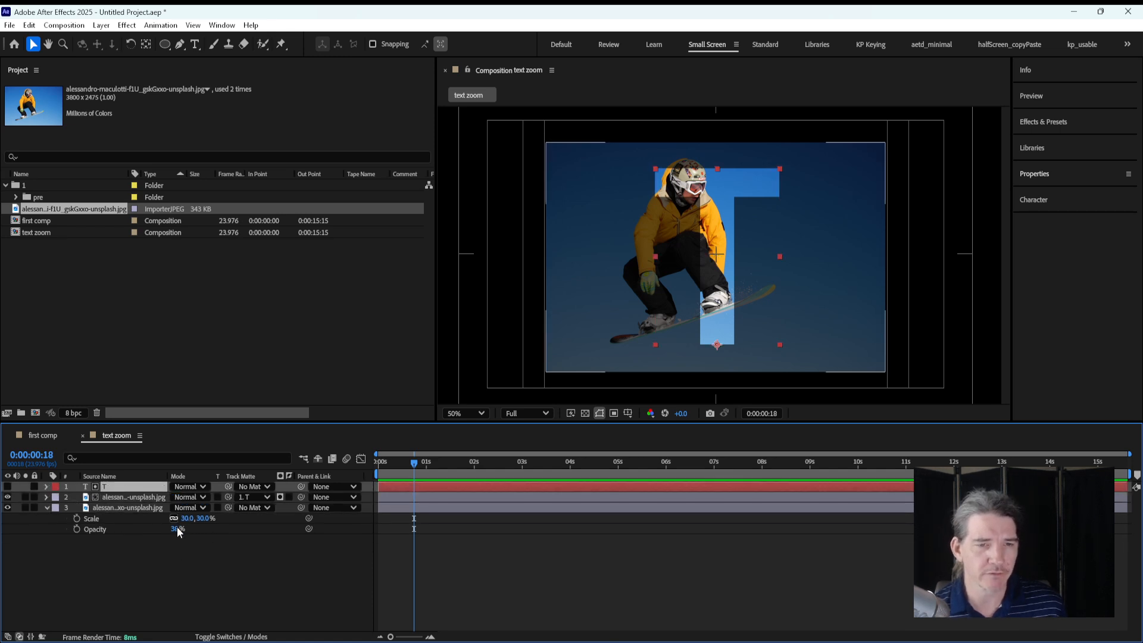
click(165, 593)
Step: Add a Drop Shadow layer style to the T text layer and set its Distance to 89
click(115, 488)
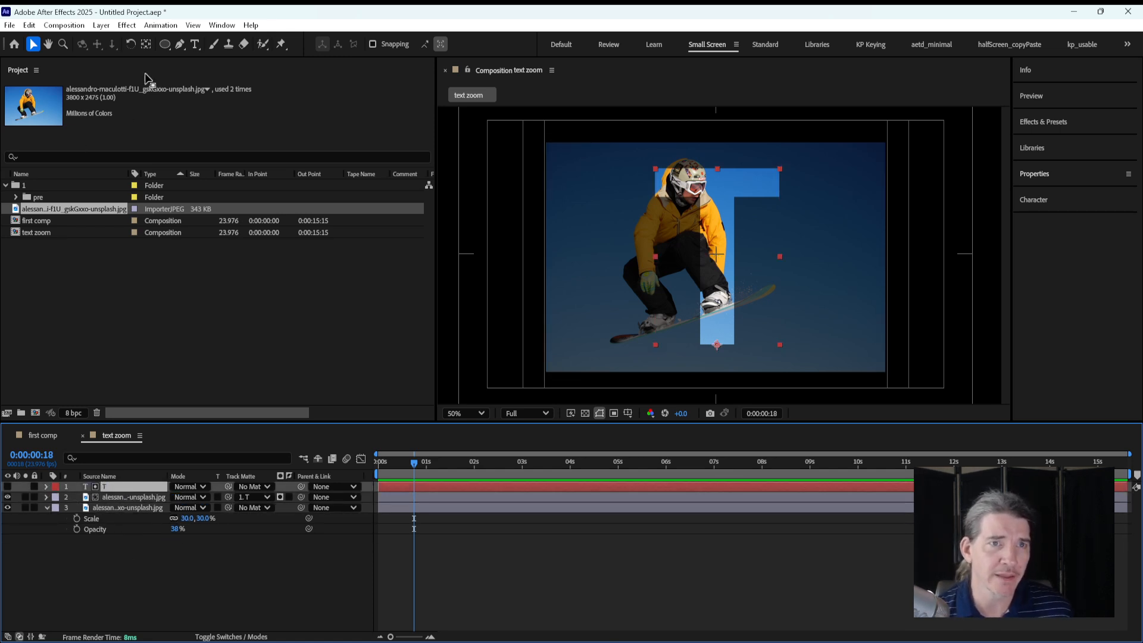
click(126, 27)
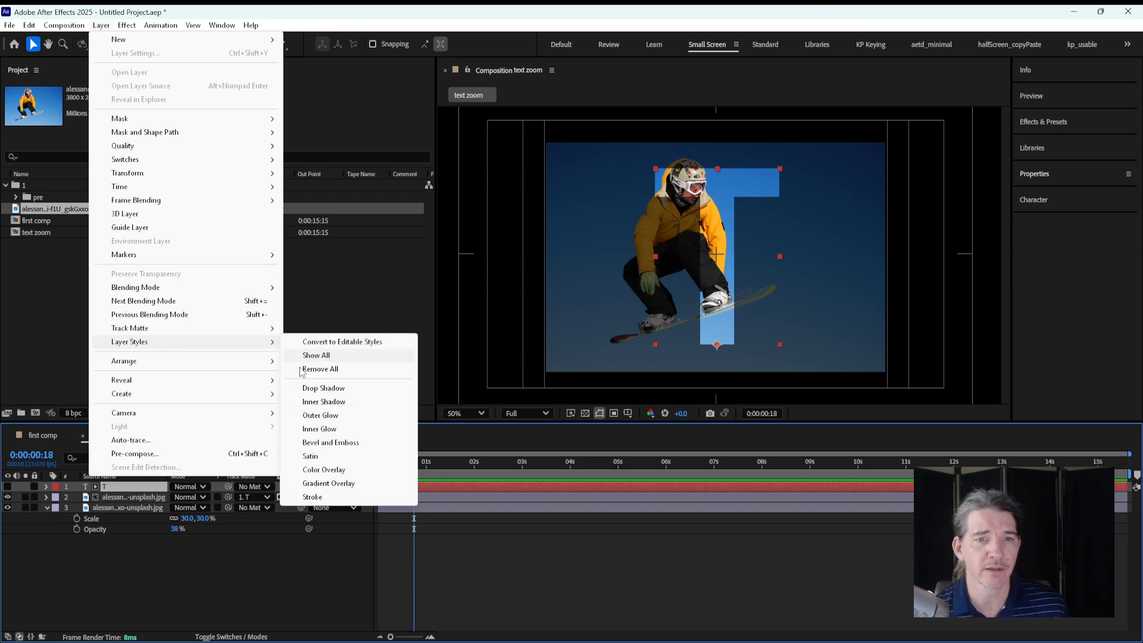
click(336, 388)
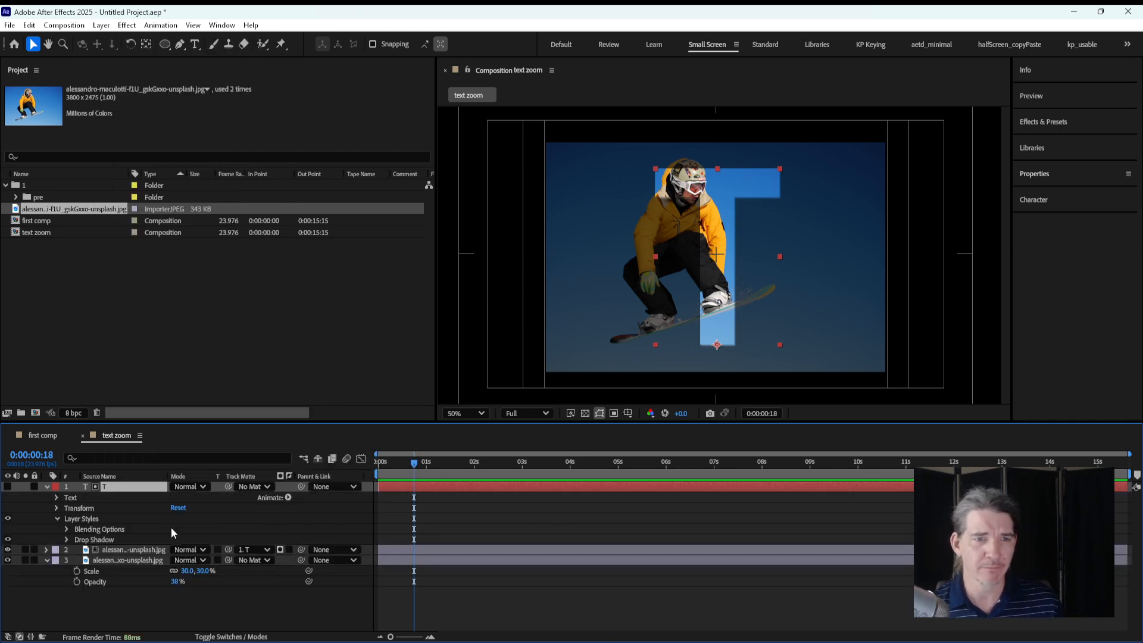
click(67, 540)
scroll(266, 552, down, 3)
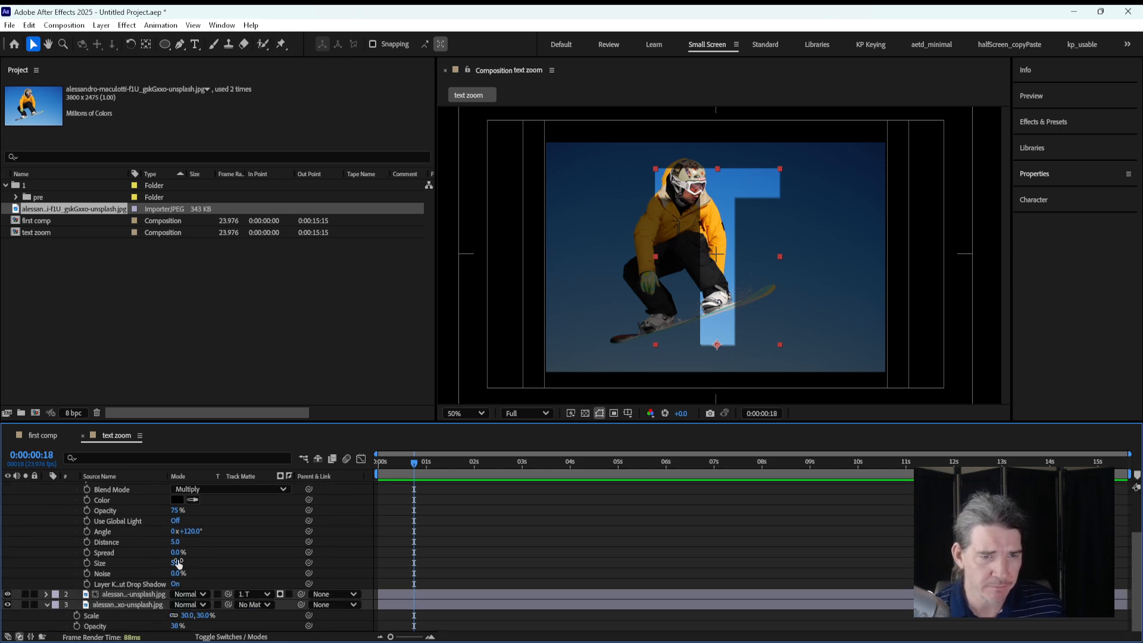
drag(175, 543, 230, 547)
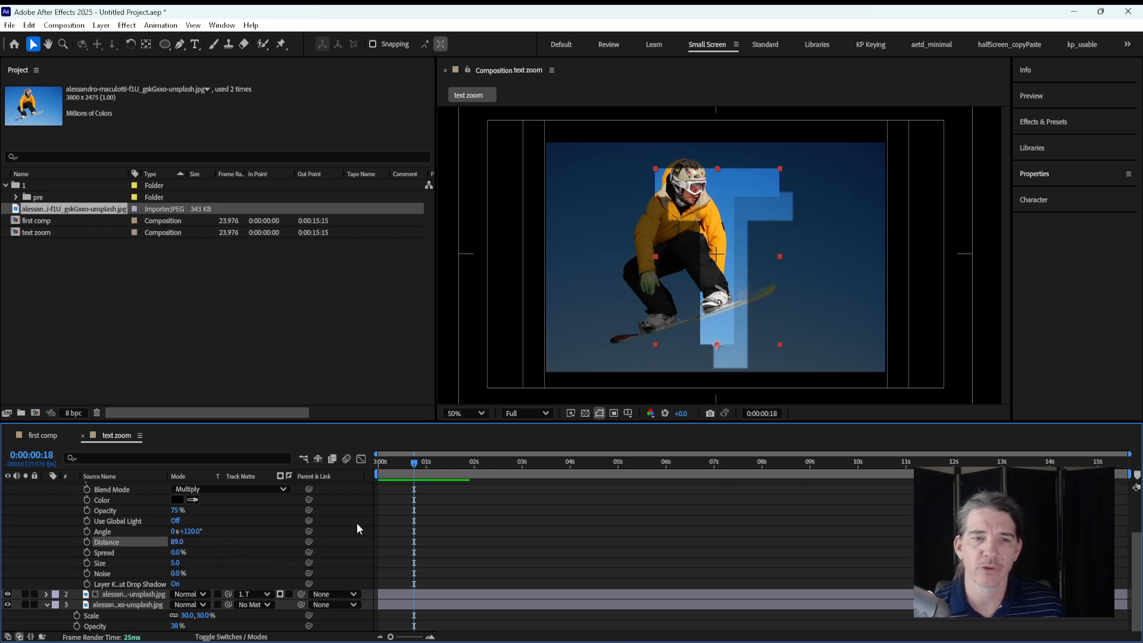
click(501, 554)
Step: Collapse the T text layer's properties in the timeline
scroll(486, 558, up, 3)
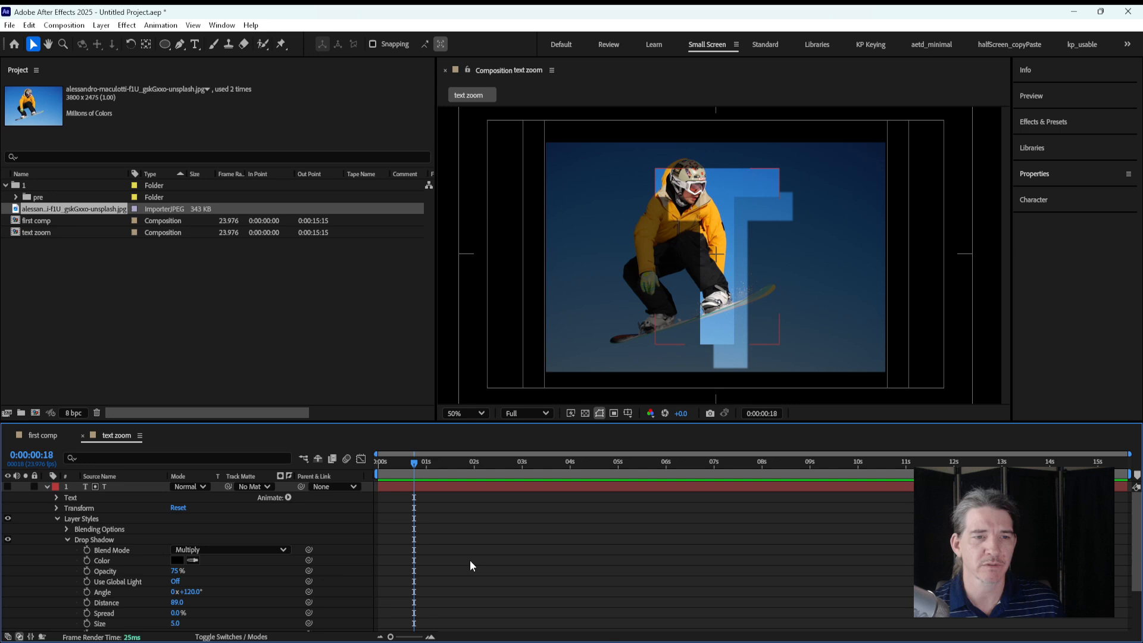
click(125, 487)
click(47, 486)
click(209, 566)
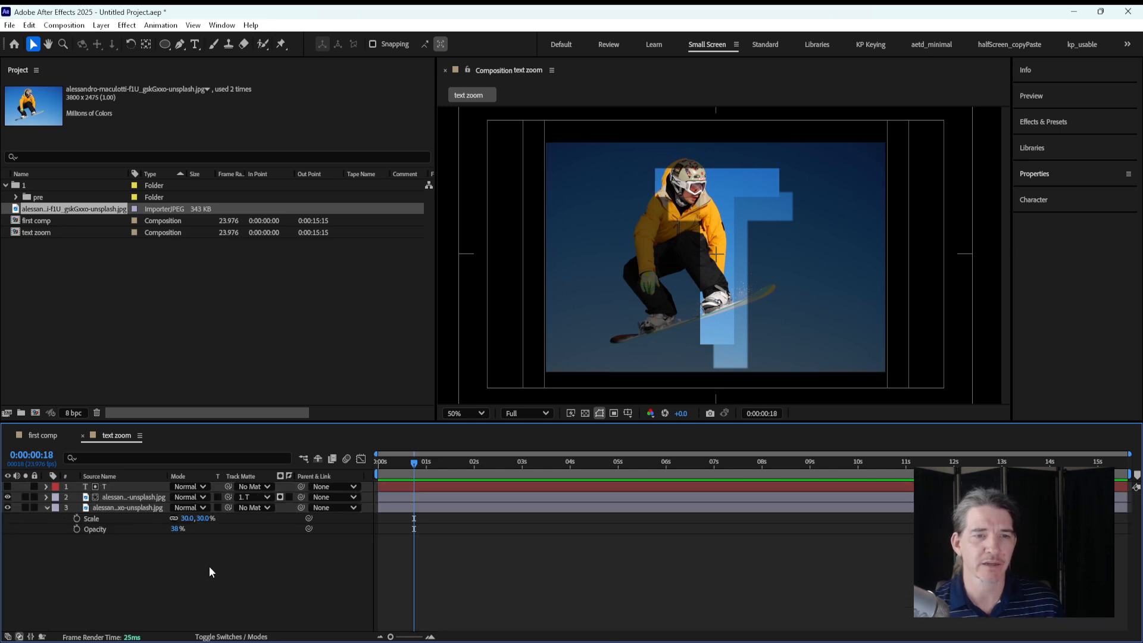
click(127, 487)
click(121, 498)
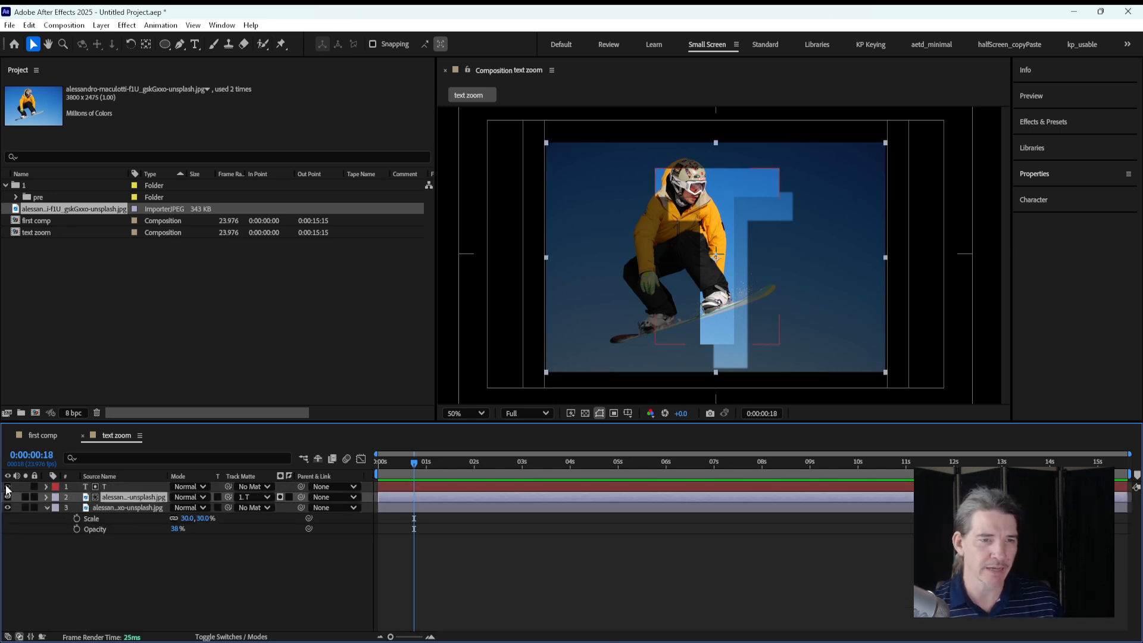
click(199, 566)
Step: Try making the T matte layer visible and adjusting its Opacity, and undo the changes
click(113, 487)
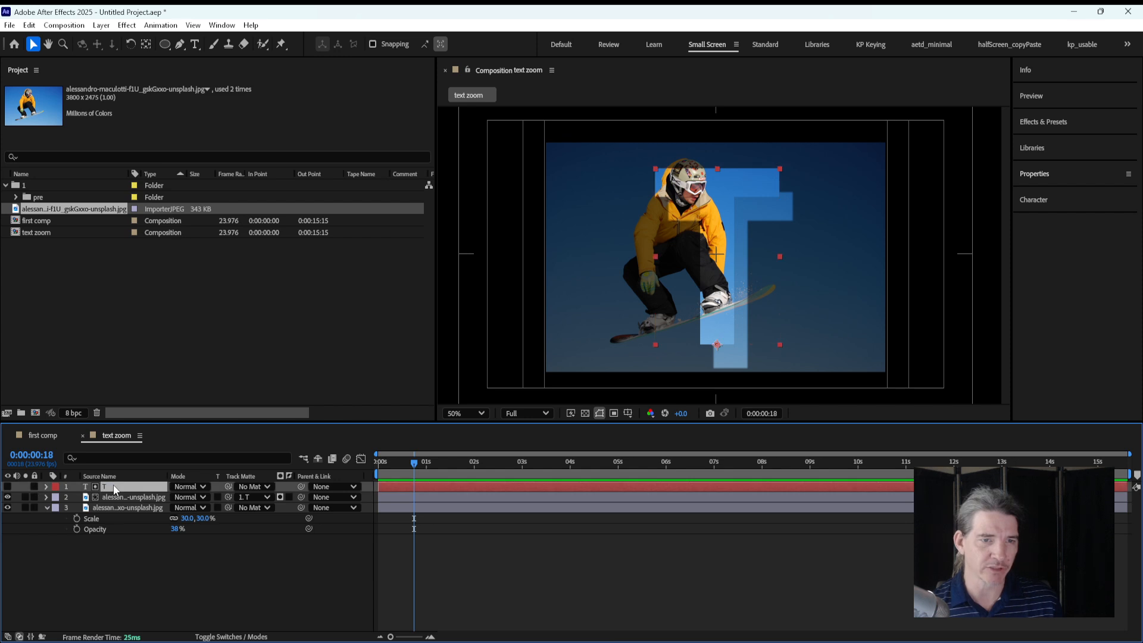
click(7, 487)
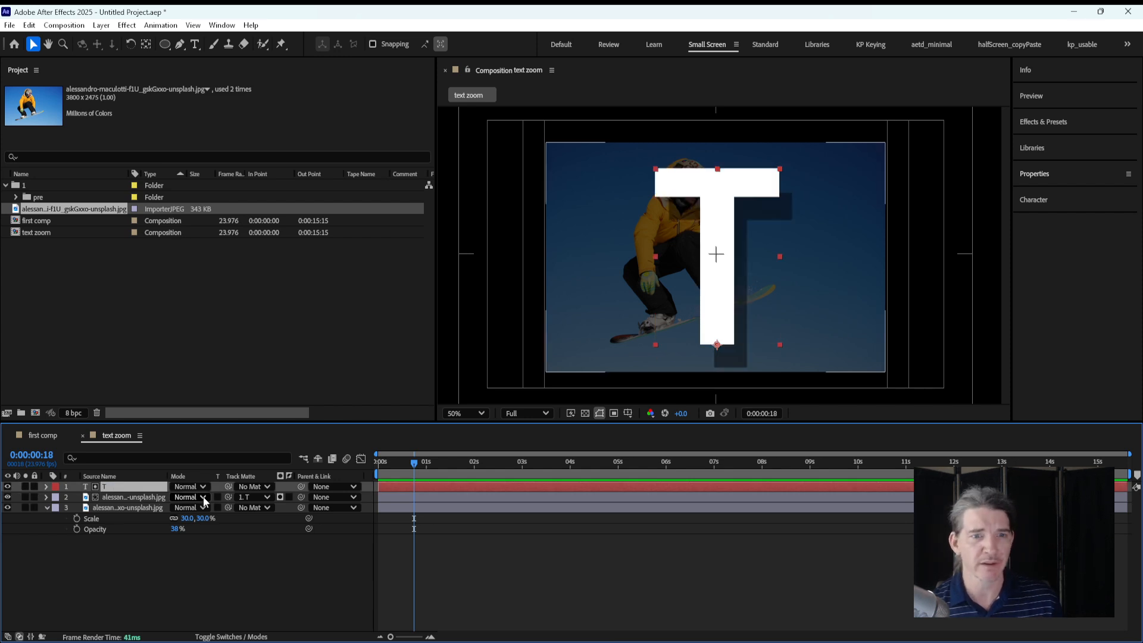
key(t)
mouse_move(181, 497)
mouse_down()
mouse_move(143, 499)
mouse_move(182, 488)
mouse_up()
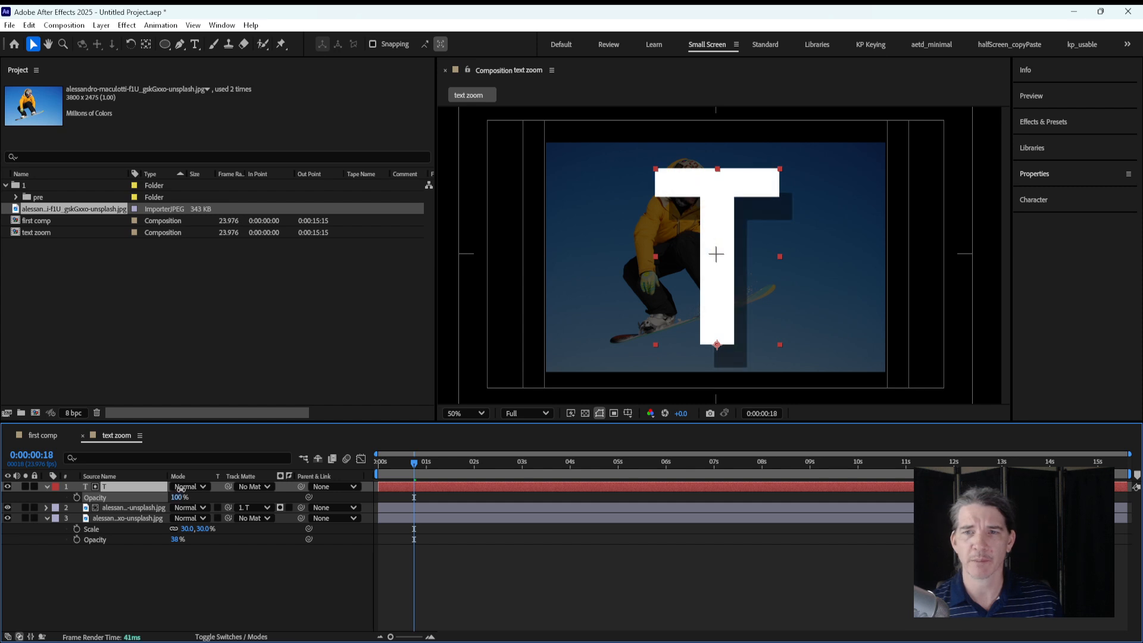
click(314, 584)
key(ctrl+z)
key(ctrl+z)
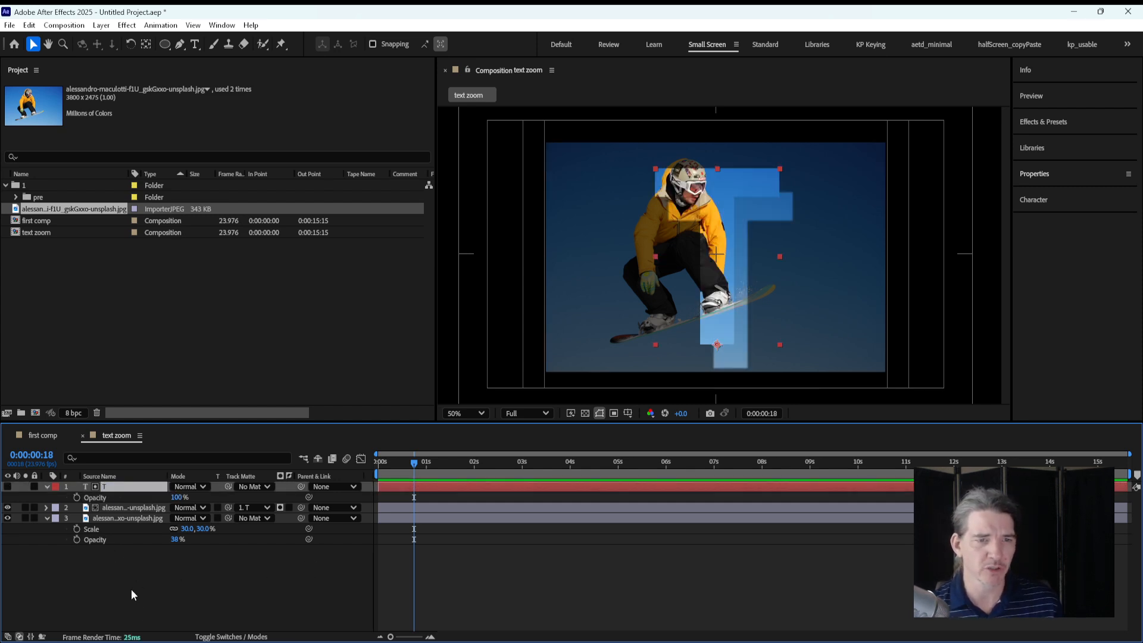
Step: Collapse the revealed properties of all layers in the timeline
click(132, 590)
click(106, 487)
key(u)
click(128, 583)
key(u)
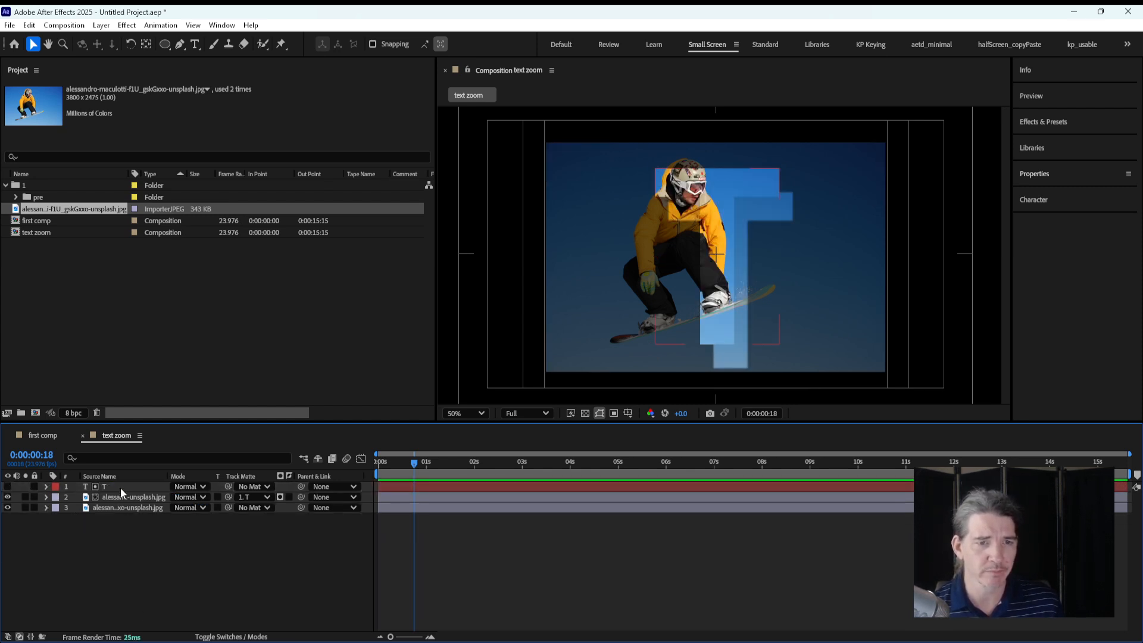
Step: Duplicate the T text layer, keep the copy visible above the matte, and set its blending mode to Multiply
click(120, 487)
click(181, 577)
click(122, 490)
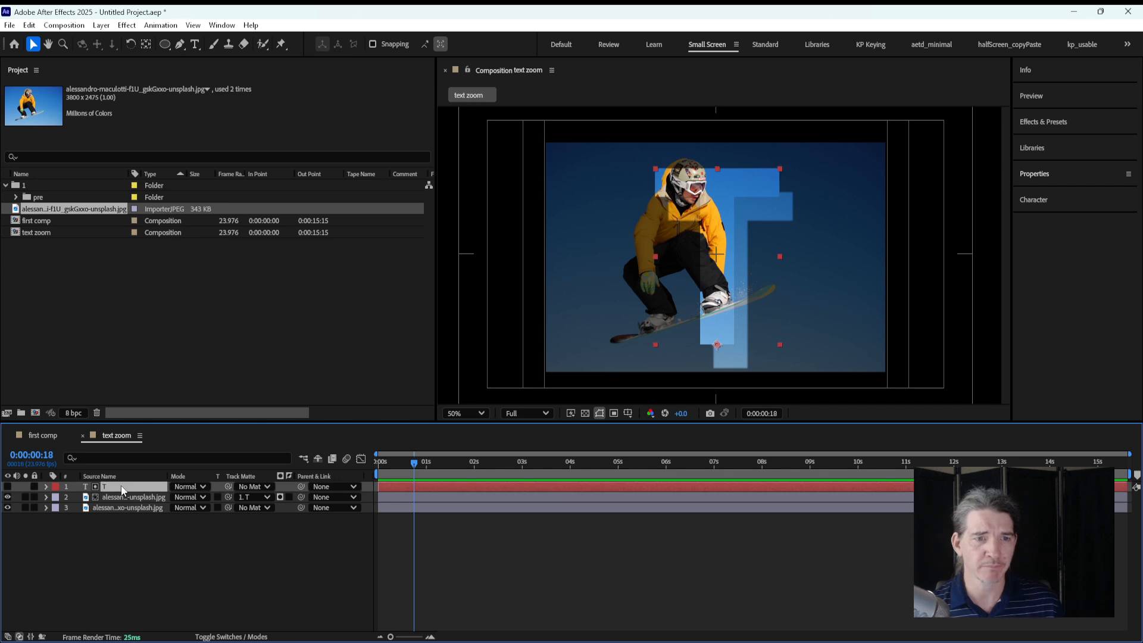
key(ctrl+d)
click(8, 497)
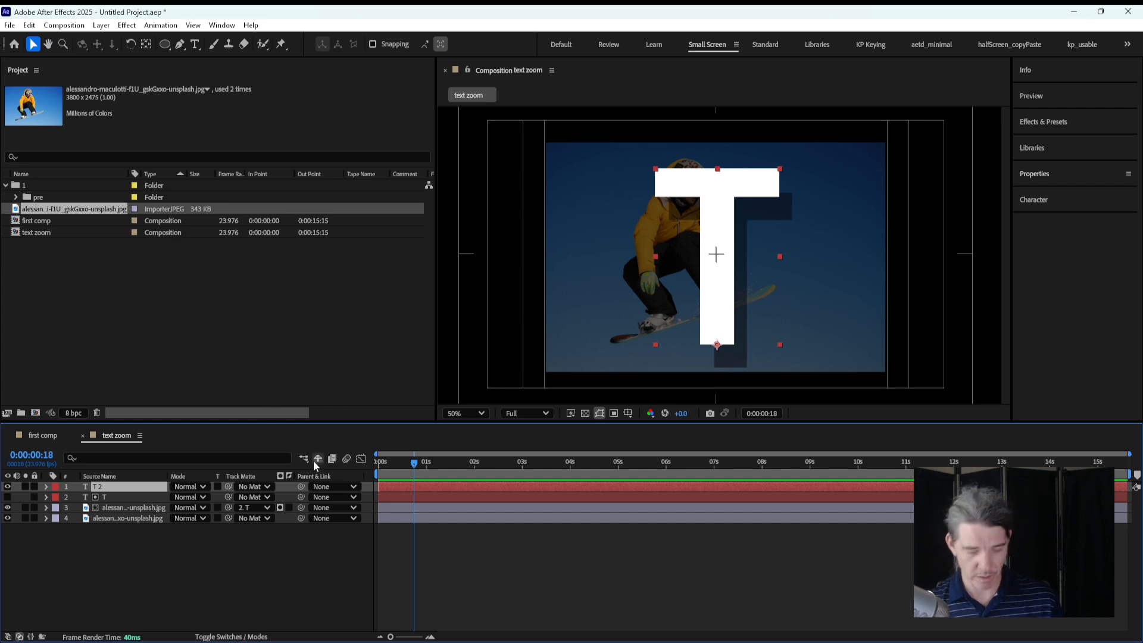
click(188, 491)
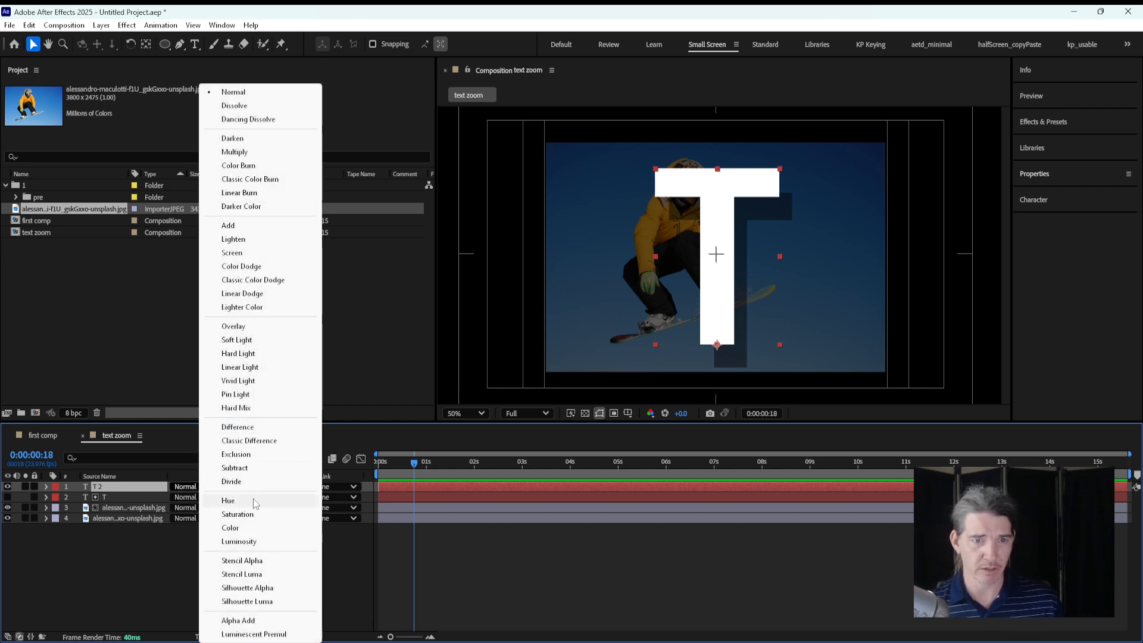
click(234, 152)
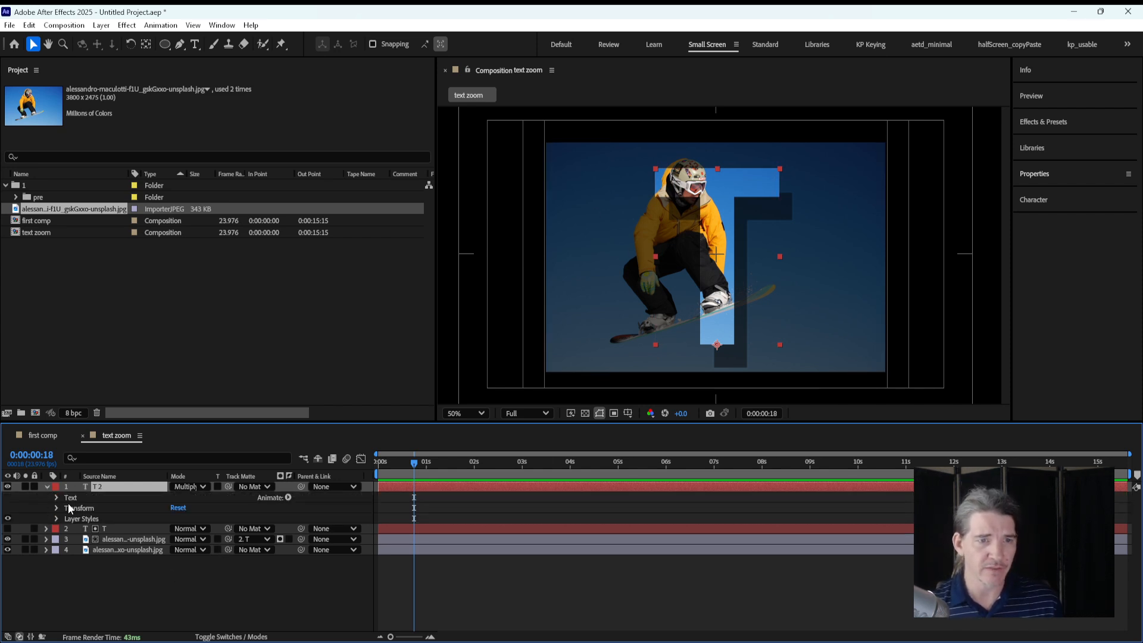
Step: Set the Distance of the T 2 layer's Drop Shadow layer style to 0
click(56, 519)
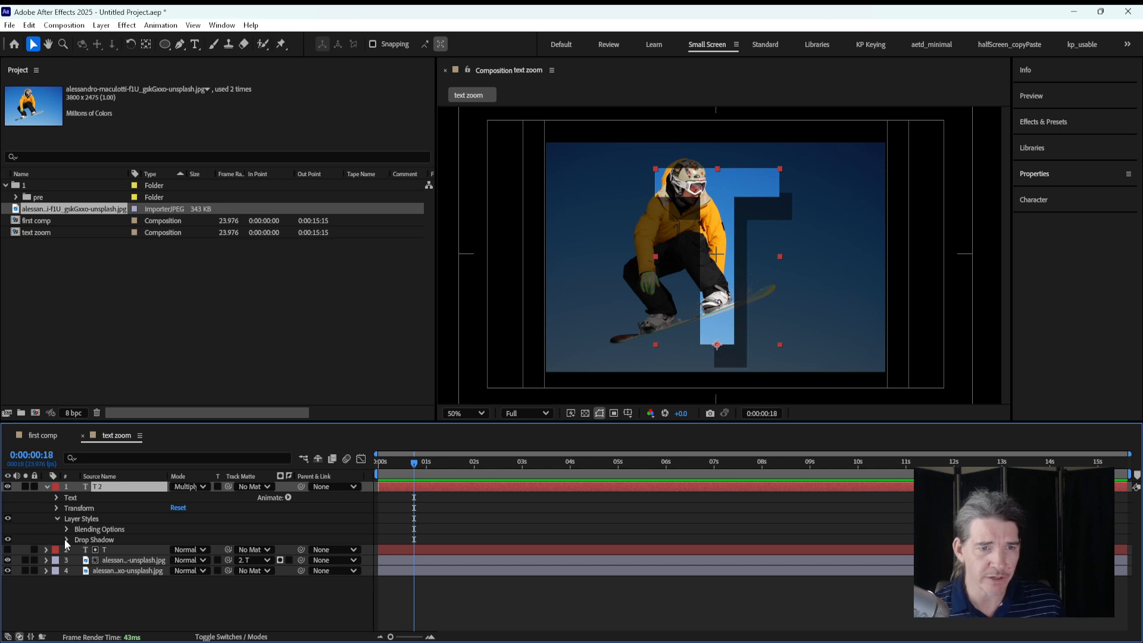
click(65, 539)
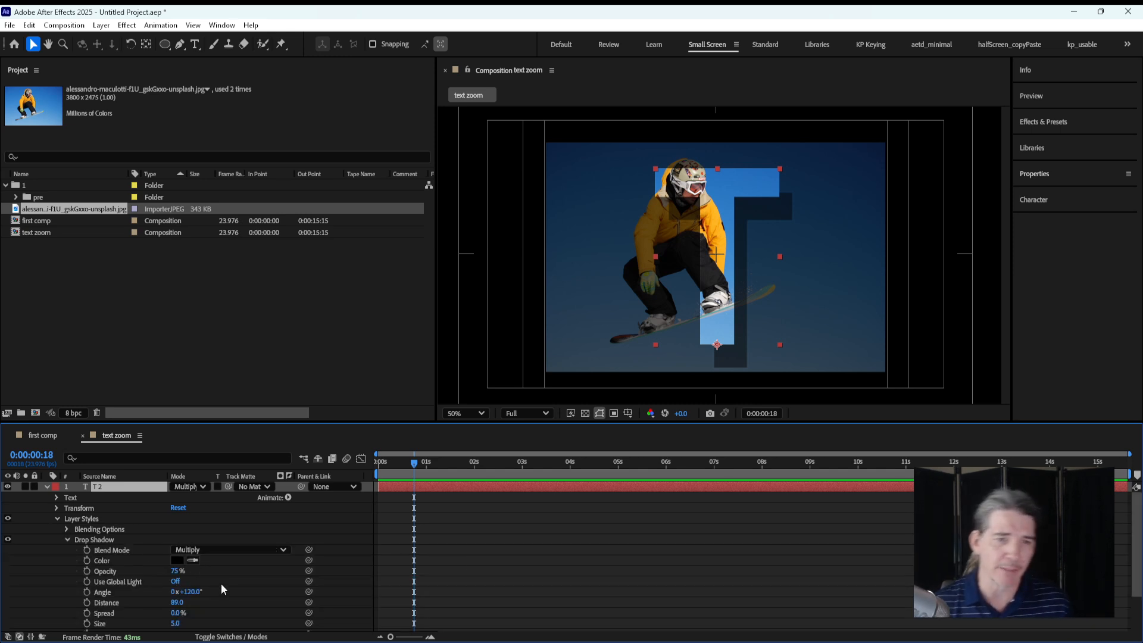
click(176, 603)
text(0)
key(Return)
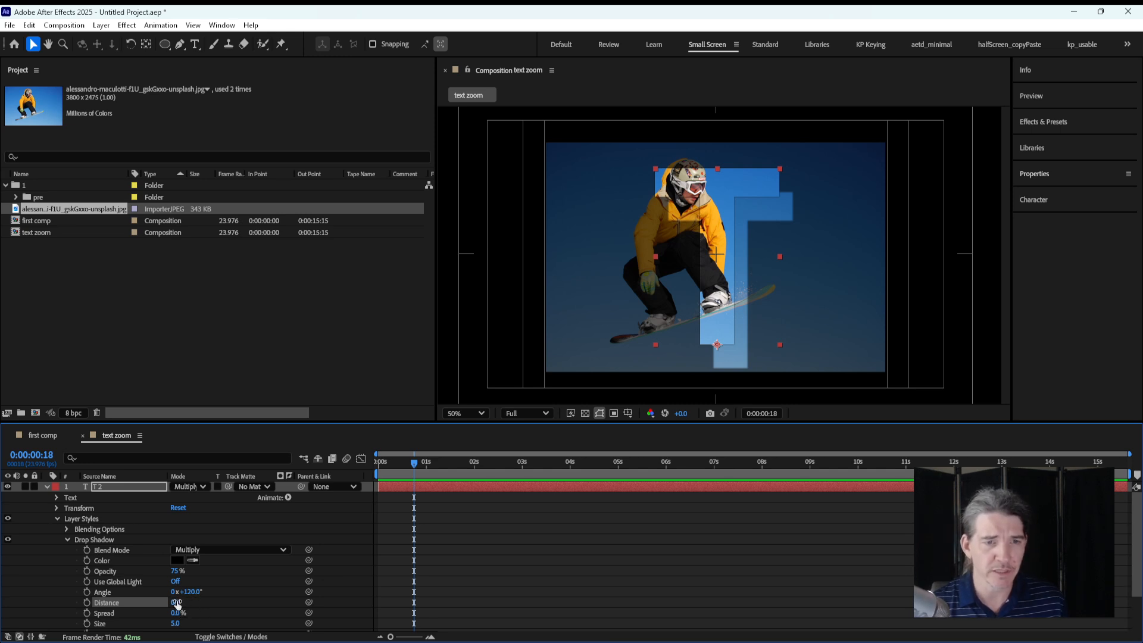
Step: Expand the original T matte layer and turn off its Layer Styles
scroll(176, 603, down, 3)
click(115, 605)
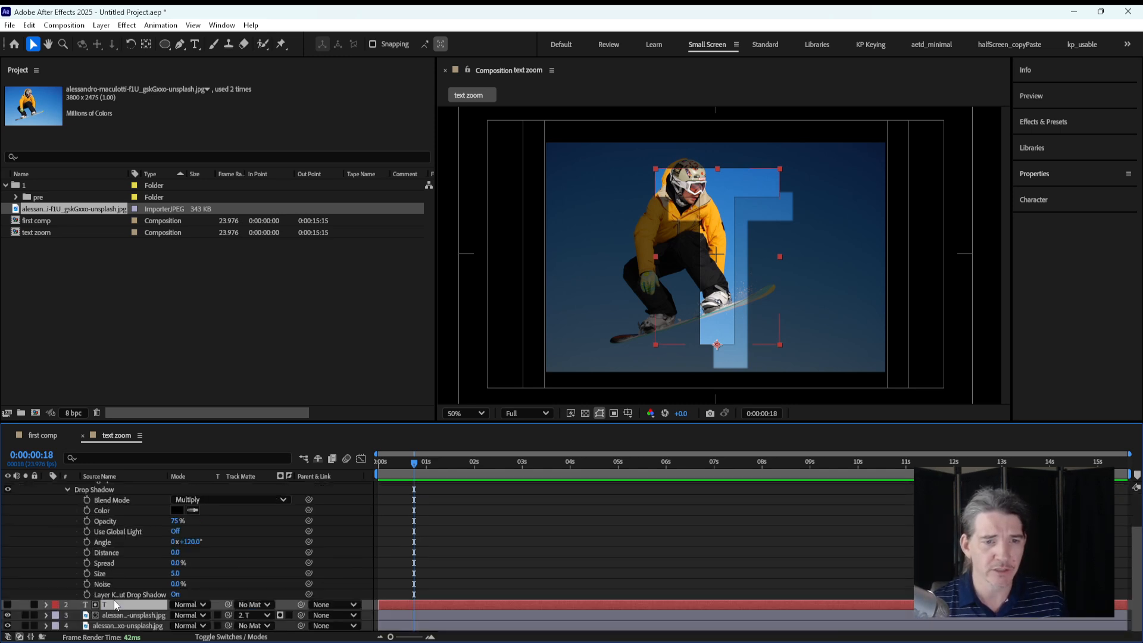
click(44, 606)
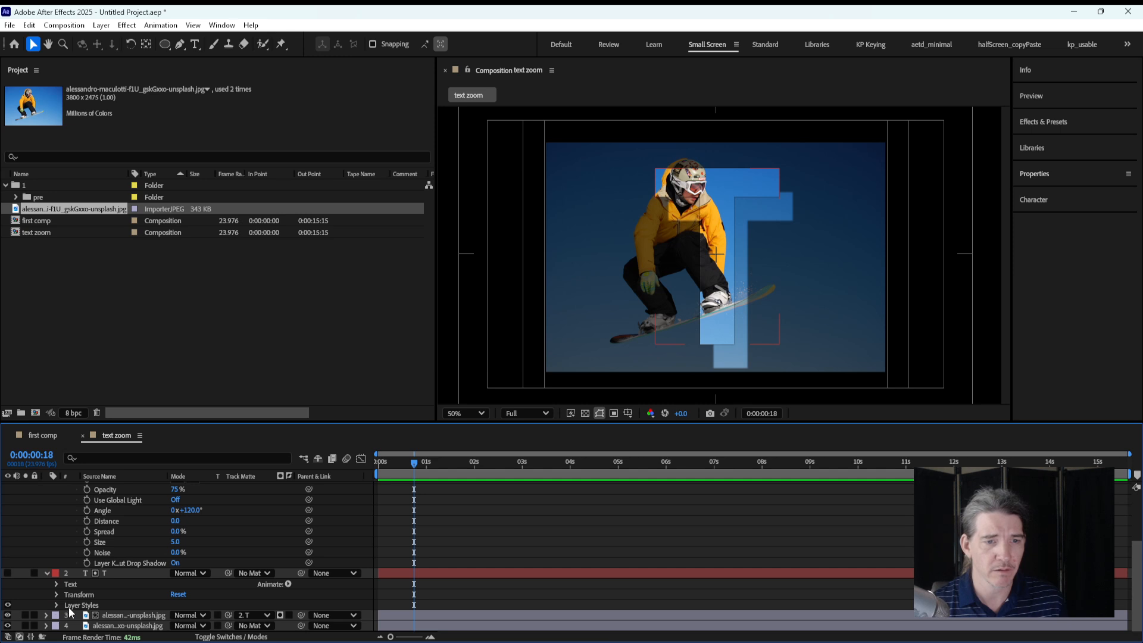
click(69, 607)
click(8, 606)
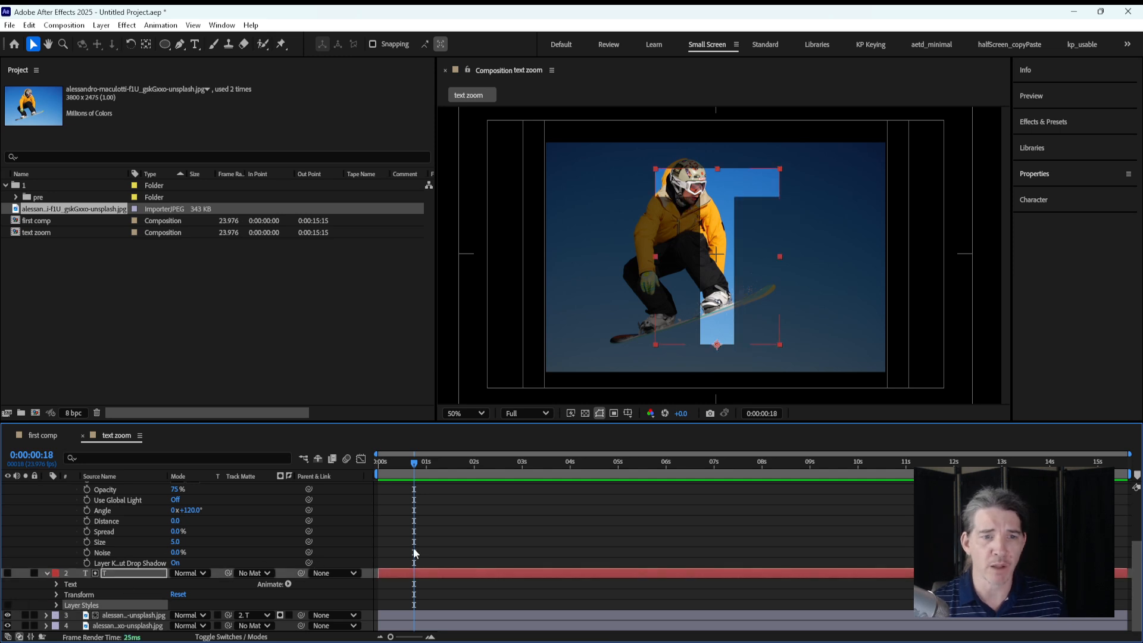
Step: Increase the Drop Shadow Size of the T 2 layer to 83
scroll(205, 571, up, 3)
scroll(183, 575, down, 1)
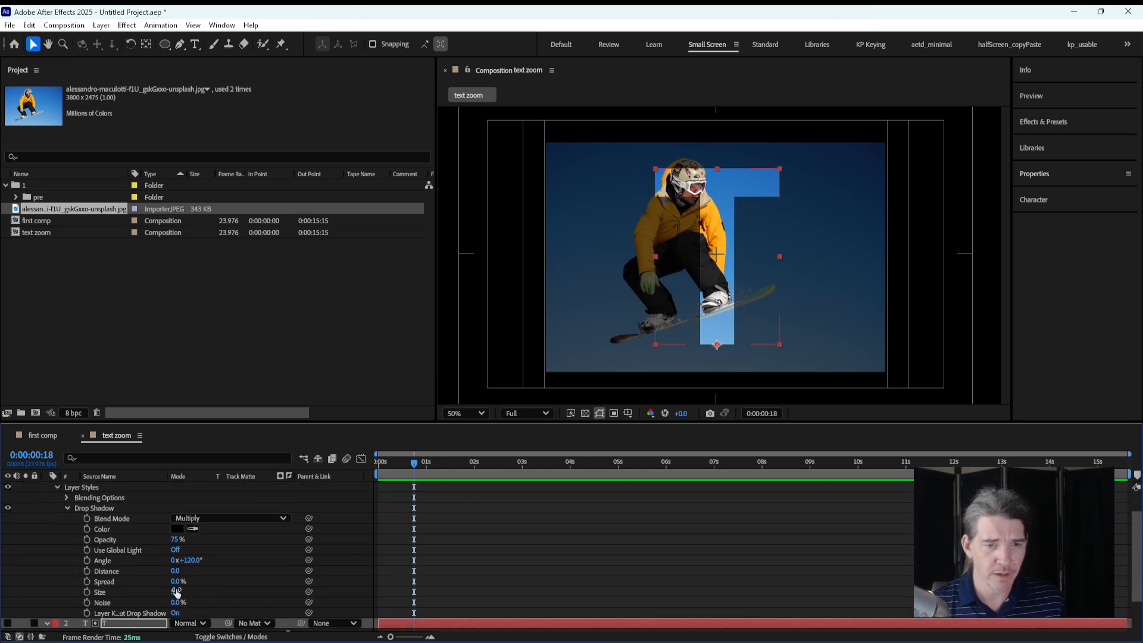
drag(176, 592, 219, 584)
scroll(134, 566, up, 1)
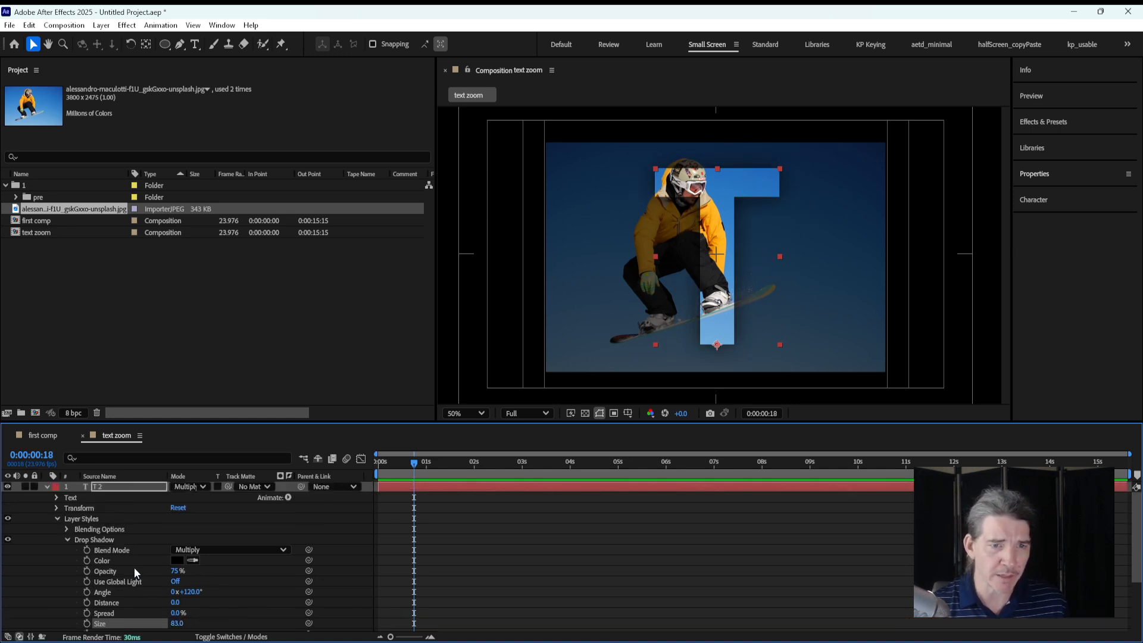
Step: Show only the Opacity property of the T 2 layer, keeping its blending mode at Multiply
key(t)
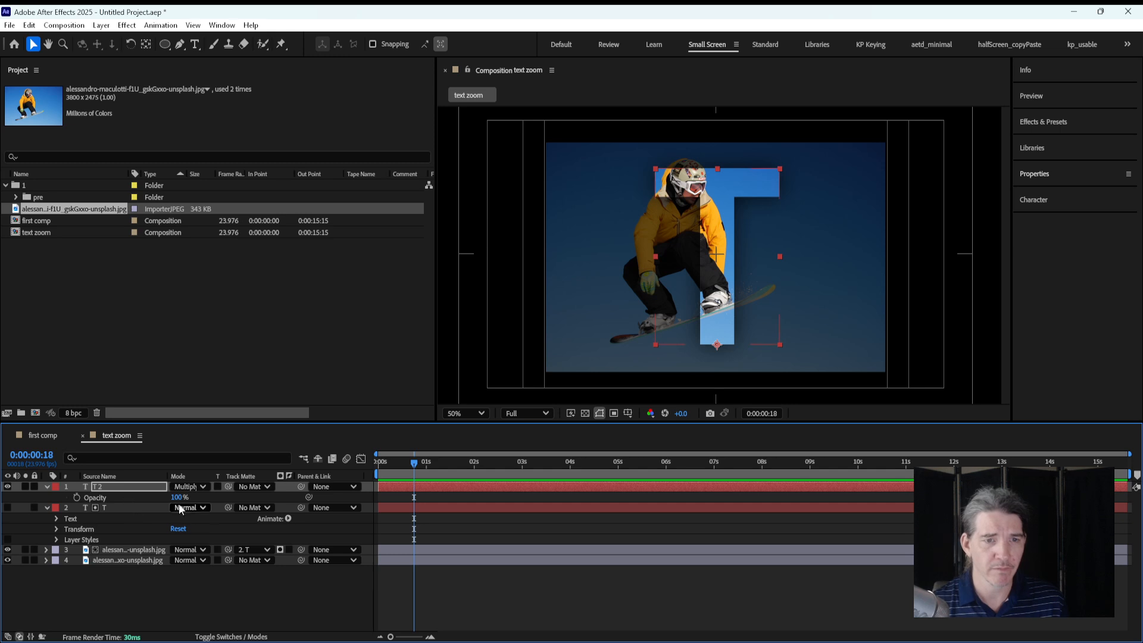
click(189, 487)
click(134, 486)
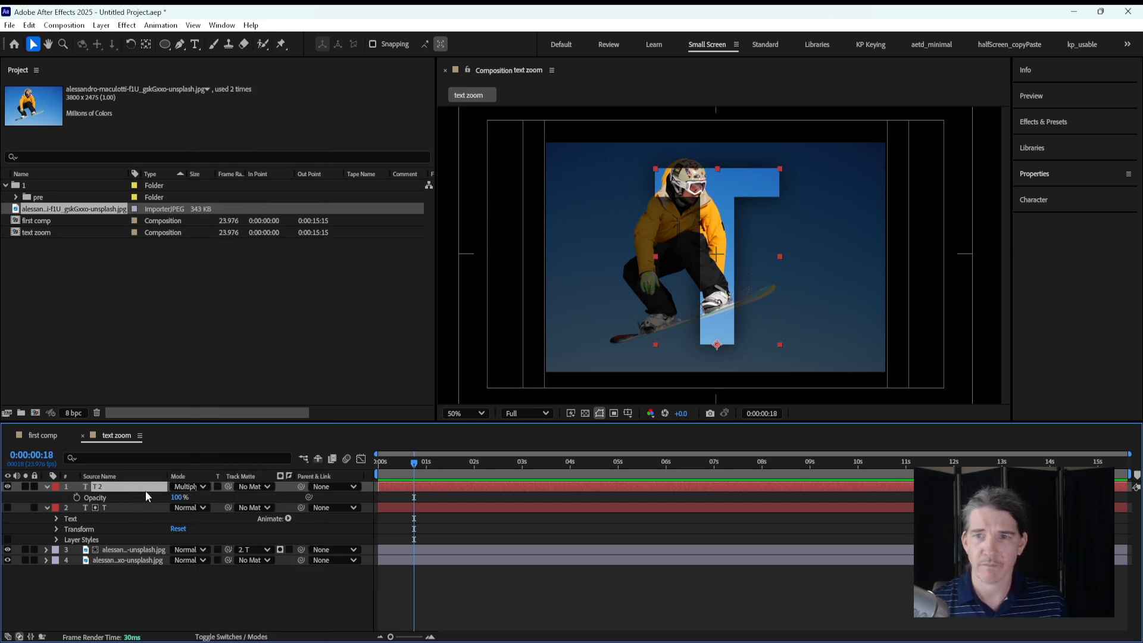
click(548, 594)
Step: Switch to Media Player, scrub the reference clip to the letter S, and return to After Effects
click(906, 641)
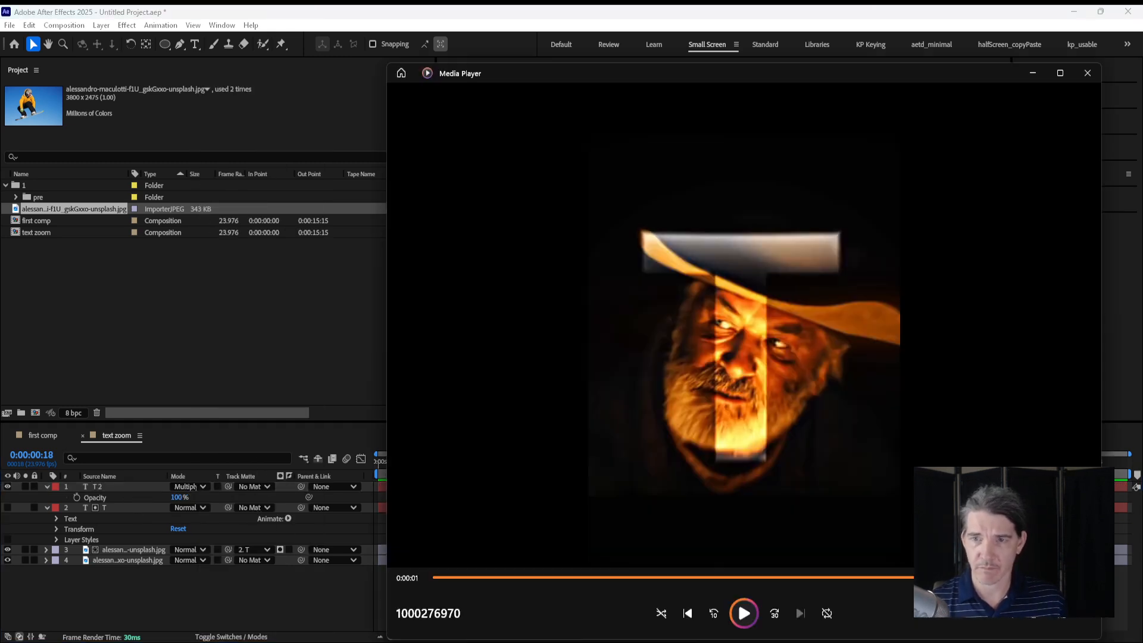
drag(858, 577, 836, 569)
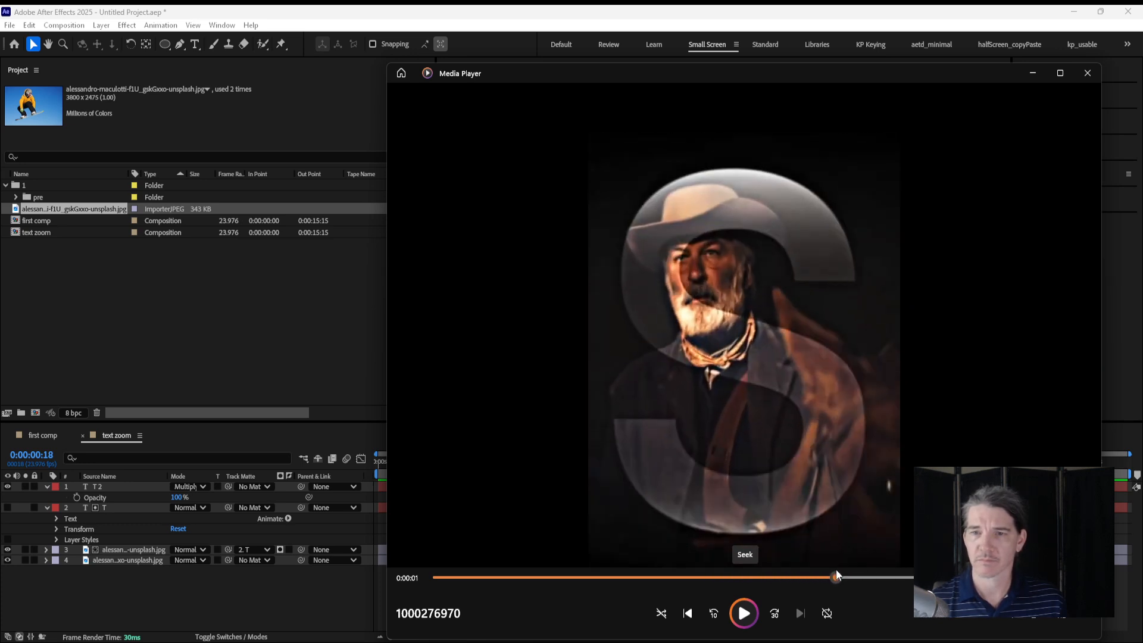
click(231, 602)
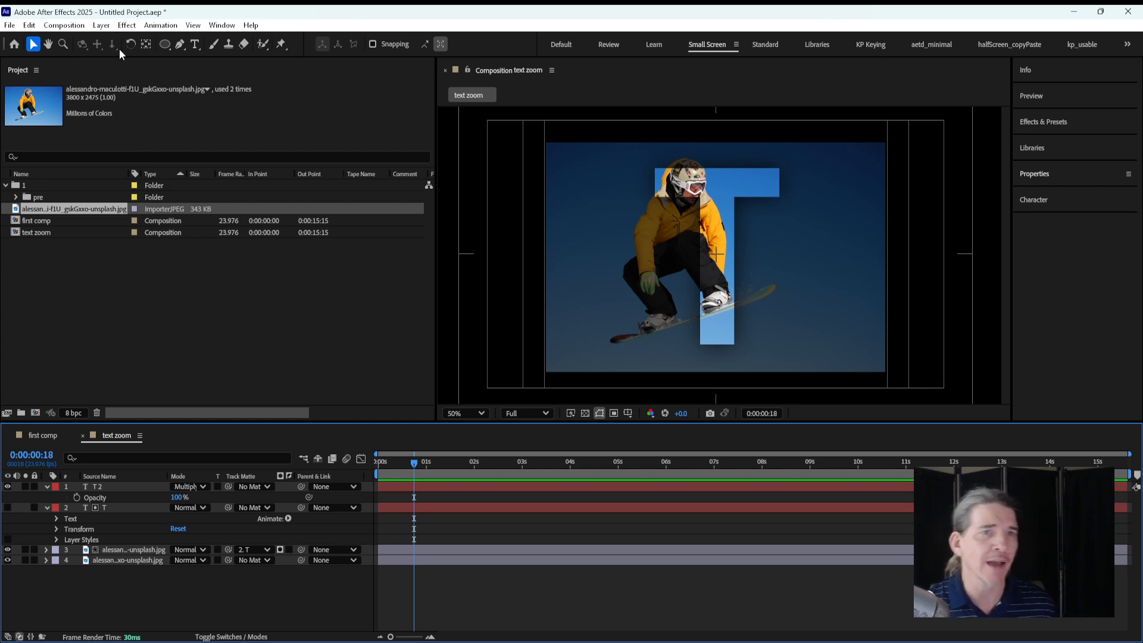
Step: Add a null object to the text zoom composition and collapse the properties of both T layers
click(102, 27)
mouse_move(123, 44)
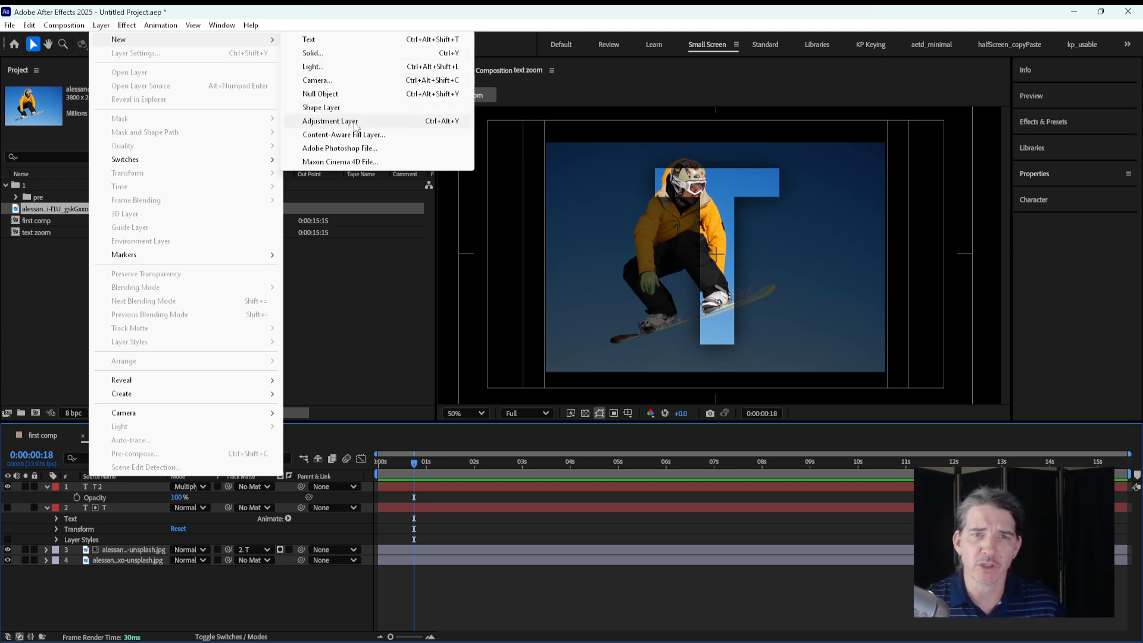
click(334, 97)
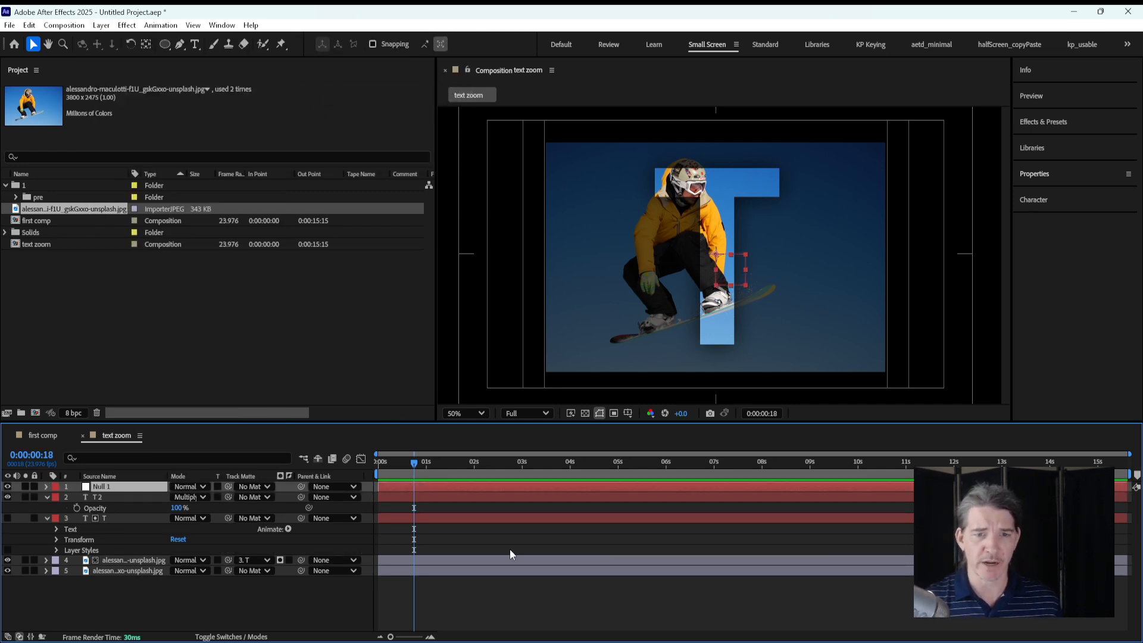
click(516, 620)
click(127, 490)
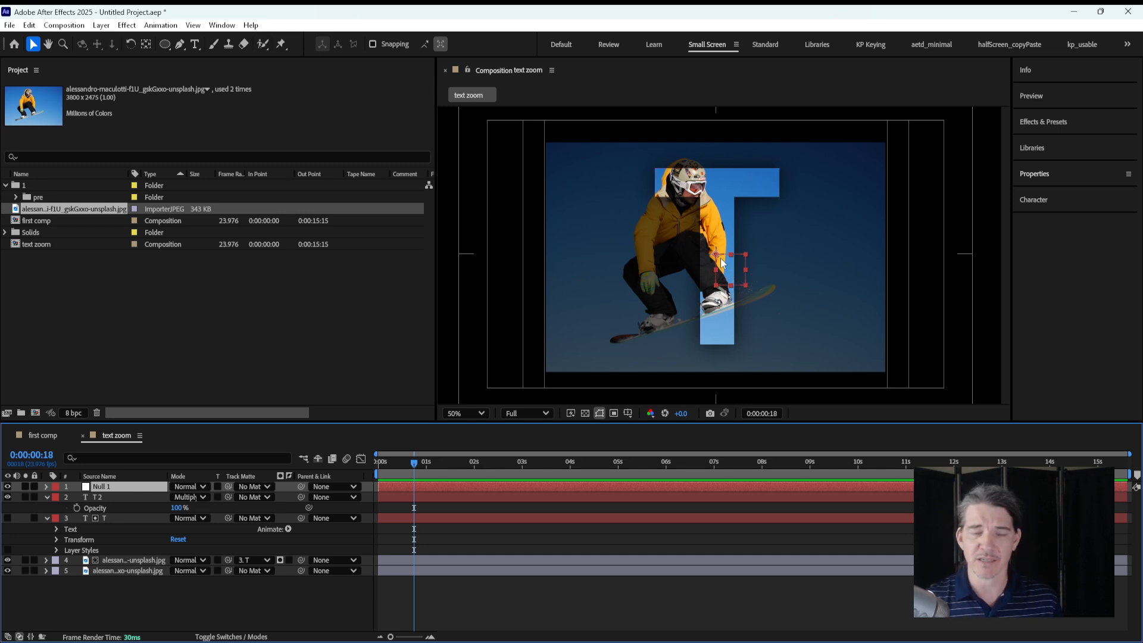
click(318, 601)
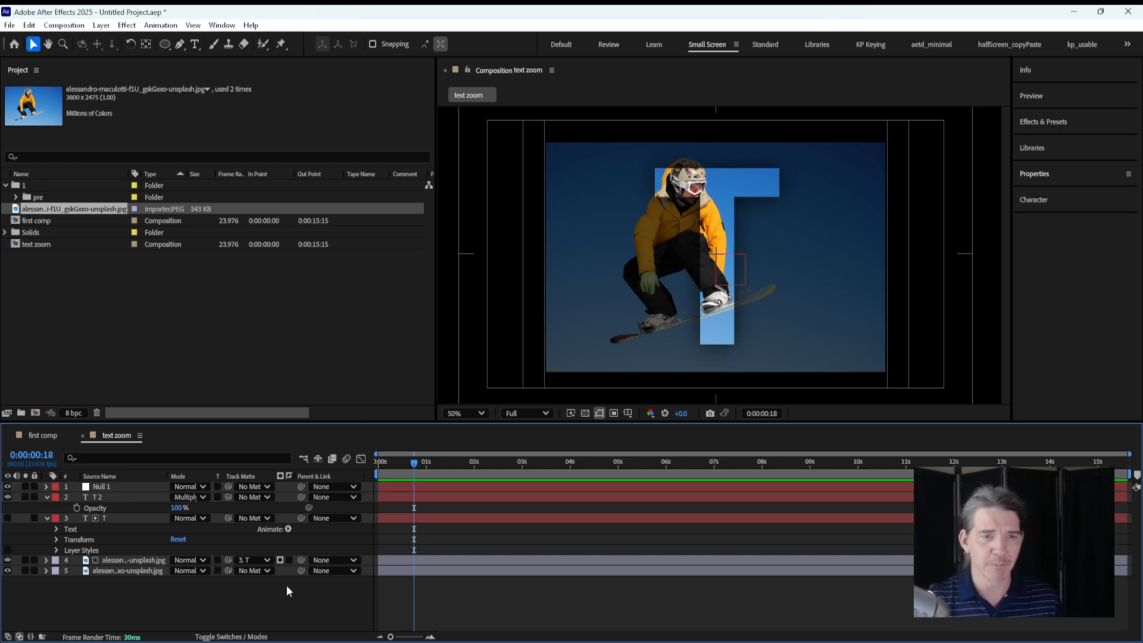
click(49, 496)
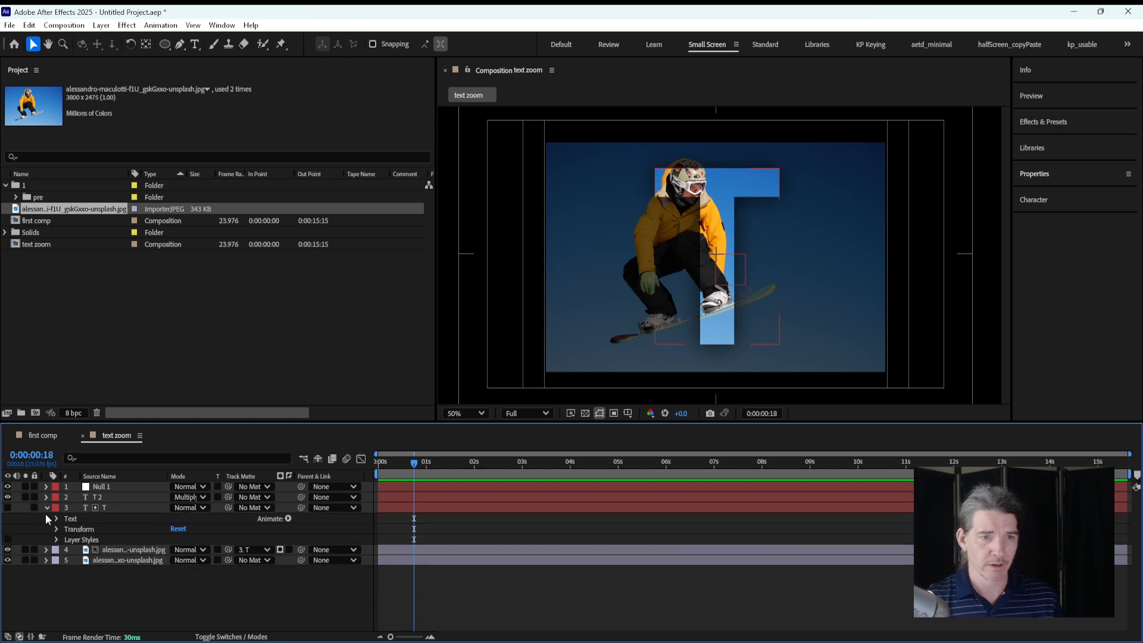
click(47, 507)
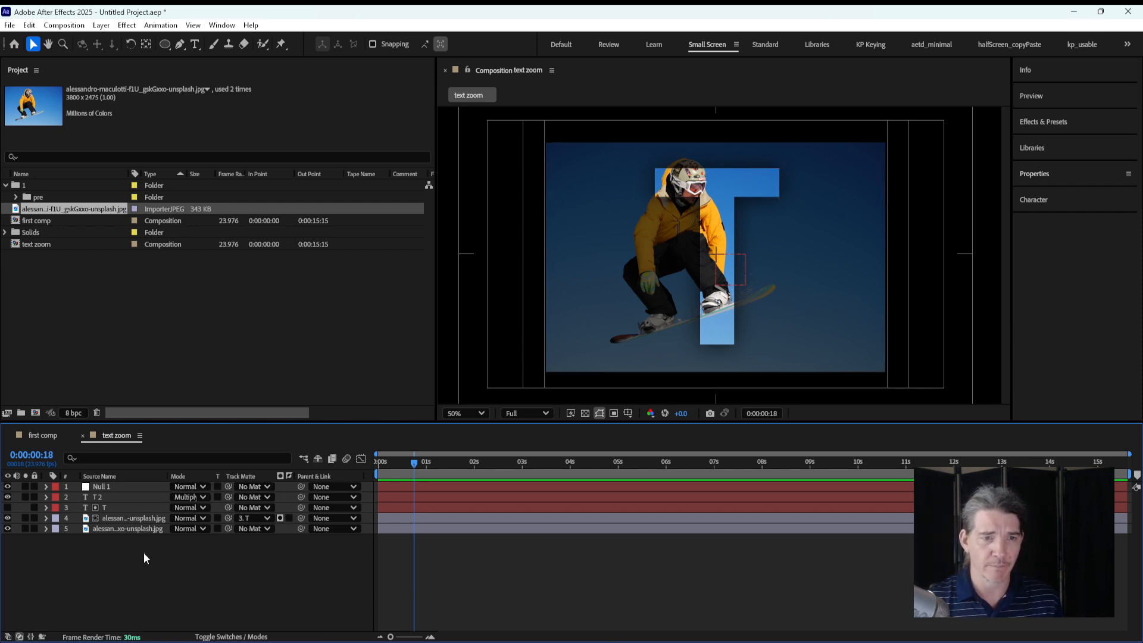
Step: Parent both T text layers and both snowboarder image layers to Null 1
drag(144, 558, 125, 496)
click(143, 588)
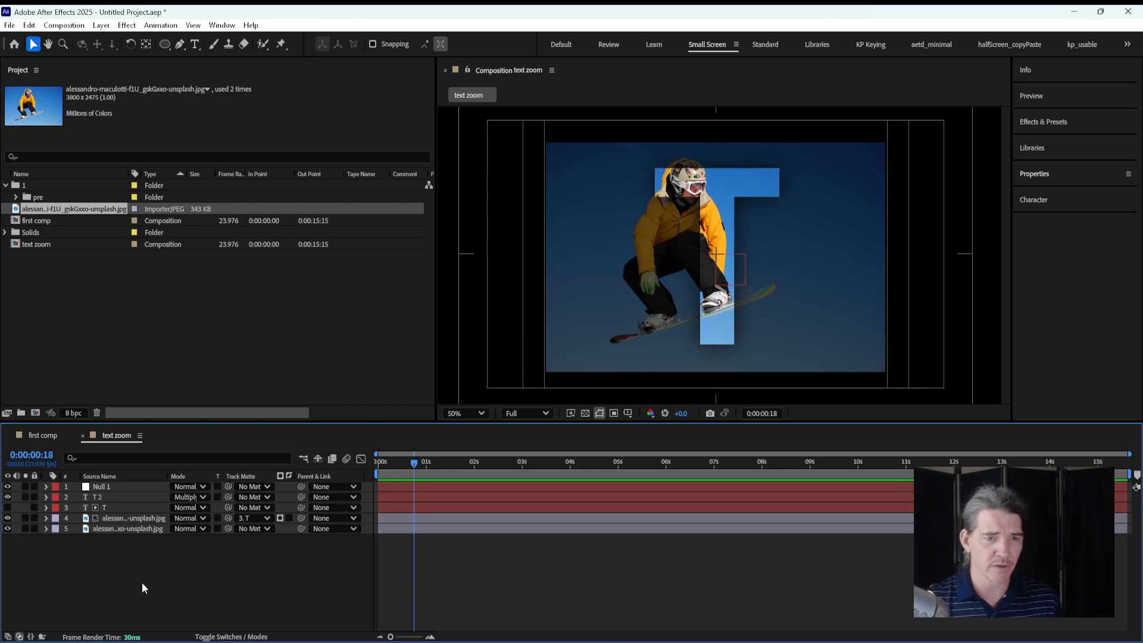
drag(117, 545, 115, 506)
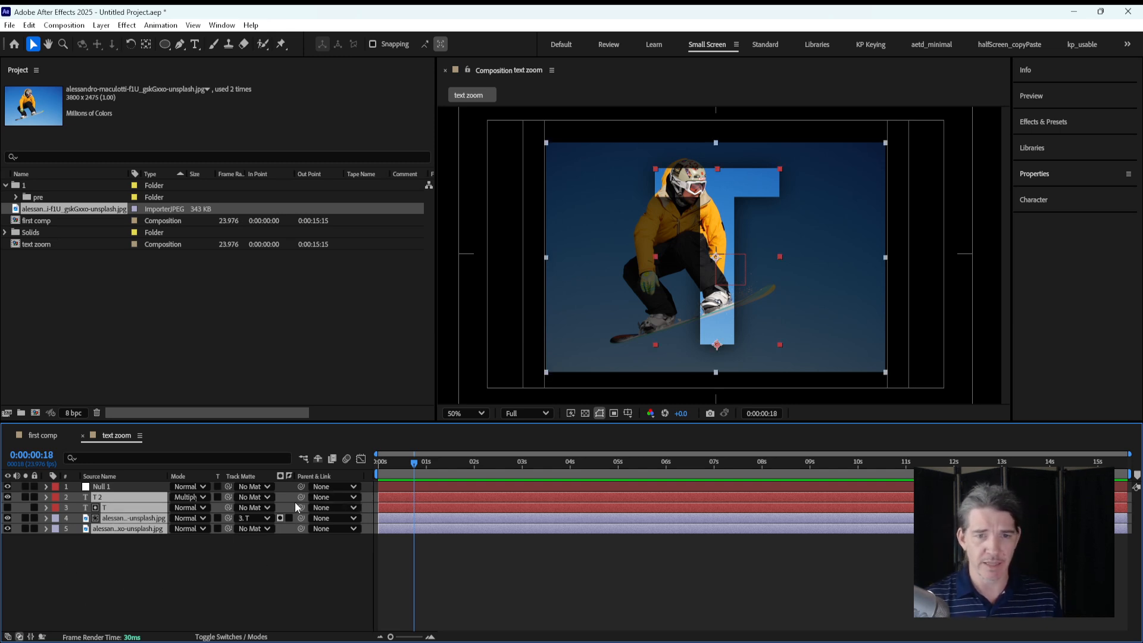
right_click(329, 476)
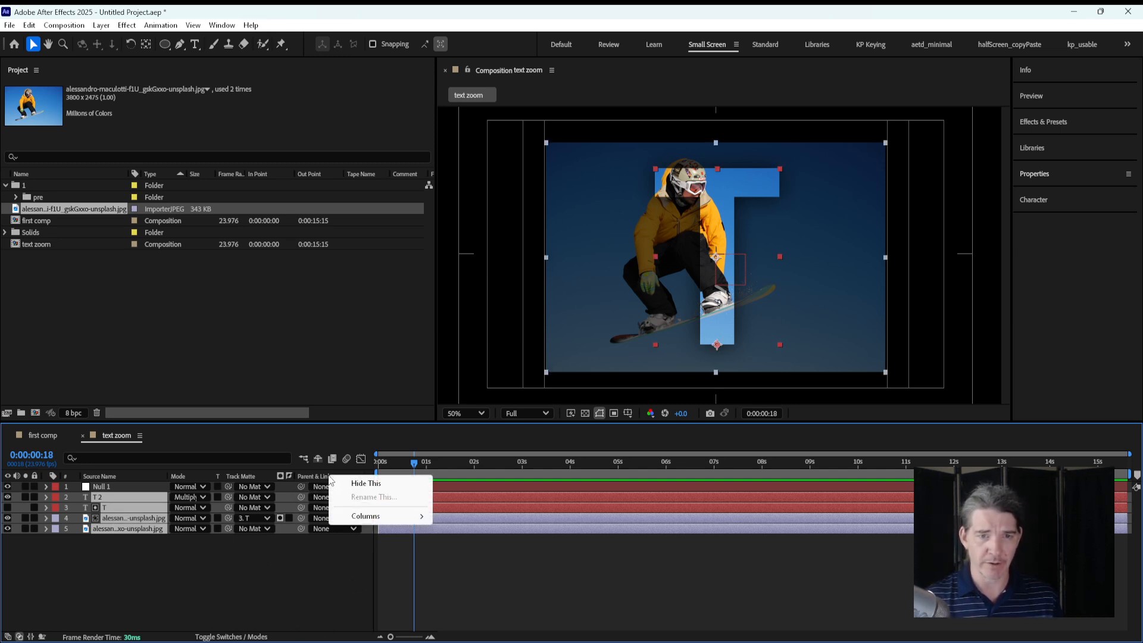
mouse_move(379, 521)
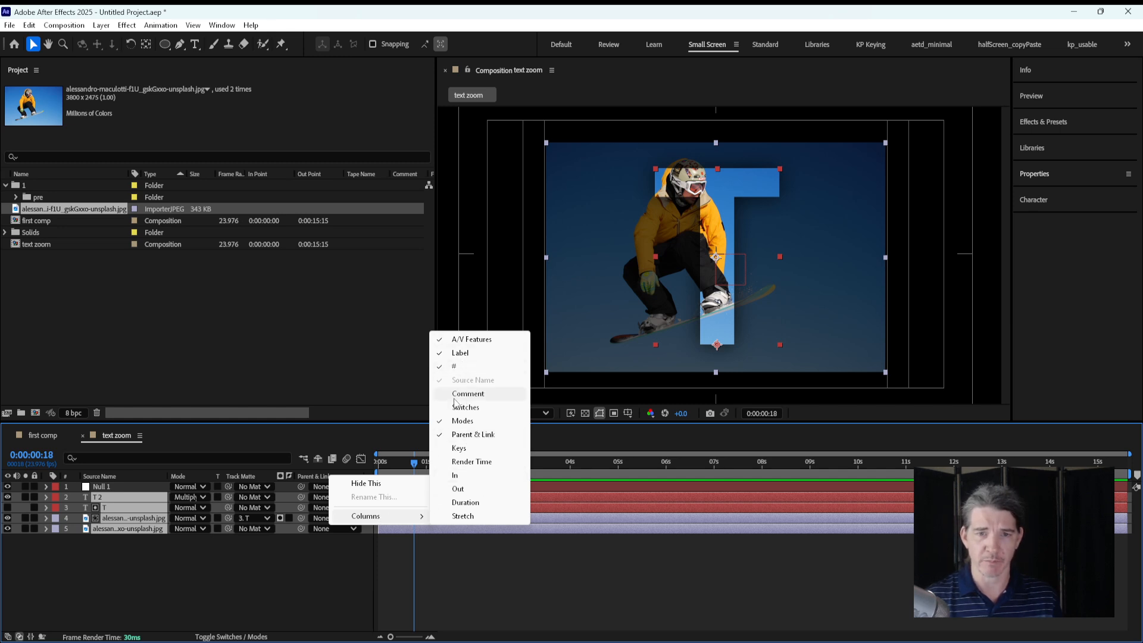
drag(249, 582, 125, 503)
click(331, 498)
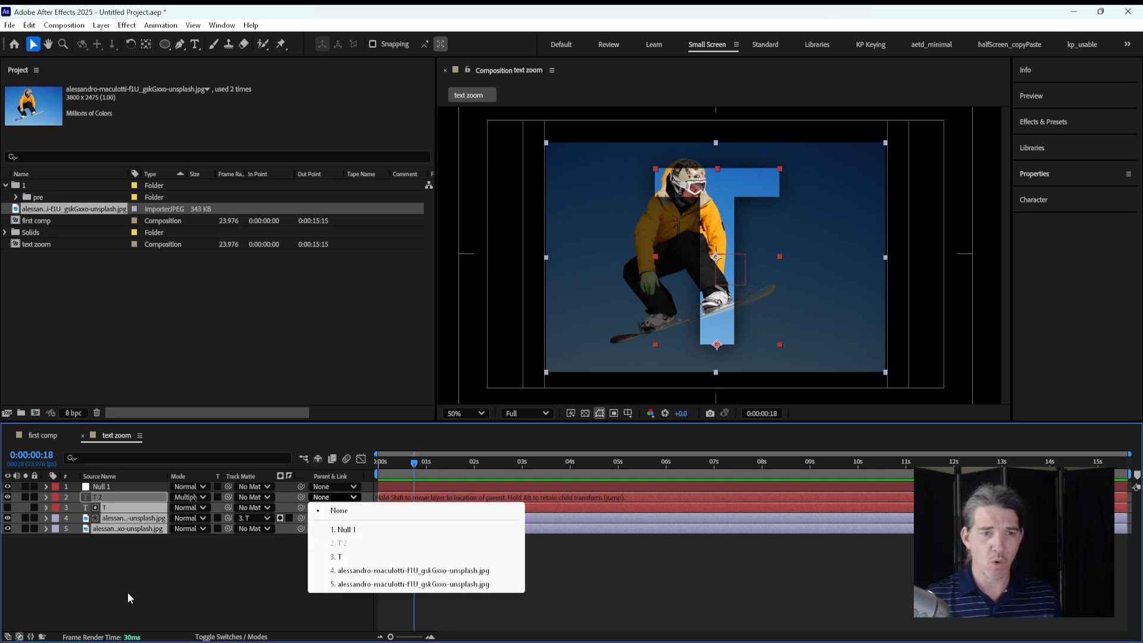
drag(122, 576, 99, 498)
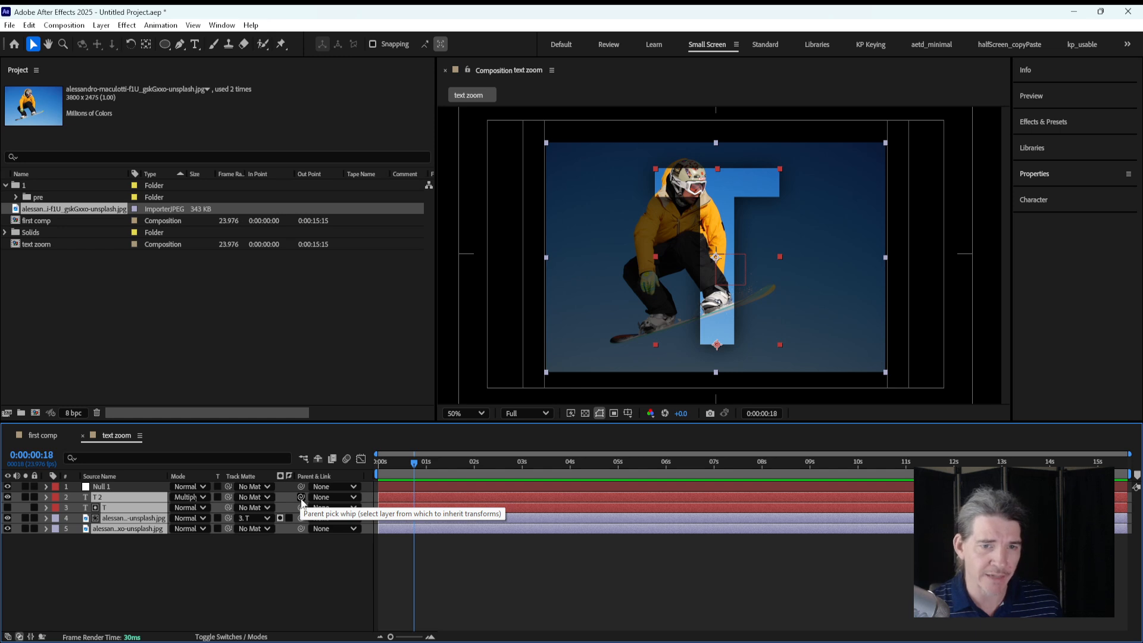
drag(301, 497, 137, 491)
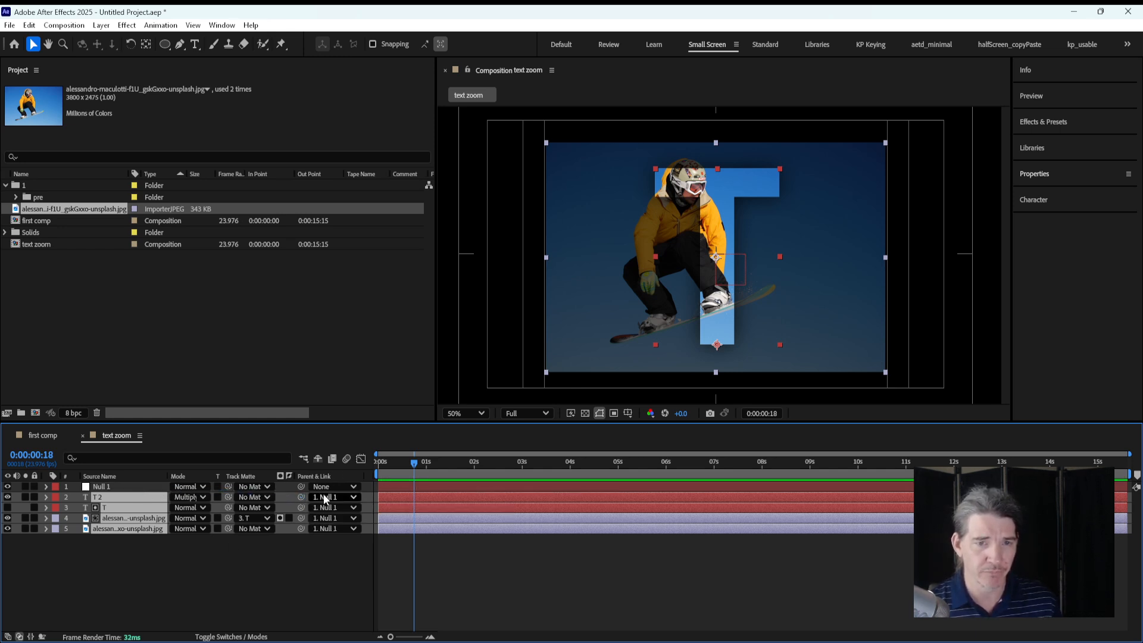
click(458, 624)
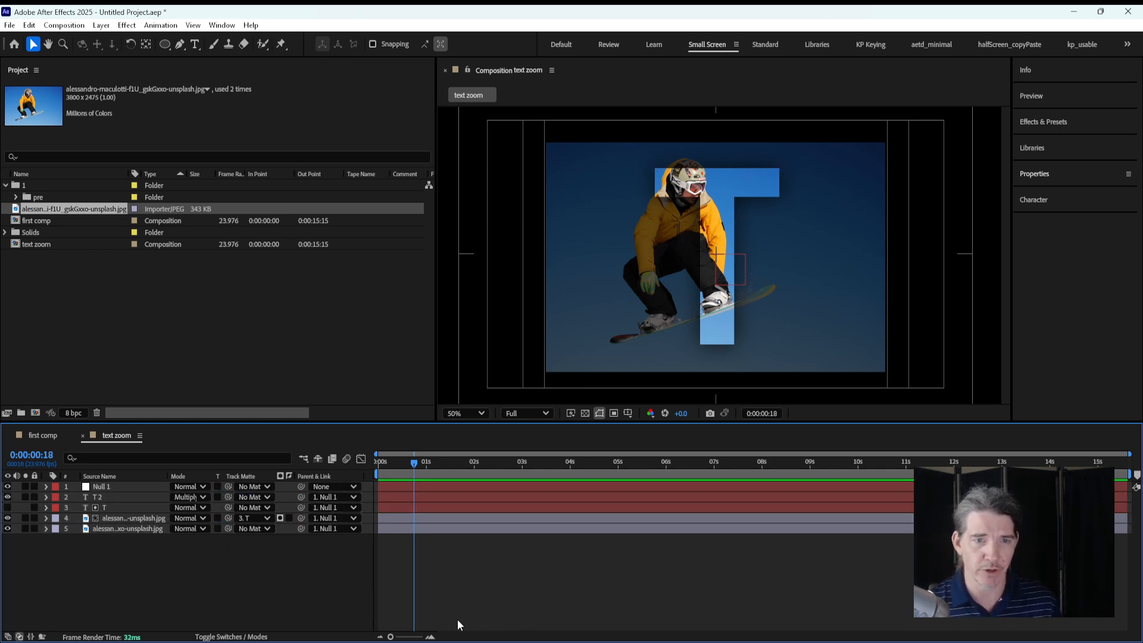
Step: Try moving Null 1 through its Position value, and reveal the null's Scale property
click(124, 490)
click(46, 487)
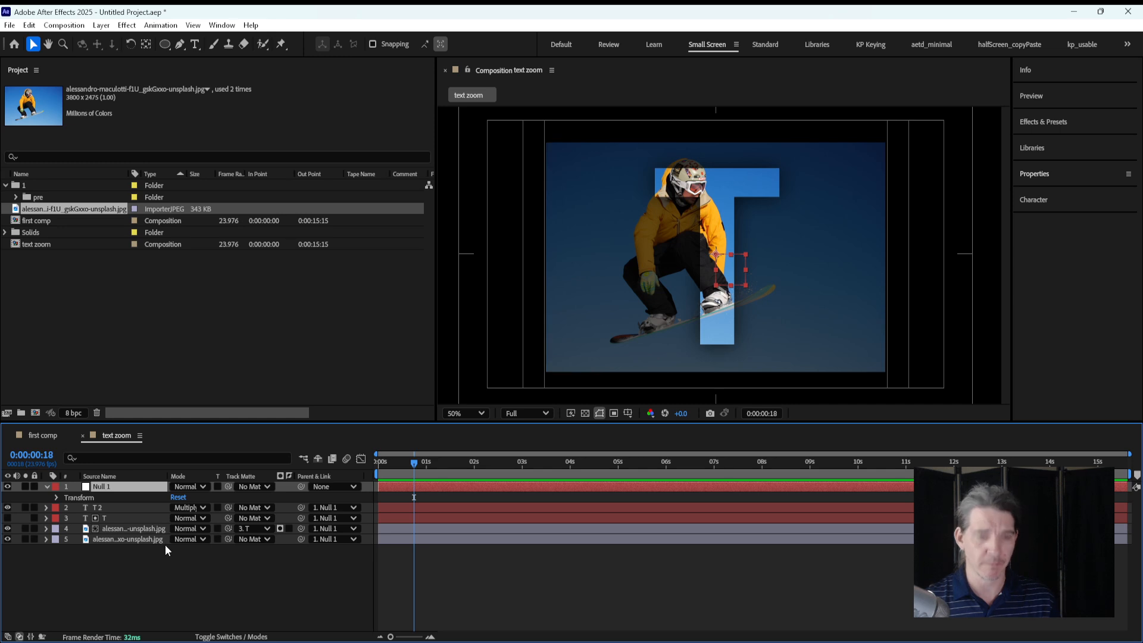
key(p)
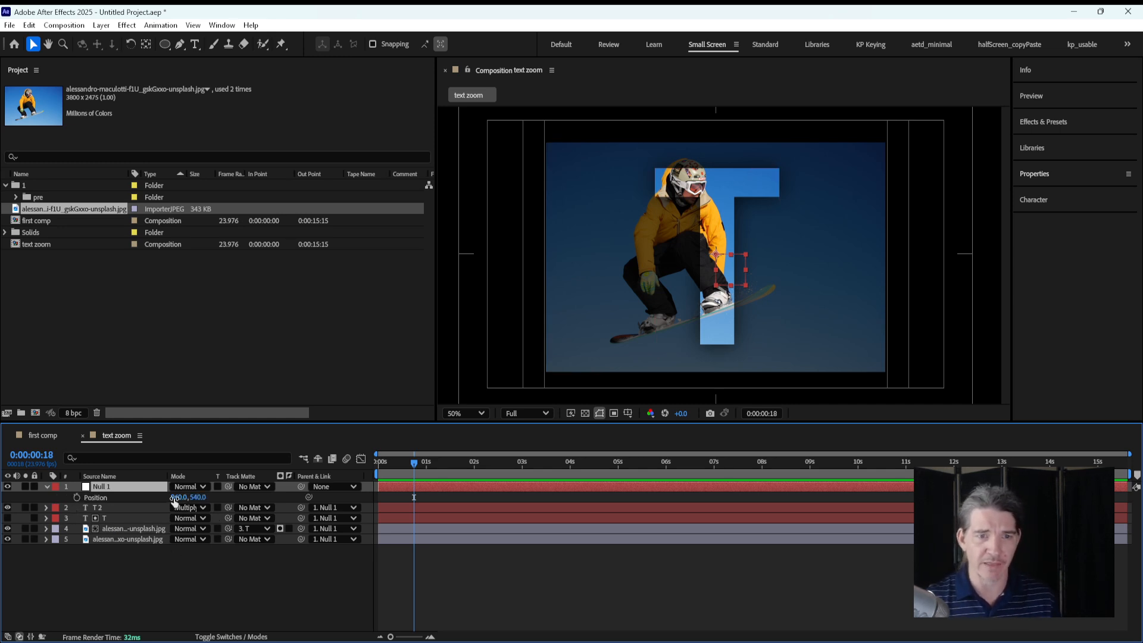
drag(177, 497, 149, 518)
key(s)
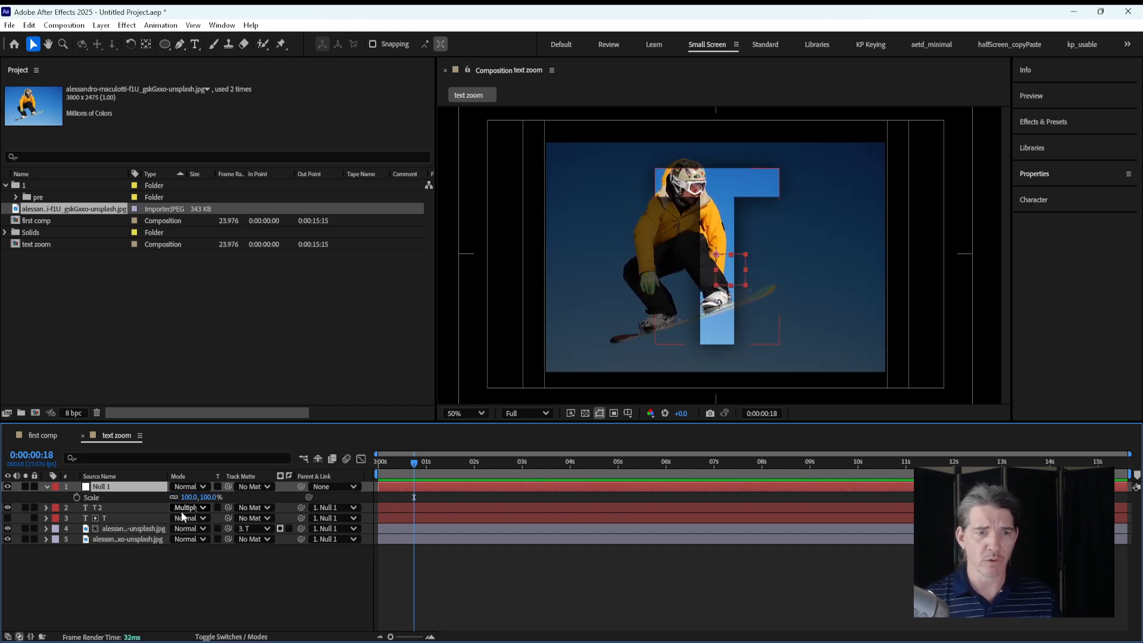
Step: Switch to Media Player, scrub the reference clip to examine how the letter scales, and return to After Effects
key(alt+Tab)
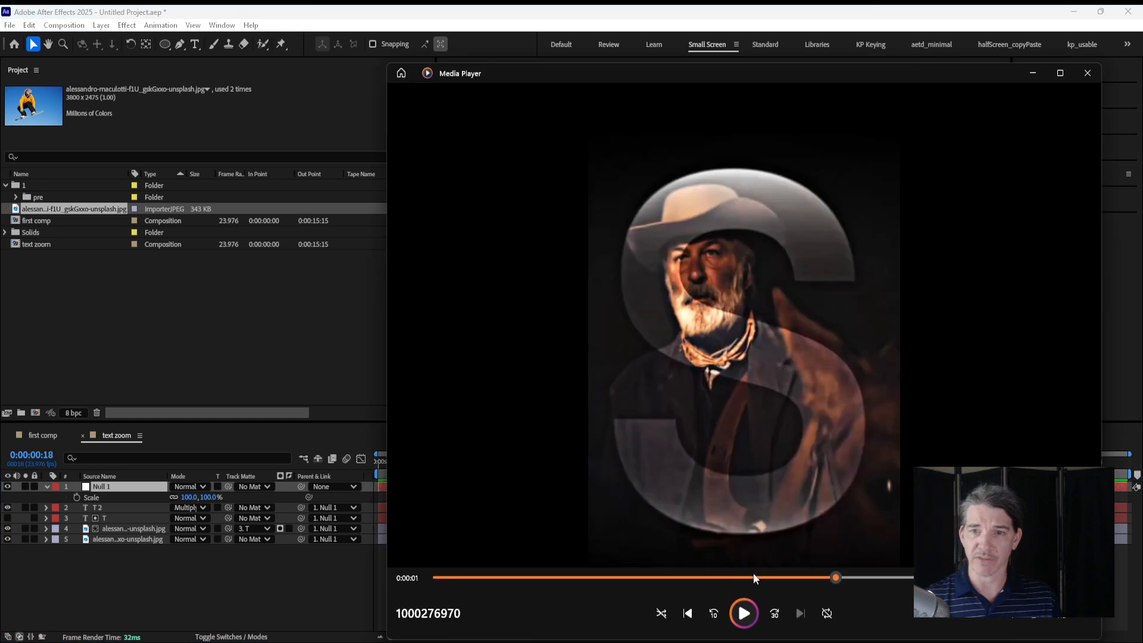
drag(771, 580, 832, 577)
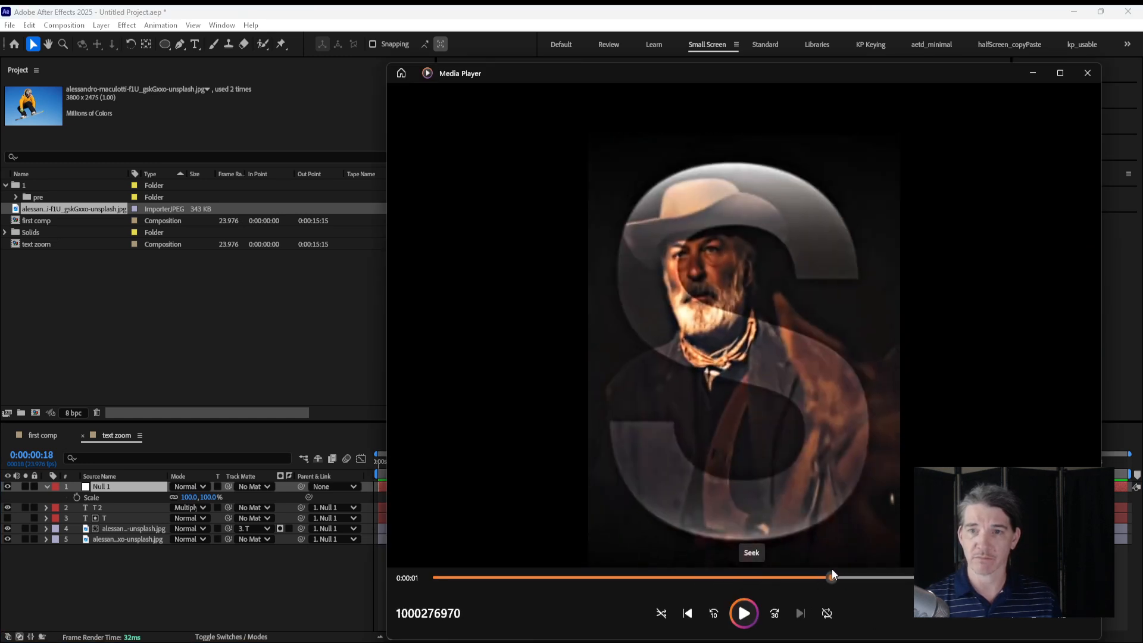
click(251, 585)
Step: Try scaling the parented layers through Null 1, ending at a Scale of 107%
mouse_move(186, 499)
mouse_down()
mouse_move(228, 505)
mouse_move(154, 507)
mouse_move(190, 500)
mouse_up()
drag(216, 508, 200, 505)
click(464, 603)
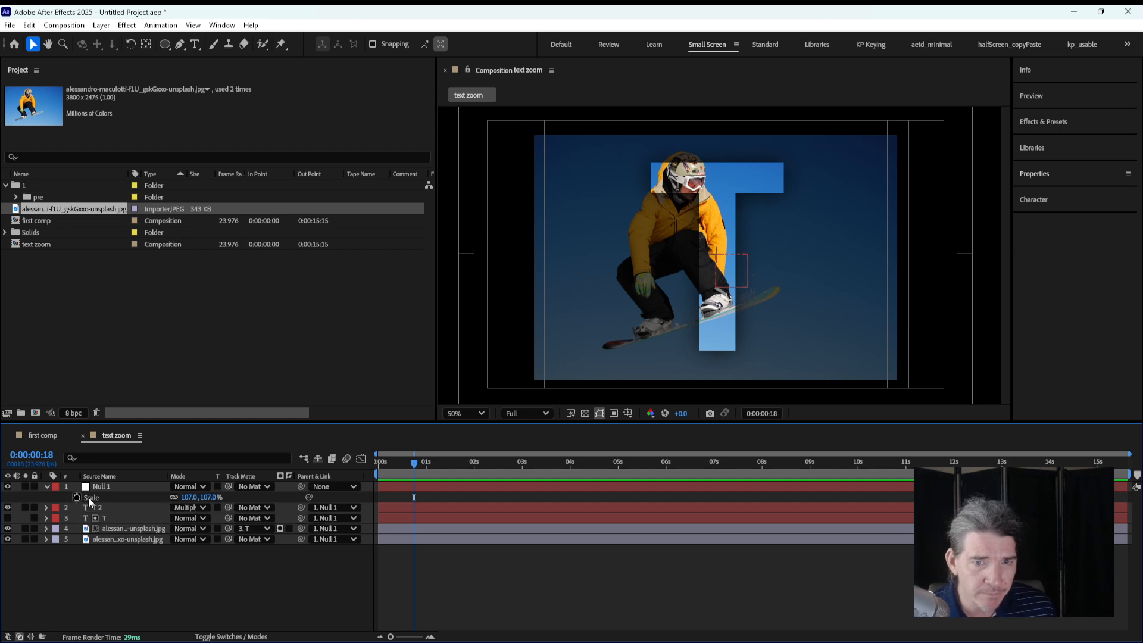
Step: Start Scale keyframing on Null 1 at 0:00:00:00 with a value of 149%
drag(412, 466, 369, 470)
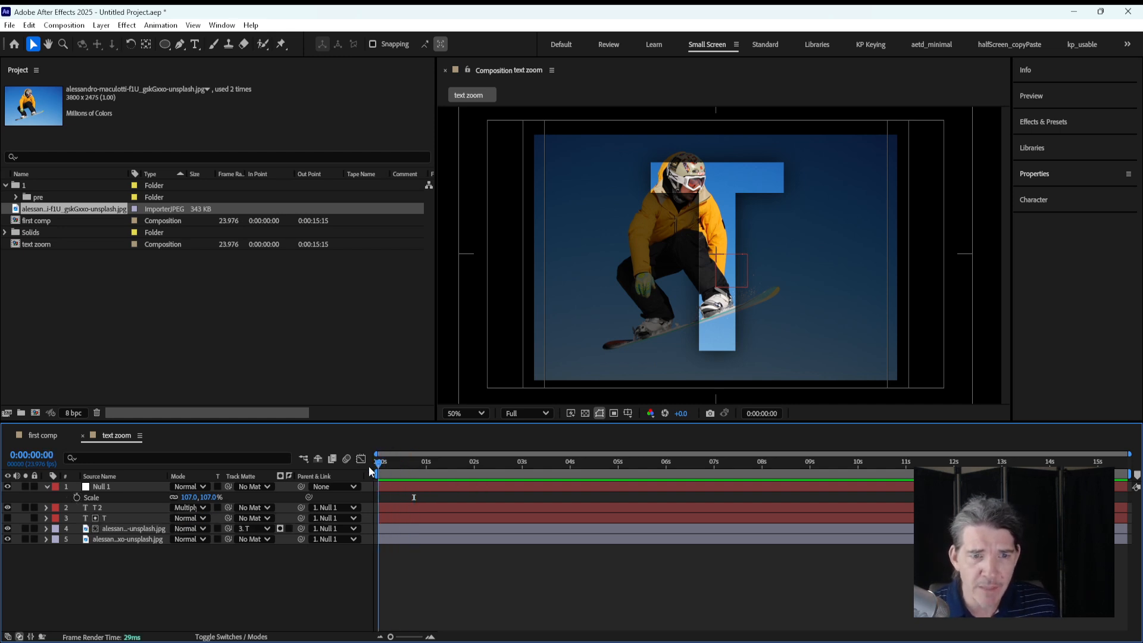
click(77, 498)
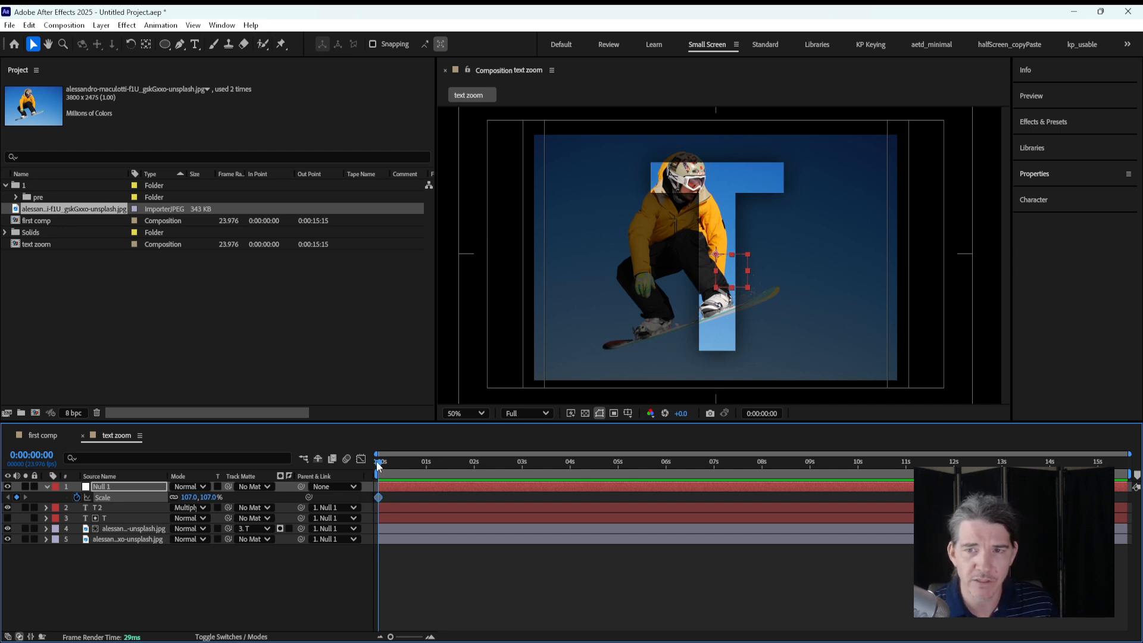
mouse_move(188, 498)
mouse_down()
mouse_move(208, 489)
mouse_move(156, 493)
mouse_move(200, 488)
mouse_up()
Step: Add a 24% Scale keyframe to Null 1 at 0:00:02:20 and return the playhead to the composition's start
drag(405, 463, 514, 476)
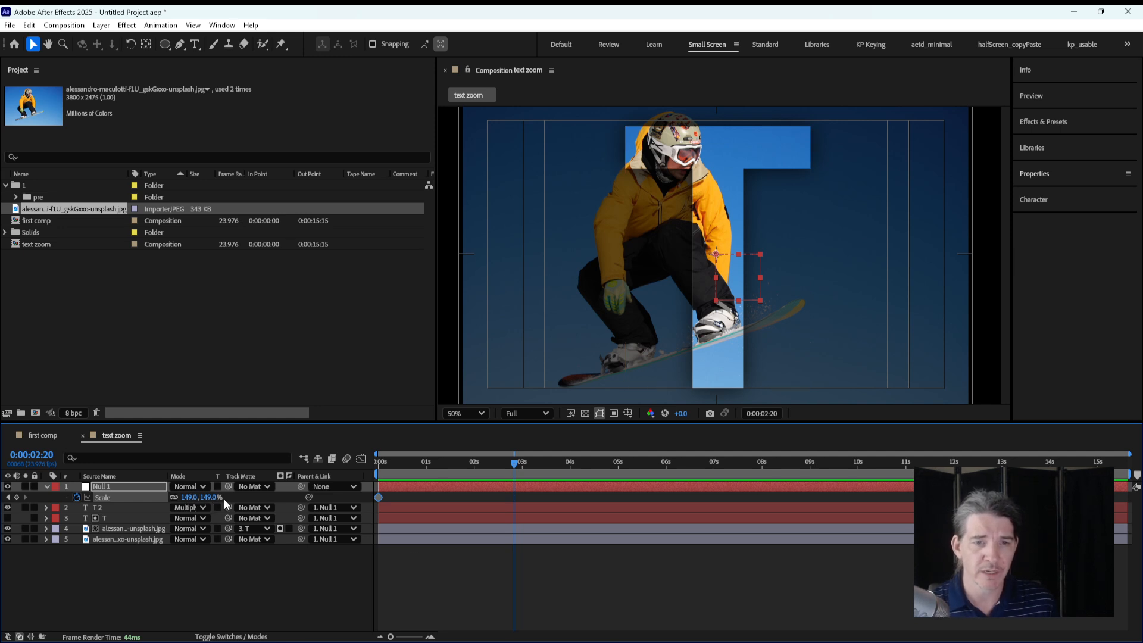
drag(188, 497, 120, 499)
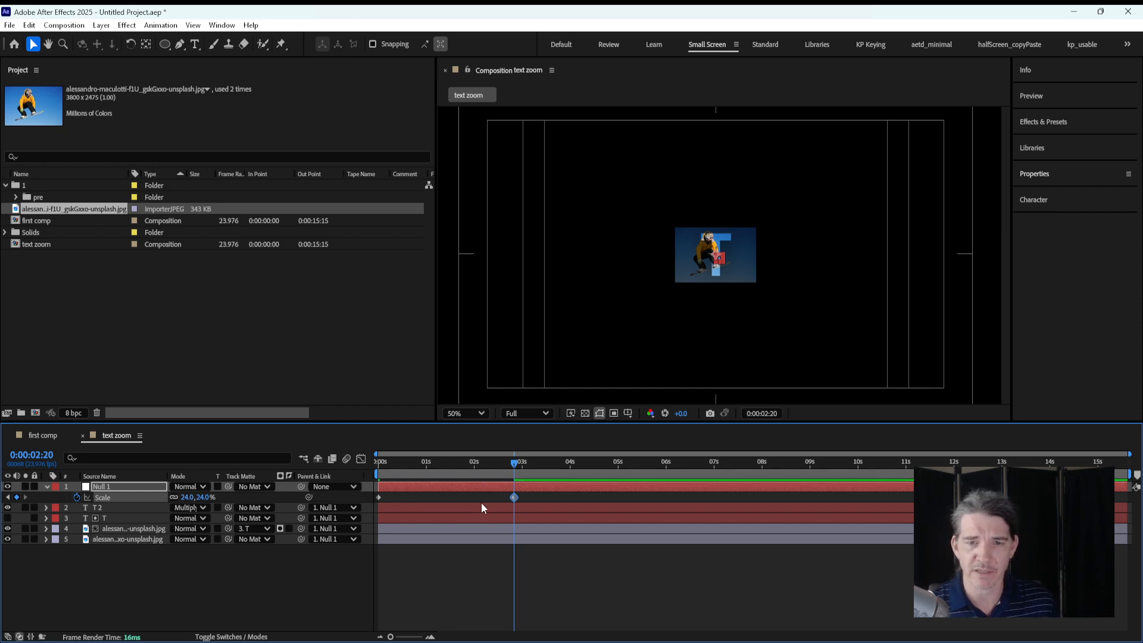
click(471, 562)
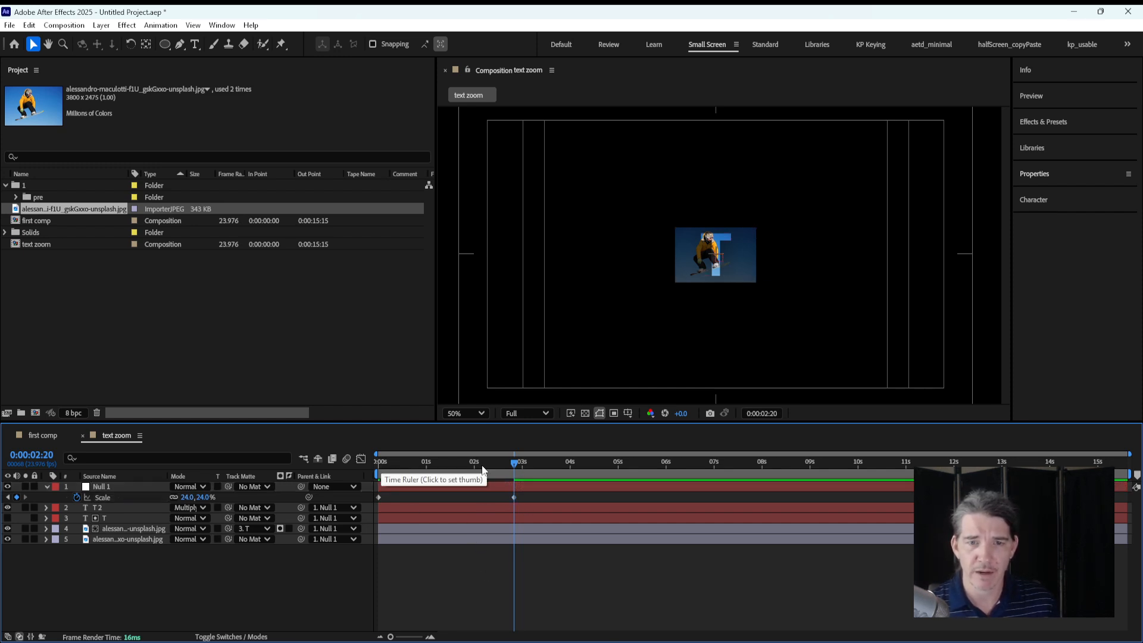
mouse_move(380, 462)
mouse_down()
mouse_move(514, 449)
mouse_move(528, 452)
mouse_move(451, 456)
mouse_move(522, 466)
mouse_move(423, 462)
mouse_move(548, 468)
mouse_move(422, 463)
mouse_move(522, 465)
mouse_move(501, 480)
mouse_move(380, 469)
mouse_up()
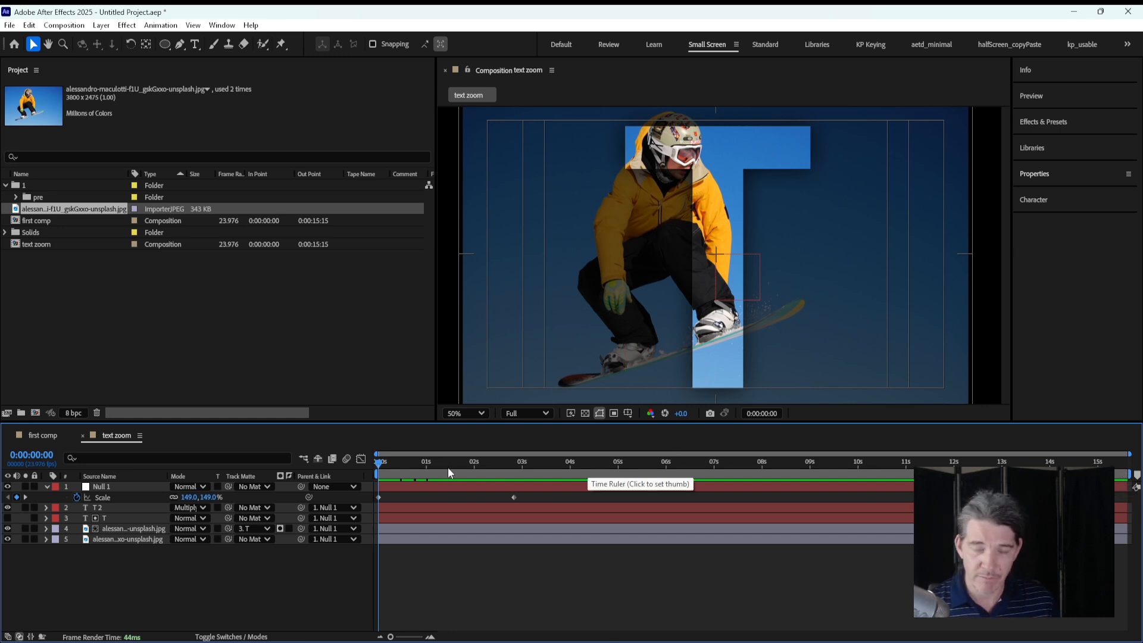
Step: Shorten the work area so it ends at the second Scale keyframe of Null 1
drag(430, 465, 479, 479)
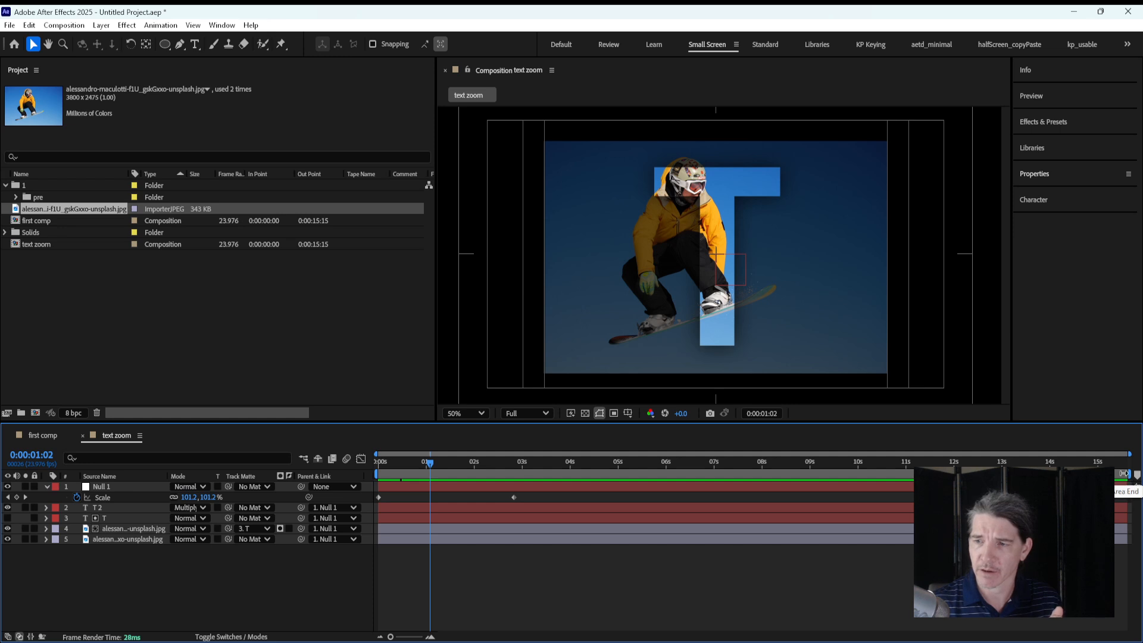
drag(1128, 473, 512, 476)
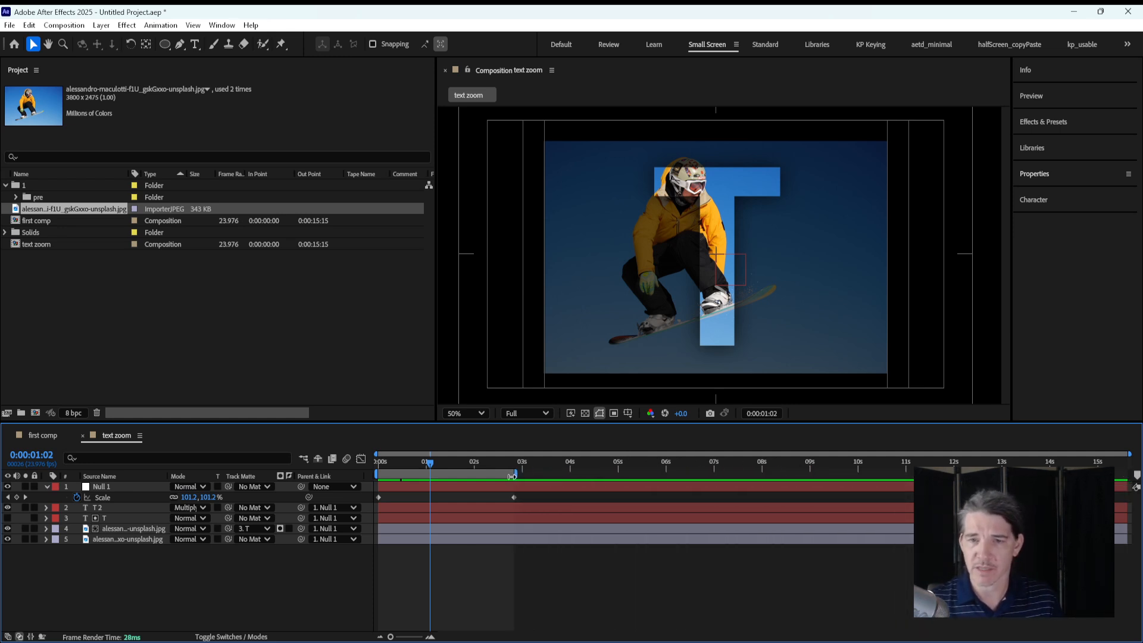
drag(439, 473, 409, 469)
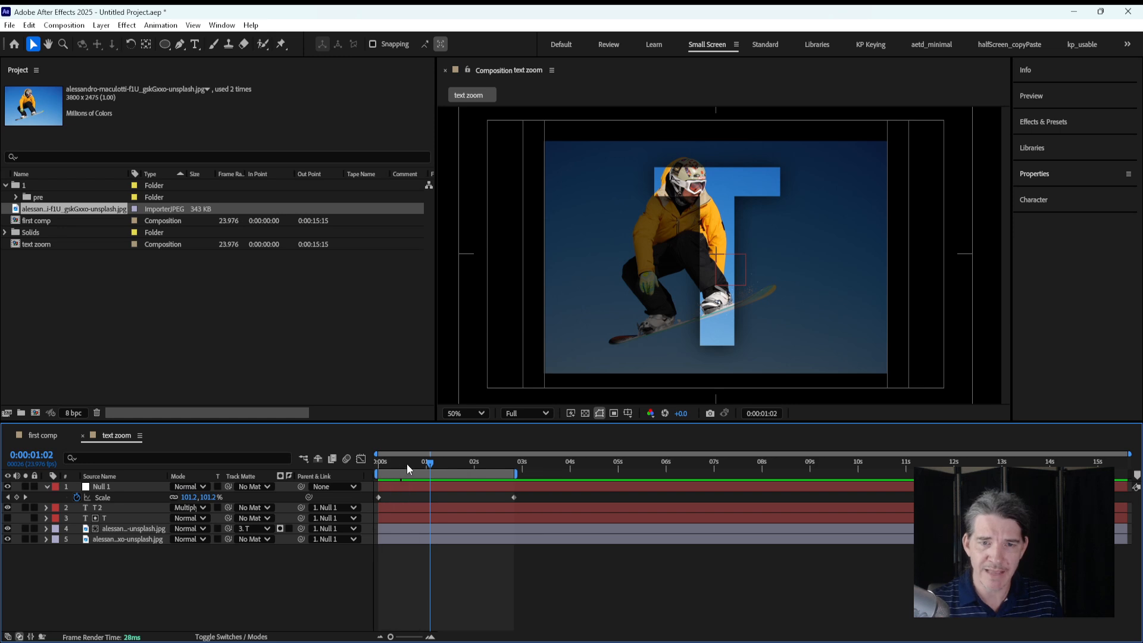
Step: Preview the text zoom animation across the work area from the first frame
click(1030, 97)
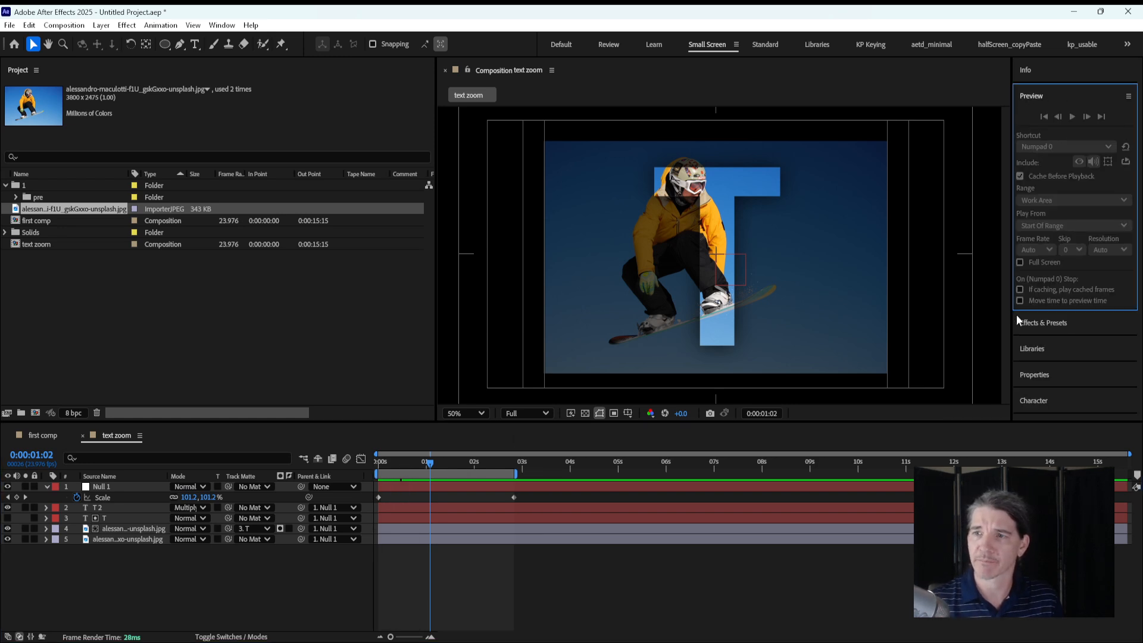
drag(429, 463, 379, 463)
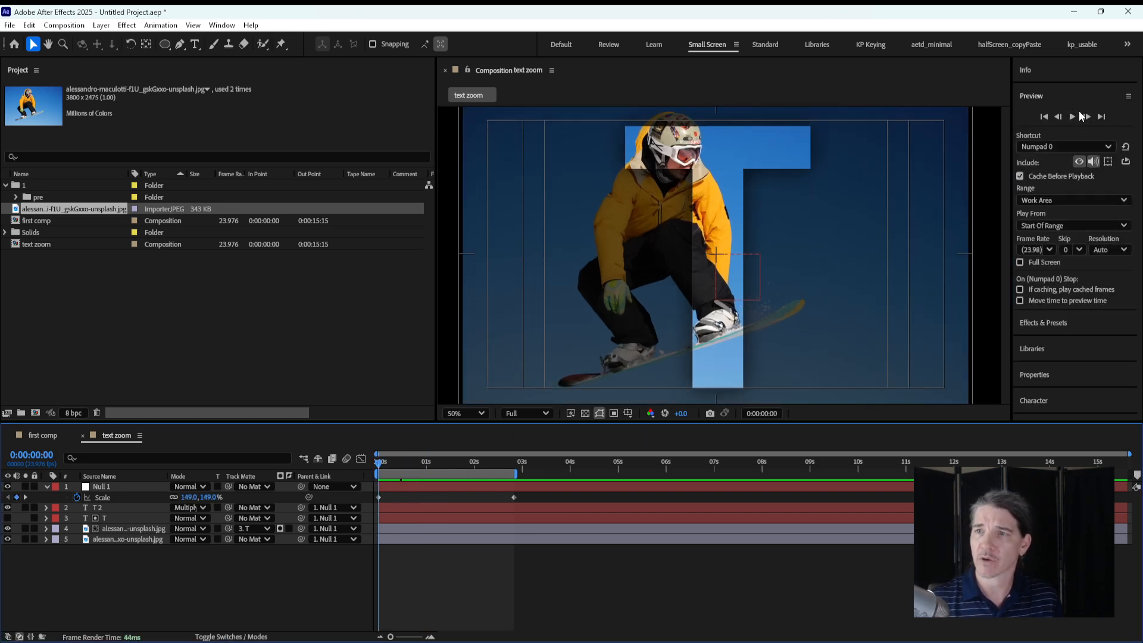
click(1074, 117)
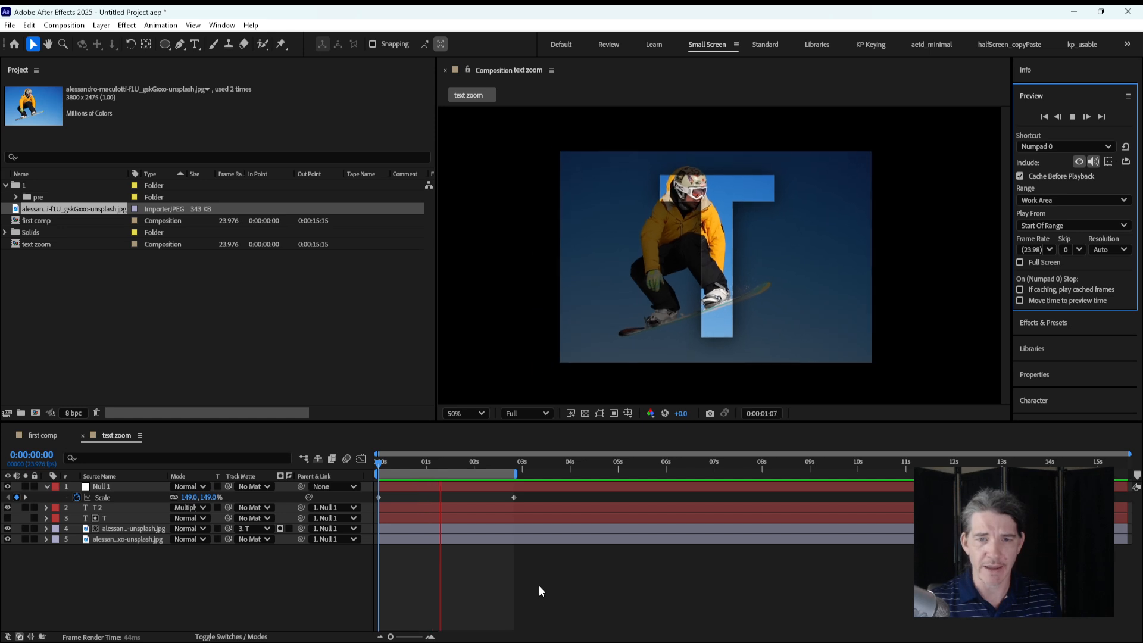
click(538, 585)
Step: Reveal all Transform properties of Null 1, try changing its Rotation, and undo that change
click(123, 490)
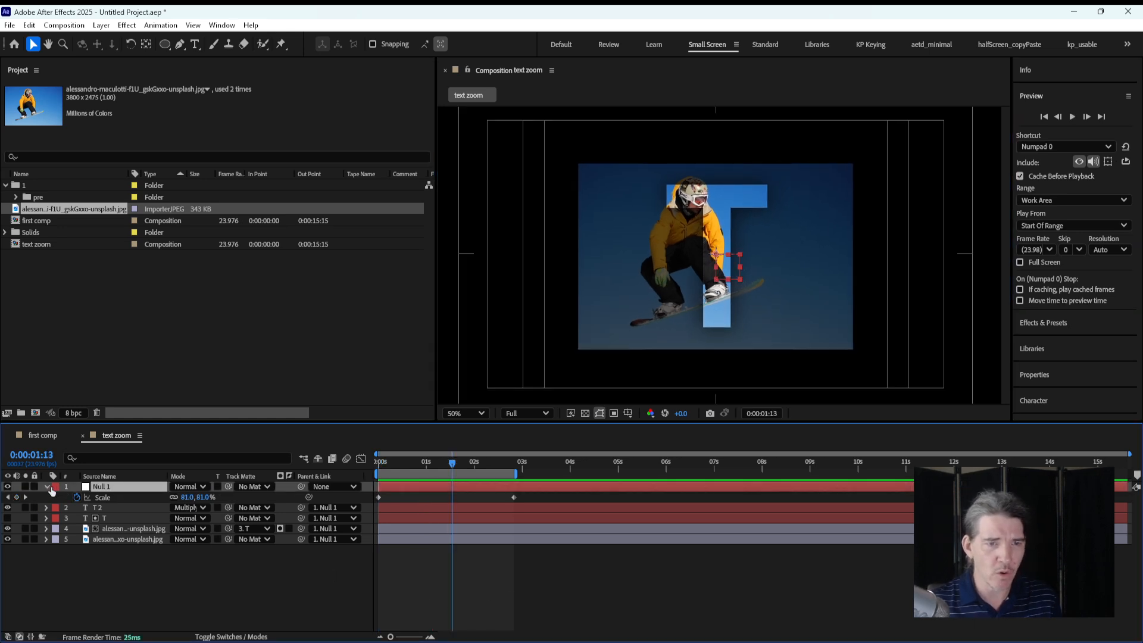
click(46, 487)
click(46, 487)
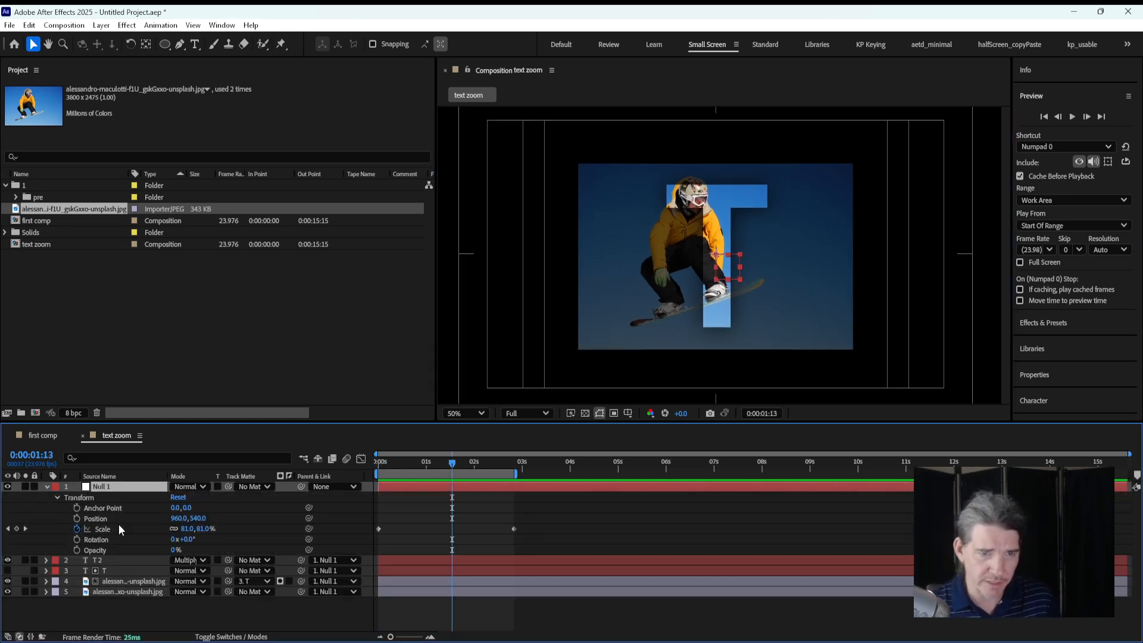
drag(189, 540, 123, 543)
key(ctrl+z)
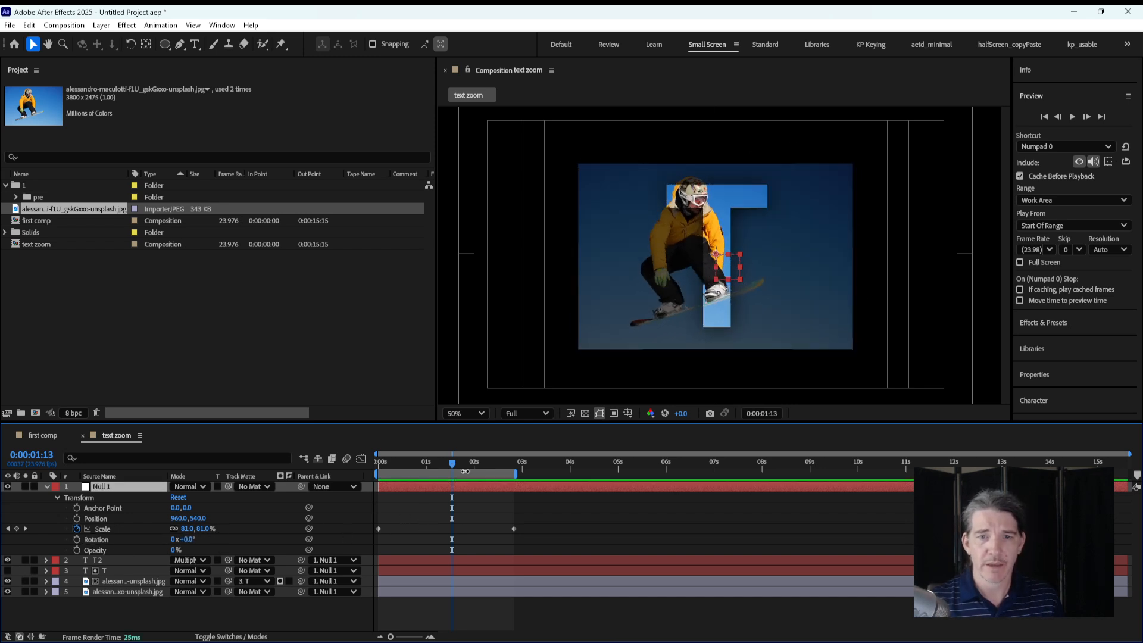
Step: Animate Null 1's Rotation from 4.6° at 0:00:00:00 to -14.4° at 0:00:02:20
key(Home)
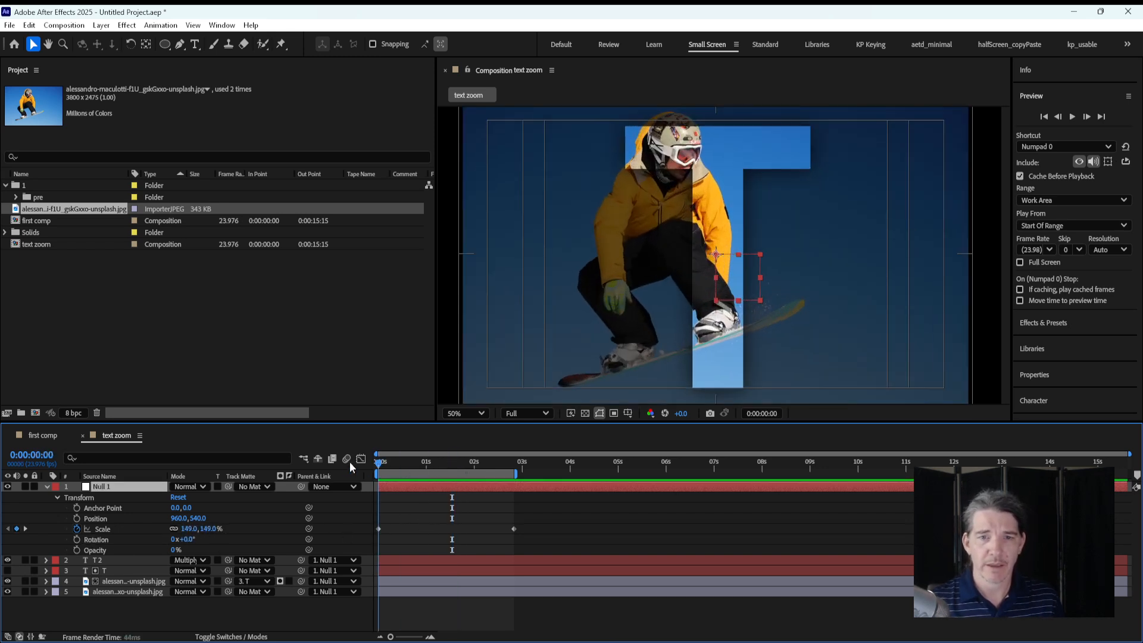
drag(190, 540, 199, 540)
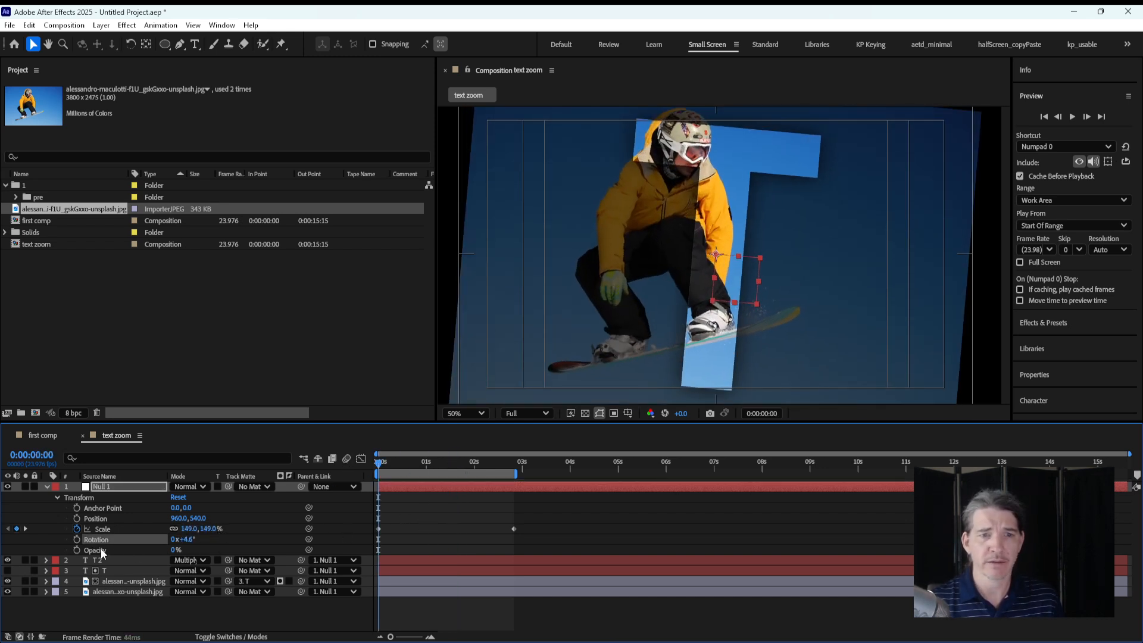
click(77, 539)
drag(499, 473, 516, 468)
drag(191, 540, 180, 539)
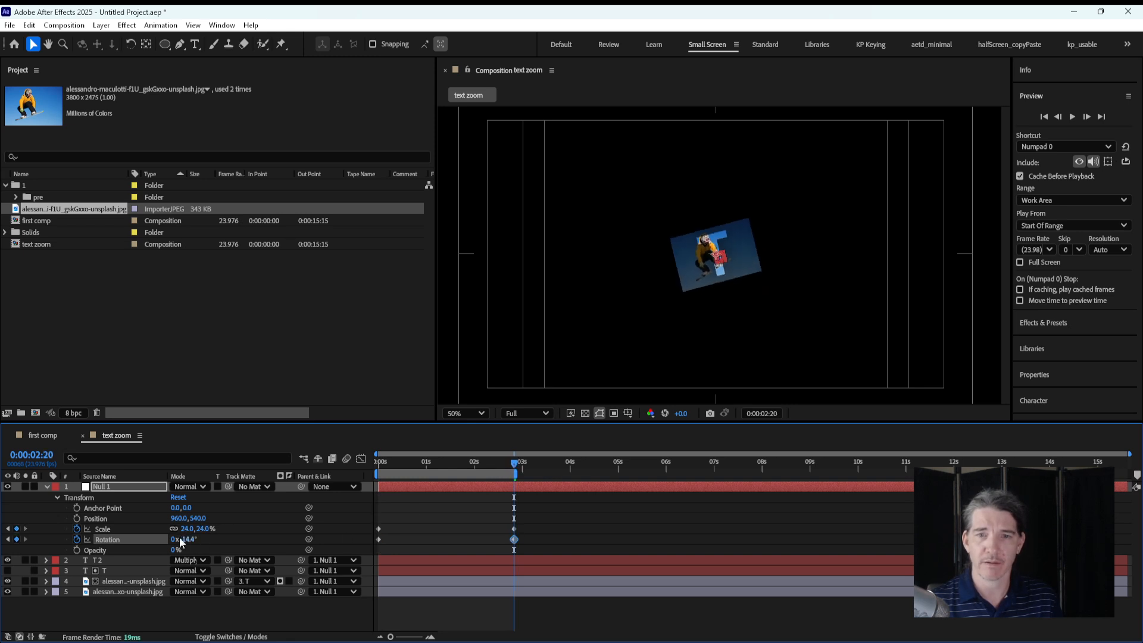
Step: Preview the combined zoom and rotation, stopping the playhead at about 0:00:01:03
key(space)
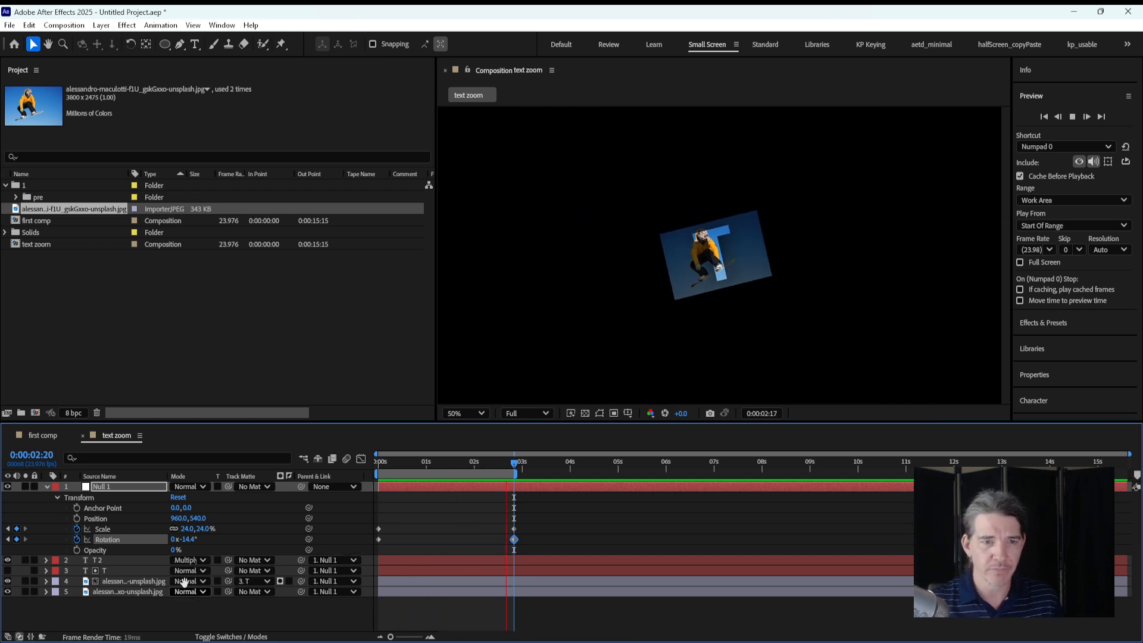
key(space)
click(432, 462)
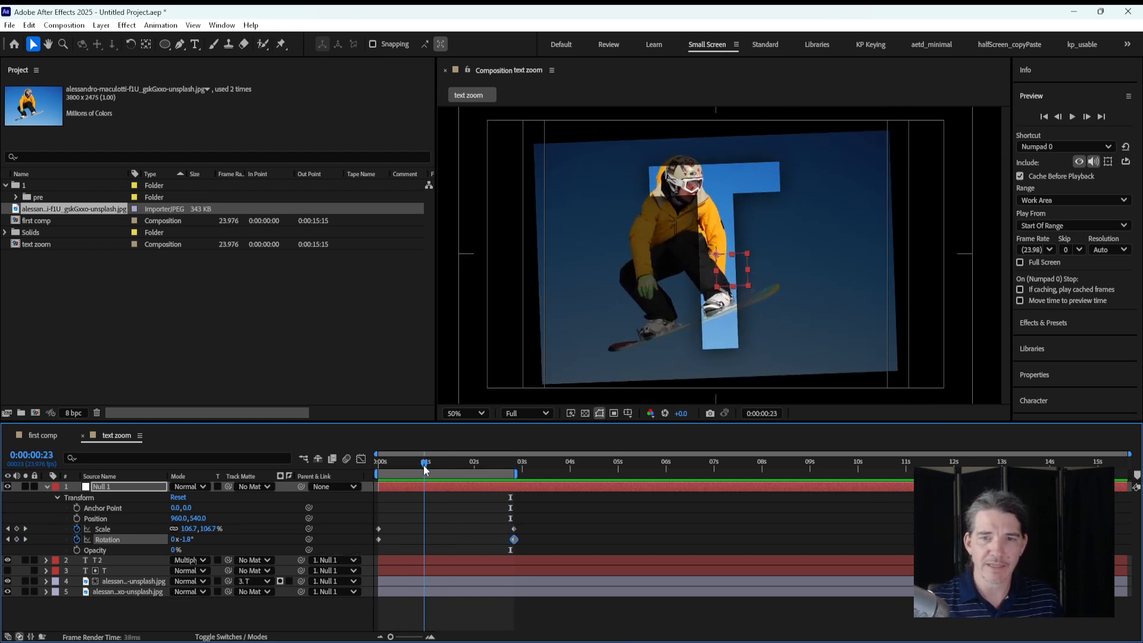
Step: Select the T 2 layer and both snowboarder image layers, and reveal their Opacity at the first frame
click(127, 565)
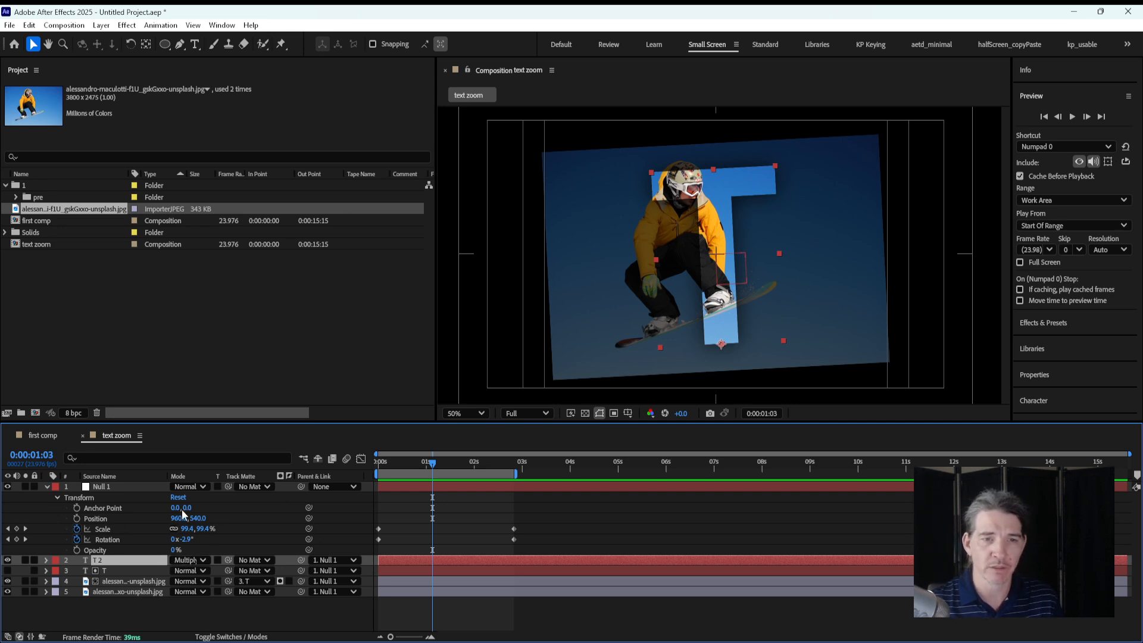
click(112, 489)
click(121, 593)
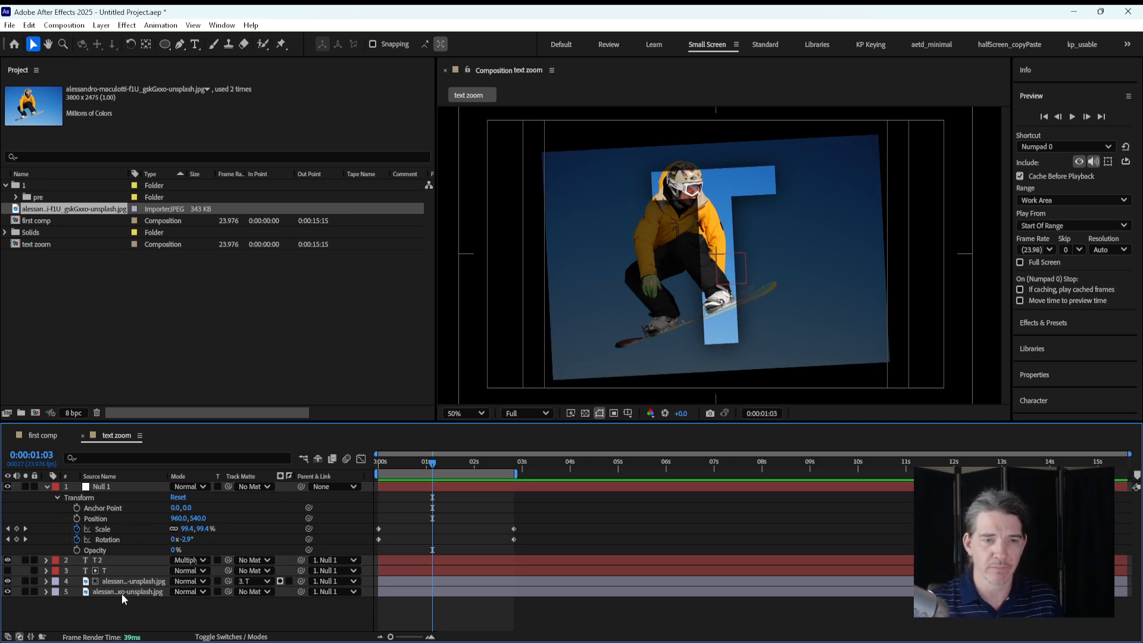
click(113, 563)
shift+click(113, 594)
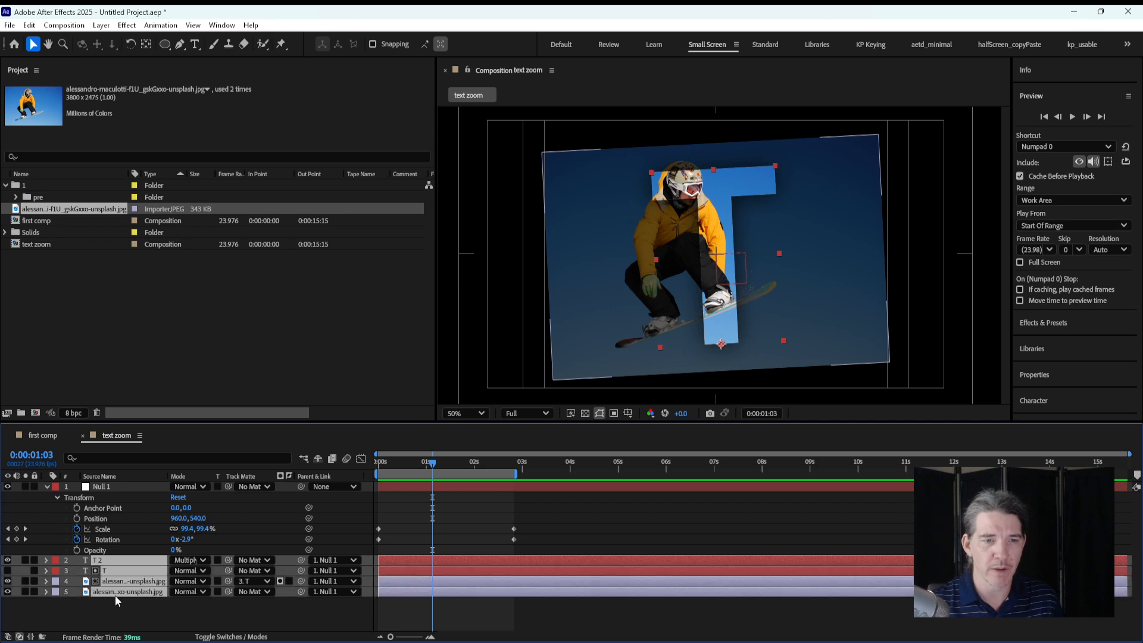
click(81, 613)
click(123, 591)
ctrl+click(126, 580)
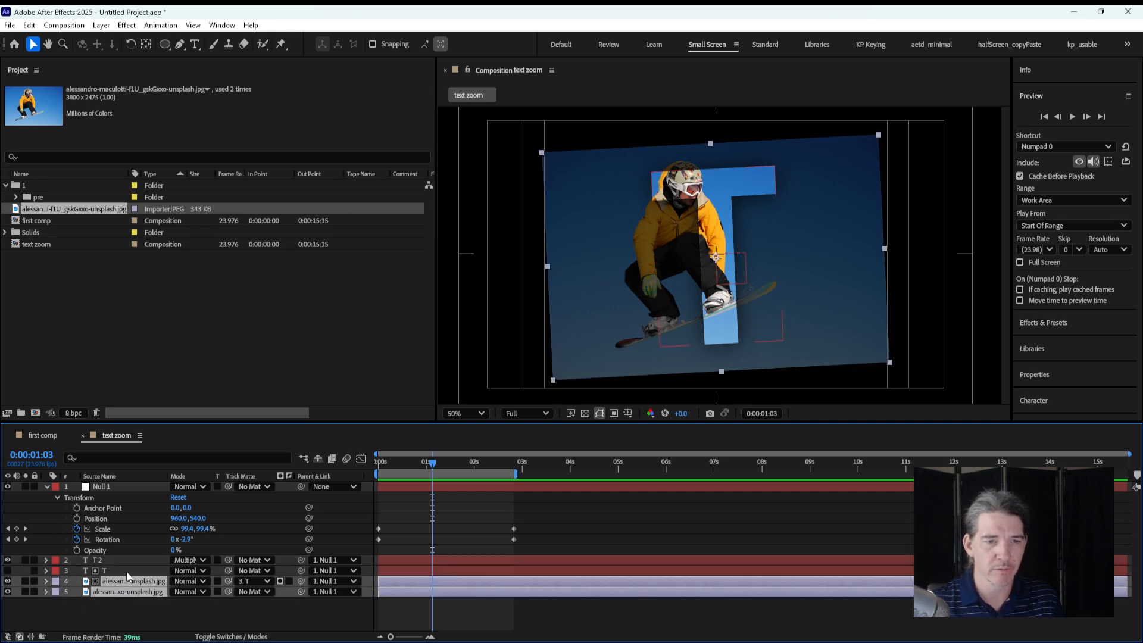
ctrl+click(131, 559)
key(Home)
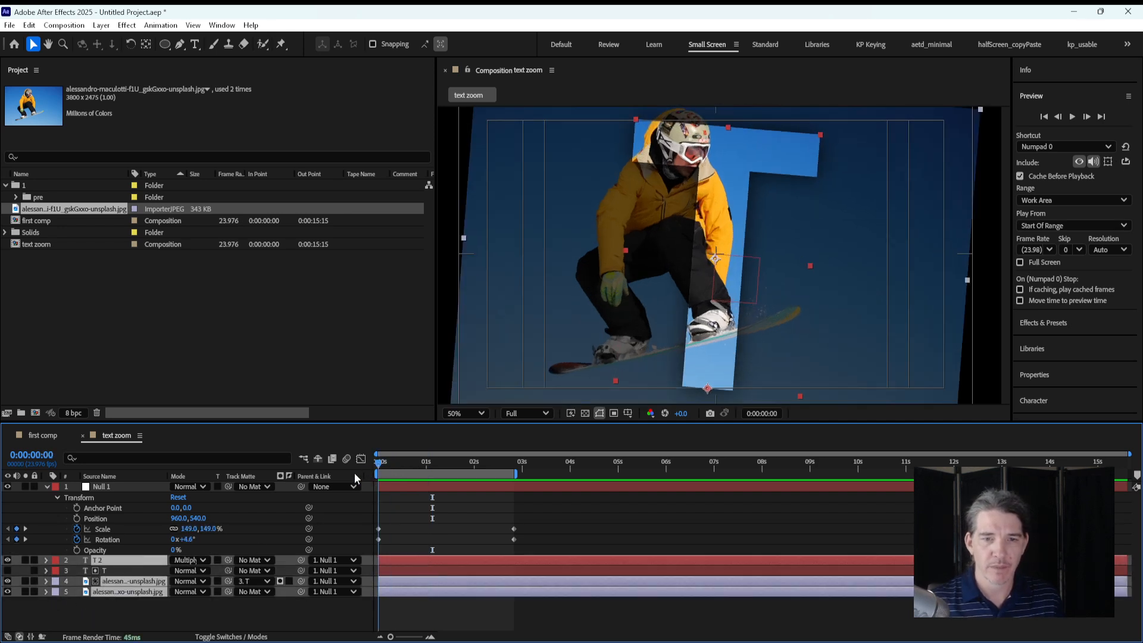
key(t)
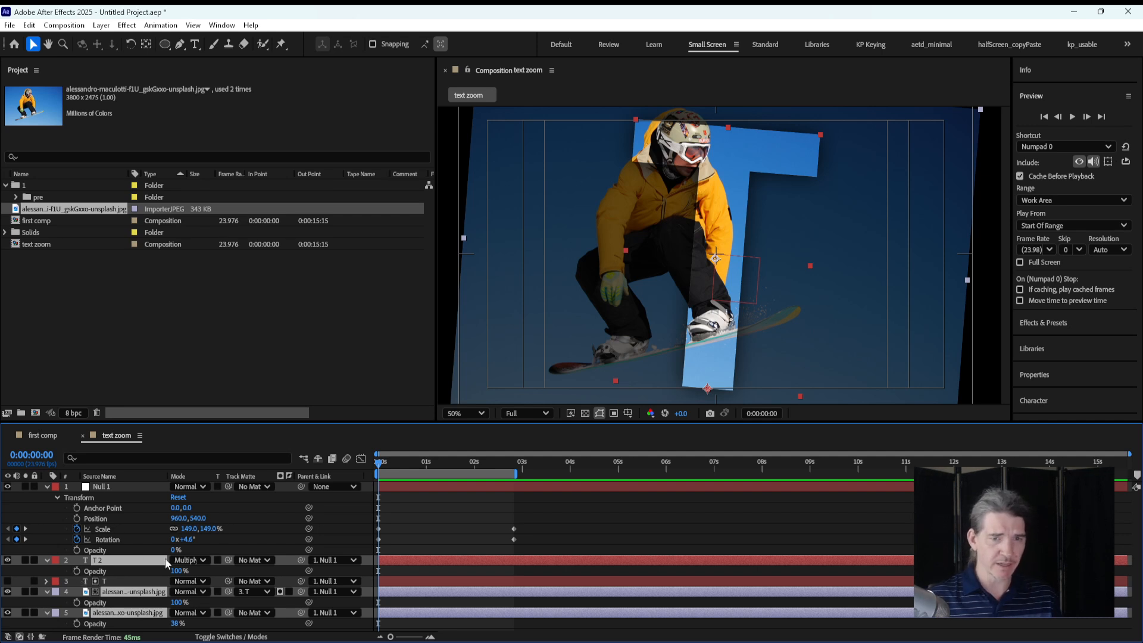
Step: Keyframe the Opacity of the three selected layers from 0% at 0:00:00:00 to 100% at 0:00:00:06
click(77, 571)
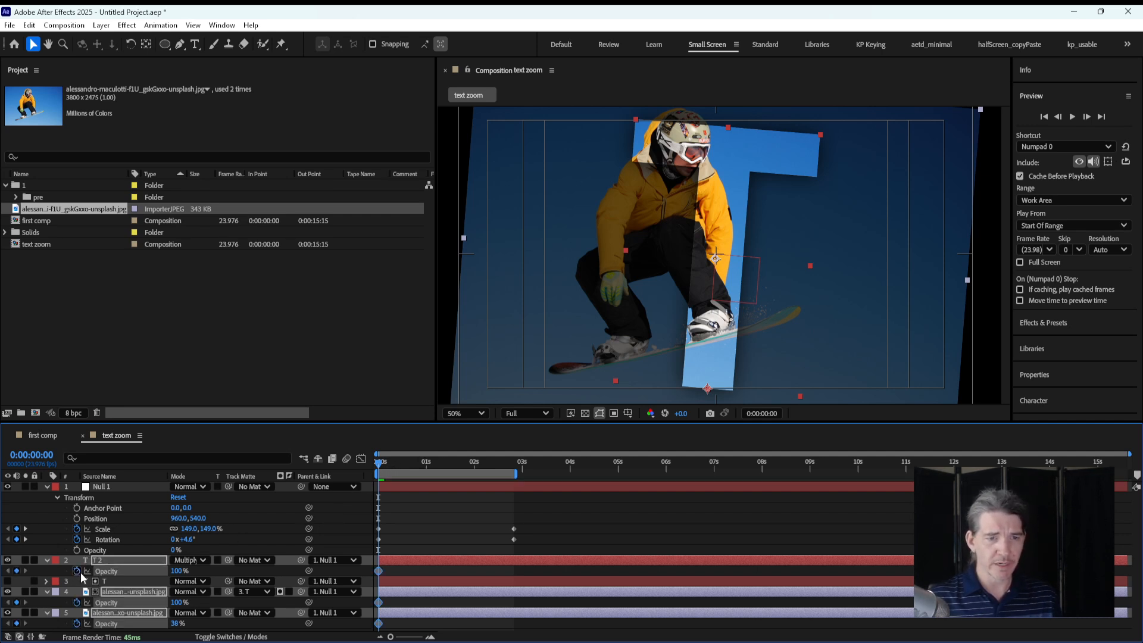
click(176, 571)
text(1)
key(Return)
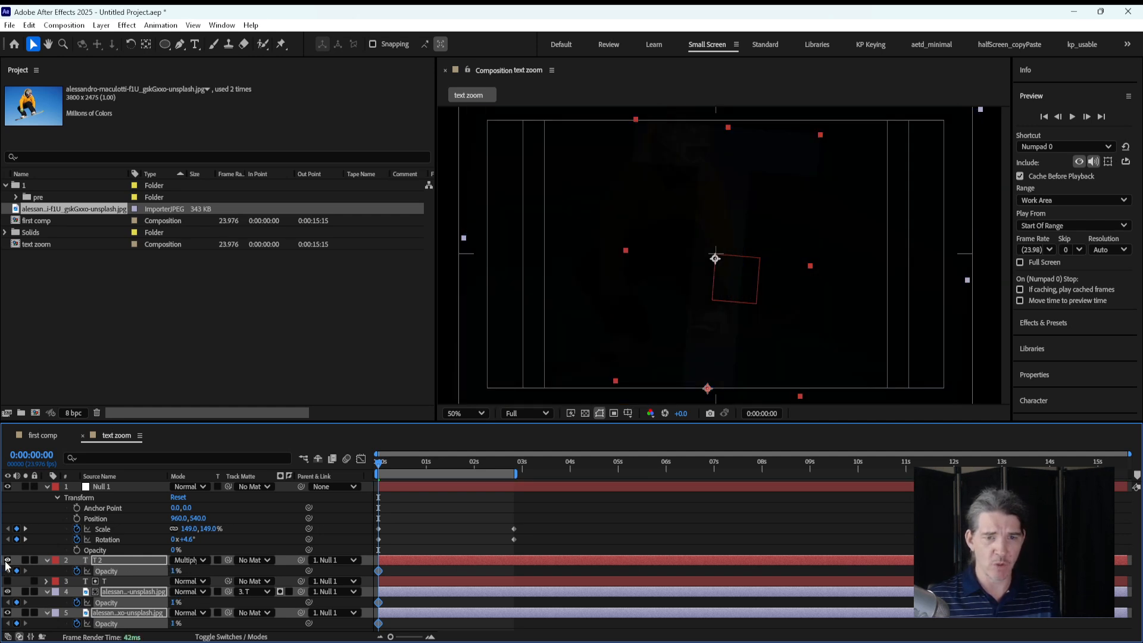
drag(177, 571, 143, 570)
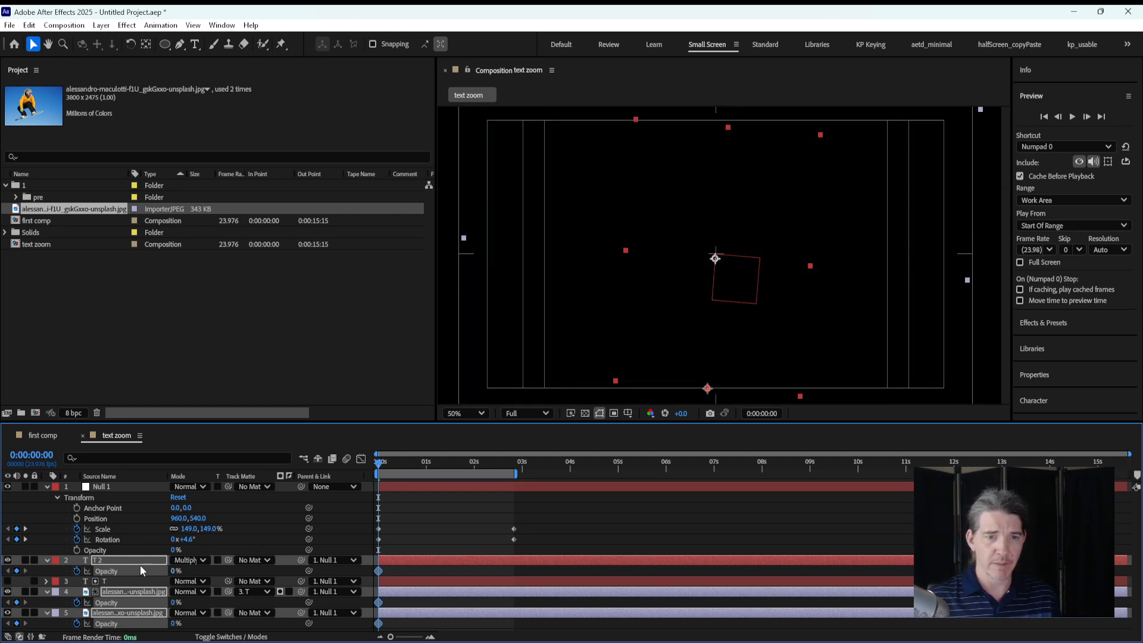
key(space)
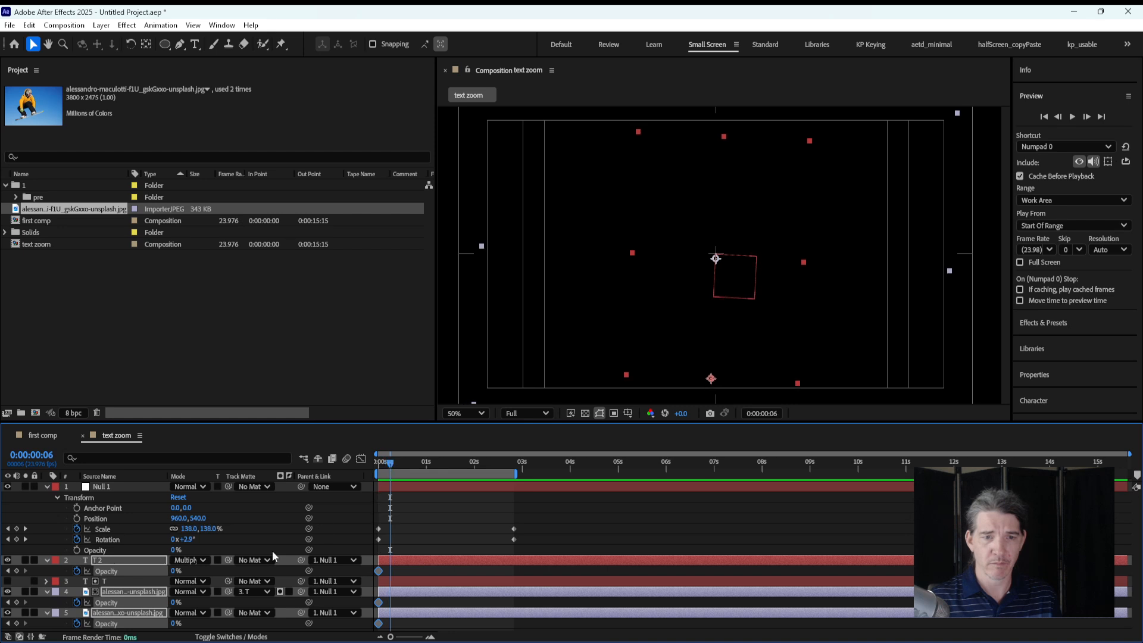
drag(181, 571, 378, 570)
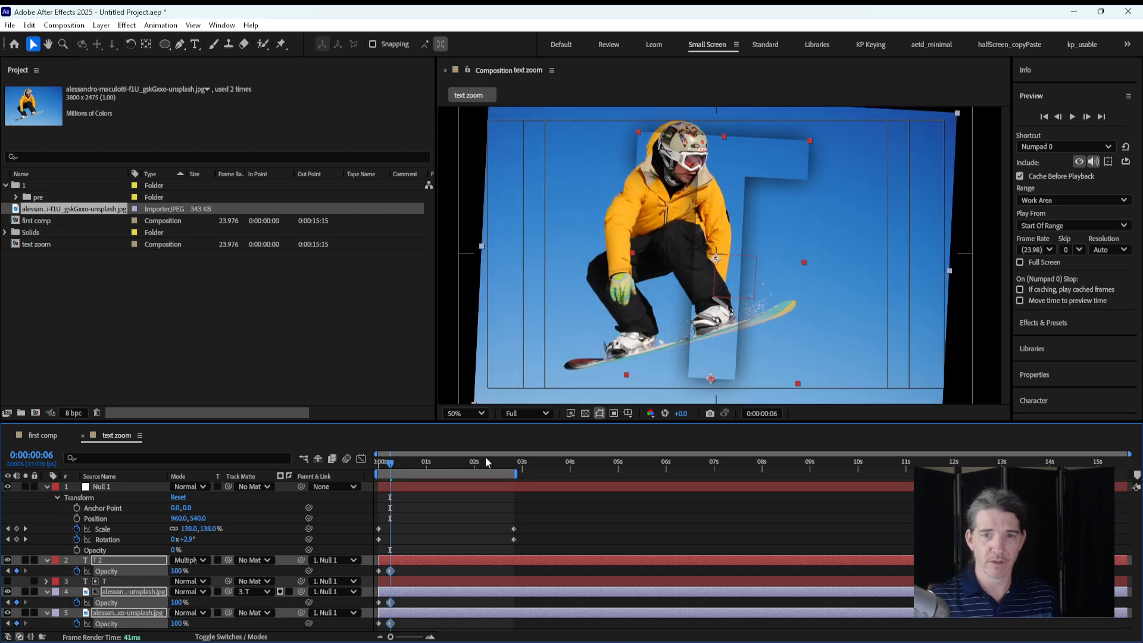
Step: Add 100% Opacity keyframes to the three layers at 0:00:02:13 and lower their Opacity to 3% at 0:00:02:20
drag(477, 464, 502, 467)
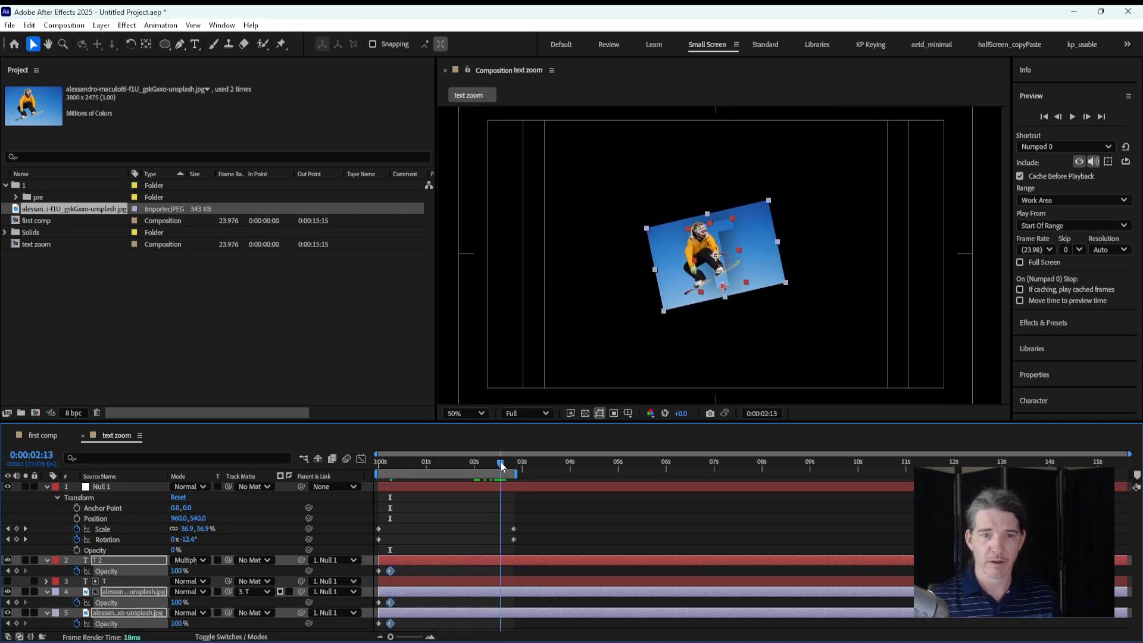
click(17, 623)
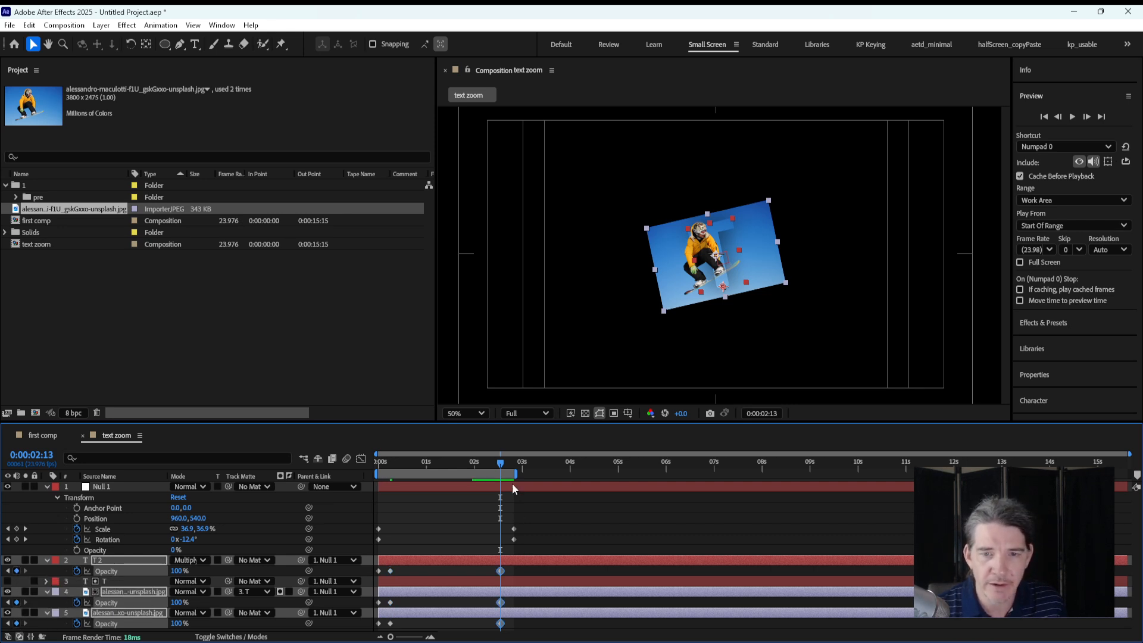
drag(500, 471, 516, 466)
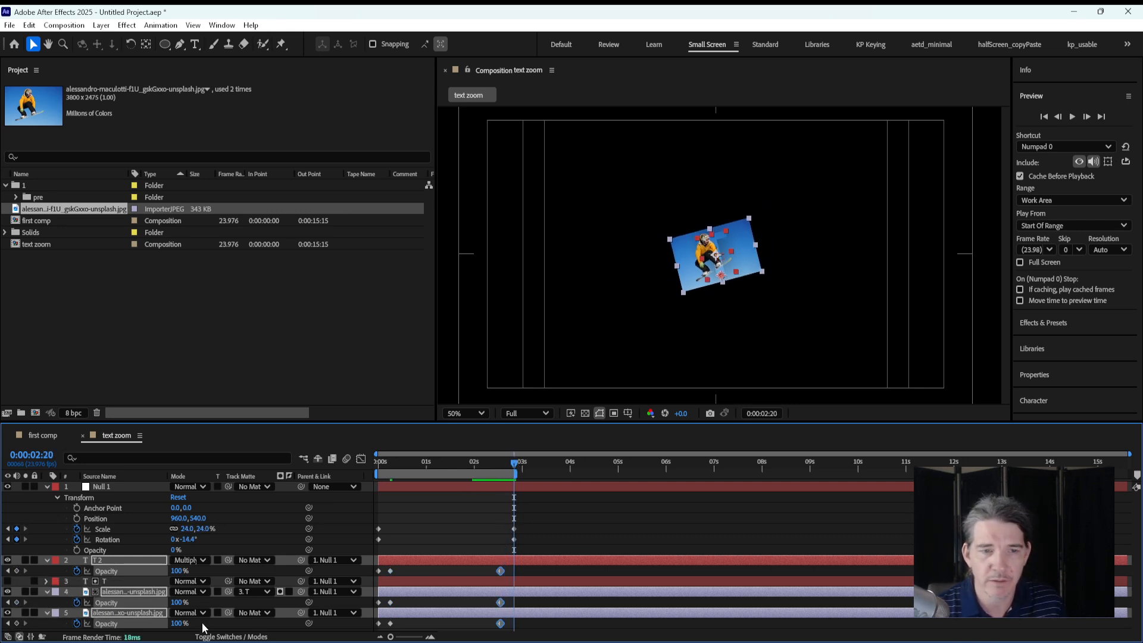
drag(178, 603, 18, 583)
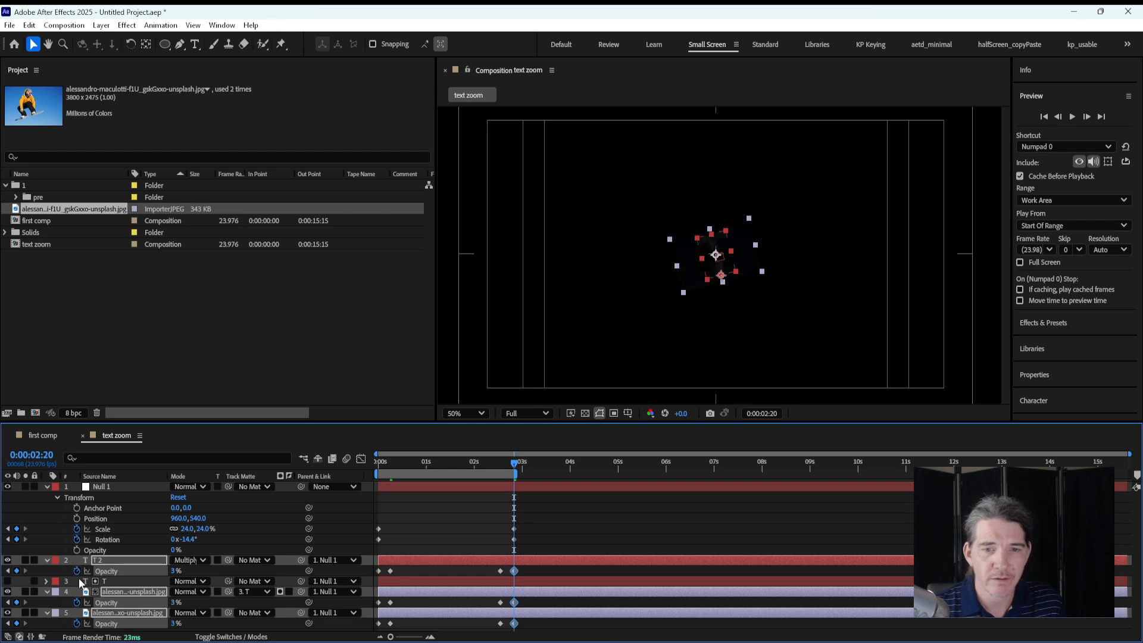
click(594, 530)
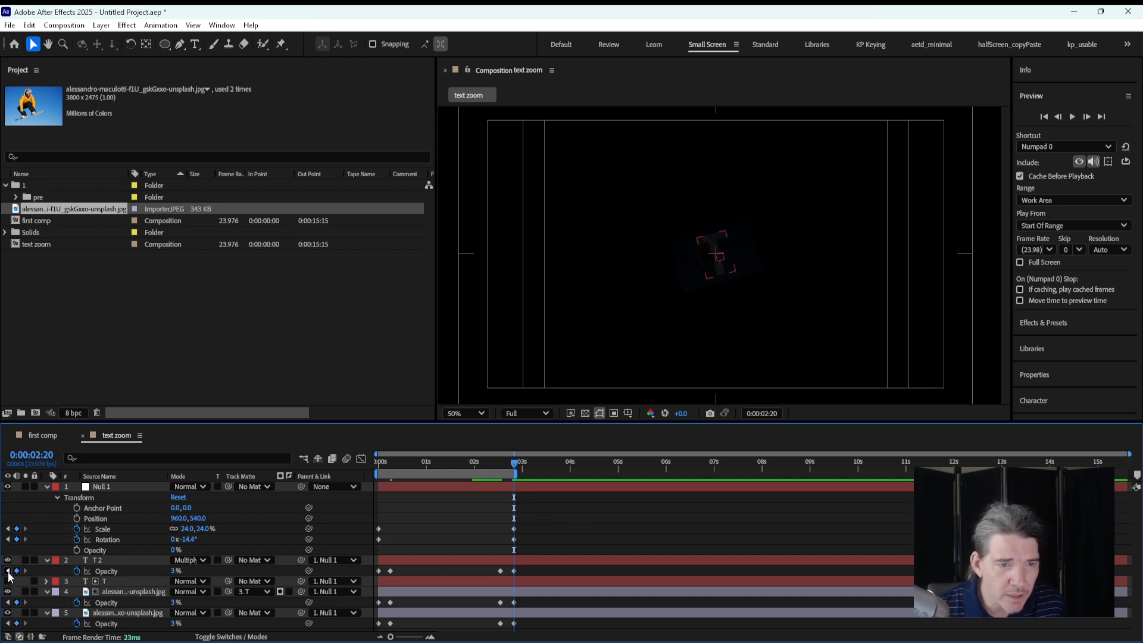
Step: Step back through T 2's Opacity keyframes and preview the animation with its fade-in and fade-out
click(8, 571)
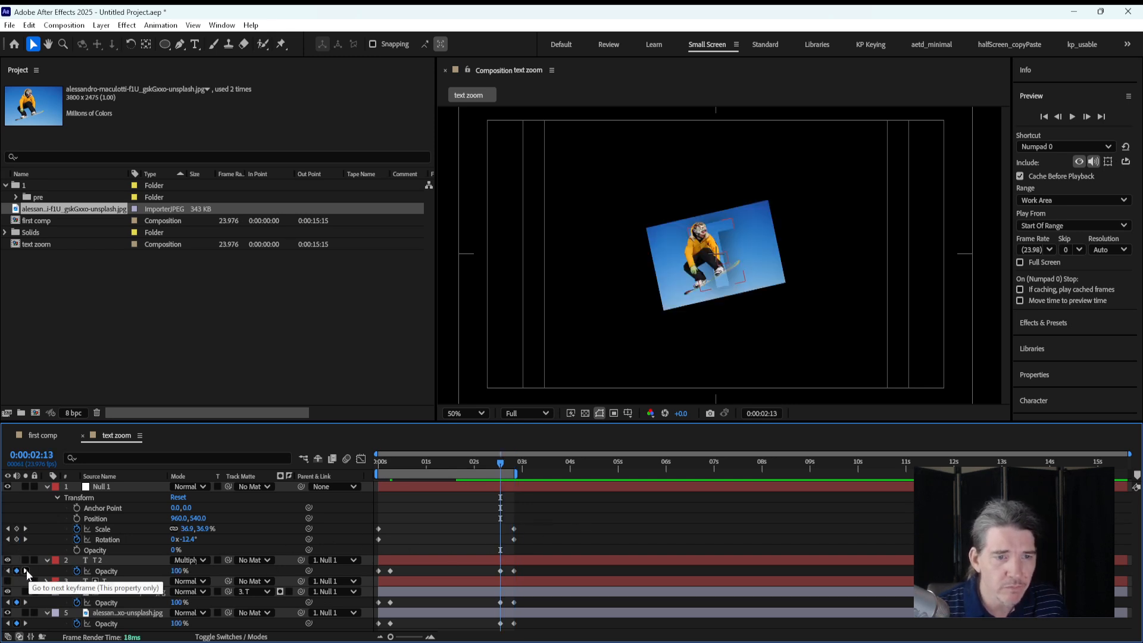
click(8, 571)
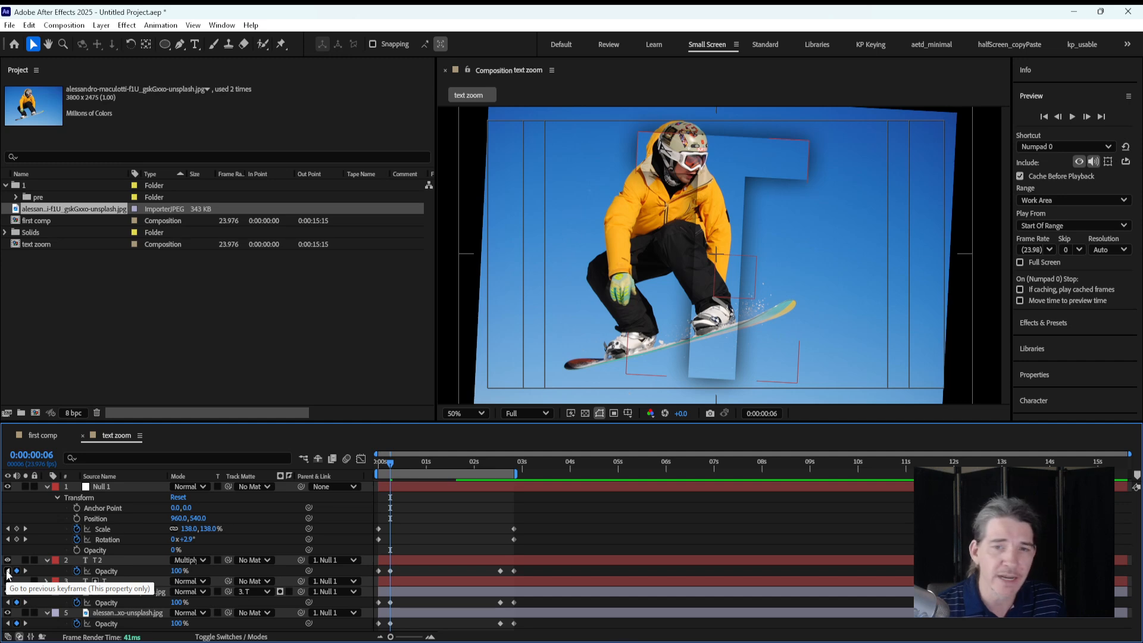
key(space)
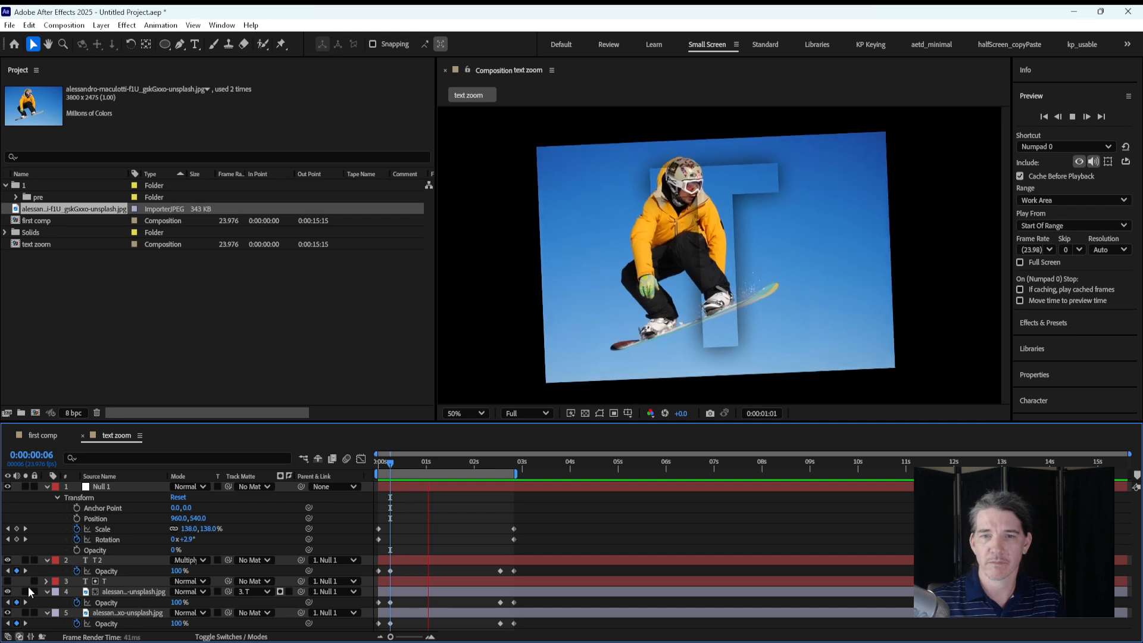
click(34, 592)
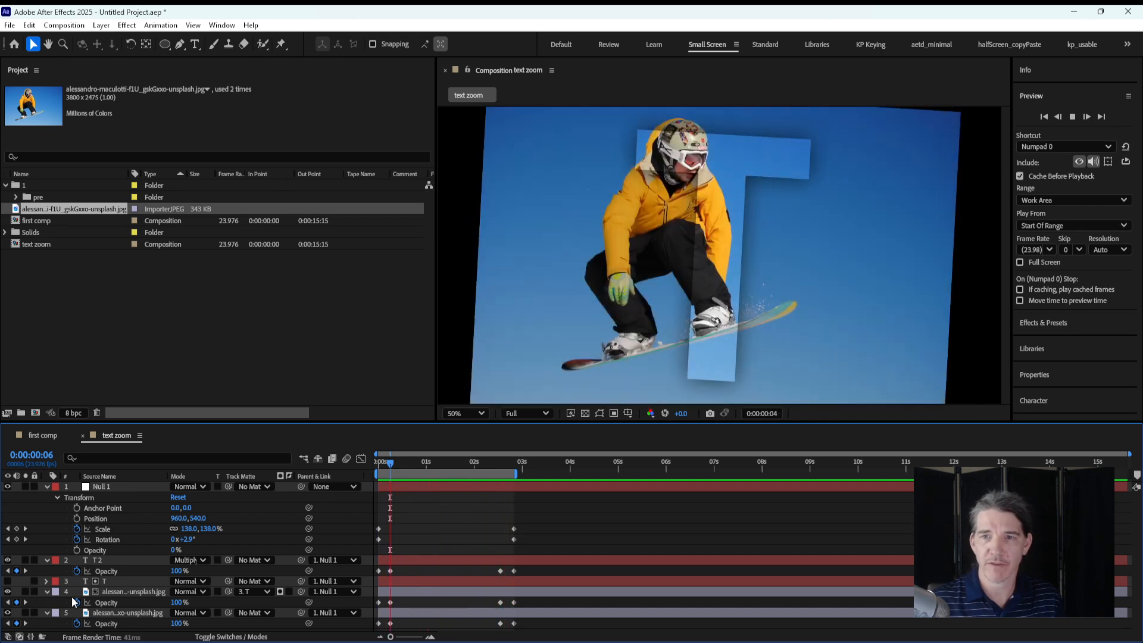
key(space)
click(421, 465)
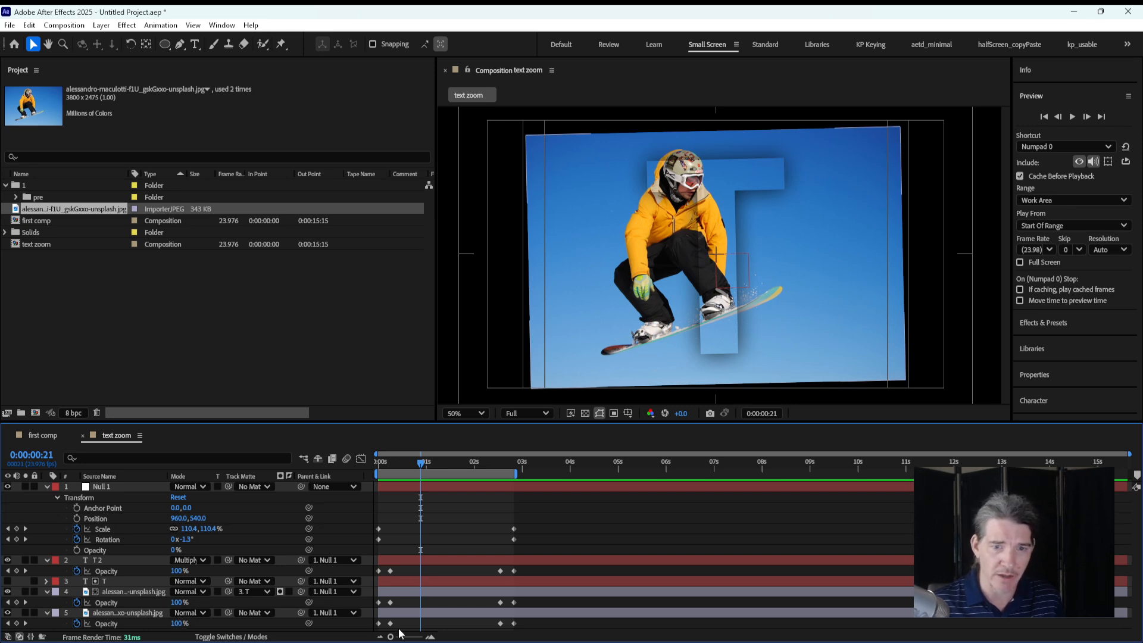
Step: Set the bottom snowboarder image layer's second Opacity keyframe, at 0:00:00:06, to 56%
click(116, 603)
click(148, 614)
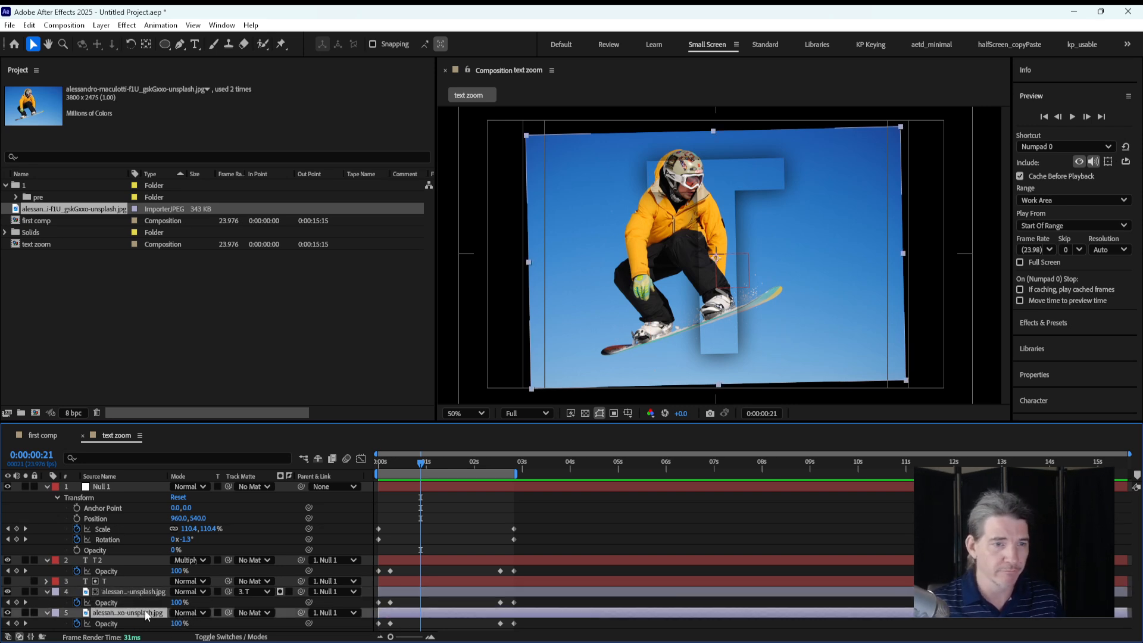
click(390, 623)
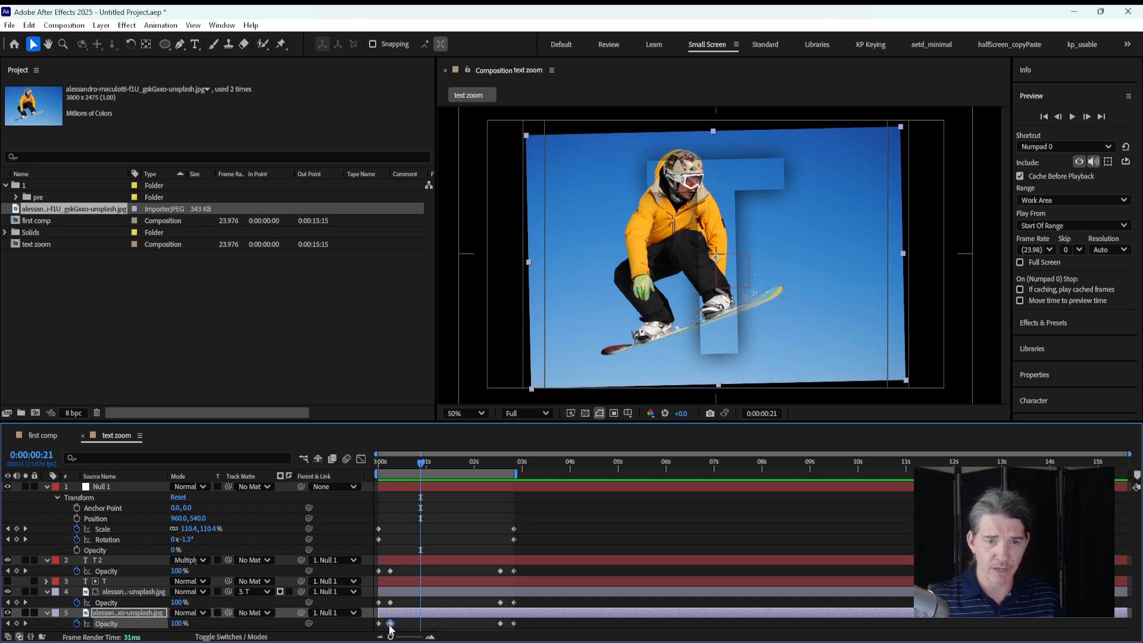
mouse_move(390, 626)
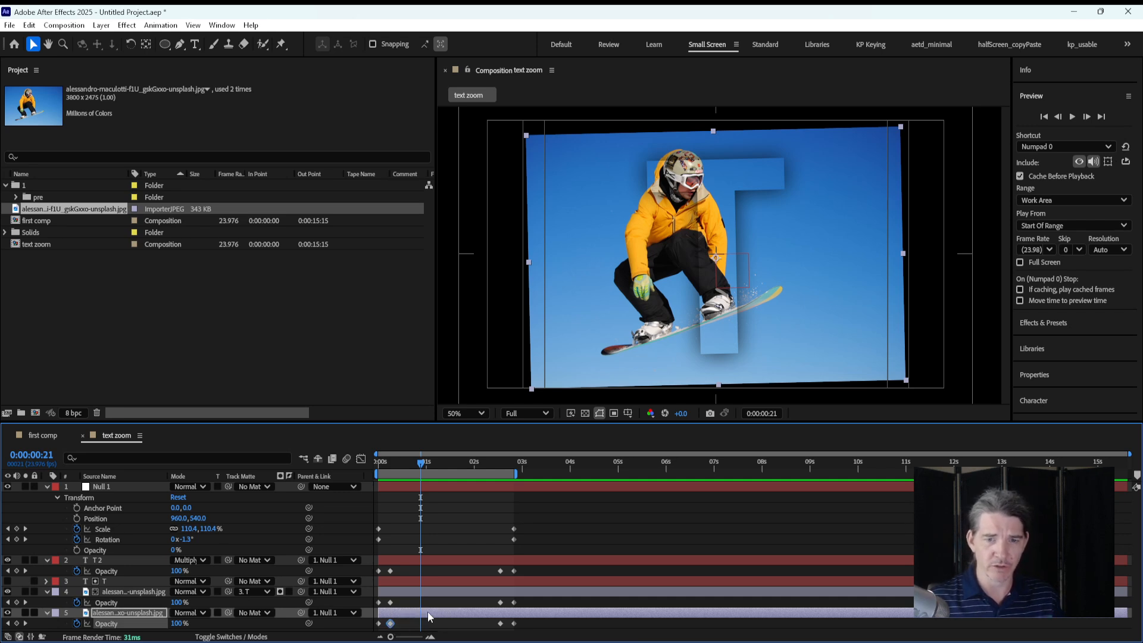
double_click(392, 623)
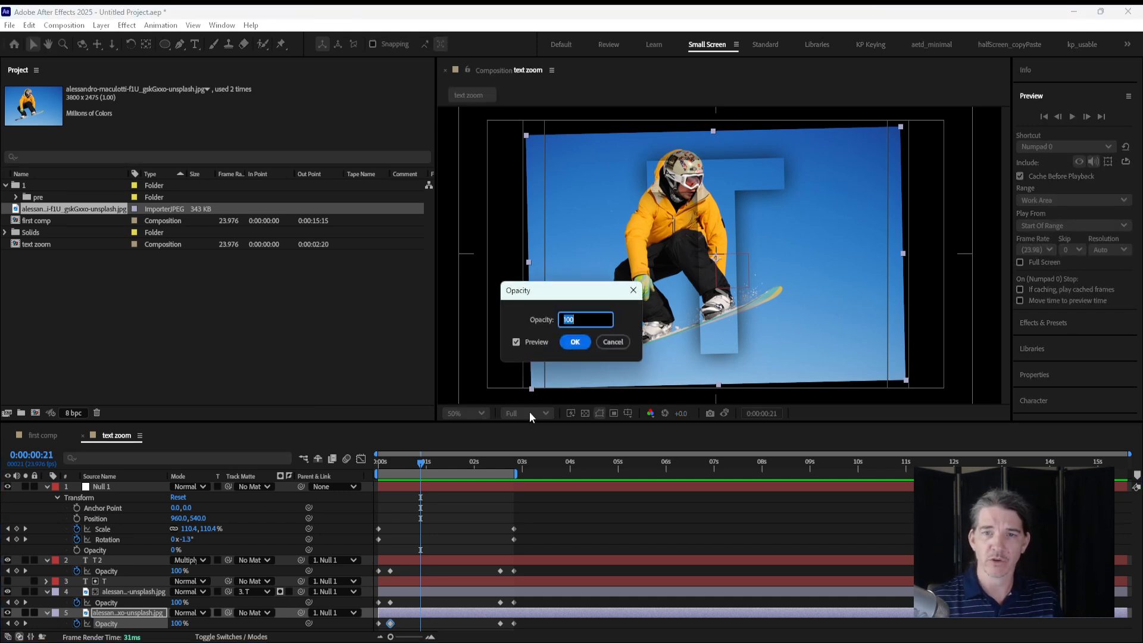
text(56)
key(Return)
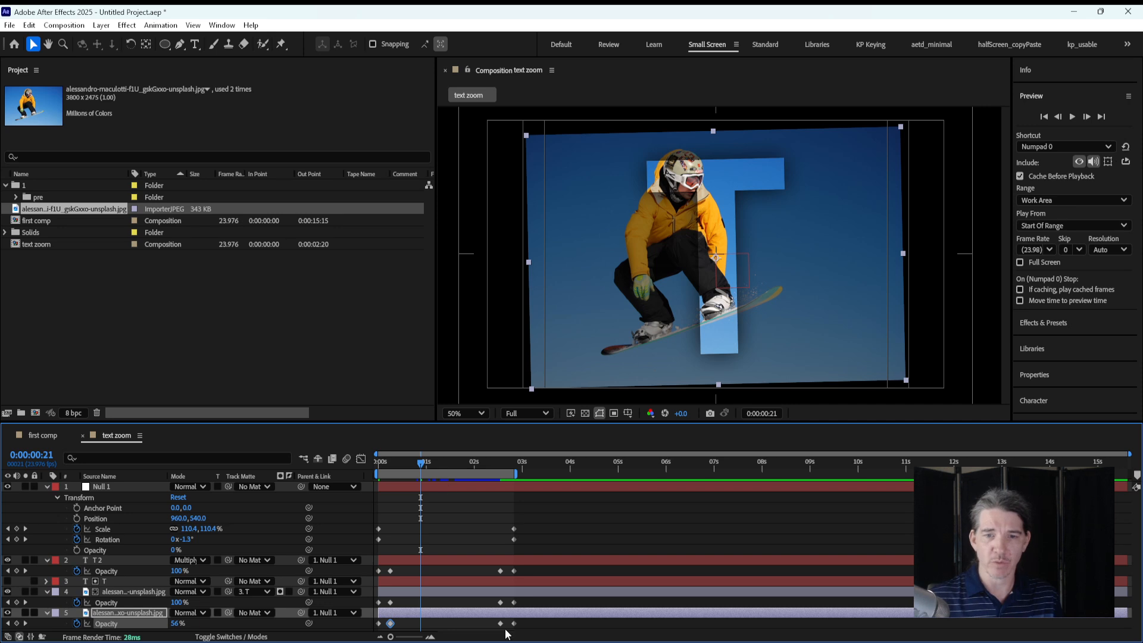
Step: Set the bottom snowboarder layer's Opacity keyframe at 0:00:02:13 to 40% and preview the animation
drag(392, 463, 470, 464)
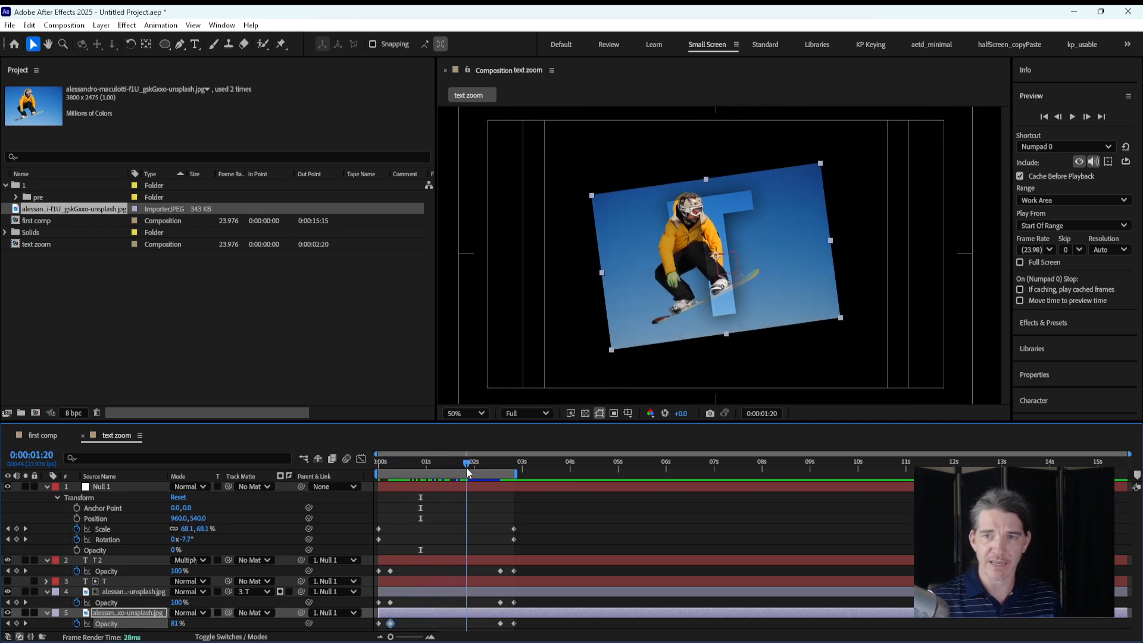
double_click(500, 624)
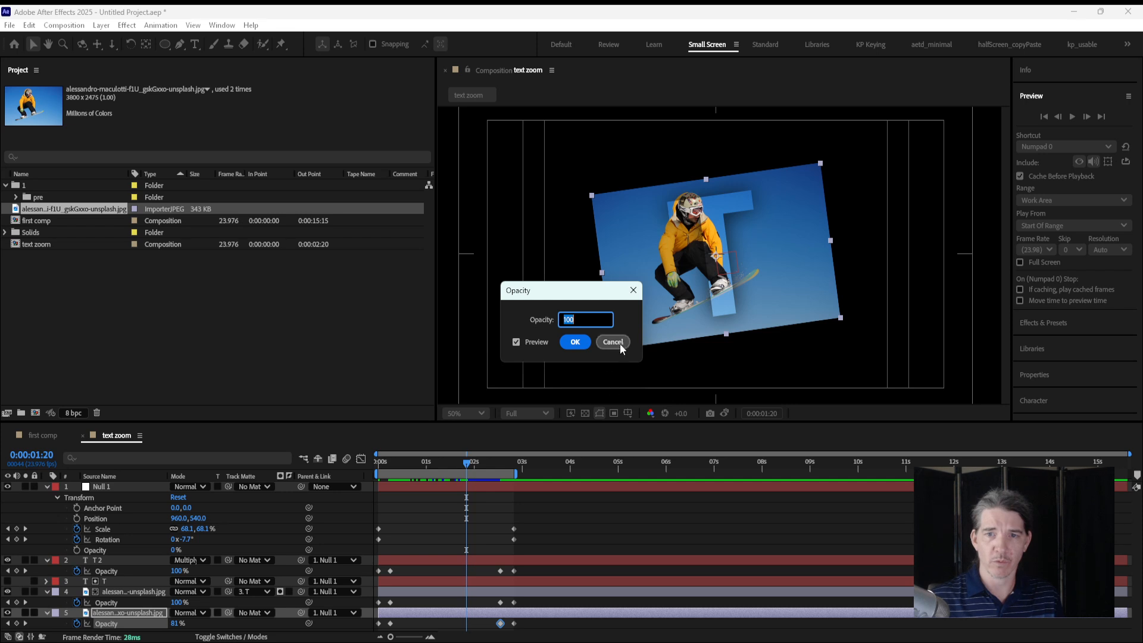
text(40)
key(Return)
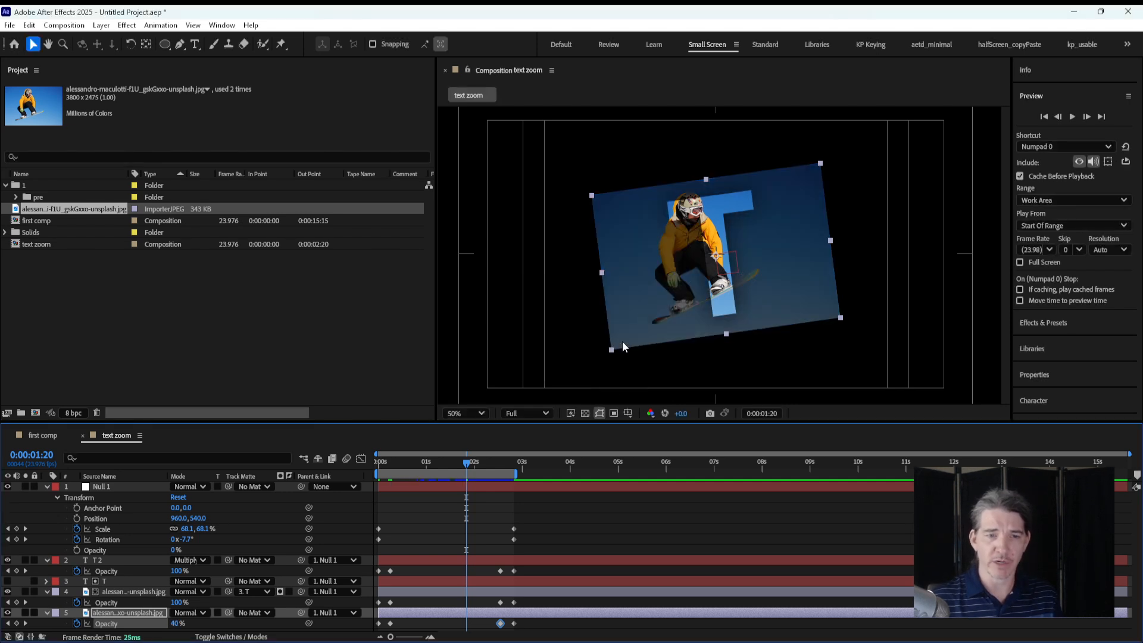
drag(411, 464, 512, 464)
key(space)
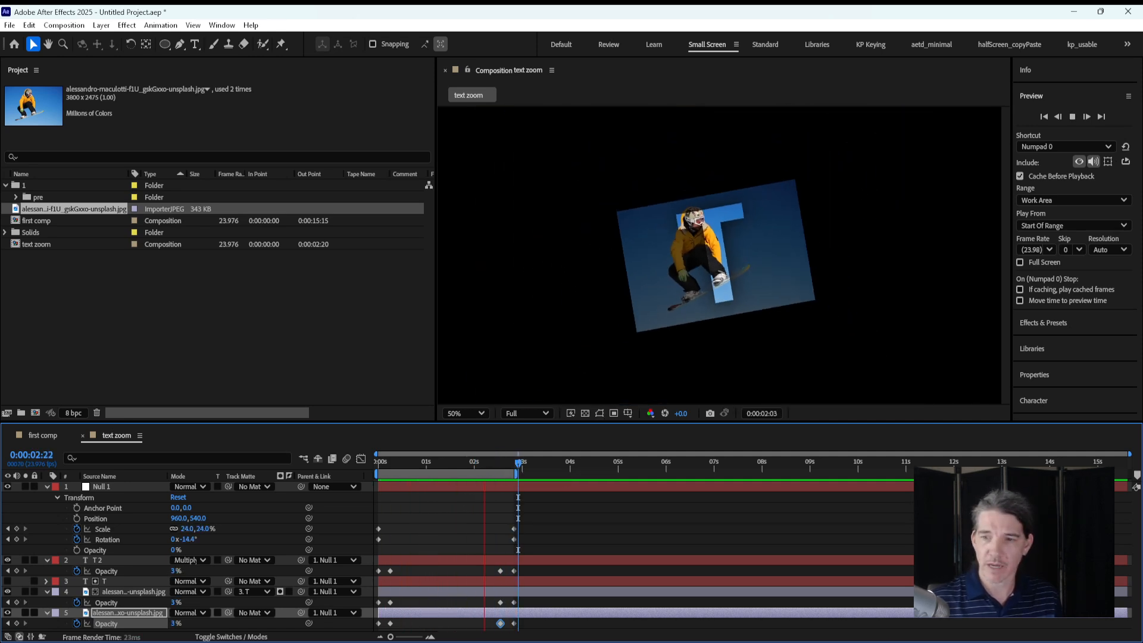
key(alt+Tab)
click(742, 614)
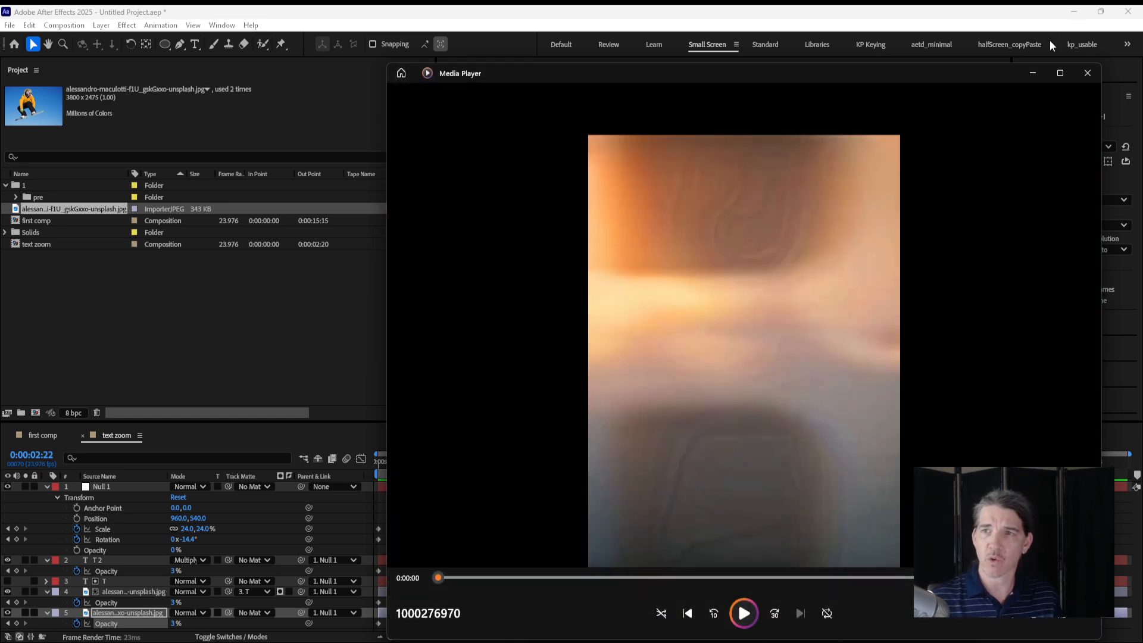
click(744, 613)
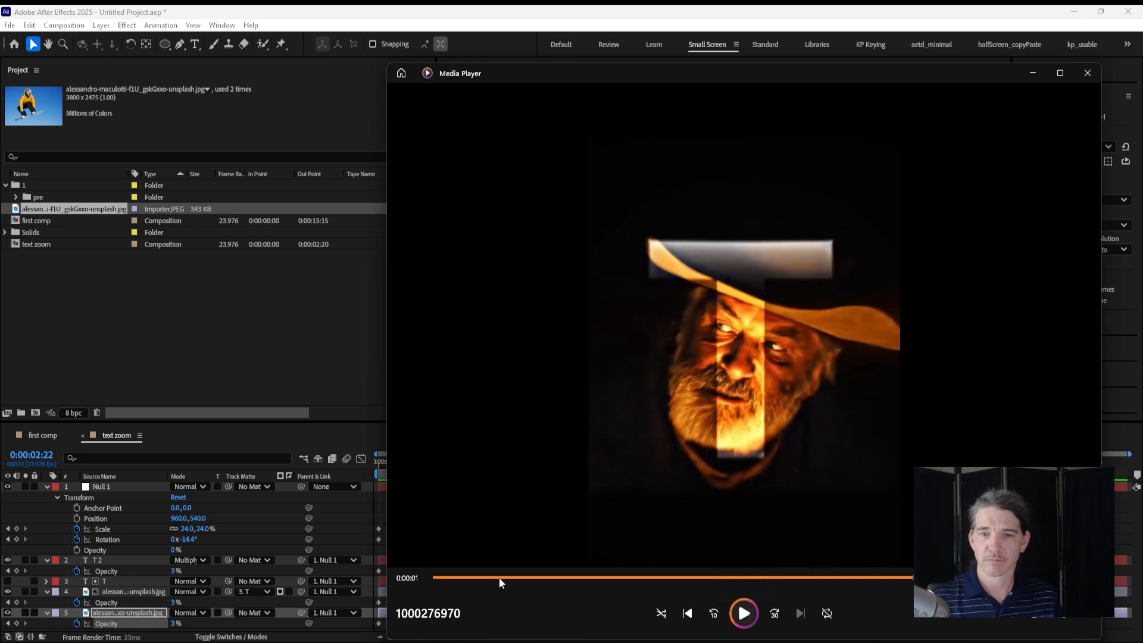
Step: Return to After Effects and move the closing Scale, Rotation and Opacity keyframes earlier so the last ones sit at 0:00:00:21
click(291, 367)
click(482, 463)
drag(444, 462, 420, 480)
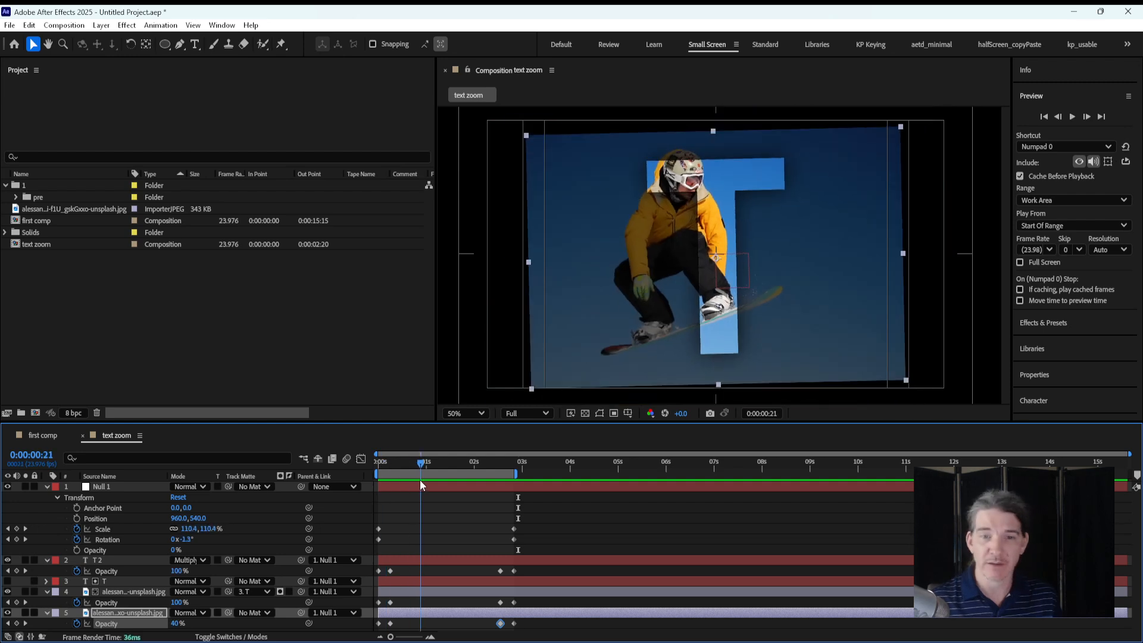
drag(585, 520, 411, 616)
drag(423, 468, 434, 468)
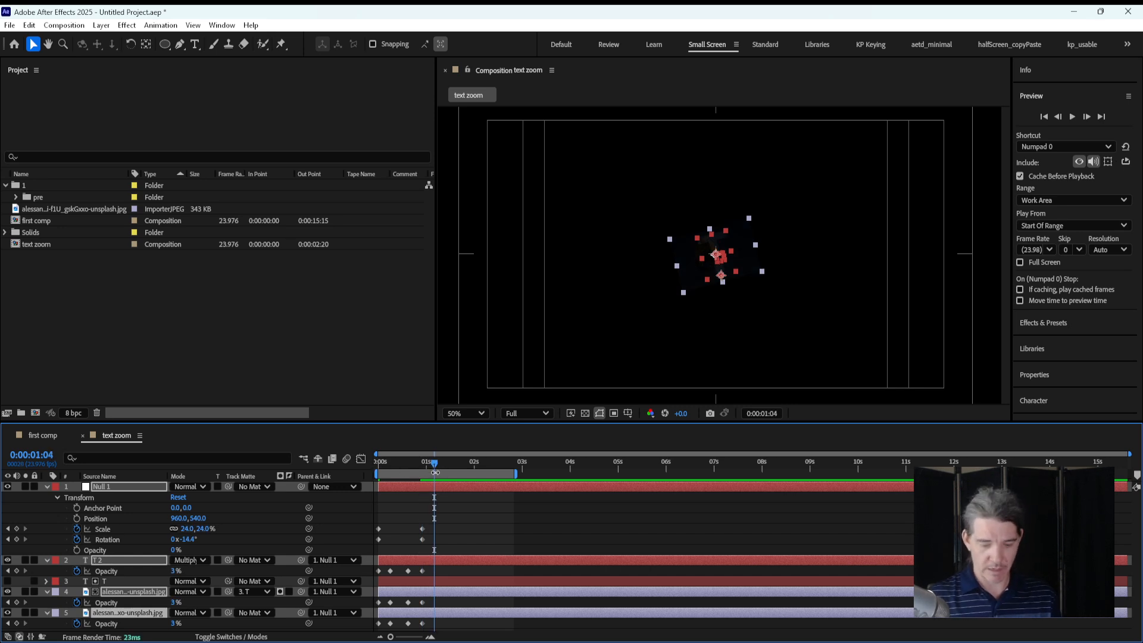
Step: Return to the first frame and look over the keyboard shortcut assignments
drag(411, 462, 360, 462)
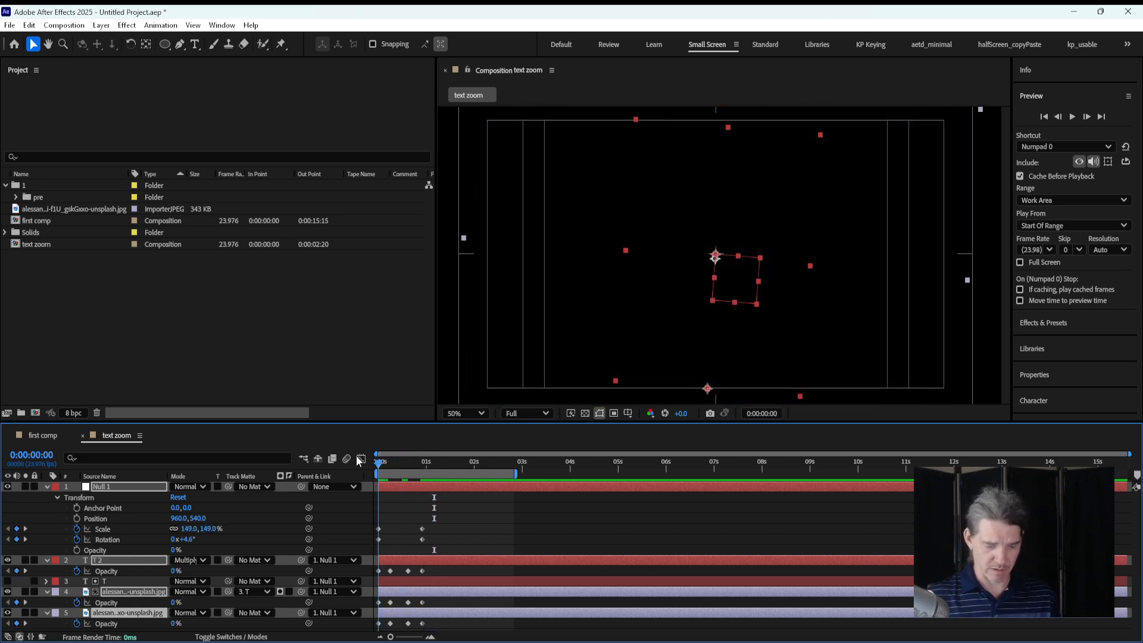
click(29, 25)
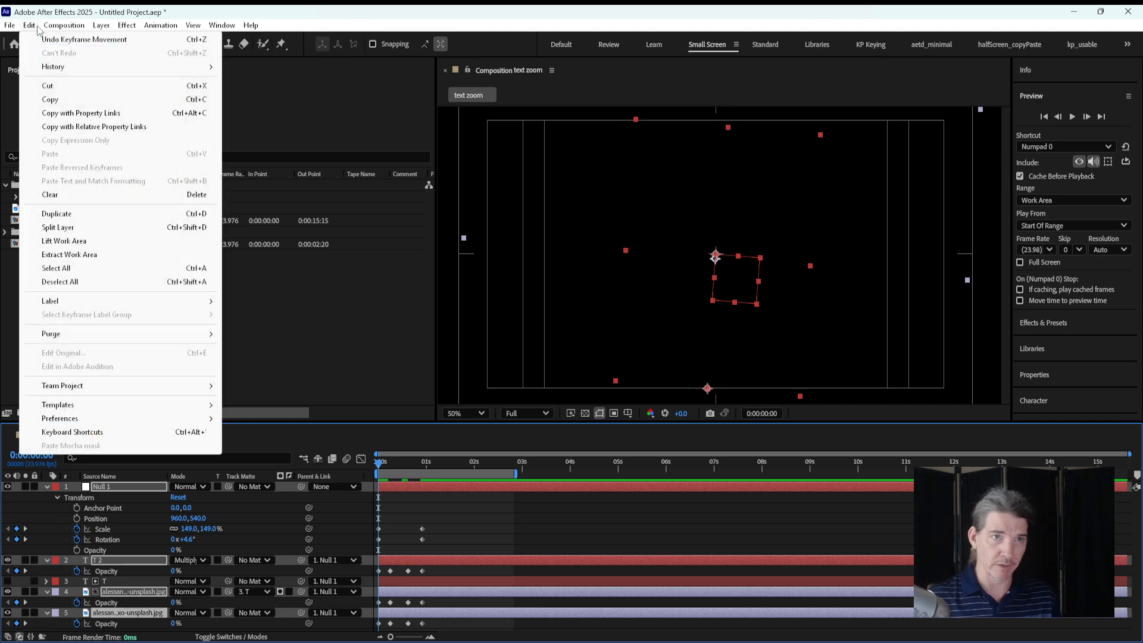
click(110, 432)
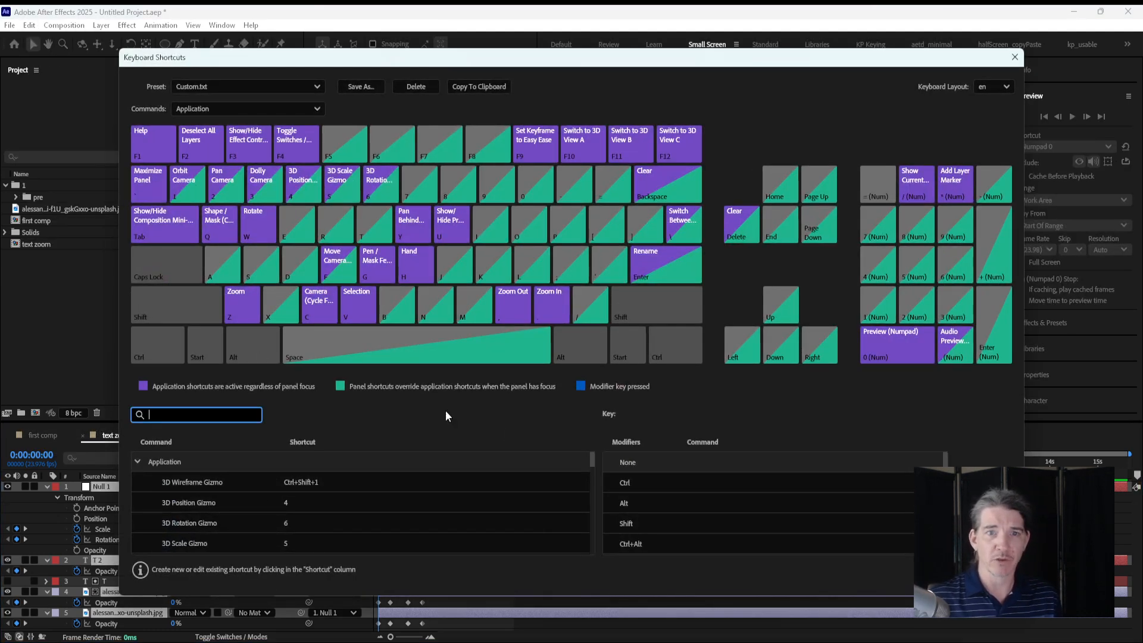
click(1015, 57)
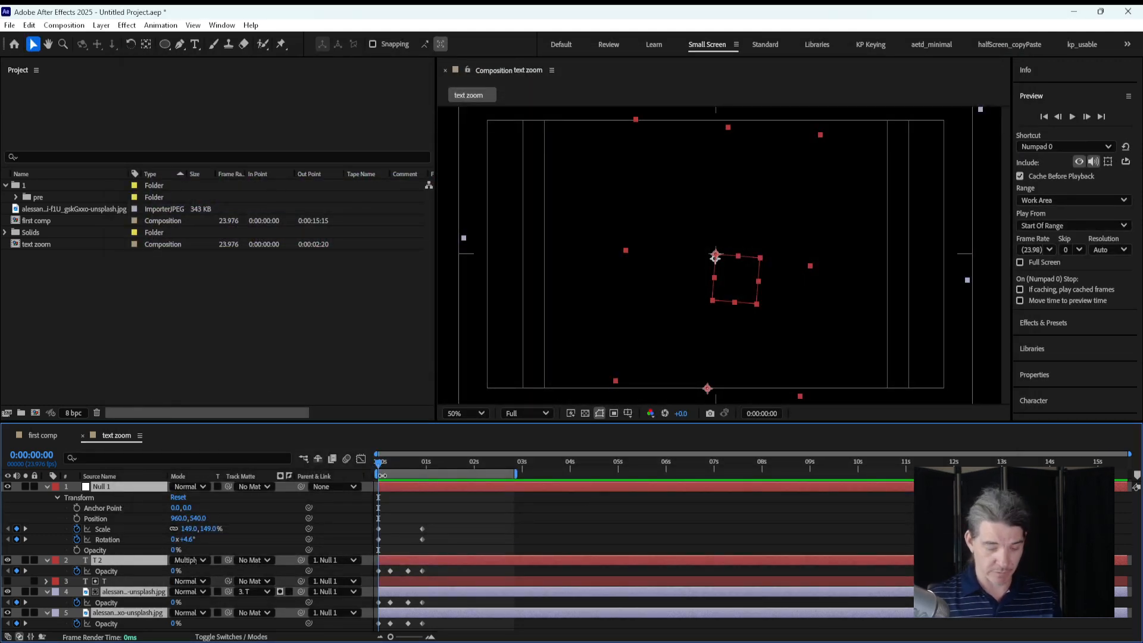
Step: End the work area at 0:00:01:04 and preview the shortened animation
drag(423, 468, 362, 463)
key(space)
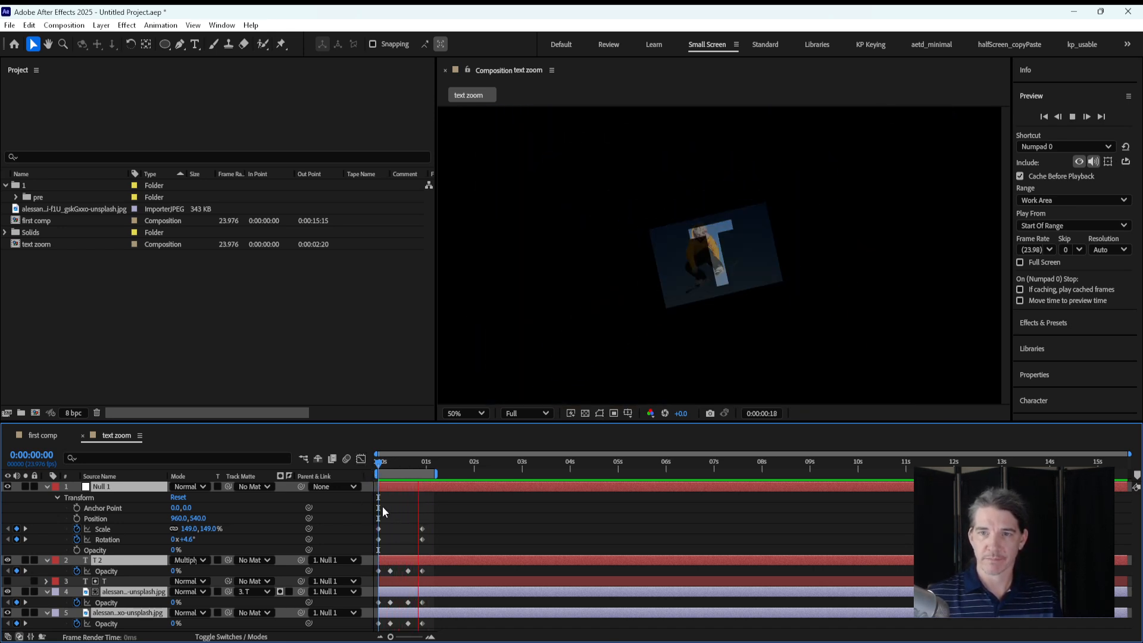
click(564, 516)
key(space)
Step: Show layer names instead of source names in the timeline and scrub from the start to 0:00:00:05
drag(399, 470, 379, 476)
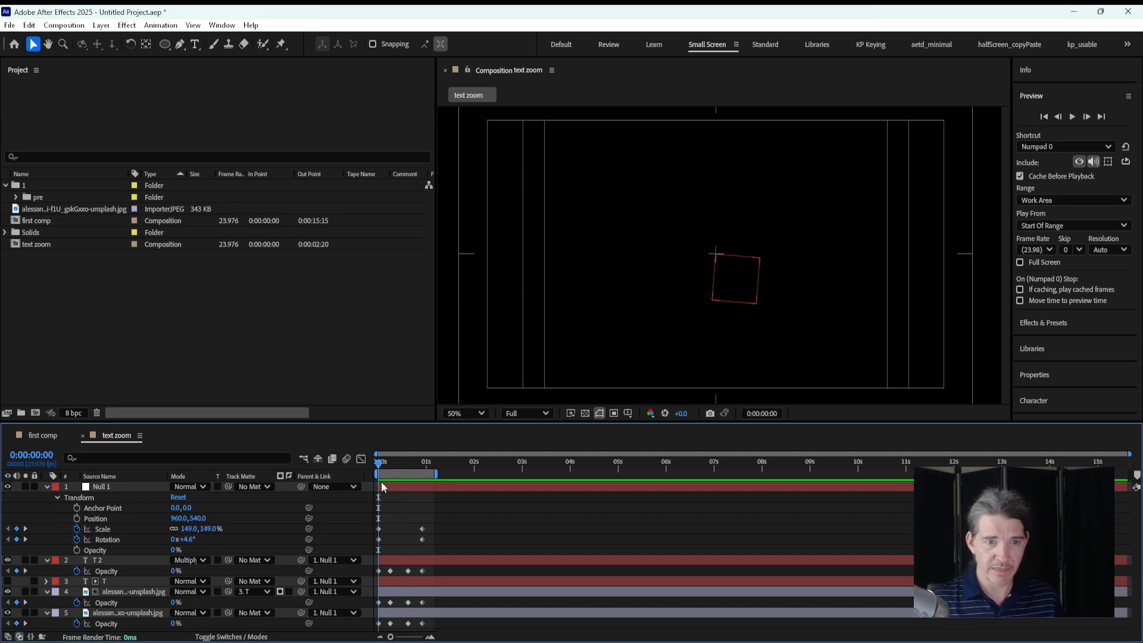
click(122, 476)
mouse_move(392, 465)
mouse_down()
mouse_move(378, 466)
mouse_move(389, 467)
mouse_up()
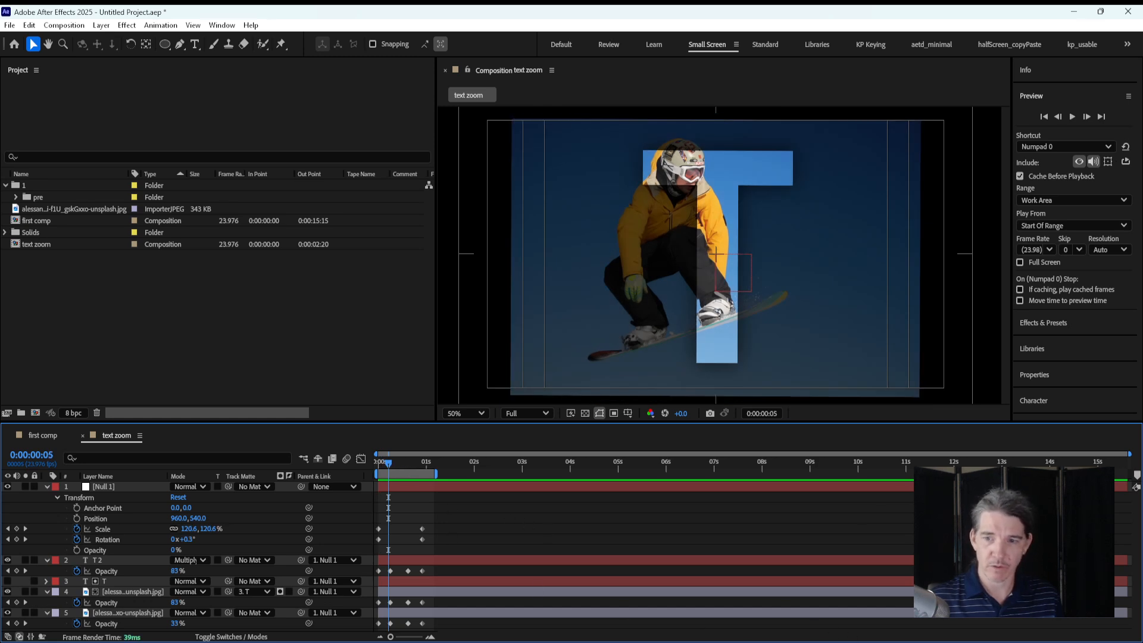
Step: Switch to Media Player, replay the reference clip from its beginning and return to After Effects
click(760, 642)
drag(743, 581, 439, 579)
click(745, 614)
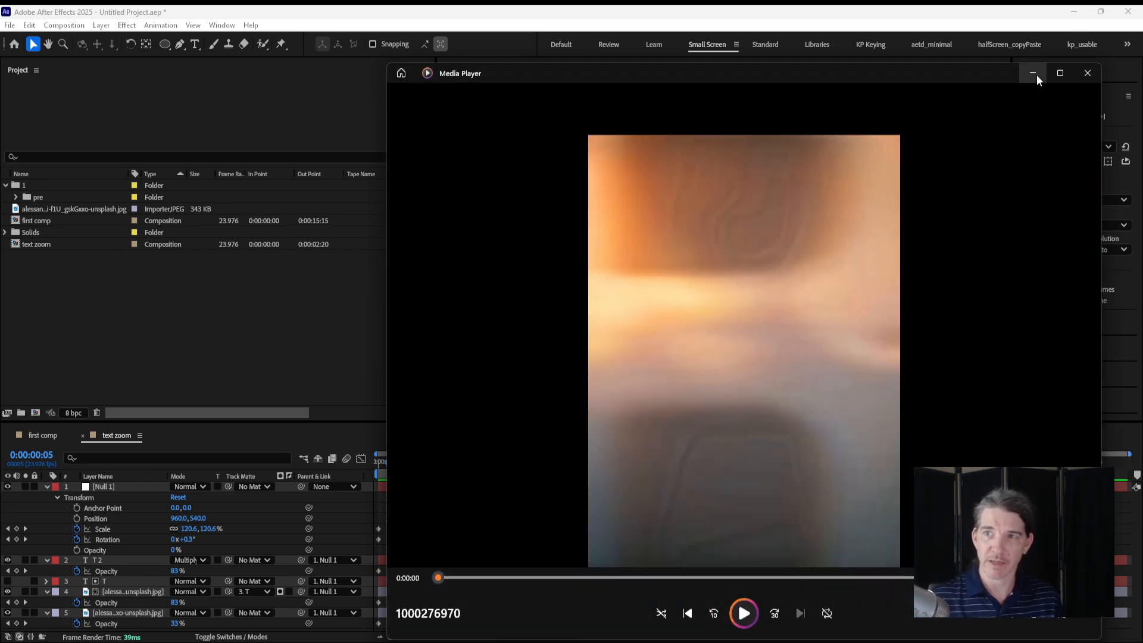
click(298, 328)
click(541, 508)
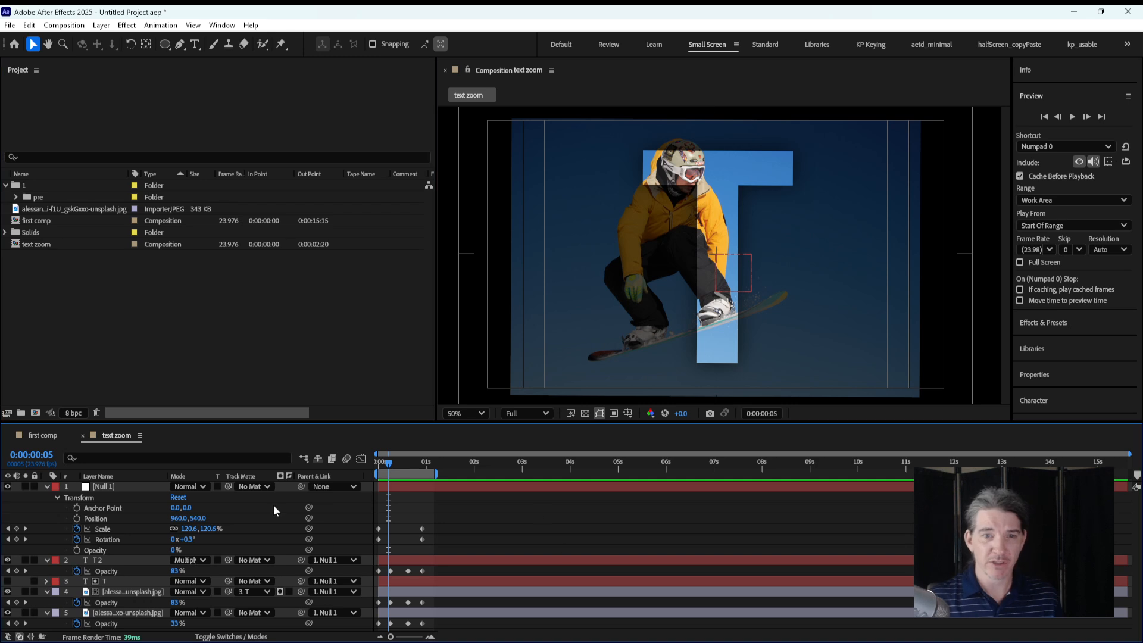
Step: Collapse the Null 1 layer's properties and rename the layer as null zoom
click(84, 486)
click(47, 486)
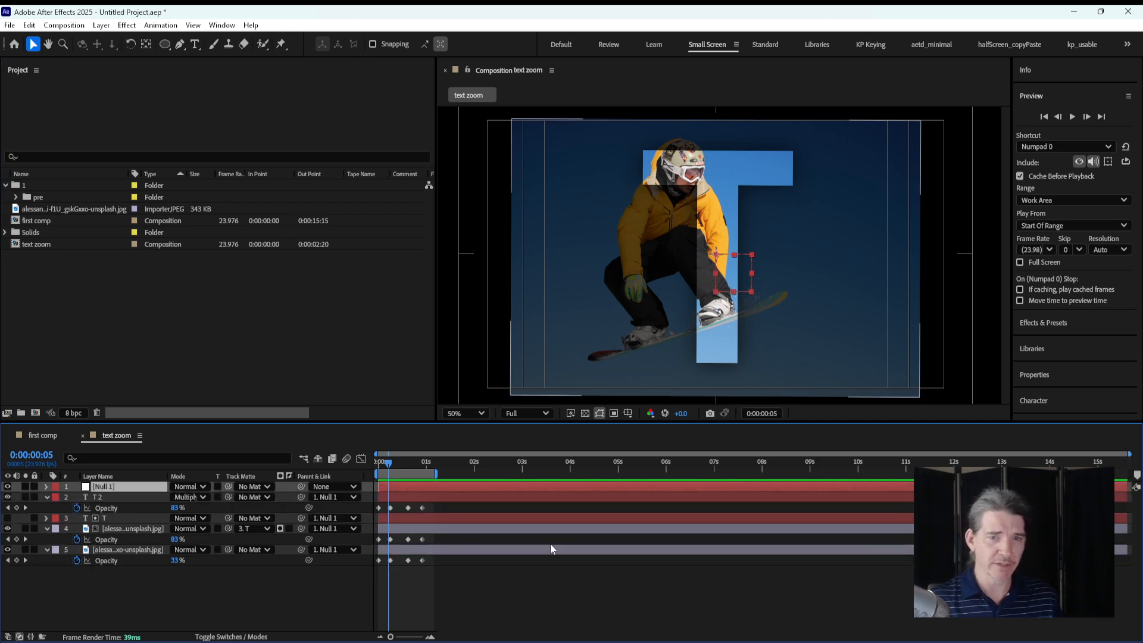
click(509, 609)
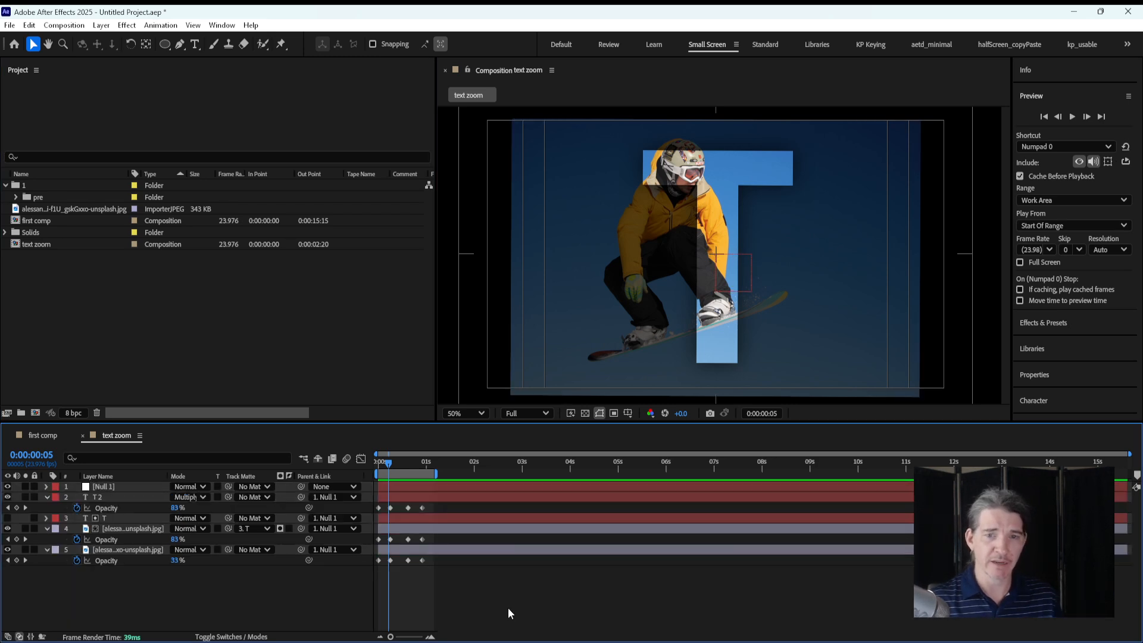
click(116, 486)
key(Return)
text(nu)
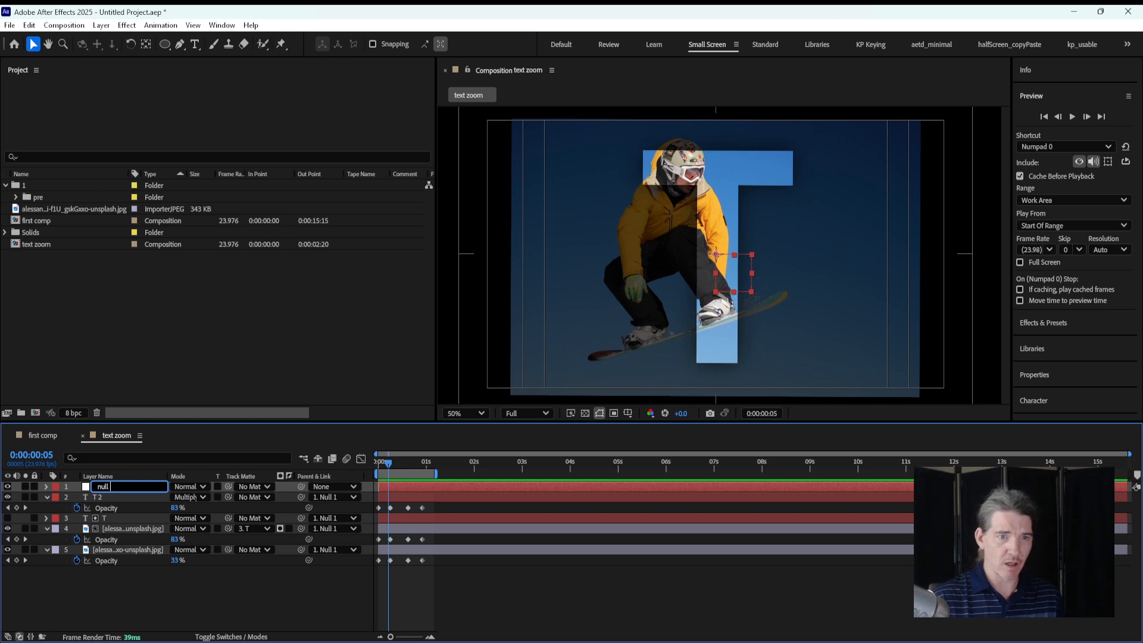
text(ll zoom)
key(Return)
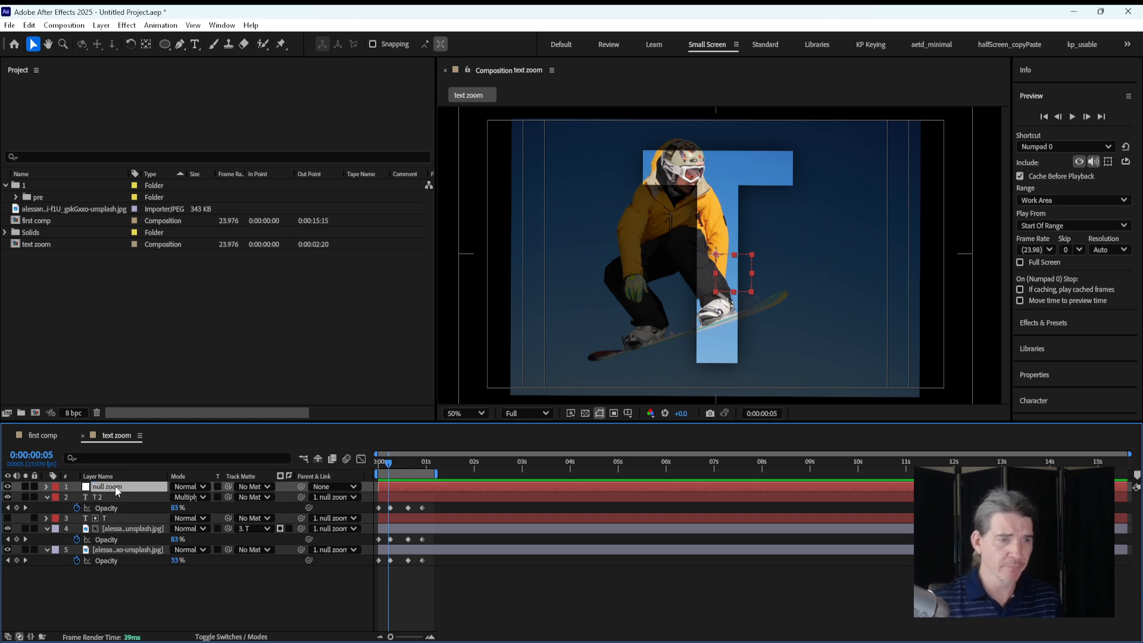
click(170, 601)
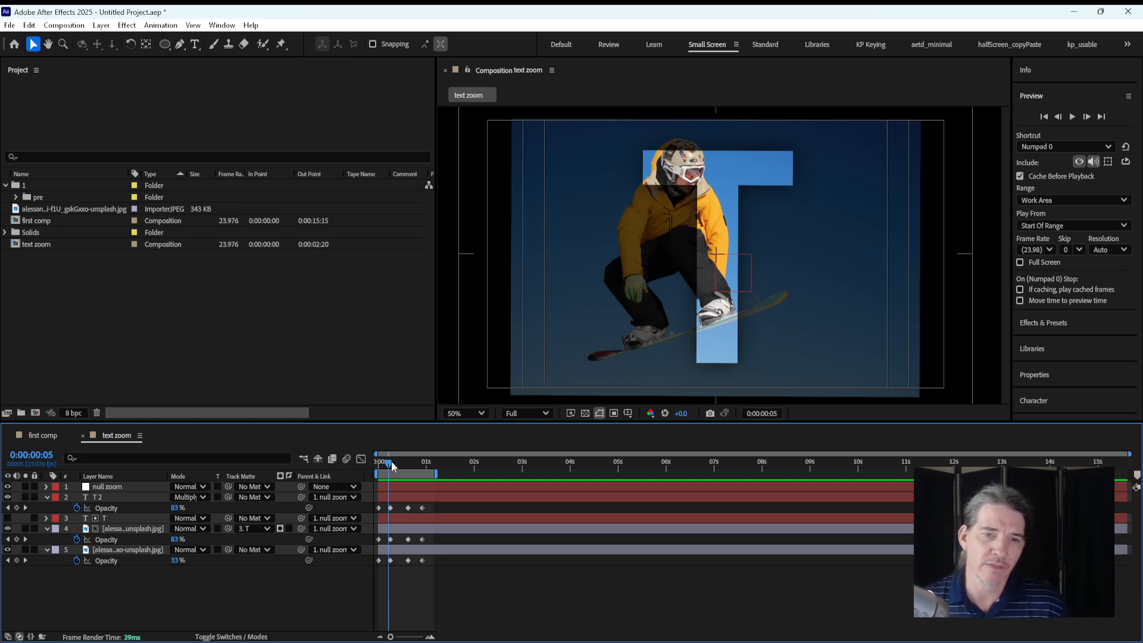
Step: Scrub the first half second of the animation, back to the first frame and on to 0:00:00:12
mouse_move(391, 465)
mouse_down()
mouse_move(426, 466)
mouse_move(403, 465)
mouse_up()
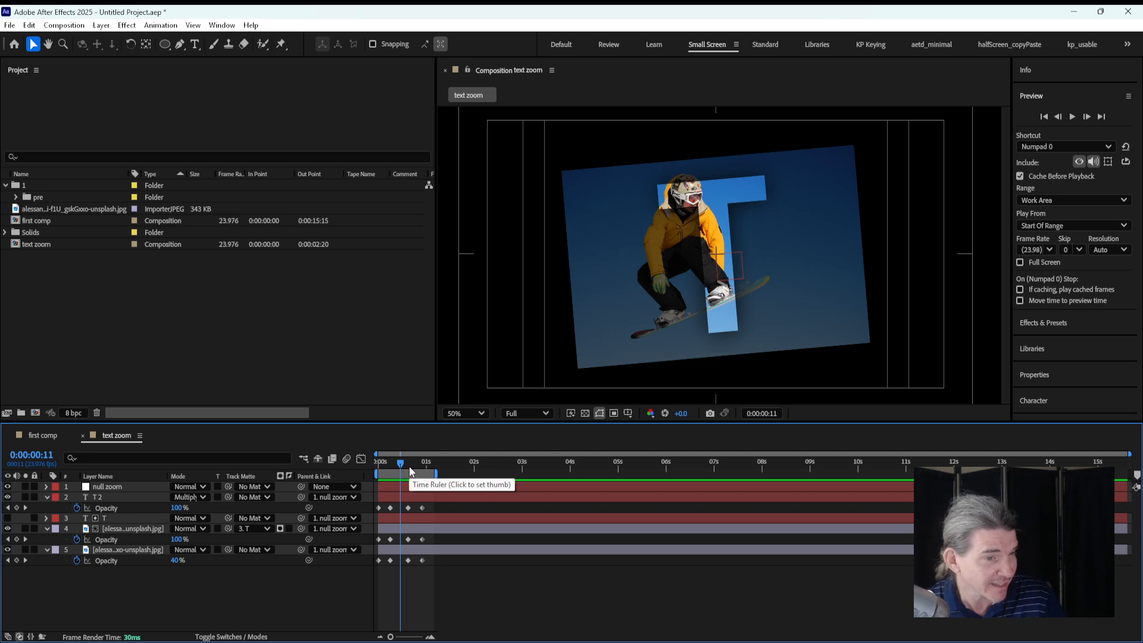
drag(394, 465, 373, 478)
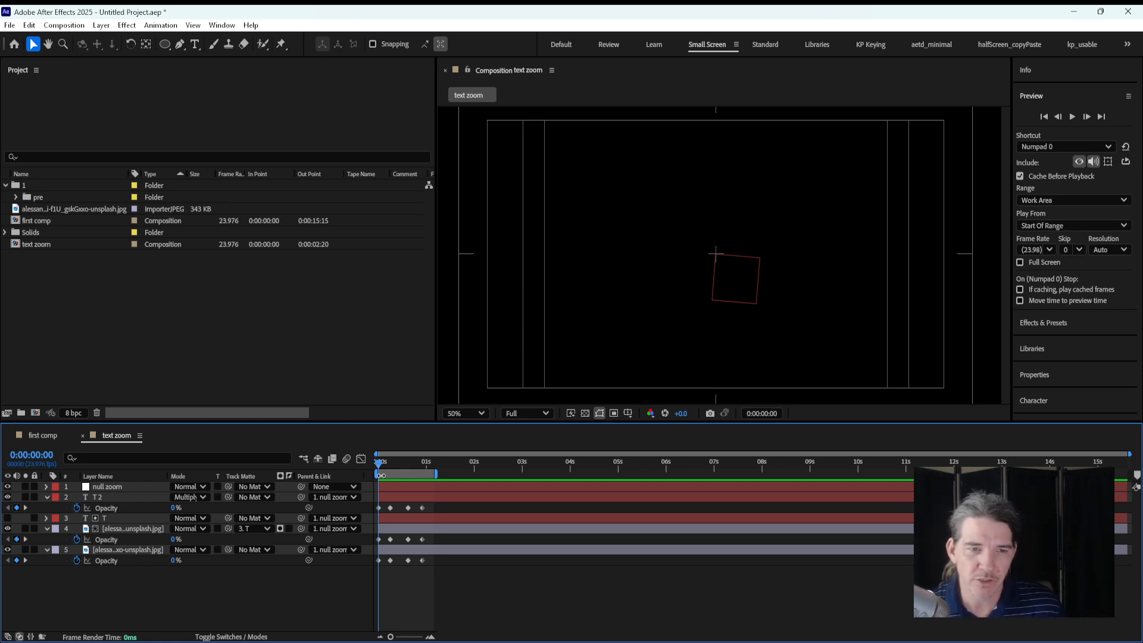
mouse_move(381, 472)
mouse_down()
mouse_move(415, 470)
mouse_move(402, 472)
mouse_up()
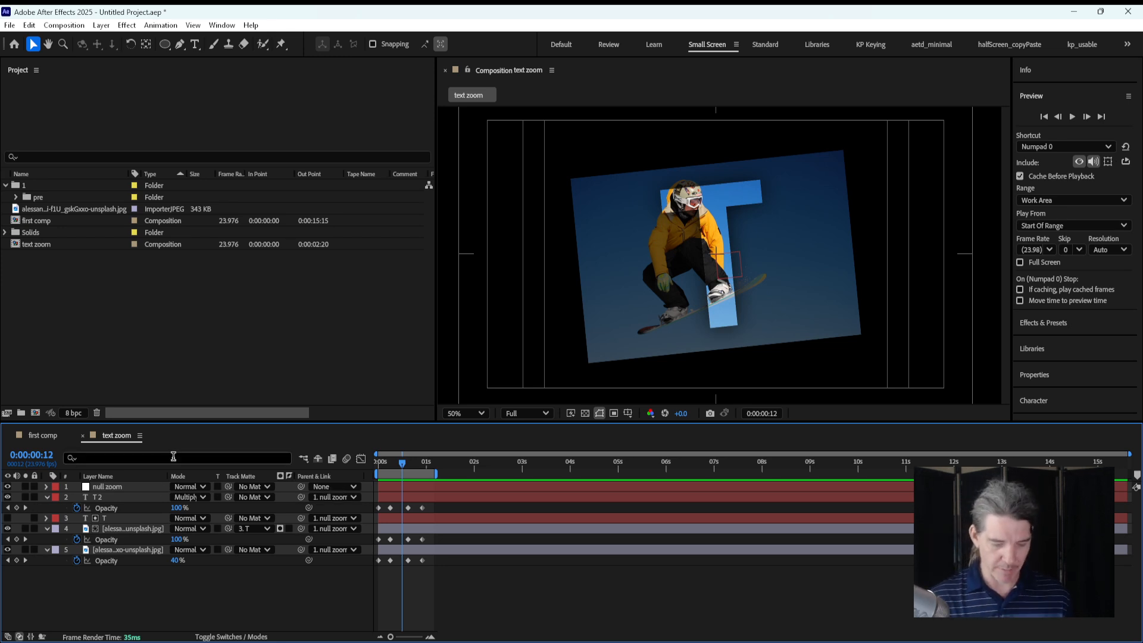
Step: Add a second null object to the text zoom composition and rename it as null scale
click(101, 25)
mouse_move(108, 42)
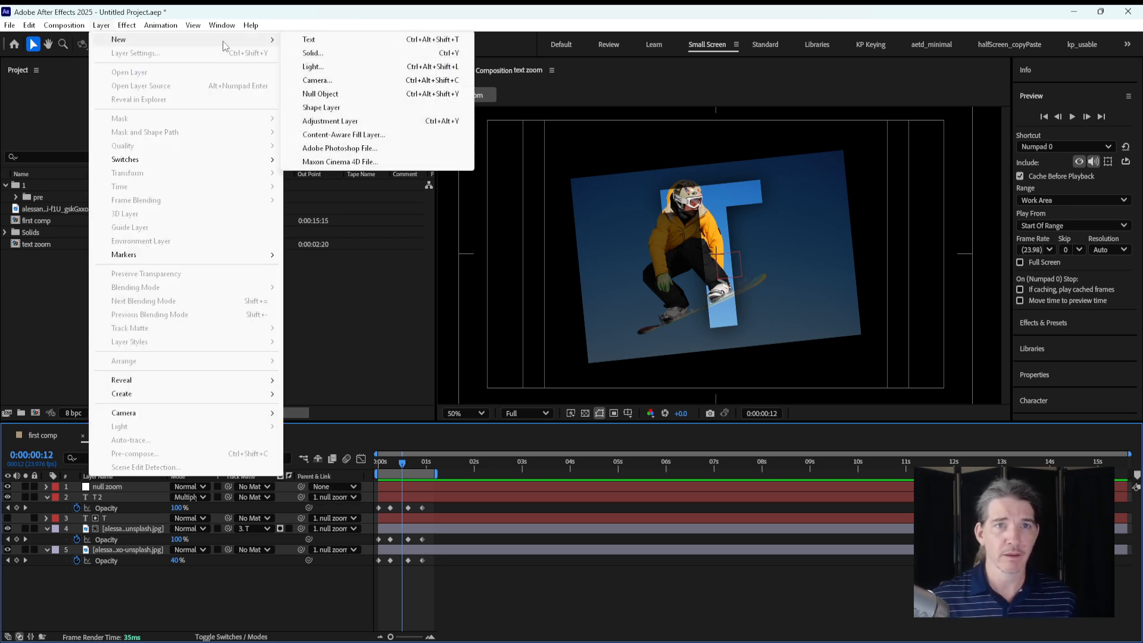
click(324, 90)
click(411, 603)
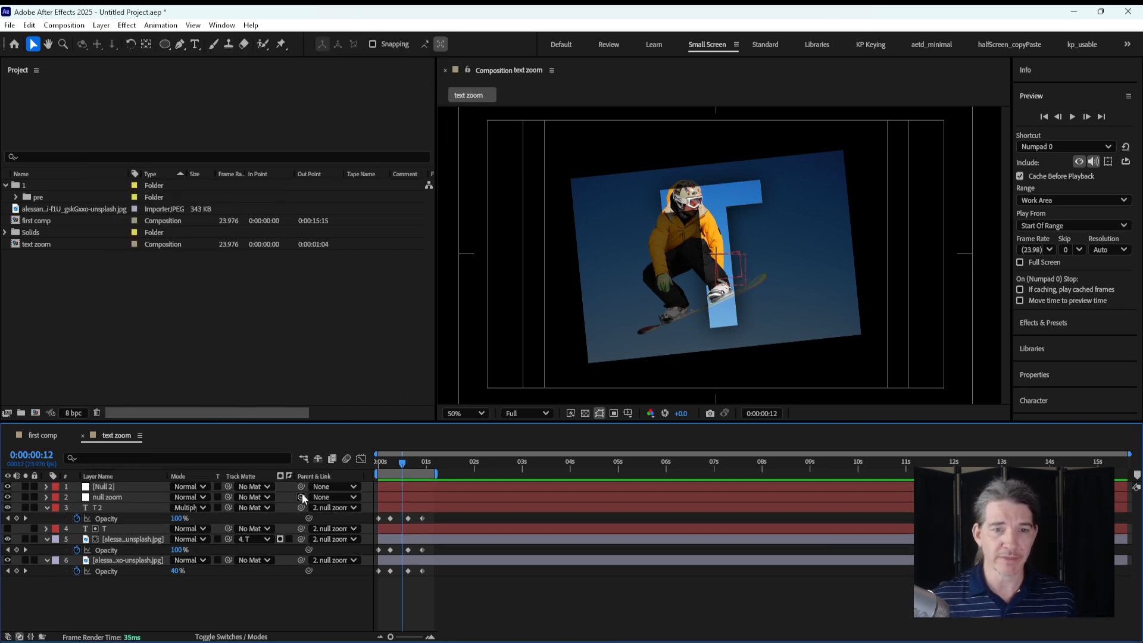
click(125, 487)
key(Return)
text(nu)
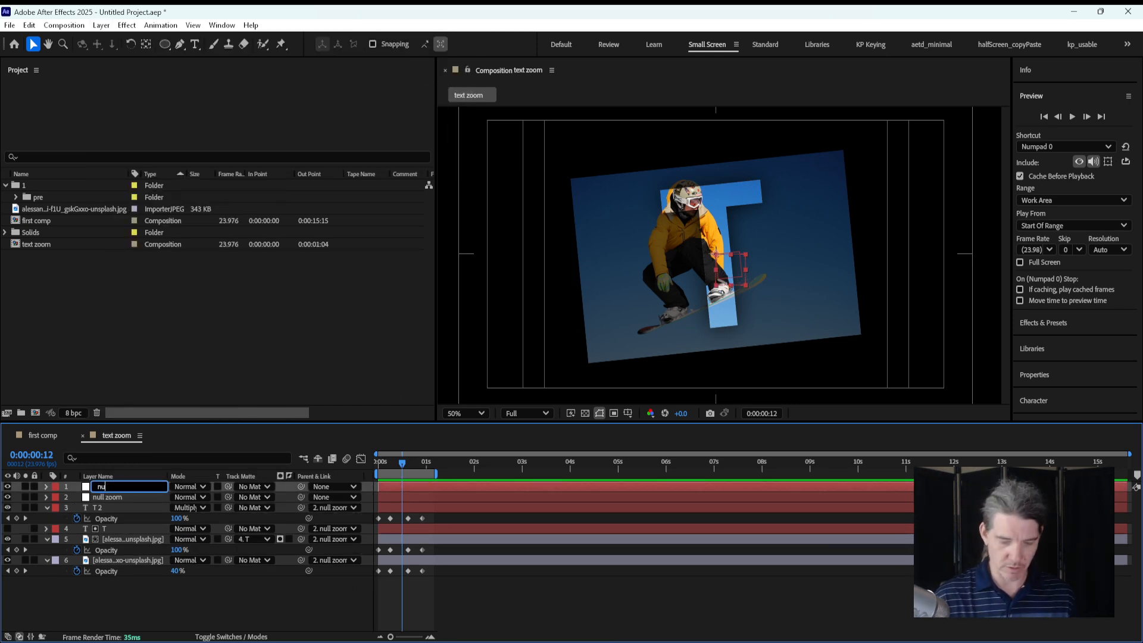
text(ll scale)
key(Return)
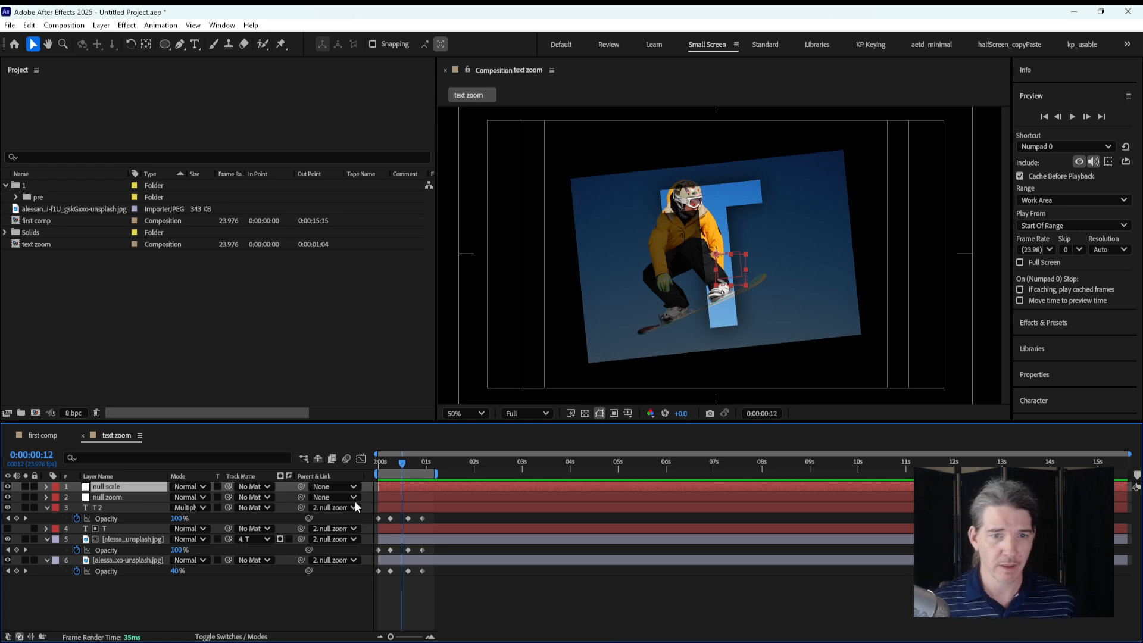
Step: Parent the null zoom layer to null scale and reveal null scale's Scale property
drag(301, 497, 138, 489)
key(s)
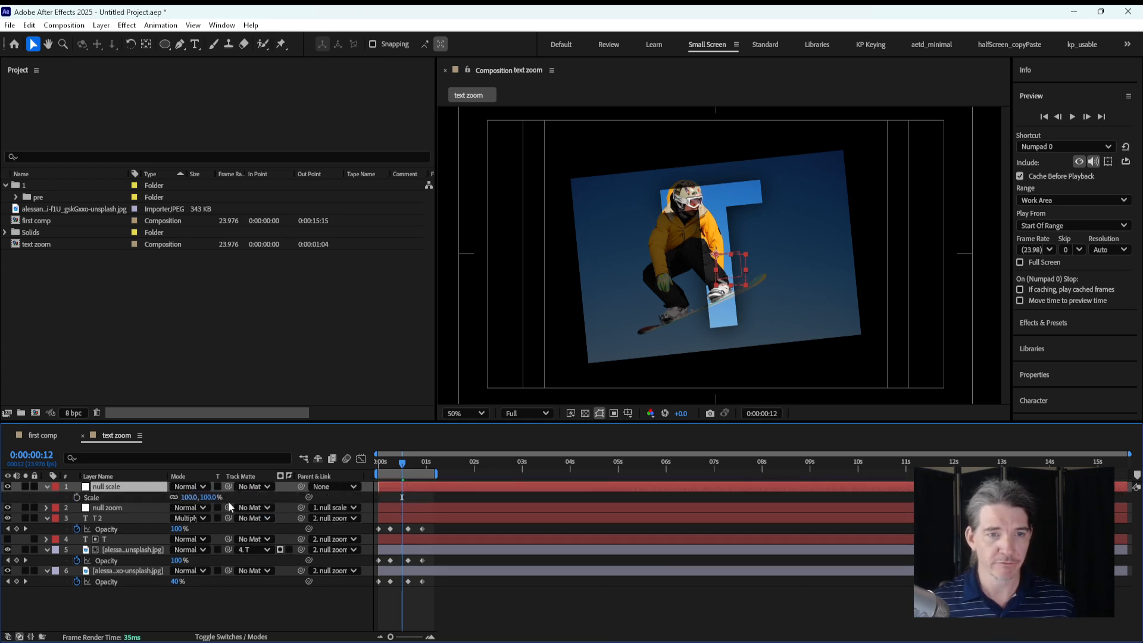
Step: Unlink null scale's Scale proportions and start keyframing its Scale at the first frame
click(176, 497)
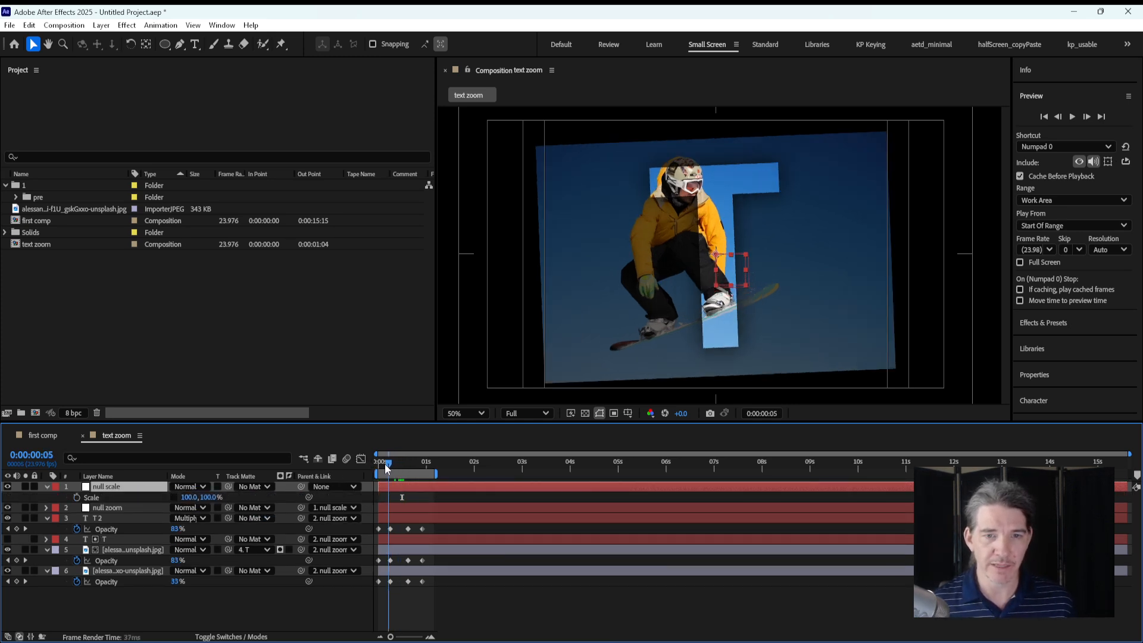
drag(409, 465, 365, 472)
click(78, 499)
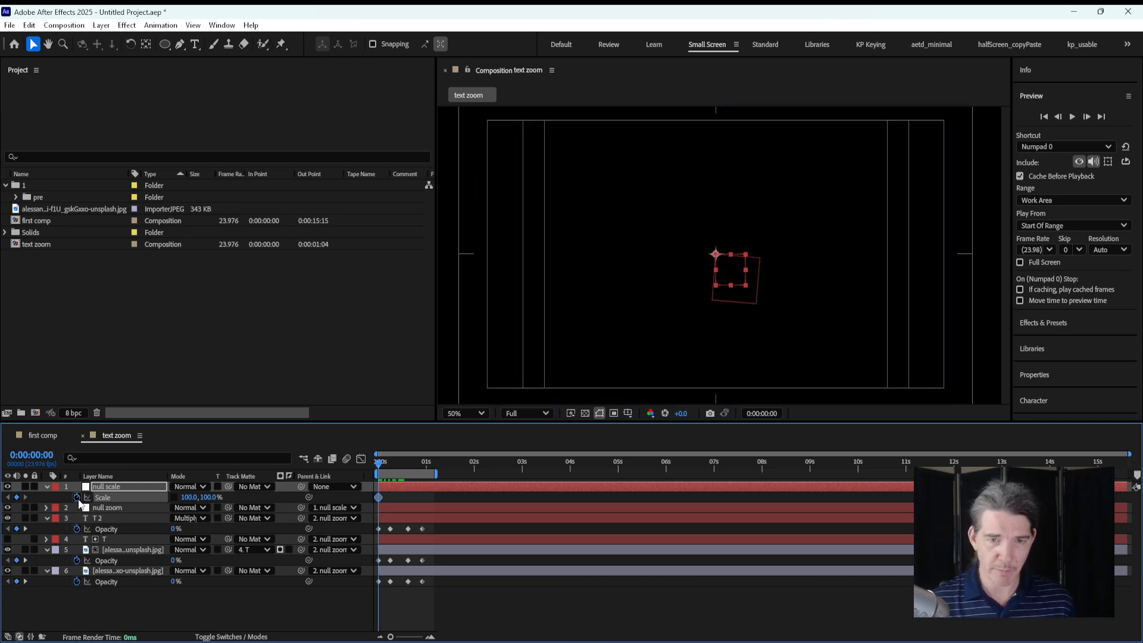
Step: Preview the start and add uneven Scale keyframes to null scale, reaching 107.2, 82.0% at 0:00:00:12
key(space)
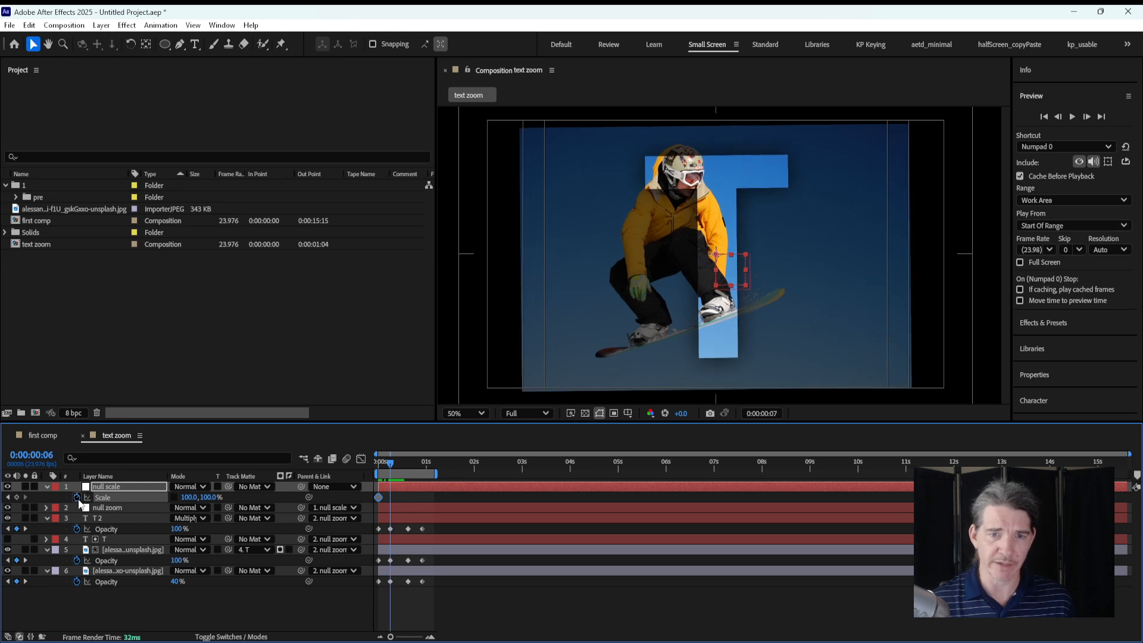
mouse_move(184, 500)
mouse_down()
mouse_move(228, 500)
mouse_move(184, 499)
mouse_up()
key(Page_Down)
key(Page_Down)
key(Page_Down)
key(Page_Down)
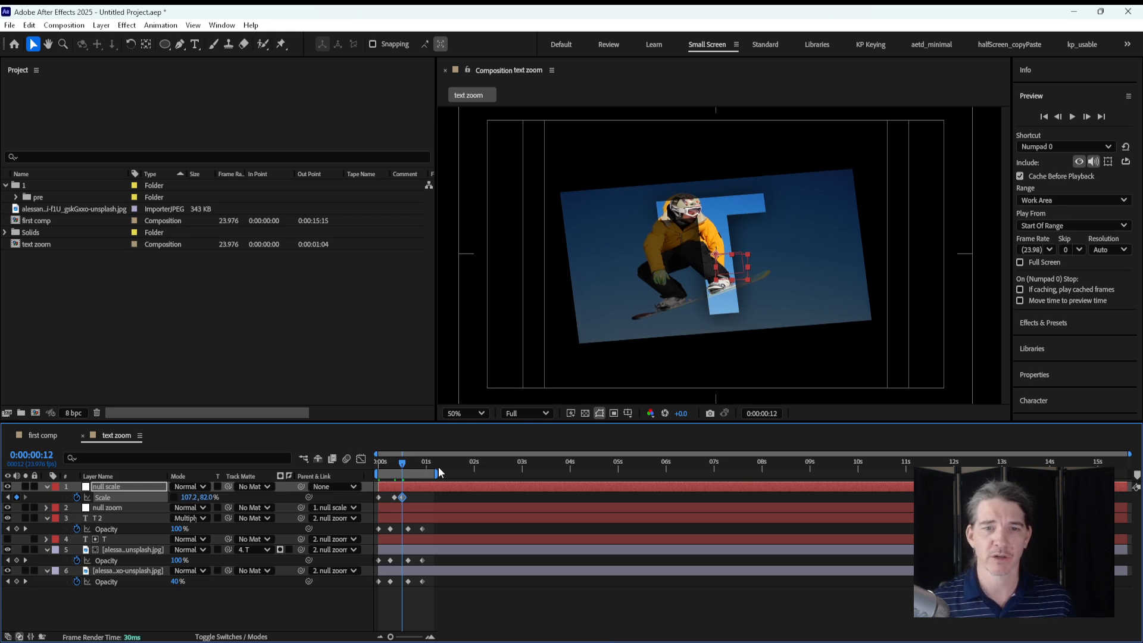
Step: Add further uneven Scale keyframes to null scale at 0:00:00:15, 0:00:00:19 (94.5, 93.8%) and 0:00:00:21 (95.9, 90.8%)
drag(404, 466, 408, 465)
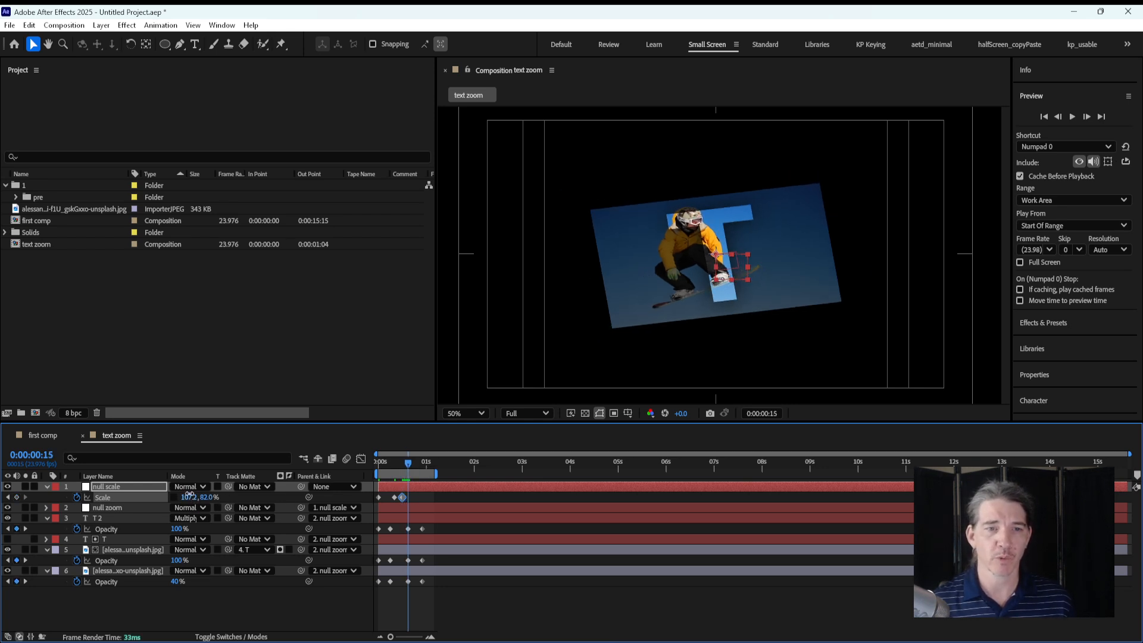
drag(184, 498, 208, 498)
click(417, 467)
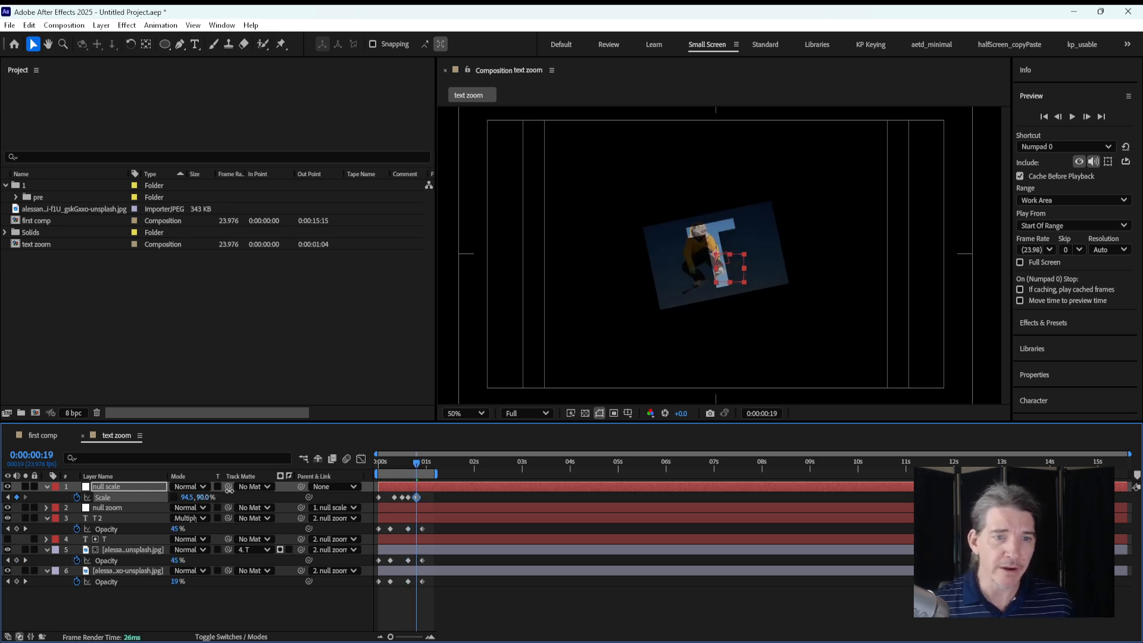
click(247, 487)
click(445, 457)
click(421, 466)
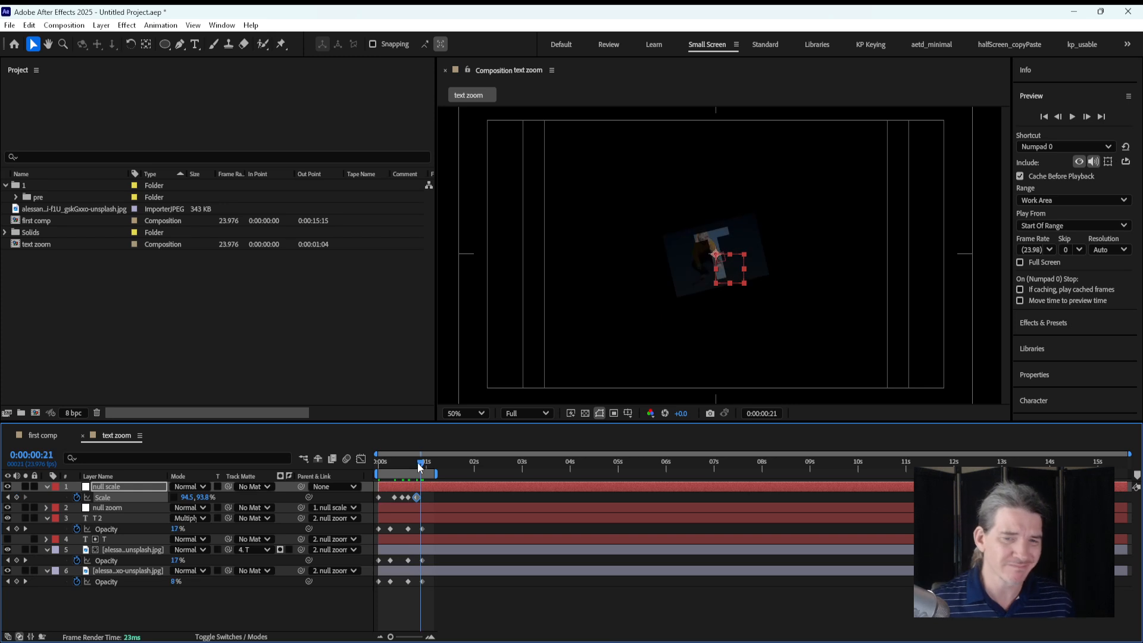
drag(184, 502, 165, 496)
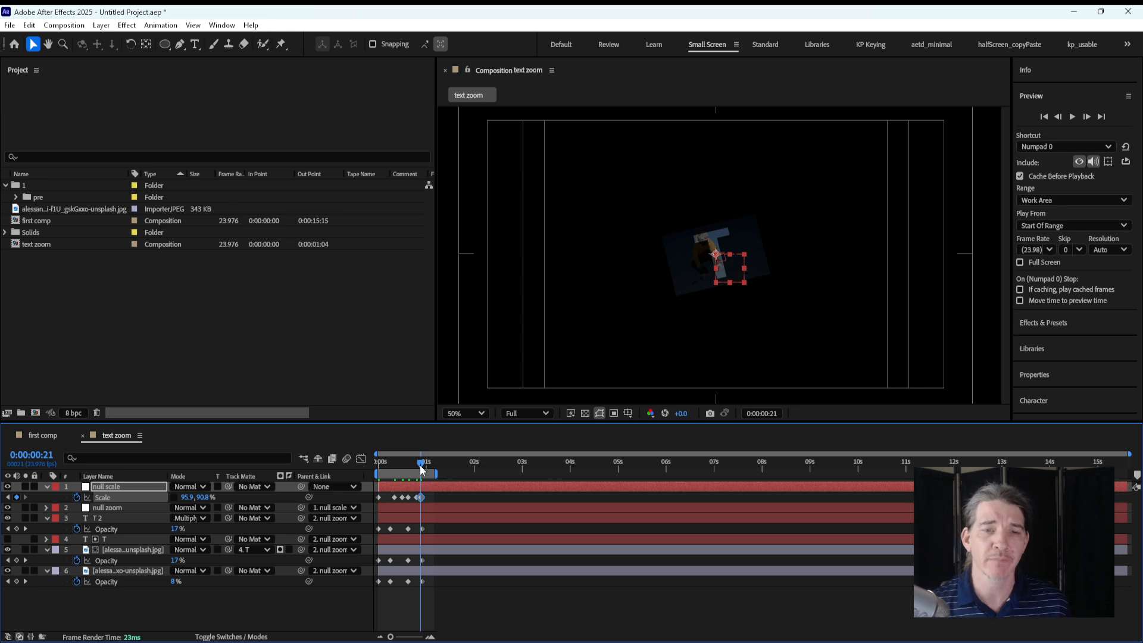
Step: Add early Scale keyframes to null scale at 0:00:00:04 and at 0:00:00:06, the latter at 86.0, 93.5%
drag(421, 469, 387, 473)
drag(208, 499, 196, 500)
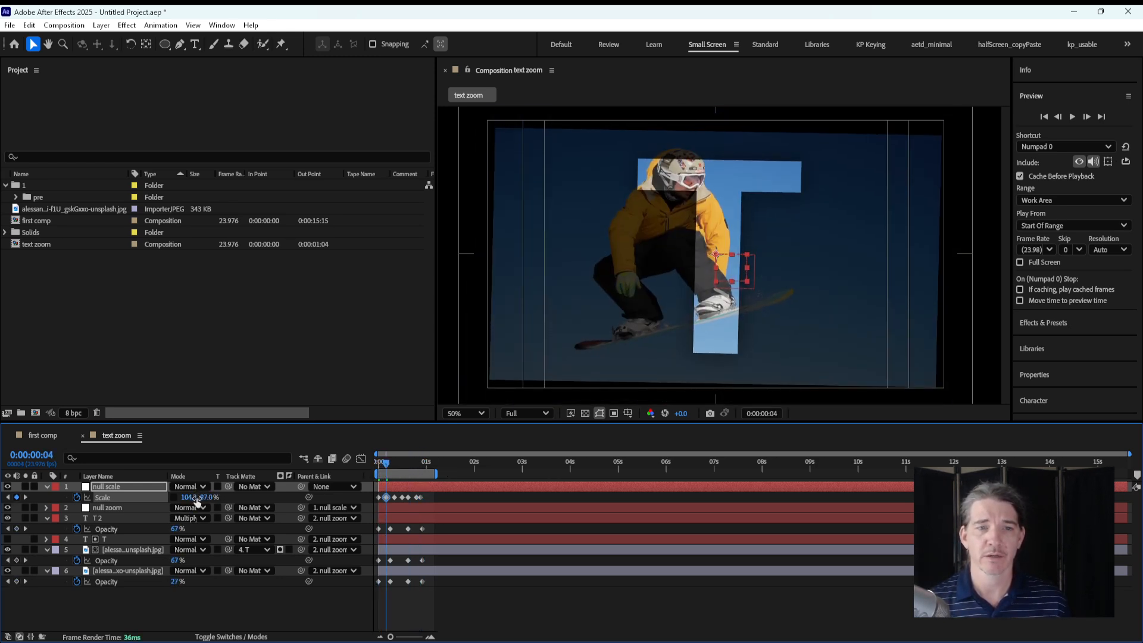
click(390, 468)
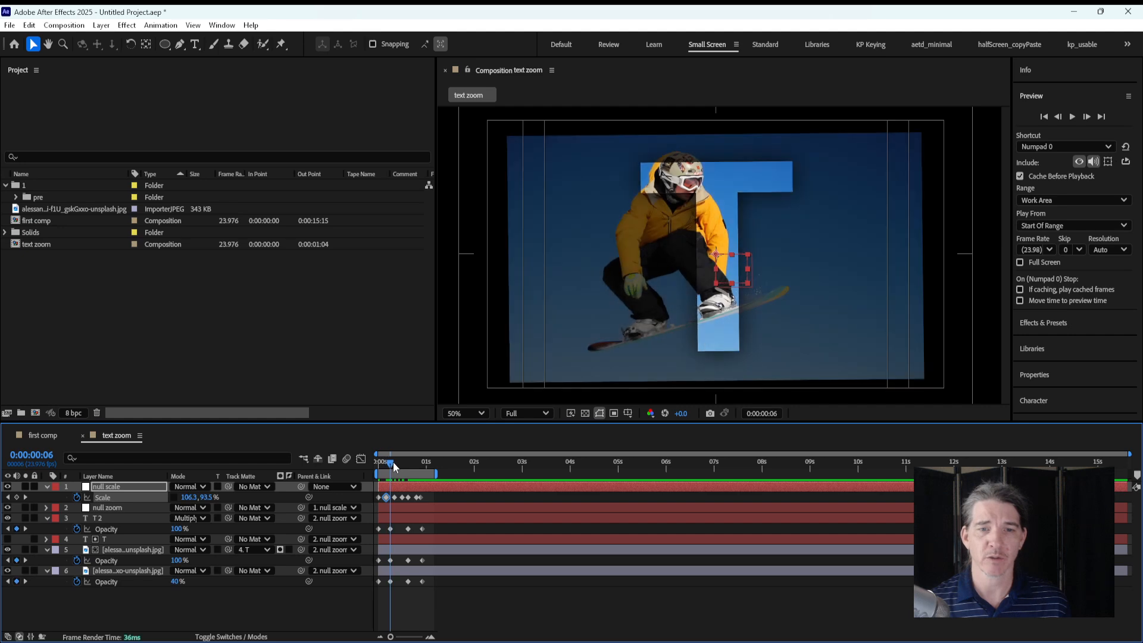
drag(201, 496, 67, 494)
Step: Preview the text zoom animation and compare it with the reference clip in Media Player
key(space)
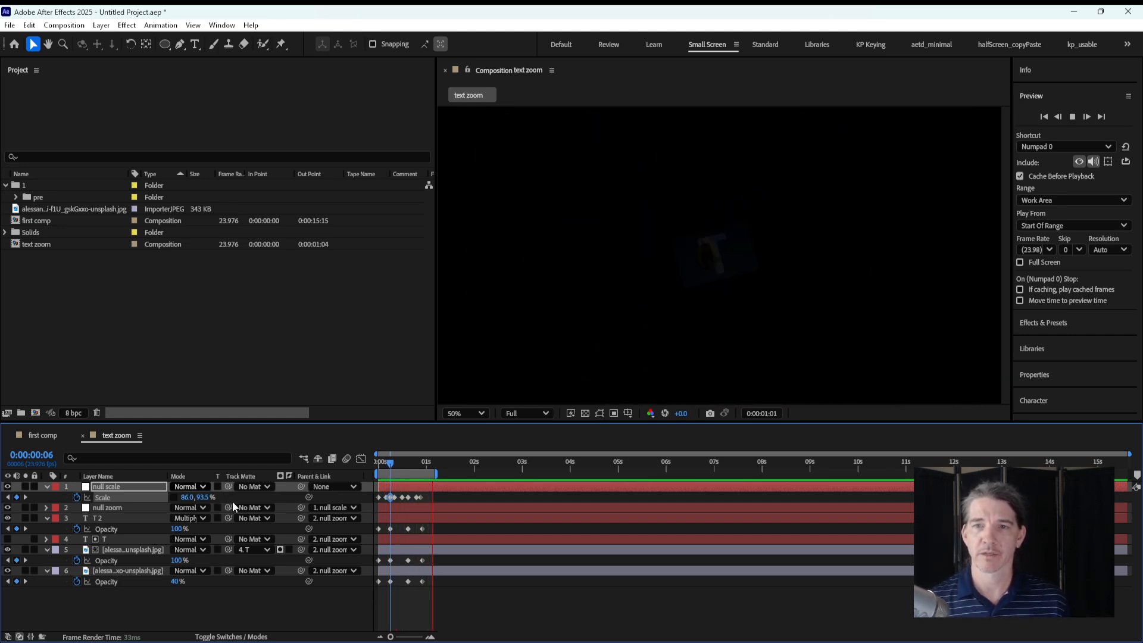
key(alt+Tab)
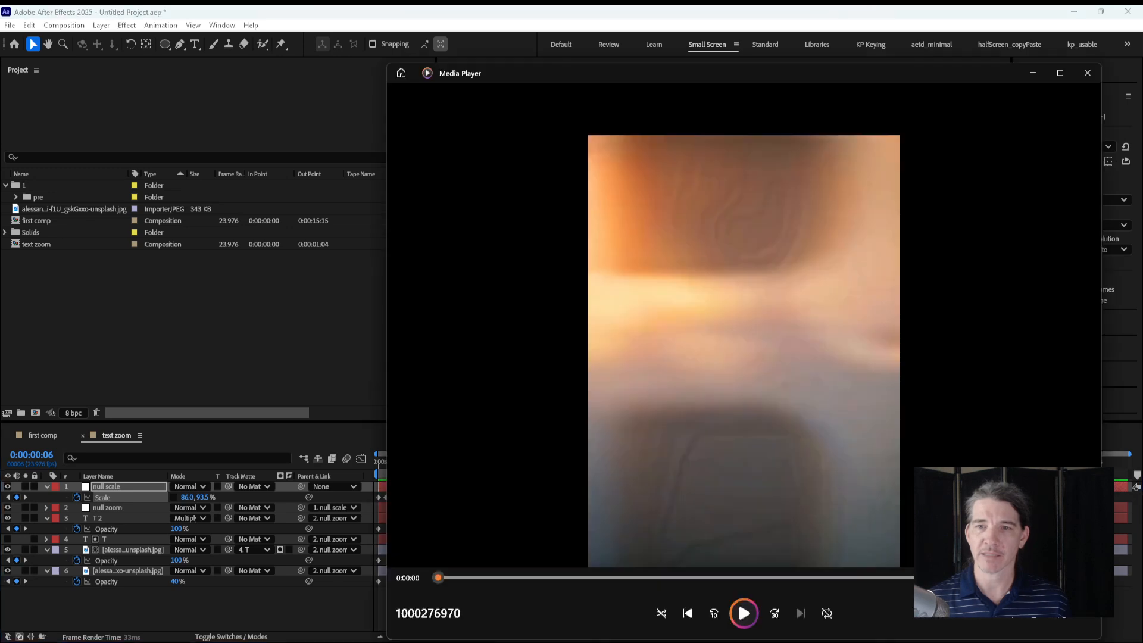
click(742, 613)
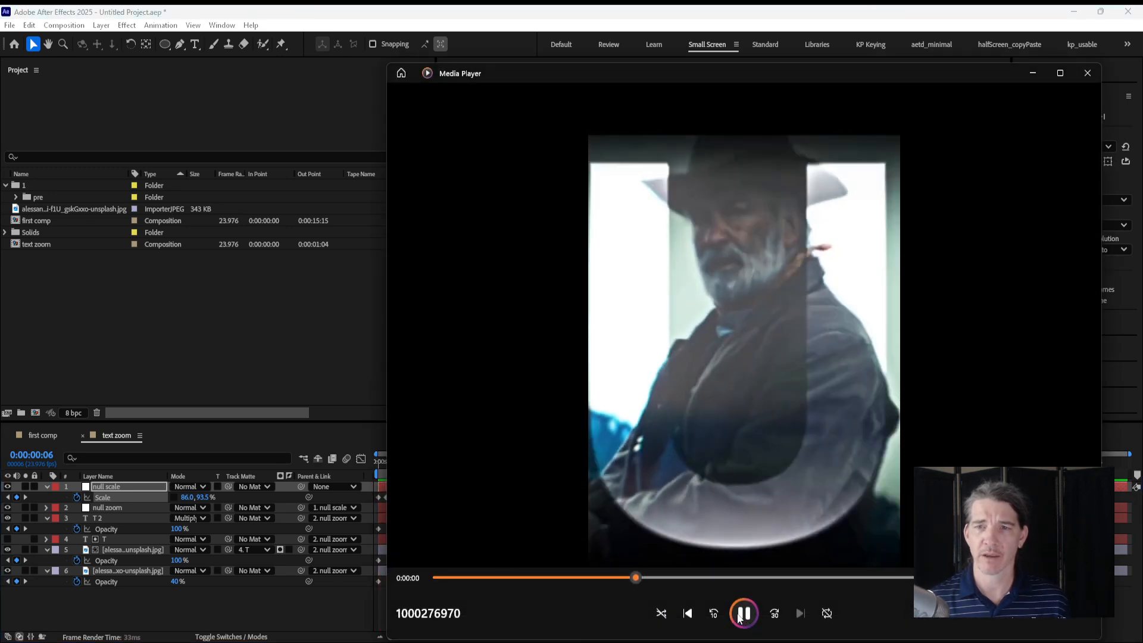
click(258, 602)
key(space)
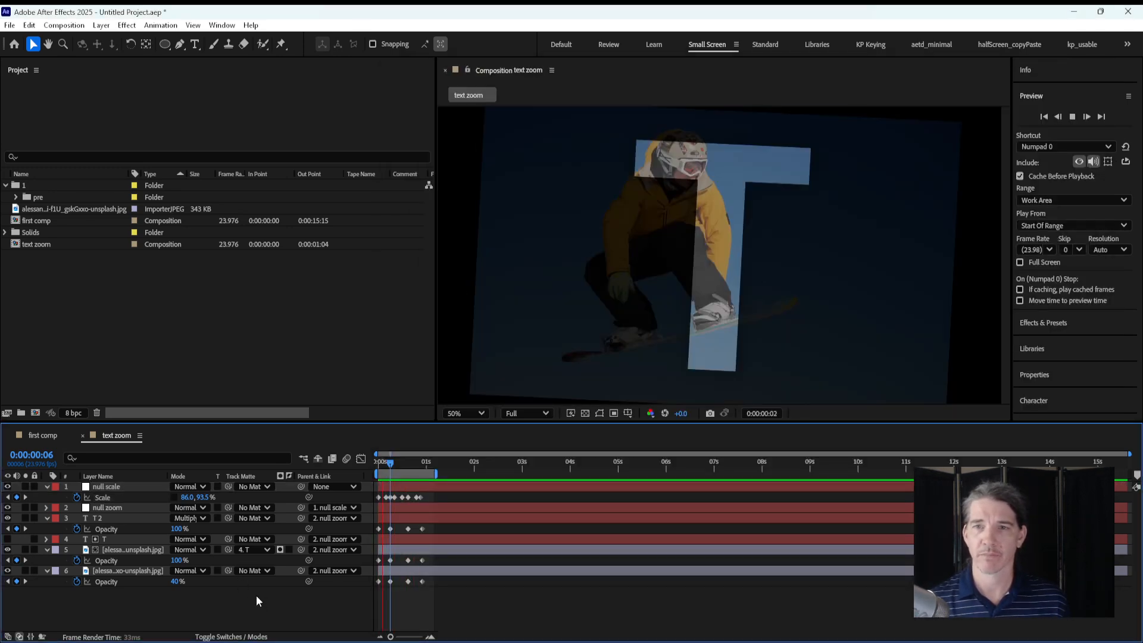
key(space)
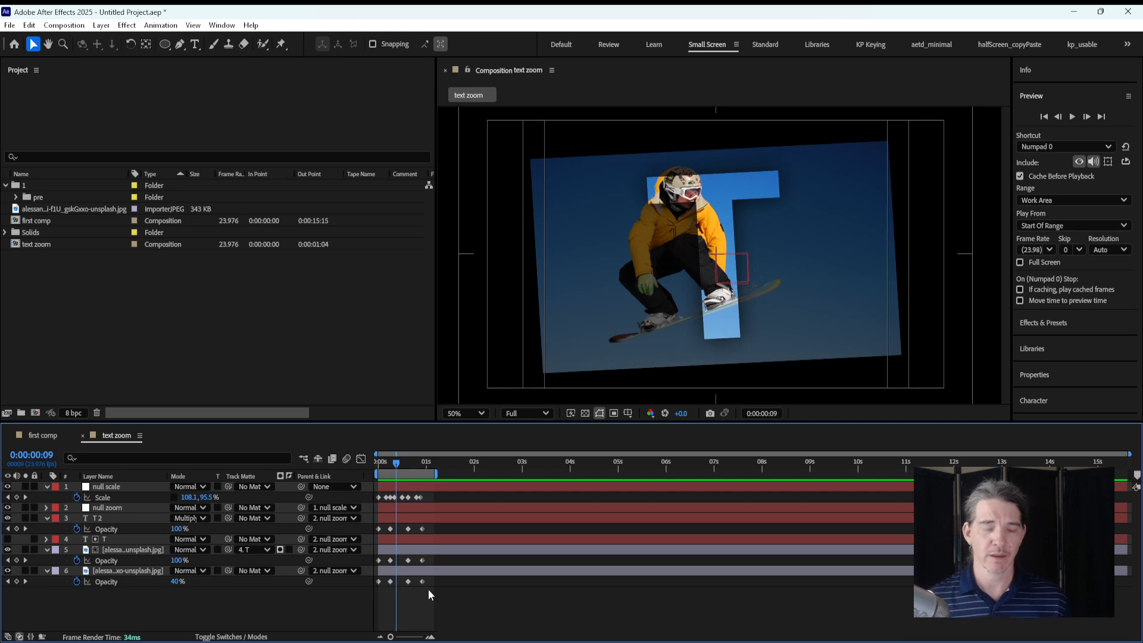
click(101, 25)
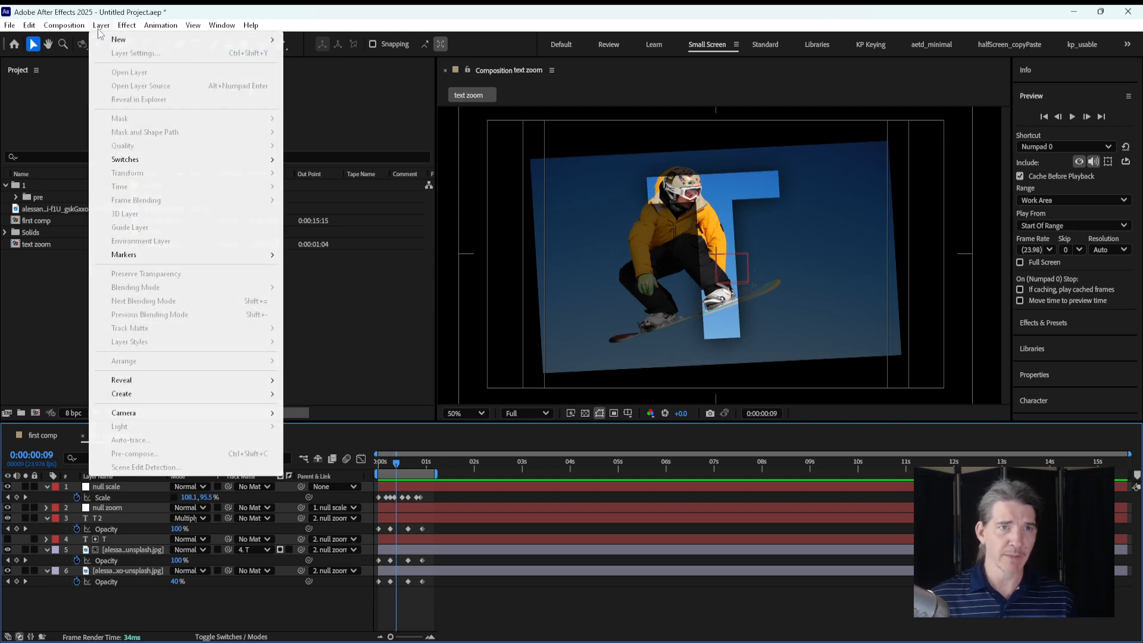
click(49, 90)
click(128, 549)
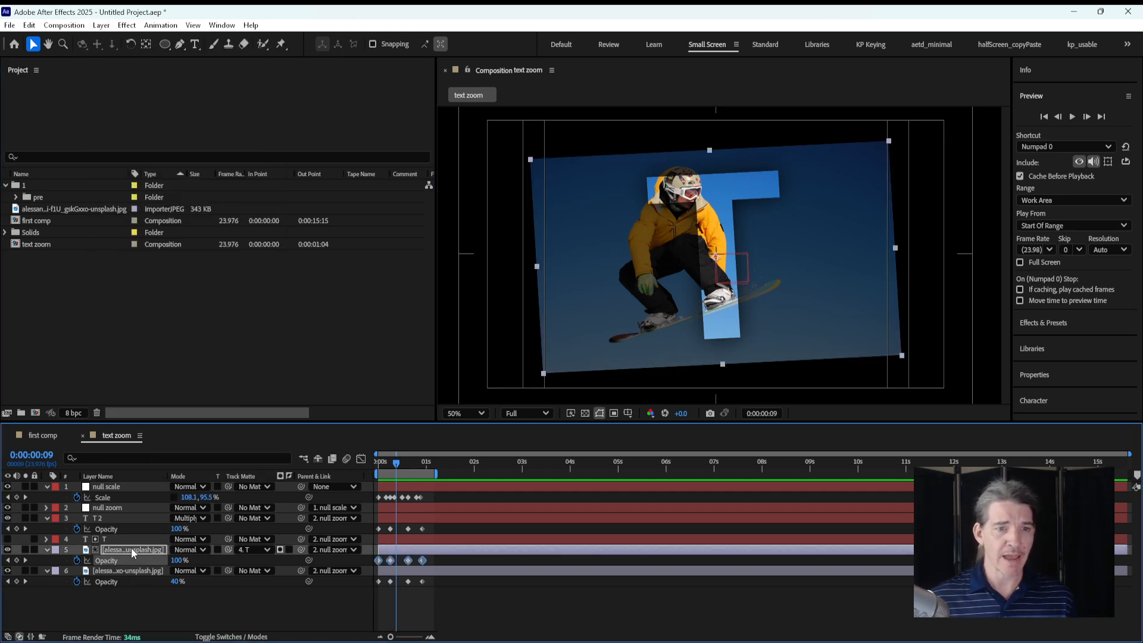
click(127, 25)
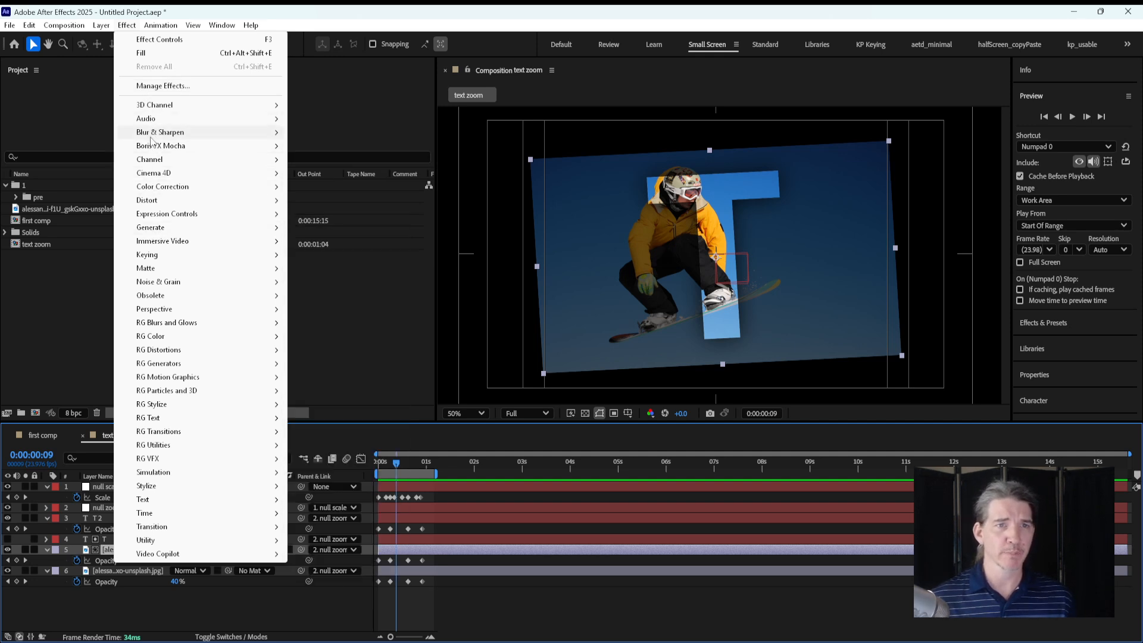
mouse_move(152, 133)
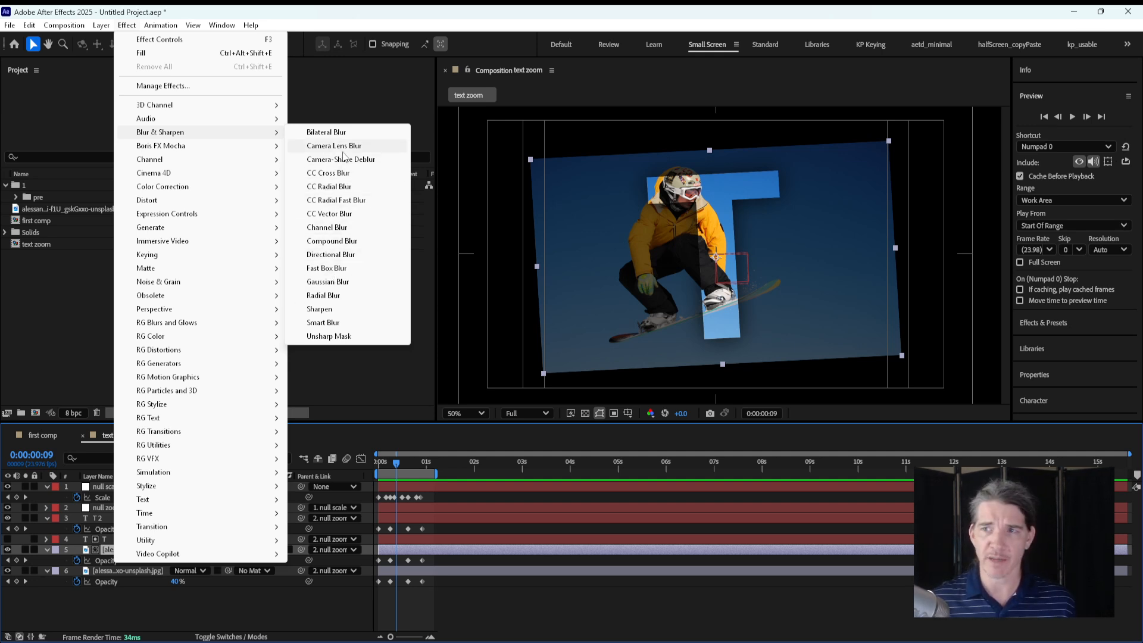
click(490, 590)
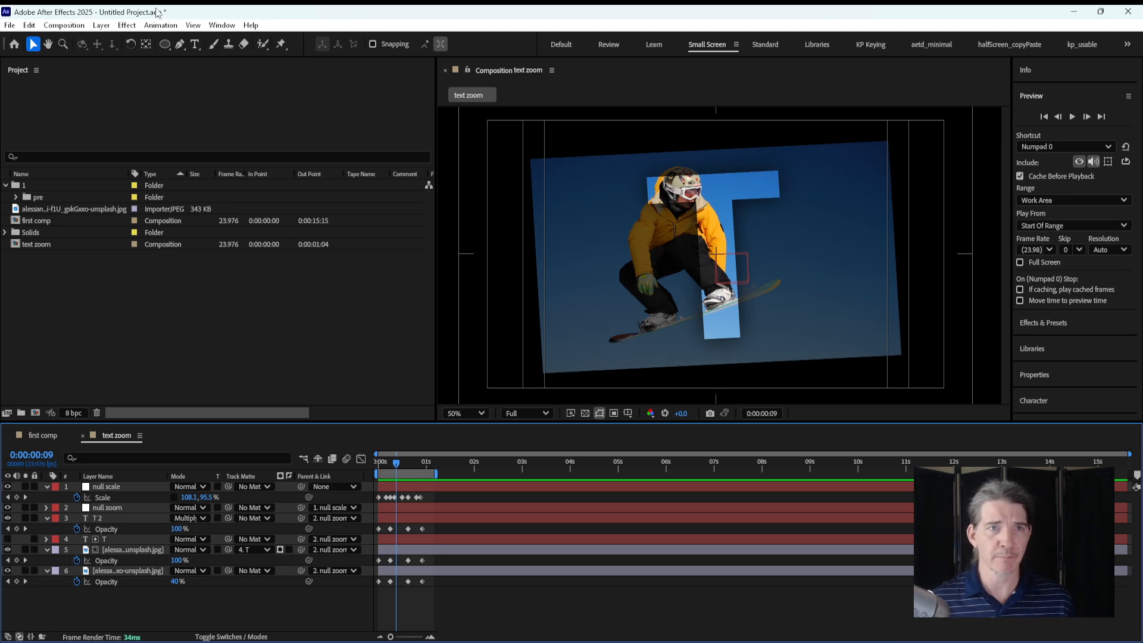
Step: Add an adjustment layer directly above the track-matted snowboarder image layer
click(140, 549)
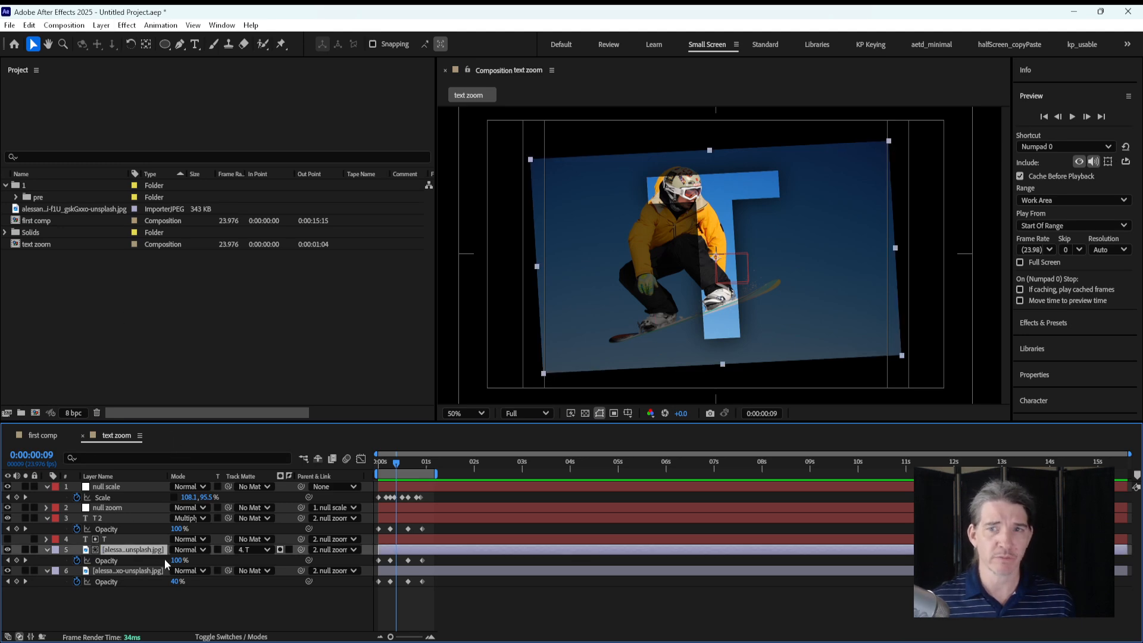
click(127, 25)
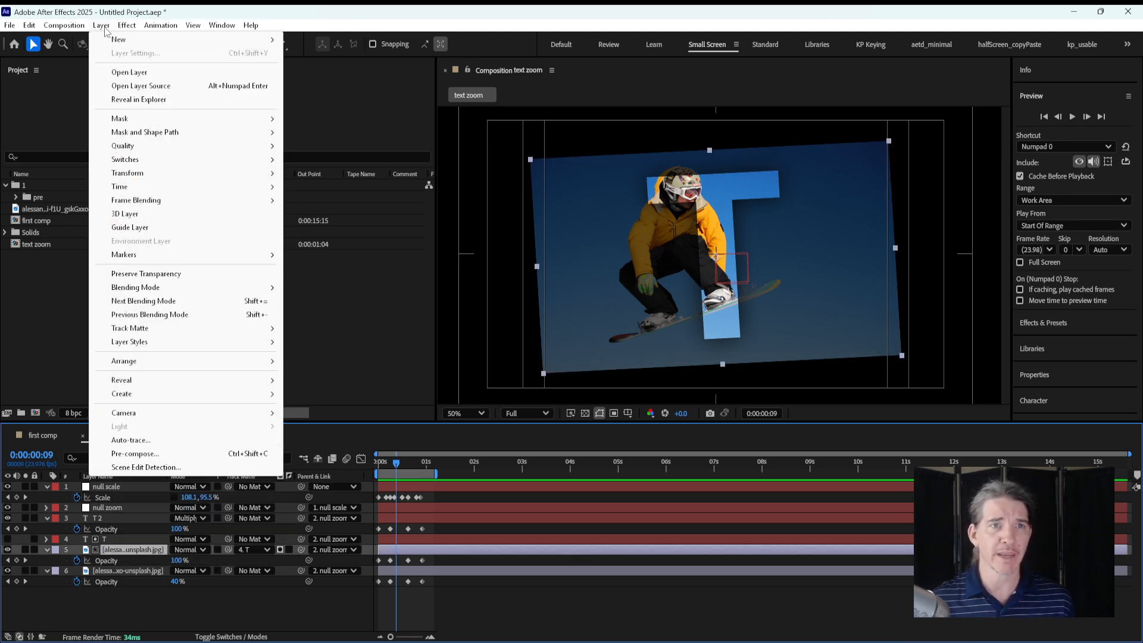
mouse_move(93, 29)
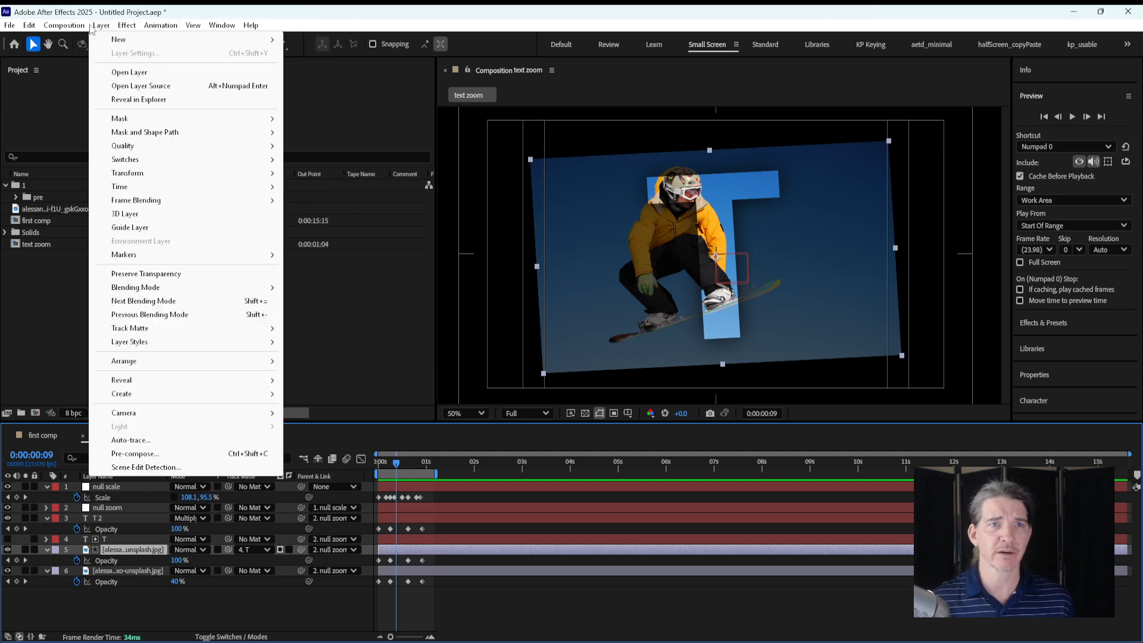
click(357, 122)
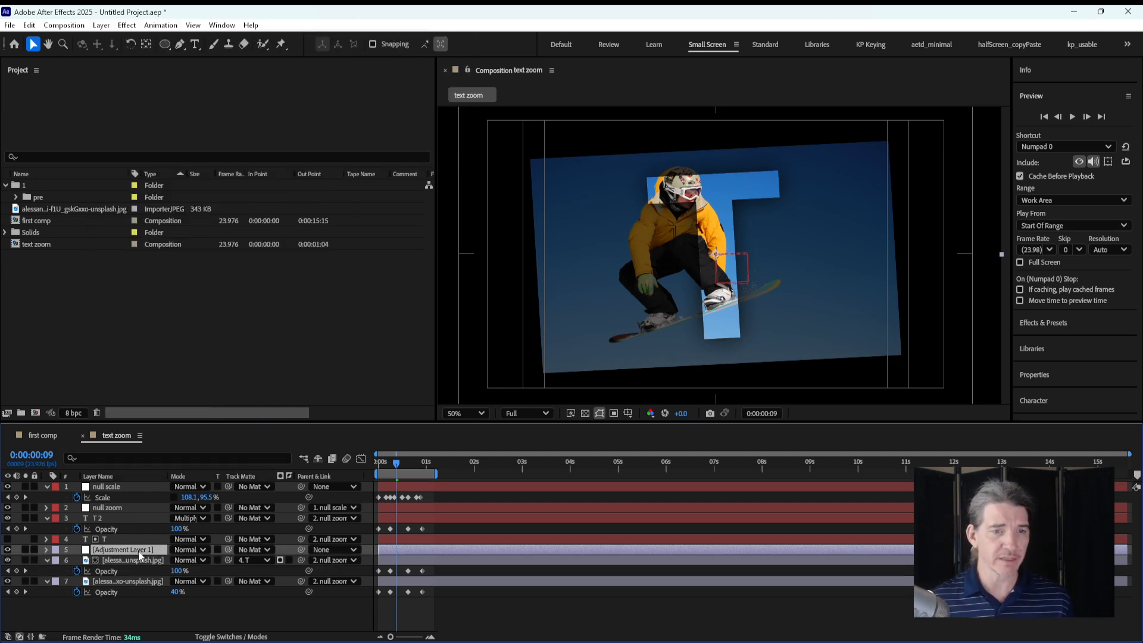
mouse_move(141, 551)
mouse_down()
mouse_move(146, 483)
mouse_move(143, 557)
mouse_up()
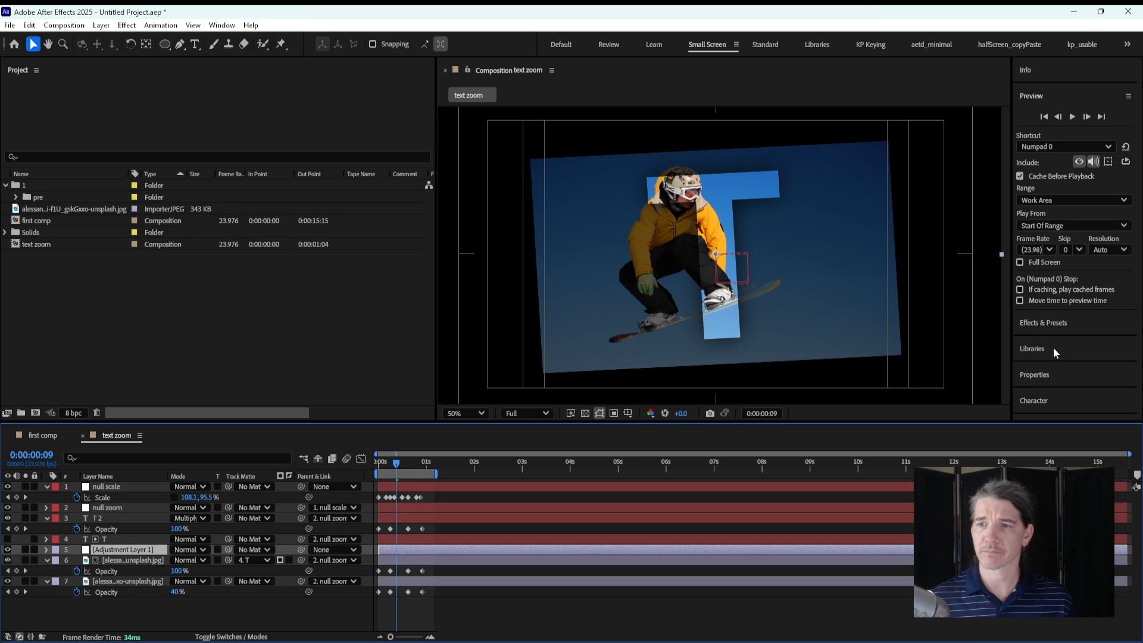
Step: Search the effects and presets for blu
click(1062, 326)
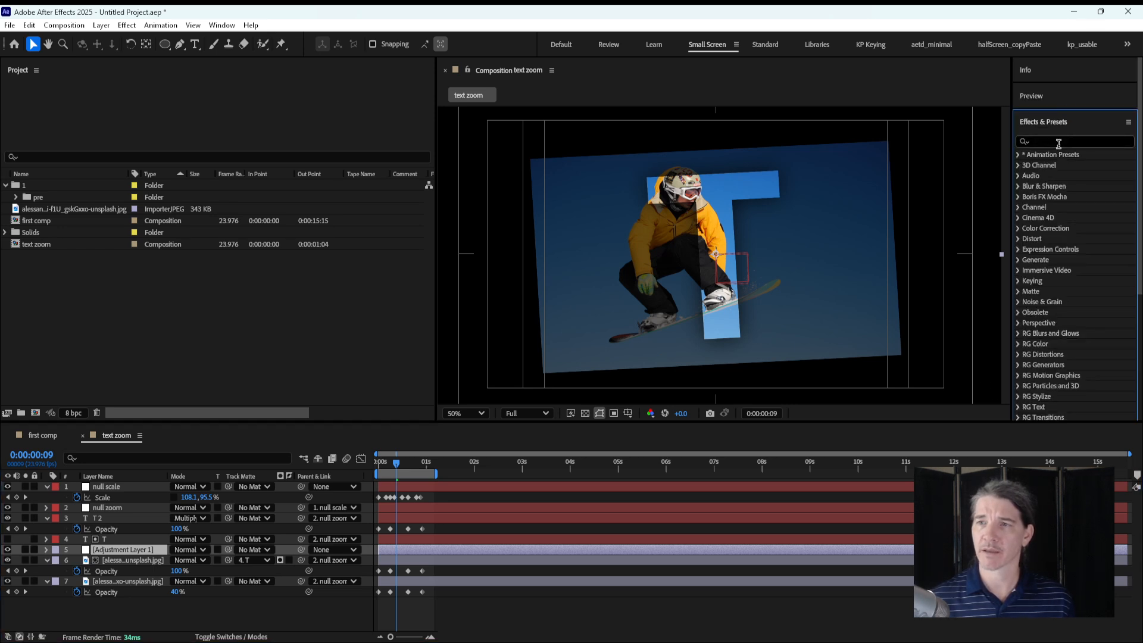
double_click(1036, 124)
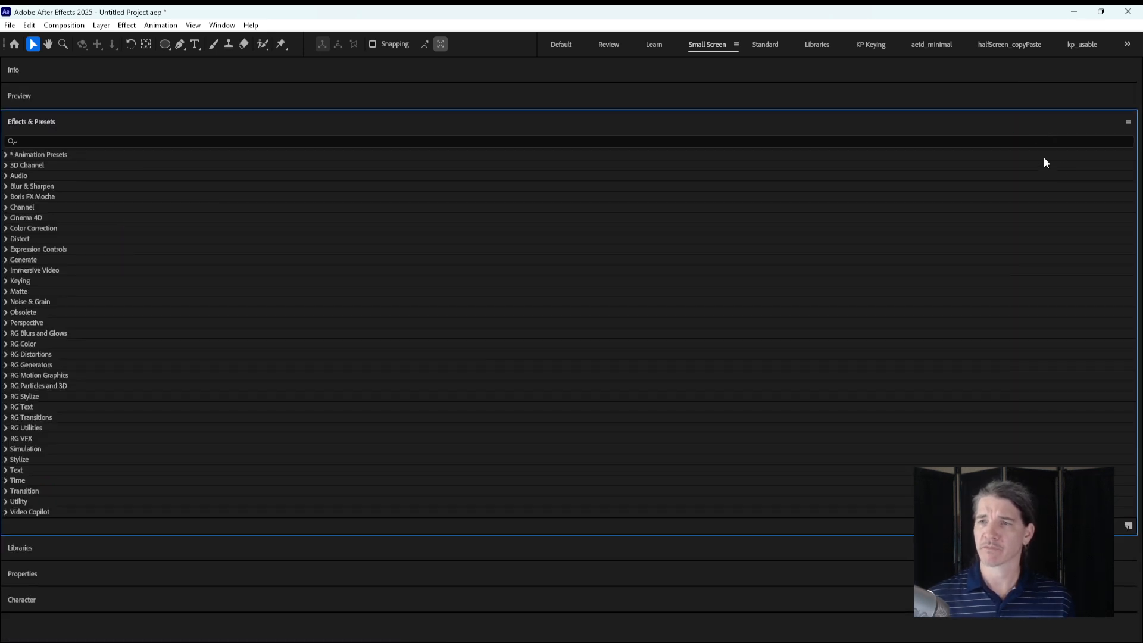
double_click(41, 123)
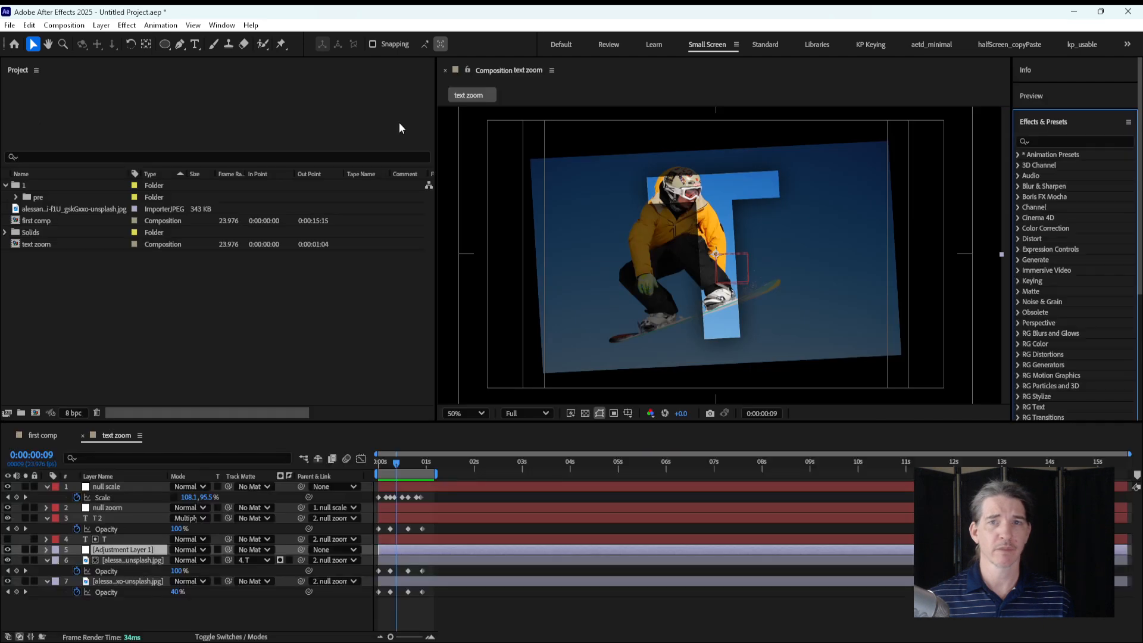
click(1047, 141)
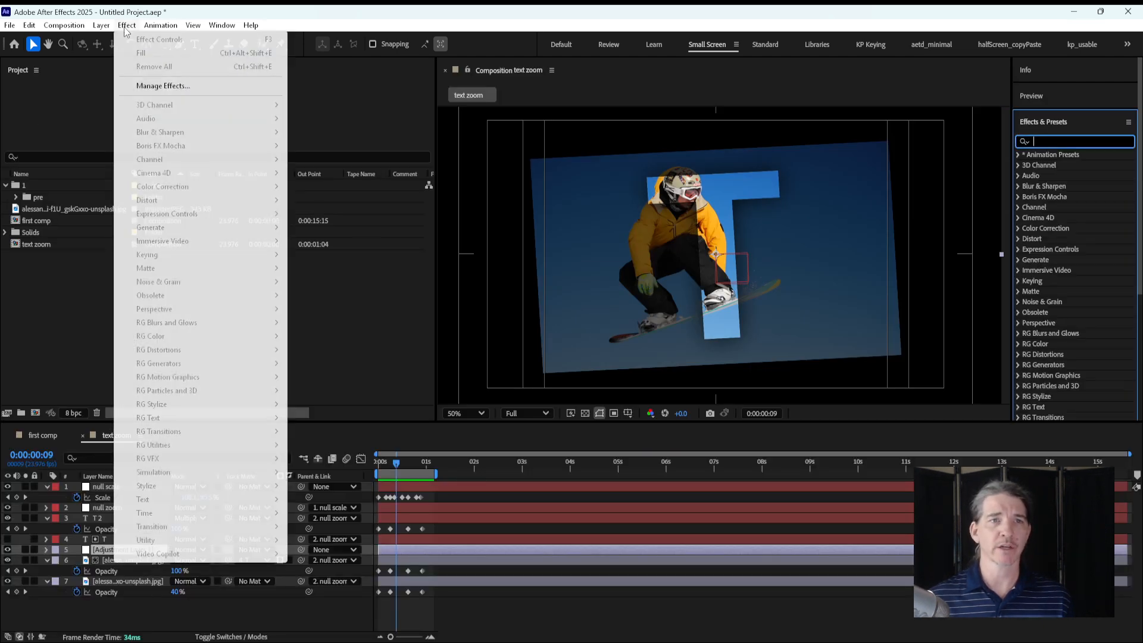
click(127, 25)
click(127, 25)
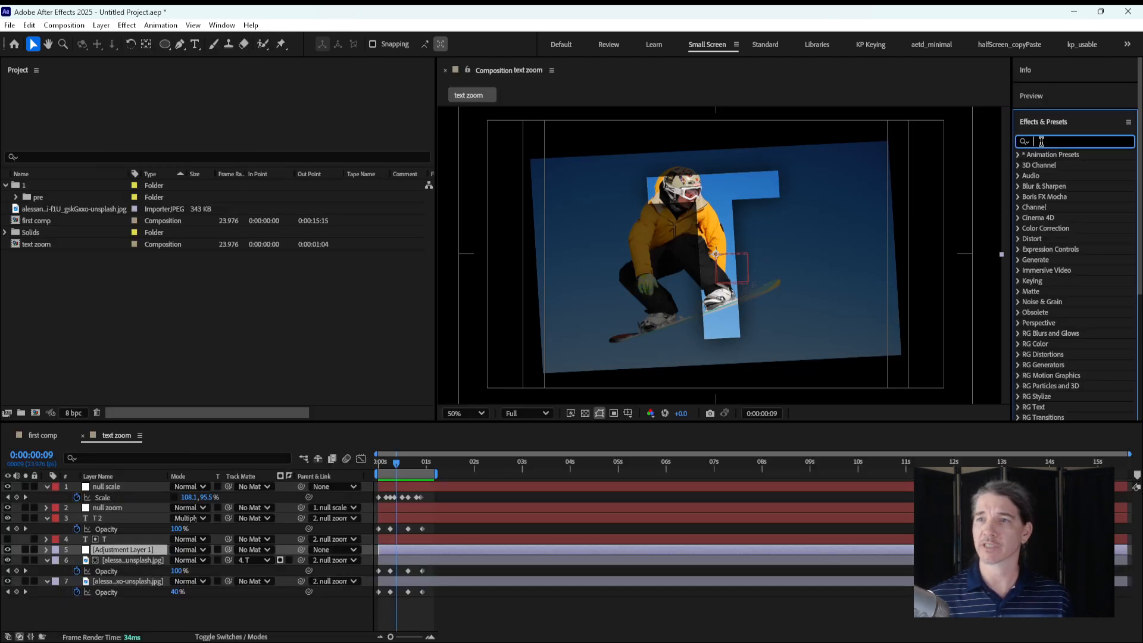
text(blu)
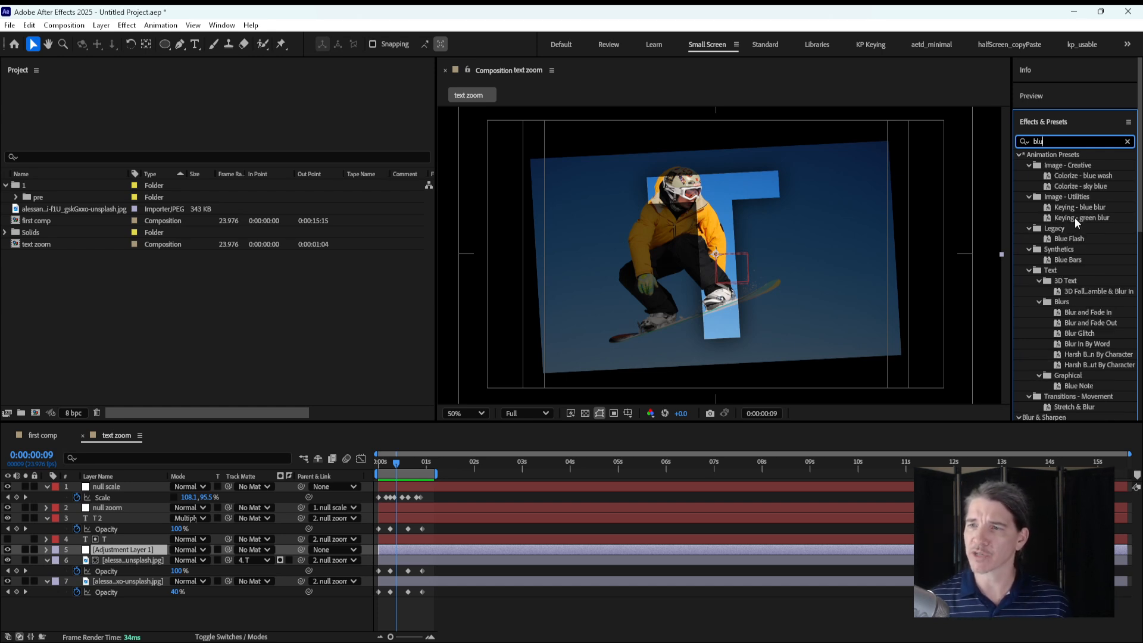
Step: Apply the Stretch & Blur preset to the adjustment layer and scrub to 0:00:00:16 to check it
scroll(1082, 279, down, 2)
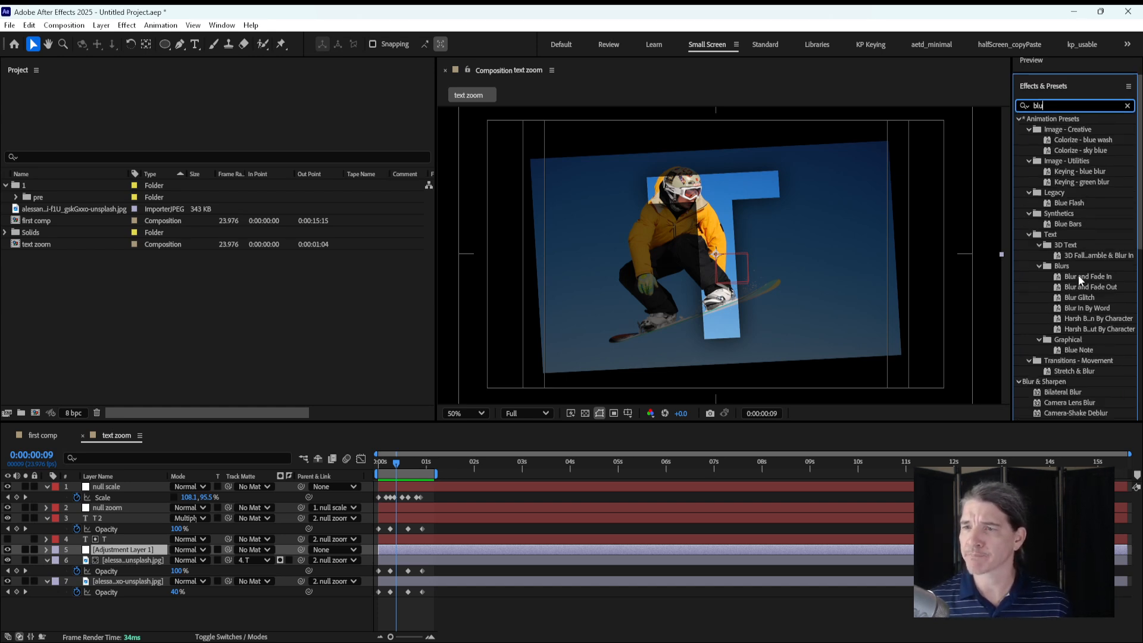
click(1082, 280)
scroll(1080, 313, down, 2)
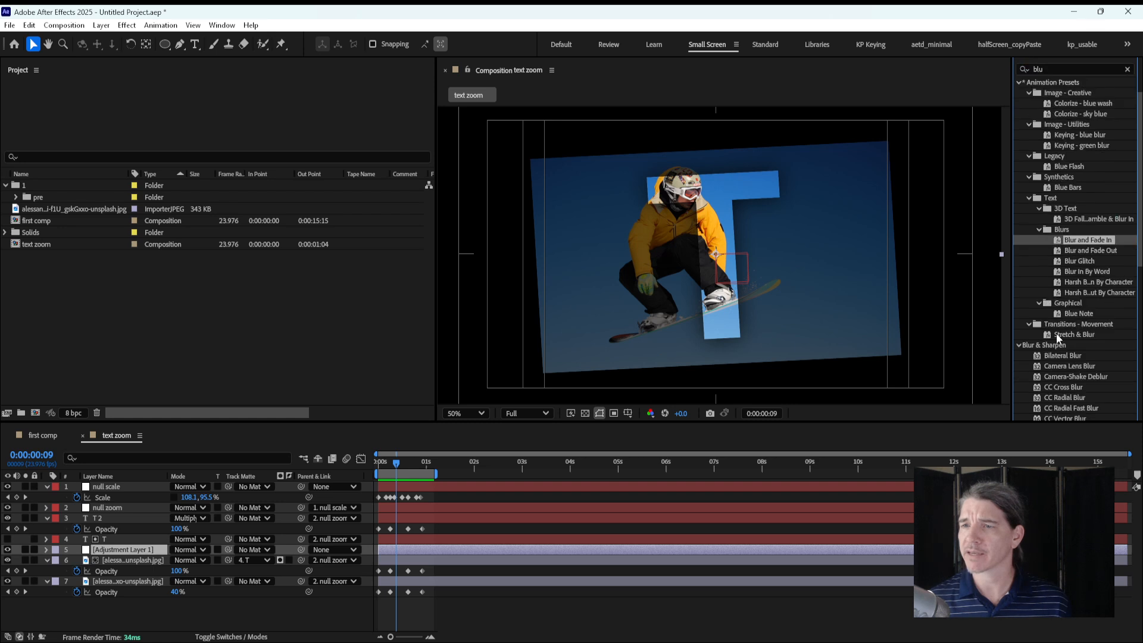
click(1068, 336)
drag(1067, 336, 491, 549)
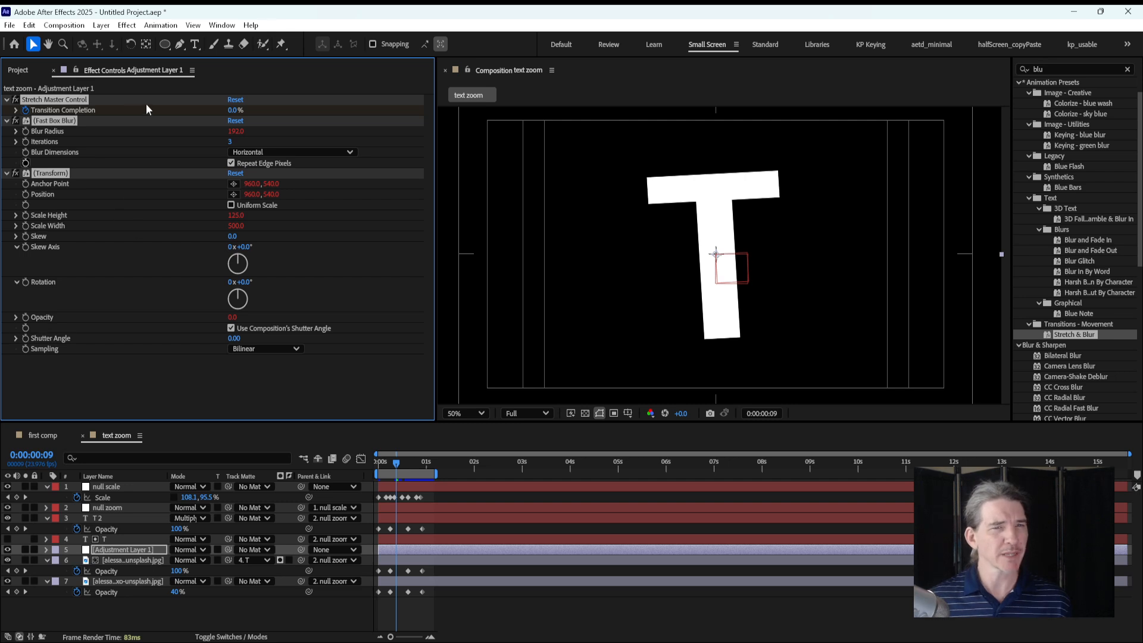
mouse_move(398, 467)
mouse_down()
mouse_move(384, 468)
mouse_move(426, 466)
mouse_move(399, 465)
mouse_move(414, 466)
mouse_up()
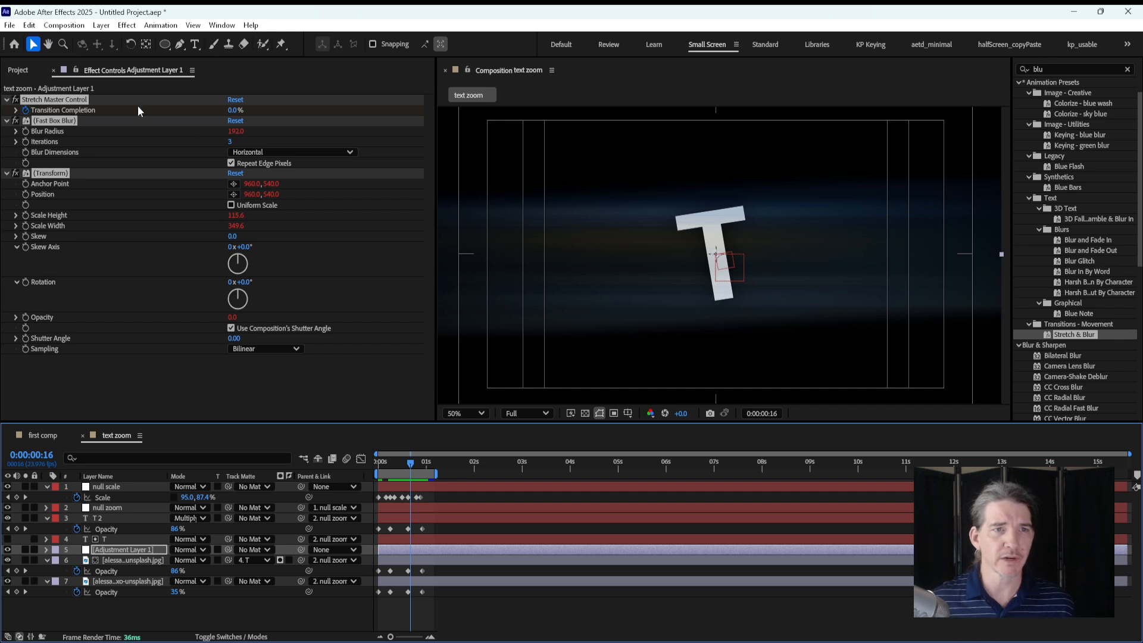
Step: Undo the Stretch & Blur preset on the adjustment layer and search the effects for blur to find a replacement
key(ctrl+z)
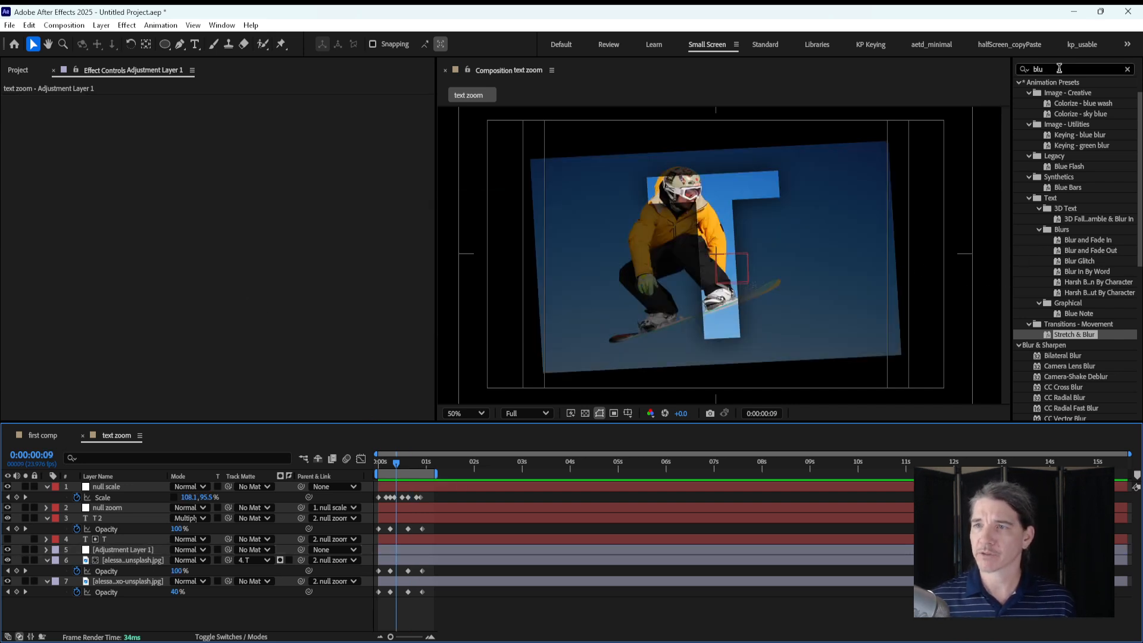
text(r)
click(1066, 282)
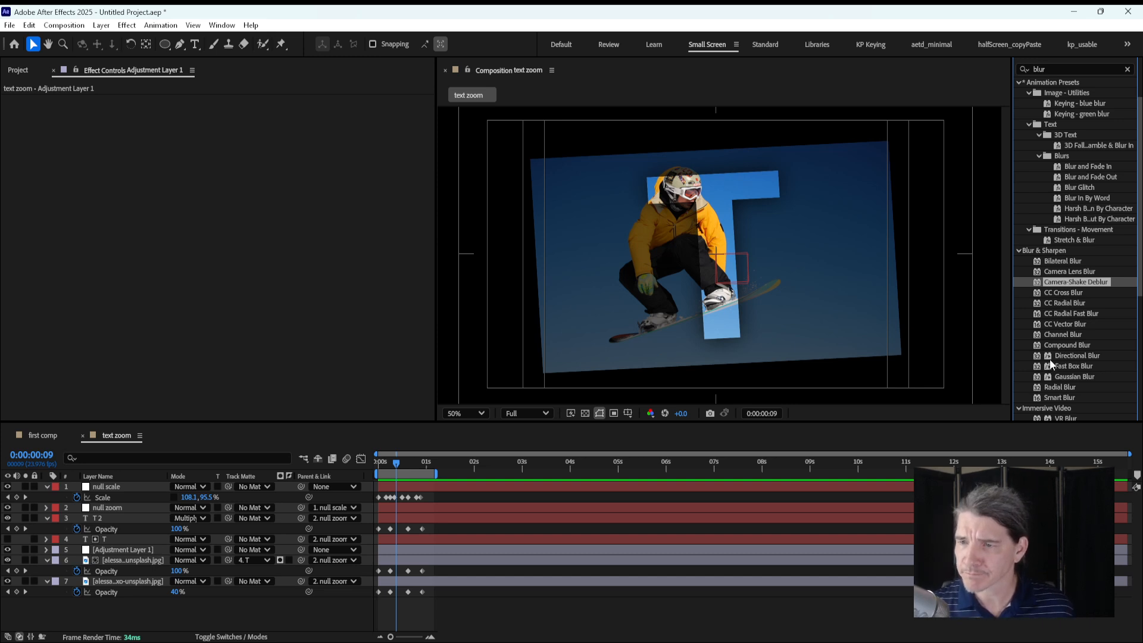
scroll(1069, 343, down, 2)
click(1080, 338)
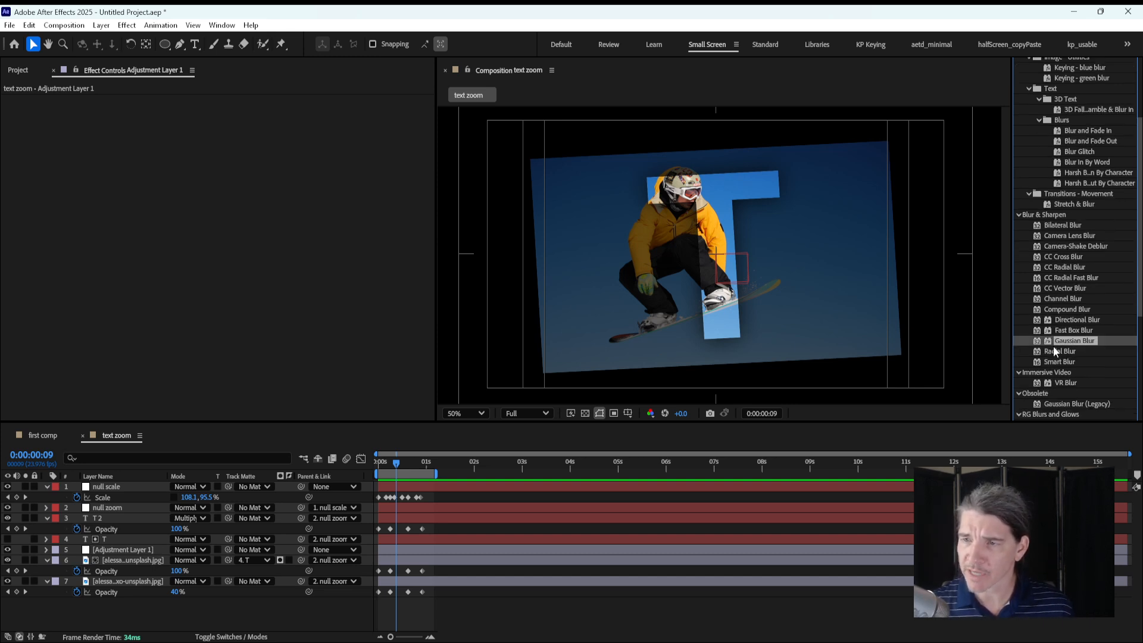
click(1066, 352)
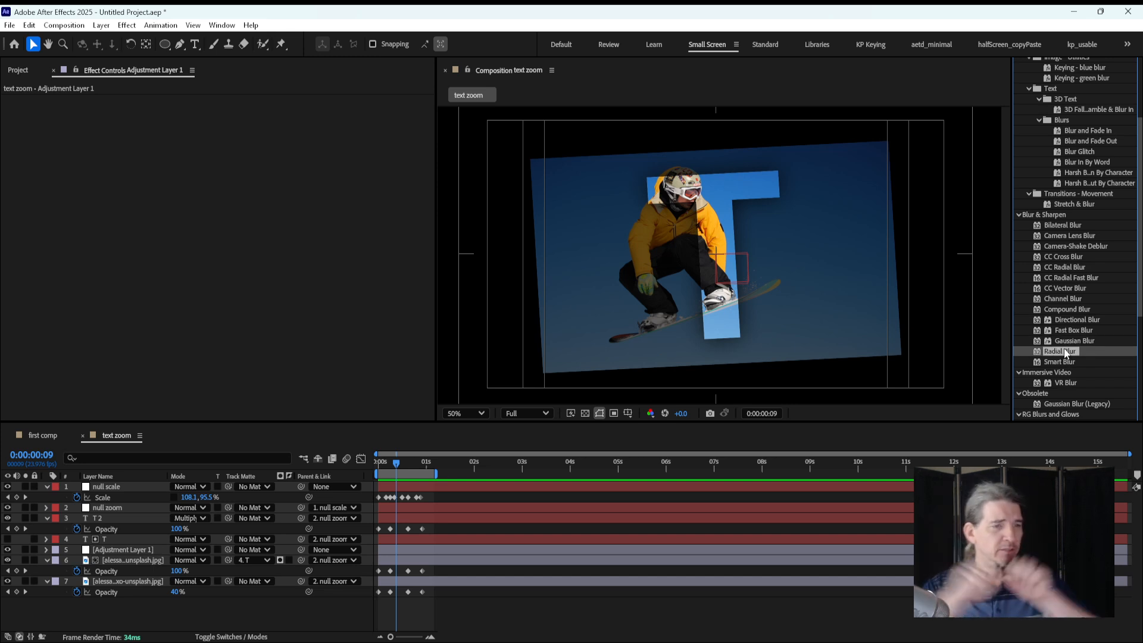
drag(1066, 353, 320, 455)
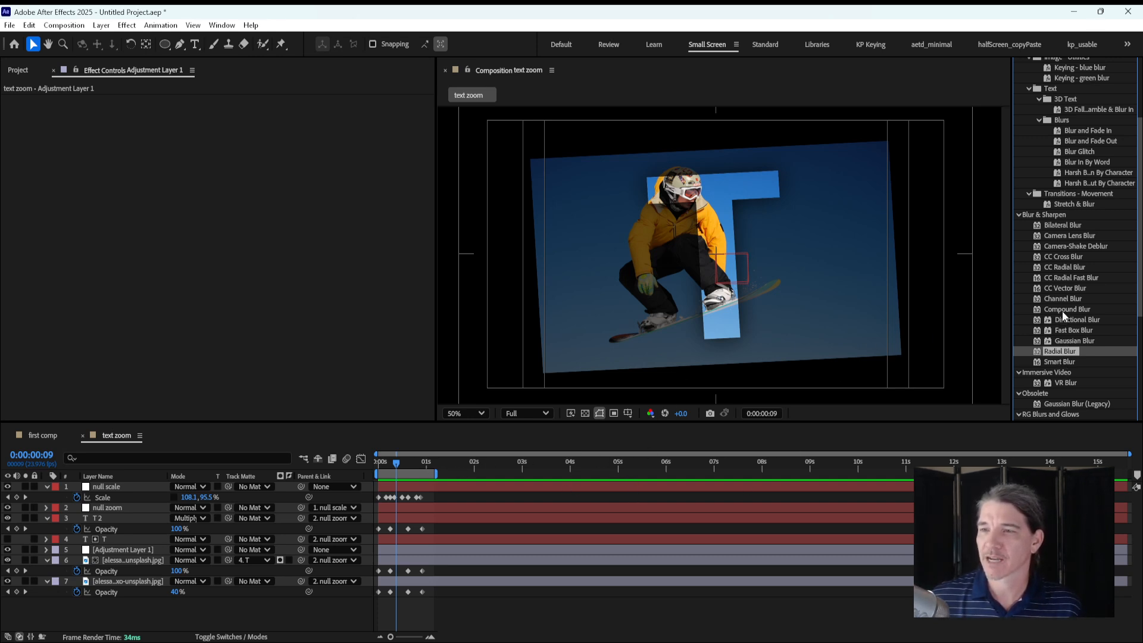
Step: Apply the Gaussian Blur effect to the adjustment layer
click(48, 550)
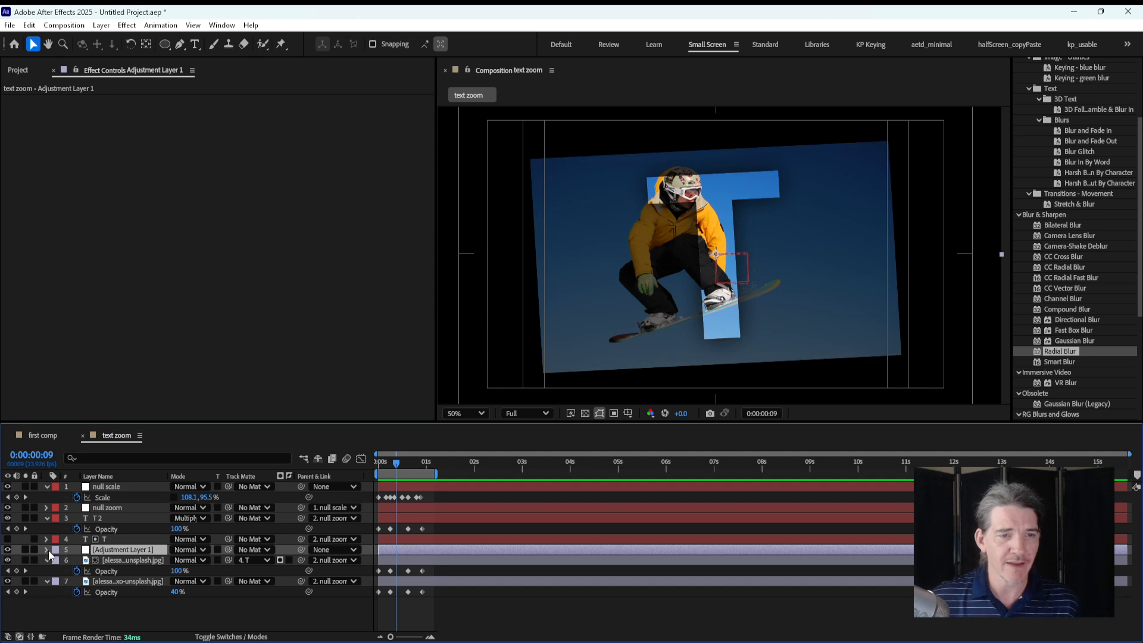
click(46, 550)
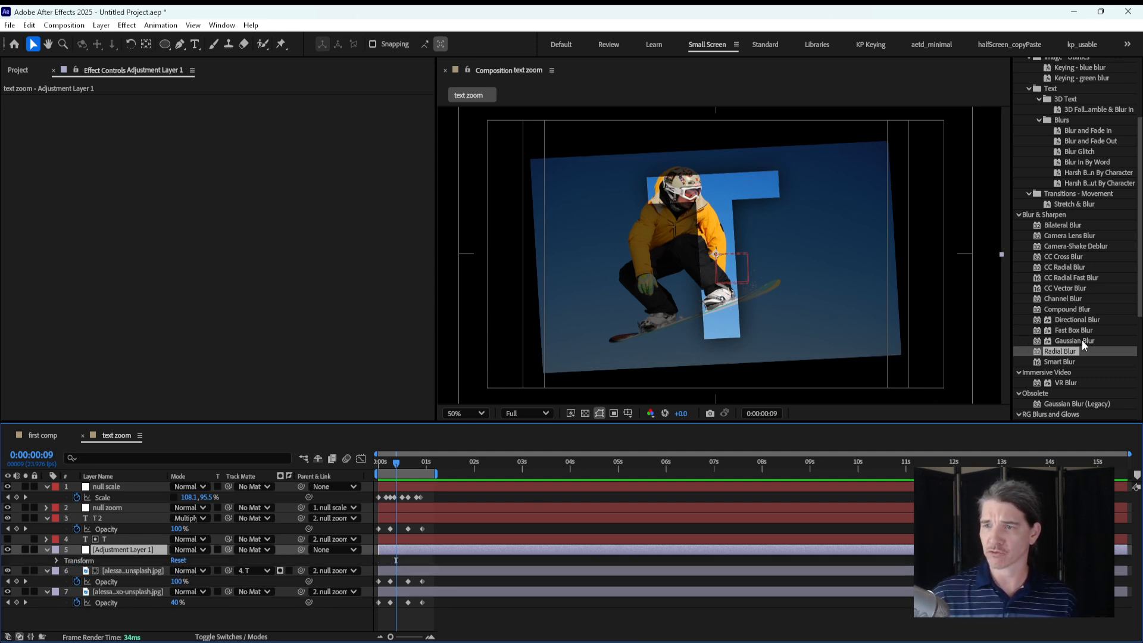
mouse_move(1081, 341)
mouse_down()
mouse_move(137, 509)
mouse_move(148, 557)
mouse_move(1091, 342)
mouse_up()
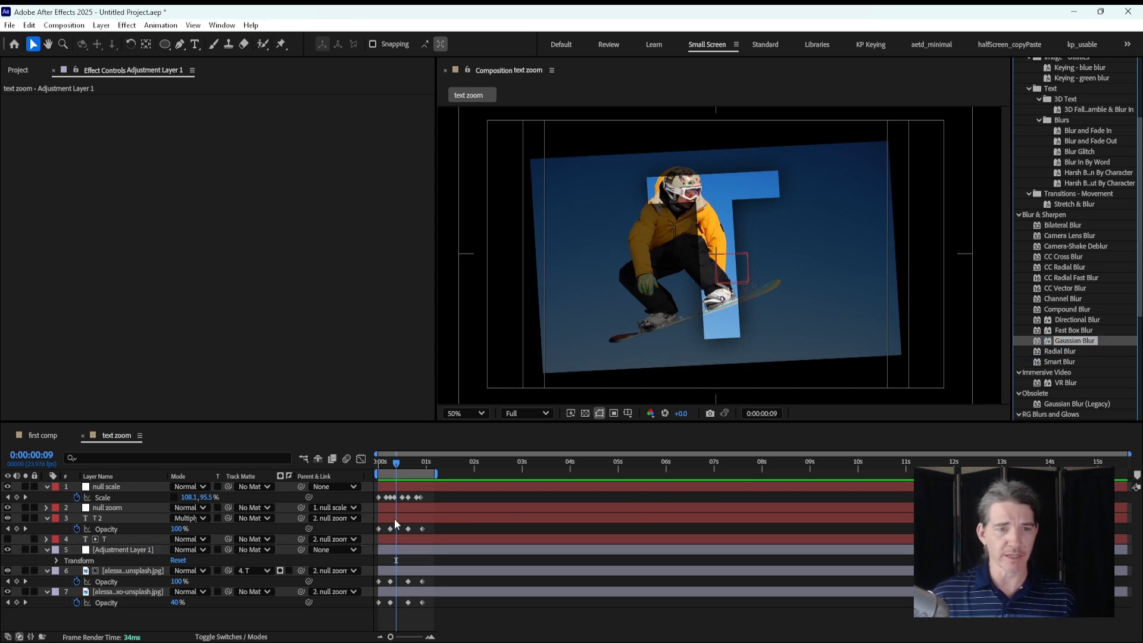
click(128, 549)
double_click(1081, 341)
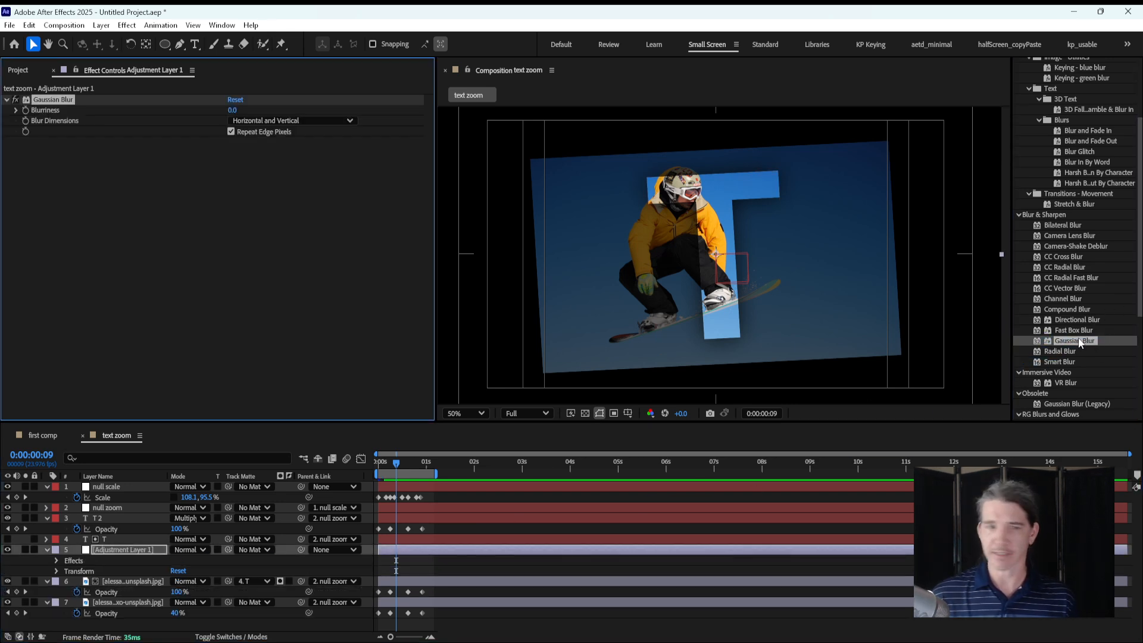
Step: Reveal only the Gaussian Blur effect beneath the adjustment layer in the timeline
click(46, 550)
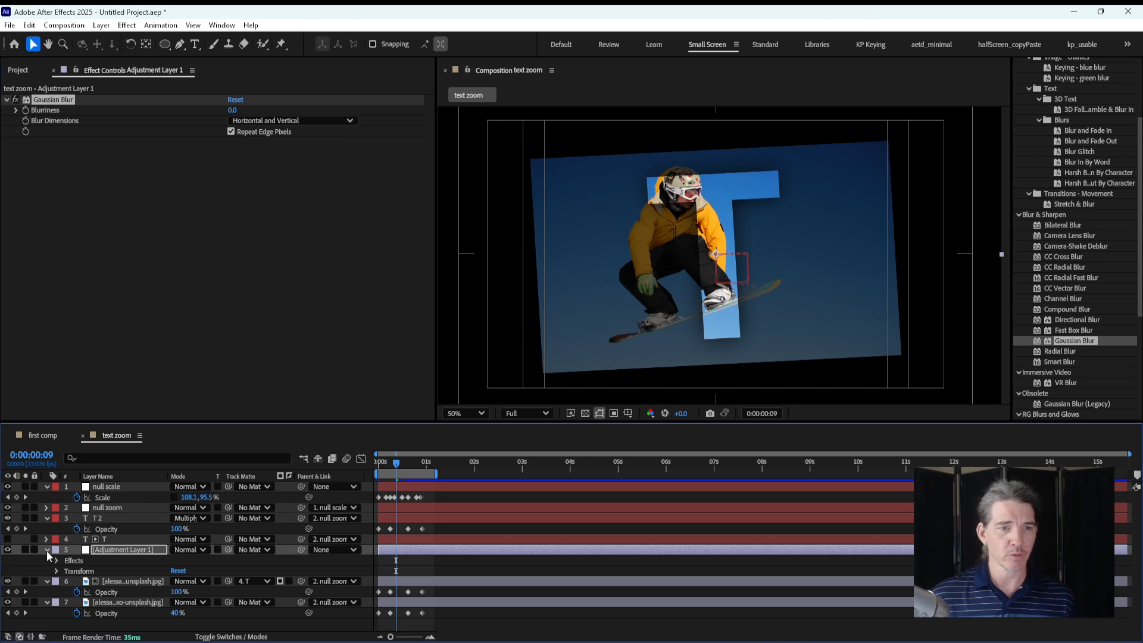
click(47, 550)
click(56, 560)
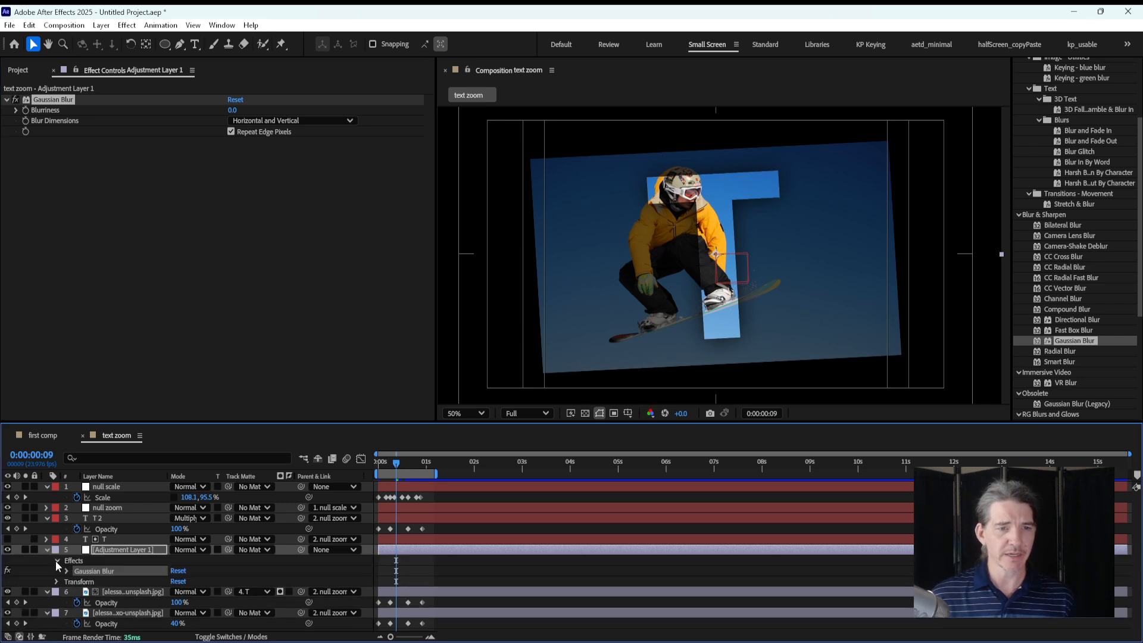
click(56, 560)
click(47, 550)
key(e)
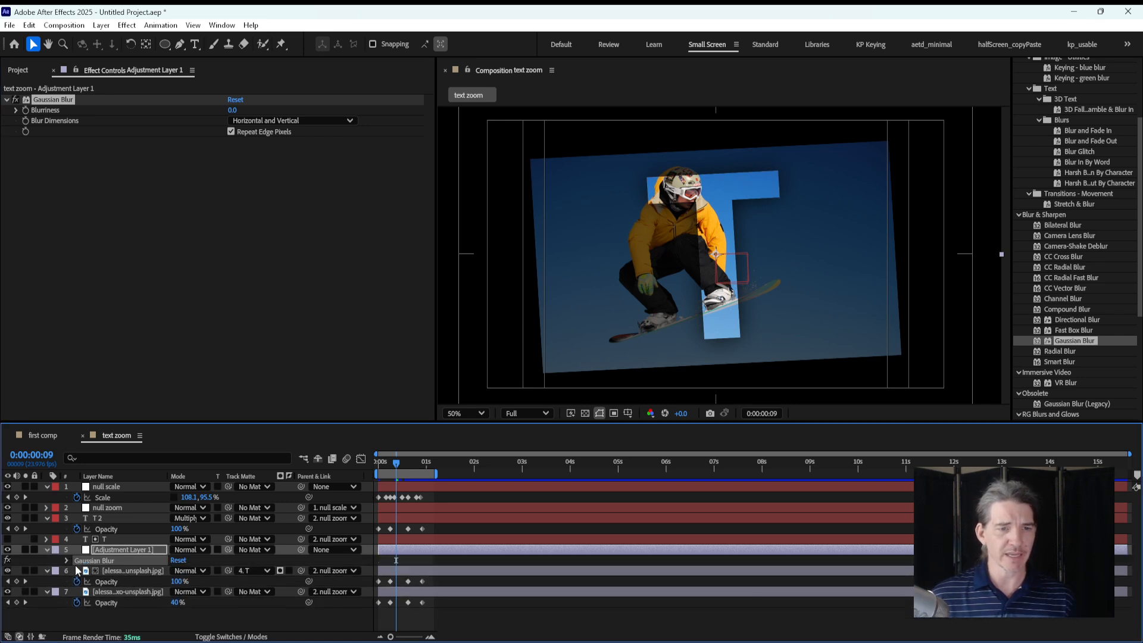
Step: Set the Gaussian Blur's Blurriness to 27.2 and move the adjustment layer to the top of the layer stack
drag(234, 109, 387, 99)
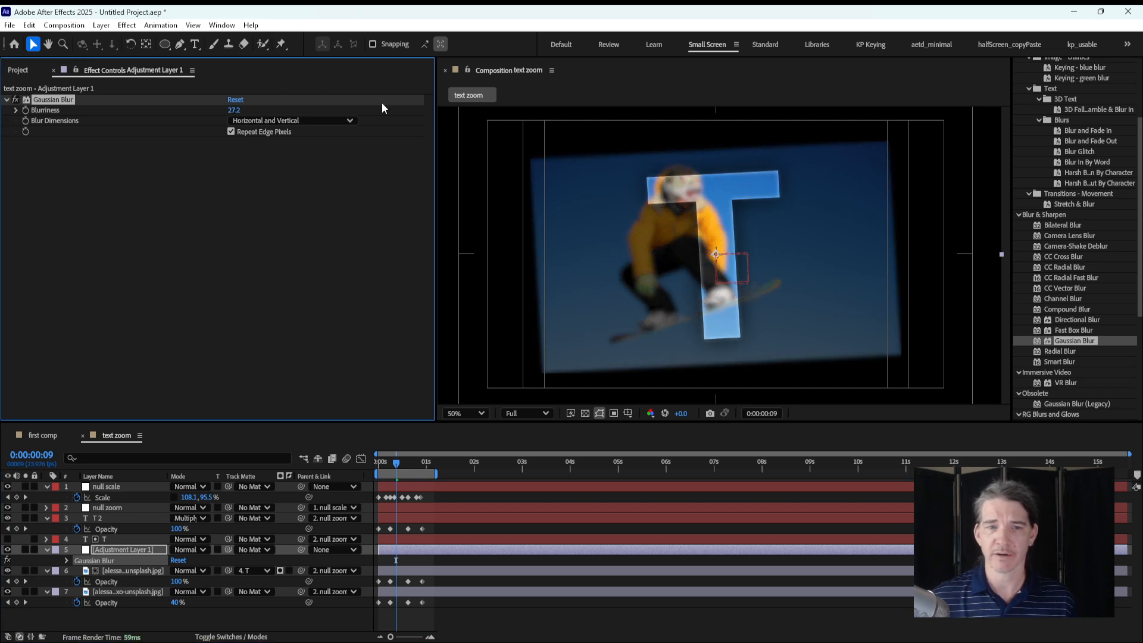
click(146, 554)
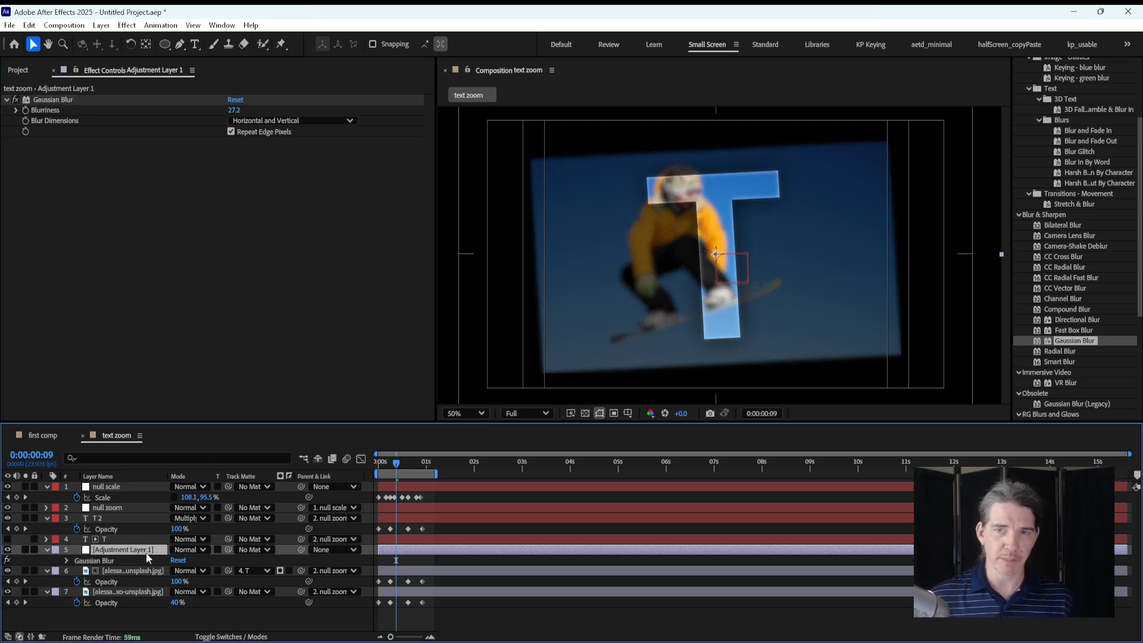
key(ctrl+shift+bracketright)
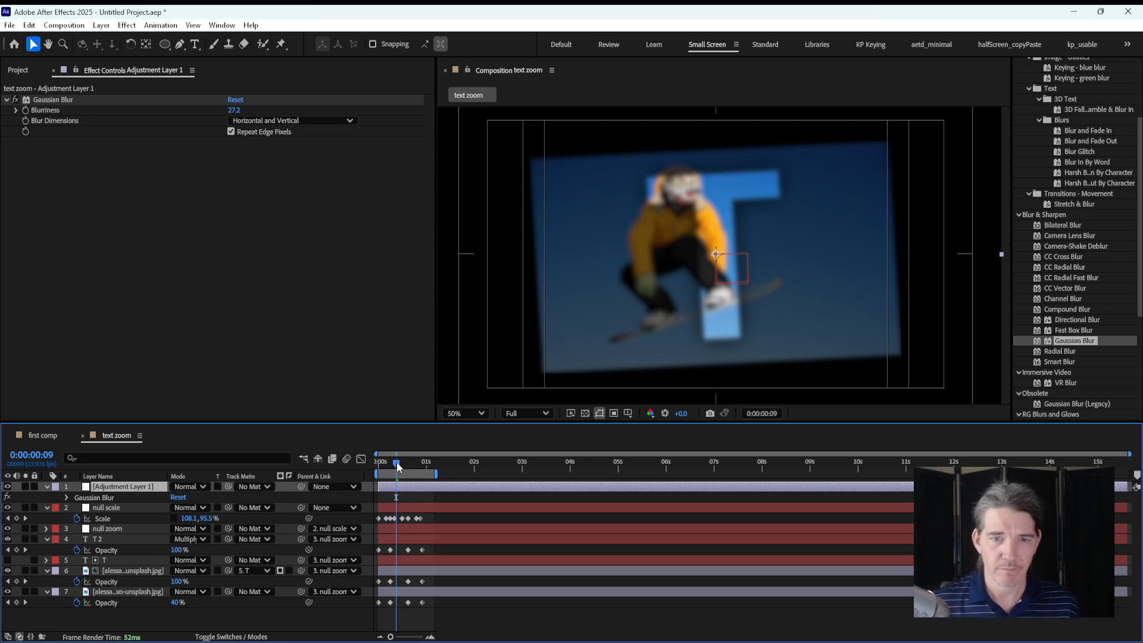
Step: Keyframe the adjustment layer's Blurriness at 27.2 on 0:00:00:04 and at 0 on 0:00:00:00
drag(398, 466, 386, 466)
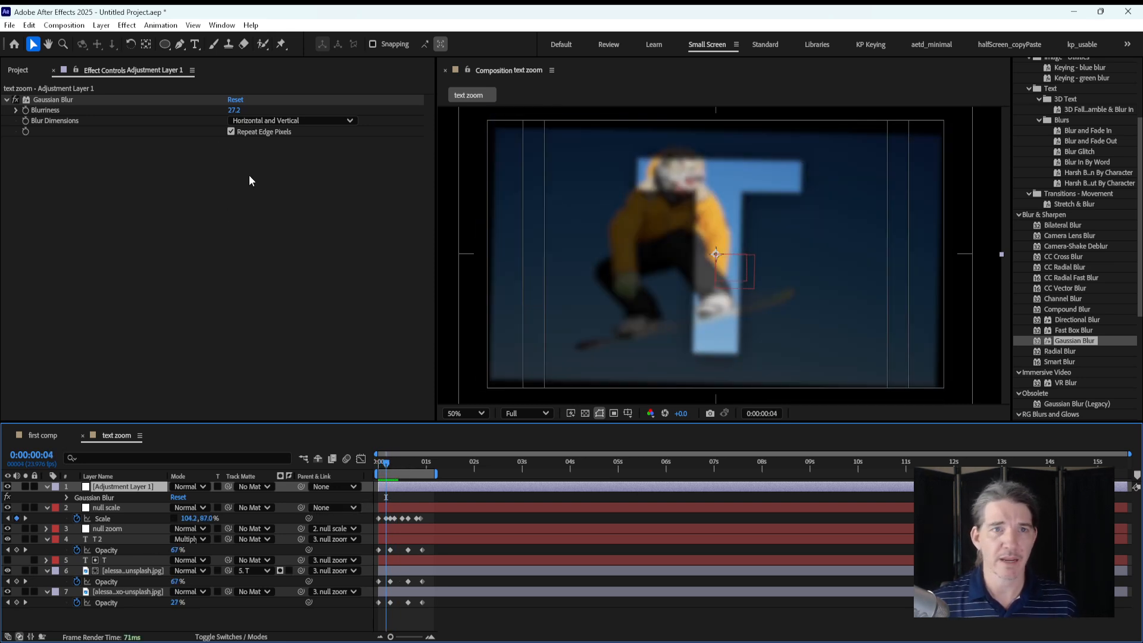
click(25, 110)
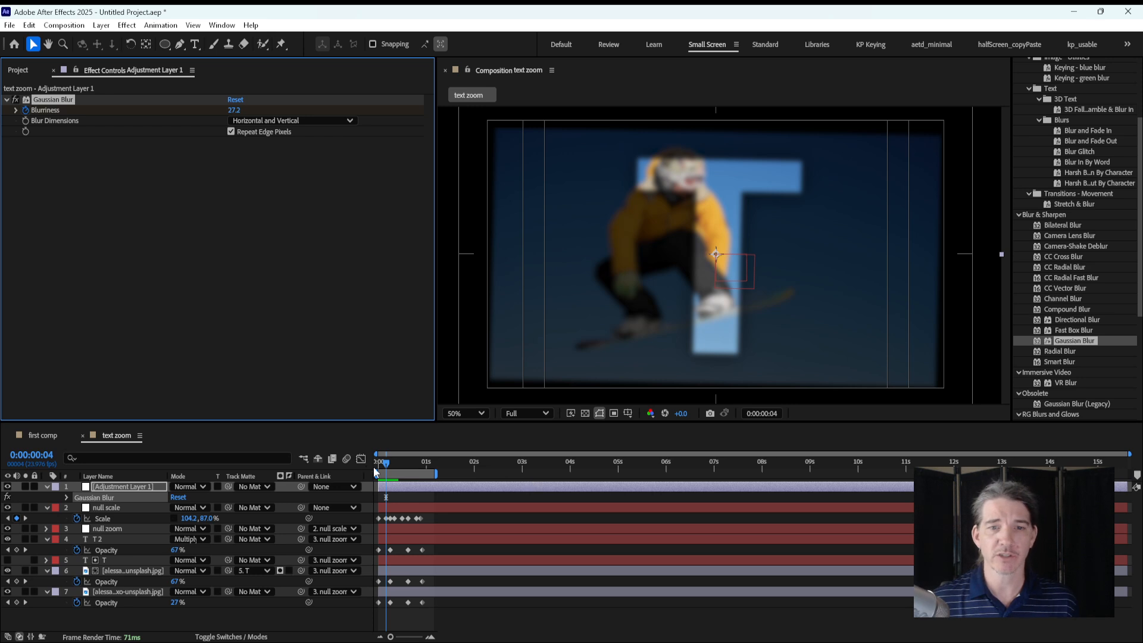
click(375, 470)
click(236, 110)
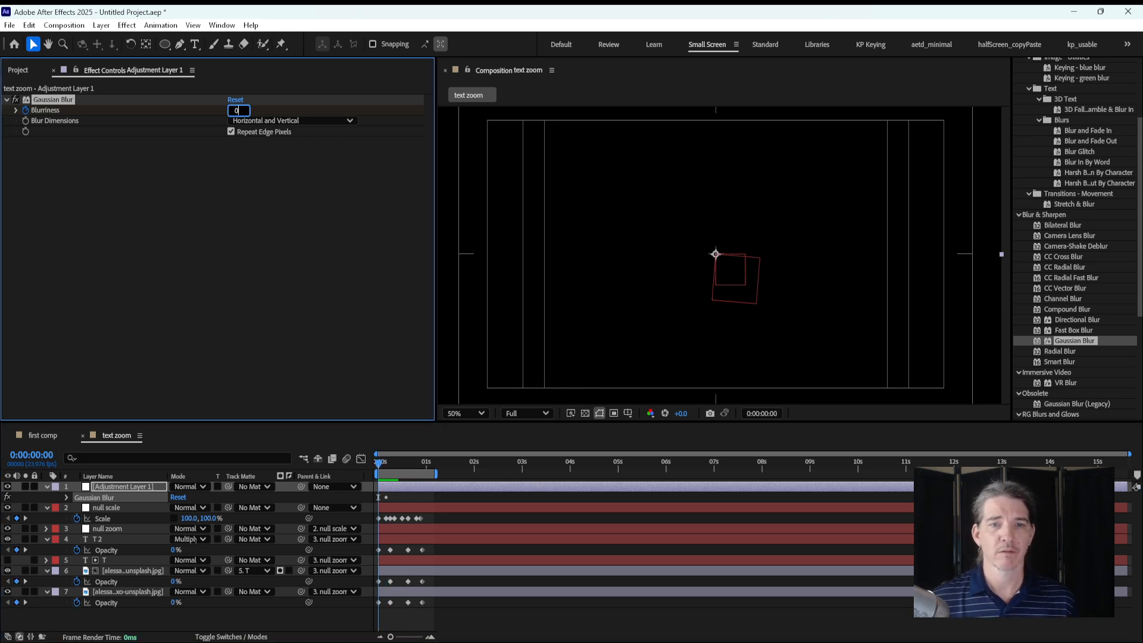
text(0)
key(Return)
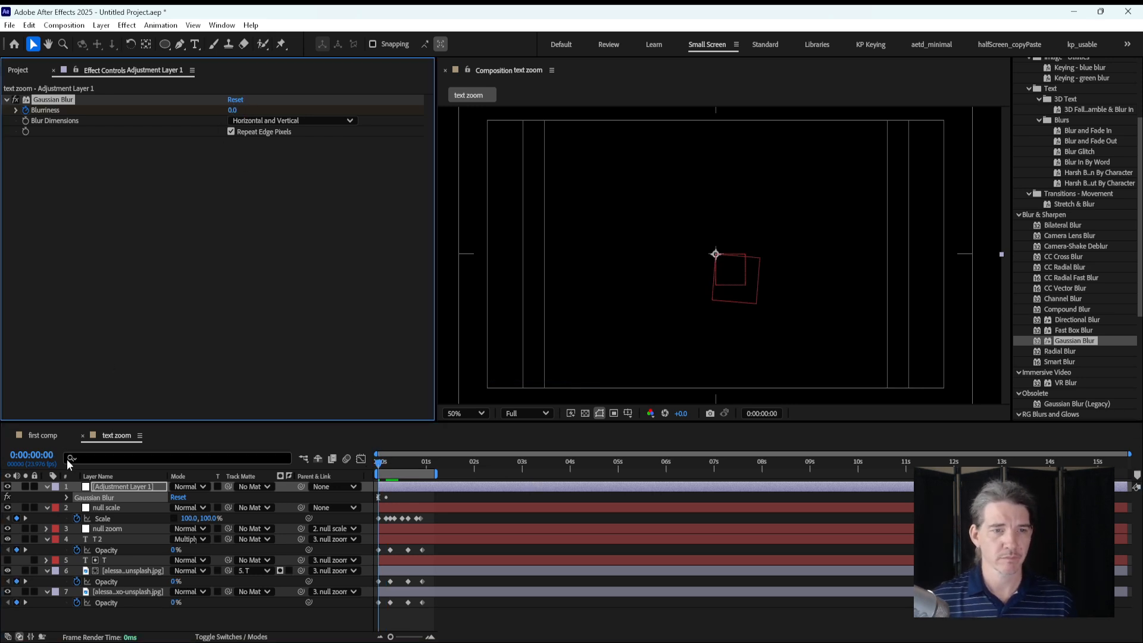
Step: Add Blurriness keyframes of 2.0 at 0:00:00:10 and 7.2 at 0:00:00:14
click(68, 497)
drag(379, 468, 399, 466)
drag(185, 507, 77, 503)
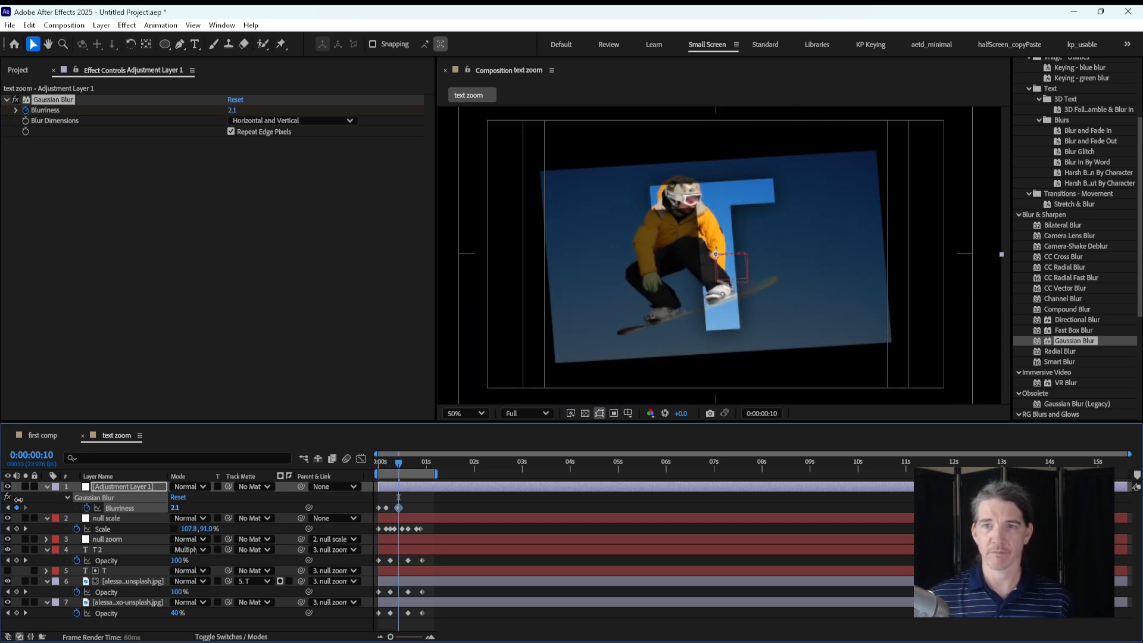
drag(400, 473, 407, 470)
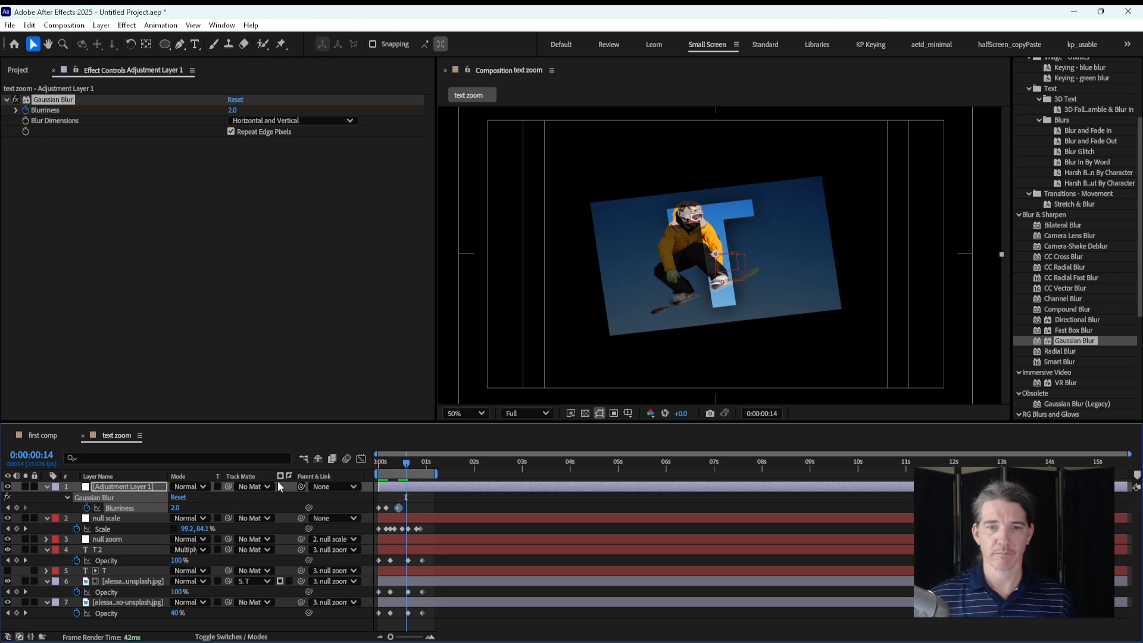
drag(175, 507, 182, 506)
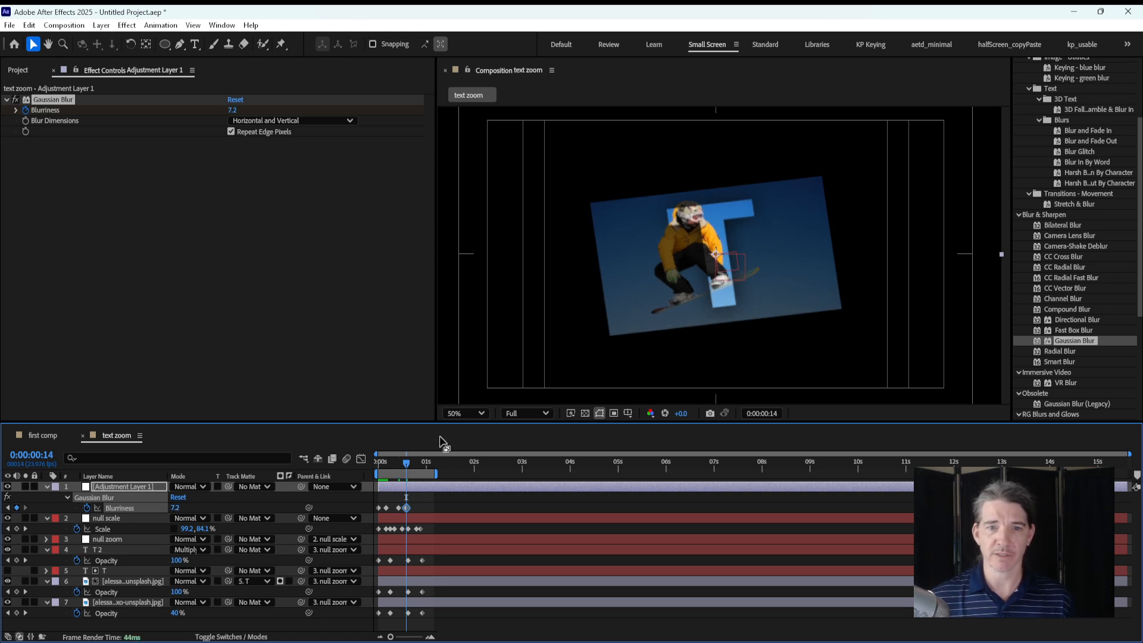
Step: Add a Blurriness keyframe of 106.1 at 0:00:00:21 and turn off Repeat Edge Pixels for the Gaussian Blur
drag(409, 467, 422, 466)
drag(175, 508, 768, 512)
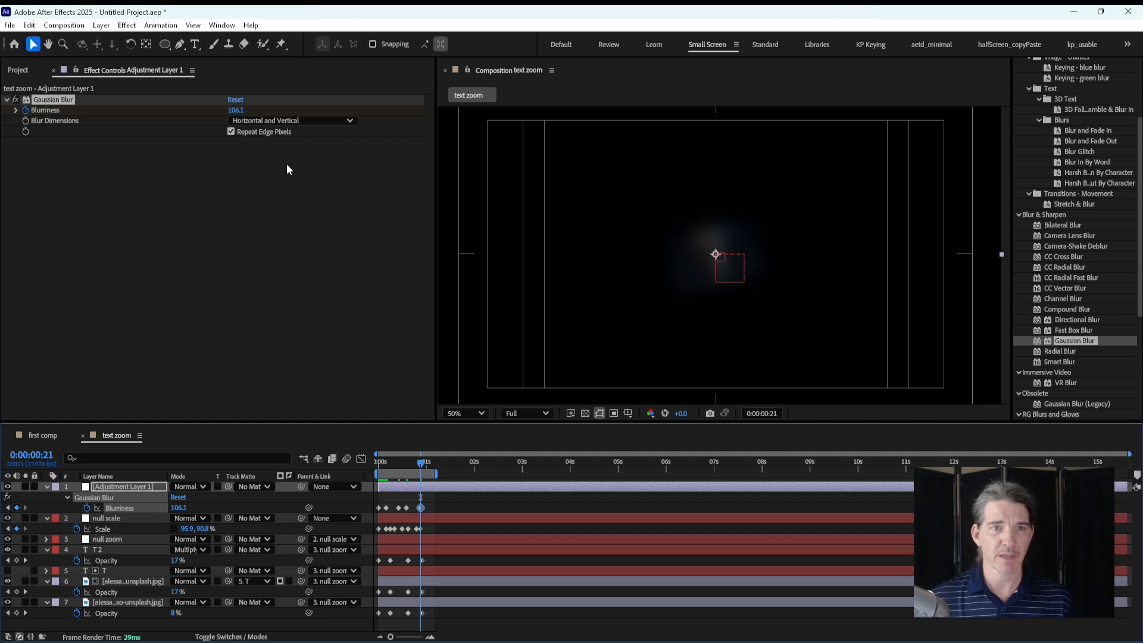
click(231, 132)
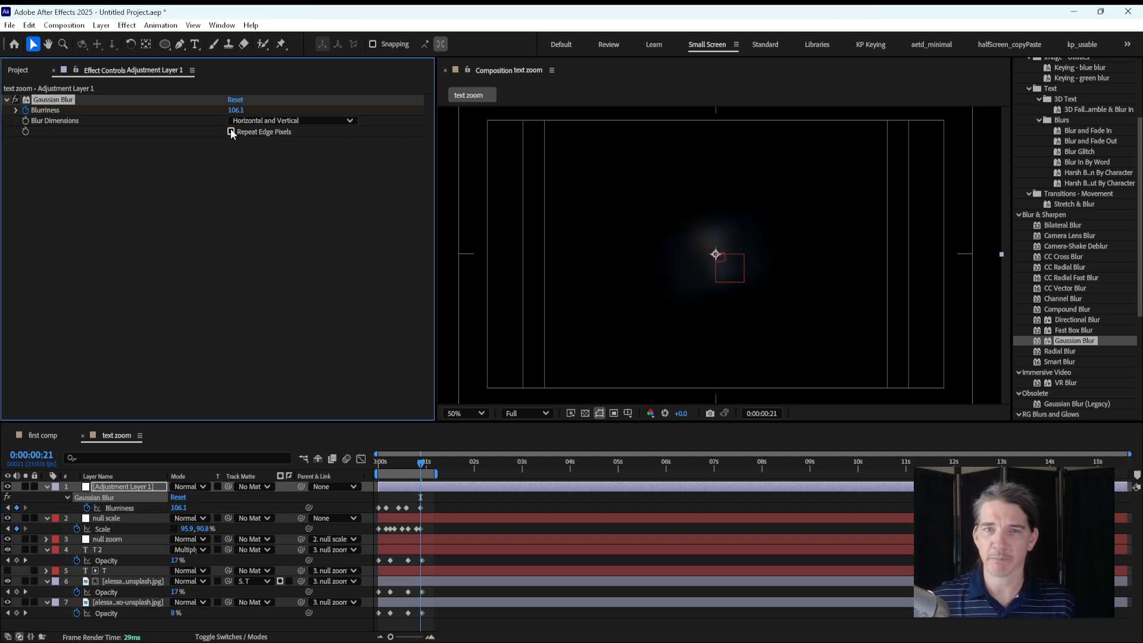
click(231, 132)
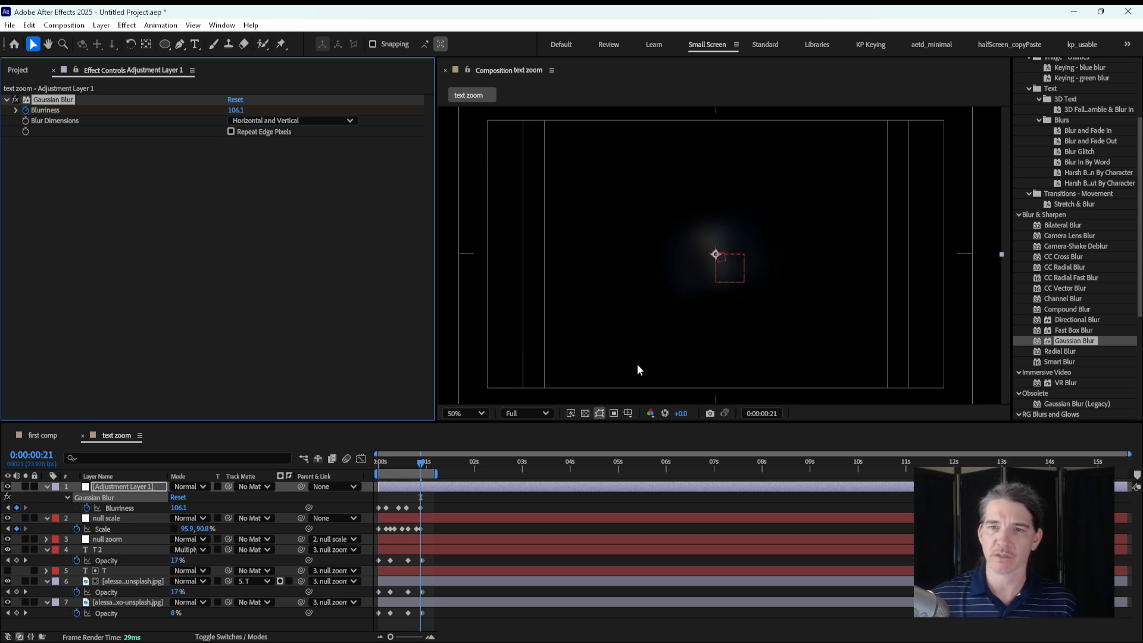
Step: Preview the blurred zoom and play the reference clip in Media Player for comparison
key(space)
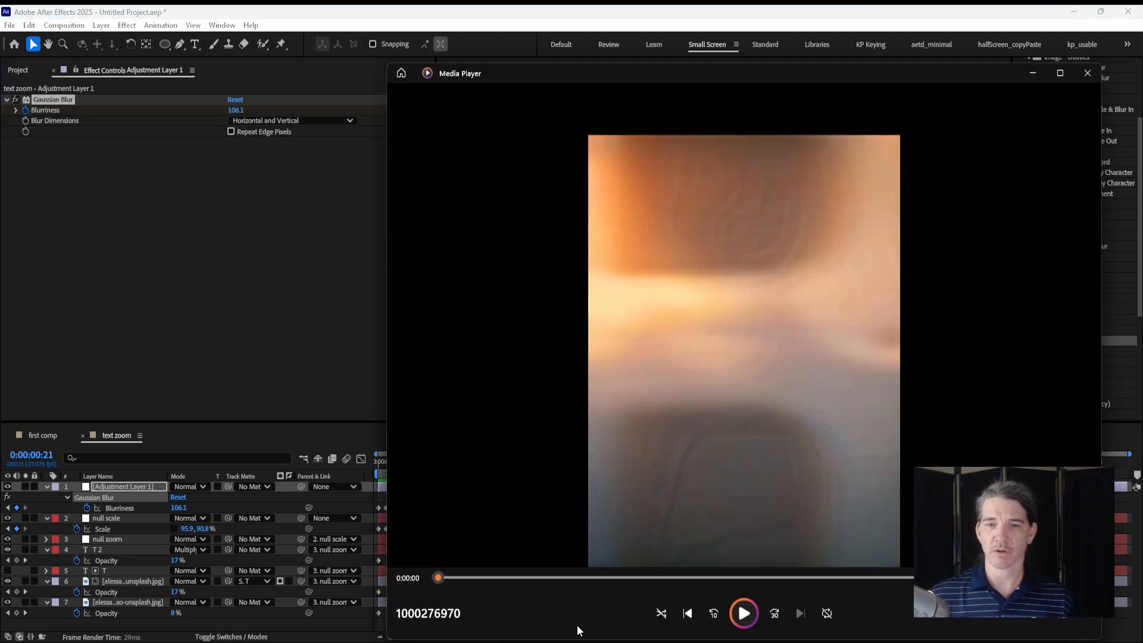
click(744, 614)
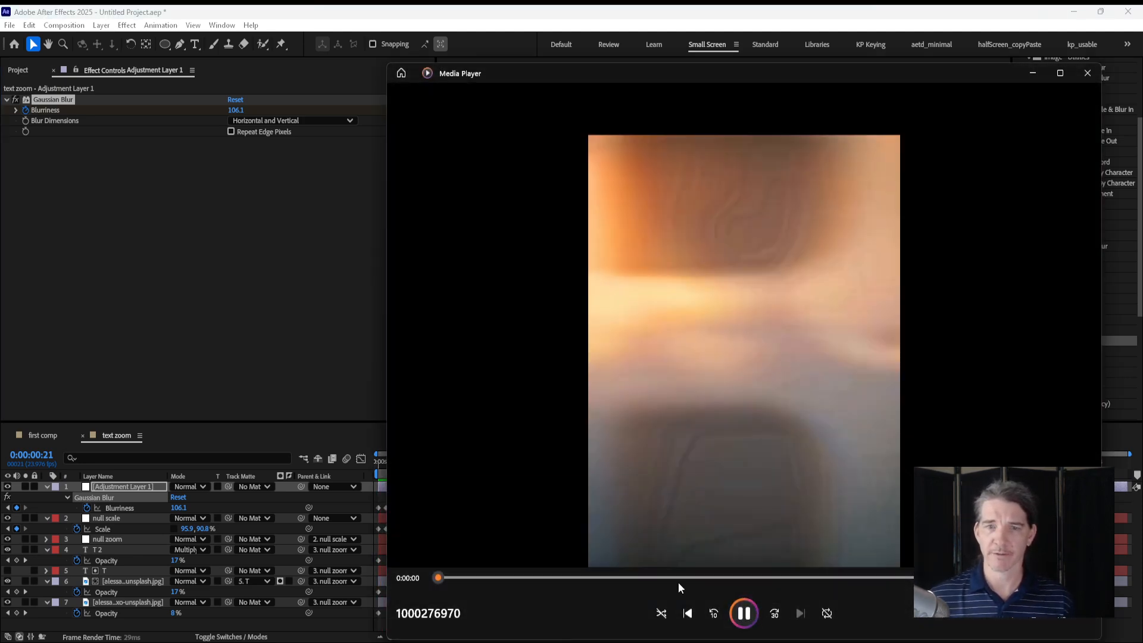
click(313, 329)
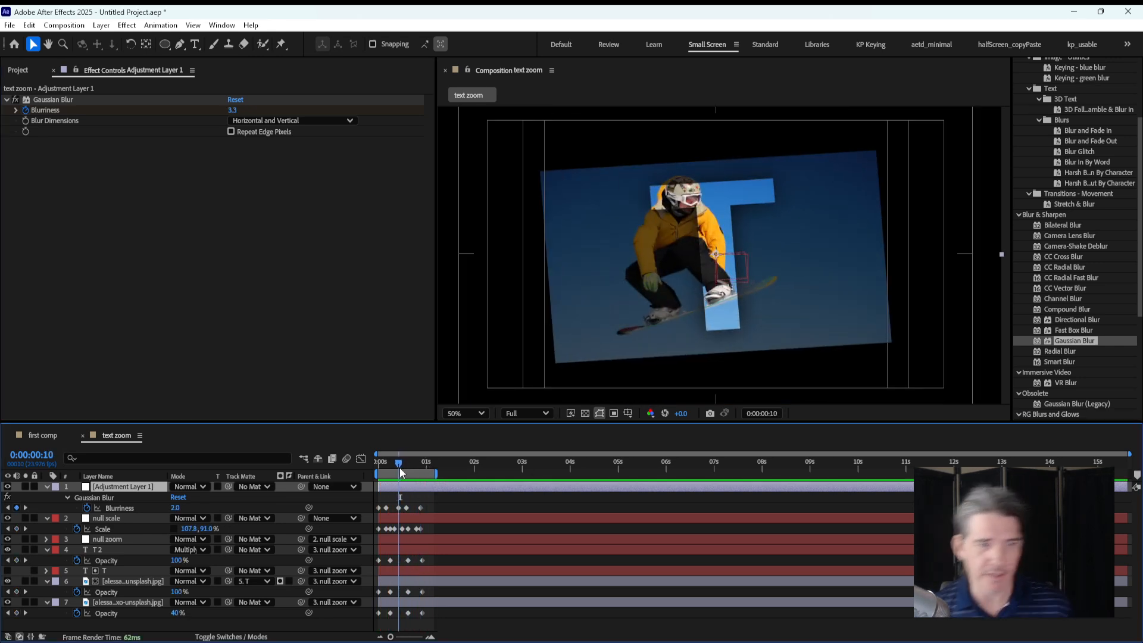
Step: Scrub through the text zoom between its start and 0:00:00:21 and preview the blur animation
drag(400, 472, 420, 478)
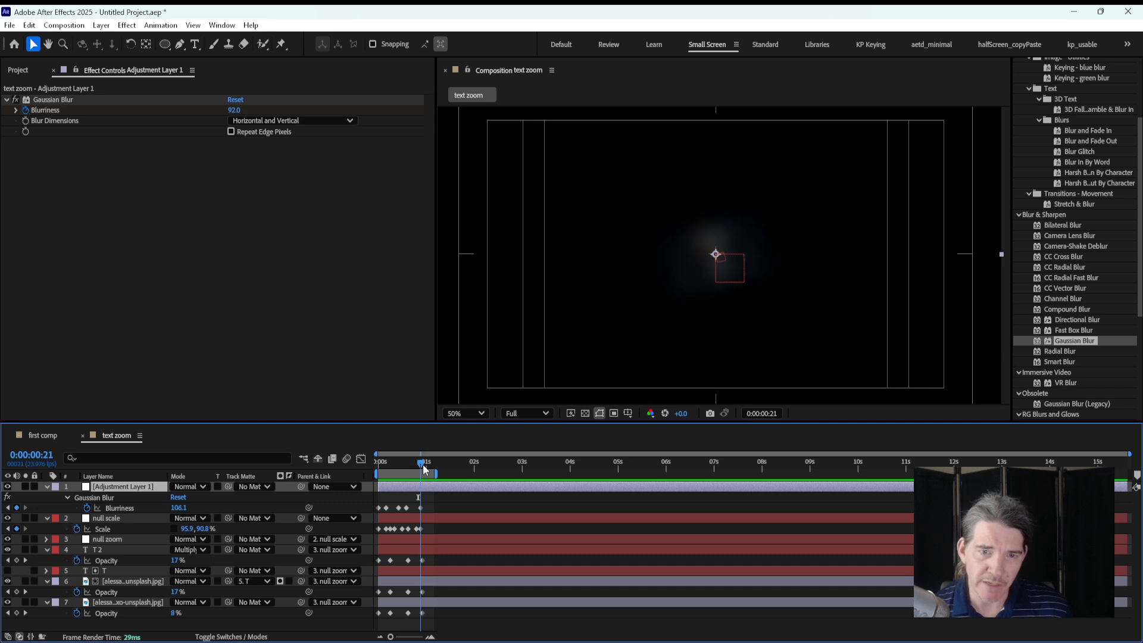
drag(422, 465, 382, 466)
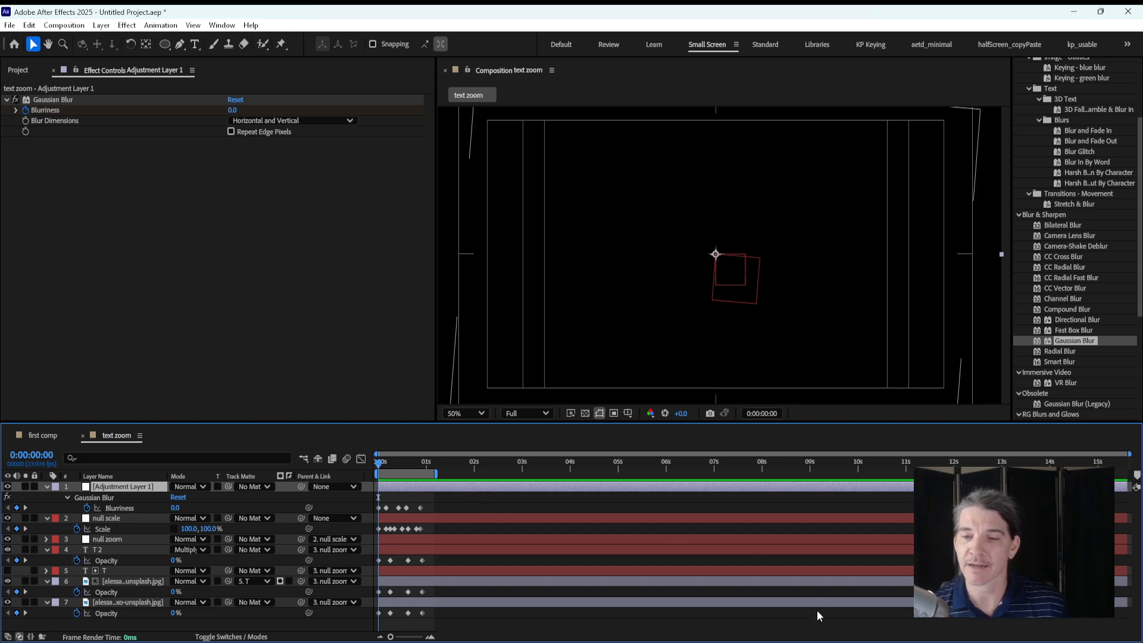
mouse_move(774, 632)
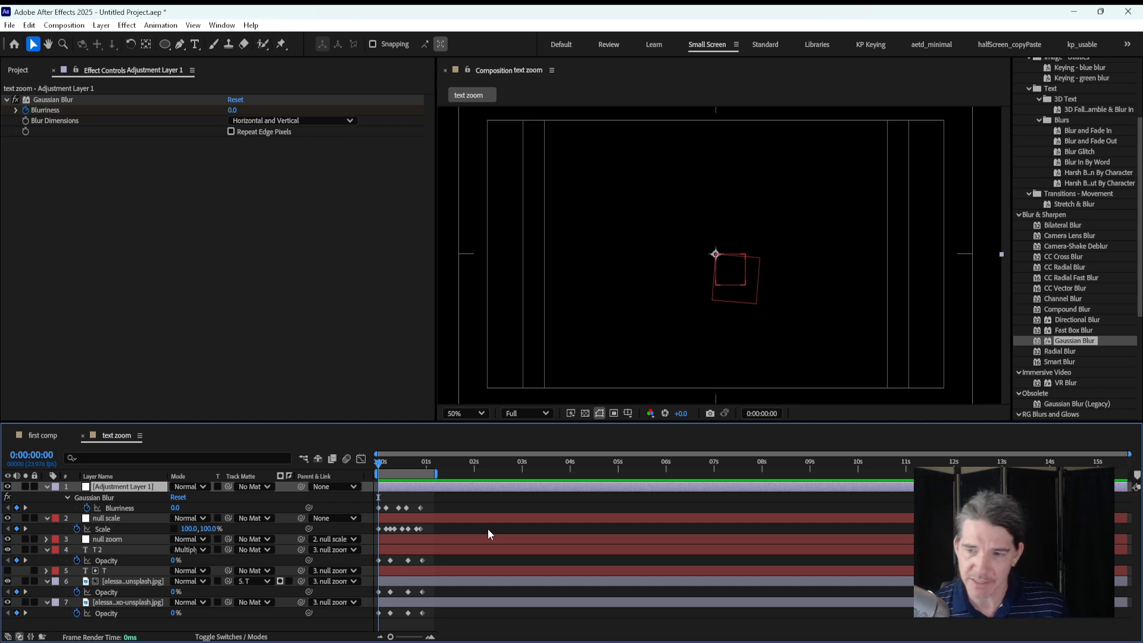
key(space)
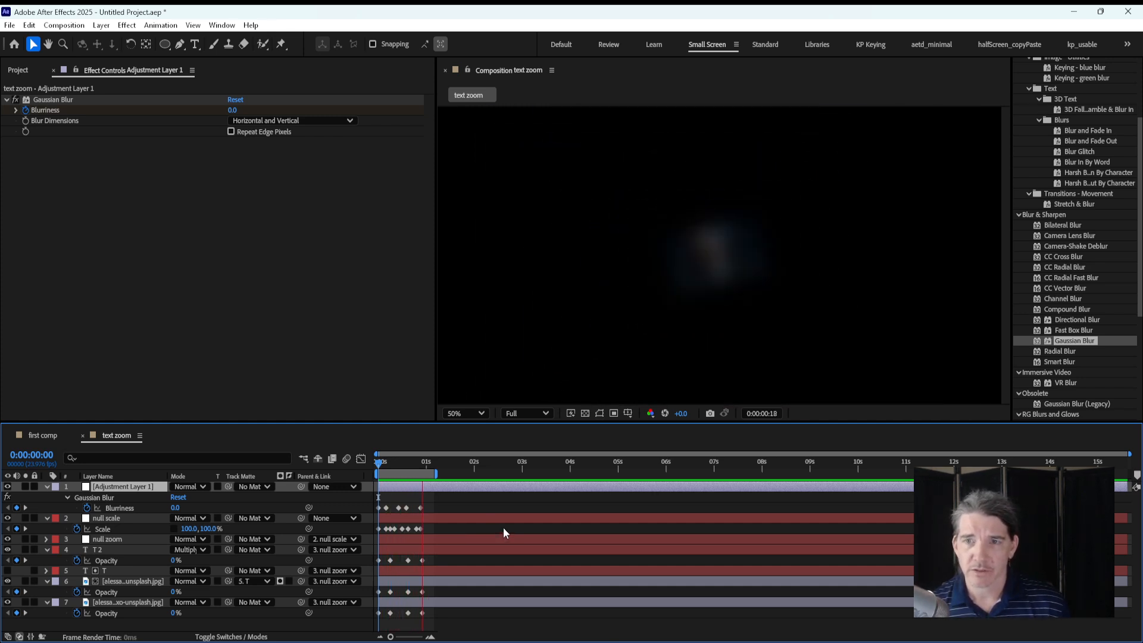
drag(410, 466, 422, 473)
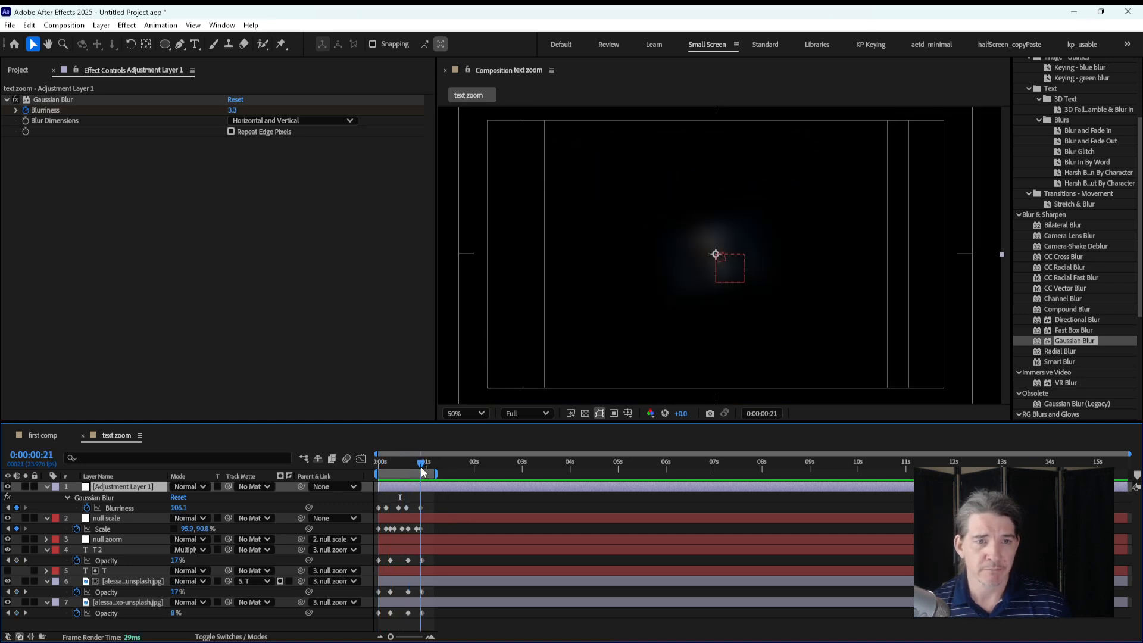
Step: Compare the text zoom frame at 0:00:00:13 with the reference clip in Media Player
click(18, 70)
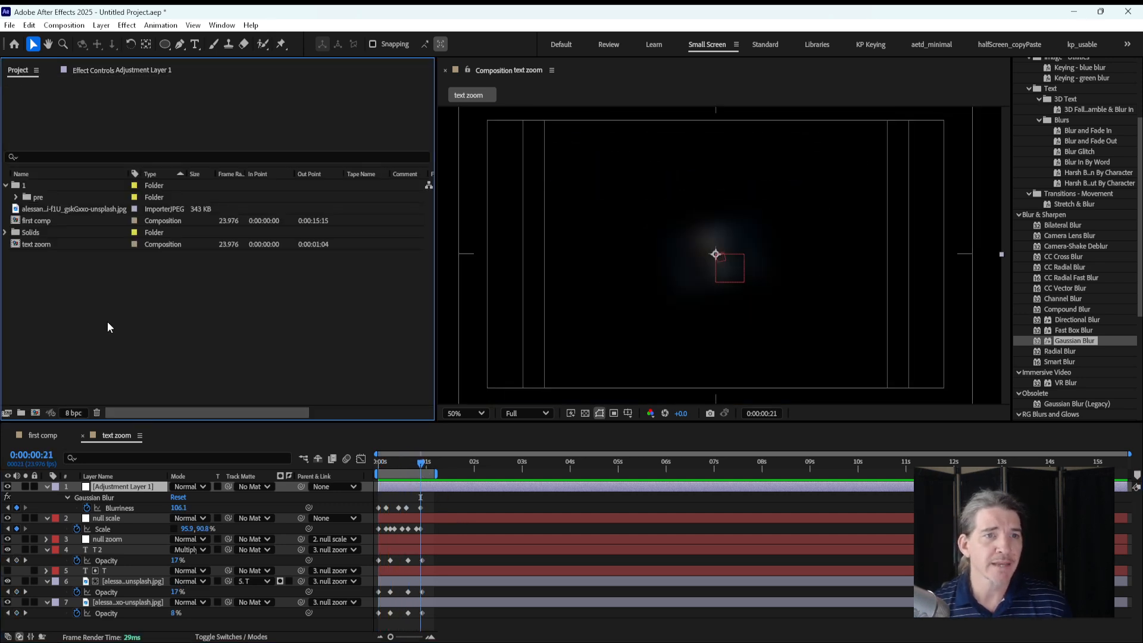
click(26, 243)
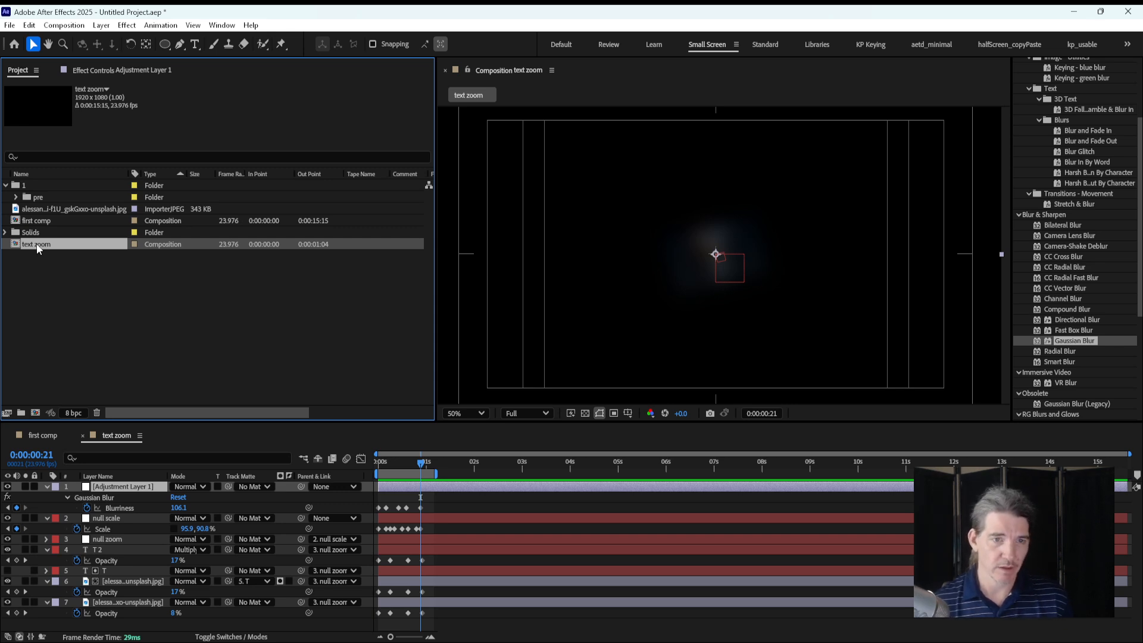
click(405, 465)
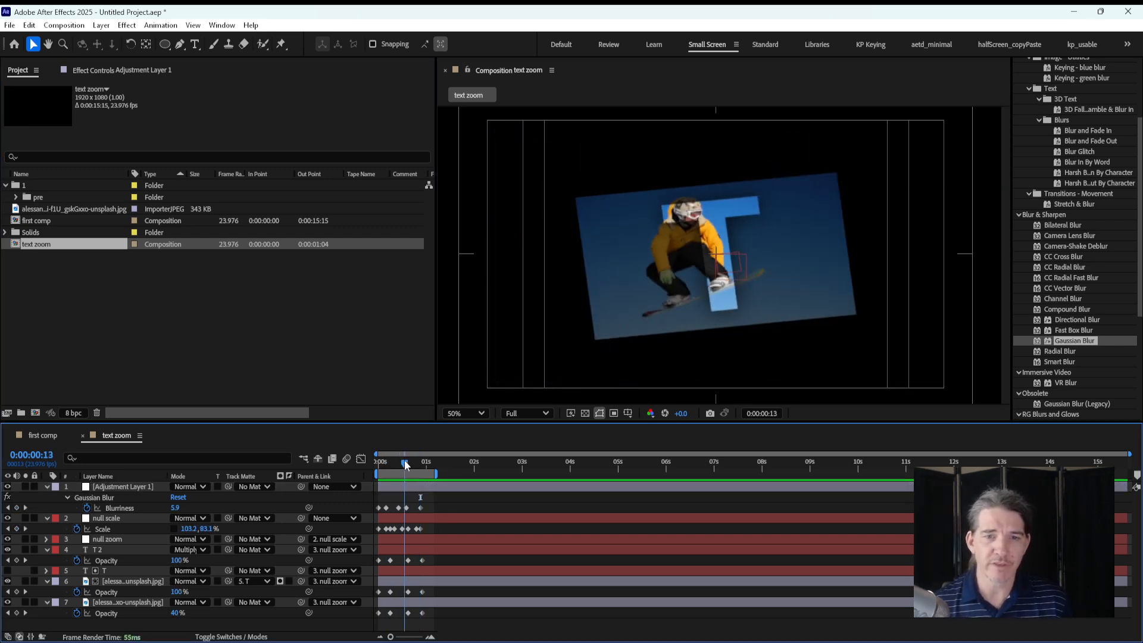
key(alt+Tab)
drag(449, 582, 677, 576)
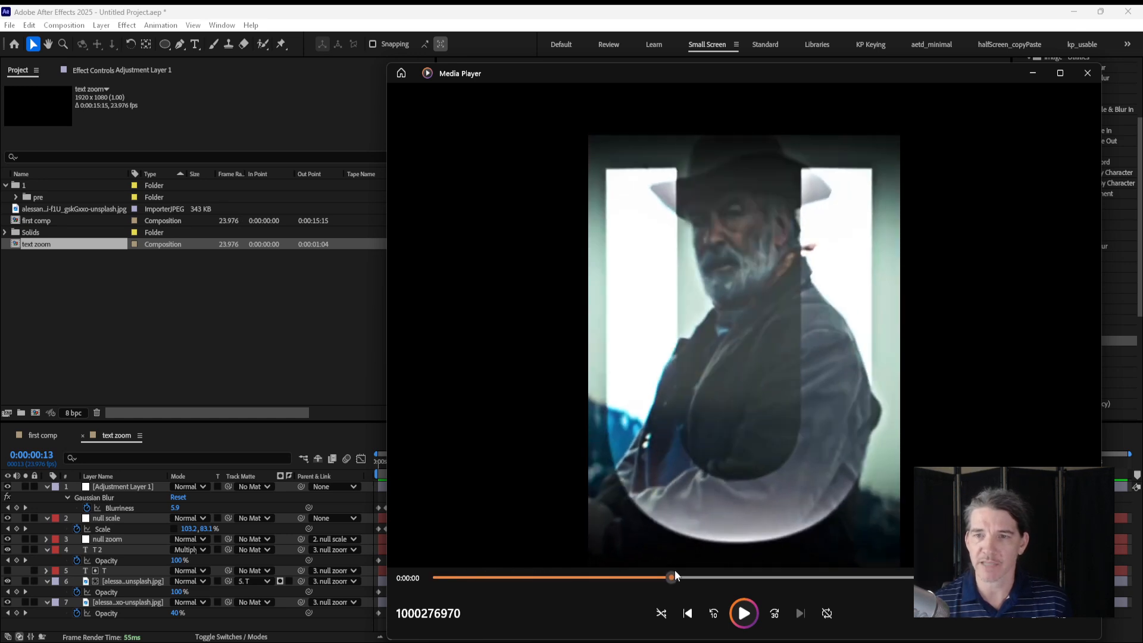
Step: Rename the text zoom composition to text zoom 1, then duplicate it as text zoom 2 and open the copy
click(216, 357)
click(39, 245)
key(Return)
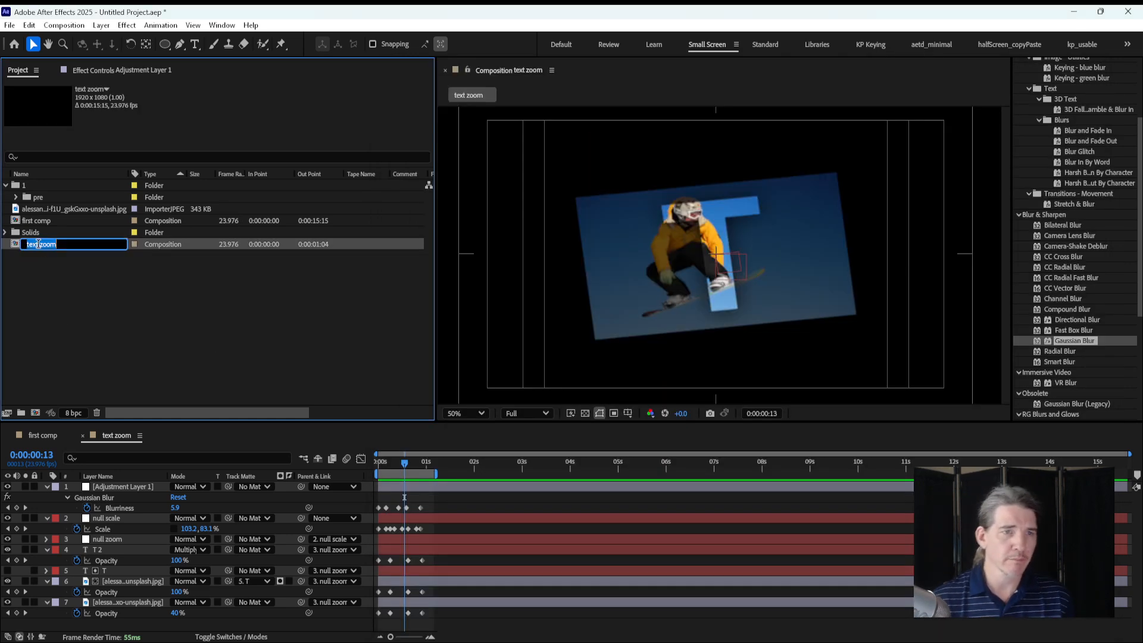
key(End)
text(1)
key(Return)
key(ctrl+d)
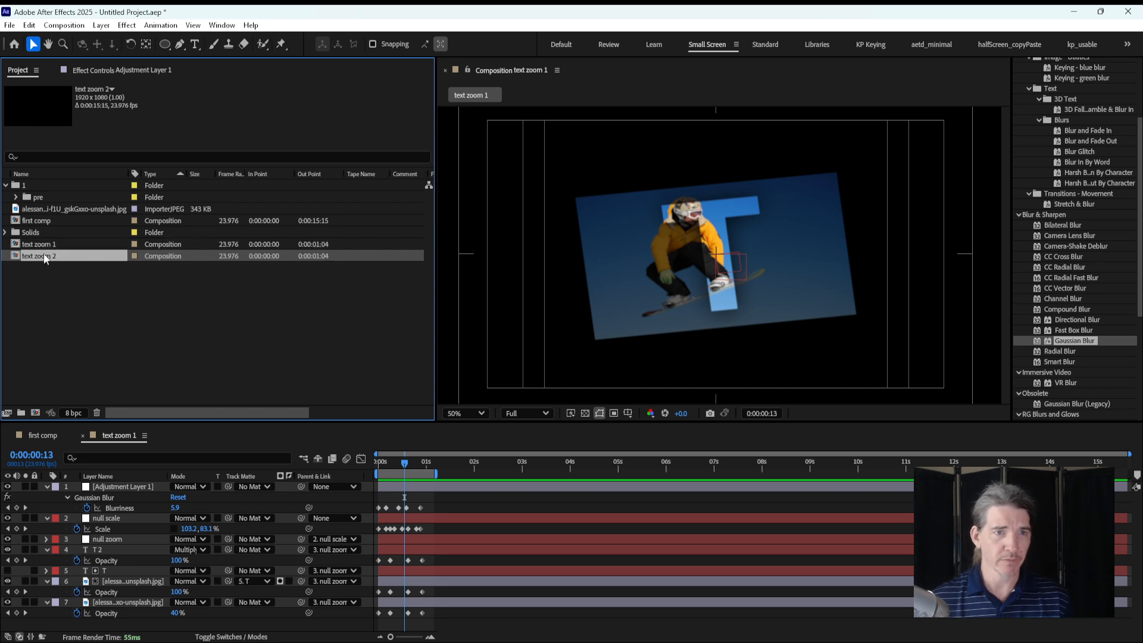
double_click(35, 256)
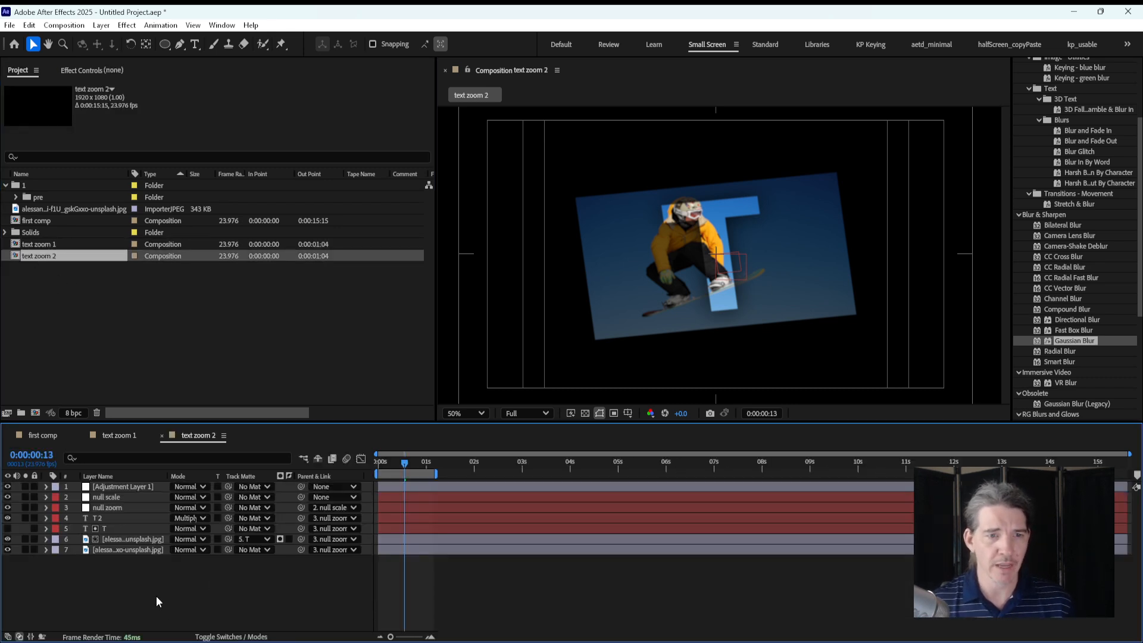
Step: Duplicate Adjustment Layer 1, place the copy directly above the matted snowboarder image layer, and delete its Gaussian Blur effect
click(141, 535)
click(132, 487)
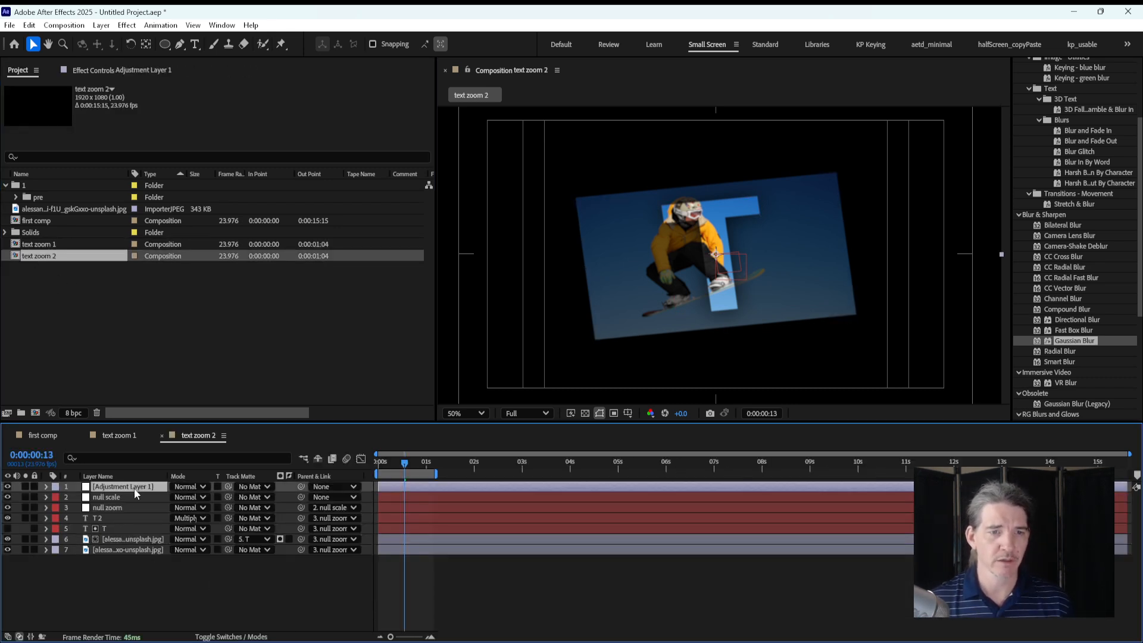
key(ctrl+d)
drag(136, 487, 136, 536)
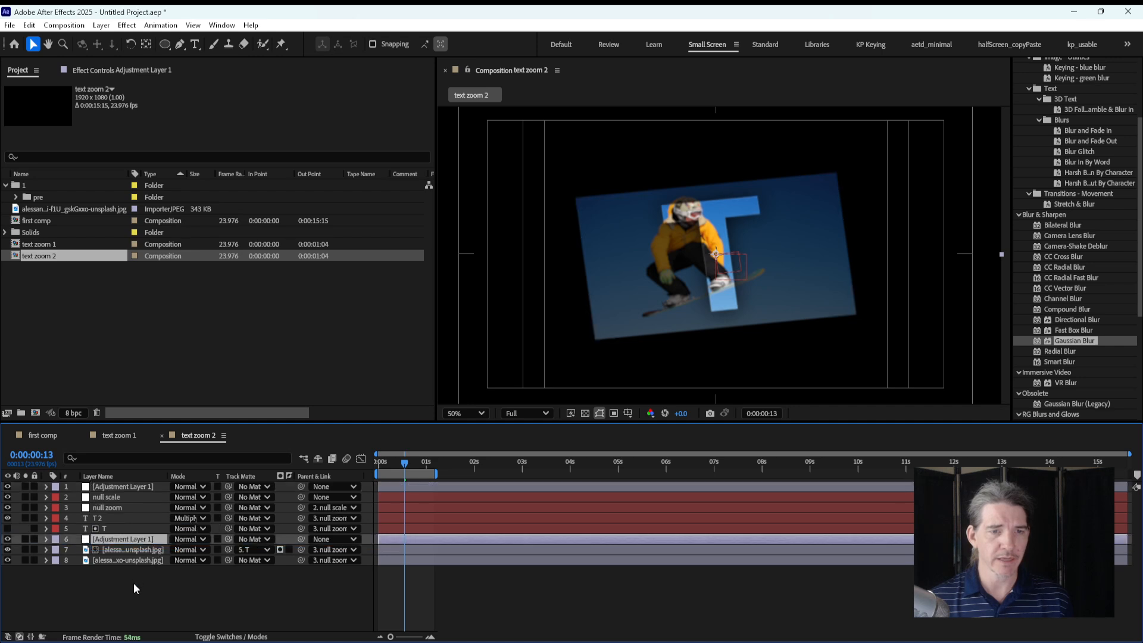
key(e)
key(Delete)
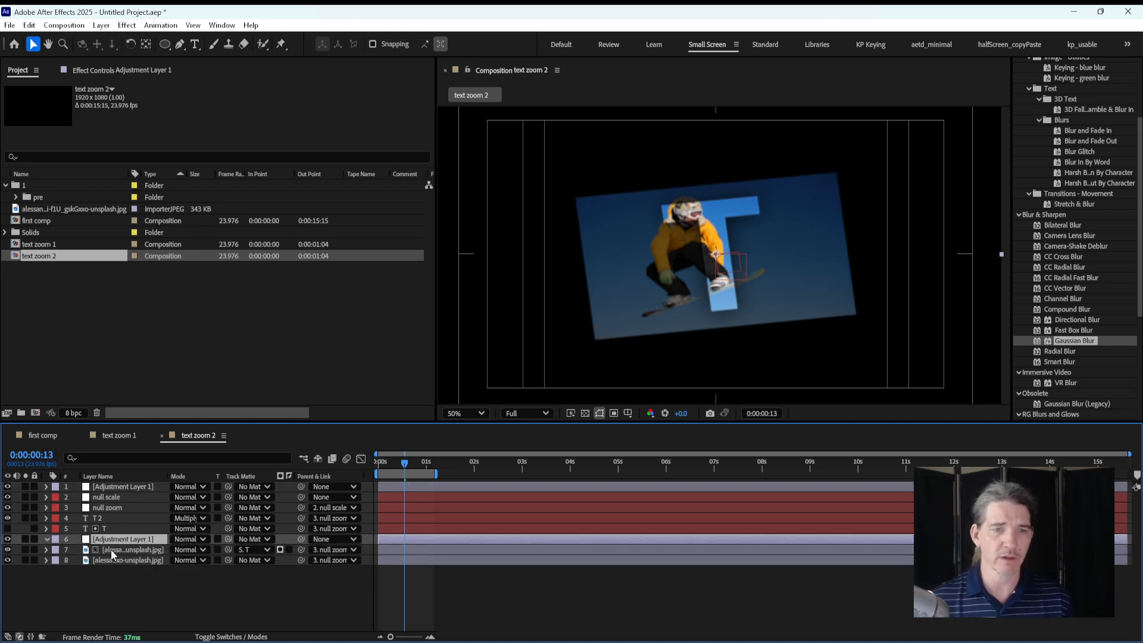
Step: Apply Hue/Saturation to the lower adjustment layer and set Master Hue to 1x+230.0°
scroll(1077, 234, up, 5)
click(1049, 137)
key(BackSpace)
key(BackSpace)
key(BackSpace)
key(BackSpace)
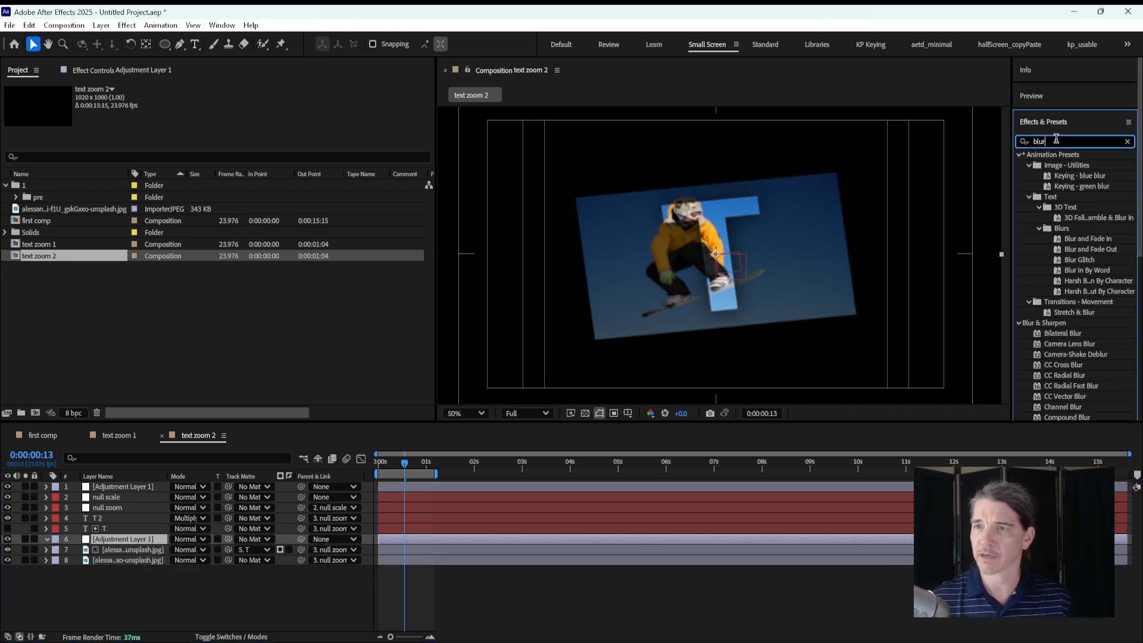
text(hue)
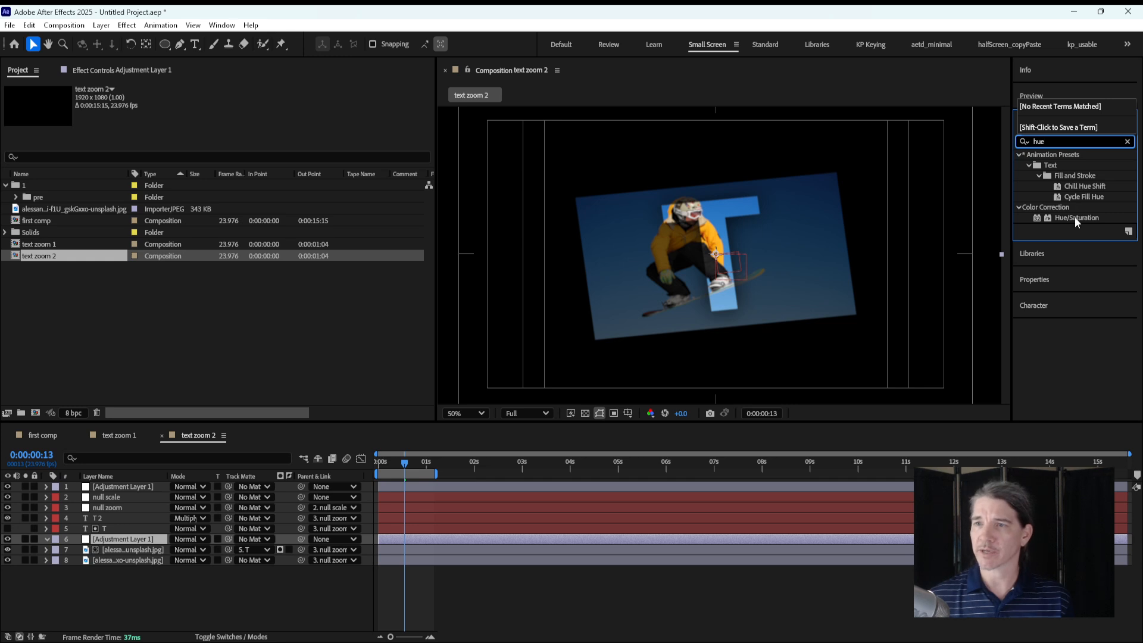
drag(1074, 216, 405, 540)
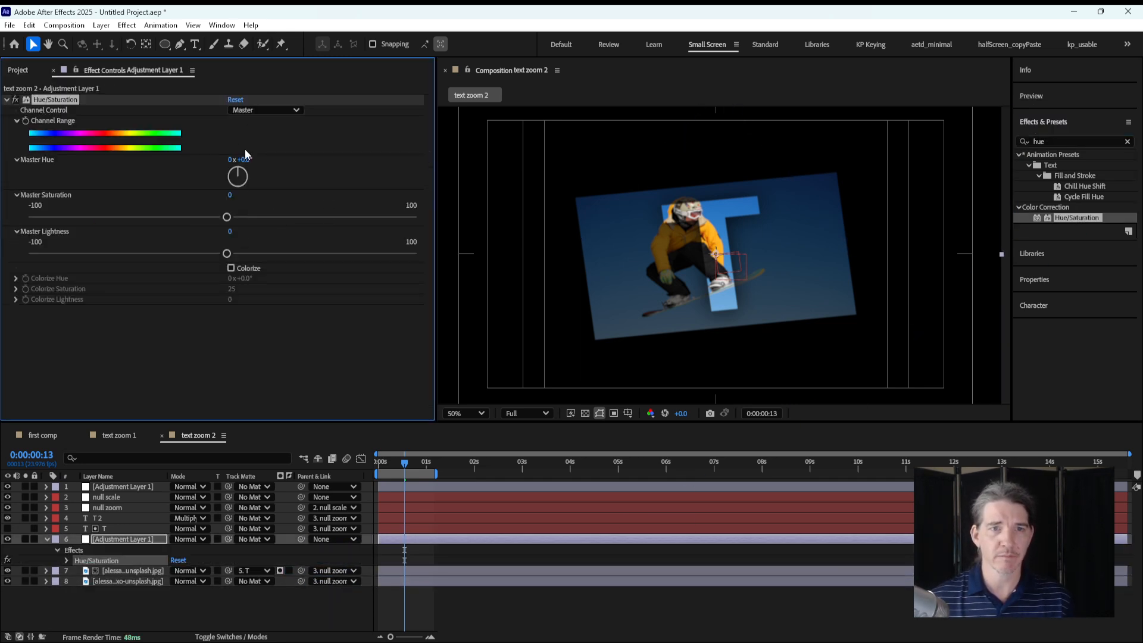
drag(240, 160, 277, 156)
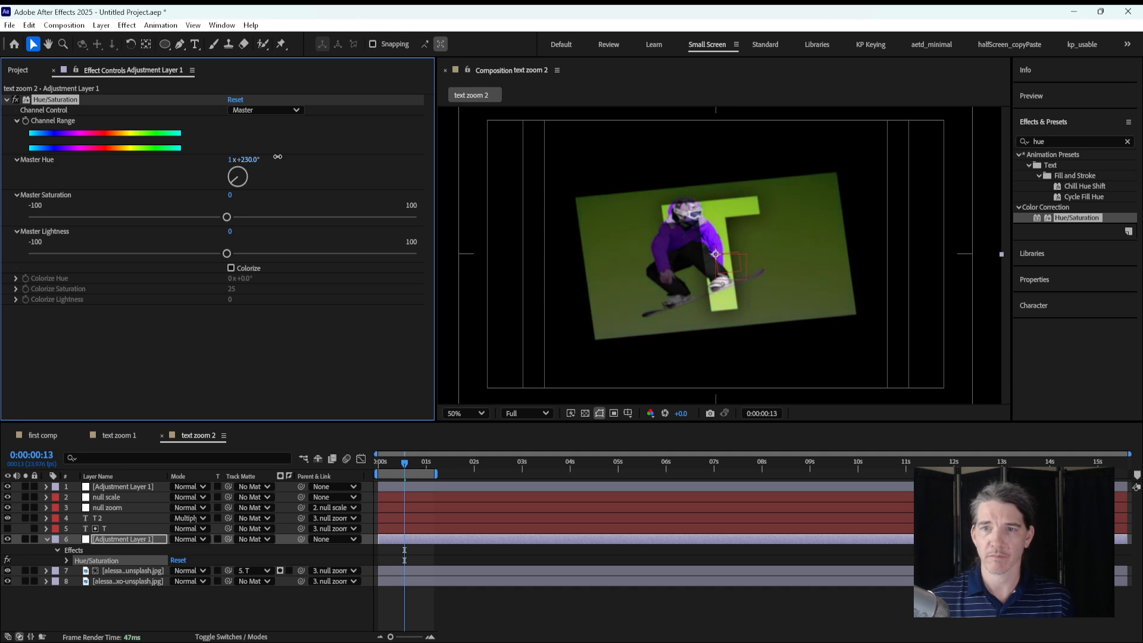
Step: Change the letter in both T text layers of text zoom 2 to A
double_click(116, 518)
text(A)
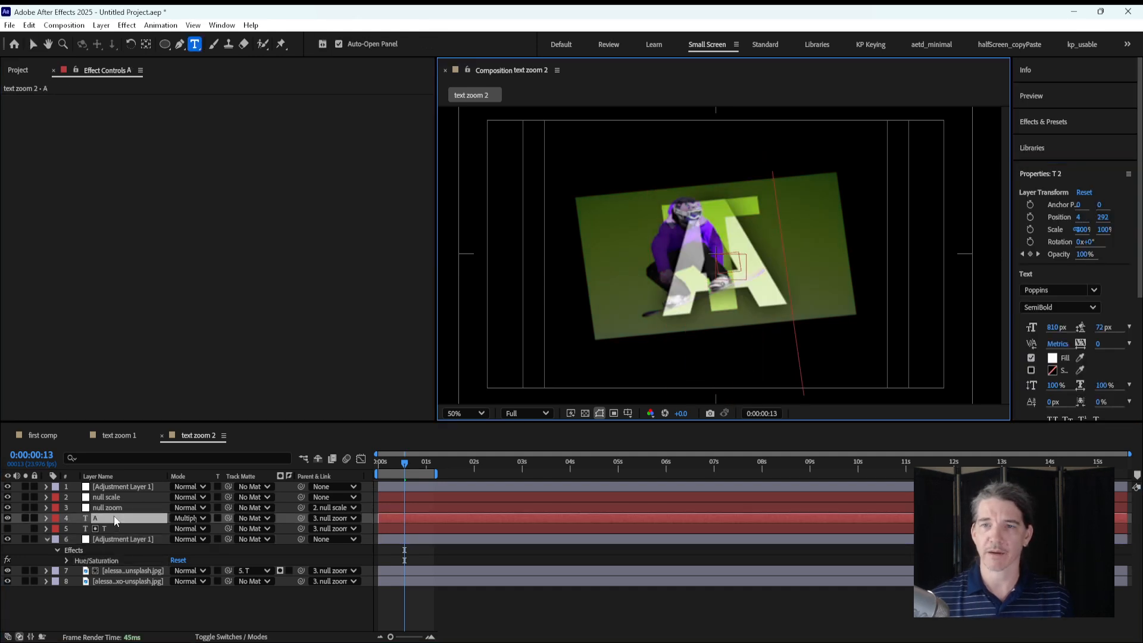
double_click(112, 529)
text(A 2)
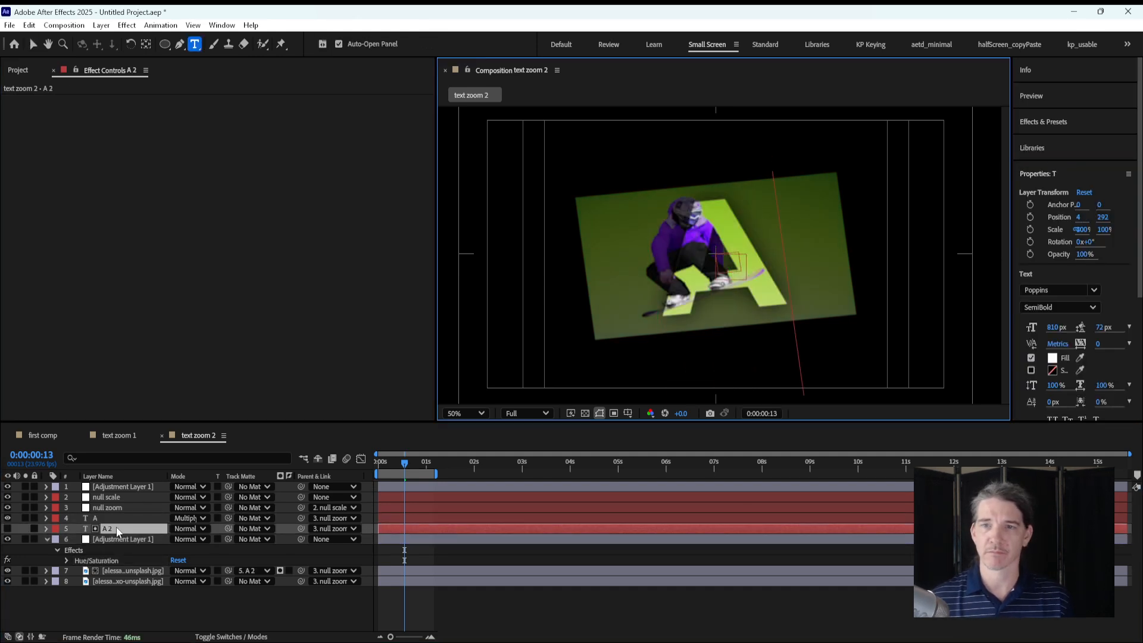
click(436, 589)
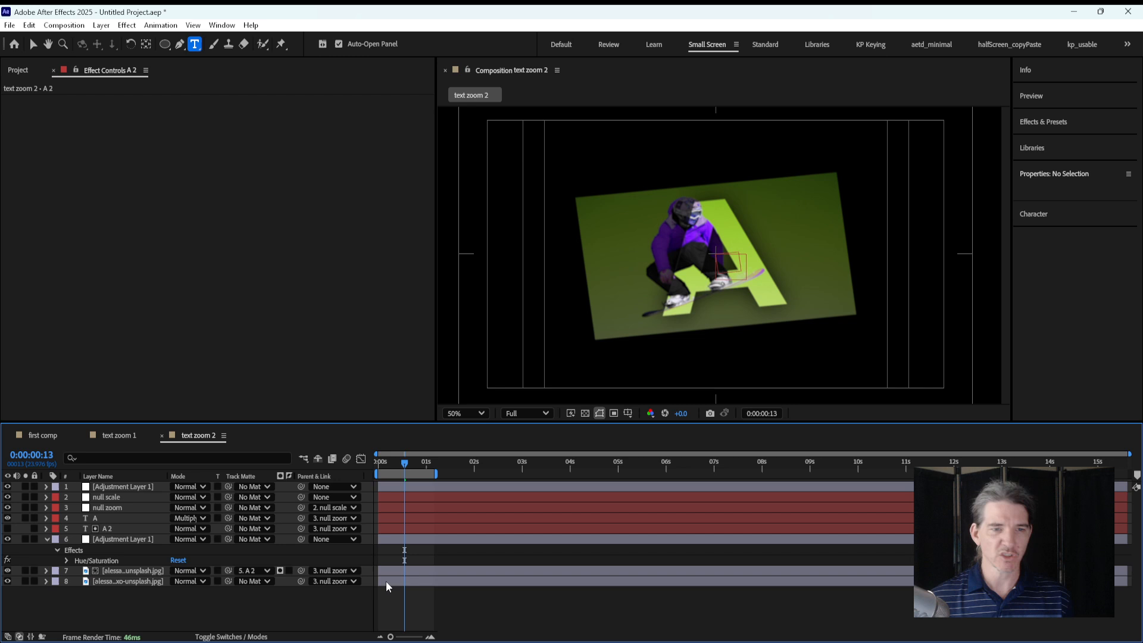
click(109, 518)
click(129, 539)
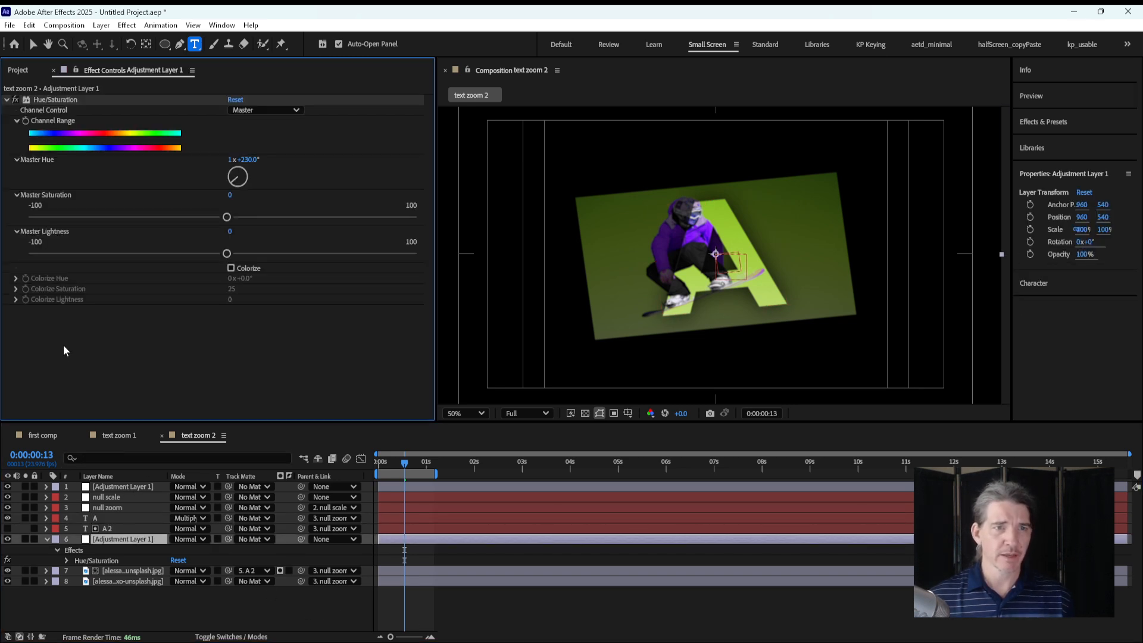
Step: Create a single new composition from text zoom 1 and text zoom 2 with Sequence Layers enabled and no overlap
click(18, 70)
click(95, 321)
click(43, 249)
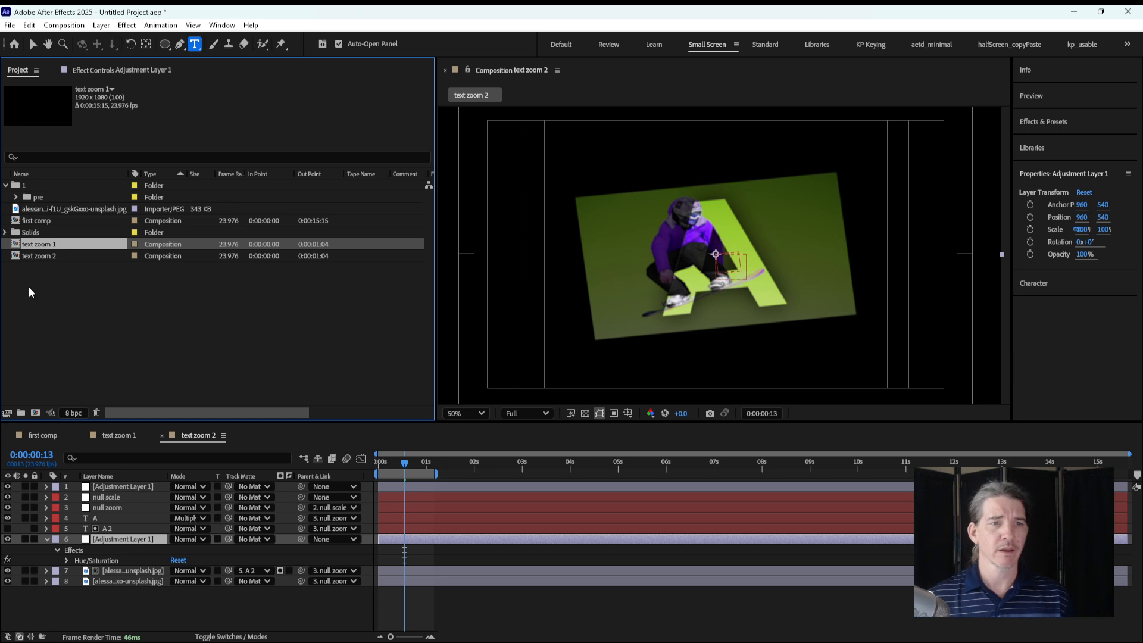
click(40, 256)
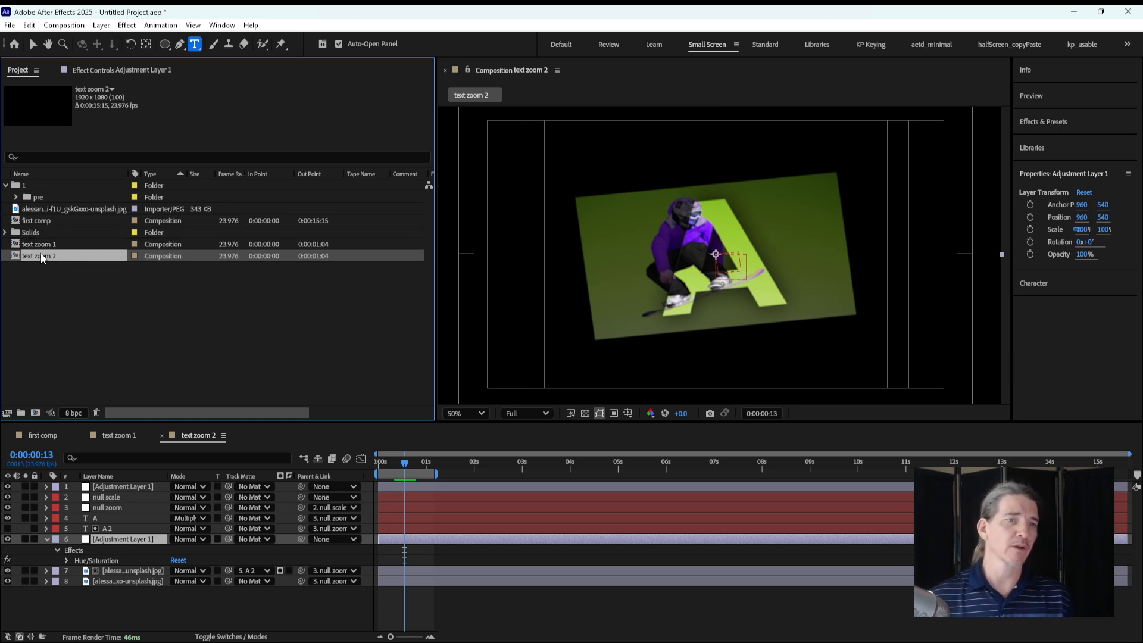
click(37, 245)
shift+click(41, 257)
drag(43, 261, 35, 413)
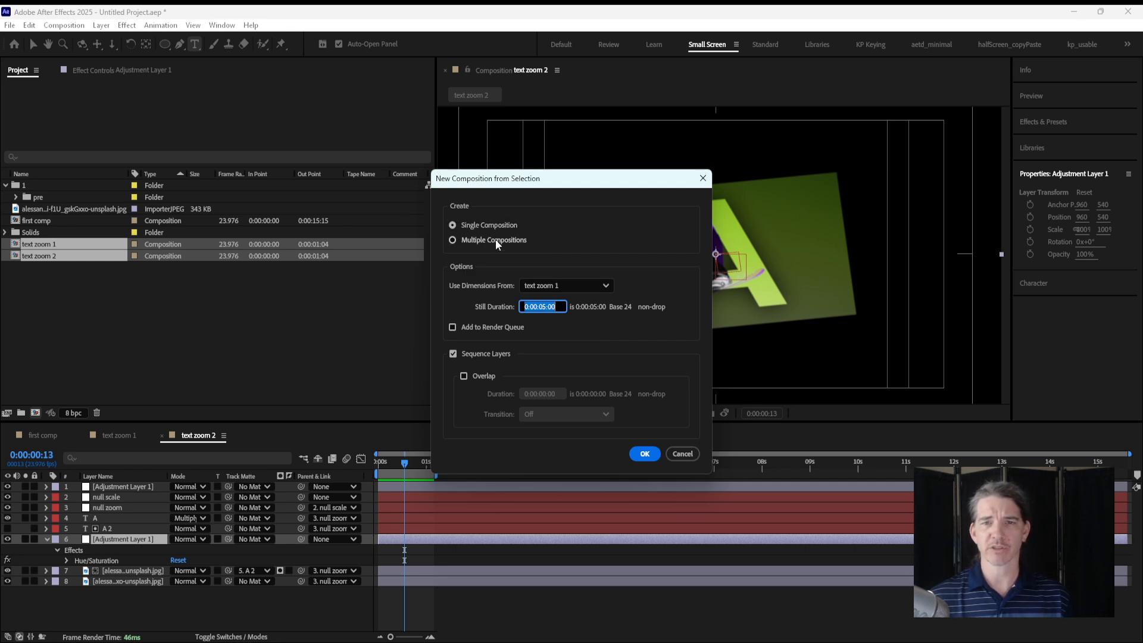
click(453, 353)
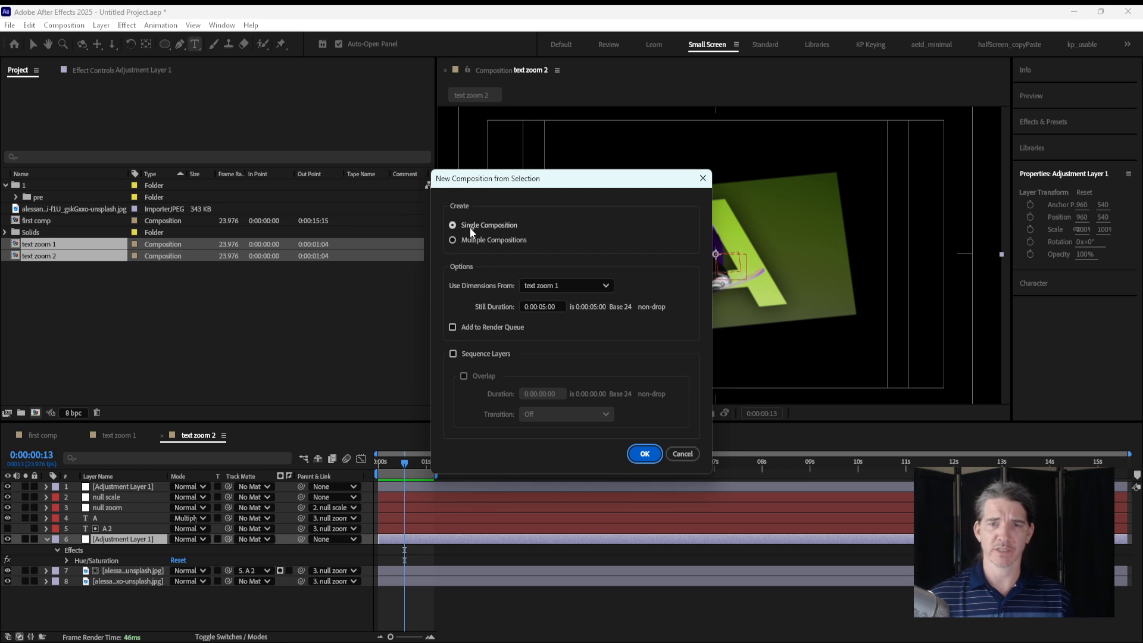
click(481, 352)
click(644, 454)
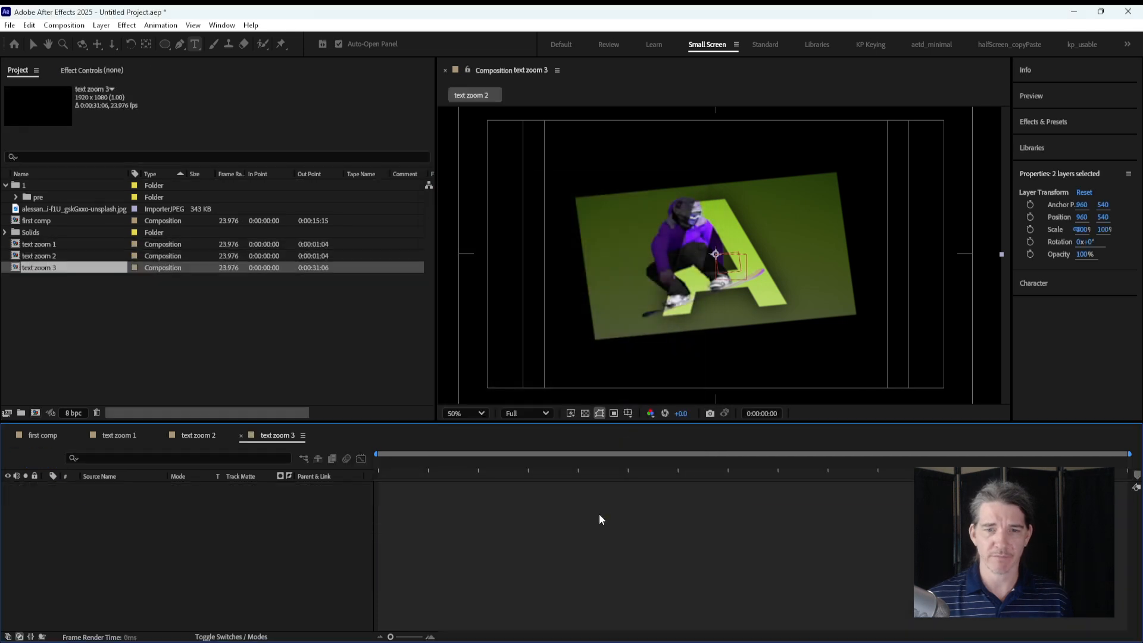
Step: Check the length of the text zoom 1 animation and trim its layer in text zoom 3 to end at about 0:00:02:09
drag(429, 458, 394, 470)
click(125, 435)
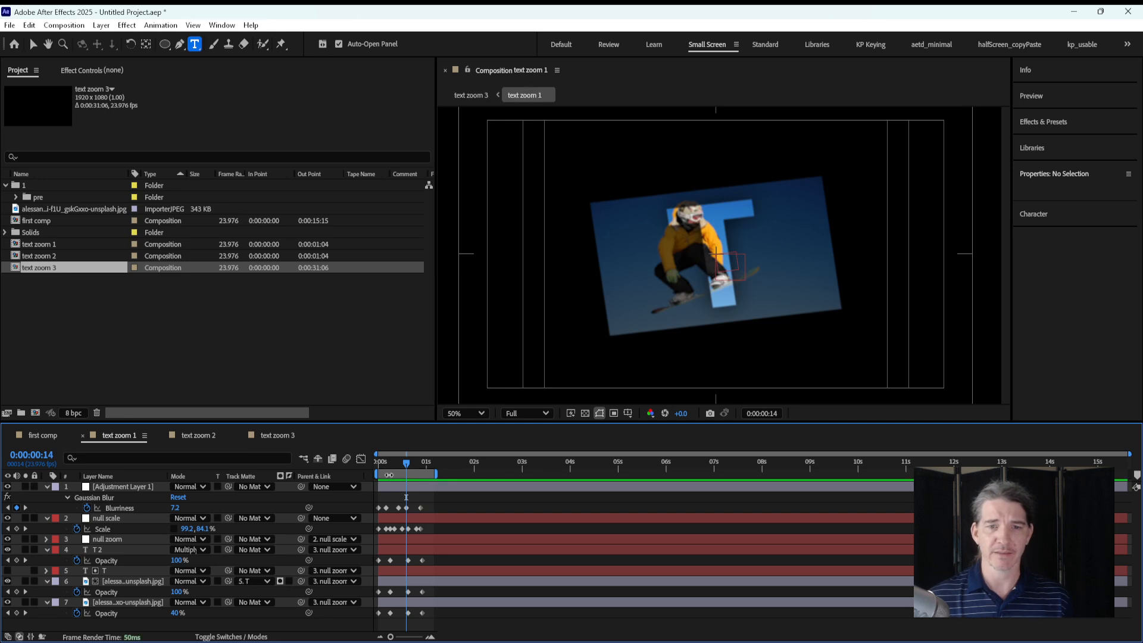
mouse_move(418, 471)
mouse_down()
mouse_move(434, 470)
mouse_move(392, 474)
mouse_move(774, 472)
mouse_move(402, 478)
mouse_move(435, 472)
mouse_up()
click(265, 440)
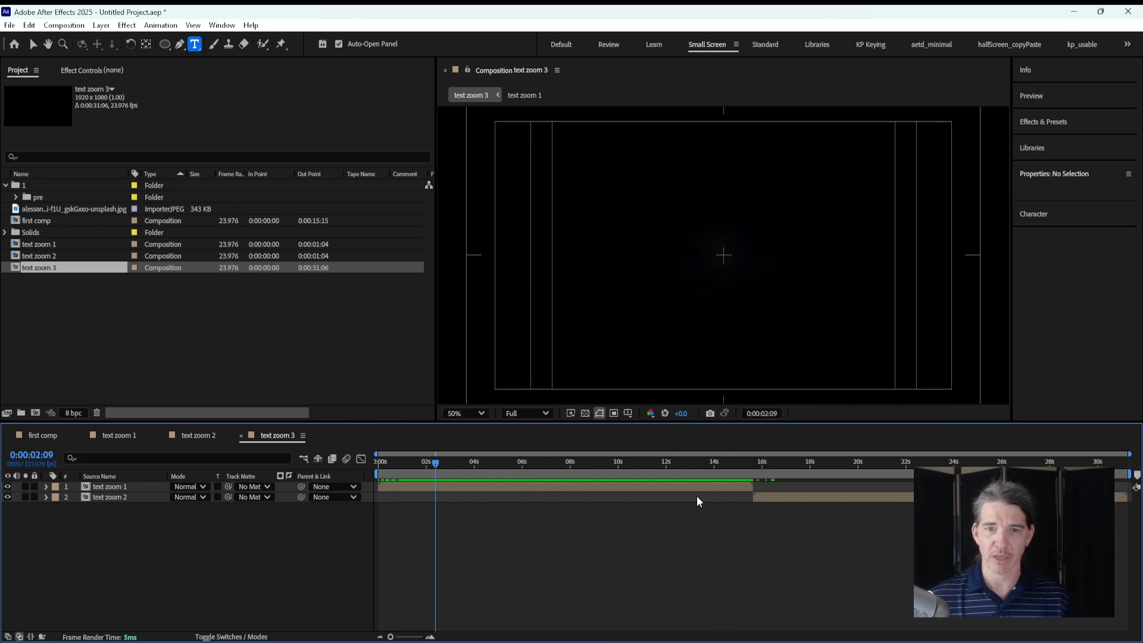
click(753, 484)
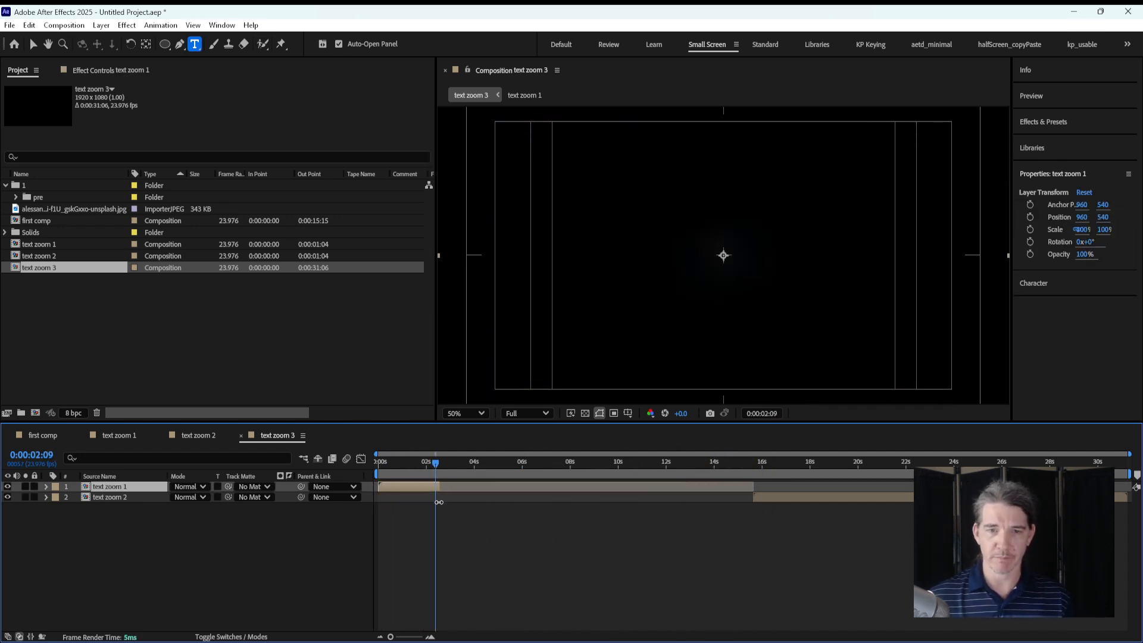
Step: Move the text zoom 2 layer to start just before the one-second mark, overlapping text zoom 1
click(821, 498)
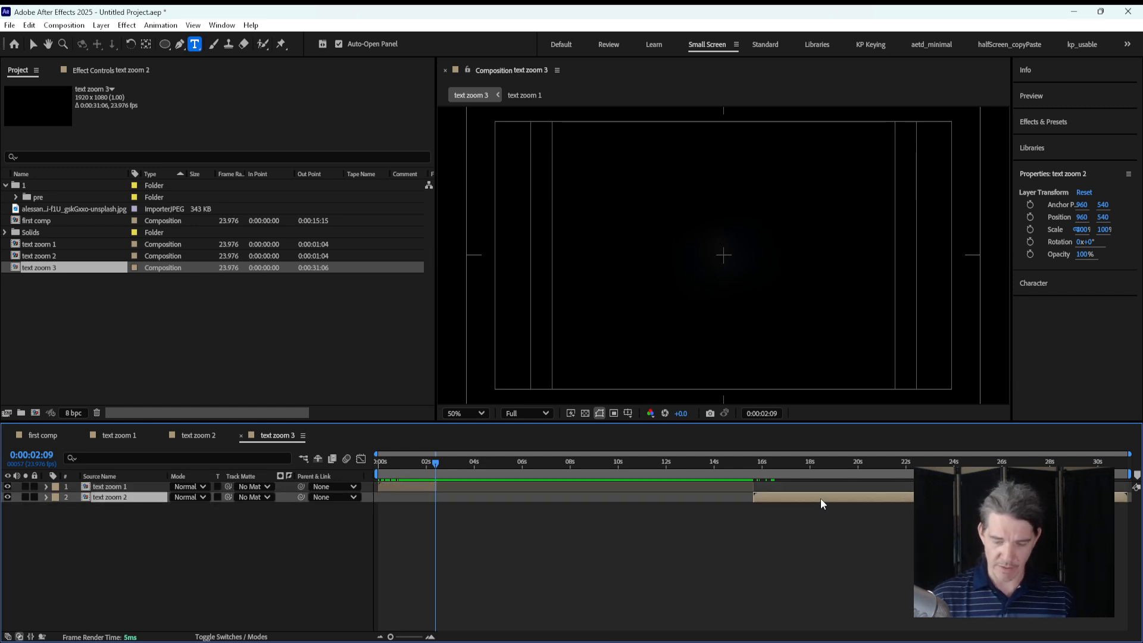
key(bracketleft)
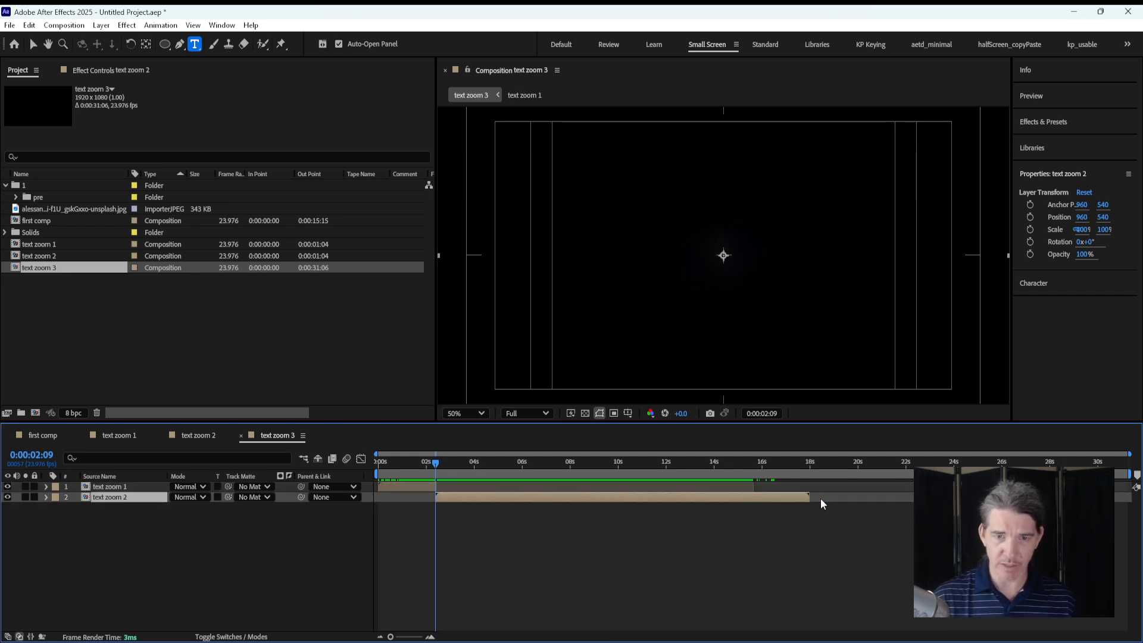
key(bracketright)
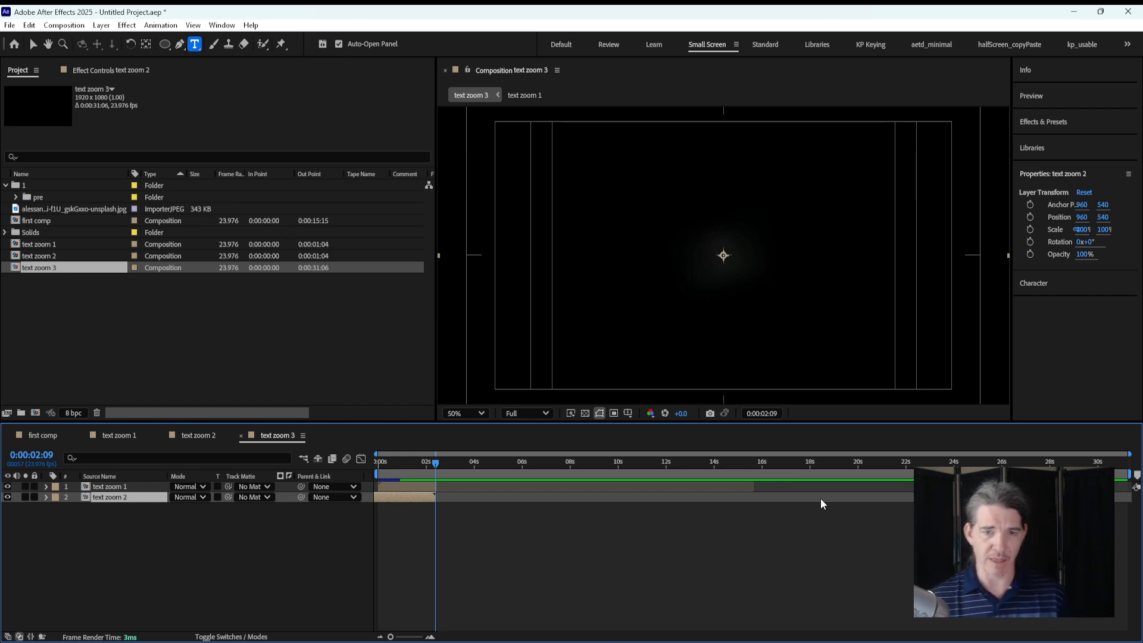
key(bracketleft)
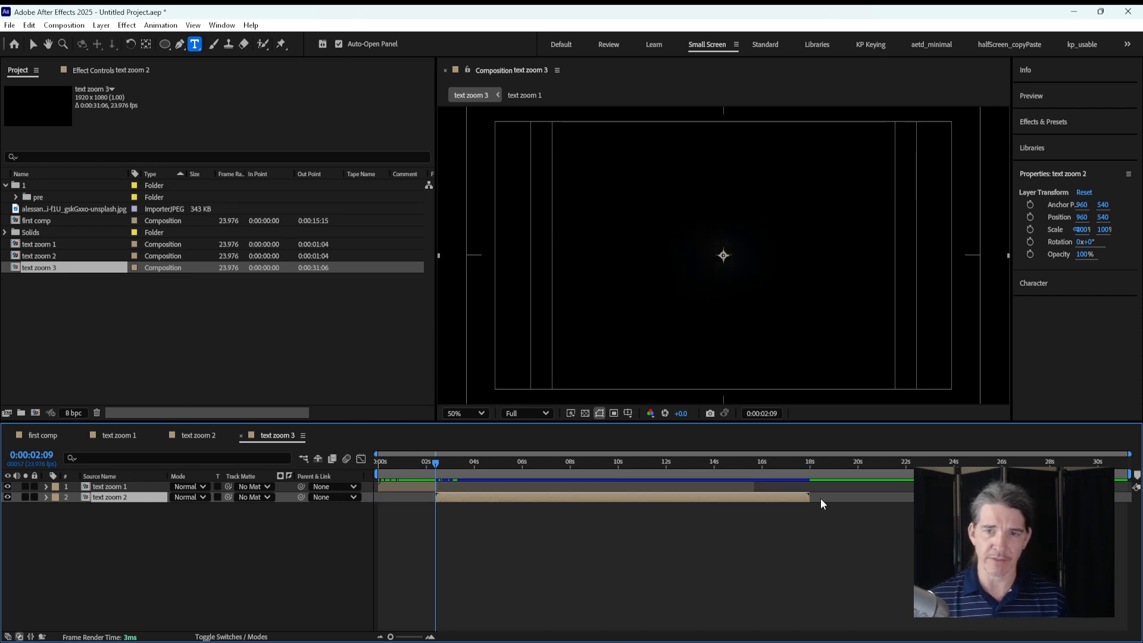
drag(447, 464, 398, 465)
drag(463, 498, 433, 457)
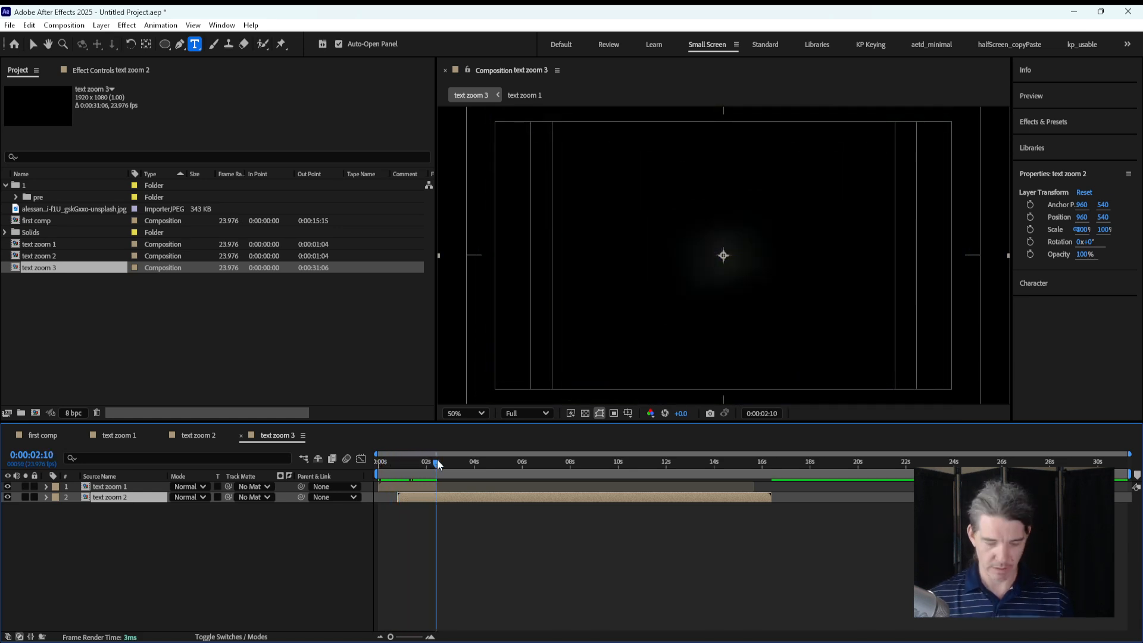
Step: End the work area at 0:00:02:10 and preview the two overlapping zooms in text zoom 3
key(space)
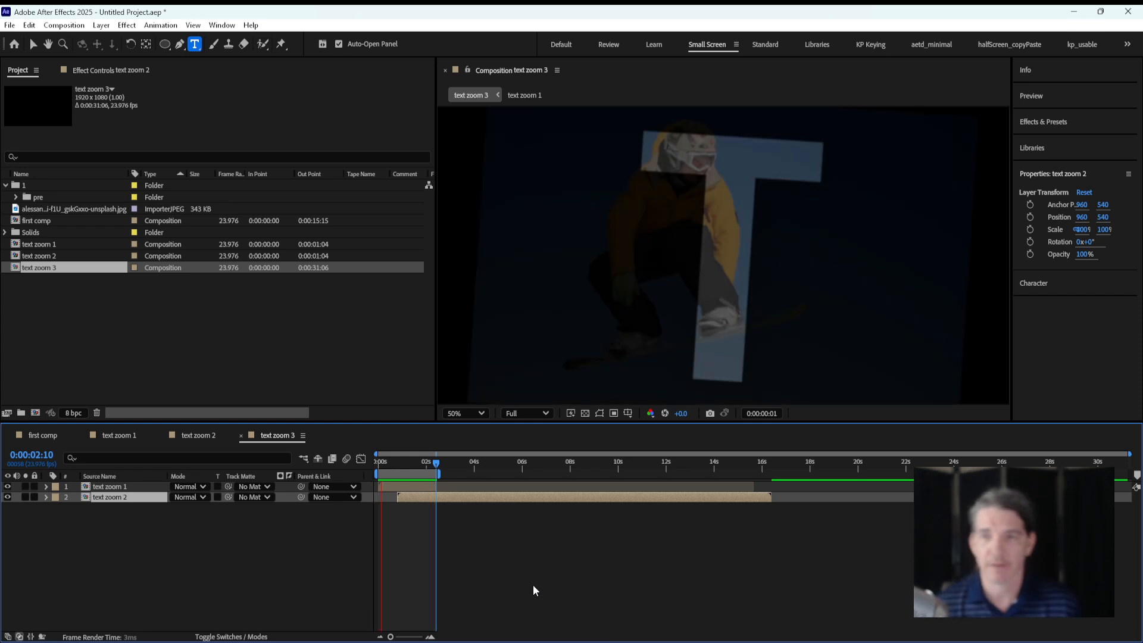
key(space)
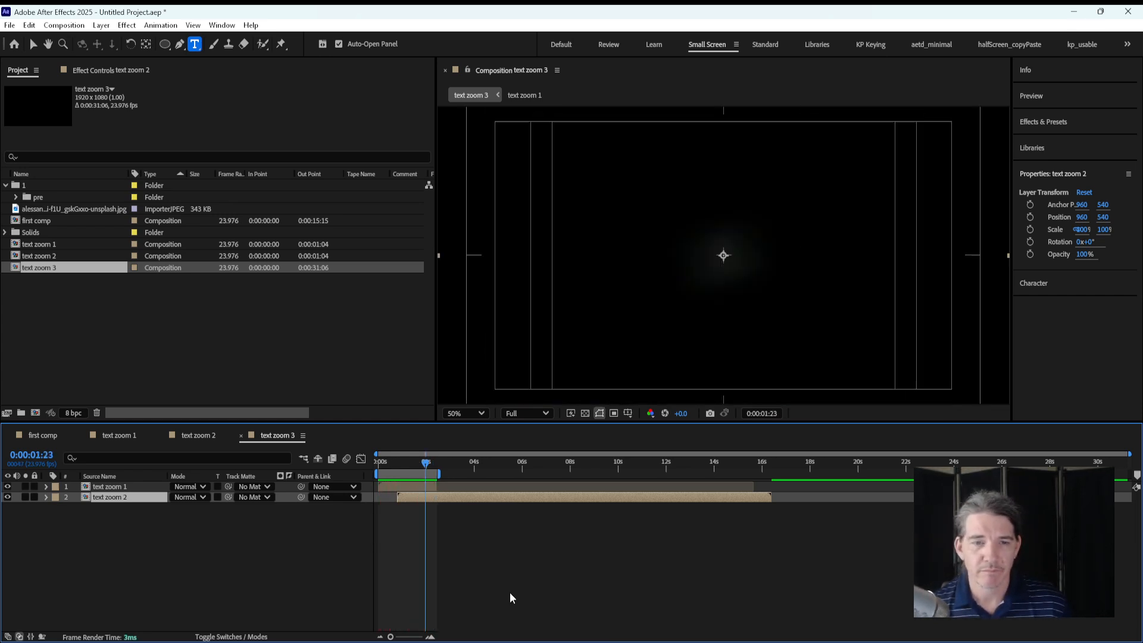
key(v)
click(469, 580)
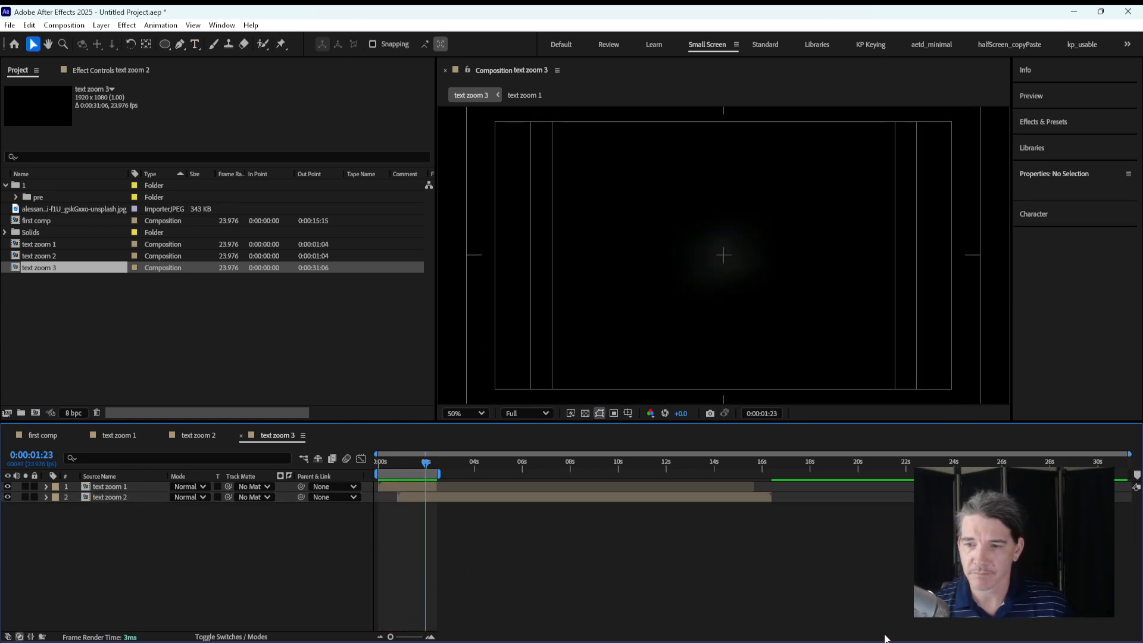
Step: Look at the reference letter-zoom video in Media Player, then return to After Effects and scrub text zoom 3 to 0:00:01:07
mouse_move(900, 642)
click(902, 577)
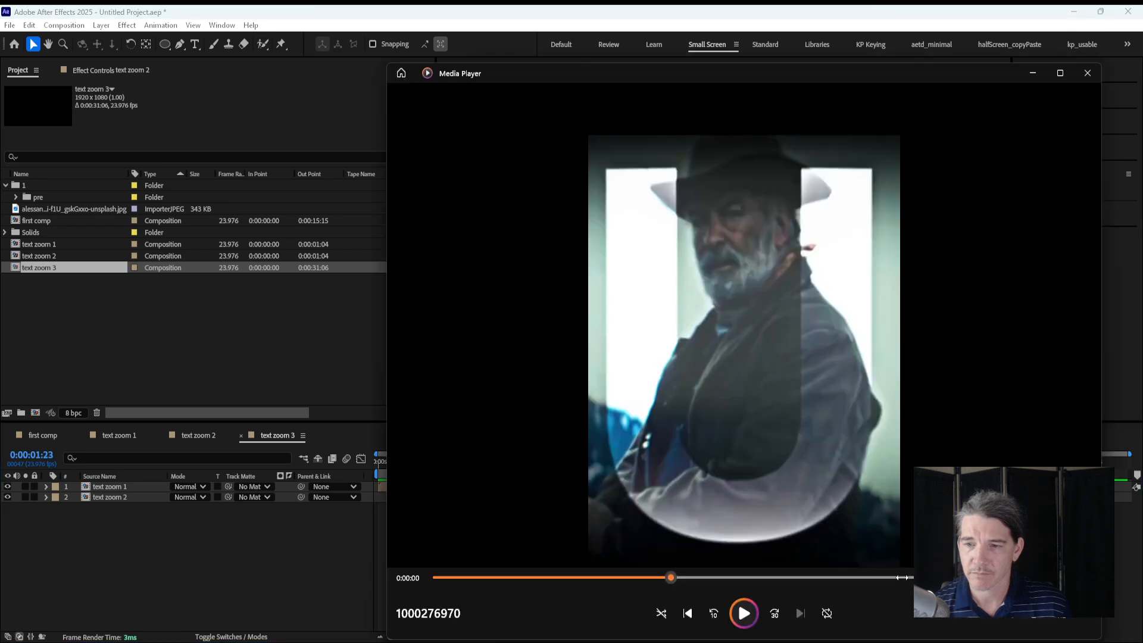
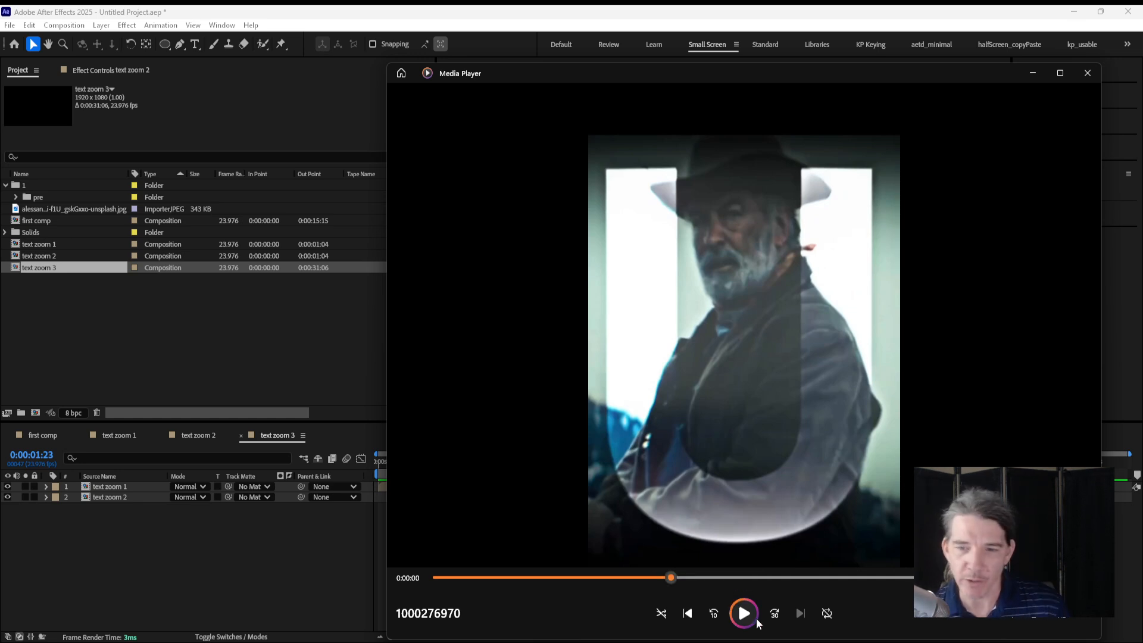
click(177, 576)
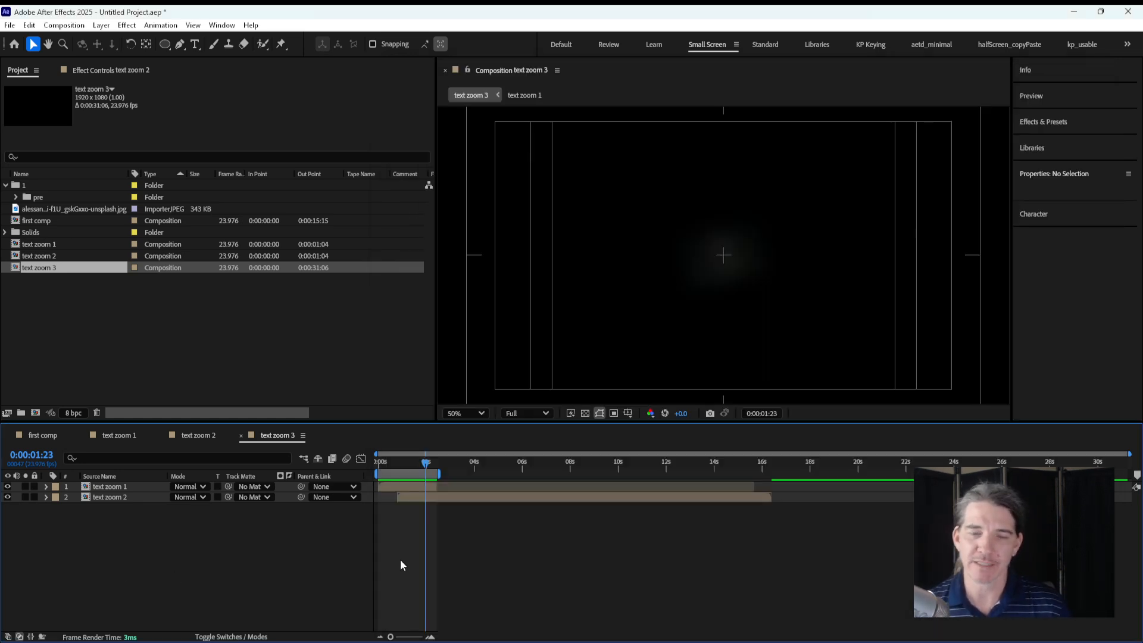
mouse_move(425, 467)
mouse_down()
mouse_move(410, 462)
mouse_move(433, 462)
mouse_move(409, 460)
mouse_up()
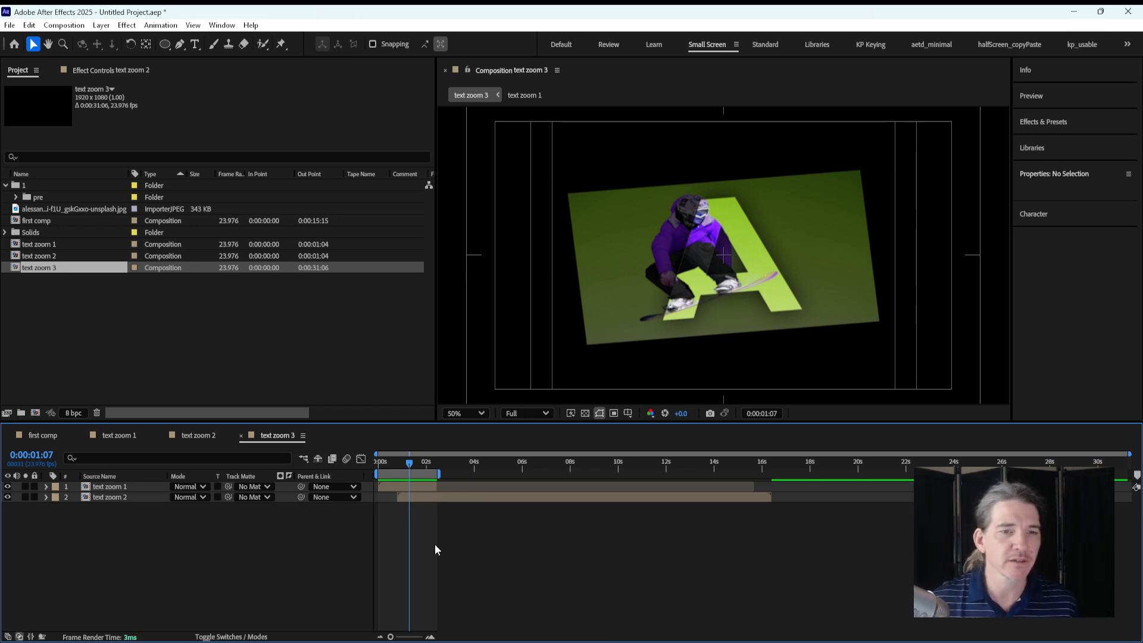
Step: Rename the text zoom 3 composition as edit
click(124, 323)
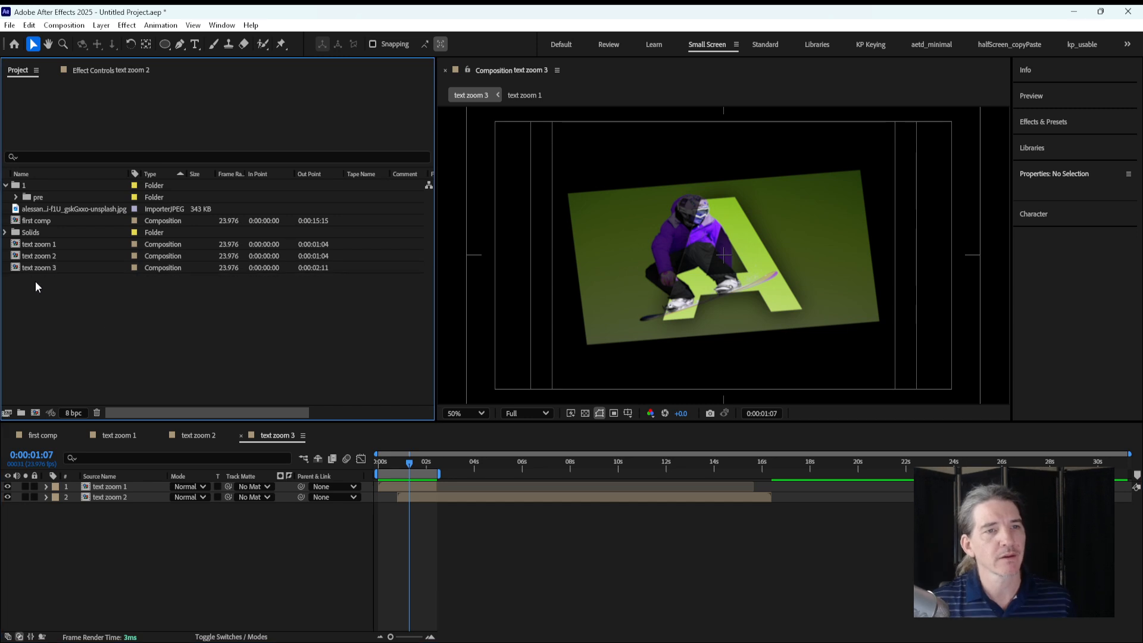
click(31, 268)
key(Return)
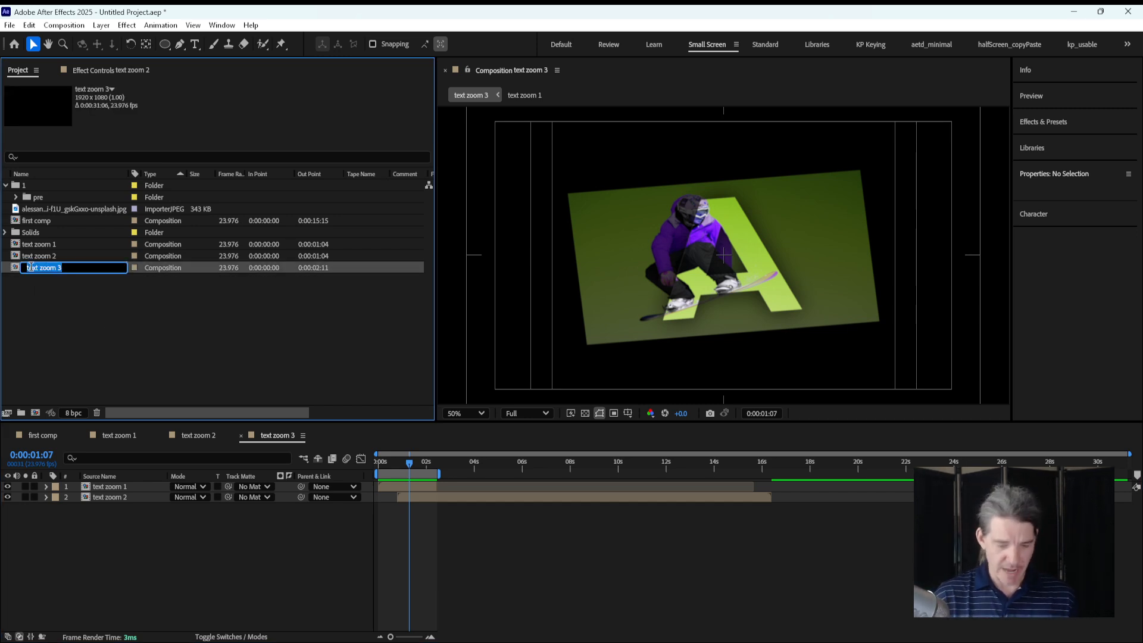
text(edit)
key(Return)
click(95, 314)
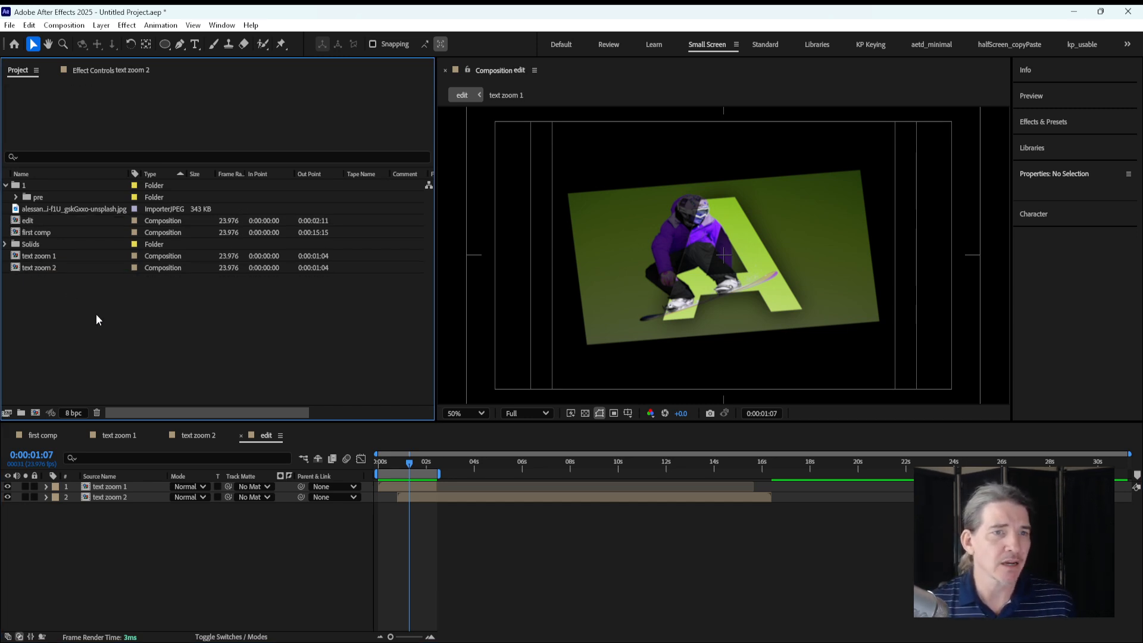
Step: Create a project folder named 3_library and move the unsplash JPEG footage into it
click(21, 413)
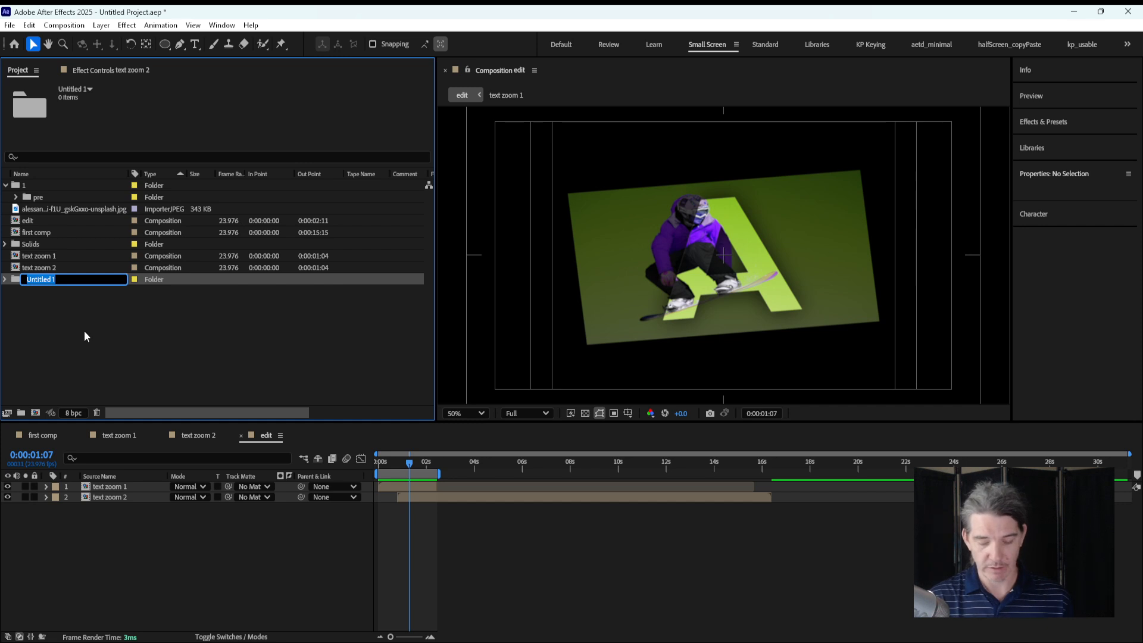
text(3_librar)
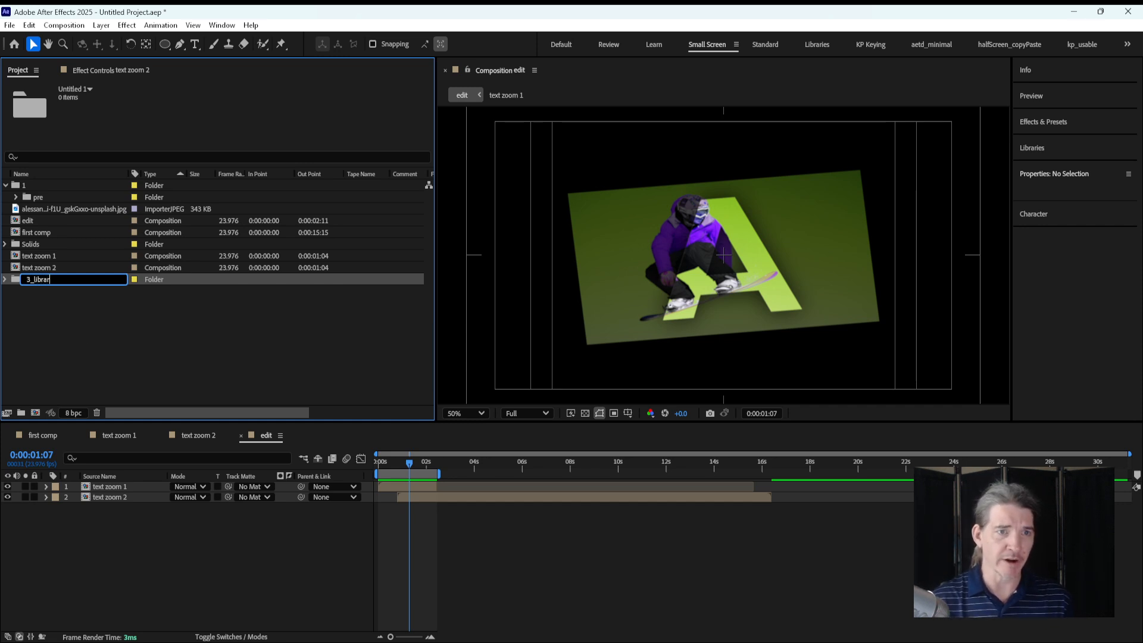
text(y)
key(Return)
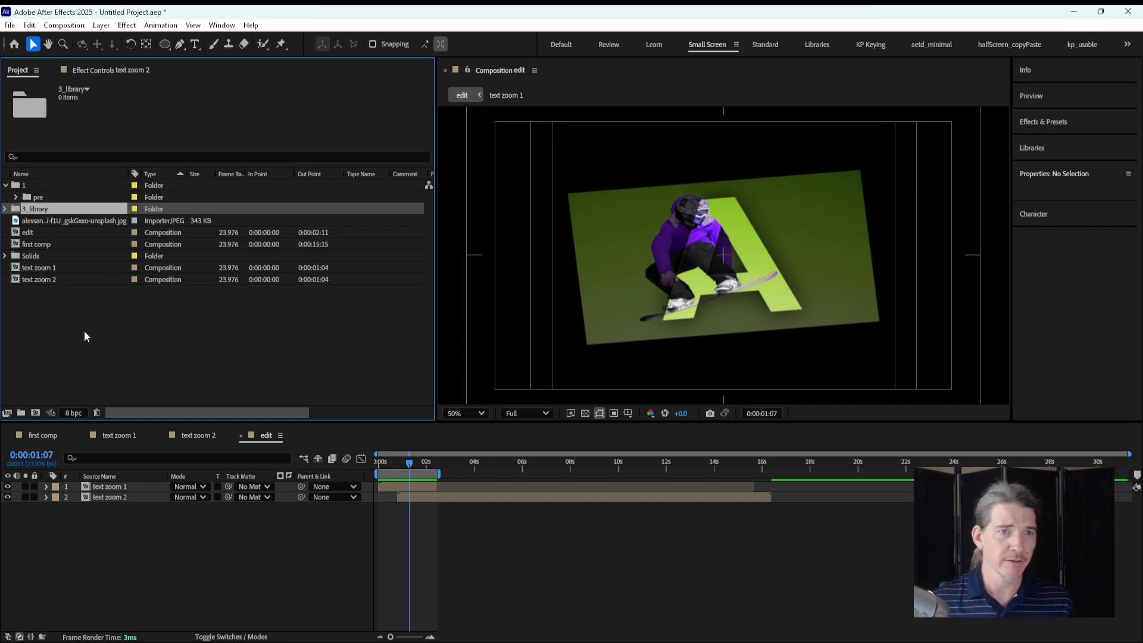
click(38, 220)
key(Delete)
Step: Move the edit composition into project folder 1
click(27, 221)
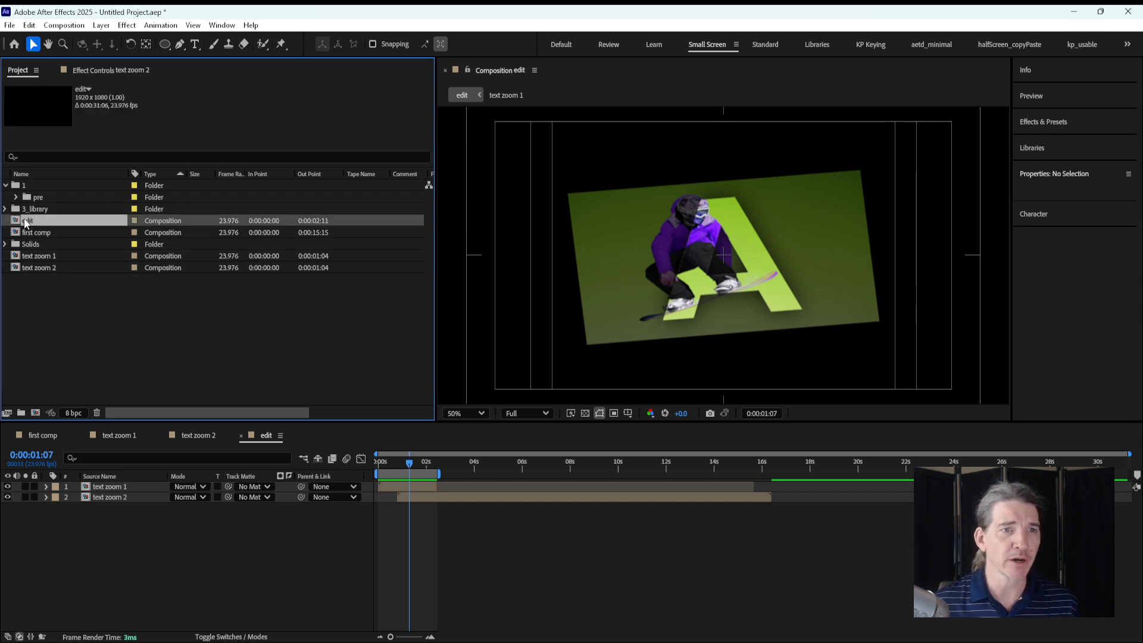
drag(29, 226, 24, 189)
click(40, 209)
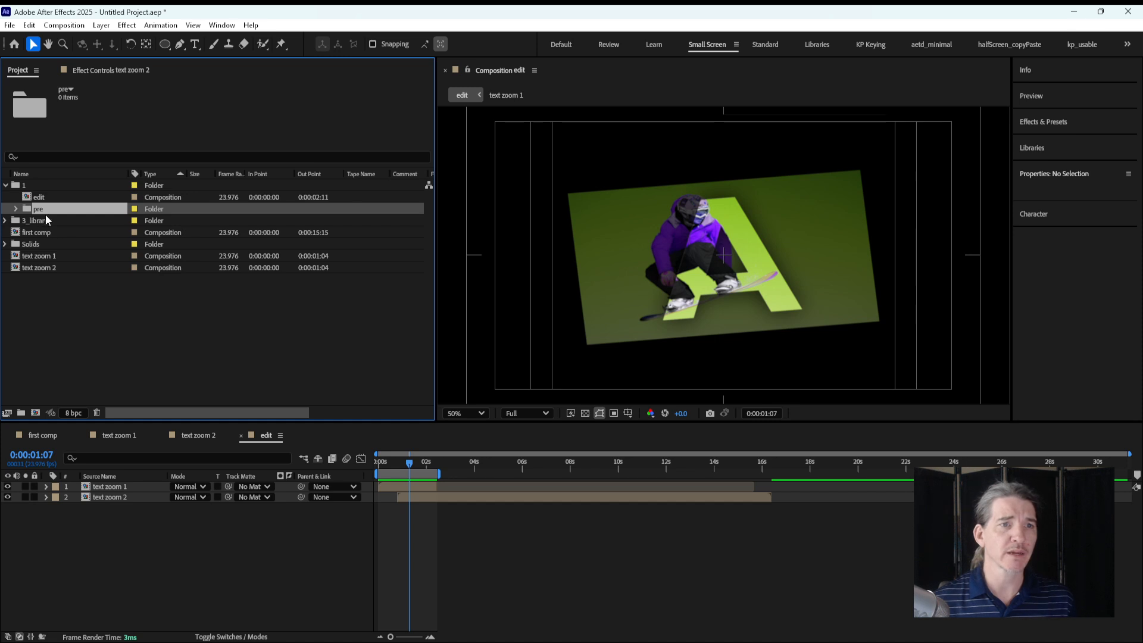
click(52, 320)
click(43, 236)
click(31, 275)
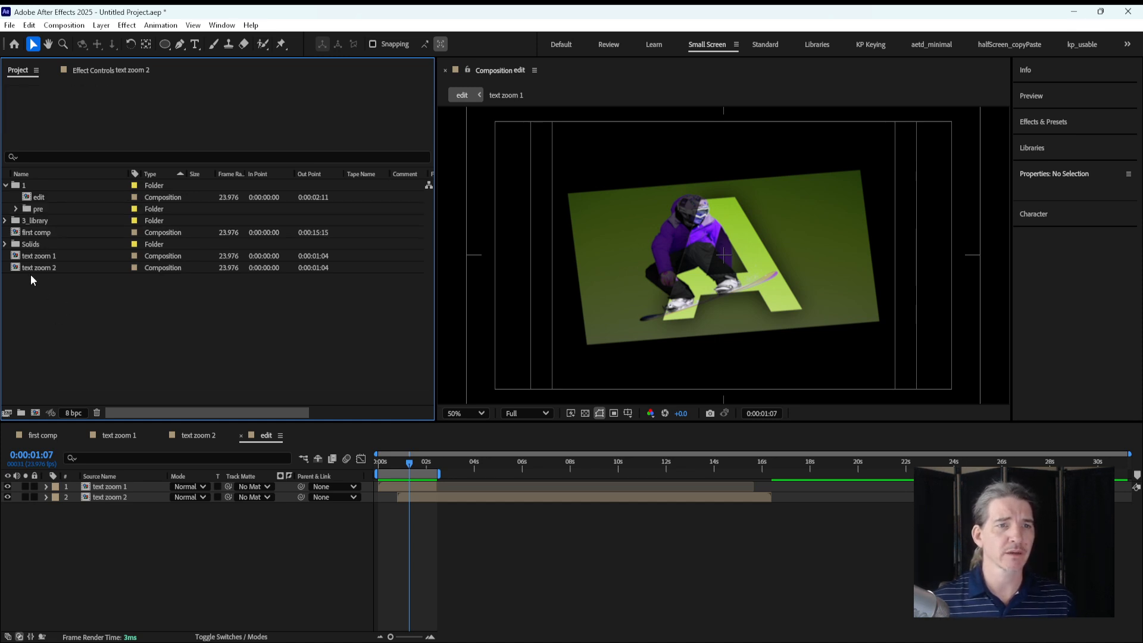
Step: Move the text zoom 1 and text zoom 2 compositions into the pre folder and expand that folder
click(42, 256)
shift+click(49, 269)
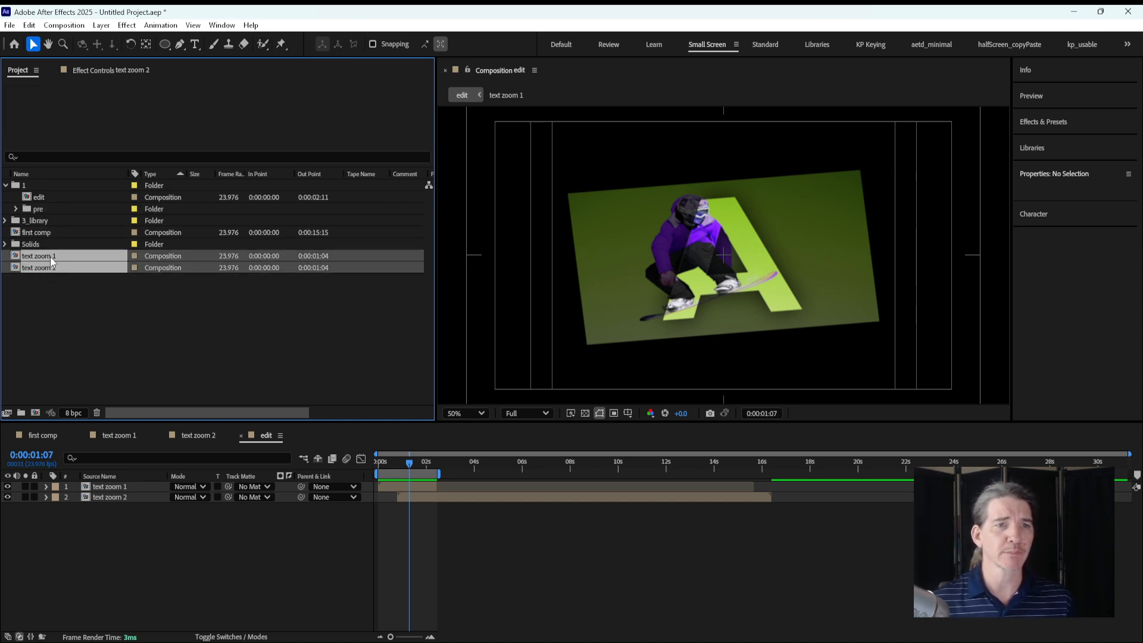
drag(53, 261, 21, 212)
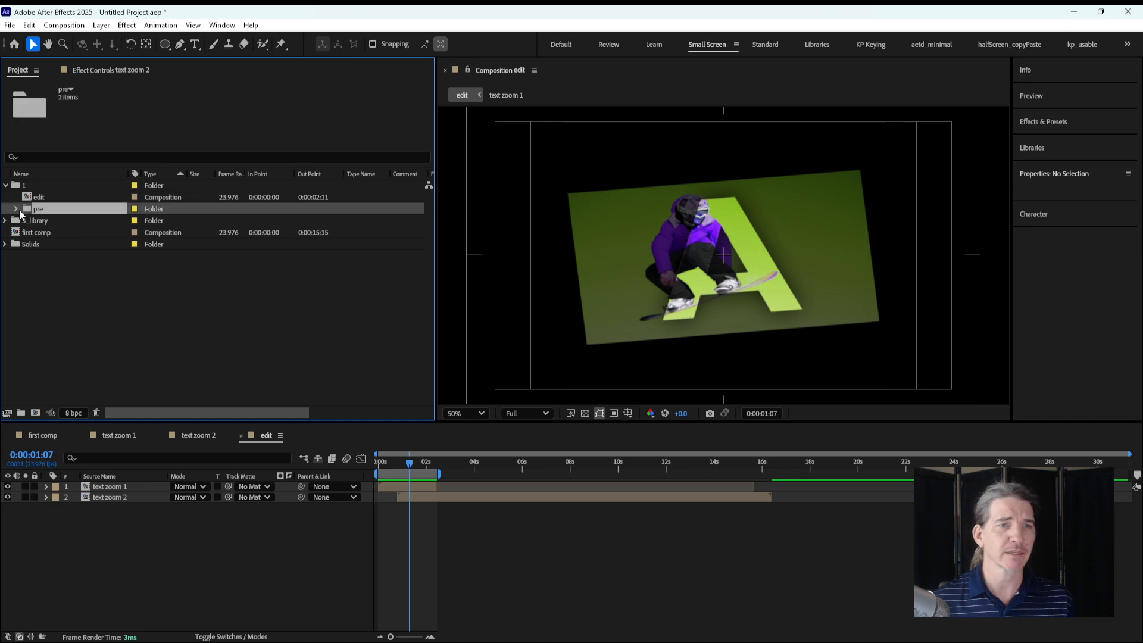
click(16, 209)
click(167, 368)
click(136, 456)
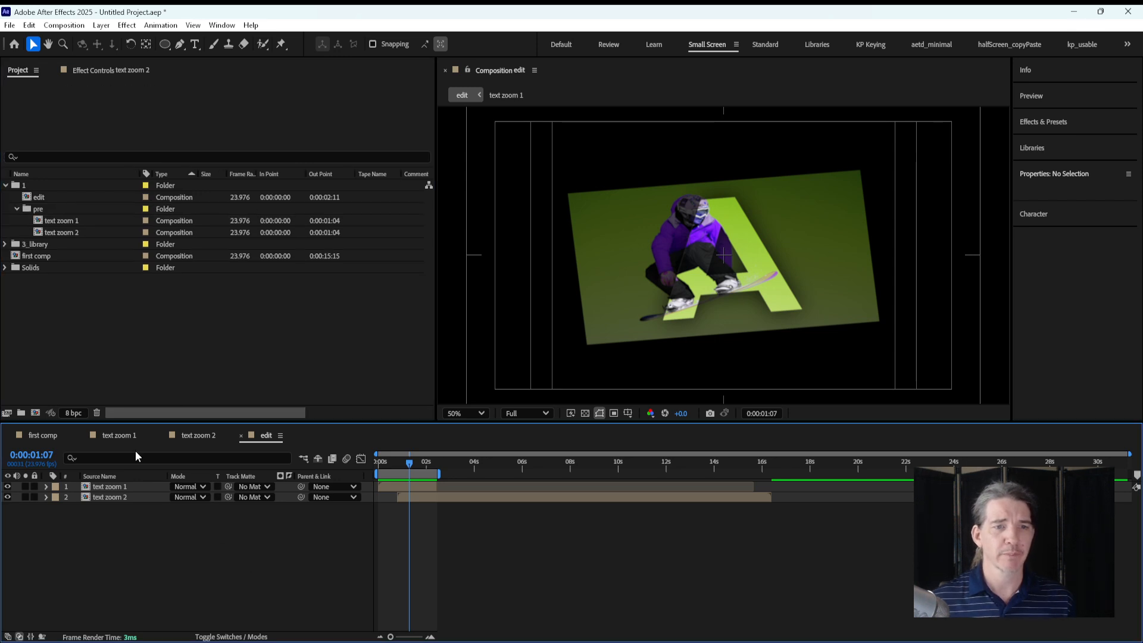
Step: Pre-compose all seven layers of text zoom 1 into a new composition named text 0, moving all attributes
double_click(143, 487)
click(468, 486)
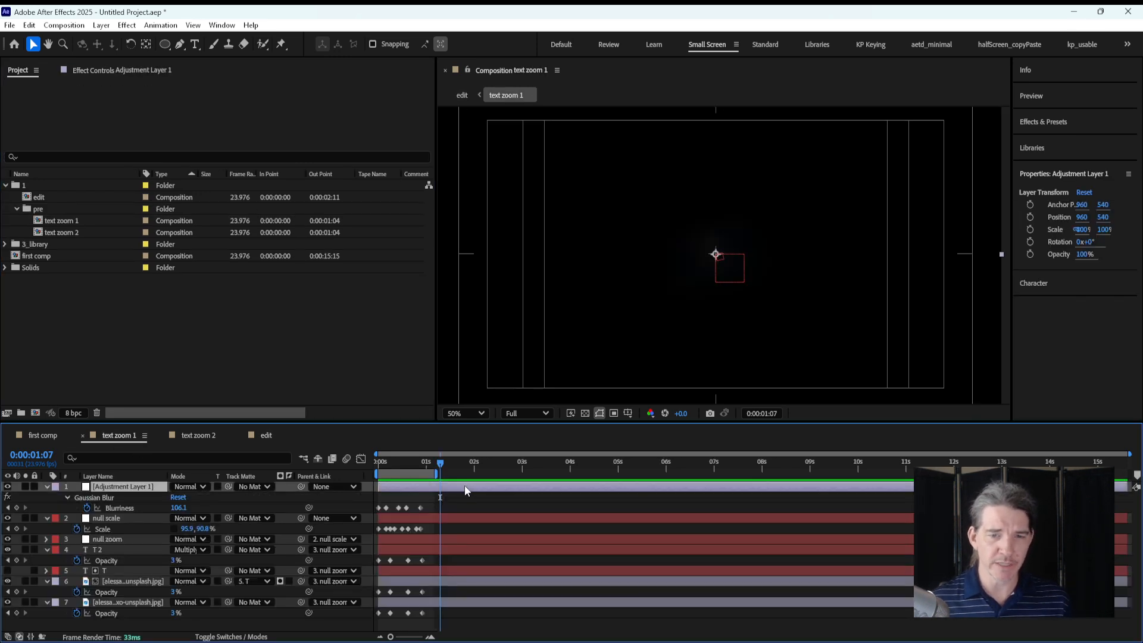
shift+click(135, 604)
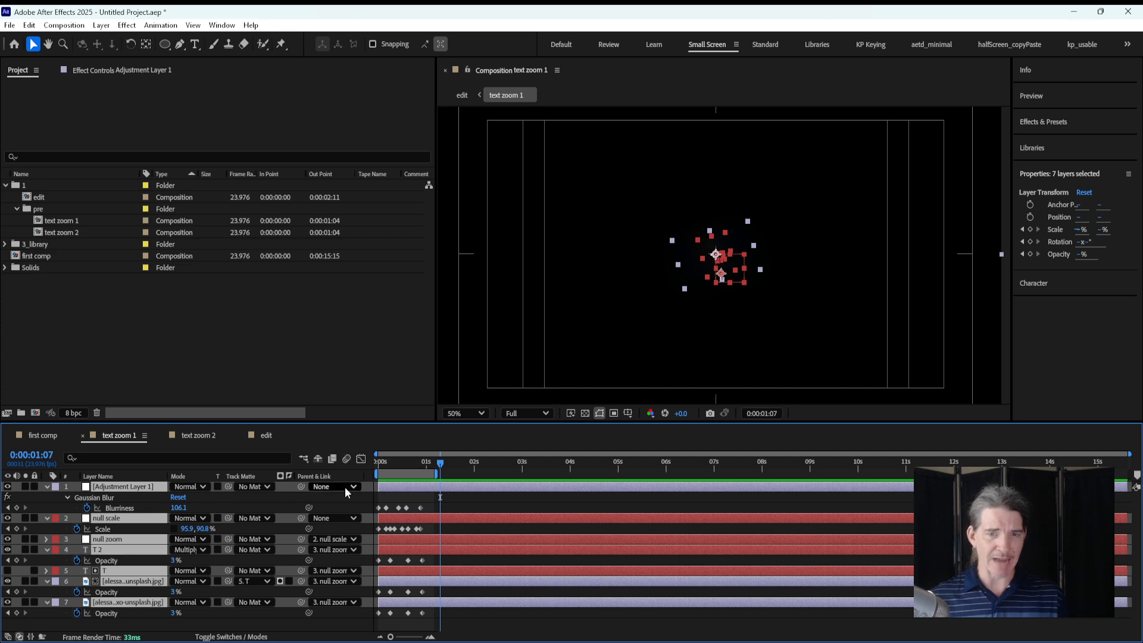
click(65, 26)
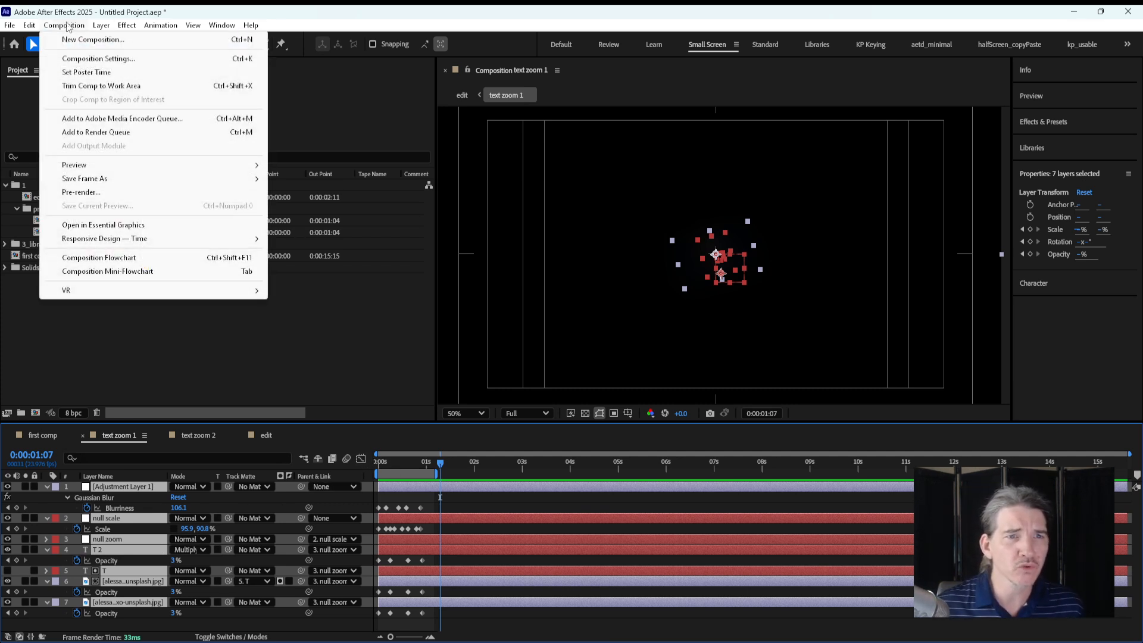
mouse_move(98, 24)
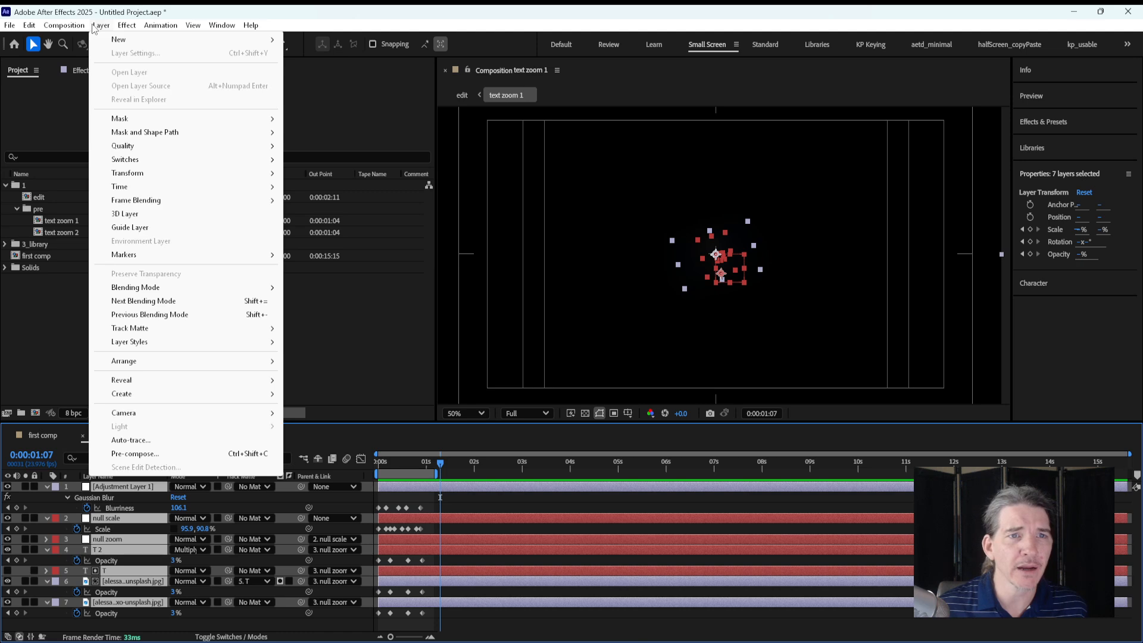
mouse_move(148, 31)
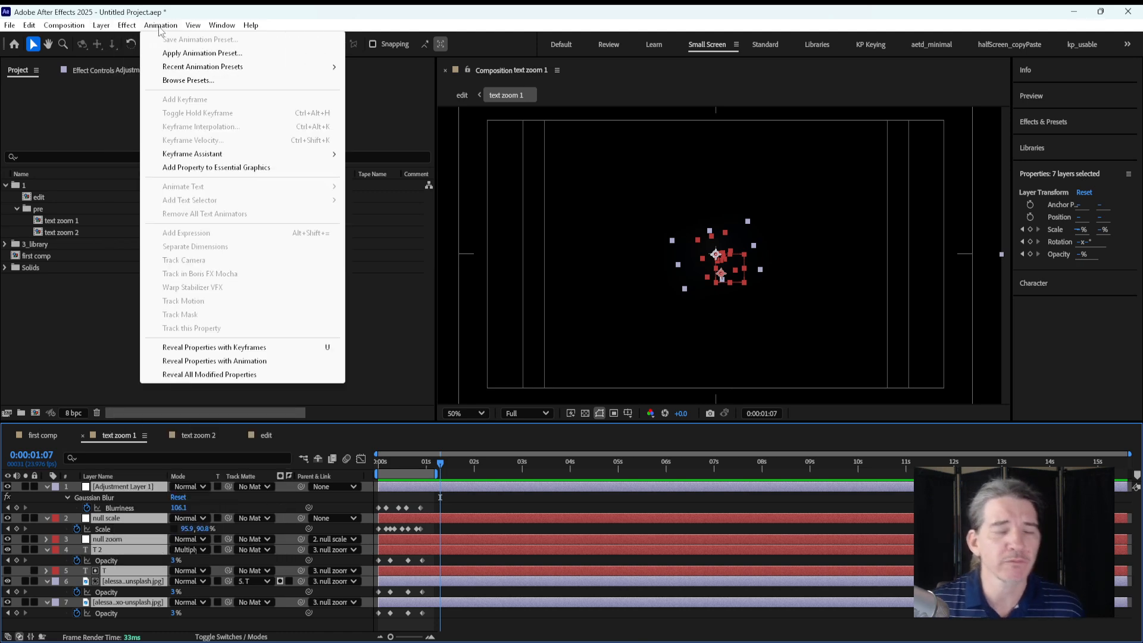
mouse_move(56, 29)
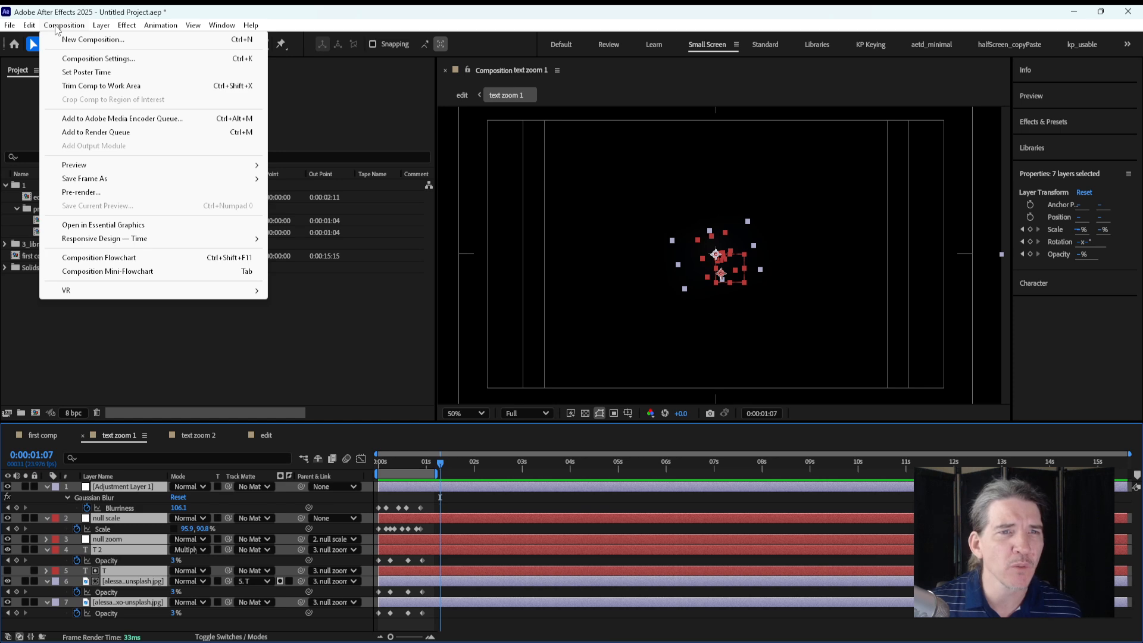
click(149, 572)
right_click(124, 584)
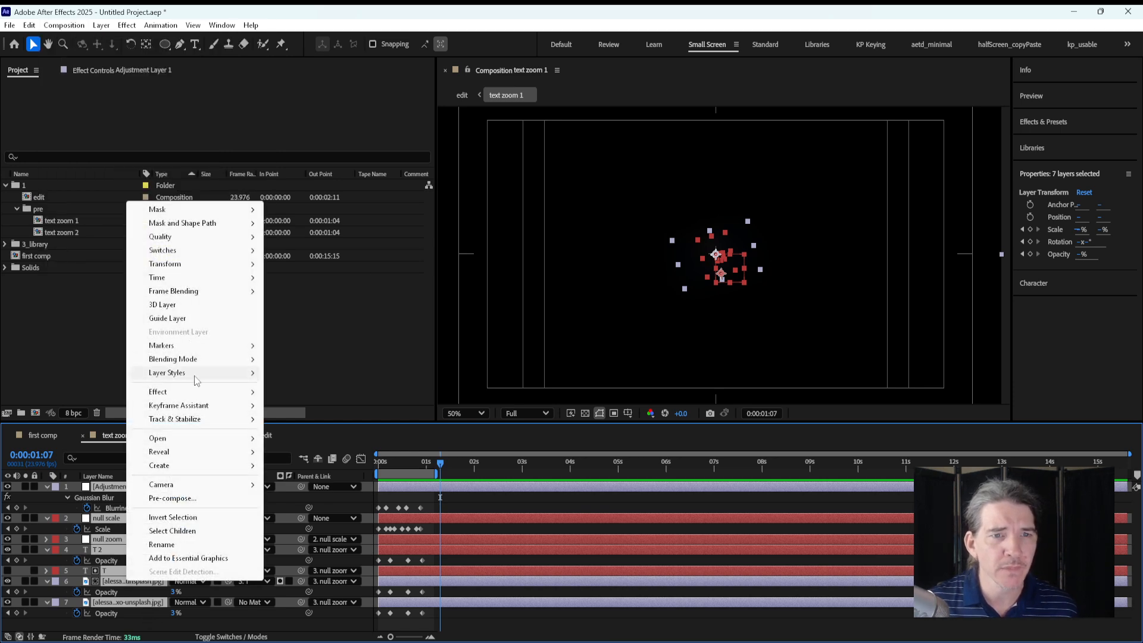
click(181, 499)
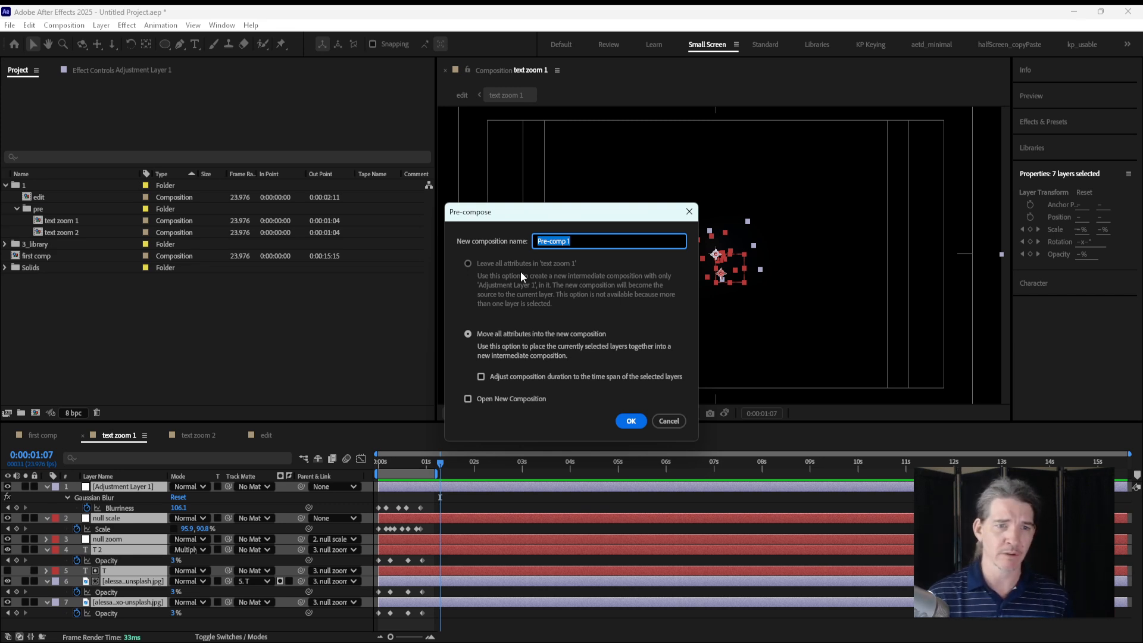
text(text 0)
key(Return)
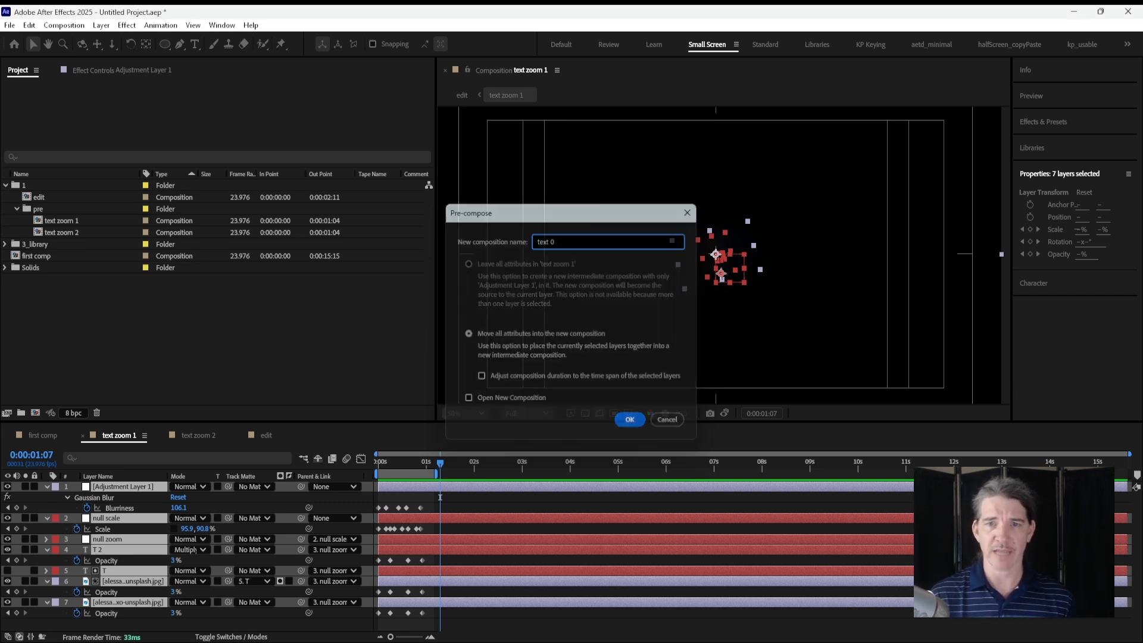
Step: Scrub text zoom 1 to 0:00:00:21, then open the nested text 0 composition and scrub back to its start
mouse_move(419, 473)
mouse_down()
mouse_move(383, 471)
mouse_move(437, 472)
mouse_move(421, 472)
mouse_up()
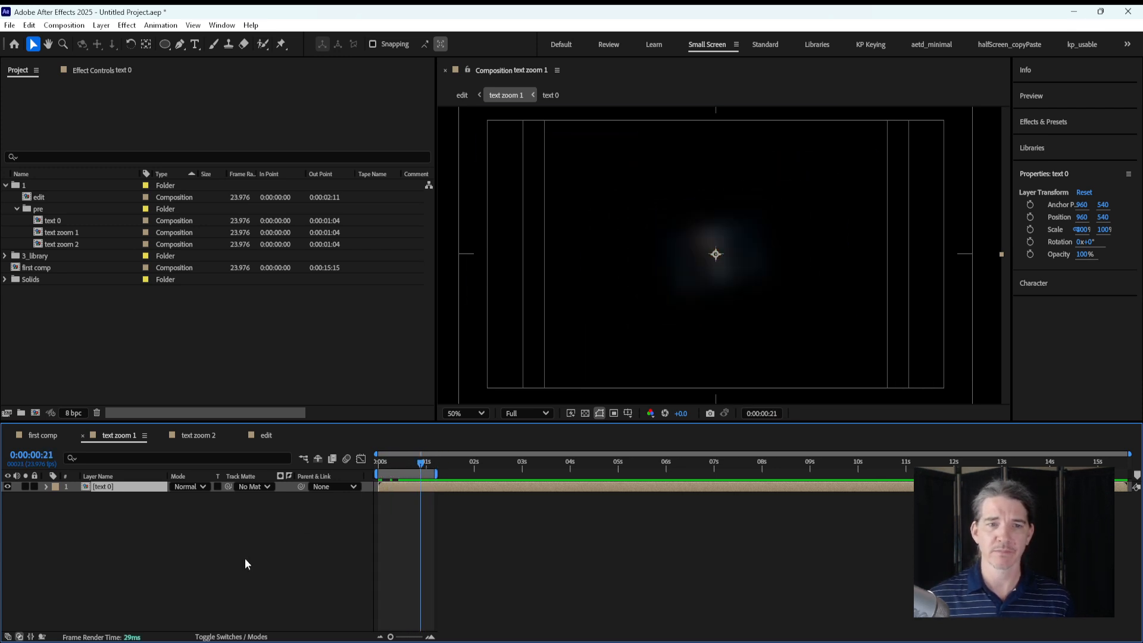
click(245, 559)
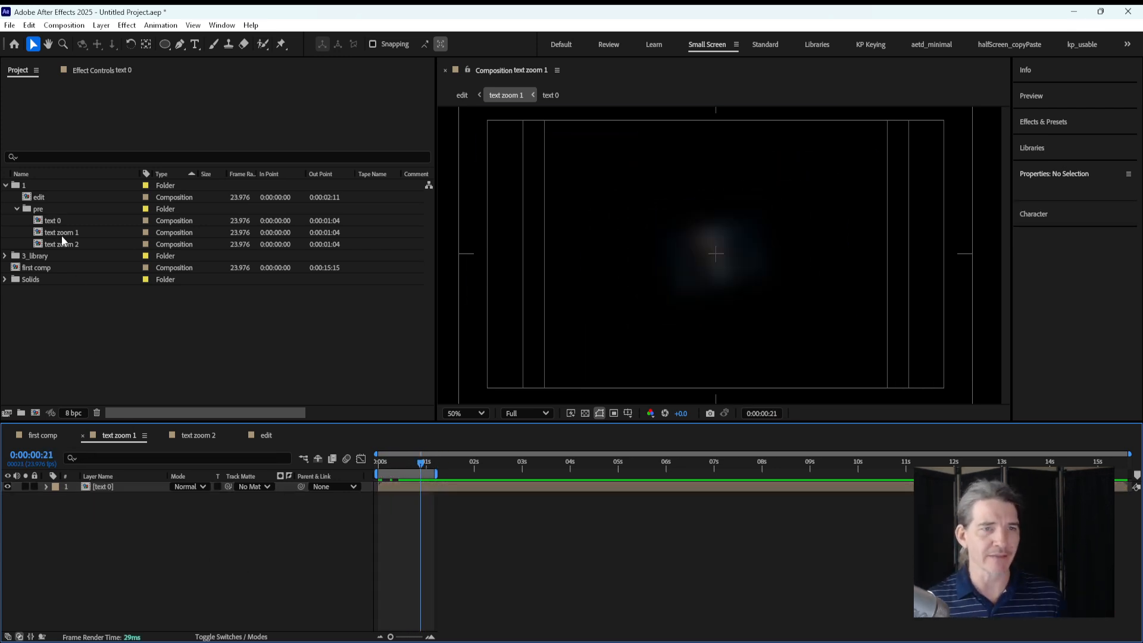
double_click(101, 486)
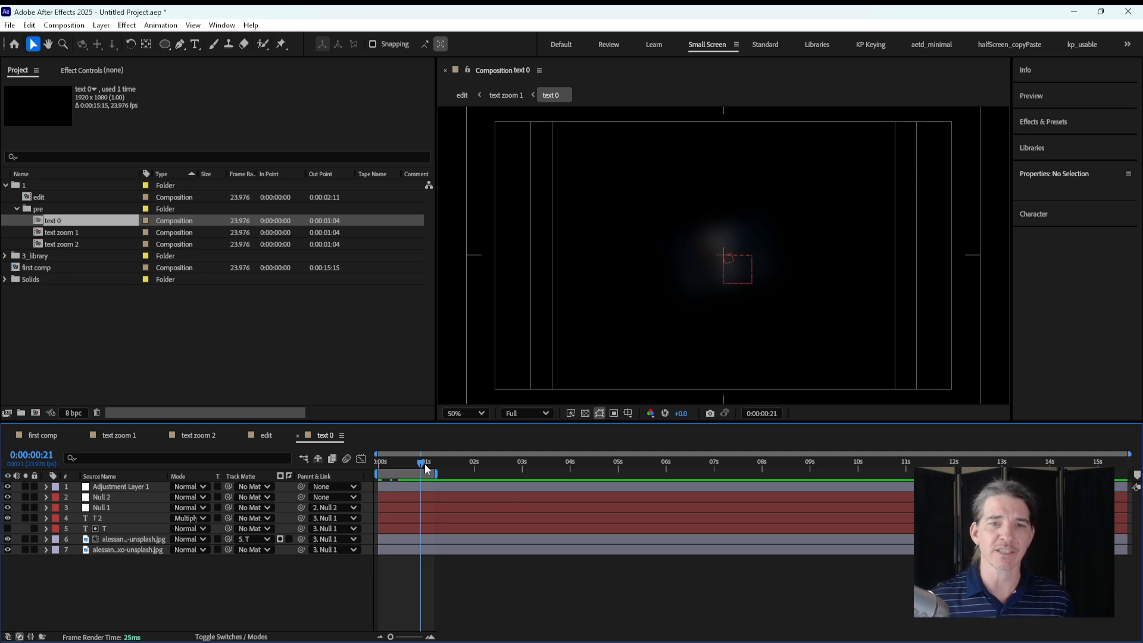
drag(424, 463, 362, 475)
Step: Open the edit composition and play its overlapping zooms, scrubbing to 0:00:02:04
click(158, 356)
double_click(38, 199)
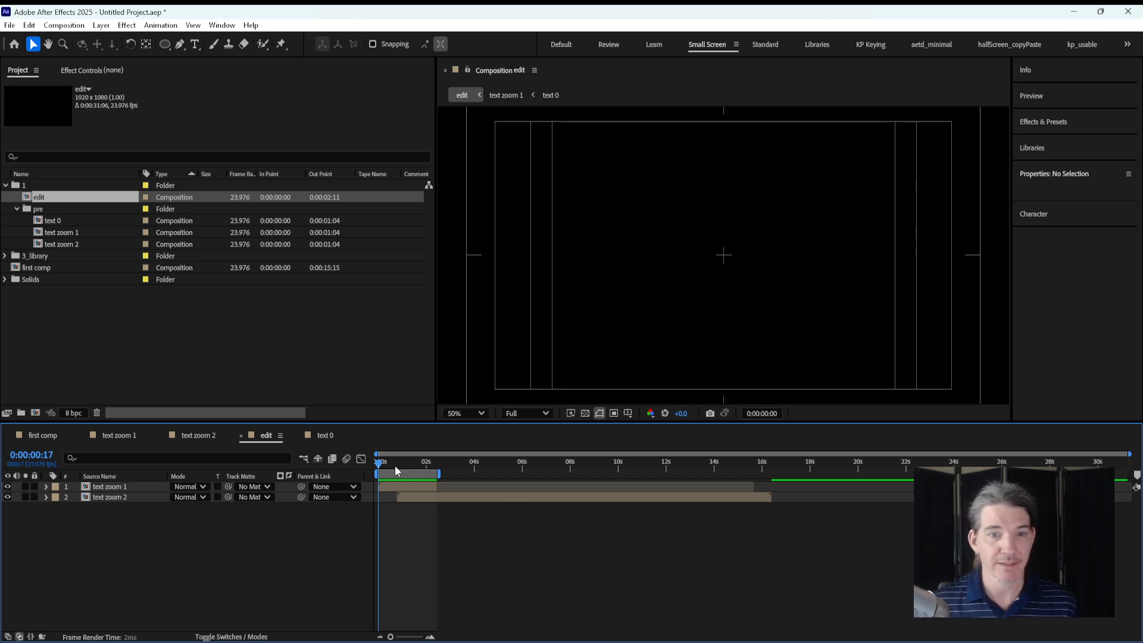
key(space)
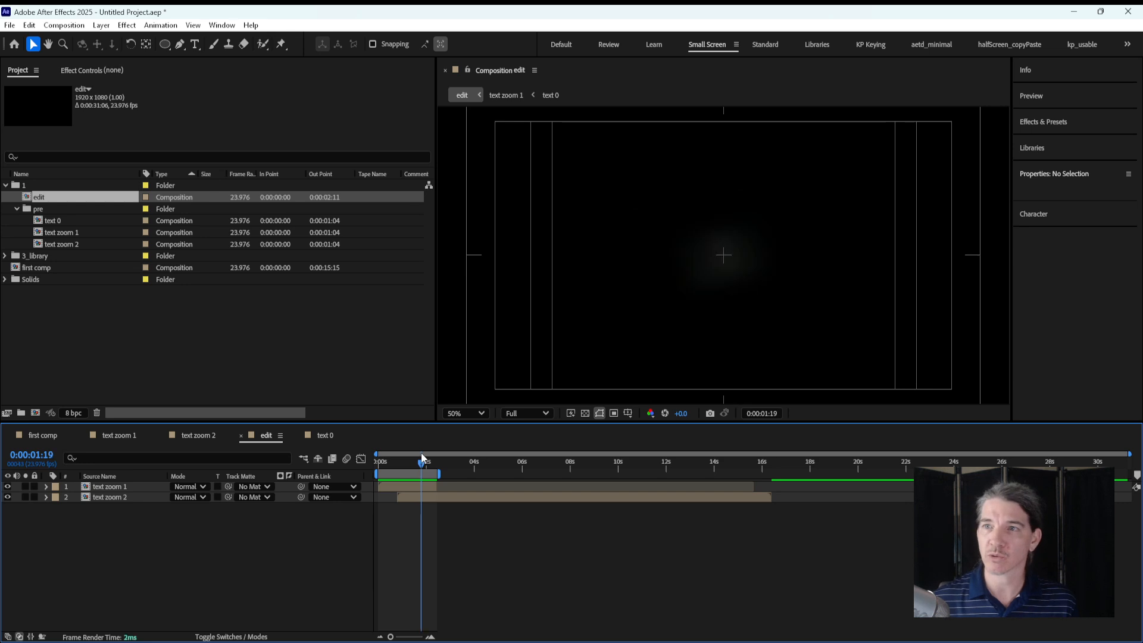
drag(423, 454, 430, 457)
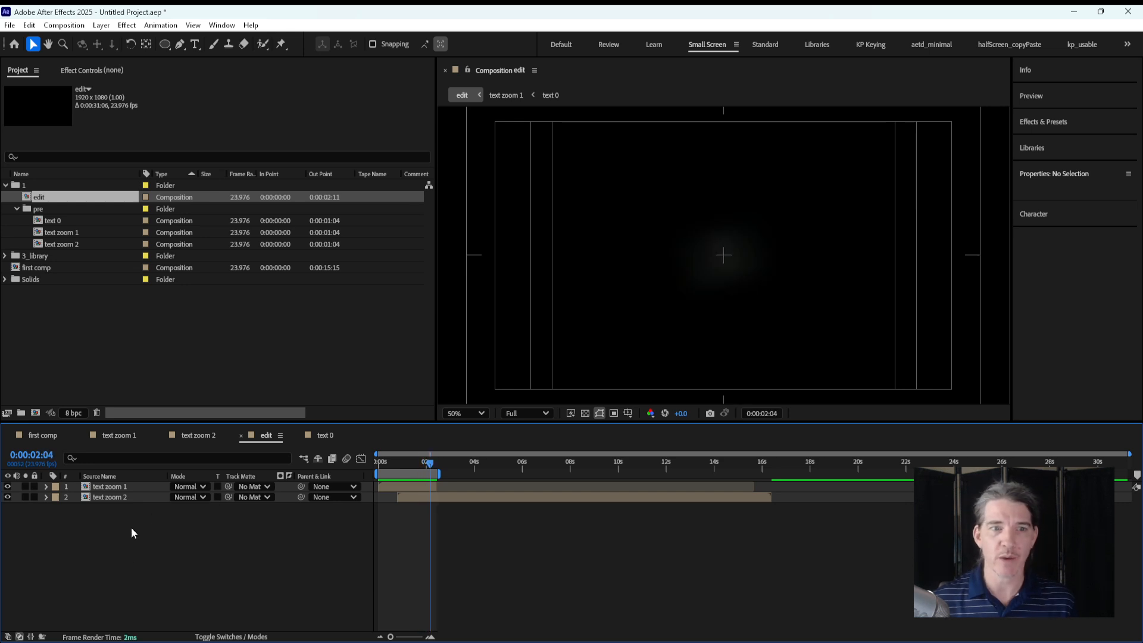
click(128, 487)
click(1037, 124)
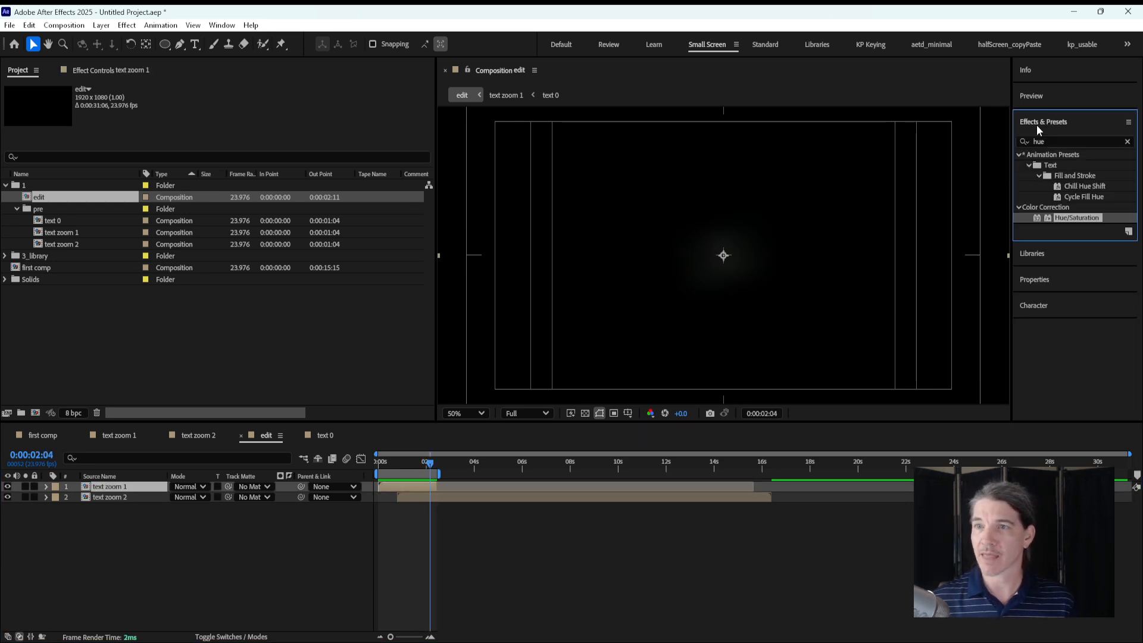
click(127, 25)
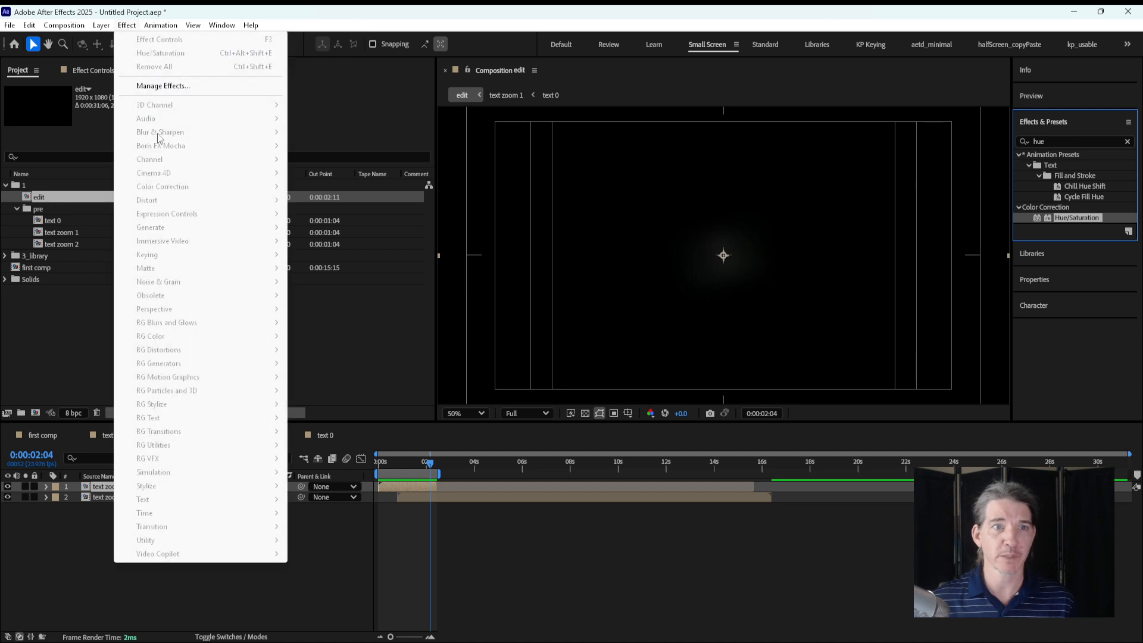
click(378, 550)
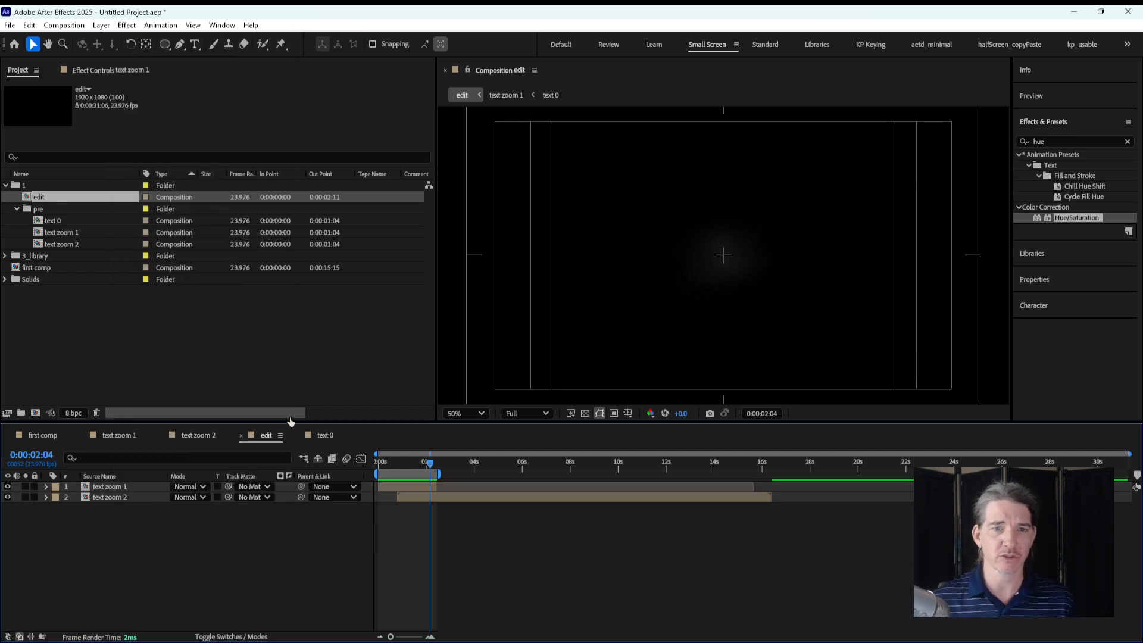
Step: Open text zoom 1 and the text 0 composition nested in it to view the layers
click(97, 437)
double_click(120, 486)
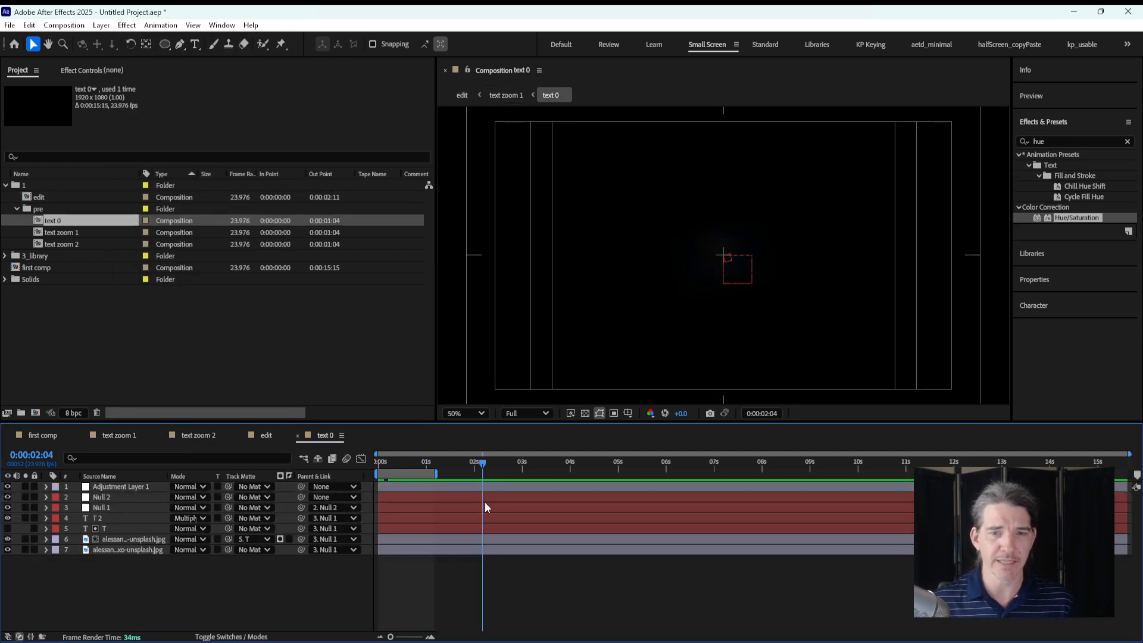
Step: Scrub the text 0 composition to 0:00:00:11 and select the snowboarder photo layer matted by the letter T
drag(483, 463, 400, 468)
click(124, 539)
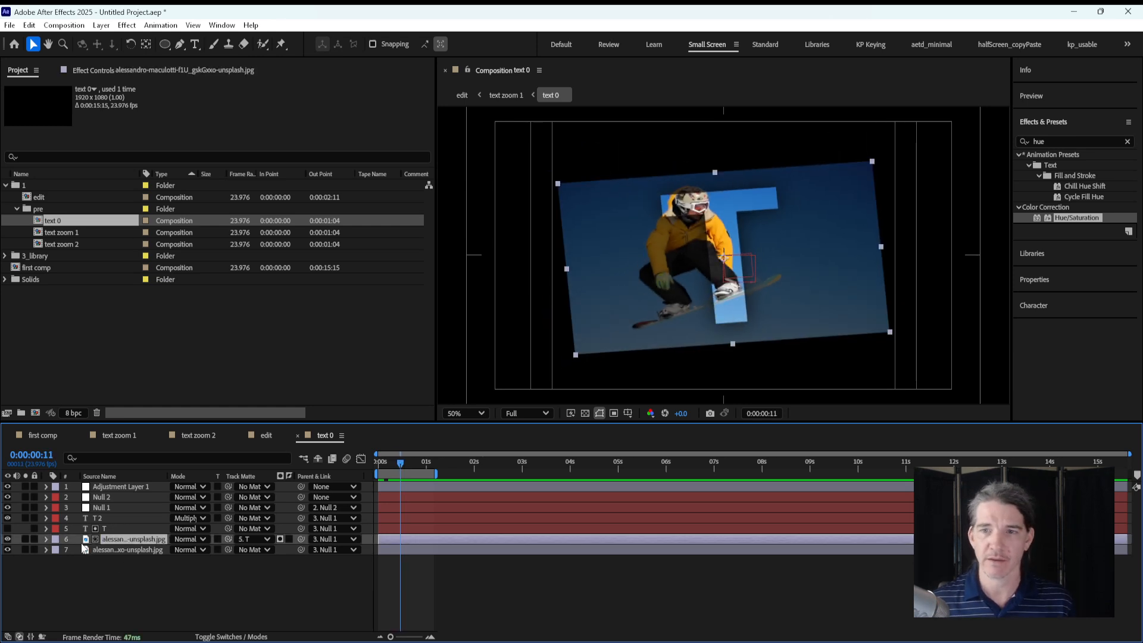
click(26, 539)
click(26, 540)
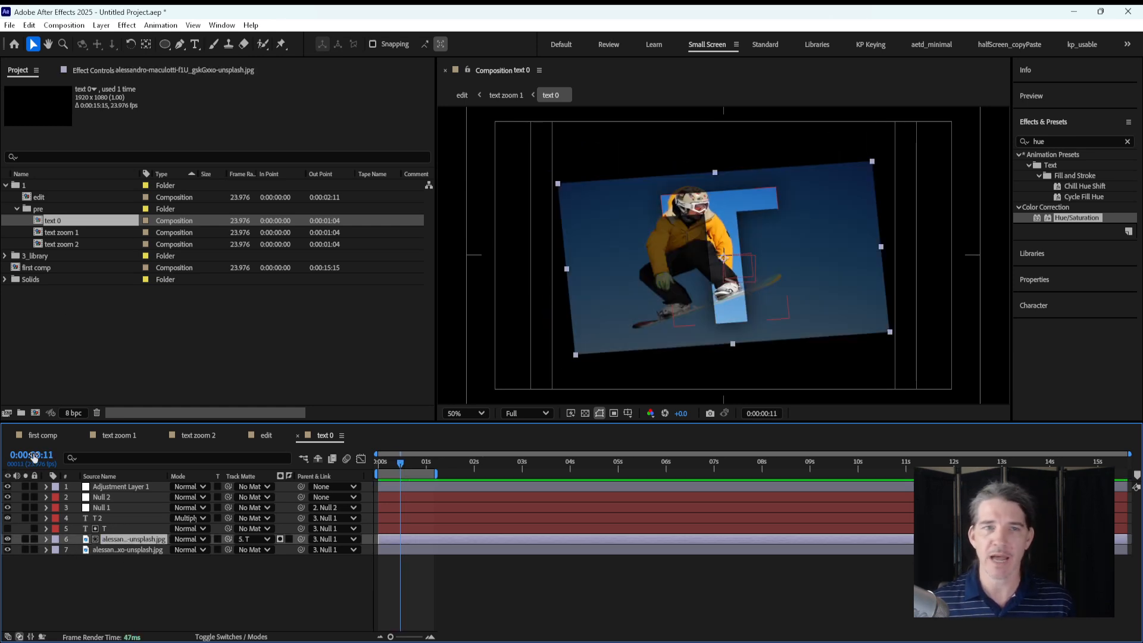
Step: Try Wave Warp on the matted photo layer with wave height 204 and wave width 130, and delete the effect
click(126, 25)
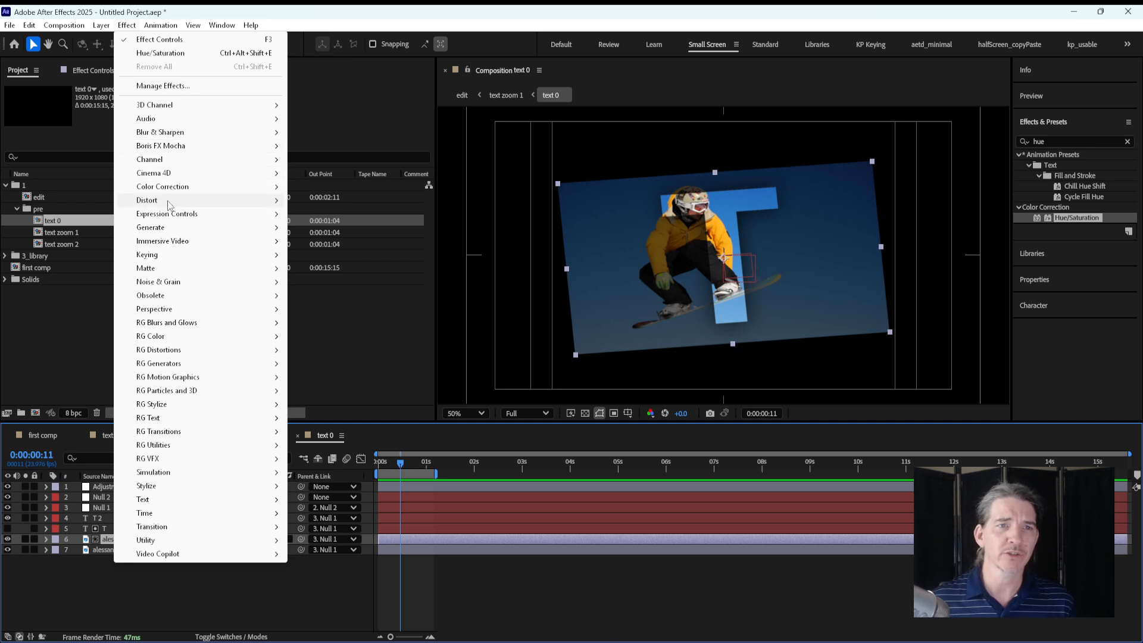
mouse_move(191, 201)
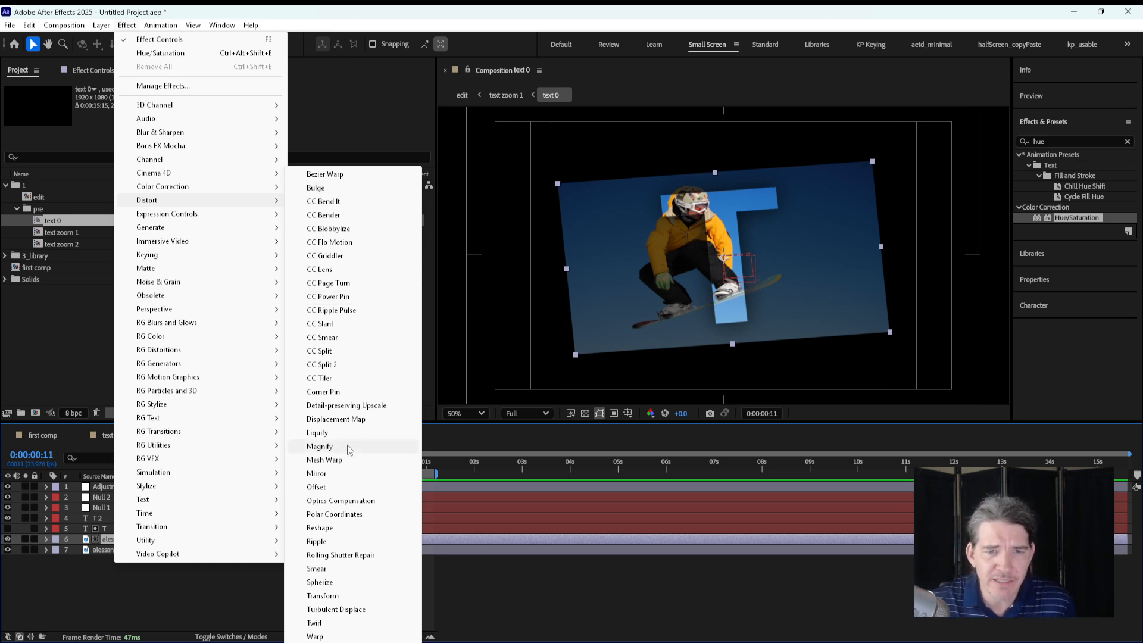
click(353, 609)
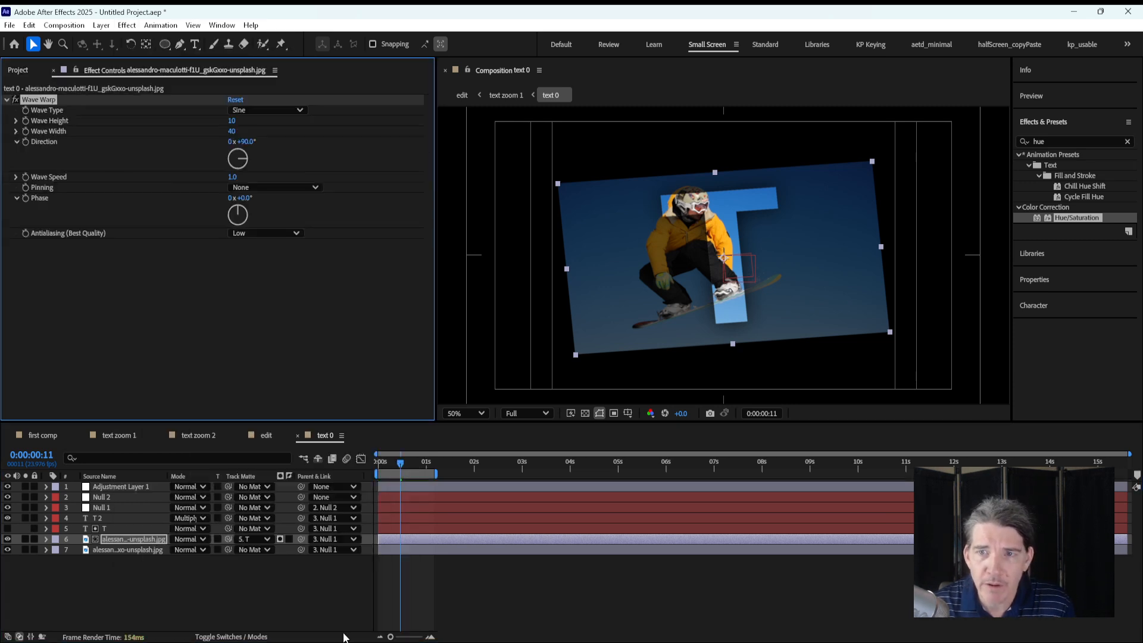
drag(242, 117, 346, 116)
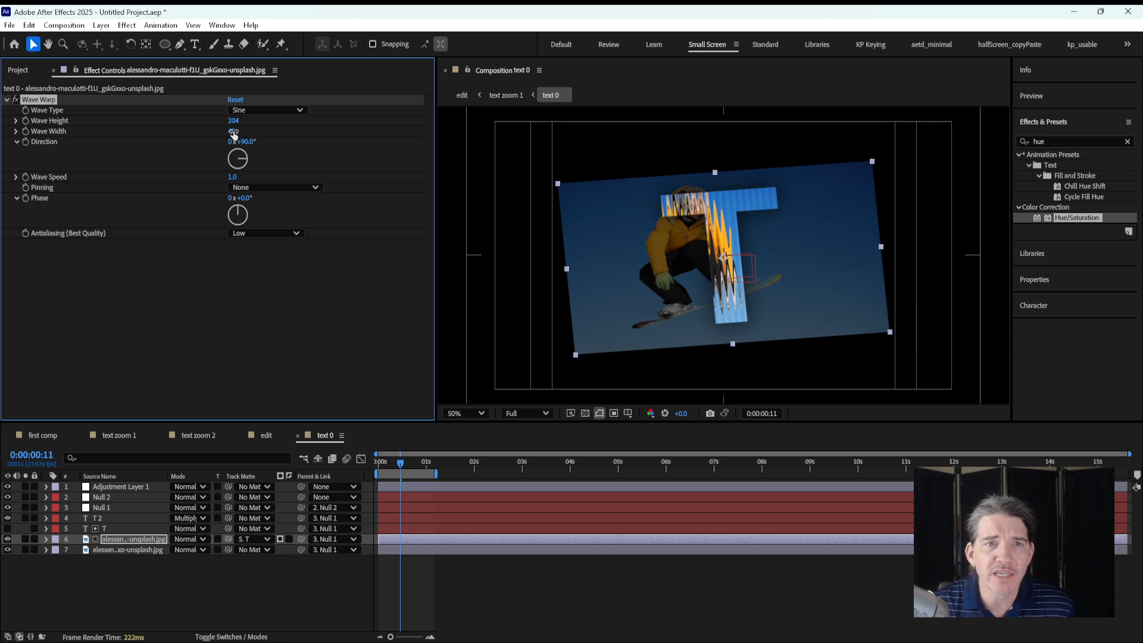
drag(234, 134, 765, 160)
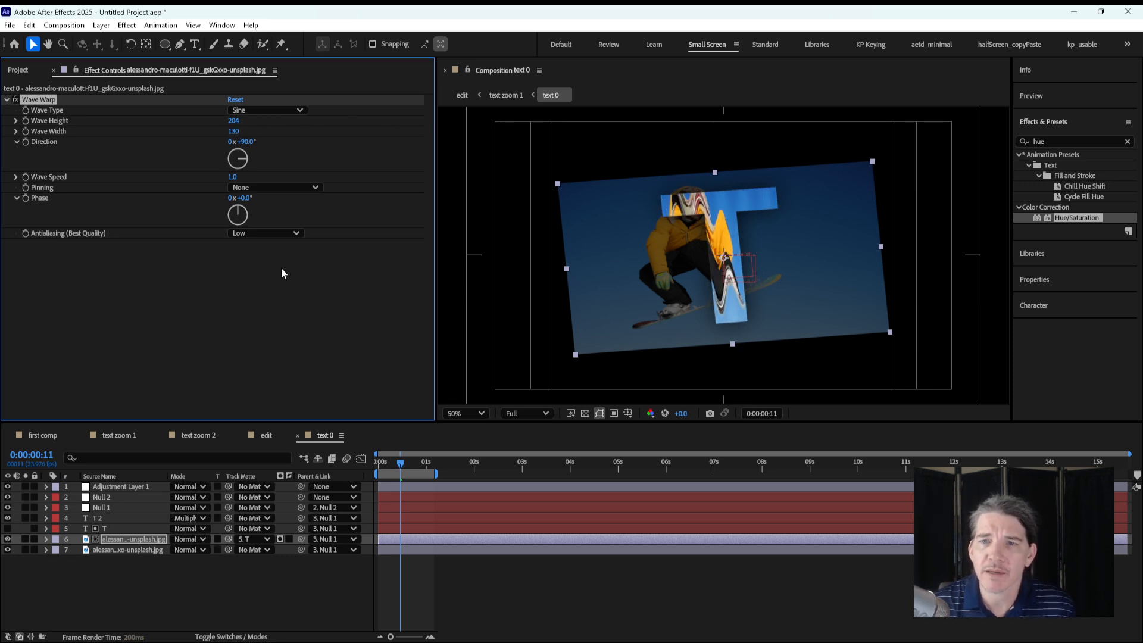
drag(281, 273, 49, 105)
key(Delete)
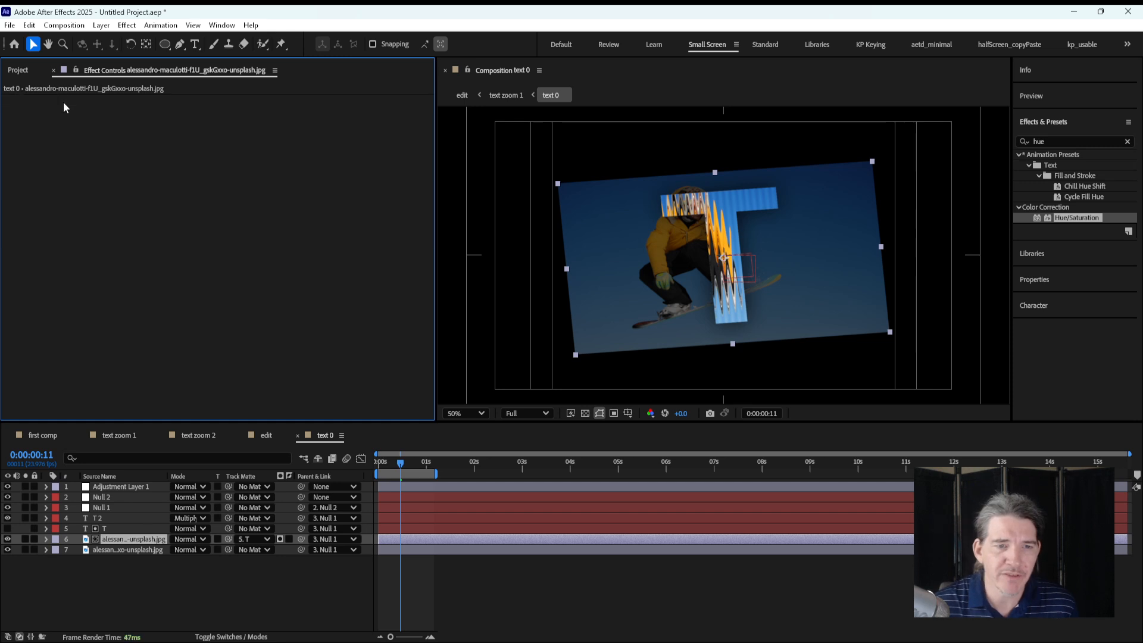
Step: Apply the Linear Wipe transition effect to the matted photo layer
click(127, 25)
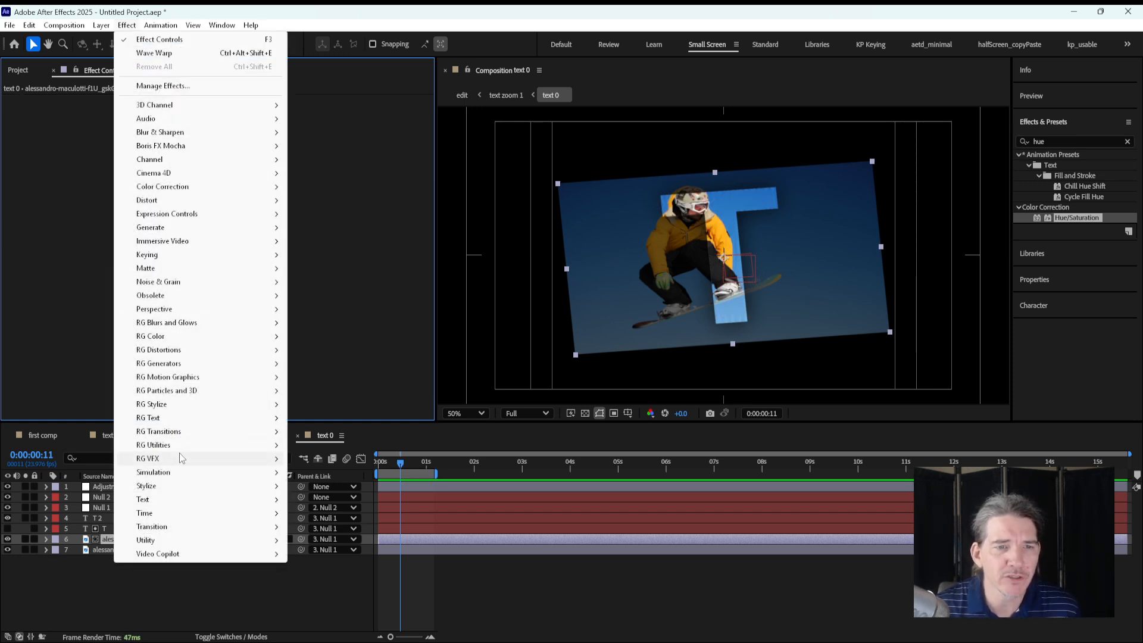
mouse_move(182, 527)
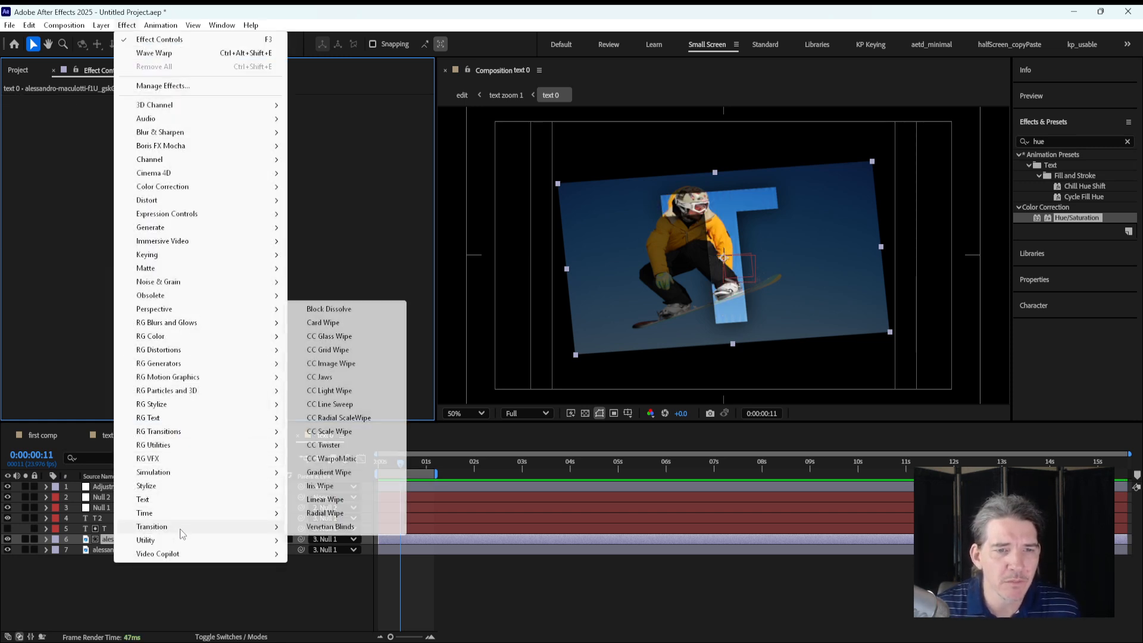
click(325, 500)
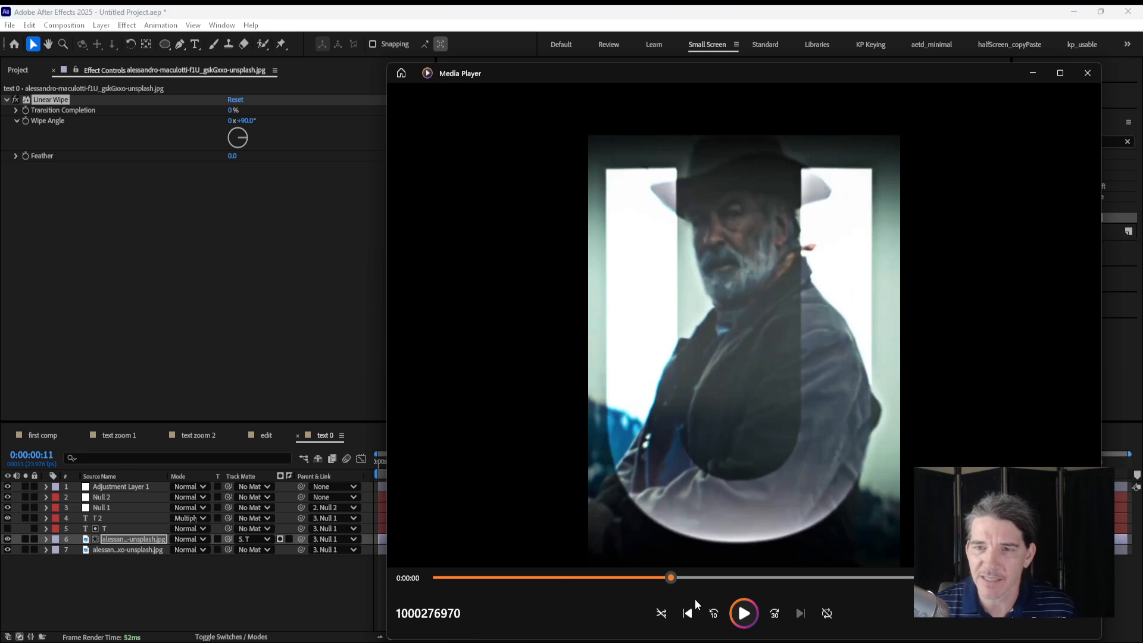
Step: Scrub the letter U reference clip in Media Player and return to the matted photo layer in After Effects
drag(571, 578, 656, 548)
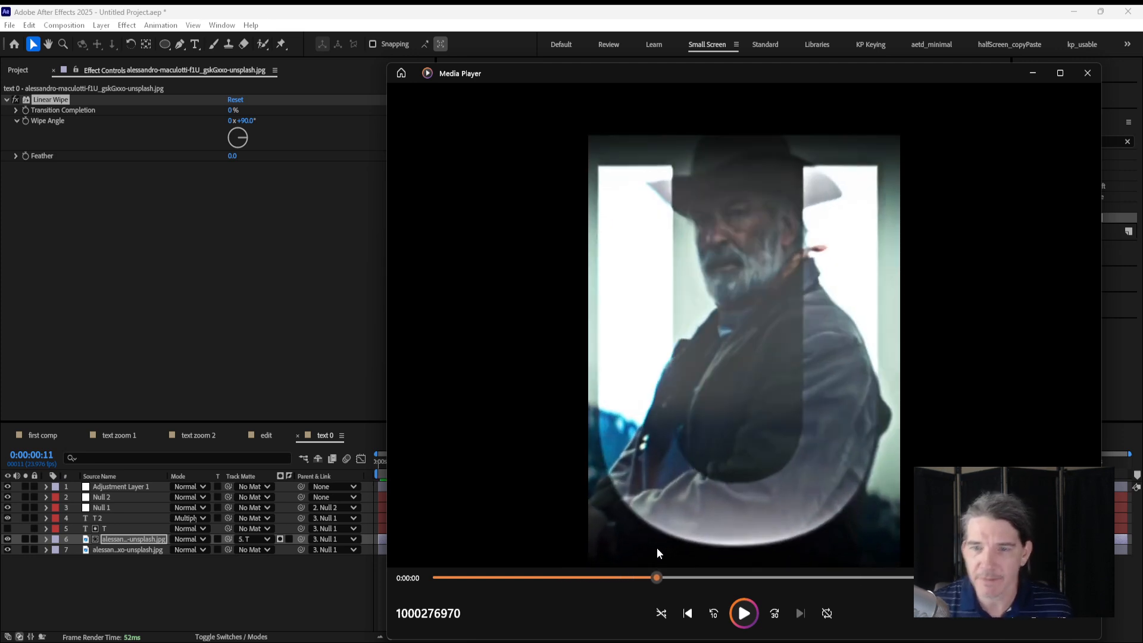
click(189, 564)
click(148, 540)
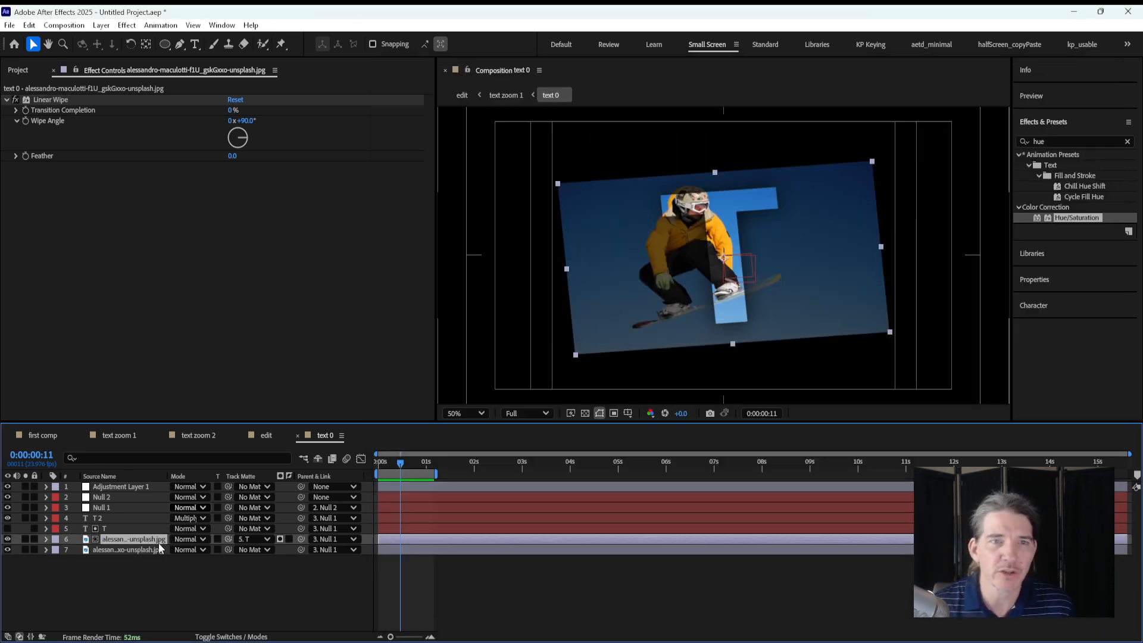
Step: Apply Turbulent Displace to the matted photo layer and review its displacement types, keeping Turbulent
click(127, 25)
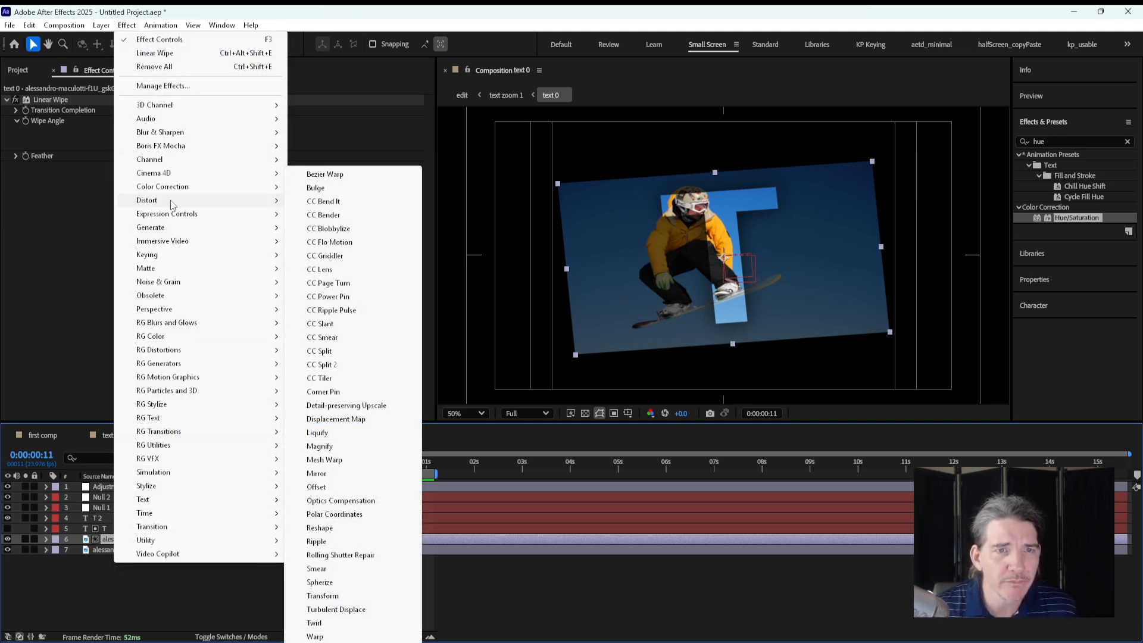
click(362, 608)
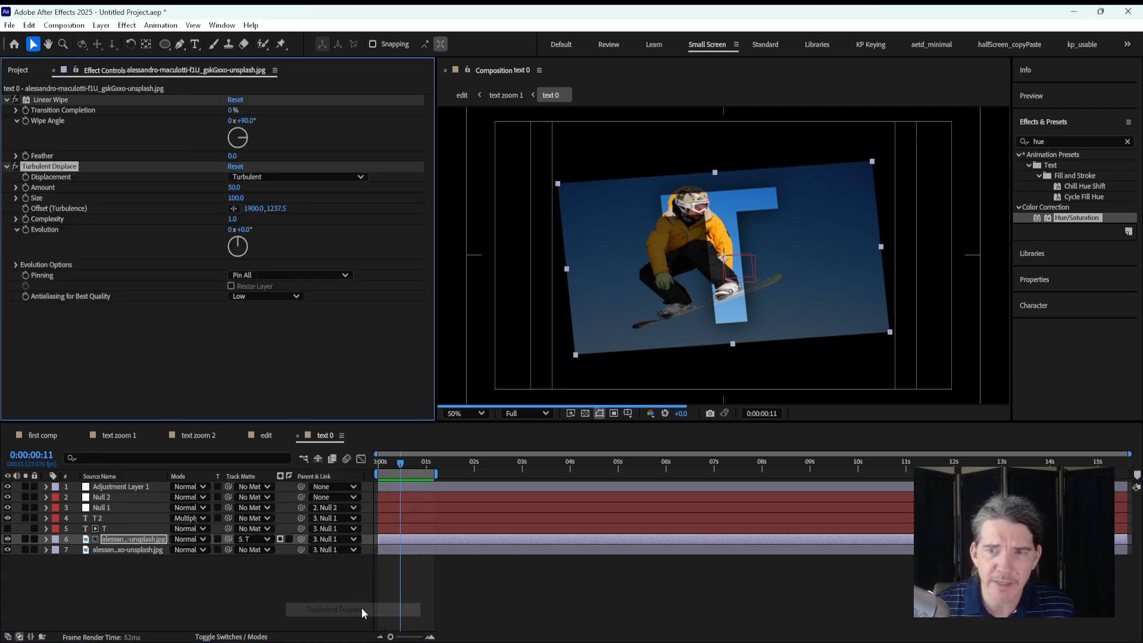
key(period)
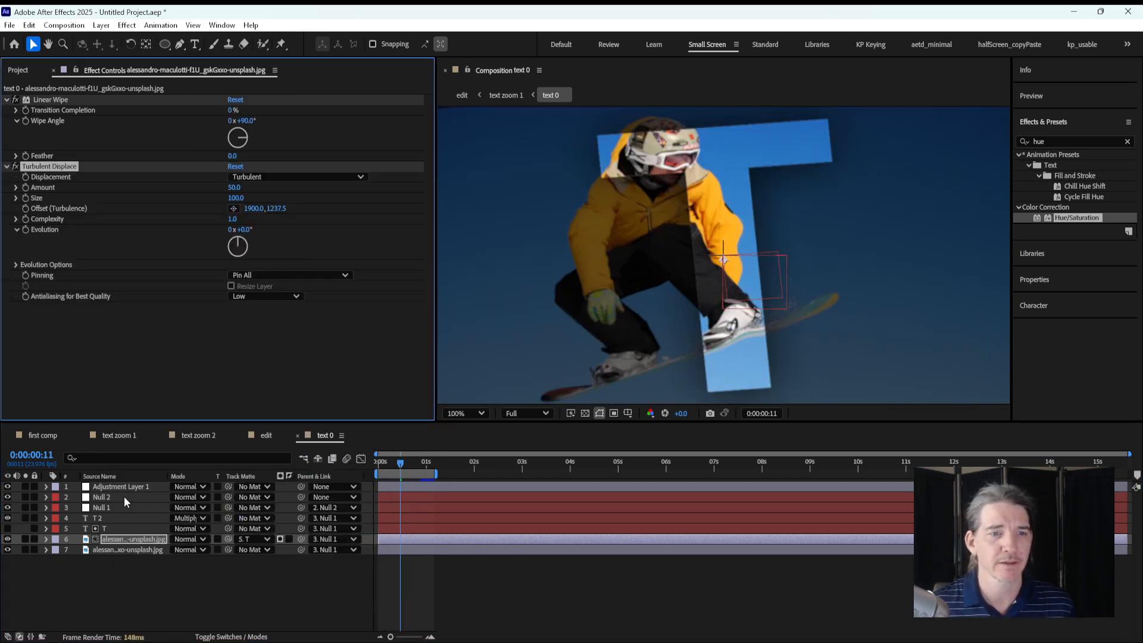
click(252, 177)
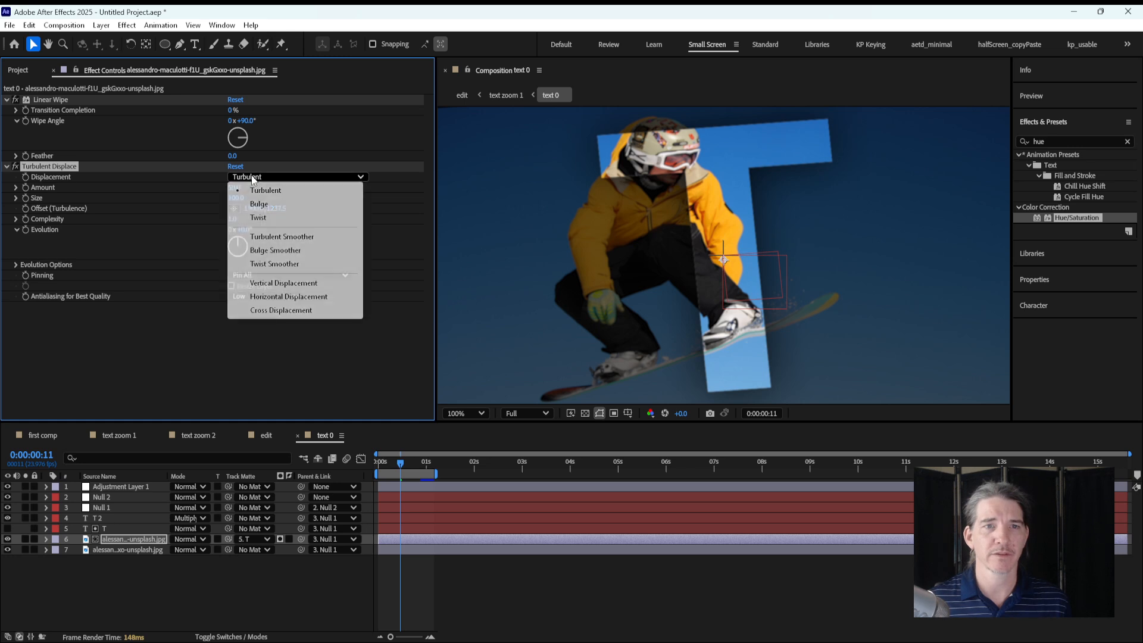
click(182, 191)
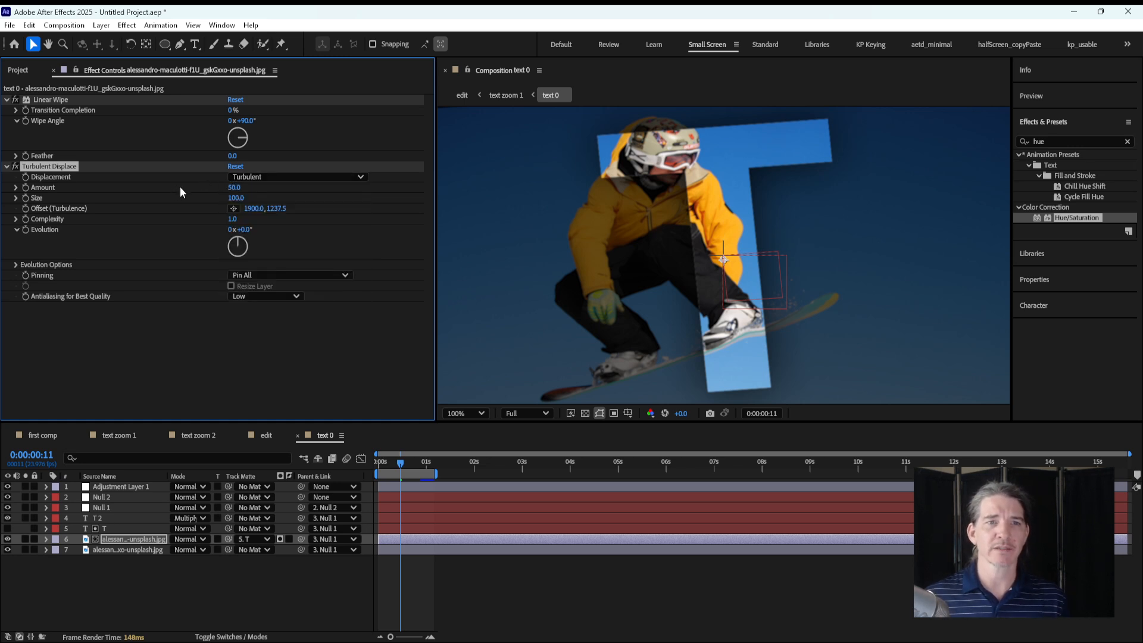
Step: Set Turbulent Displace to amount 57, size 128 and evolution 176°, testing how the evolution distorts the photo
mouse_move(230, 190)
mouse_down()
mouse_move(277, 195)
mouse_move(198, 212)
mouse_move(220, 208)
mouse_up()
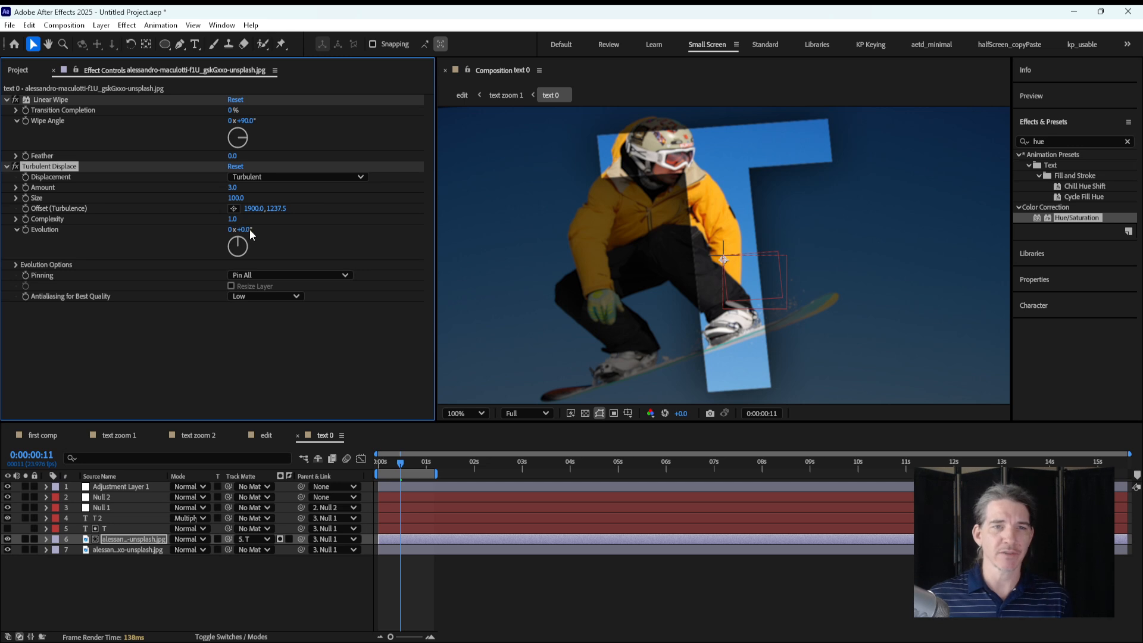
drag(260, 227, 715, 249)
drag(710, 187, 575, 224)
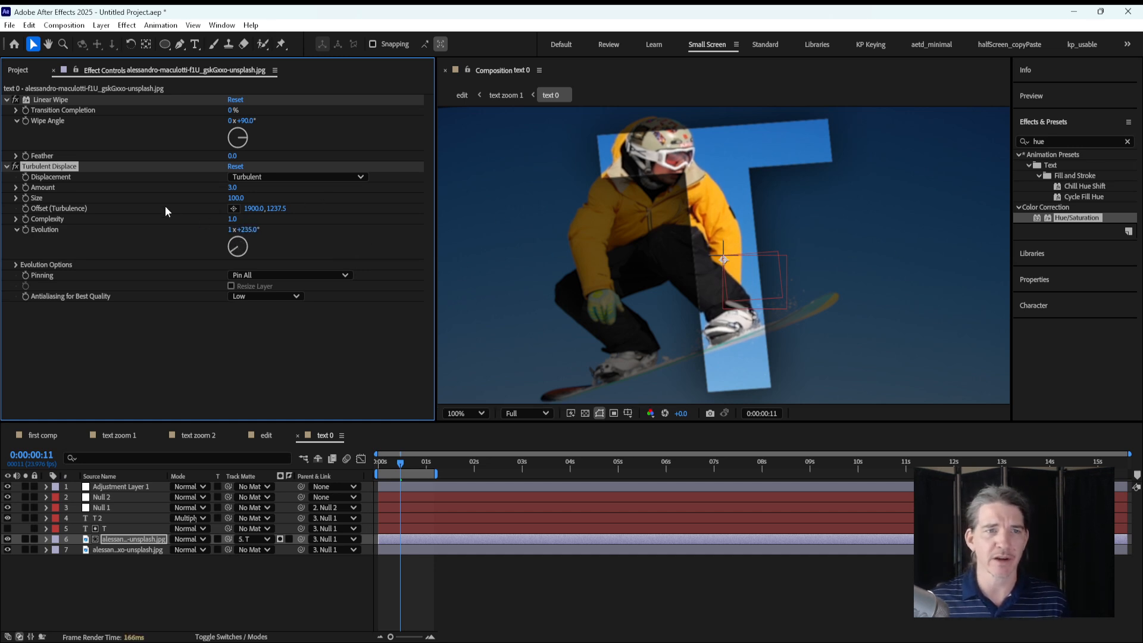
drag(233, 189, 4, 267)
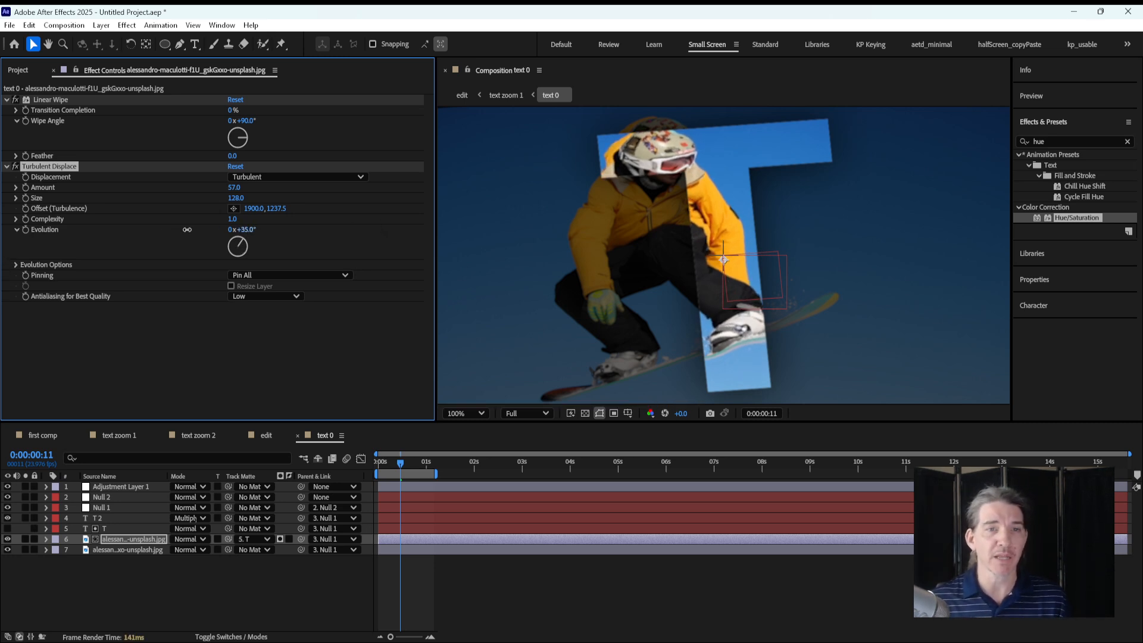
drag(187, 229, 487, 243)
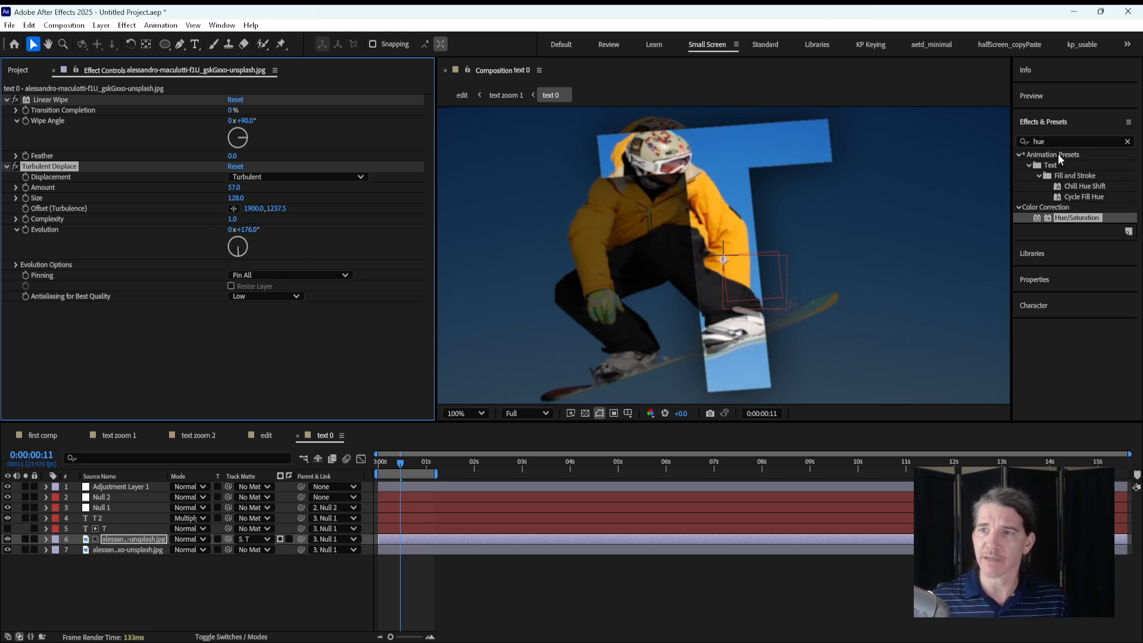
Step: Apply Tritone to the matted photo layer with orange midtones FC8500 and a 32% blend with the original
click(101, 25)
mouse_move(163, 177)
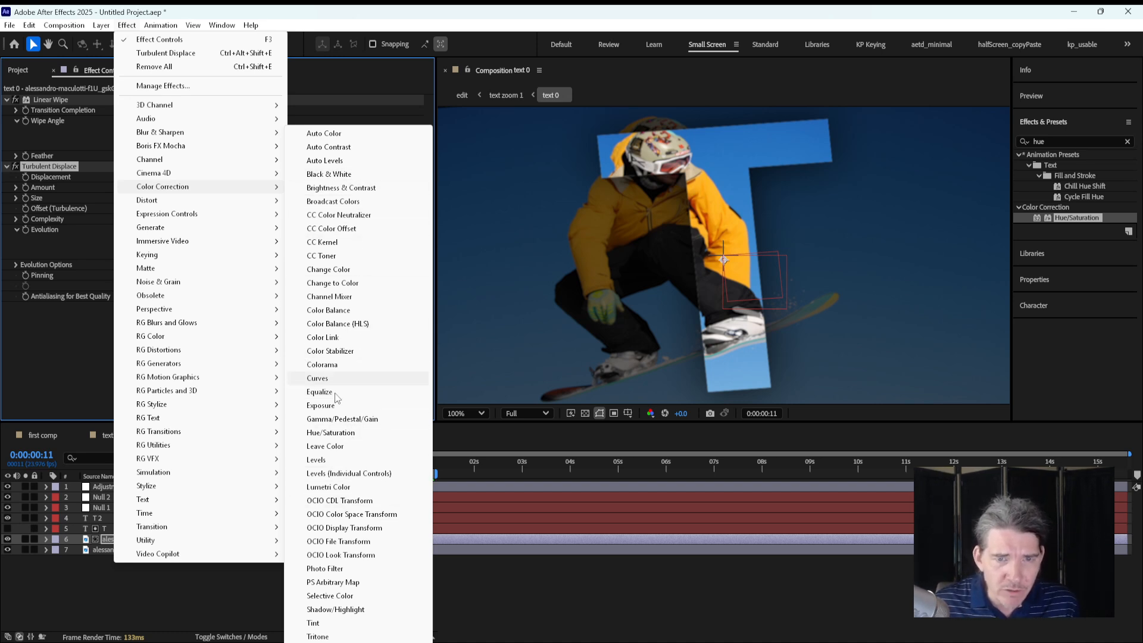
click(318, 636)
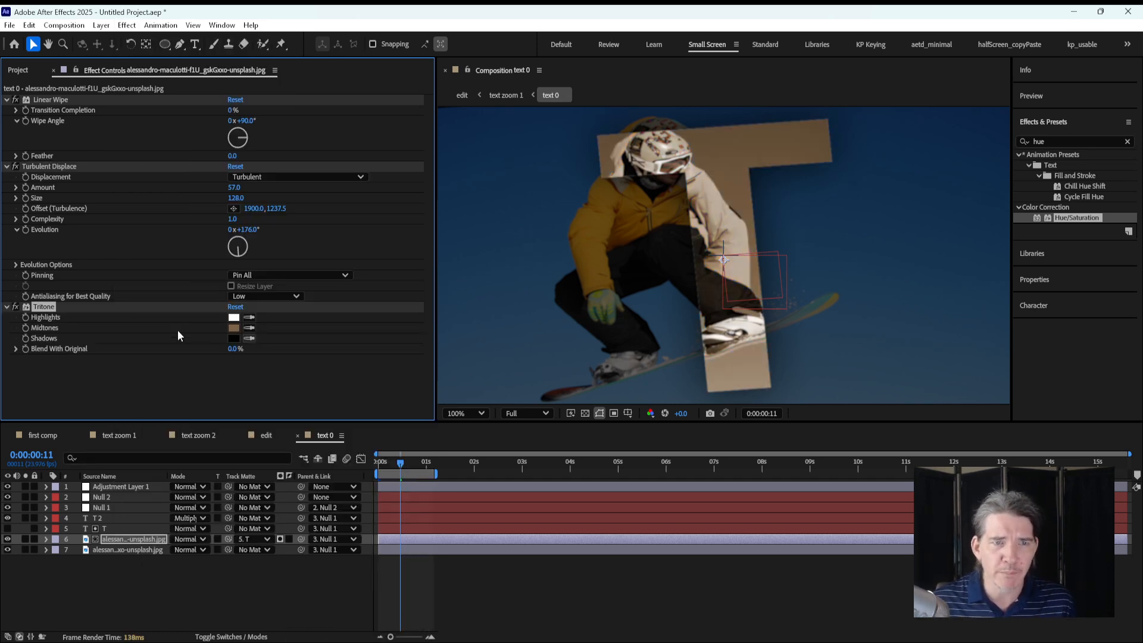
click(234, 327)
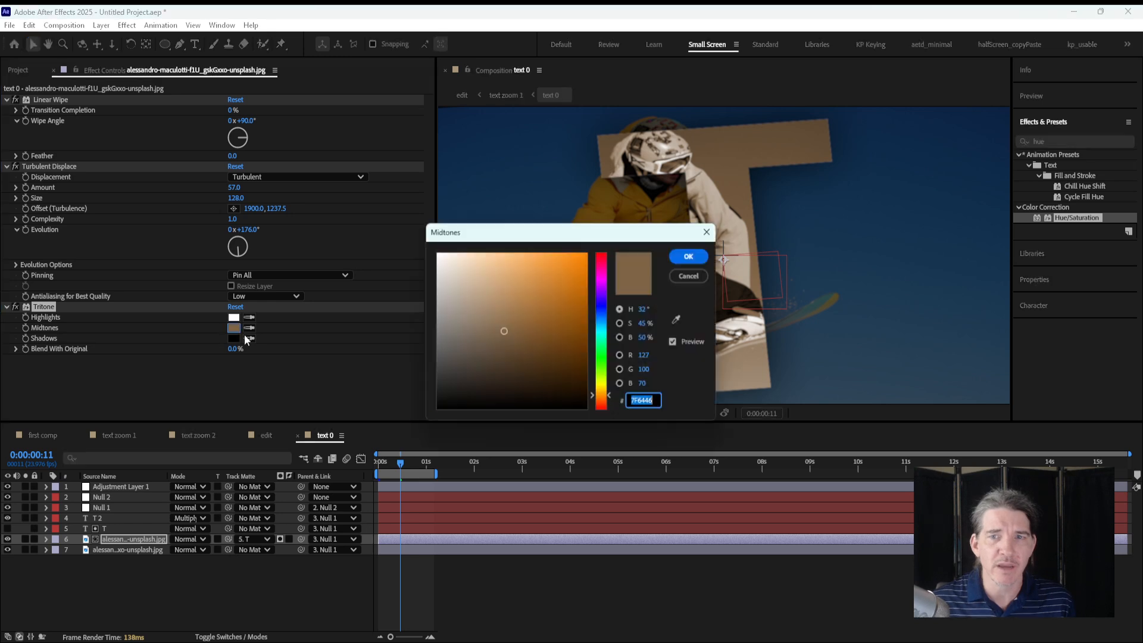
text(FC8500)
click(690, 256)
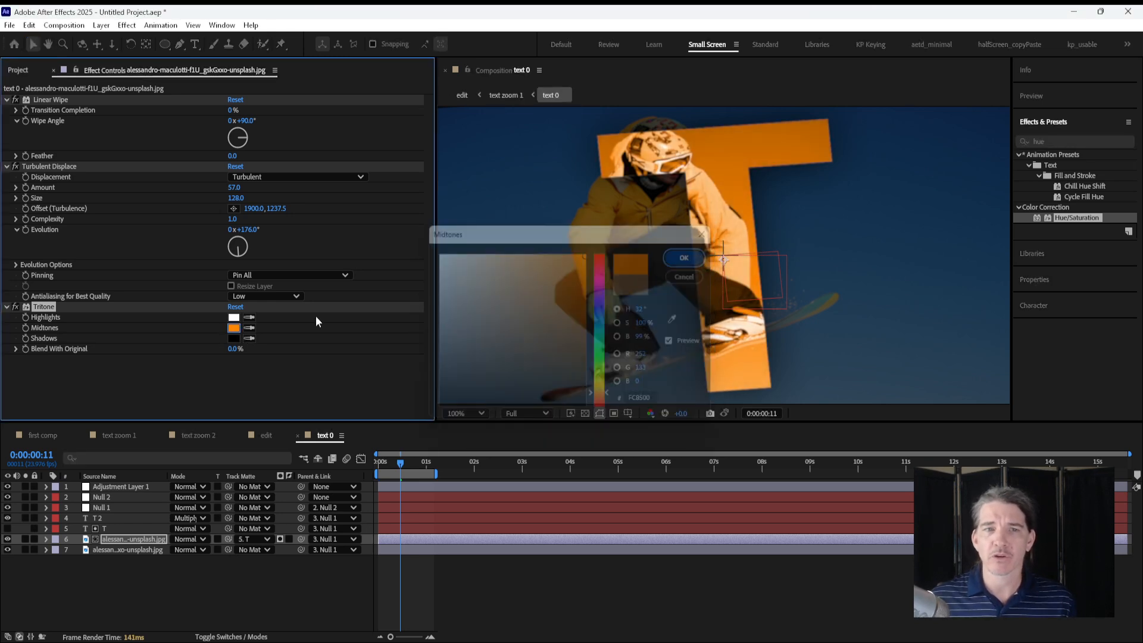
click(230, 360)
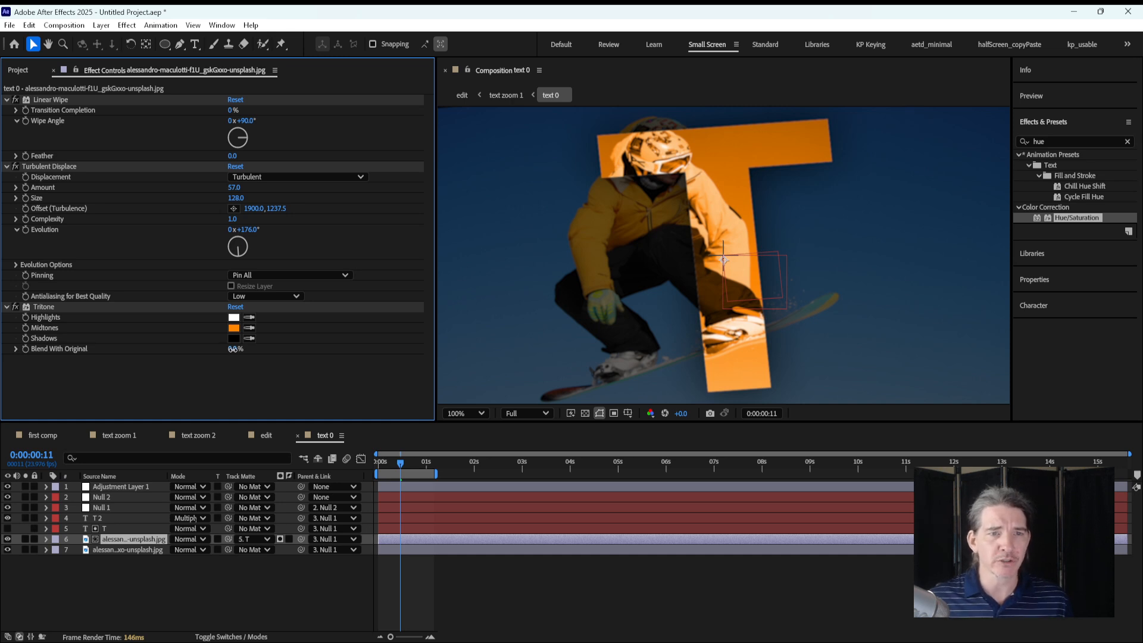
drag(232, 349, 580, 327)
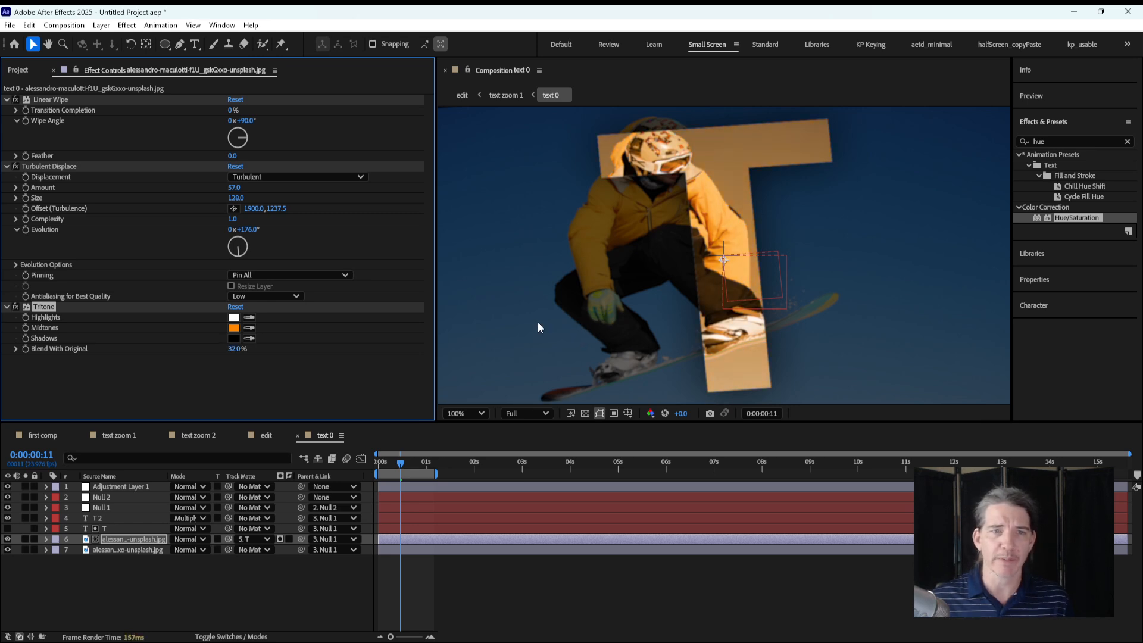
Step: Keyframe the Turbulent Displace evolution from the composition's start to 3x+85° at 0:00:01:04
drag(403, 465, 379, 464)
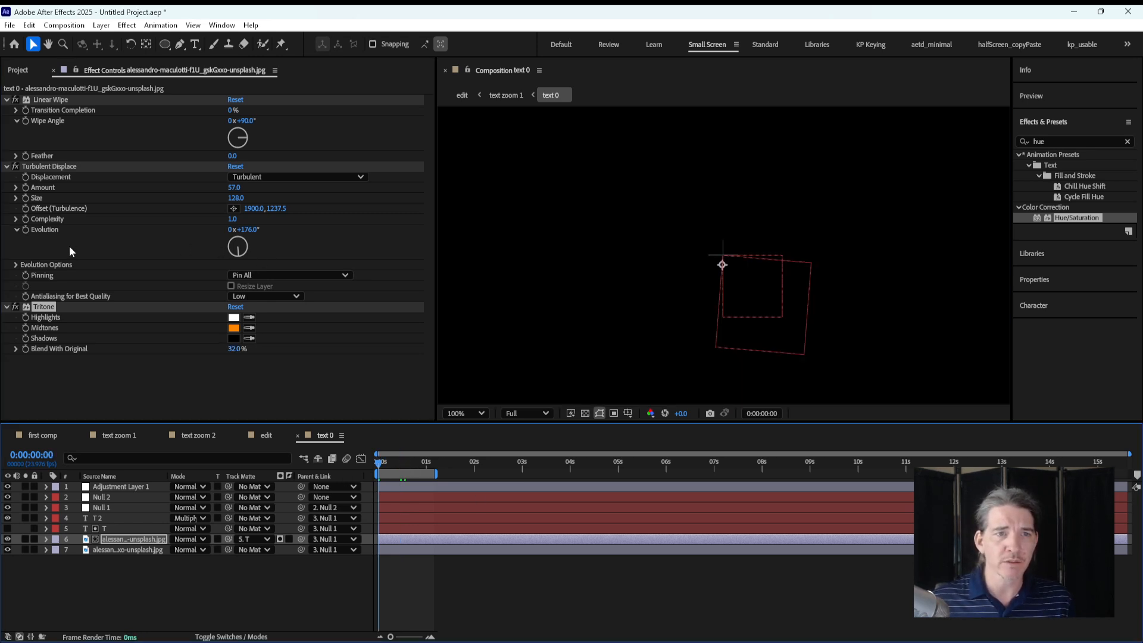
click(24, 234)
drag(429, 466, 437, 469)
drag(248, 231, 325, 232)
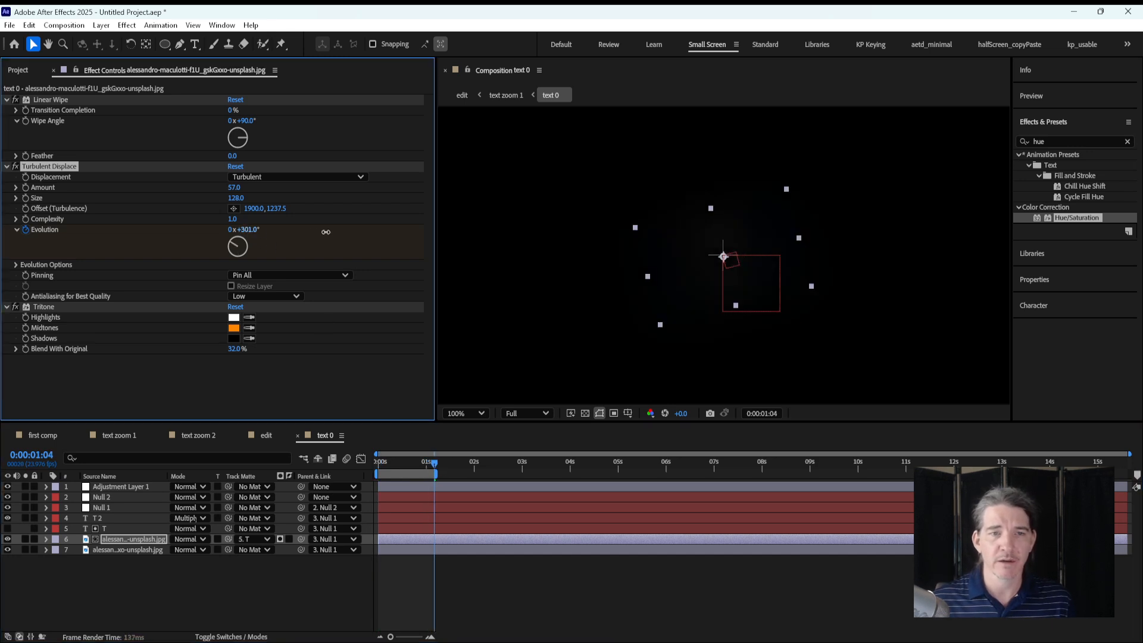
Step: Preview the text 0 composition to check the animated displacement and tint inside the letter, stopping at 0:00:00:15
key(space)
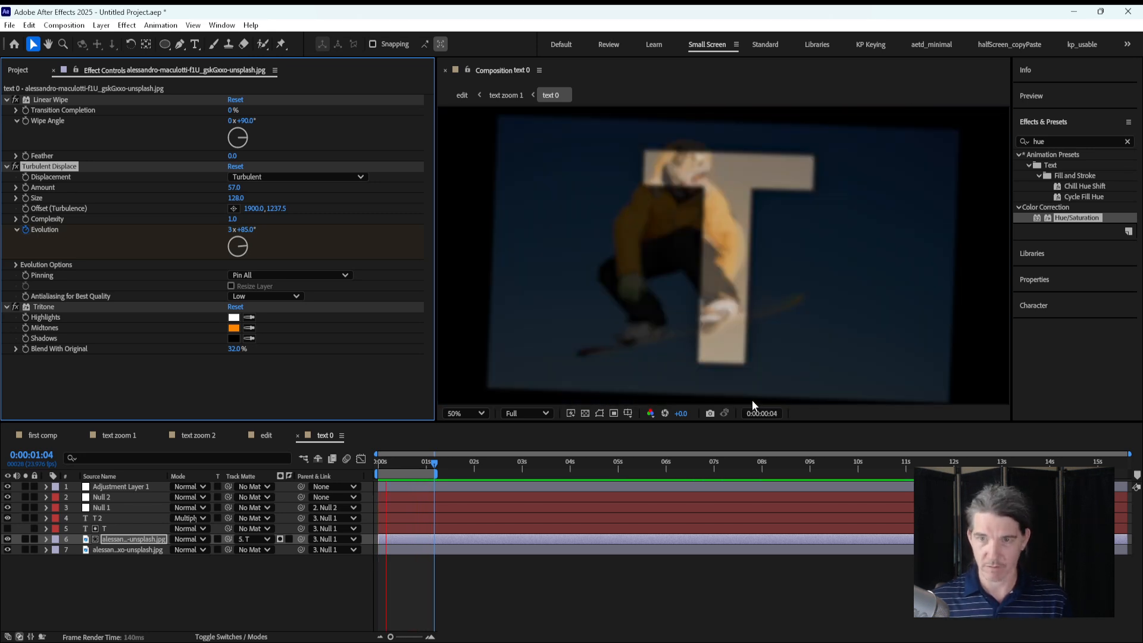
scroll(753, 399, down, 2)
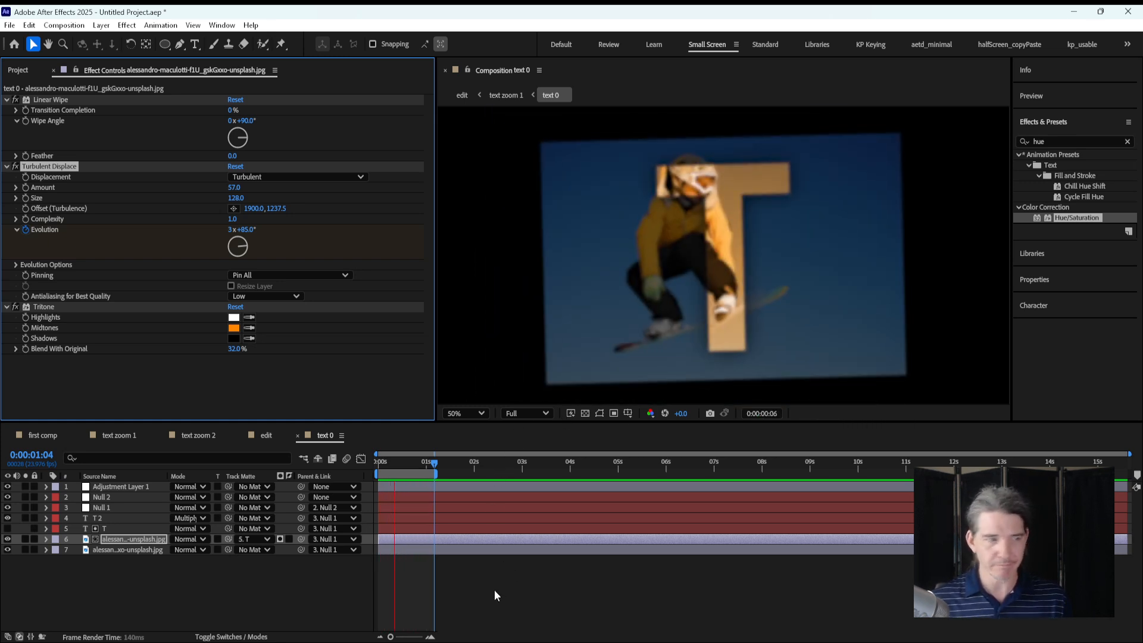
click(494, 589)
key(space)
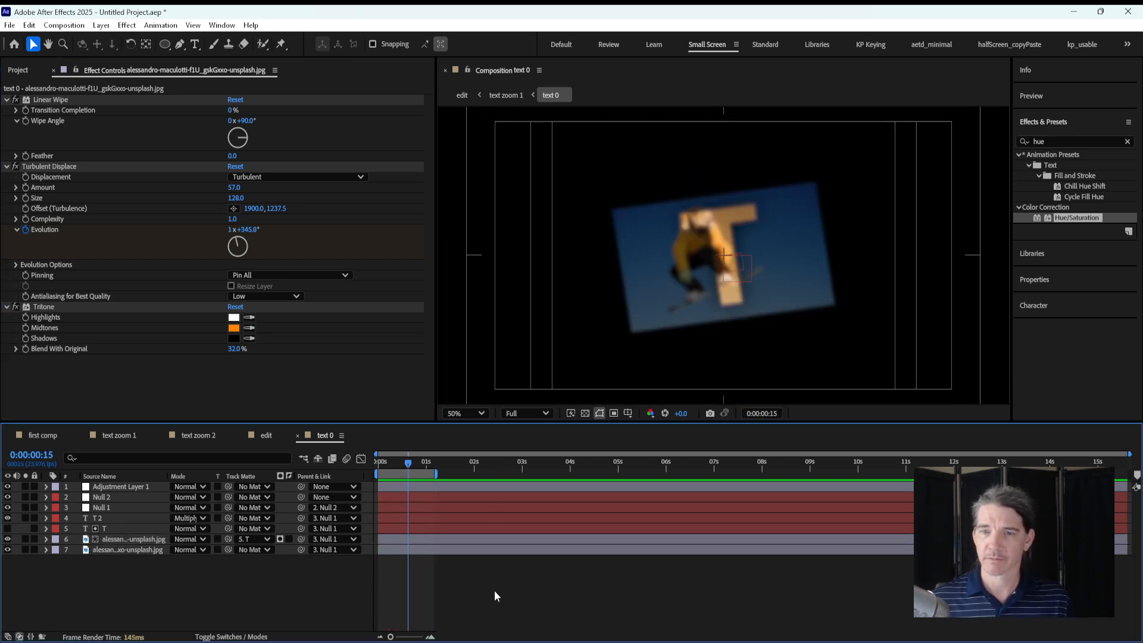
key(comma)
Step: Check the nested result in text zoom 1 and open text zoom 2
click(135, 437)
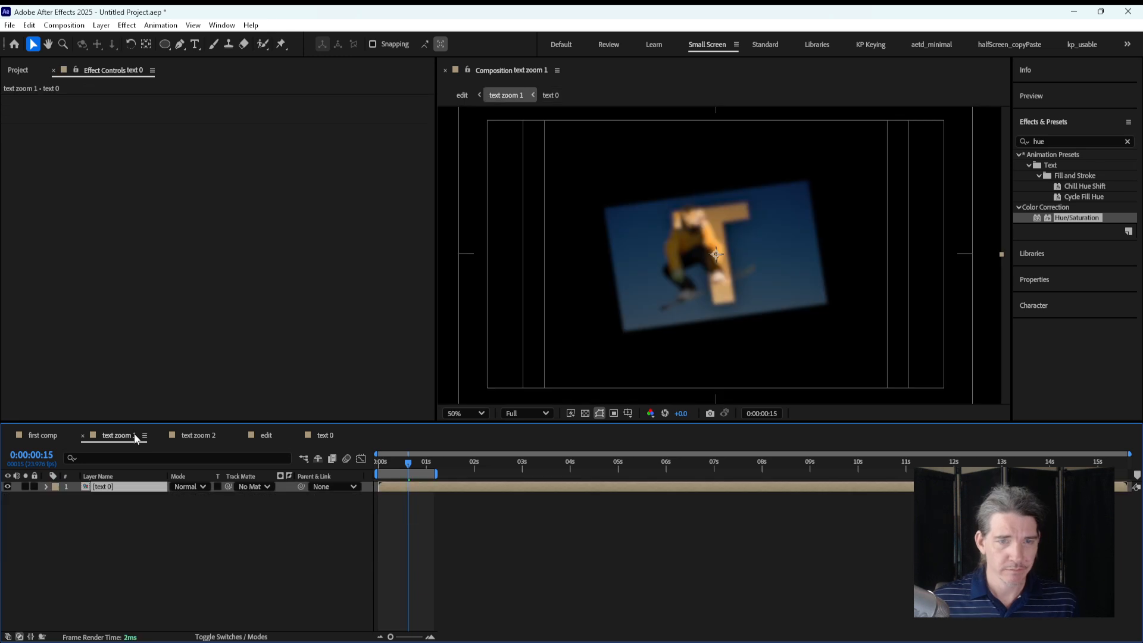
click(596, 561)
click(188, 440)
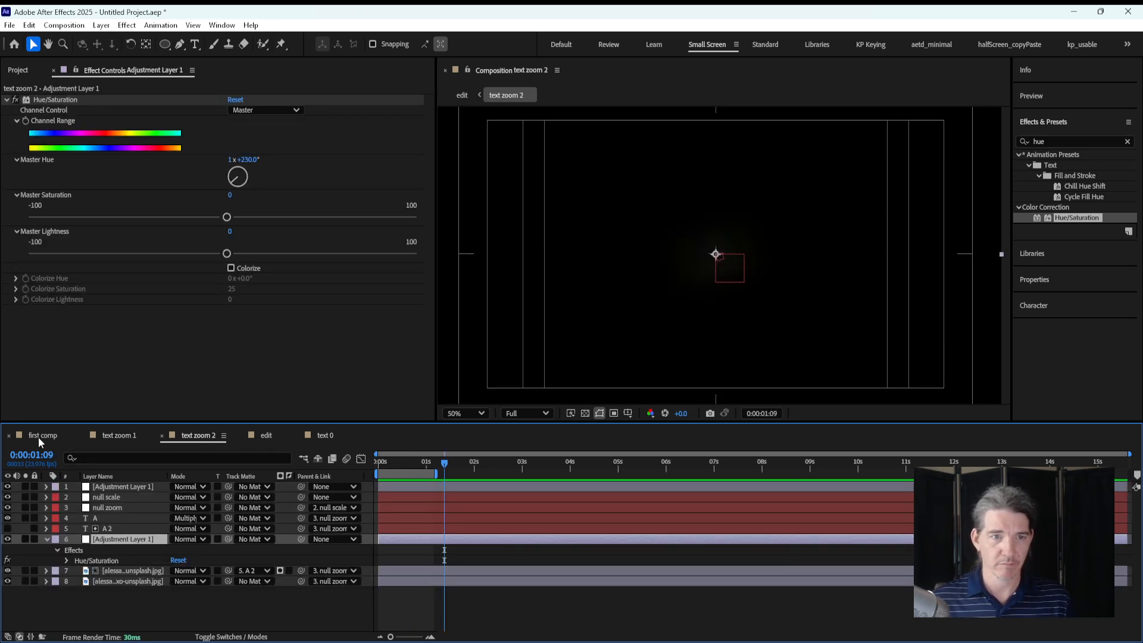
Step: Look through the open compositions, return to text 0 and show the project's item list
click(40, 437)
click(204, 440)
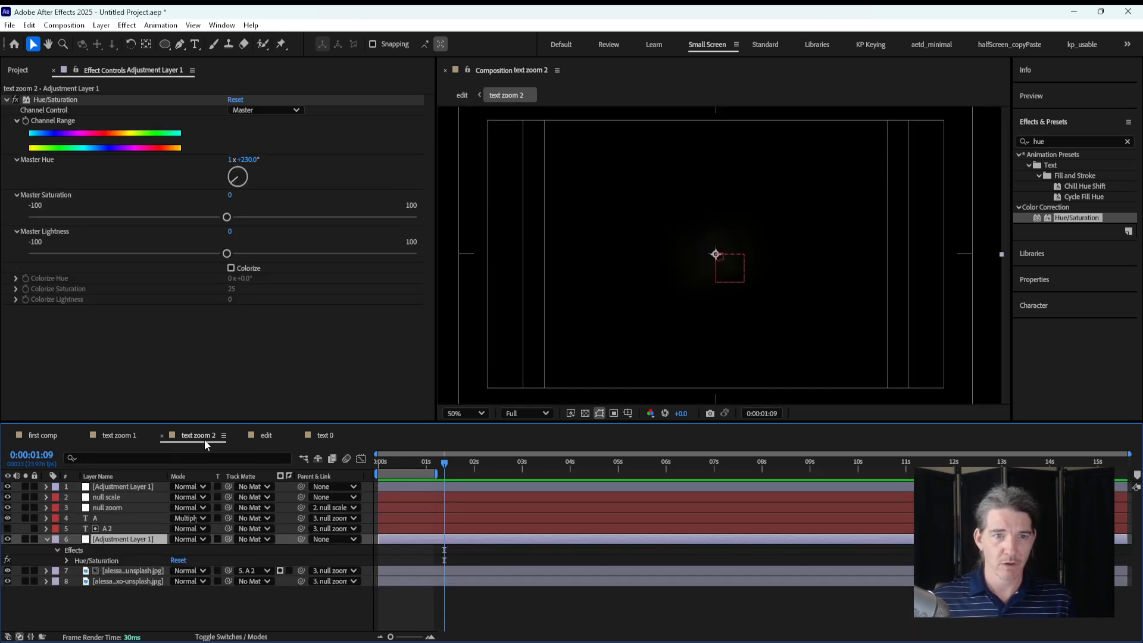
click(268, 435)
click(321, 436)
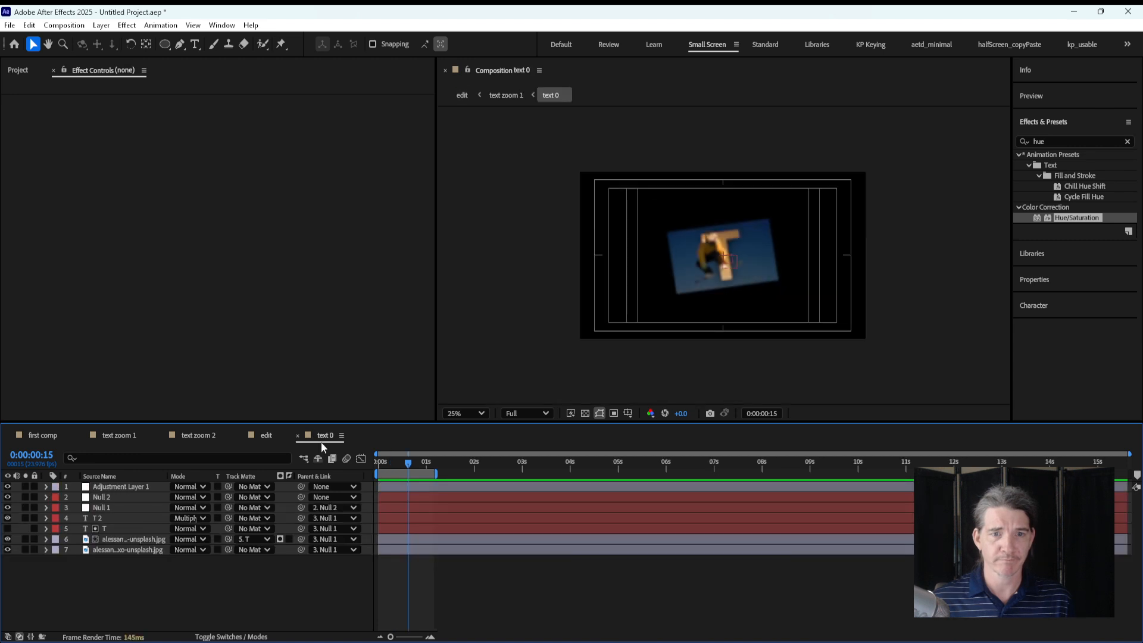
click(19, 70)
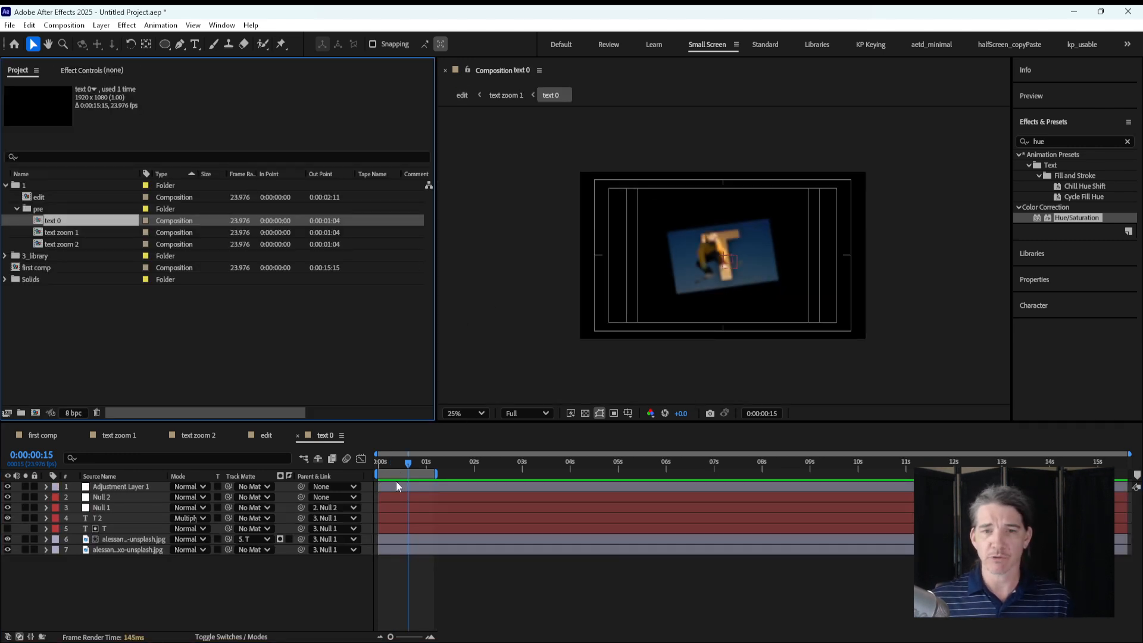
Step: Preview the text 0 composition from its start
click(373, 462)
drag(413, 472, 347, 458)
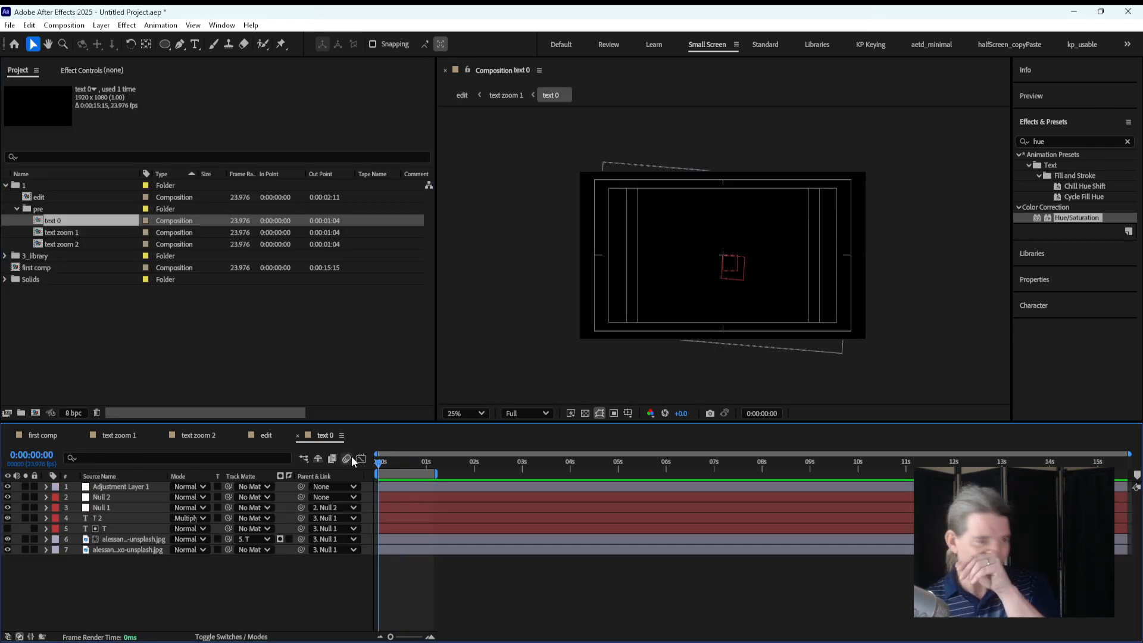
key(space)
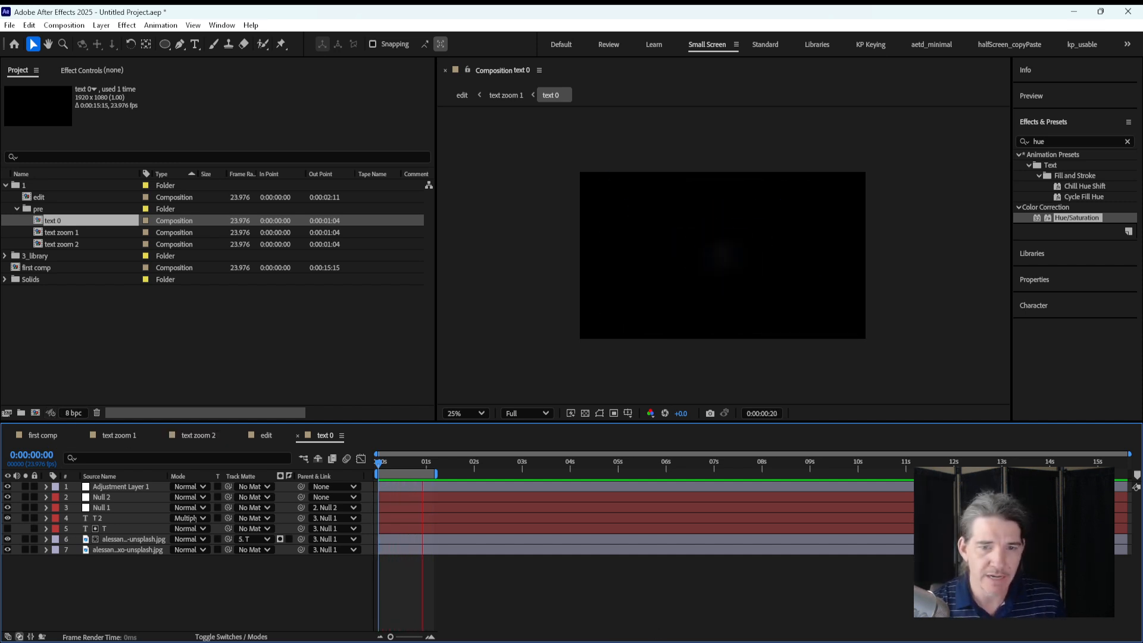
Step: Switch to Chrome, maximize the window and open the After Effects Tech Desk channel page on YouTube
click(802, 634)
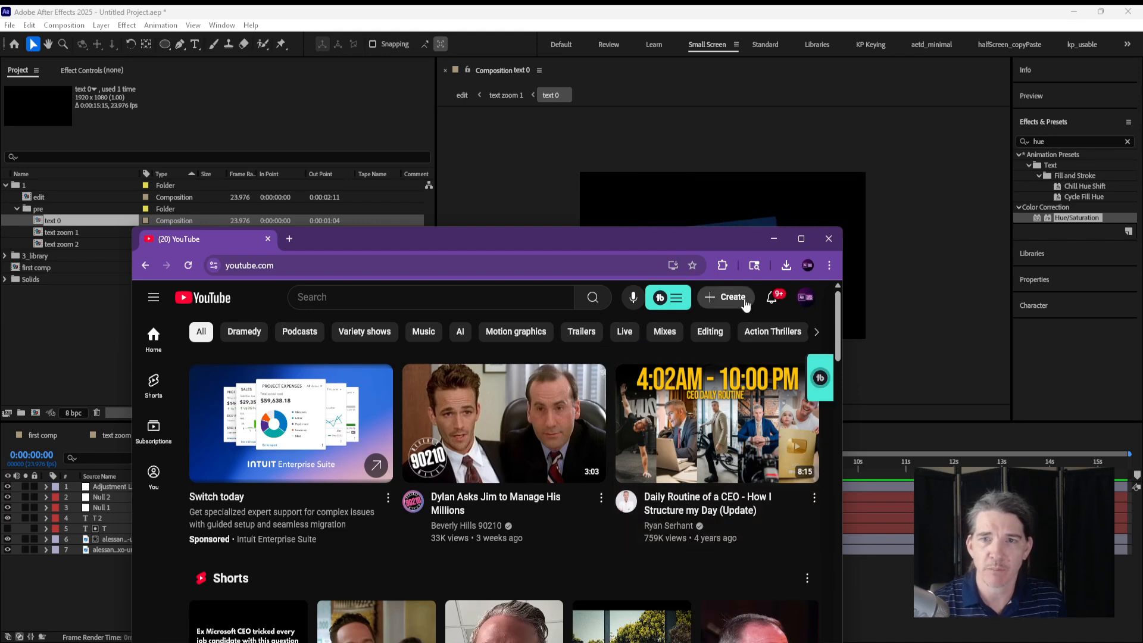
click(801, 238)
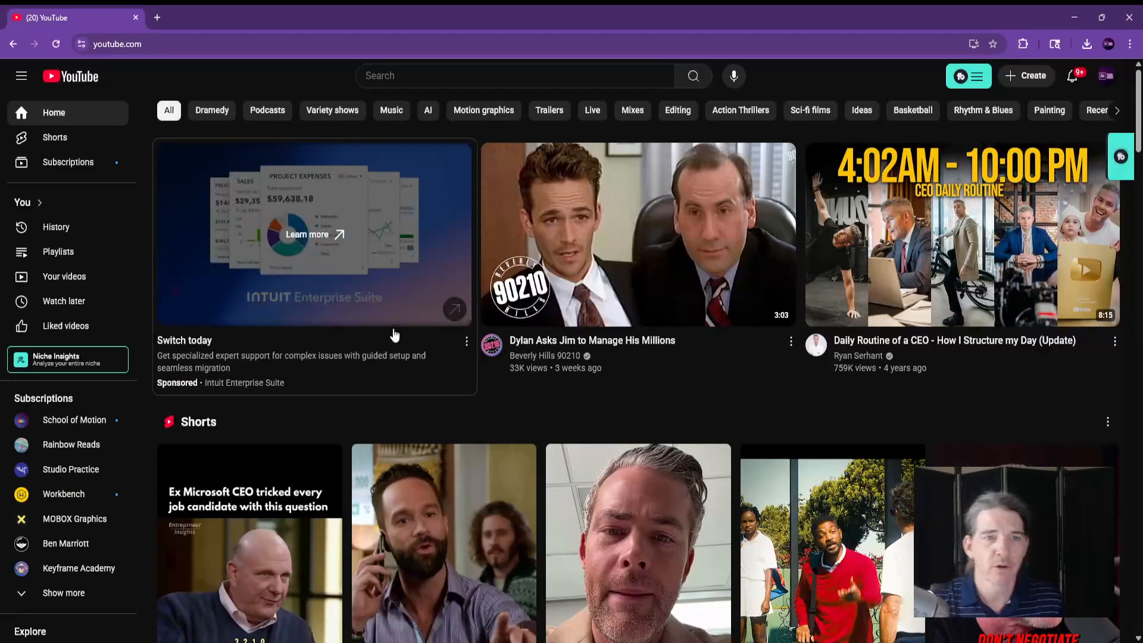
click(1105, 76)
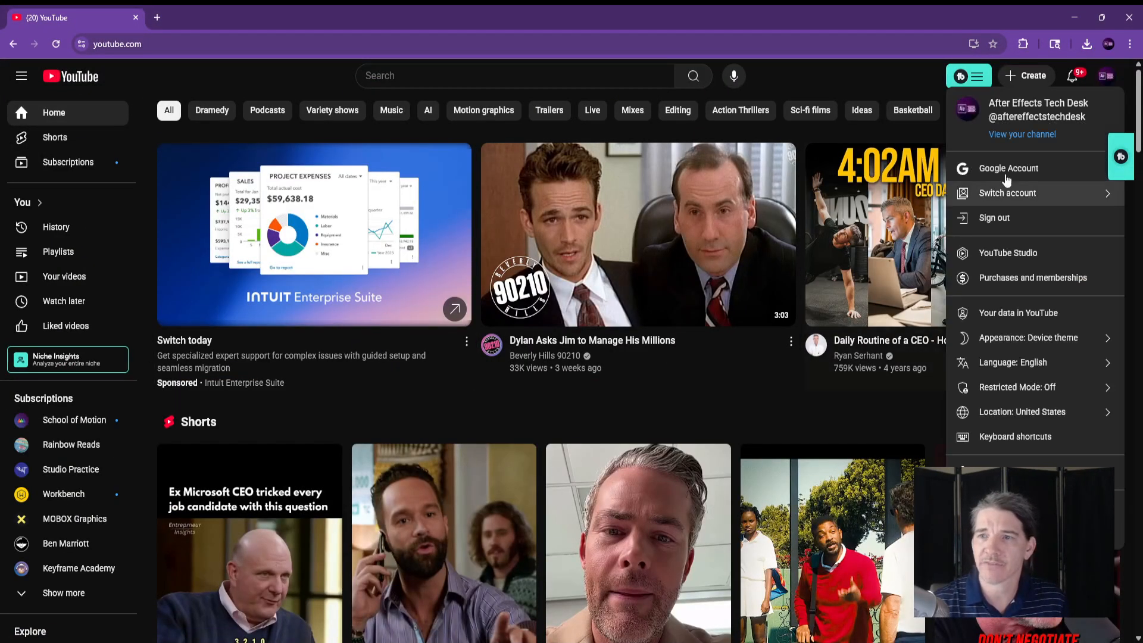
click(1022, 136)
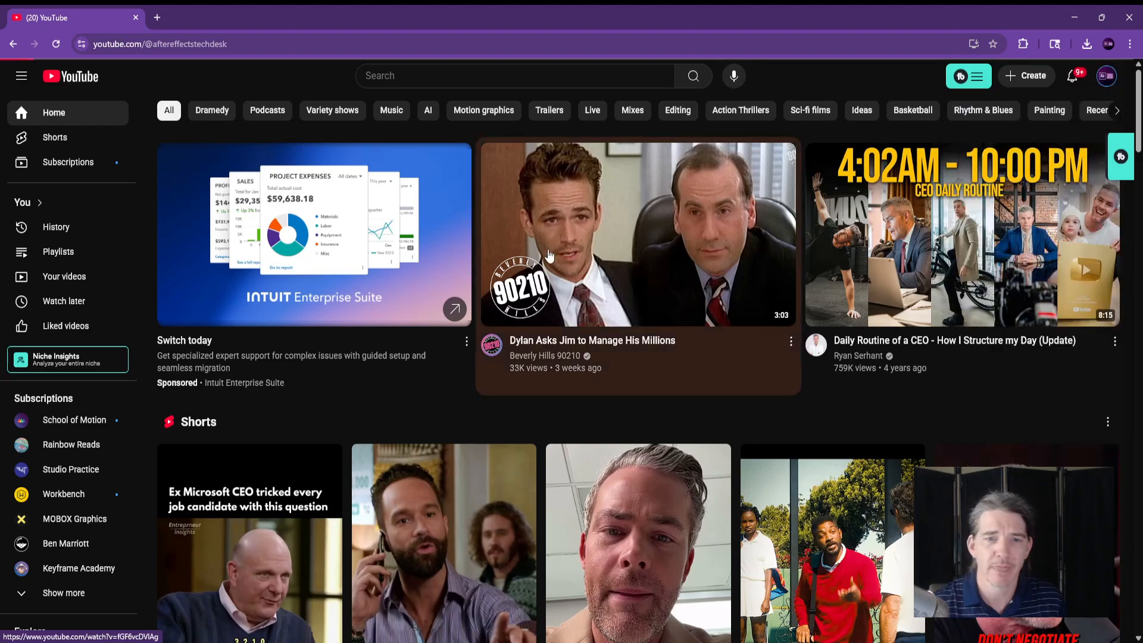
Step: Browse the channel's popular and recent videos, and open the account's playlists page
scroll(407, 413, down, 5)
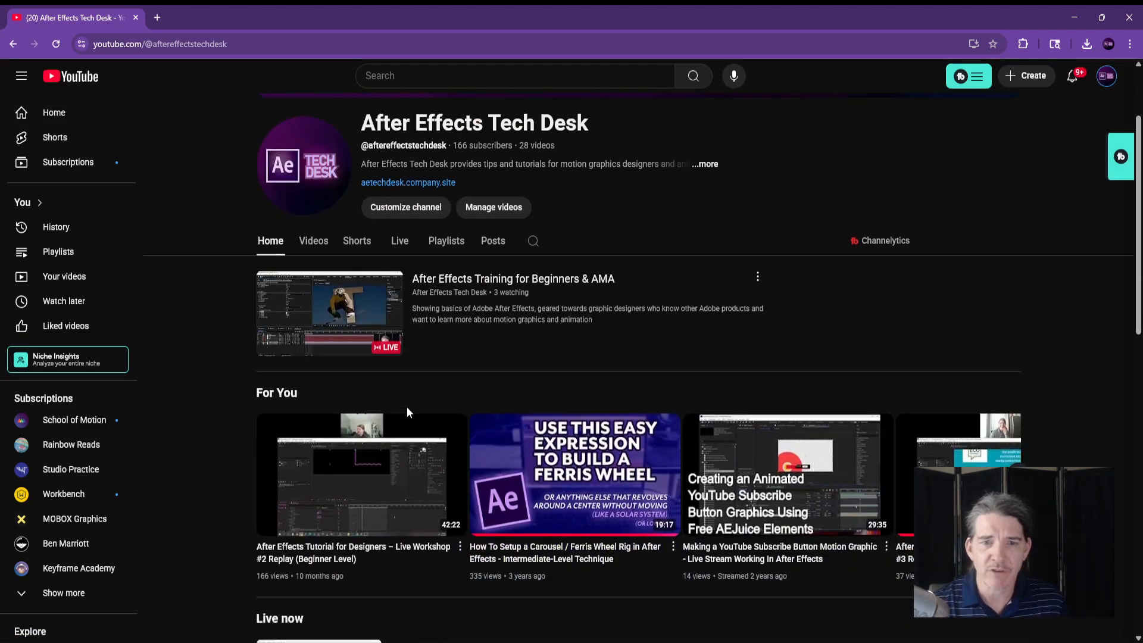
scroll(359, 458, down, 4)
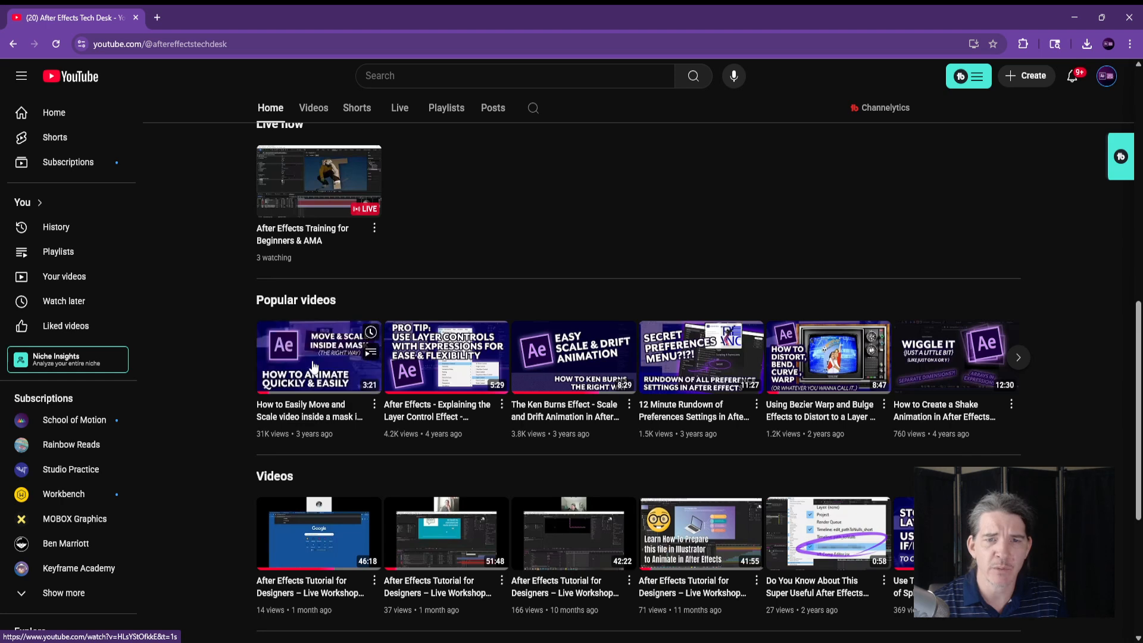
scroll(469, 356, down, 2)
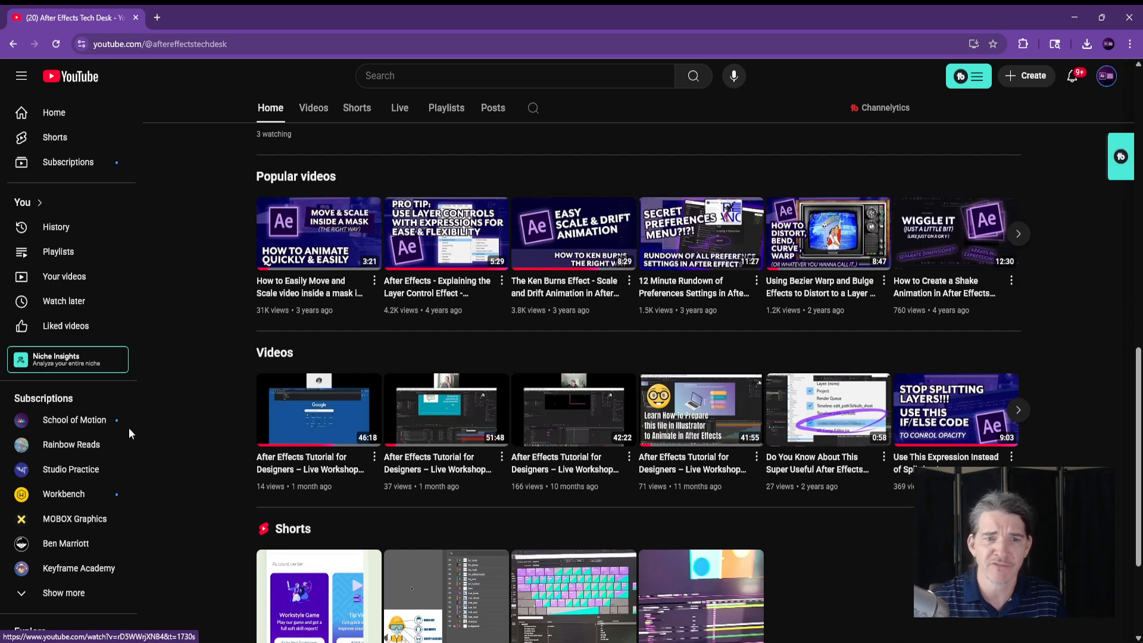
click(75, 261)
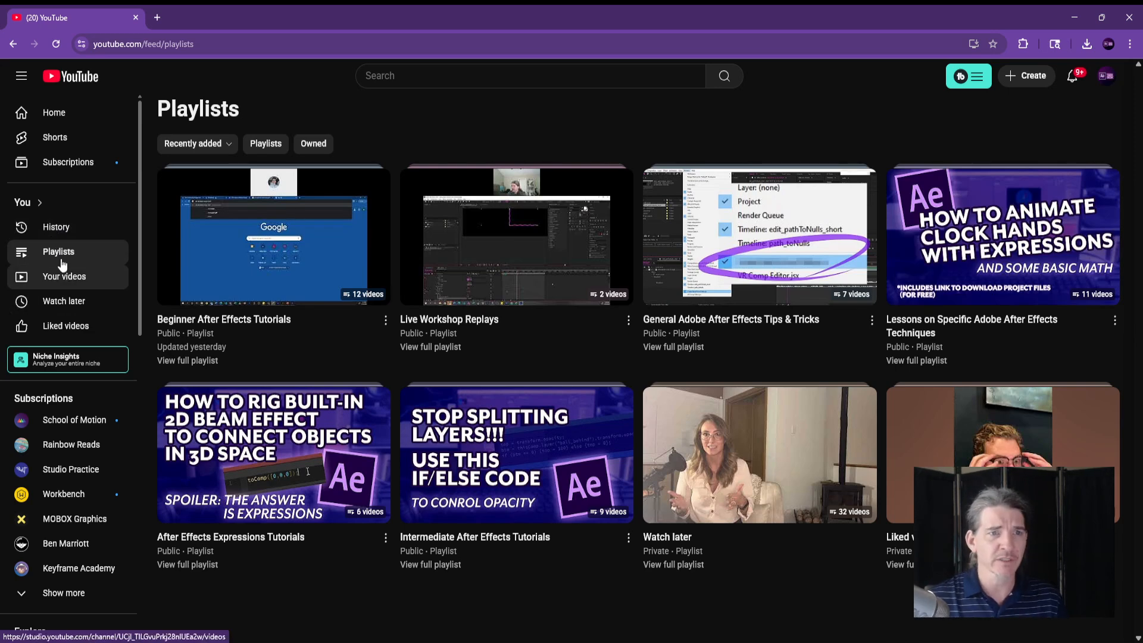
Step: Open the website aetechdesk.company.site in a new browser tab
click(157, 18)
text(ae)
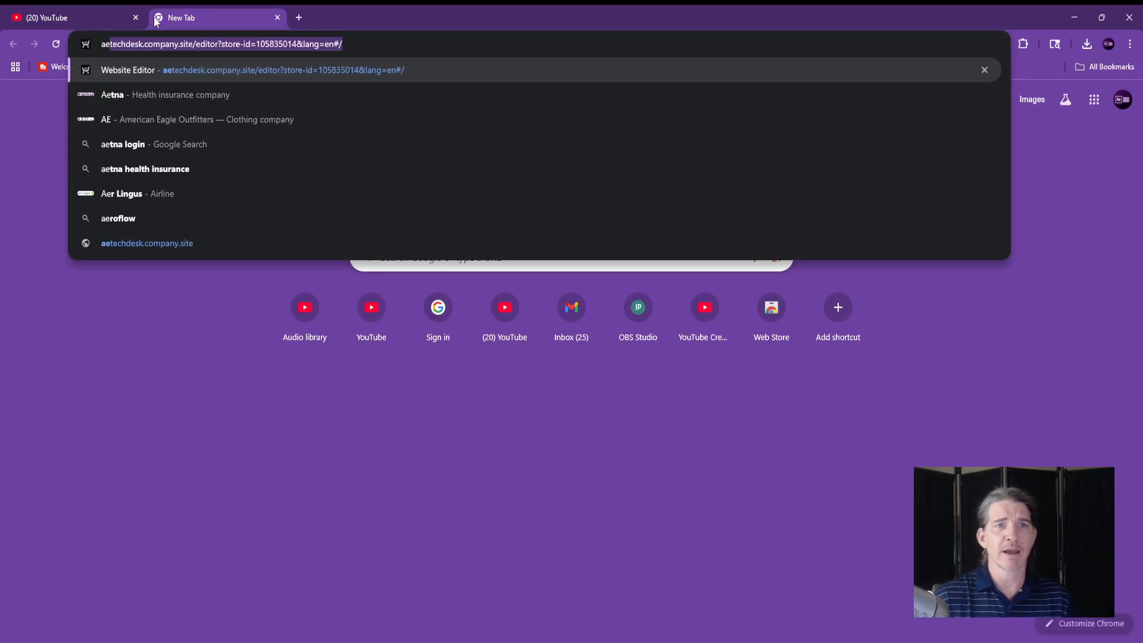
text(com)
key(BackSpace)
key(BackSpace)
key(BackSpace)
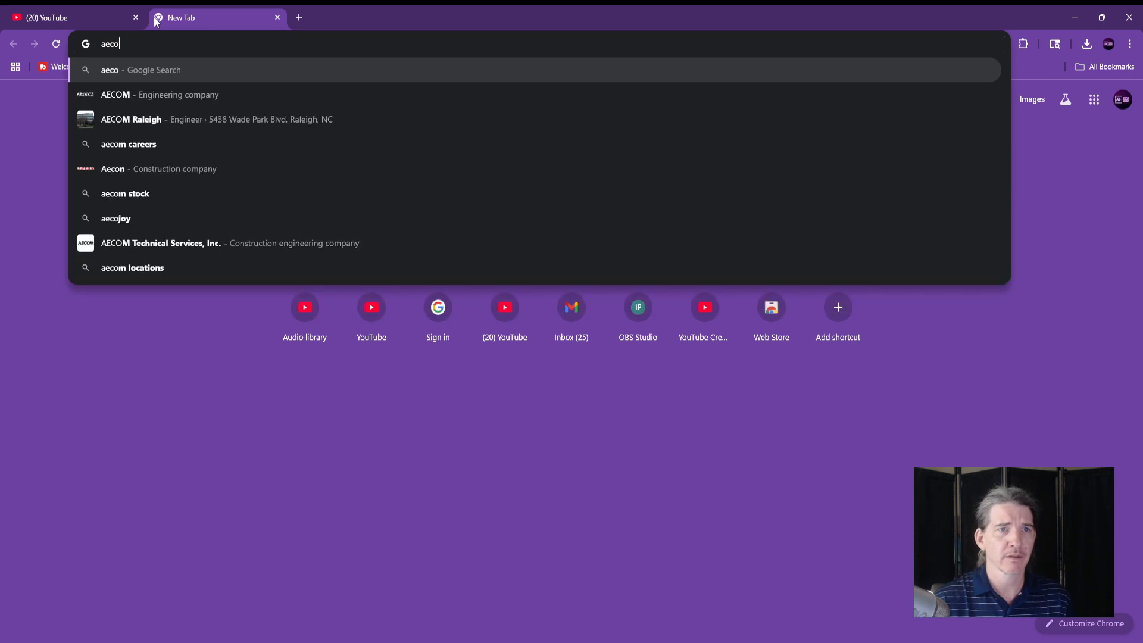
text(techd)
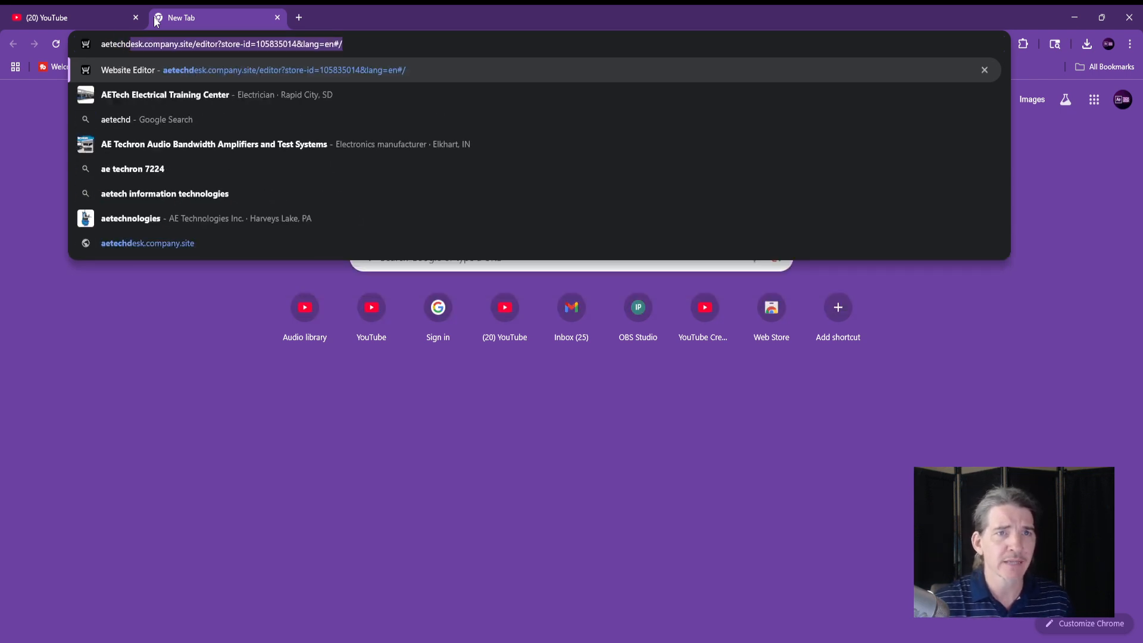
text(esk.company.site)
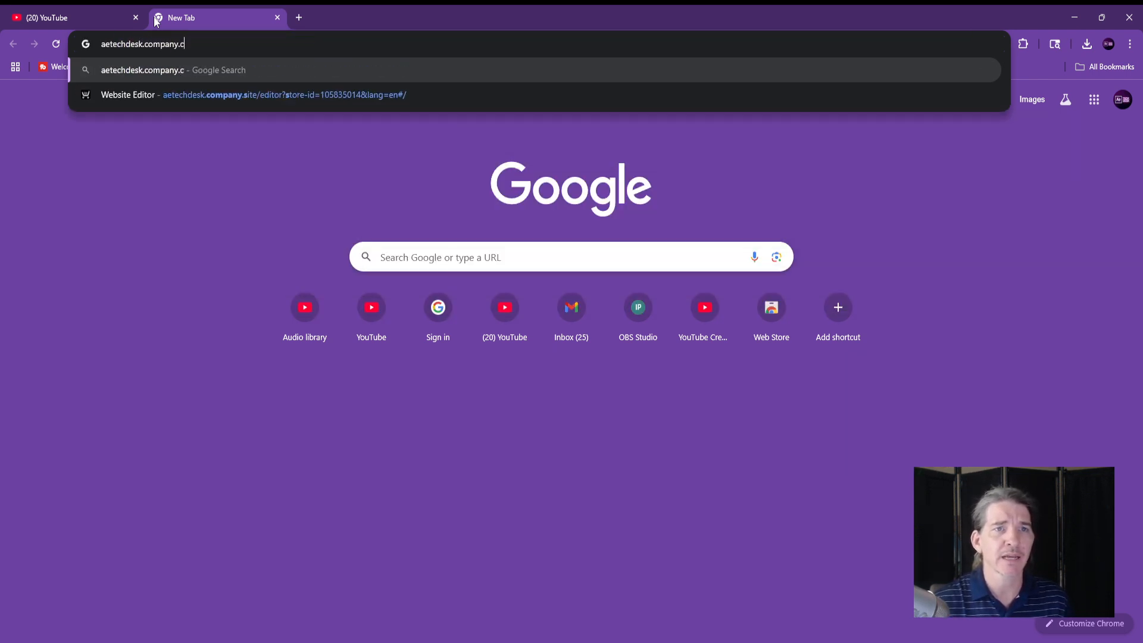
key(Return)
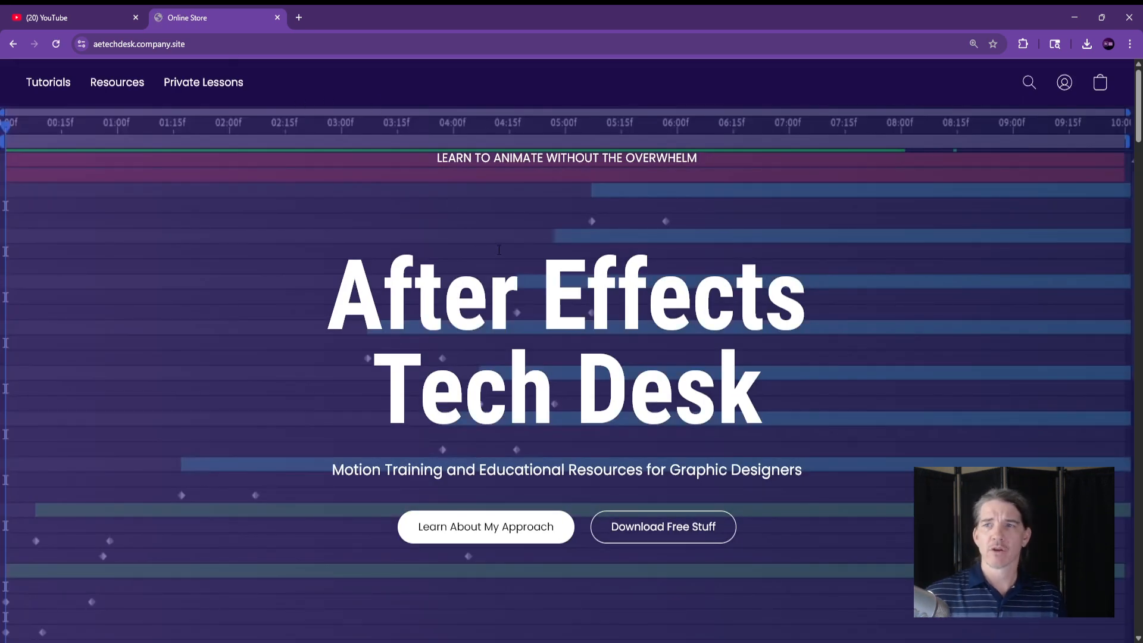
Step: Find the website's section on downloadable resources and open the Gumroad shop from it
scroll(499, 249, down, 8)
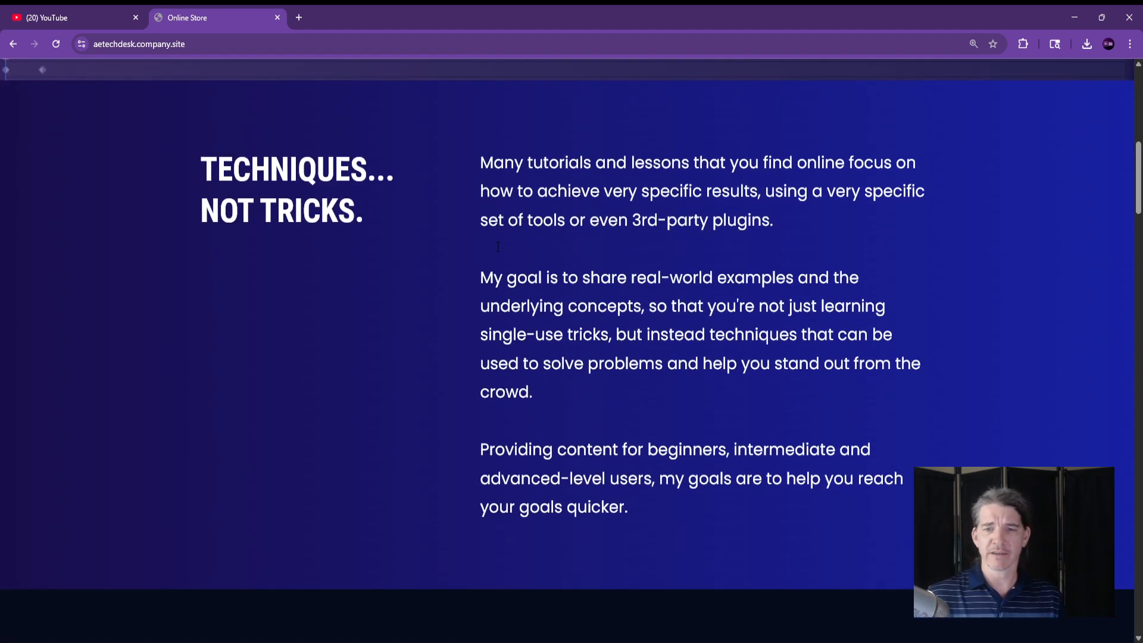
scroll(497, 246, down, 10)
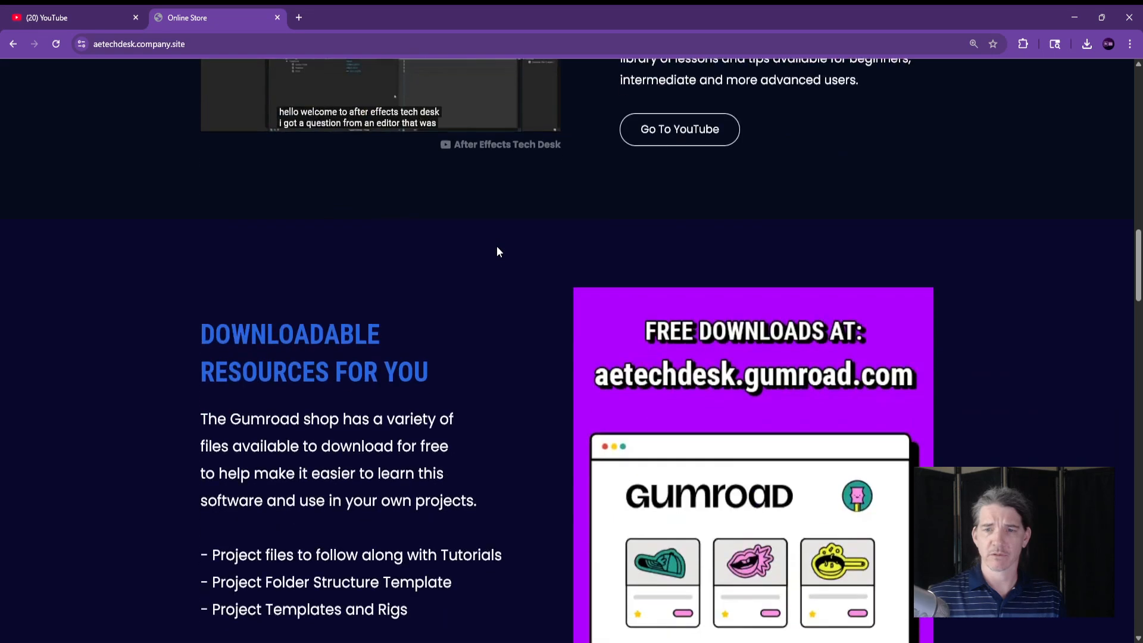
scroll(499, 251, down, 3)
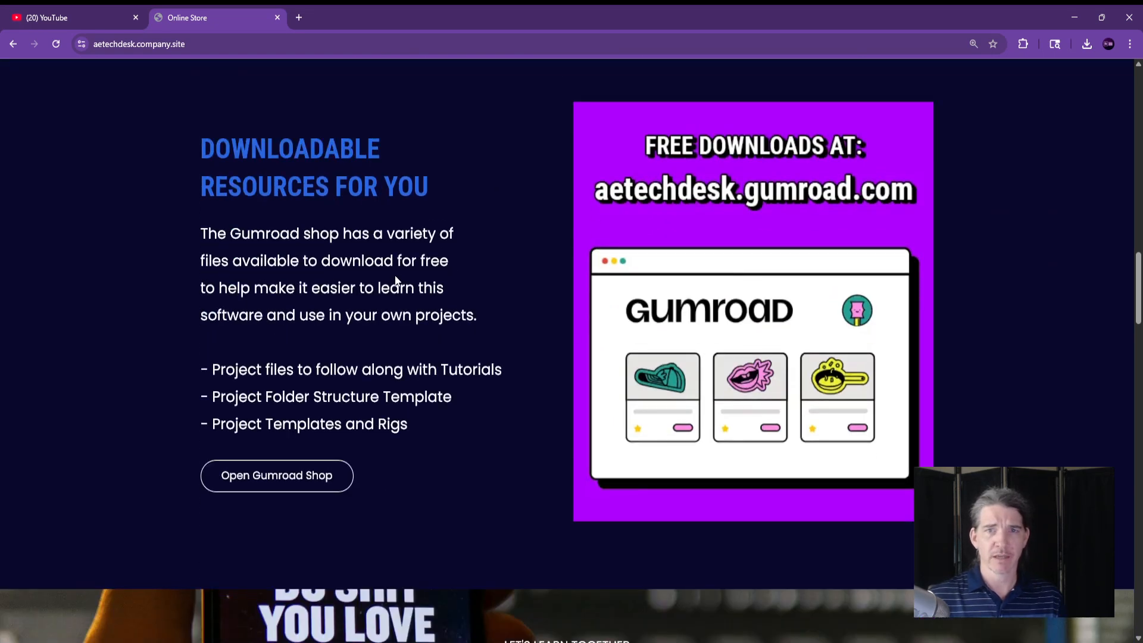
click(273, 480)
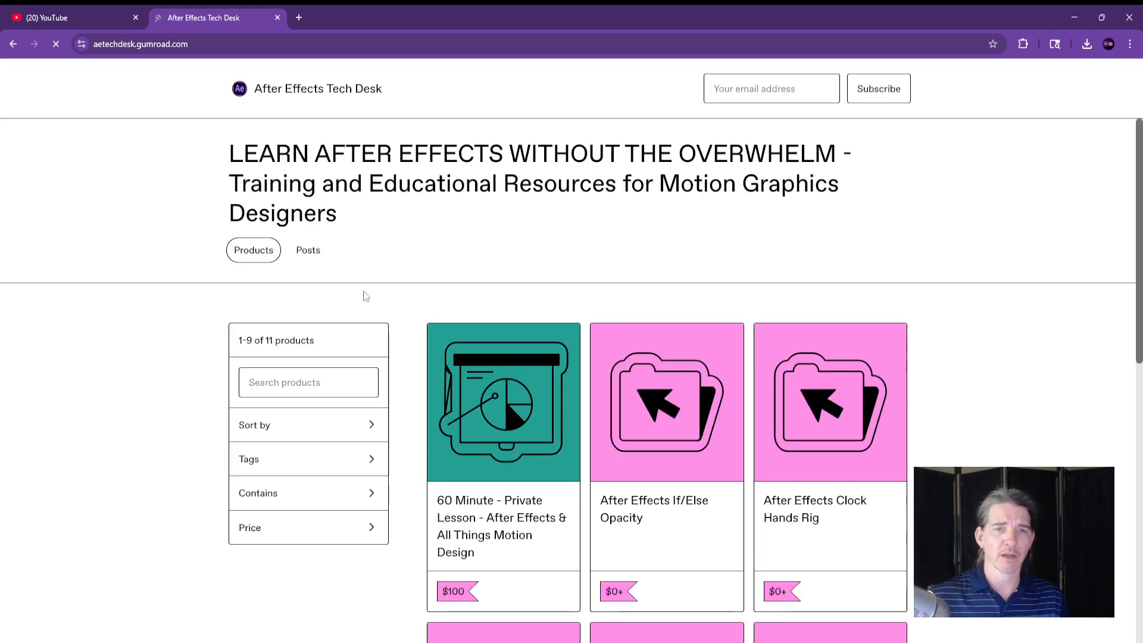
Step: Browse the Gumroad shop's products for the live workshop files and the Motion Project Template + File Structure
scroll(551, 332, down, 3)
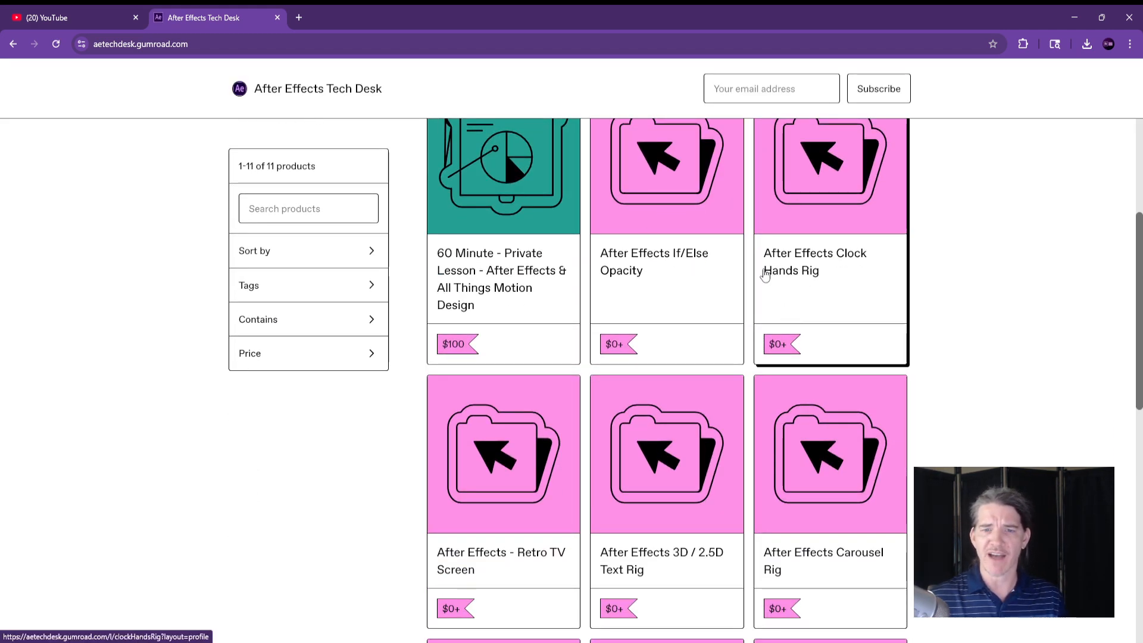
scroll(765, 274, down, 8)
scroll(758, 296, down, 2)
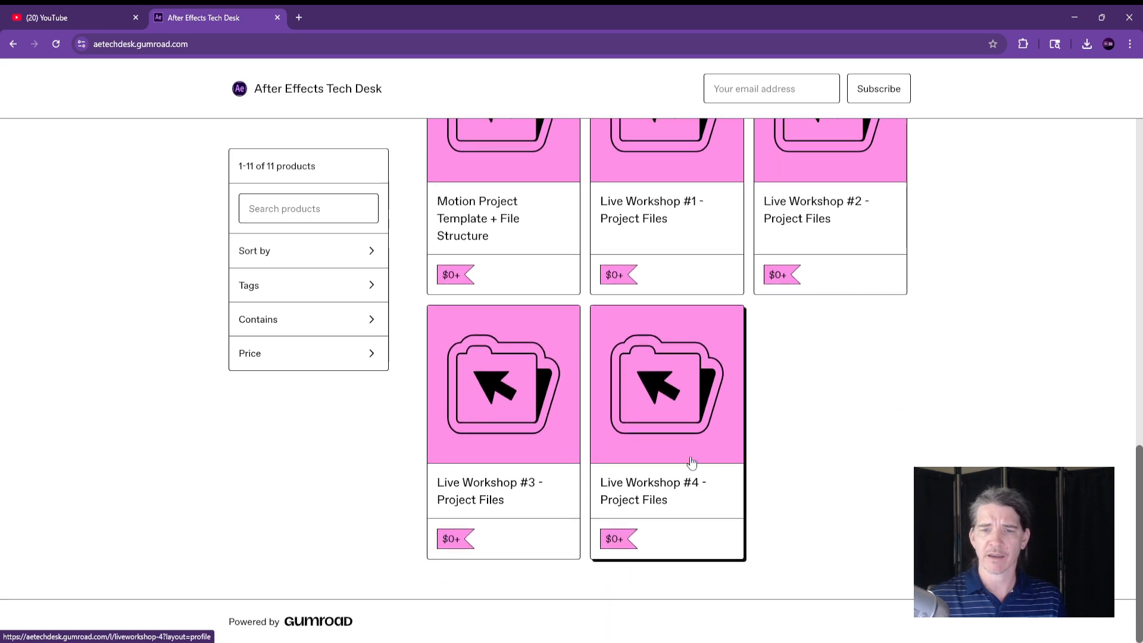
scroll(691, 462, up, 3)
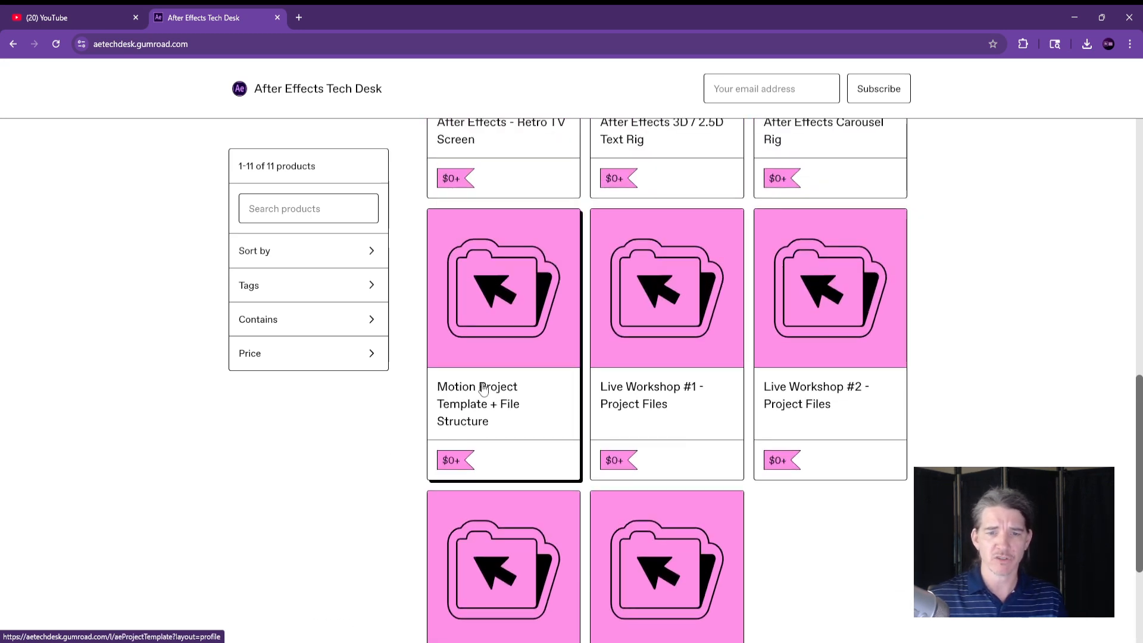
Step: Switch to File Explorer and open the aaaTemplate_client_project_yyyy_mmdd folder inside projects_freelance
mouse_move(535, 642)
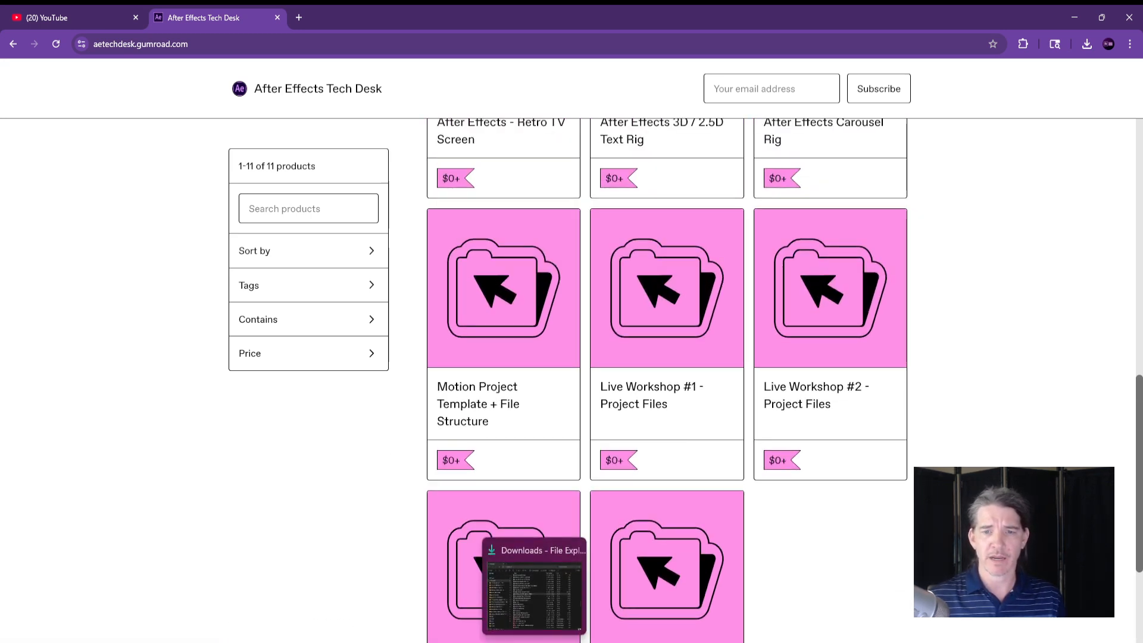
click(534, 642)
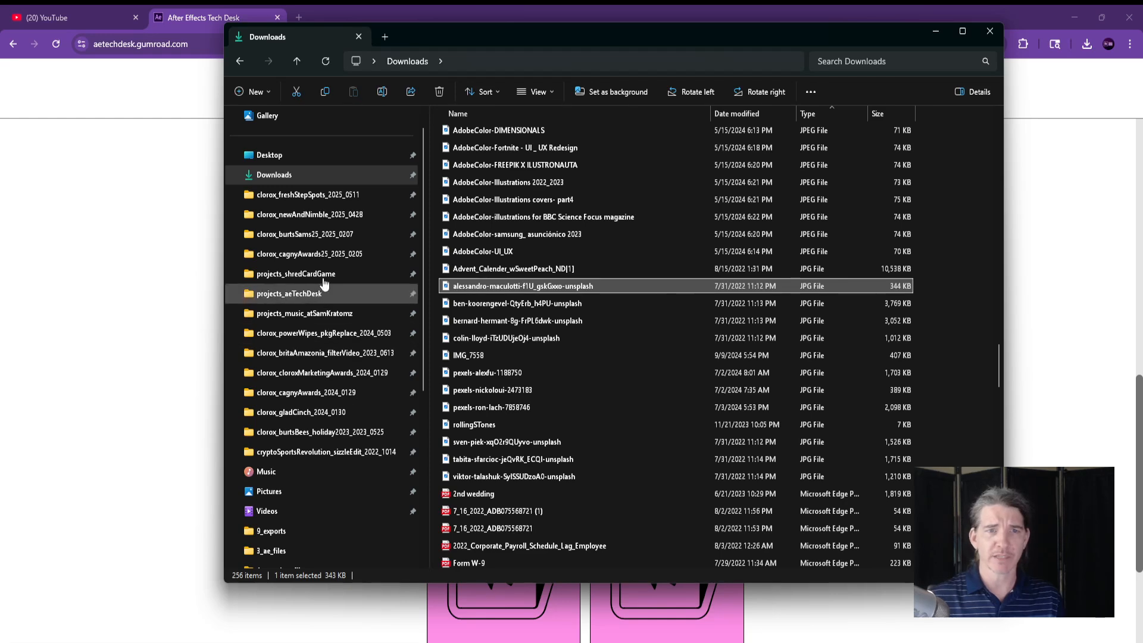
click(301, 215)
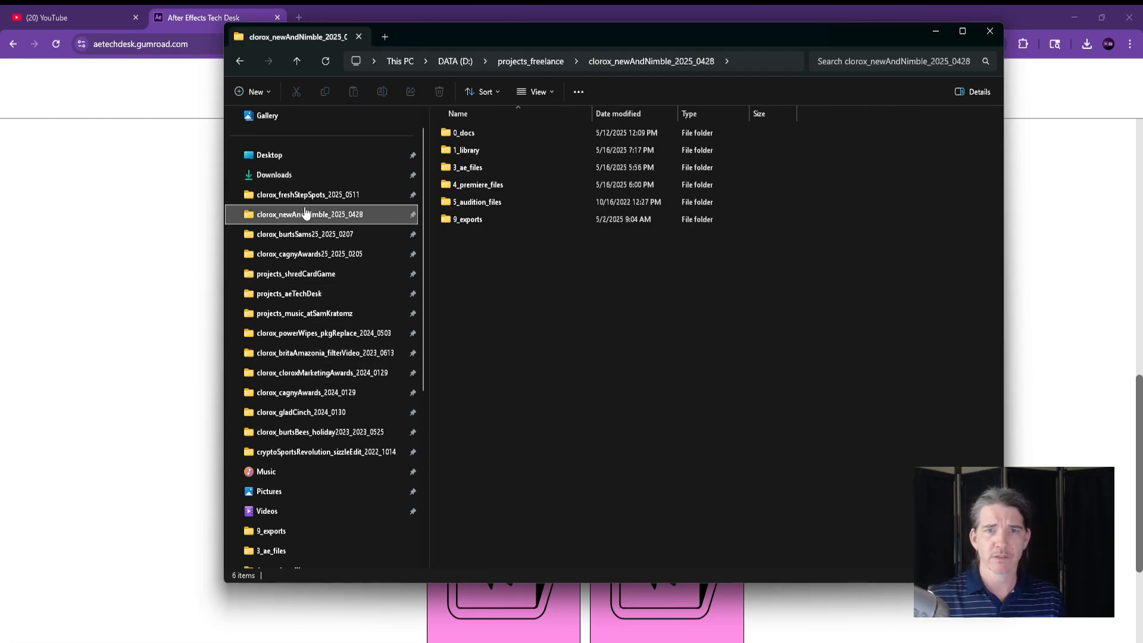
click(513, 62)
double_click(477, 133)
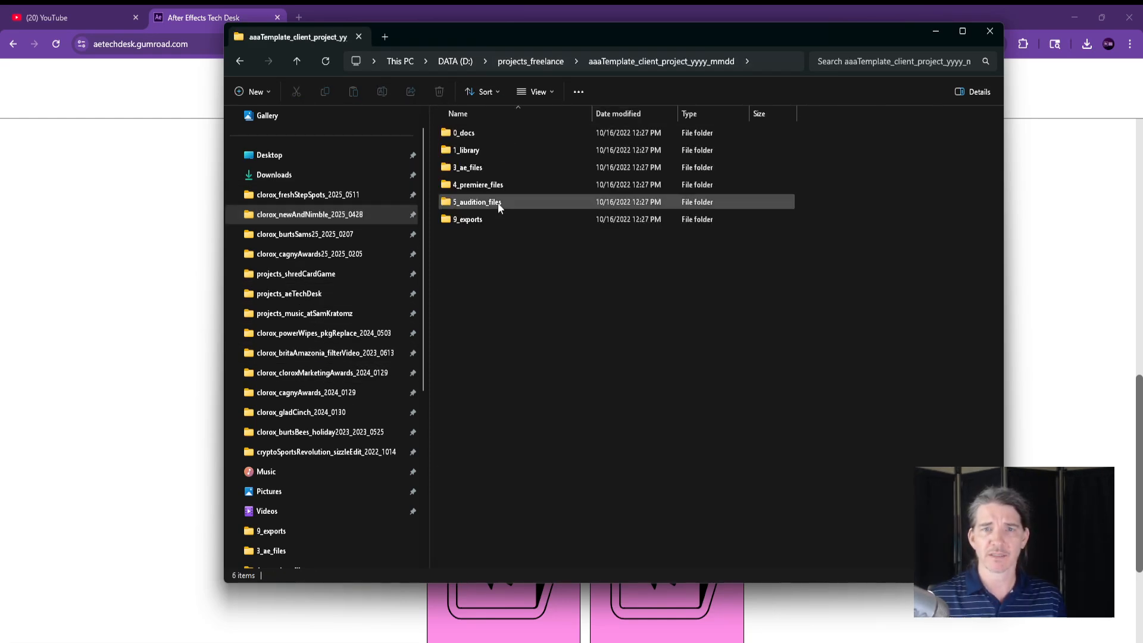
Step: Show the template folder within projects_freelance, reopen it and examine its 3_ae_files subfolder
click(537, 62)
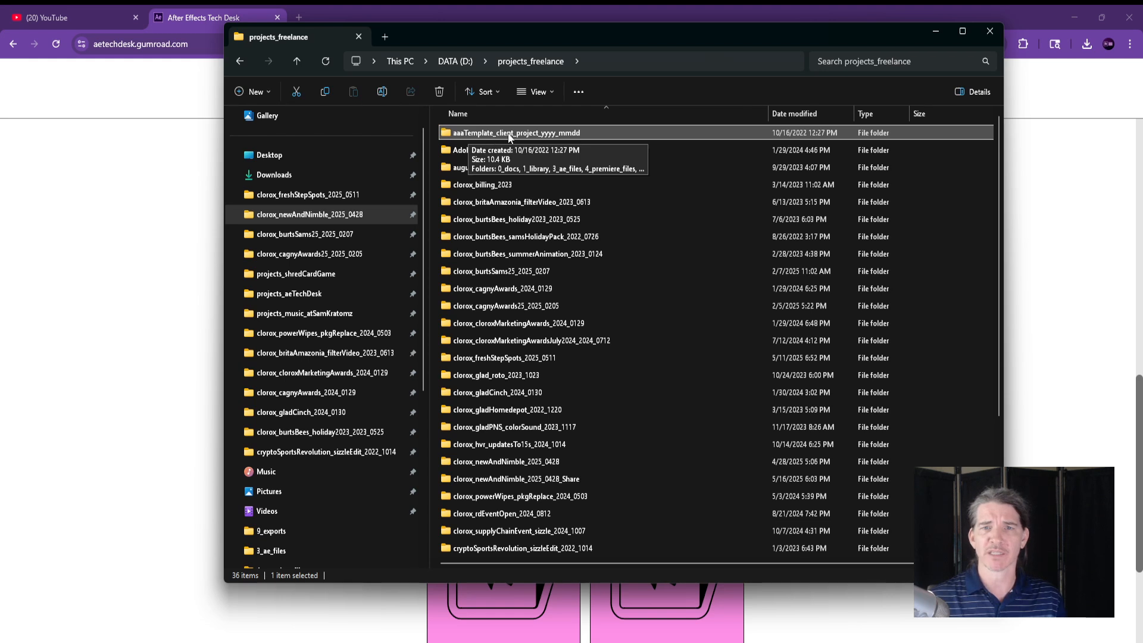
double_click(459, 134)
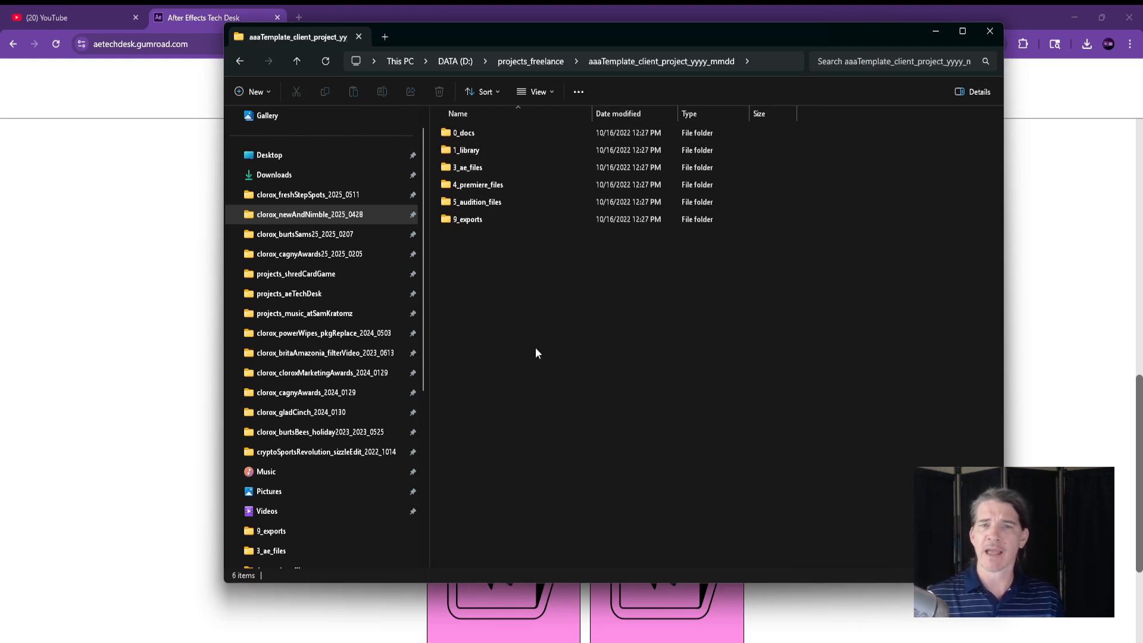
click(468, 169)
double_click(468, 169)
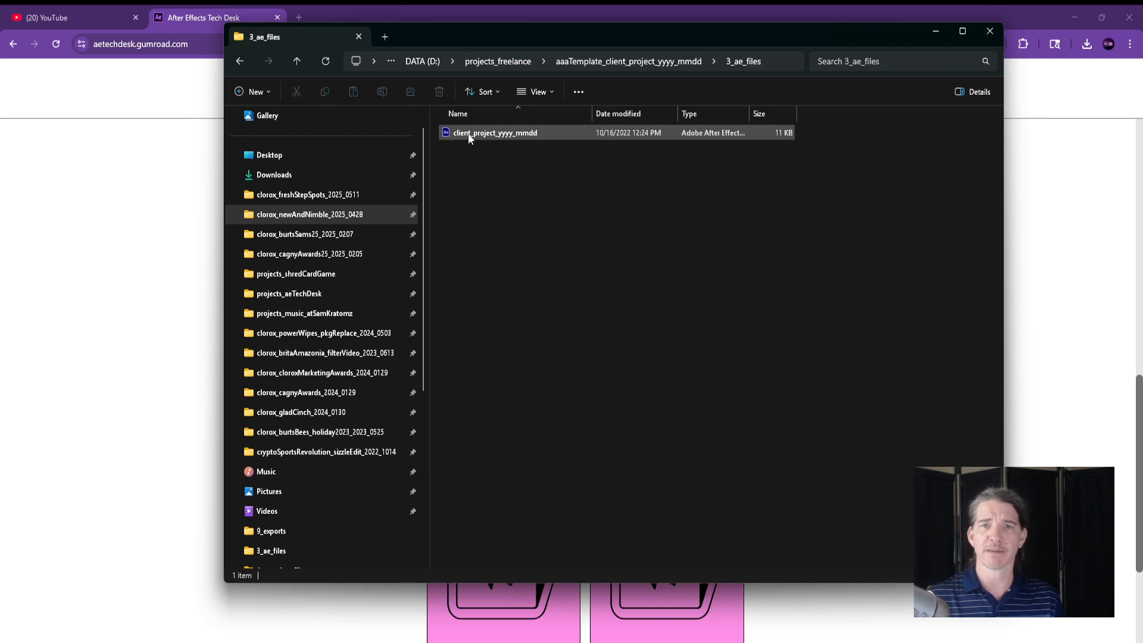
Step: Check the template's 1_library subfolder and return to the main template folder
click(660, 62)
double_click(457, 152)
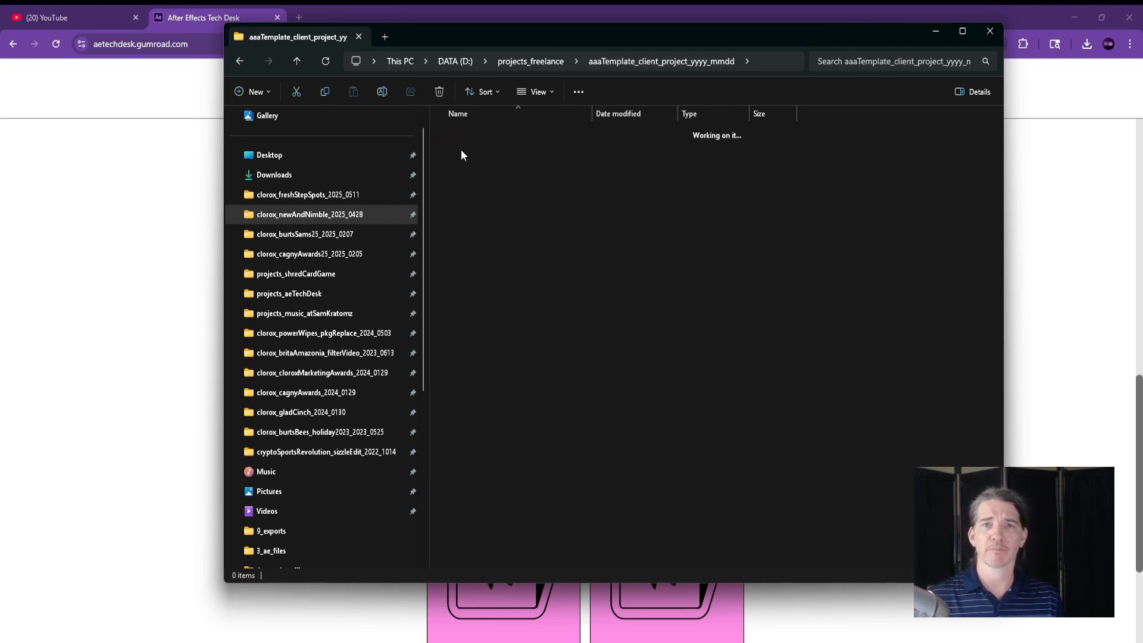
click(634, 60)
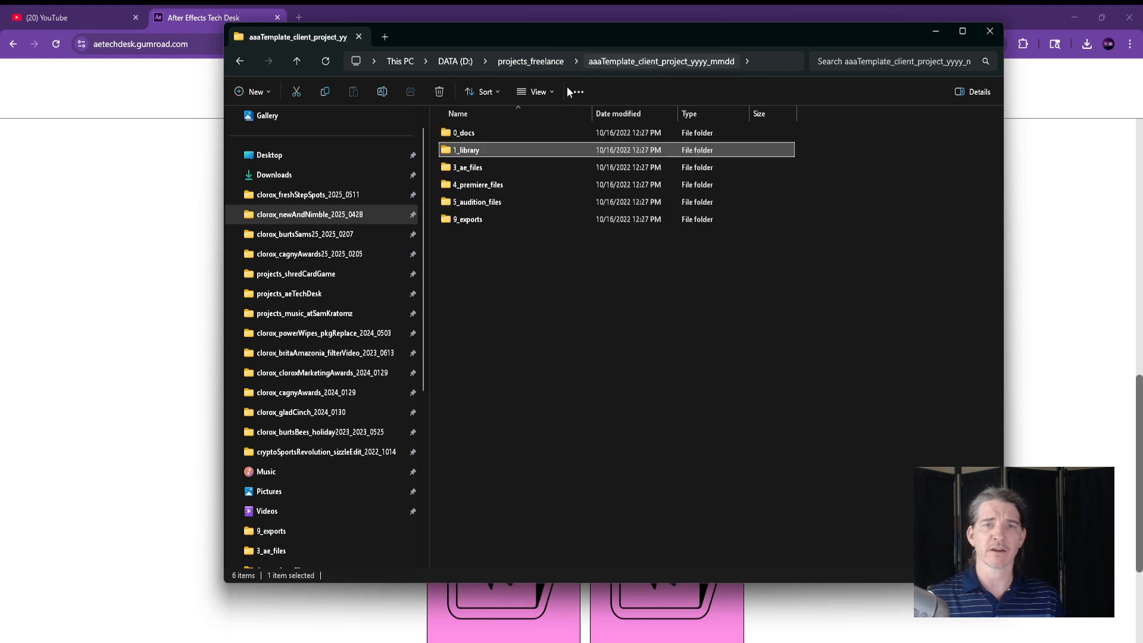
Step: Open the client_project_yyyy_mmdd project file from the template's 3_ae_files folder in After Effects
double_click(467, 168)
click(477, 136)
double_click(476, 136)
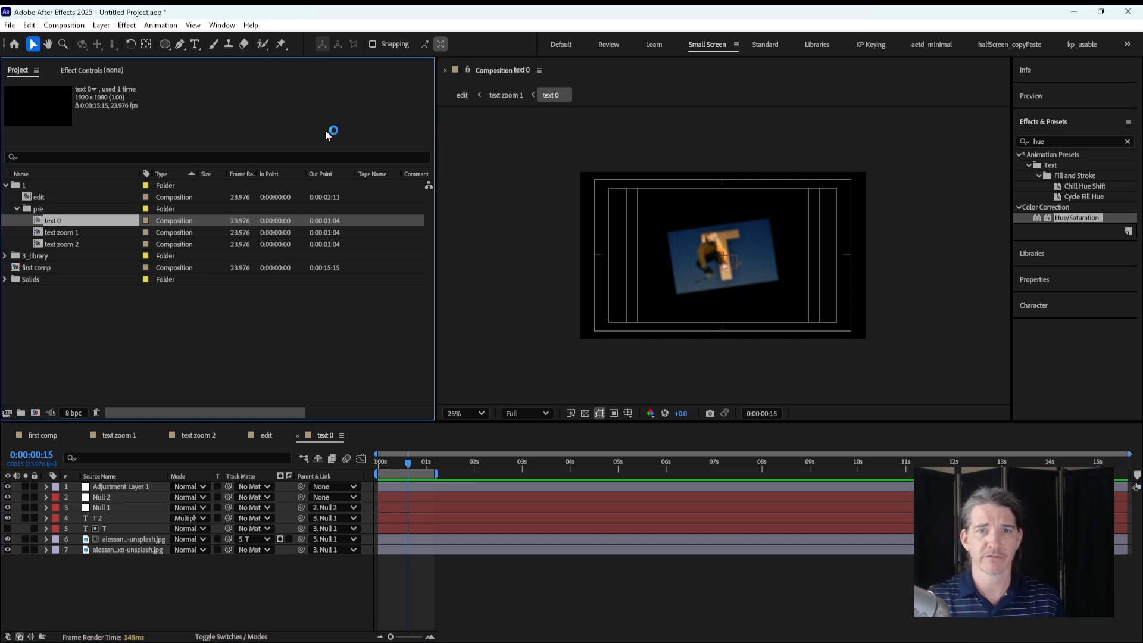
Step: Save the project on the DATA (D:) drive as aetd_live_2025_0625
key(ctrl+s)
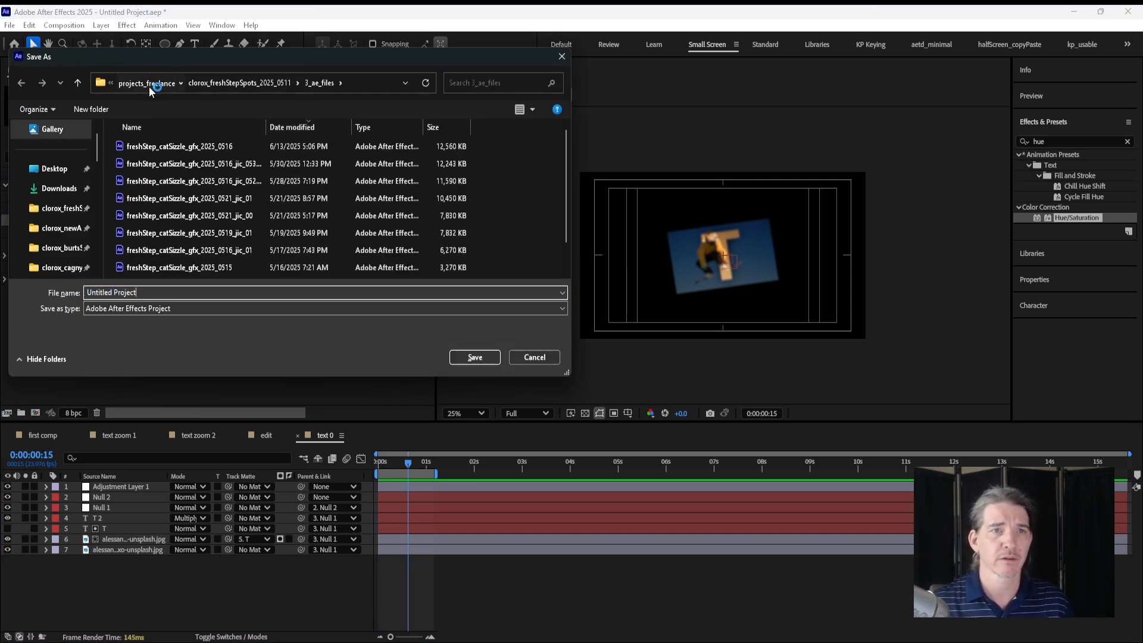
click(145, 83)
click(166, 83)
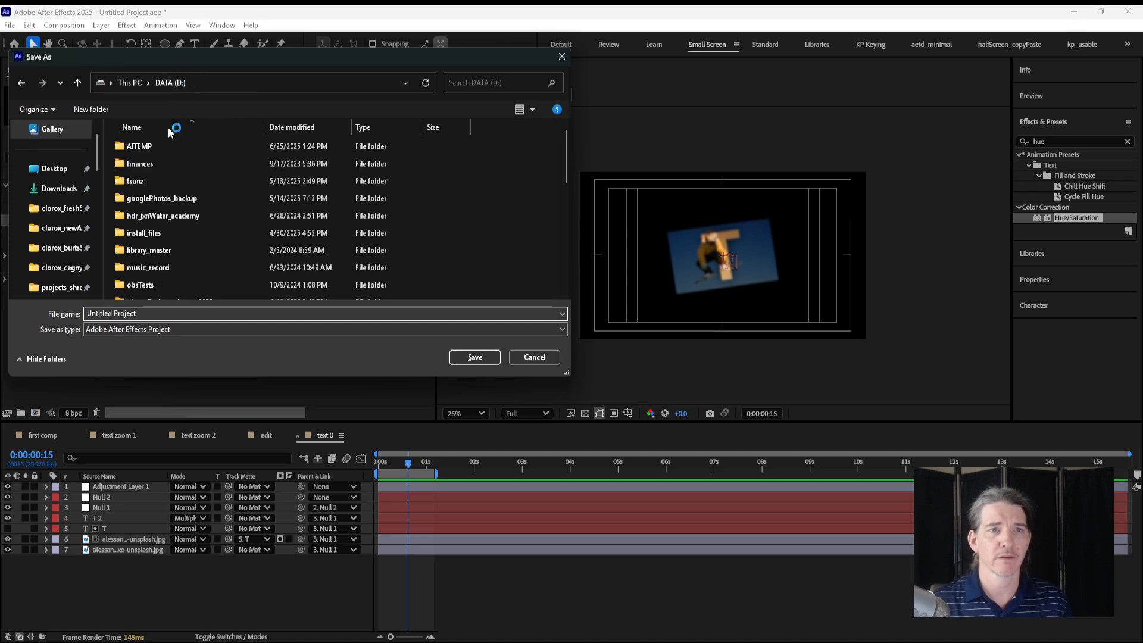
click(154, 318)
key(ctrl+a)
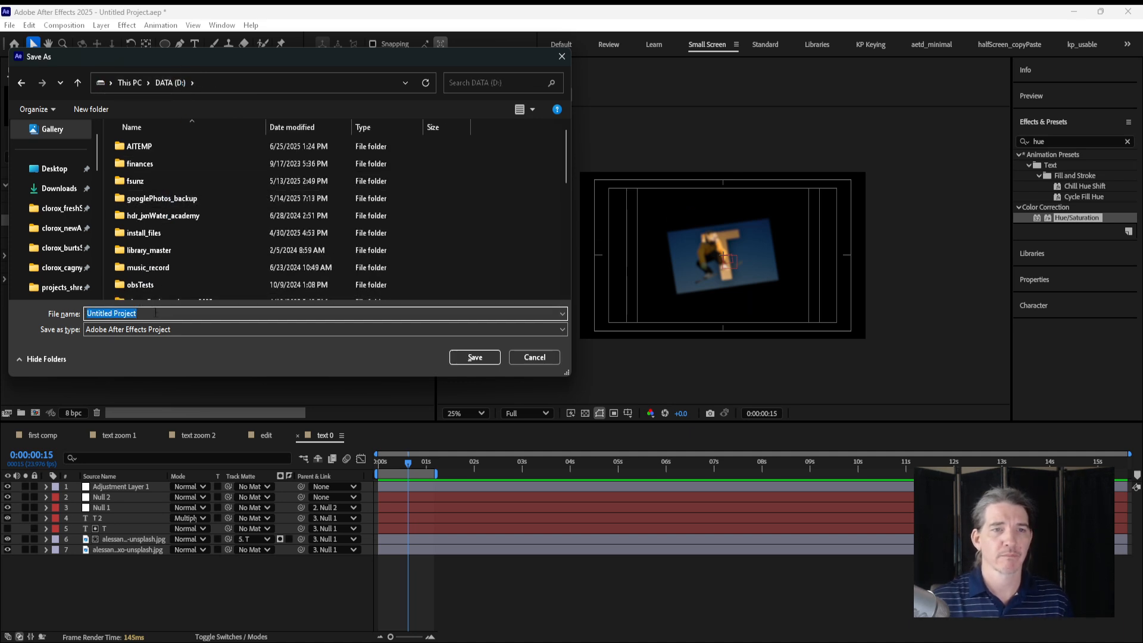
text(aetd_live)
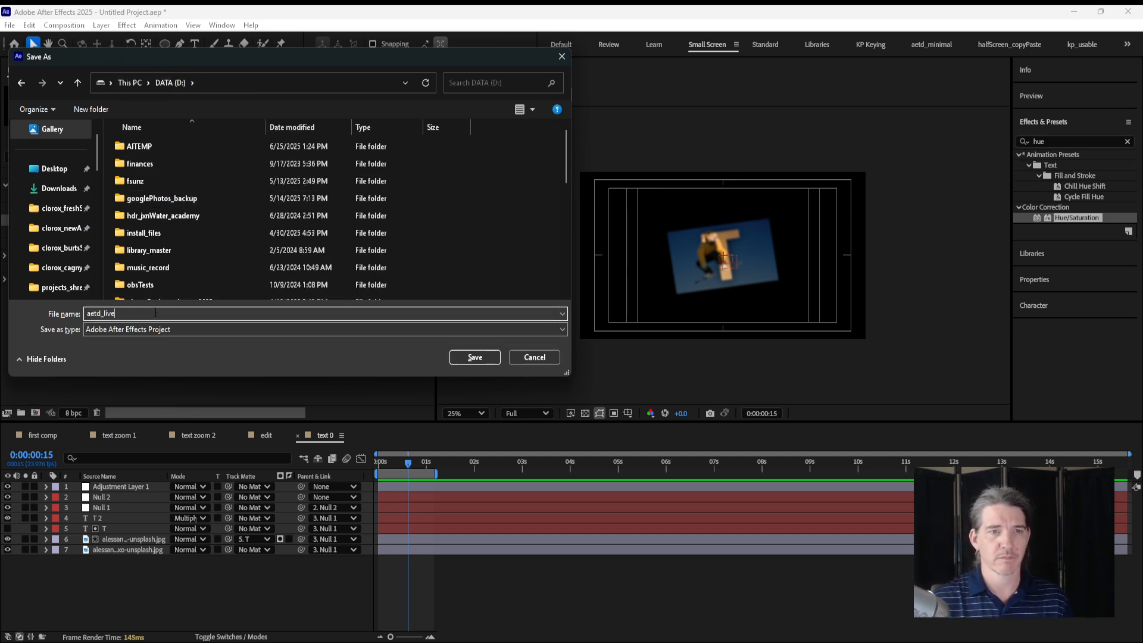
text(_2025_0625)
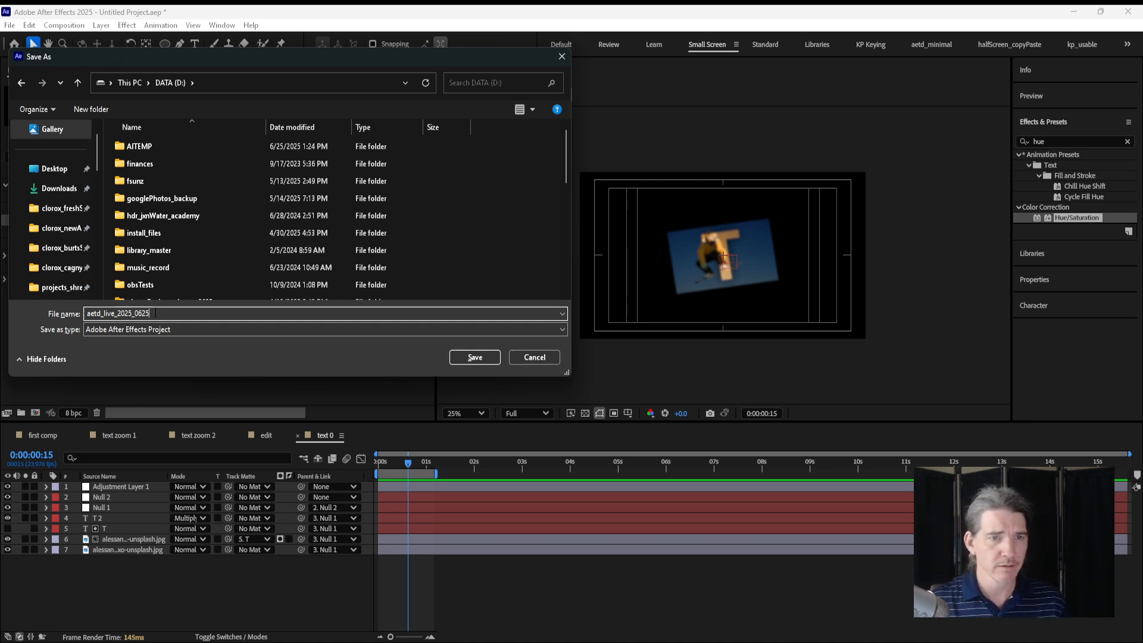
key(Return)
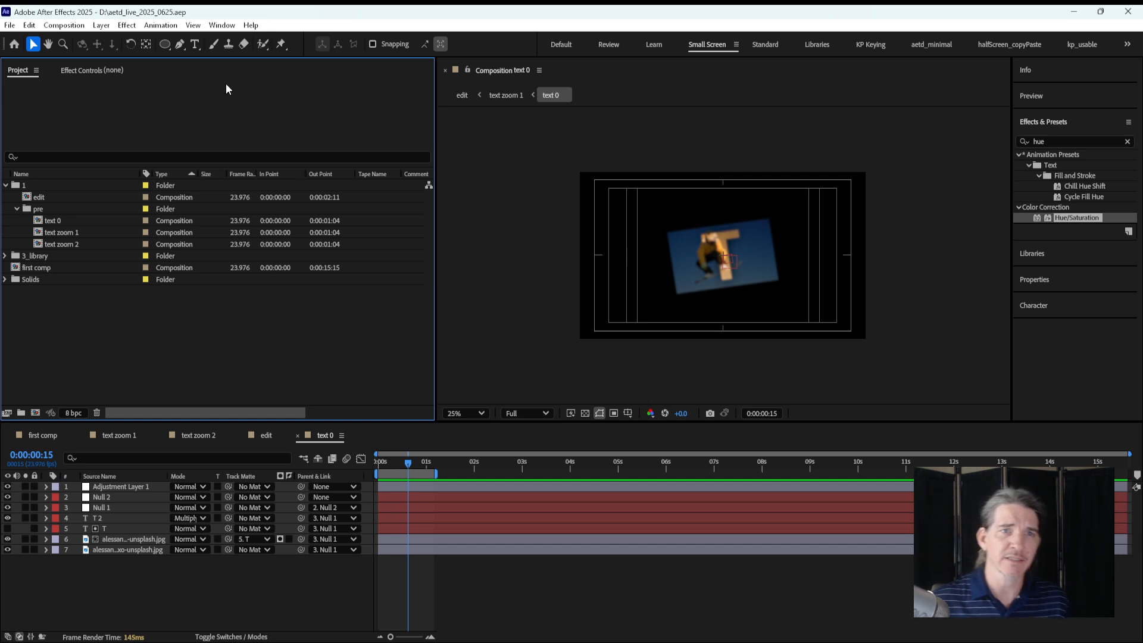
click(662, 585)
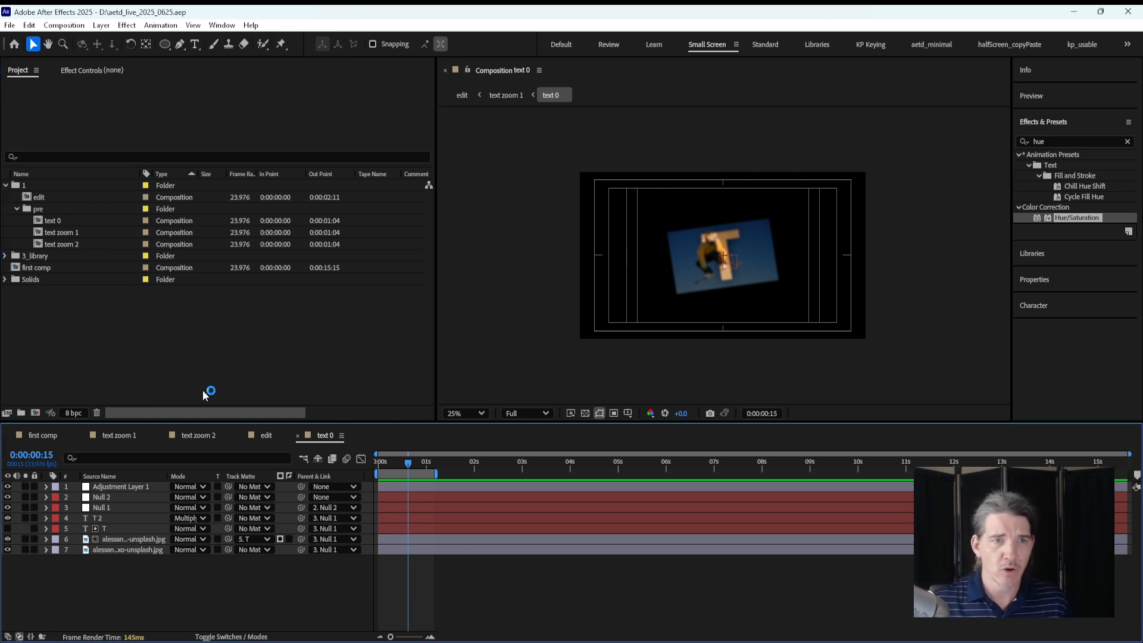
Step: Copy the client project template folder's path from File Explorer and return to After Effects
key(alt+Tab)
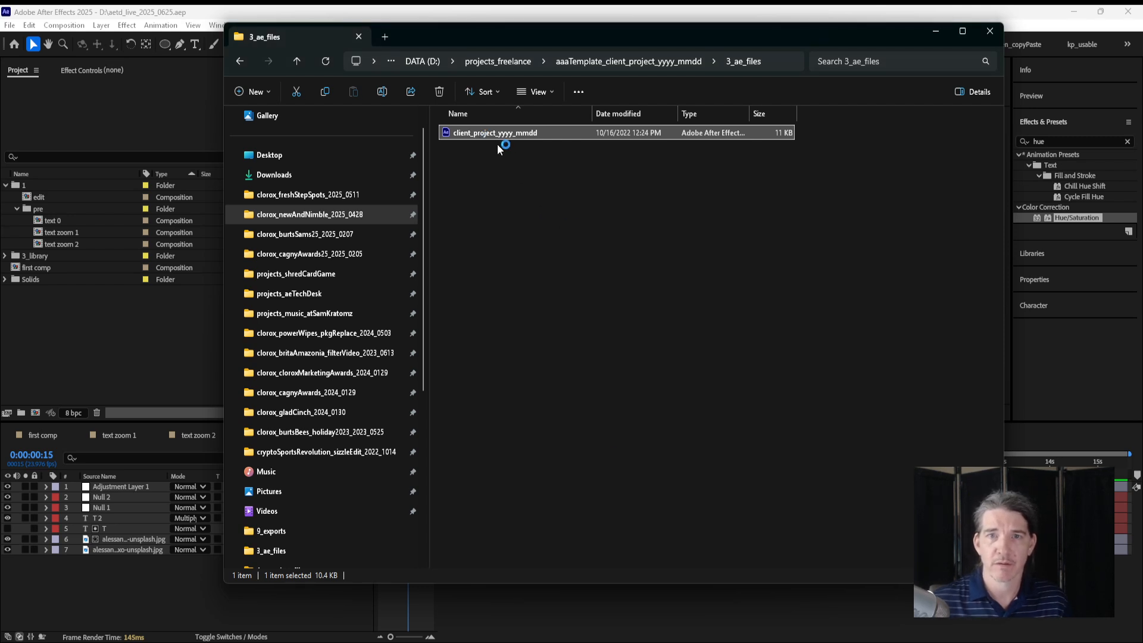
drag(780, 30, 820, 128)
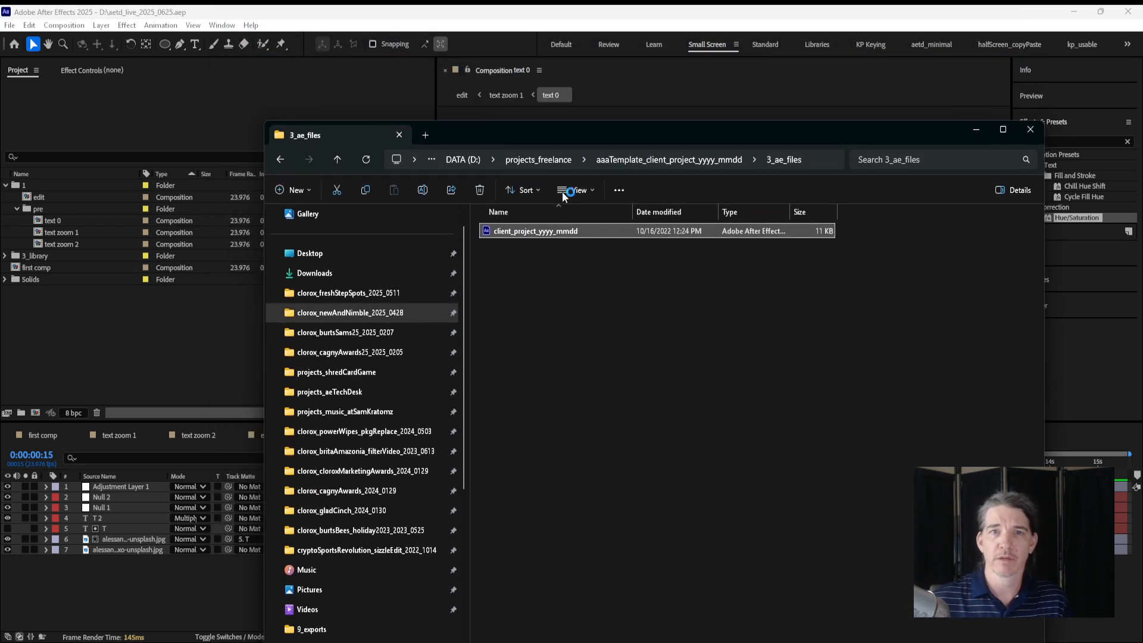
click(829, 162)
drag(572, 160, 494, 171)
key(ctrl+c)
click(174, 79)
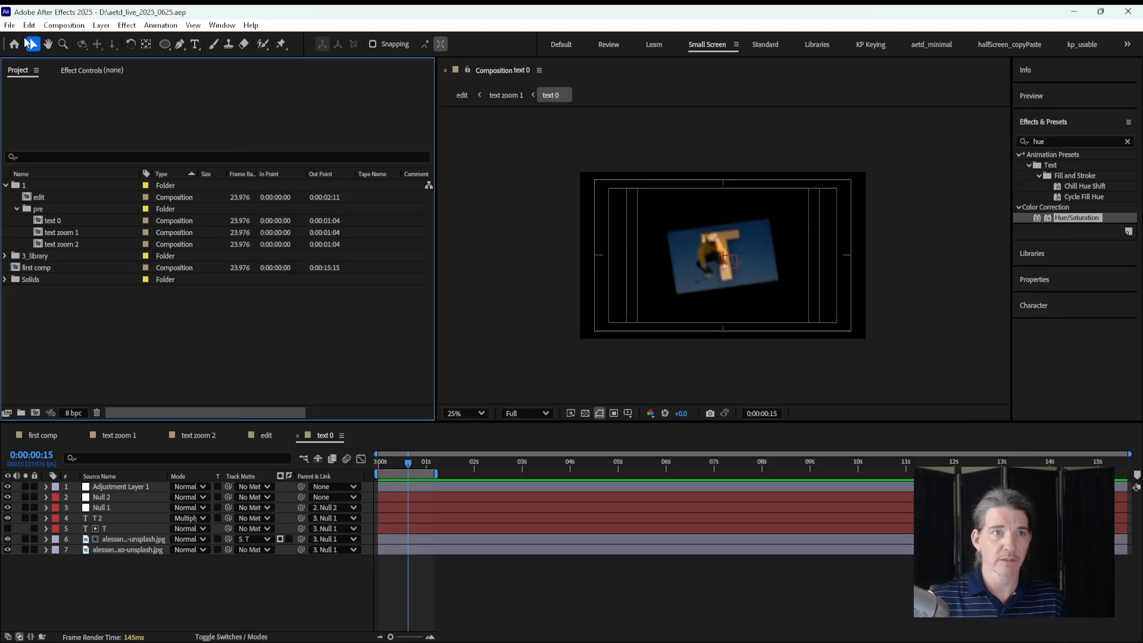
Step: Start opening an existing project and try to go to the path D:\projects_freelance\aaaTemplate_client_project
click(10, 25)
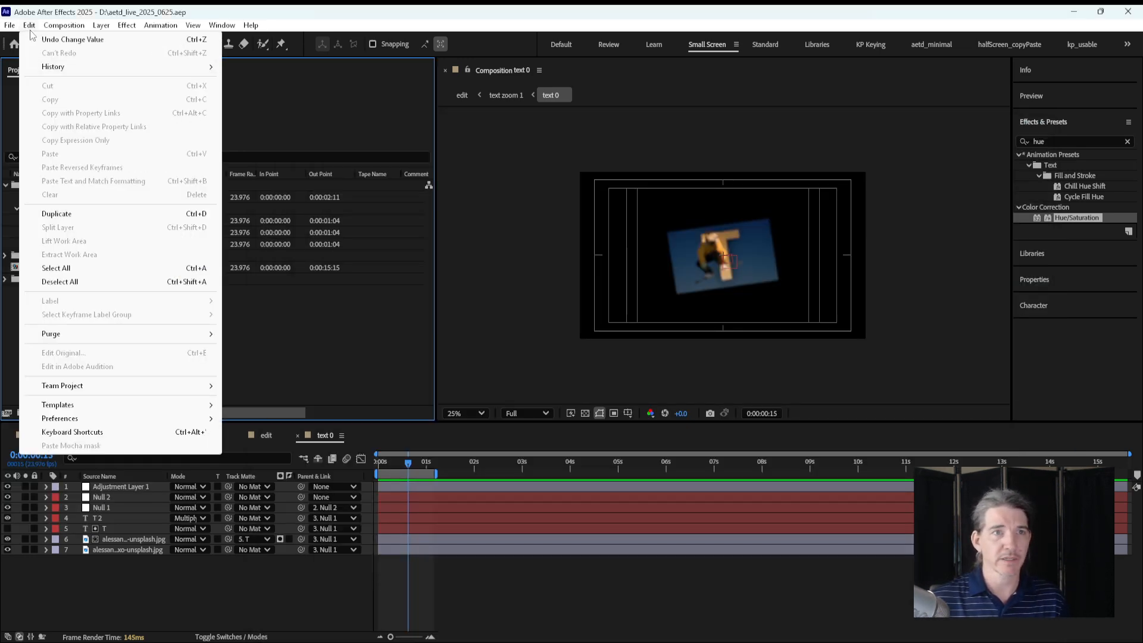
mouse_move(10, 27)
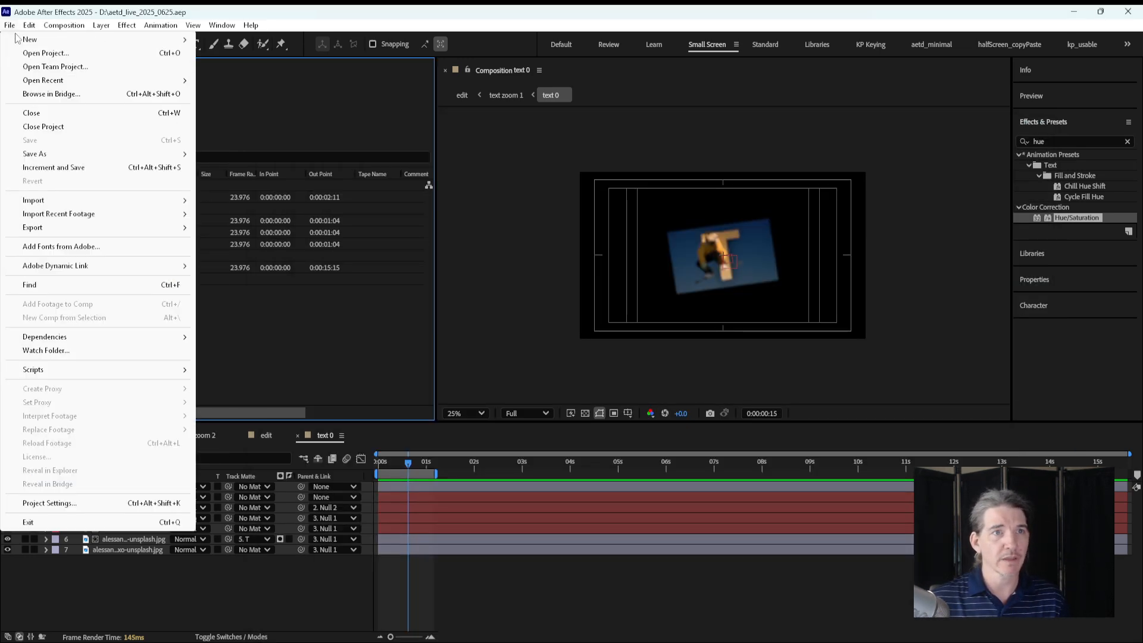
click(43, 53)
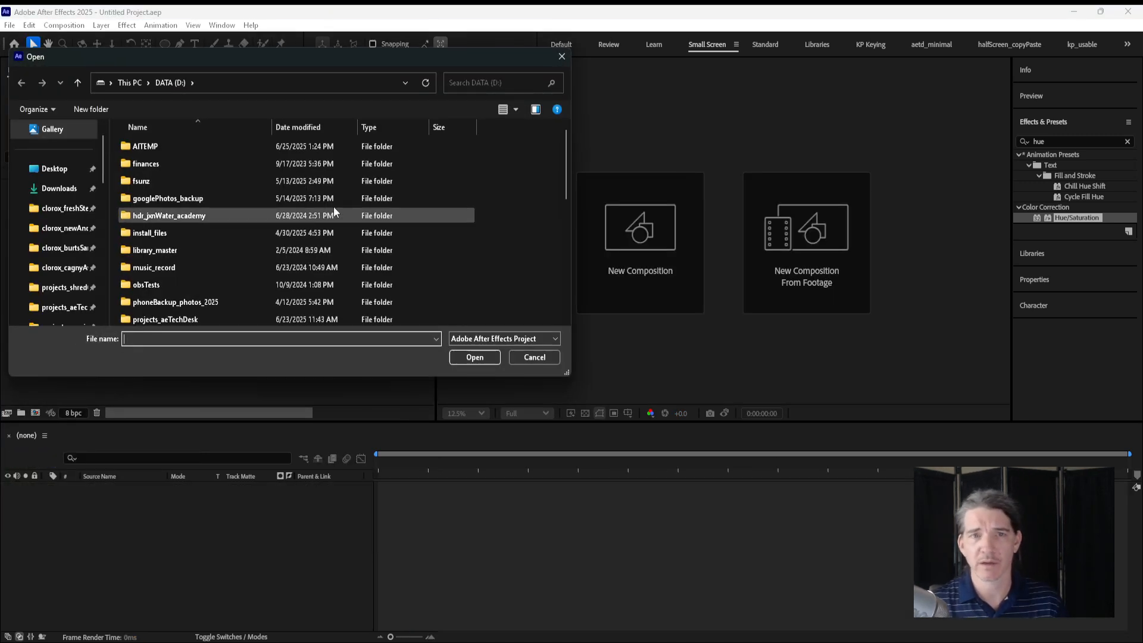
click(223, 83)
key(ctrl+v)
key(Return)
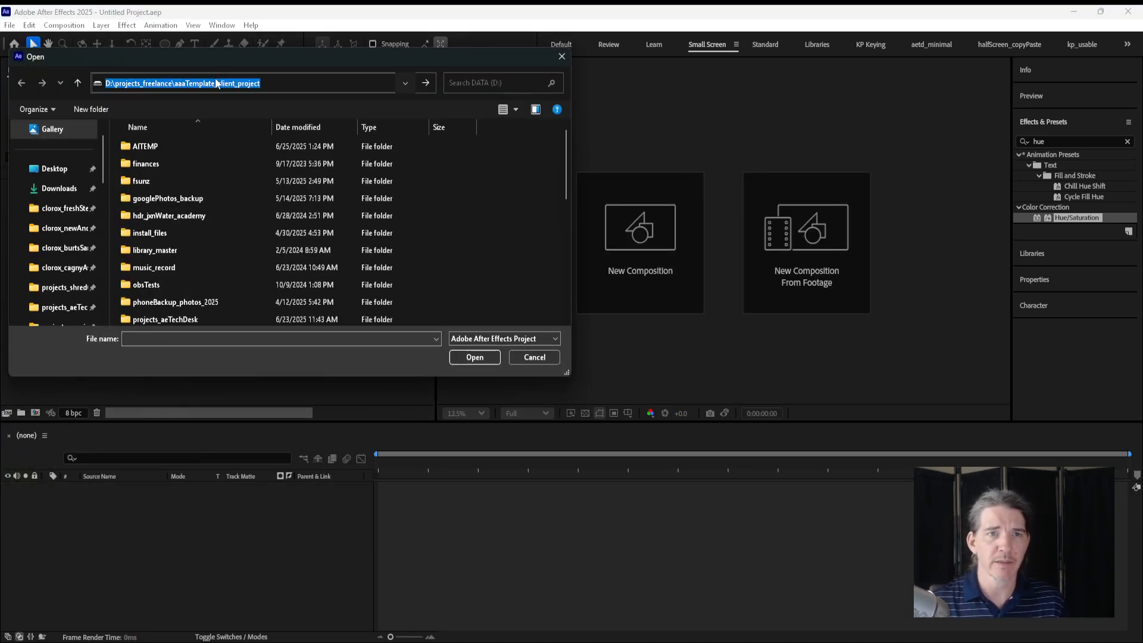
Step: Look through the drive and folder shortcuts for the template, including the KP_WorkExternal (E:) drive
click(704, 333)
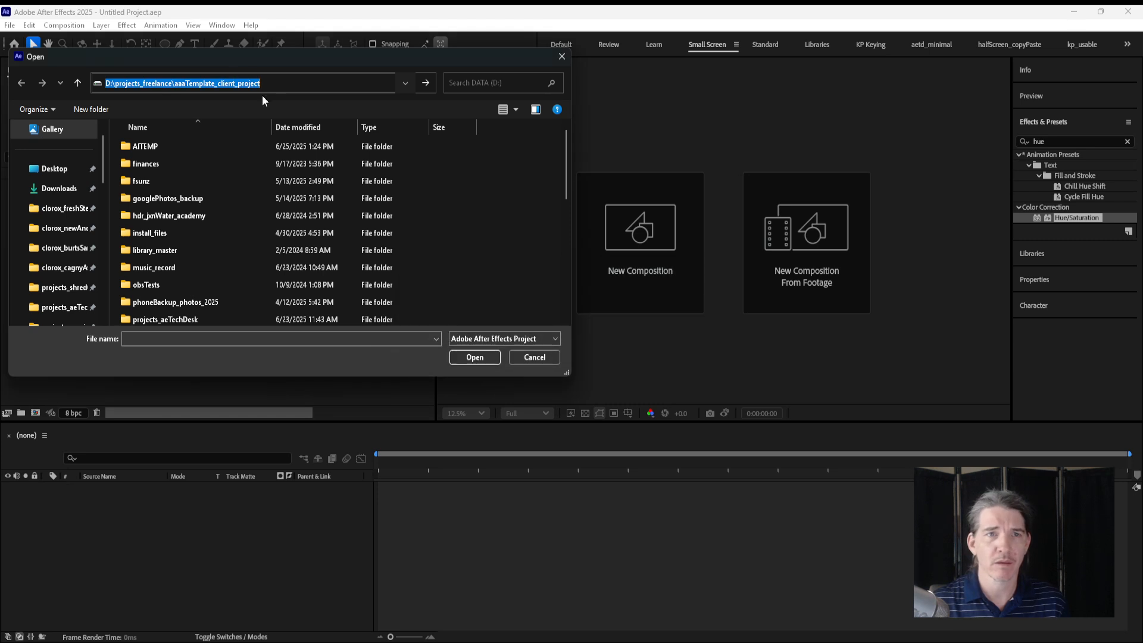
scroll(34, 259, down, 8)
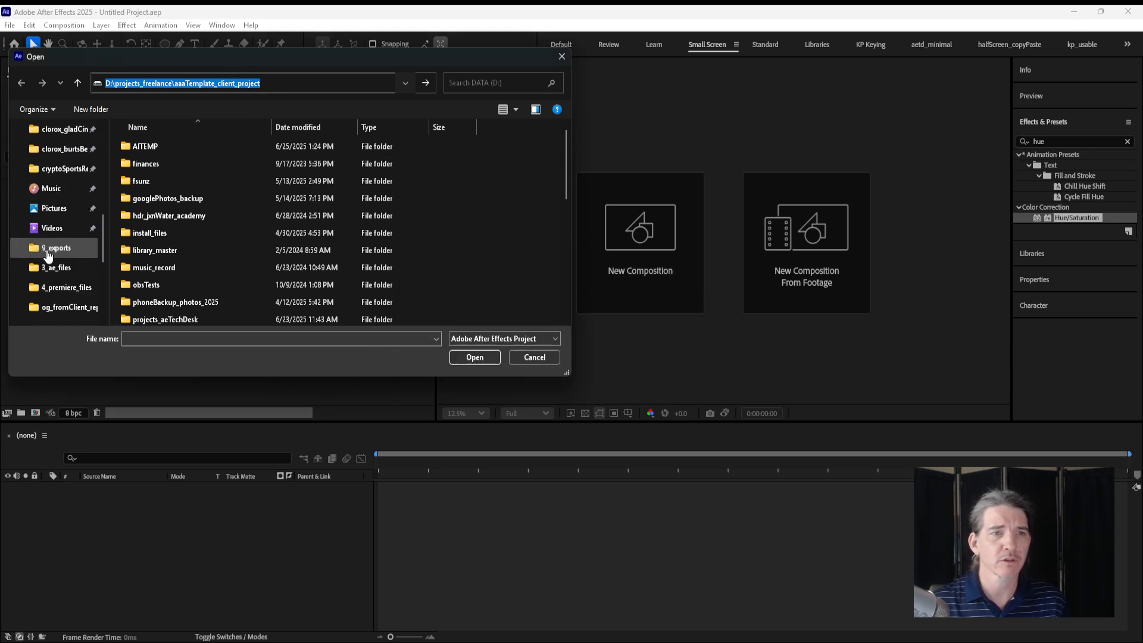
scroll(51, 246, up, 10)
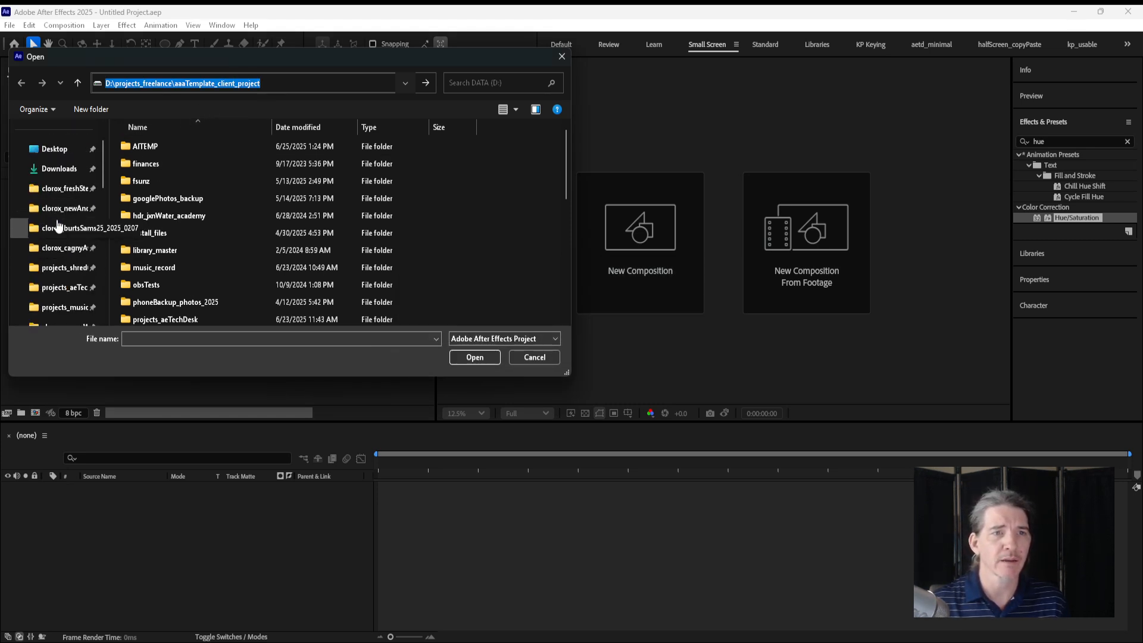
scroll(59, 225, down, 8)
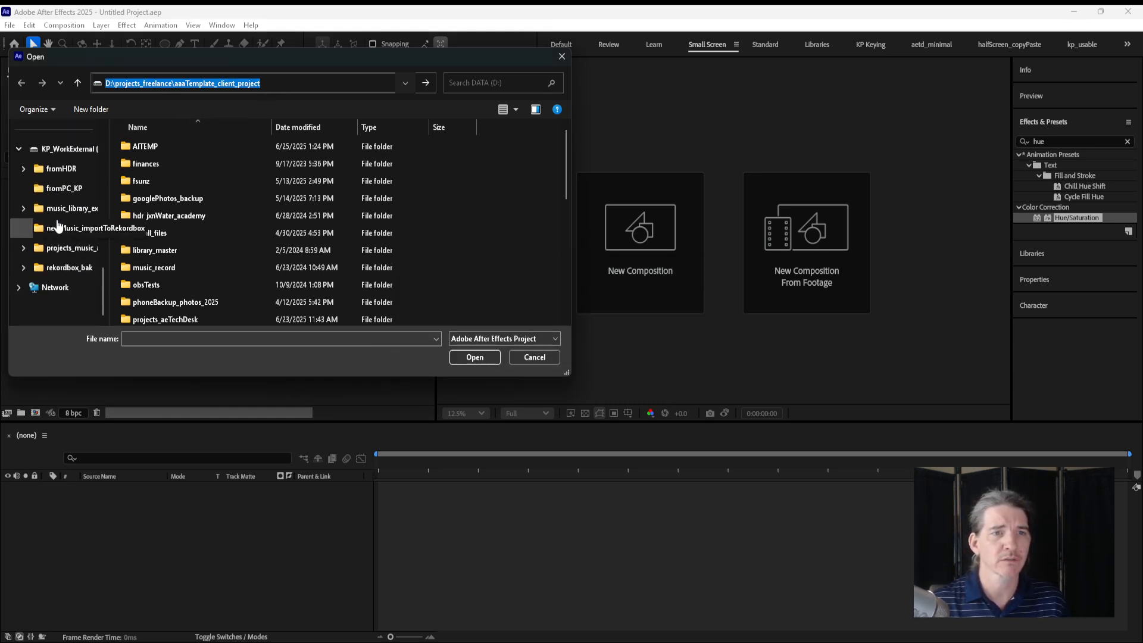
click(60, 148)
scroll(57, 213, up, 10)
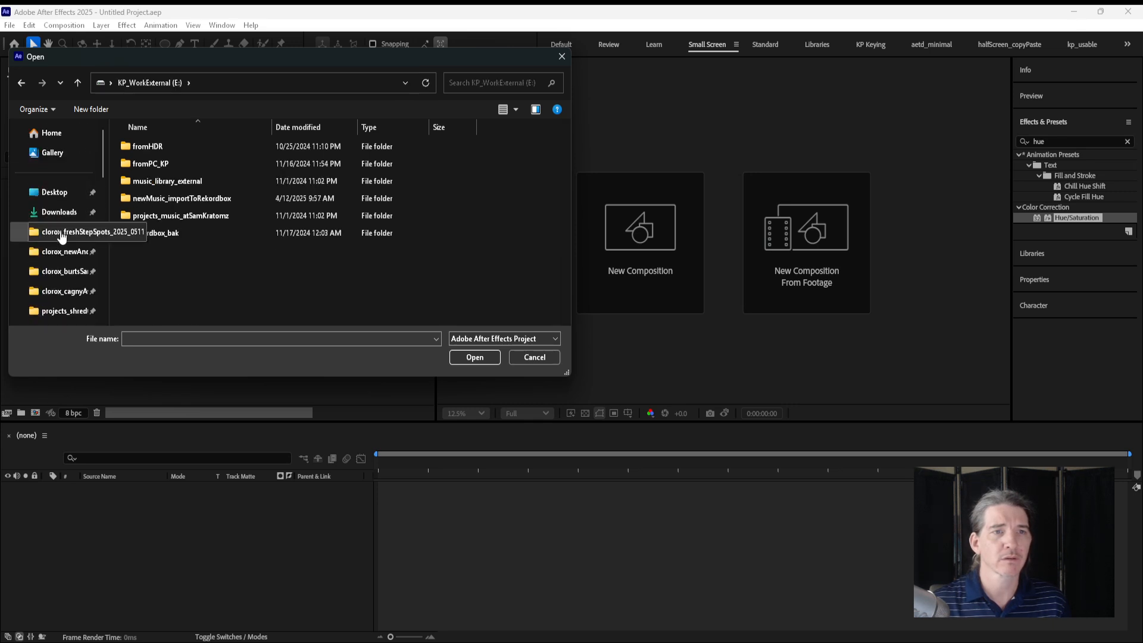
Step: Open client_project_yyyy_mmdd from the 3_ae_files folder of aaaTemplate_client_project_yyyy_mmdd in projects_freelance and accept its version conversion
click(60, 232)
click(192, 83)
scroll(180, 222, up, 5)
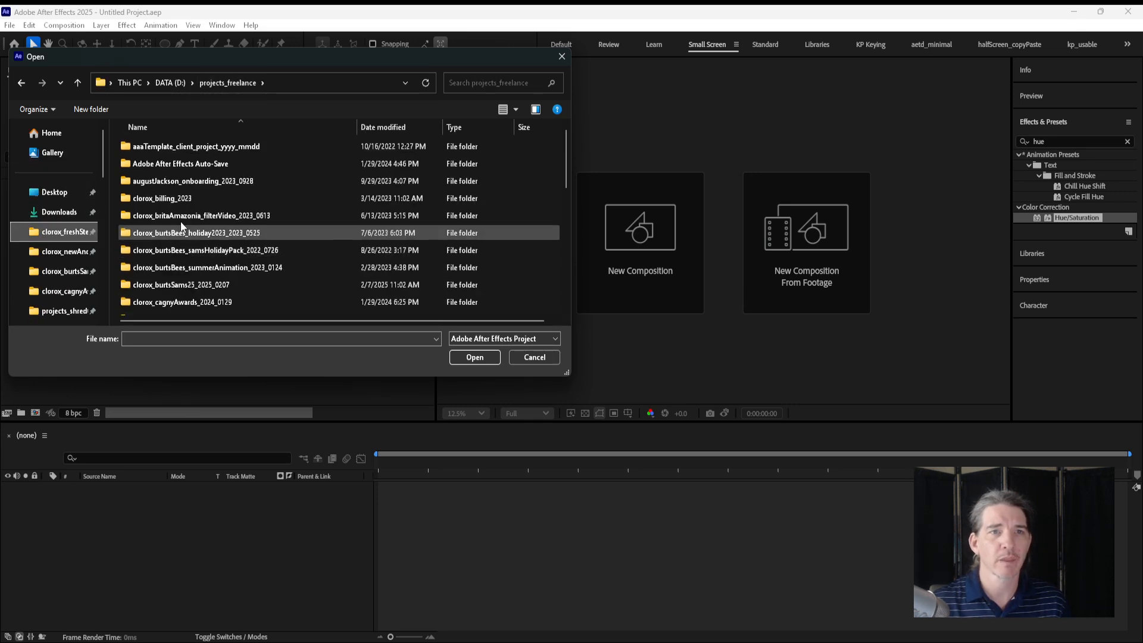
double_click(173, 148)
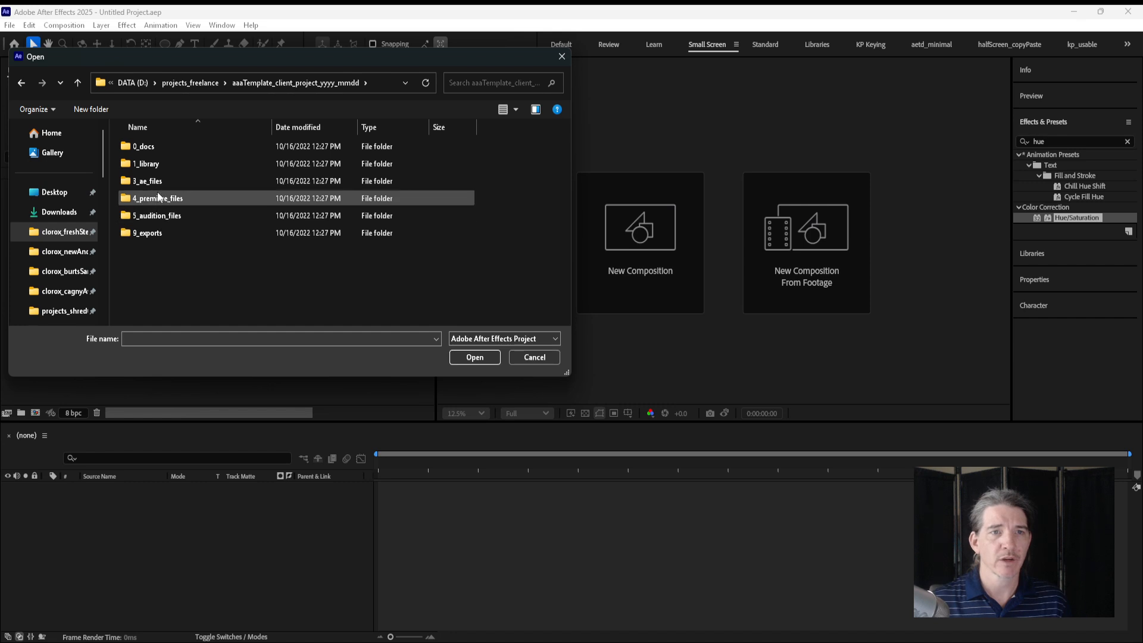
click(150, 182)
double_click(150, 183)
double_click(156, 149)
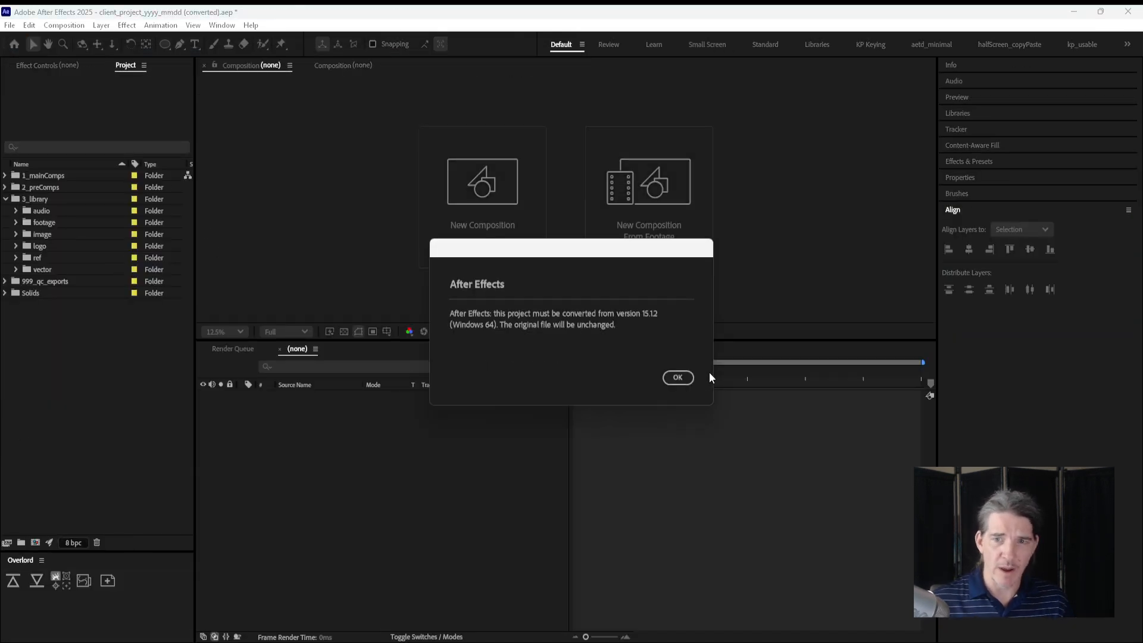
click(678, 377)
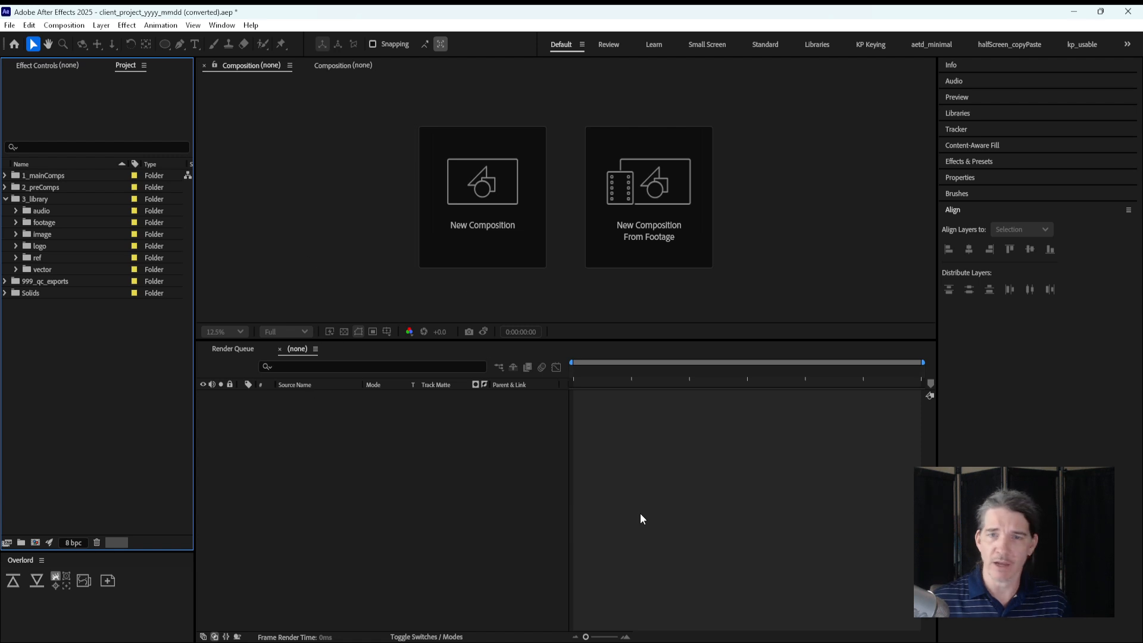
Step: Save the converted project over the original client_project_yyyy_mmdd file in 3_ae_files, replacing it
click(684, 470)
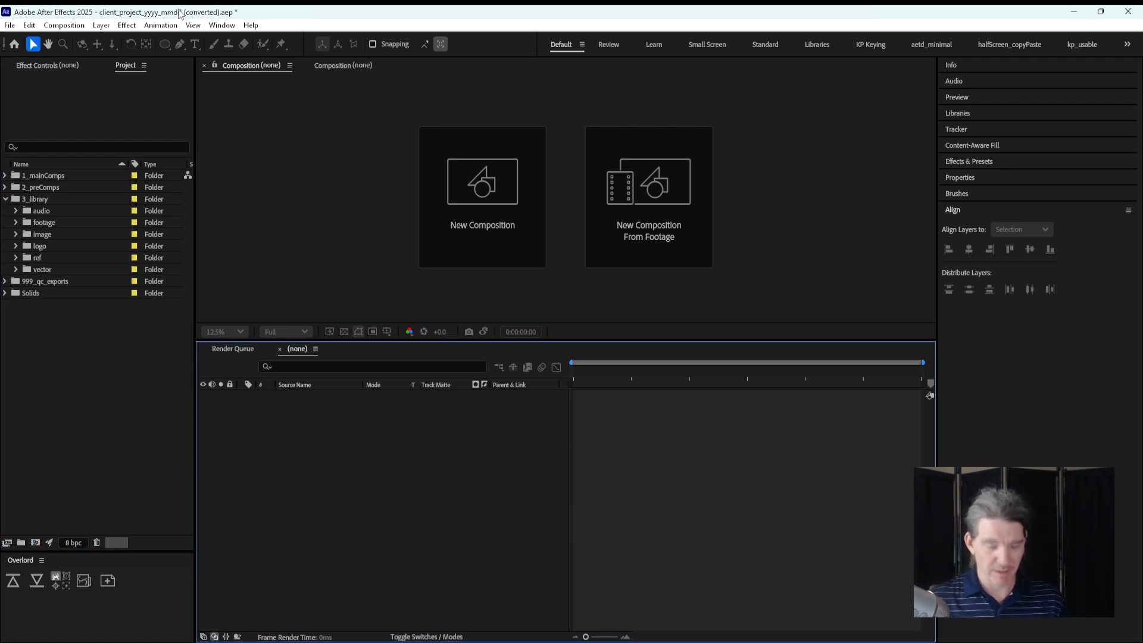
key(ctrl+shift+s)
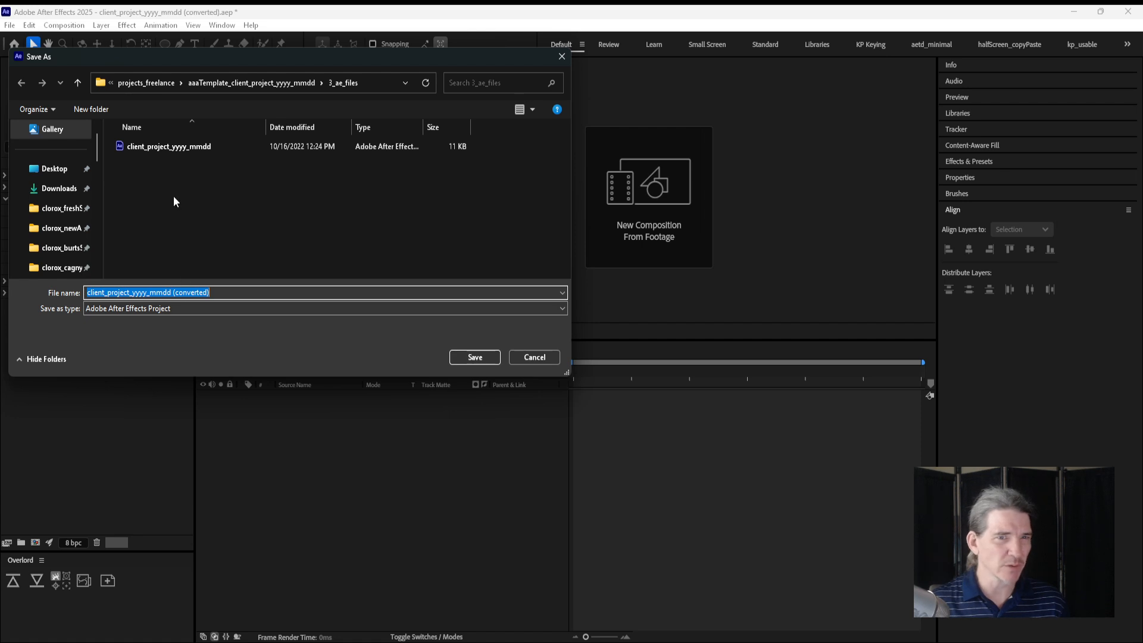
click(176, 147)
click(476, 357)
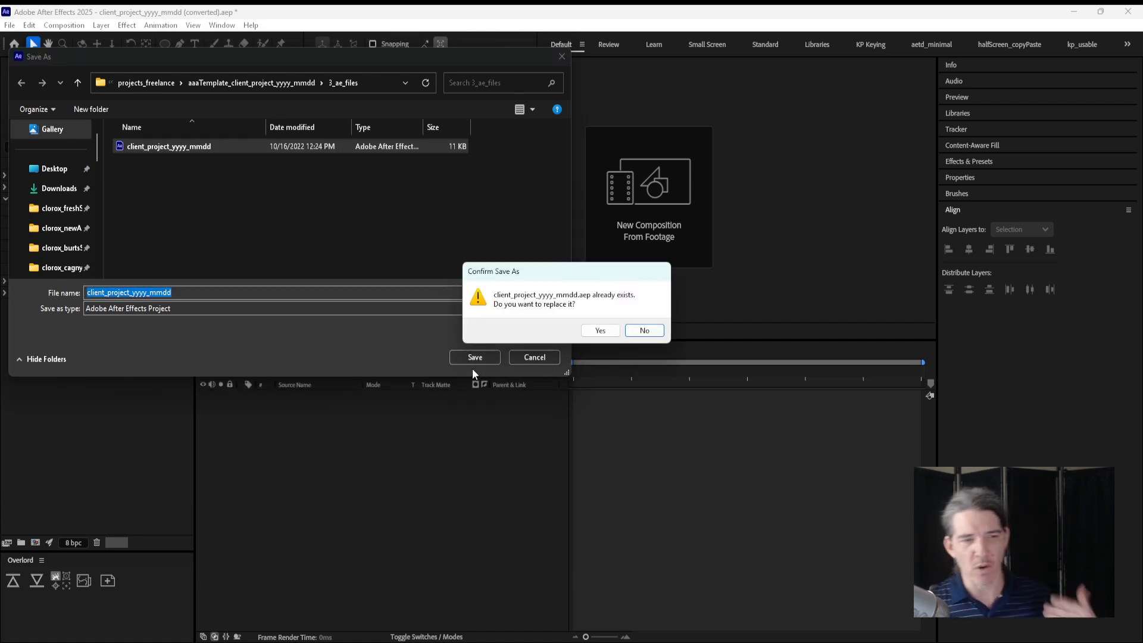
click(601, 331)
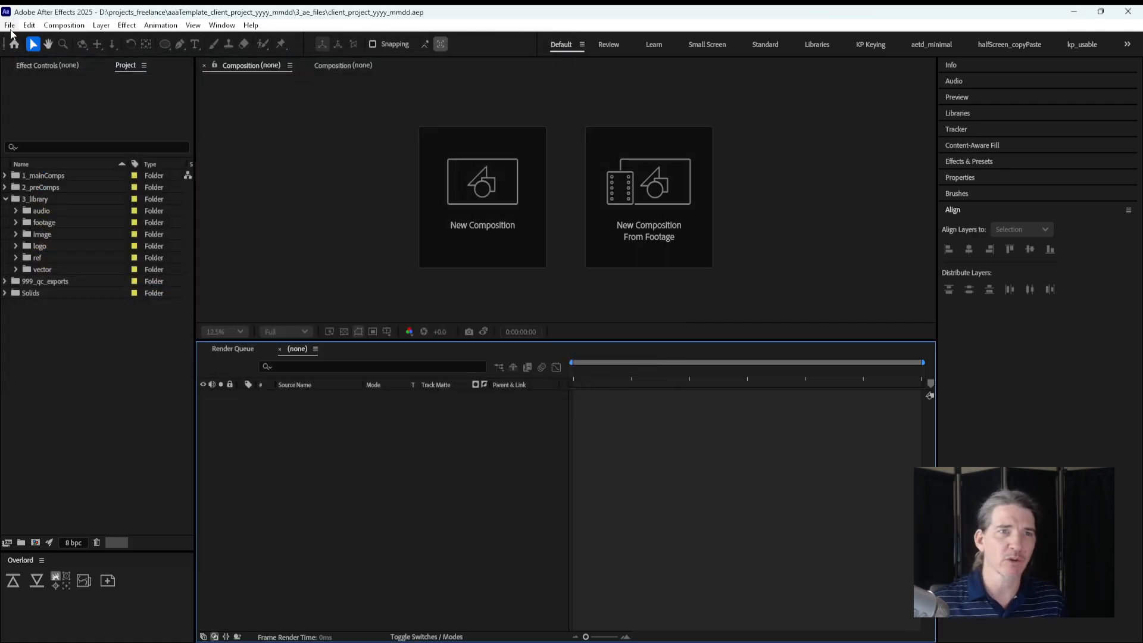
Step: Review the options for saving a copy of the project in the older 24.x and 23.x formats
click(10, 26)
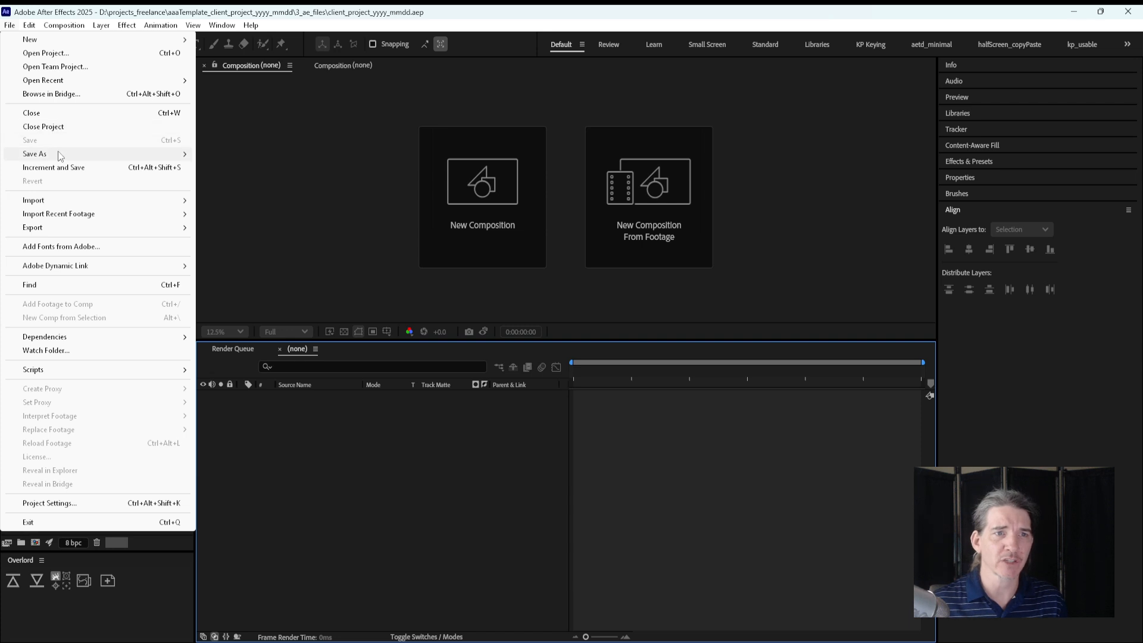
mouse_move(60, 156)
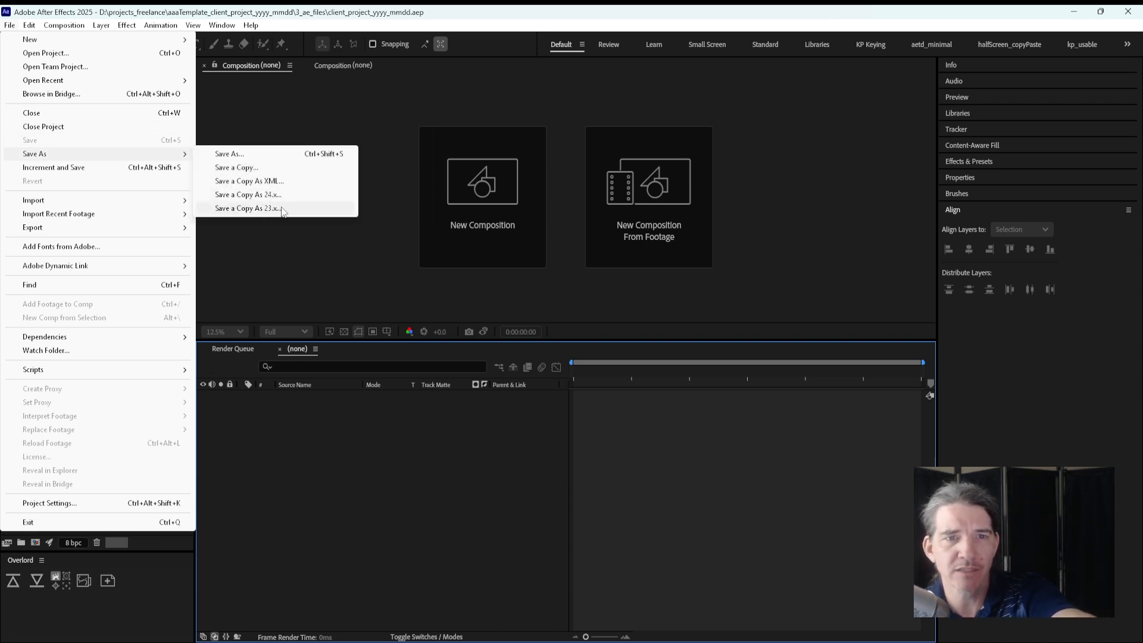
click(123, 374)
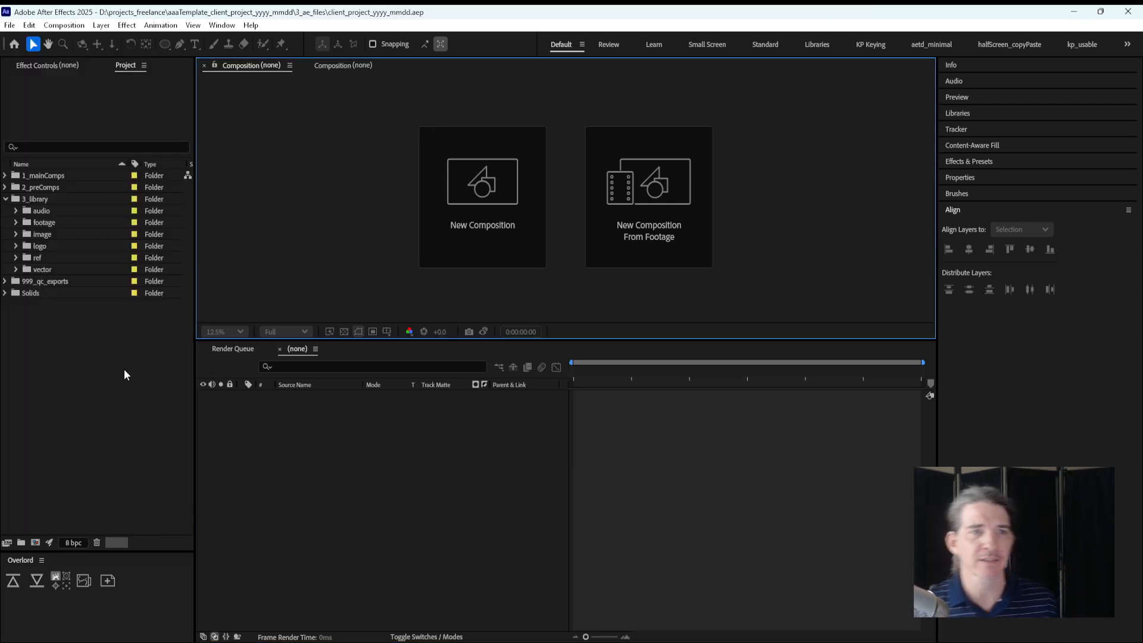
Step: Examine the template project's folder structure, including 1_mainComps, 3_library and 999_qc_exports
click(22, 179)
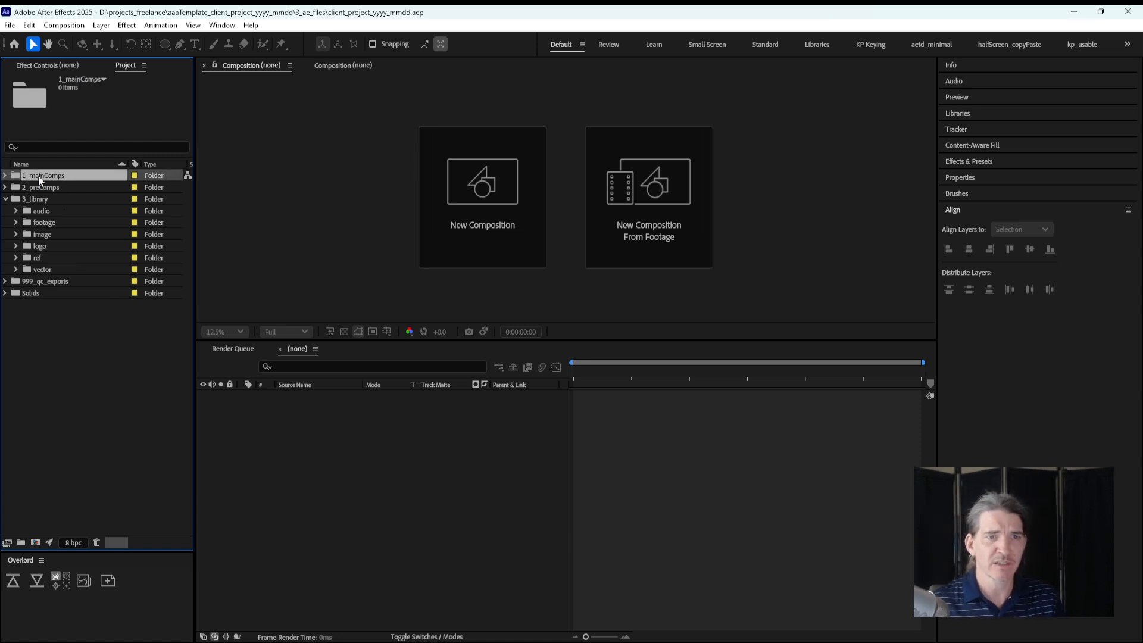
click(16, 200)
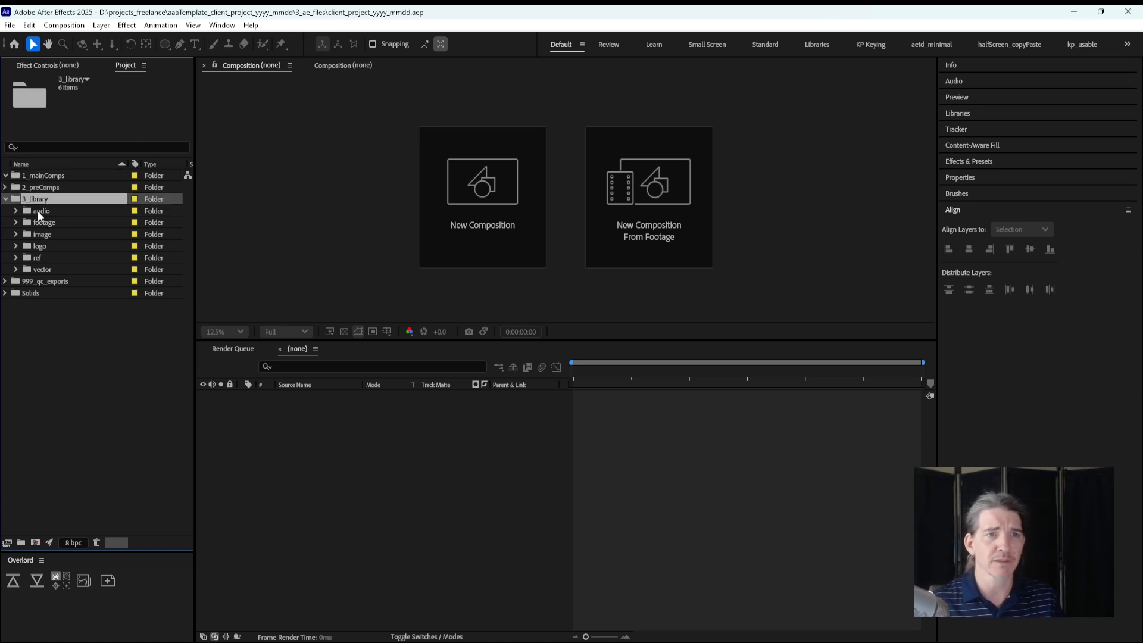
click(61, 328)
click(41, 278)
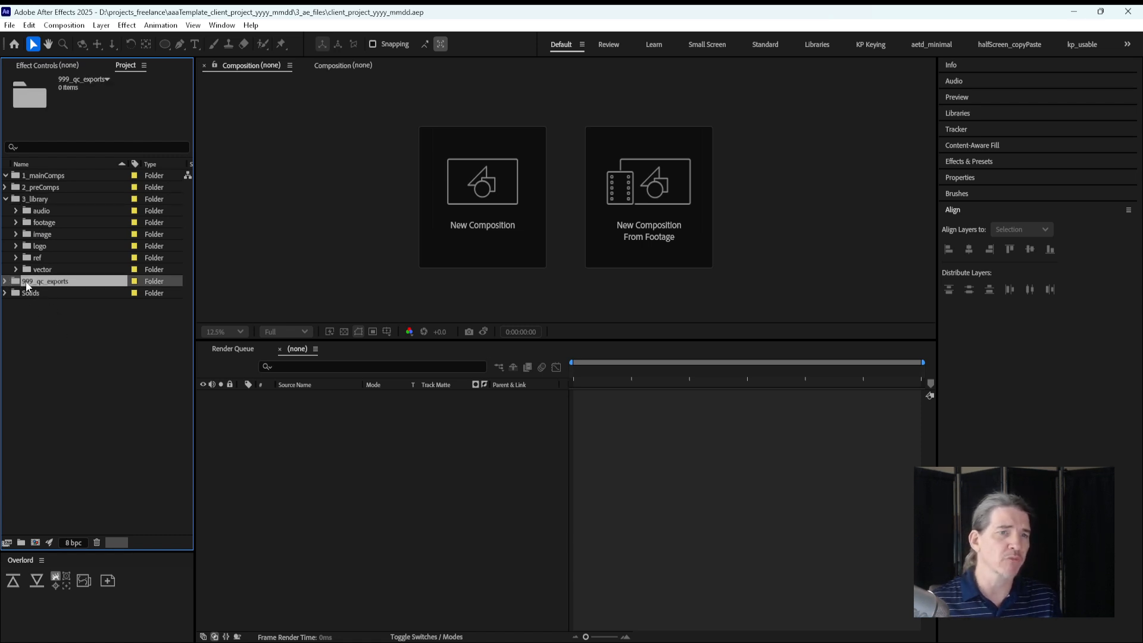
click(210, 433)
click(169, 446)
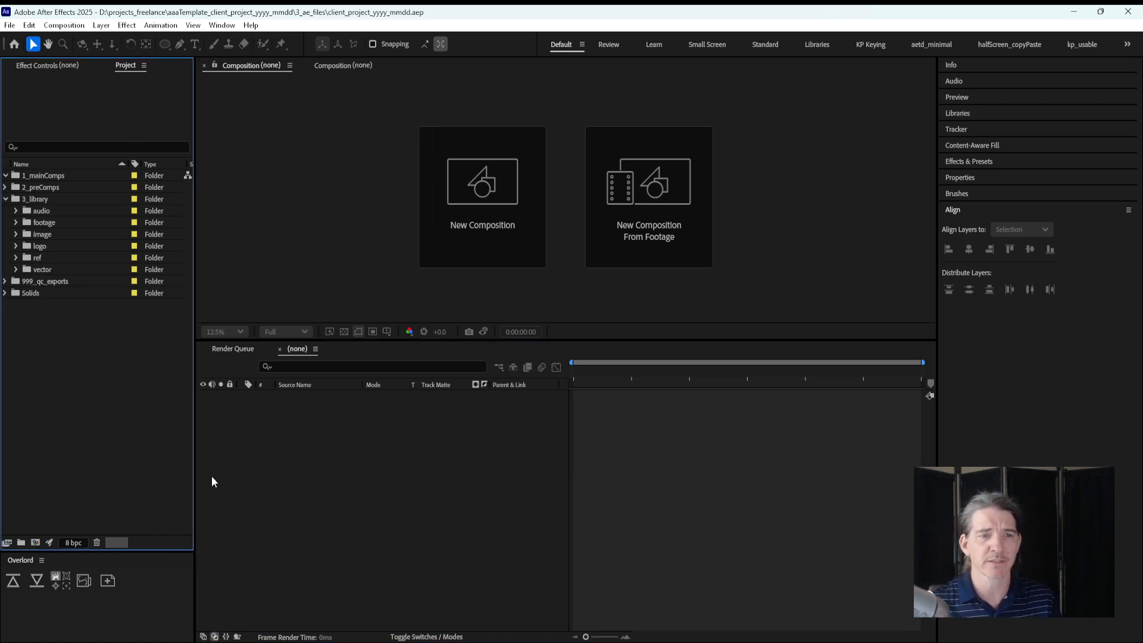
click(306, 495)
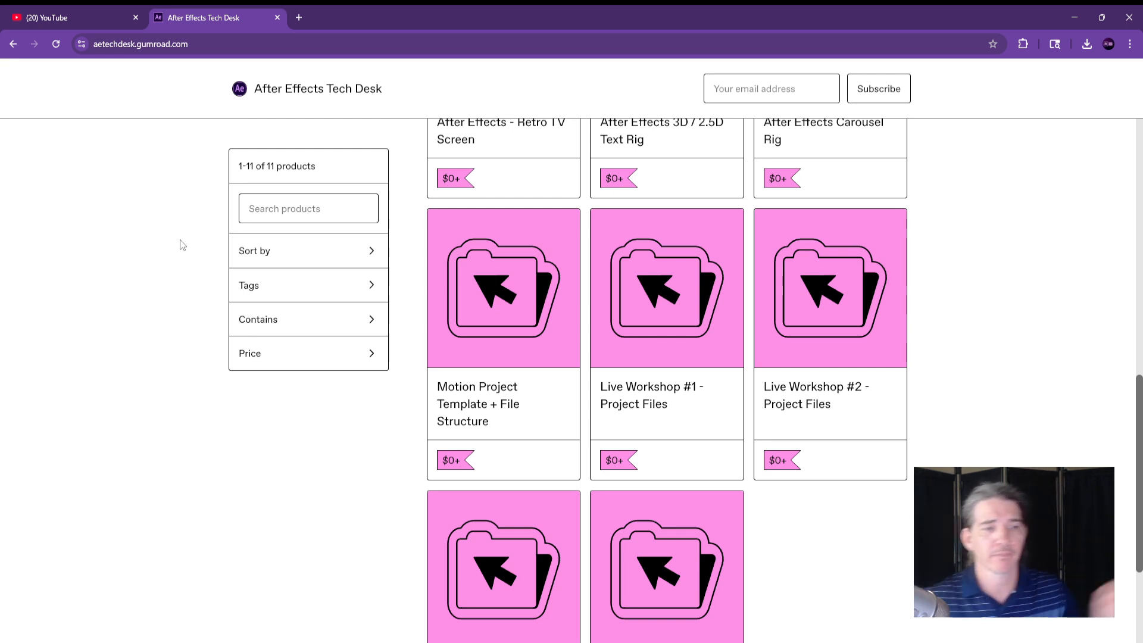
Step: Look over the Gumroad product listings, including the Live Workshop project files, and return to the YouTube playlists page
scroll(671, 421, down, 2)
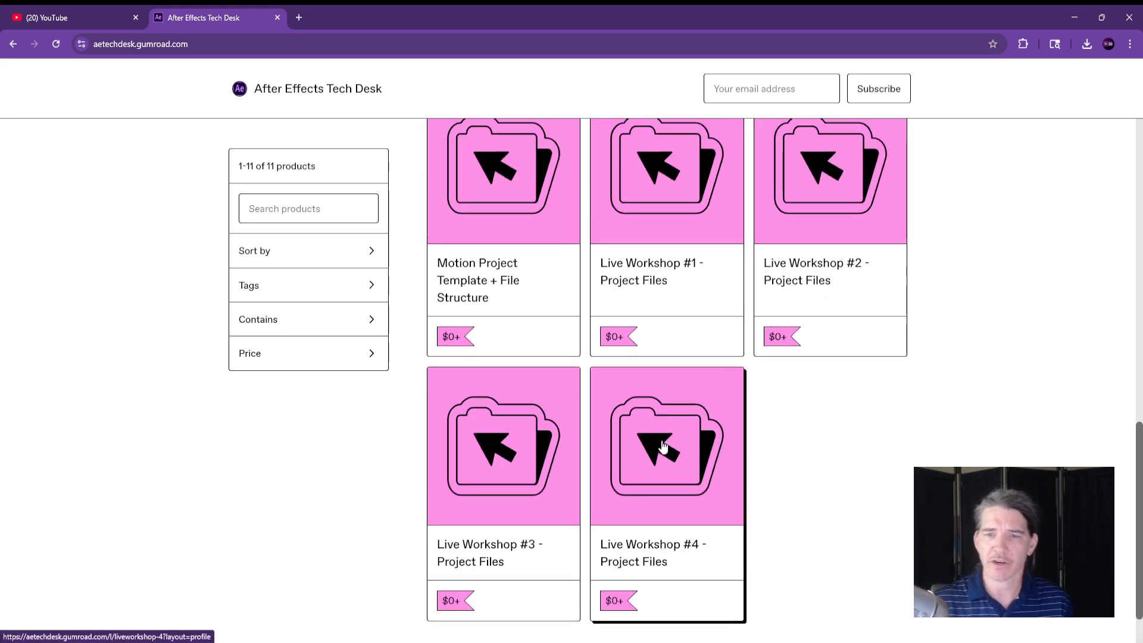
scroll(651, 446, up, 5)
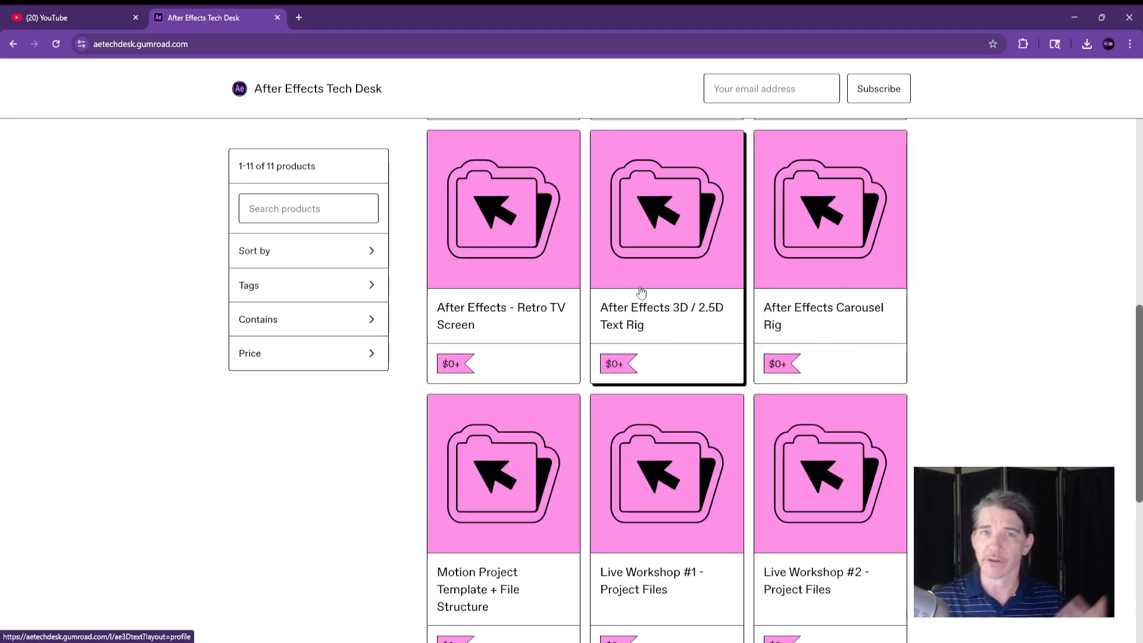
scroll(723, 357, up, 7)
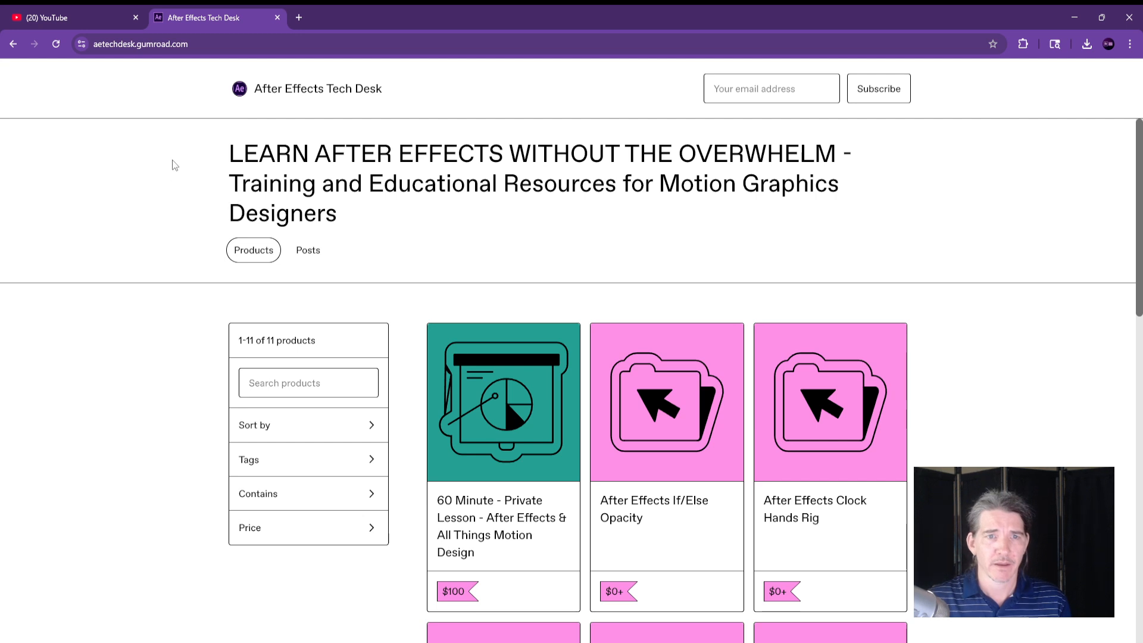
click(72, 12)
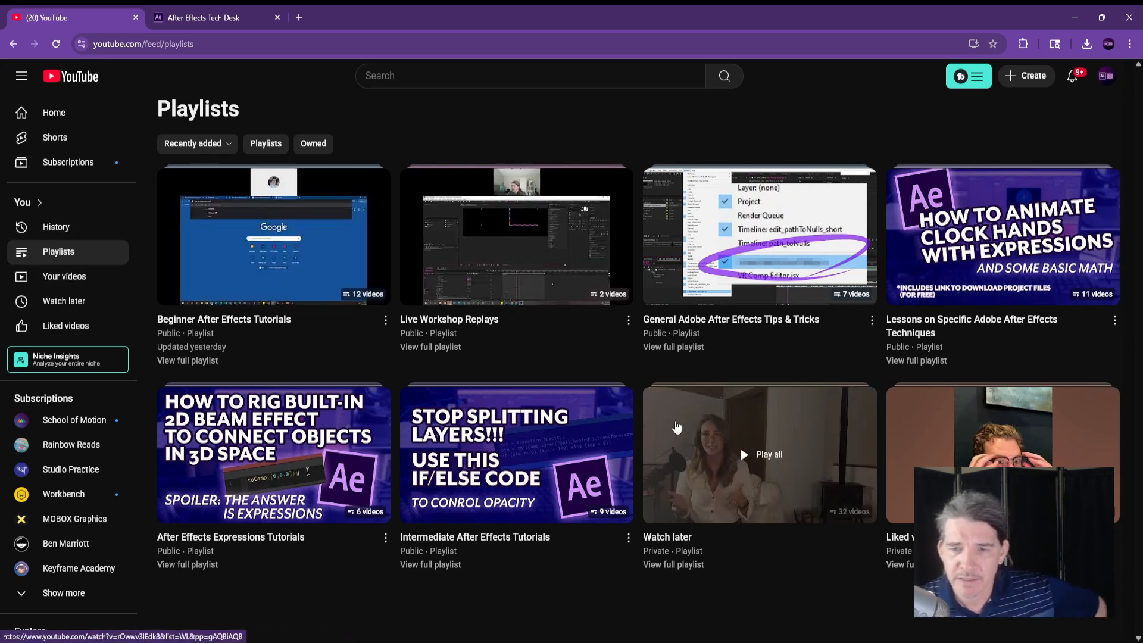
Step: Minimize the browser and switch to the OBS window that controls the stream and recording
click(1075, 17)
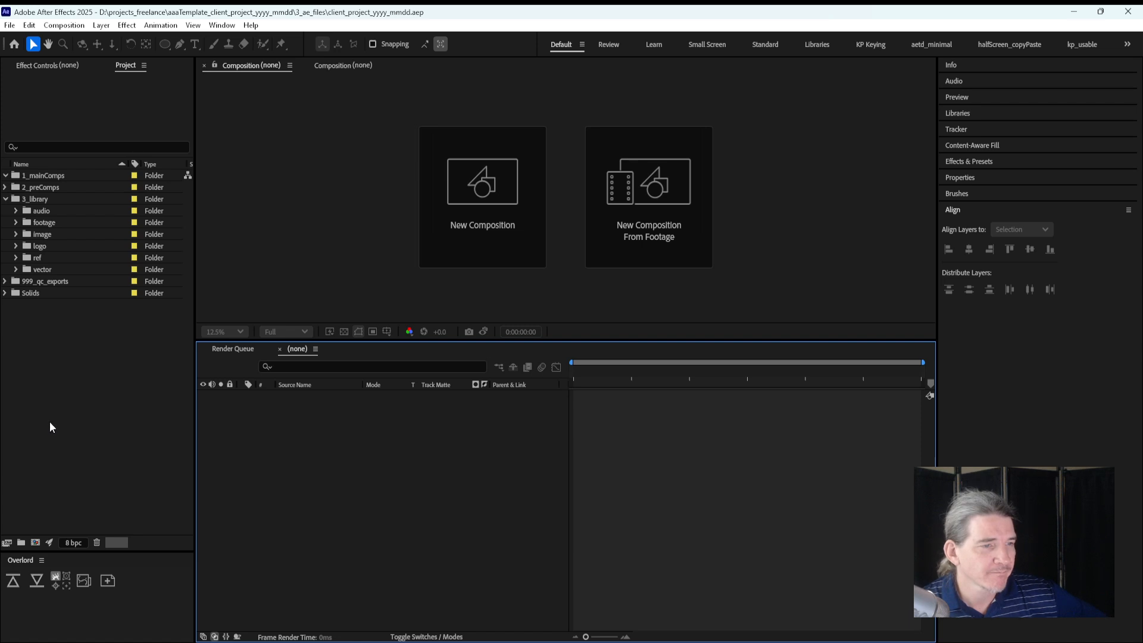
click(810, 612)
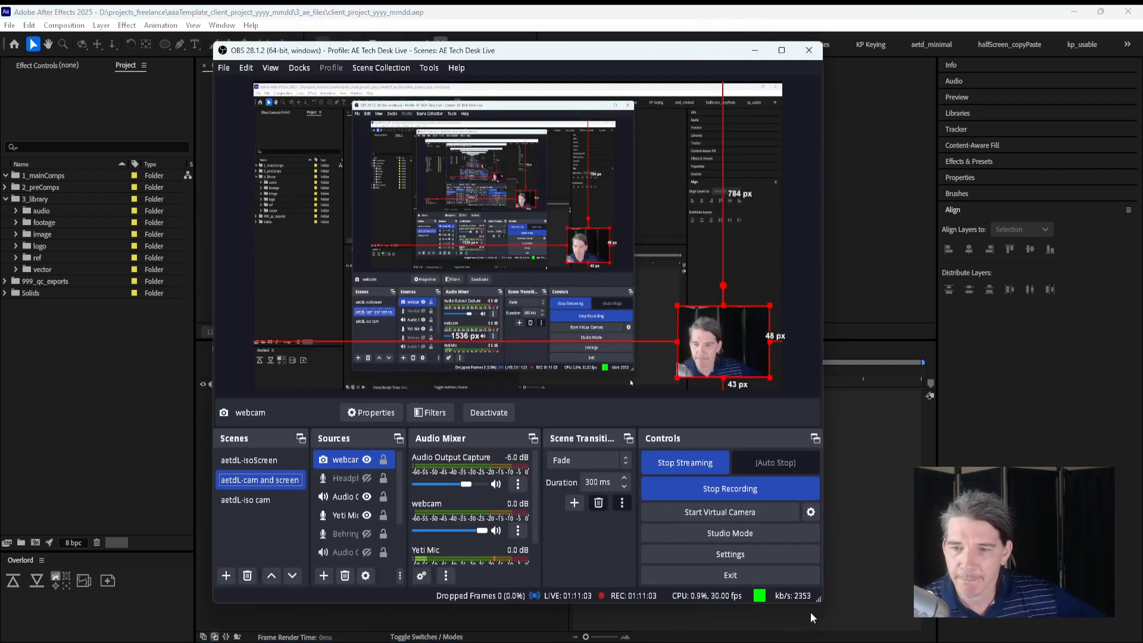